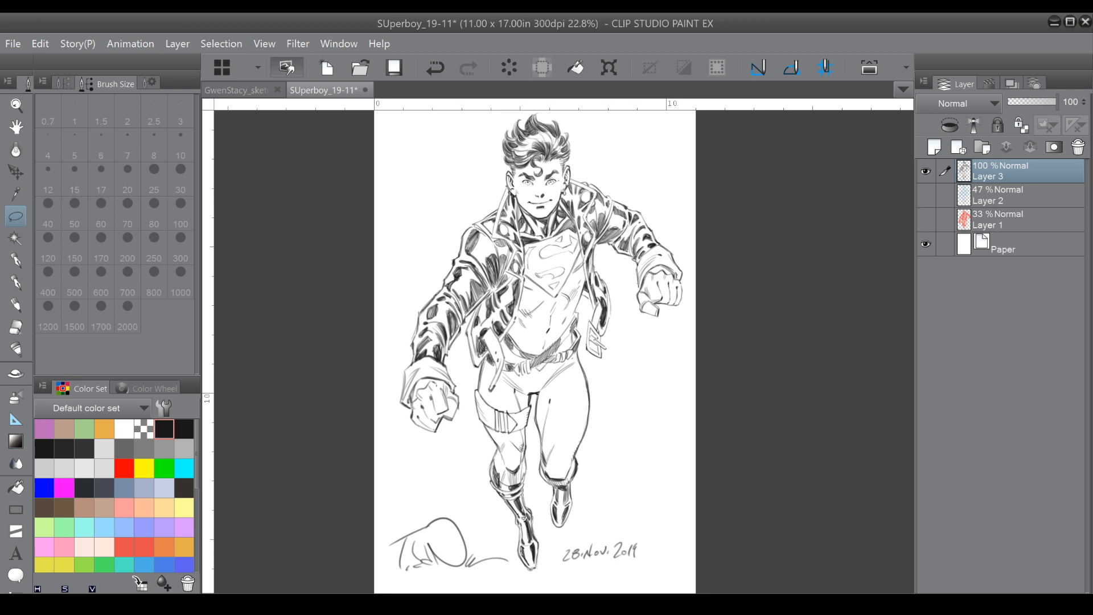
View the GwenStacy_sketches_19-11_300 document, then return to the SUperboy_19-11 drawing.
click(241, 90)
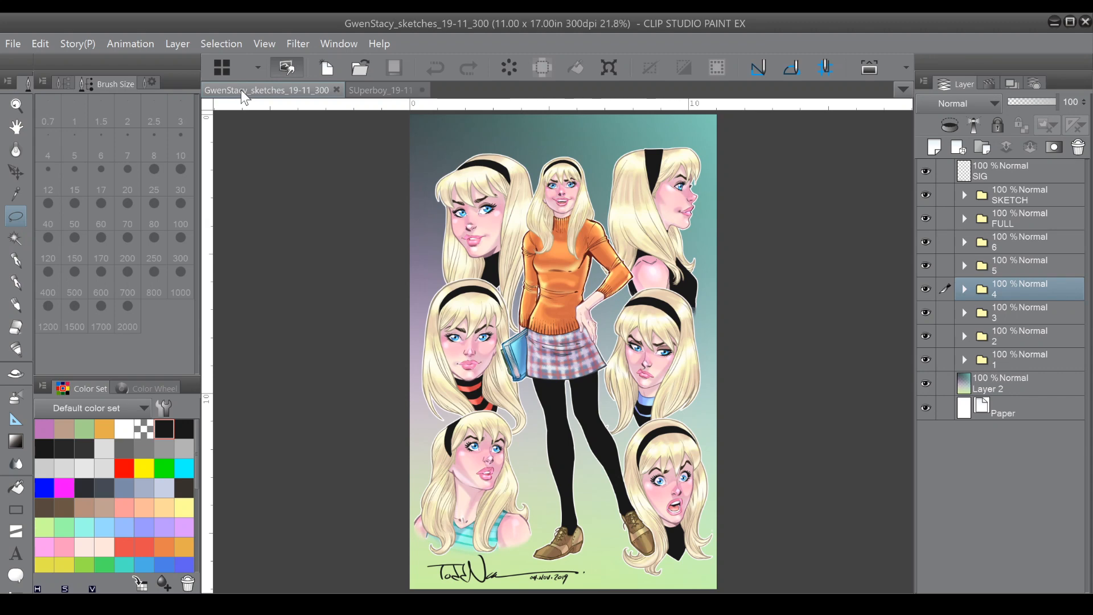
click(390, 90)
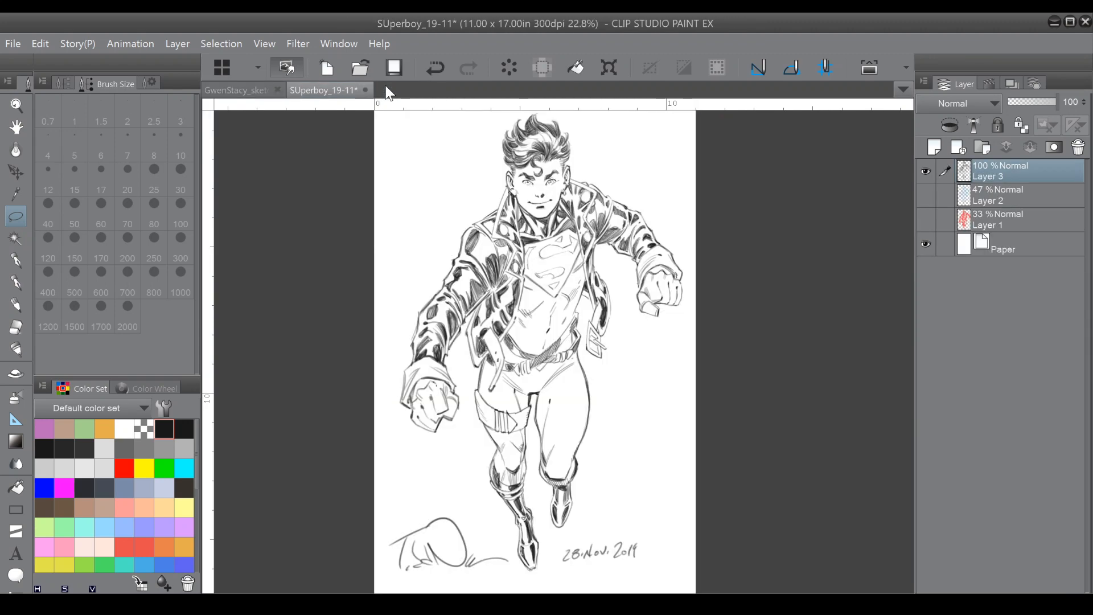
Toggle the visibility of Layers 3, 2 and 1 to review the rough sketches, ending with only Layer 3 shown over the paper.
click(927, 171)
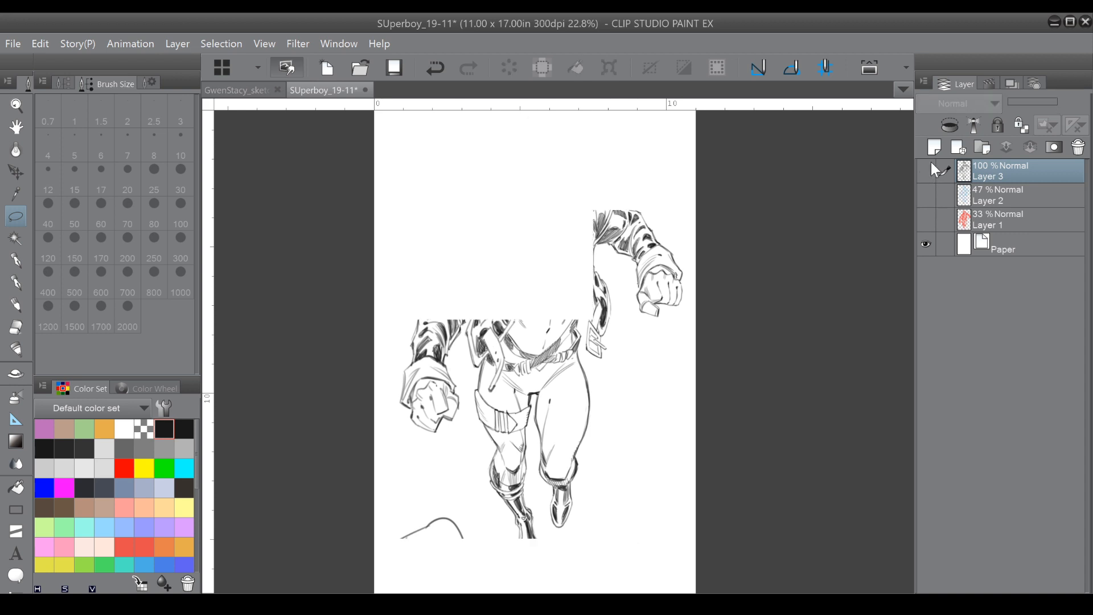
click(926, 221)
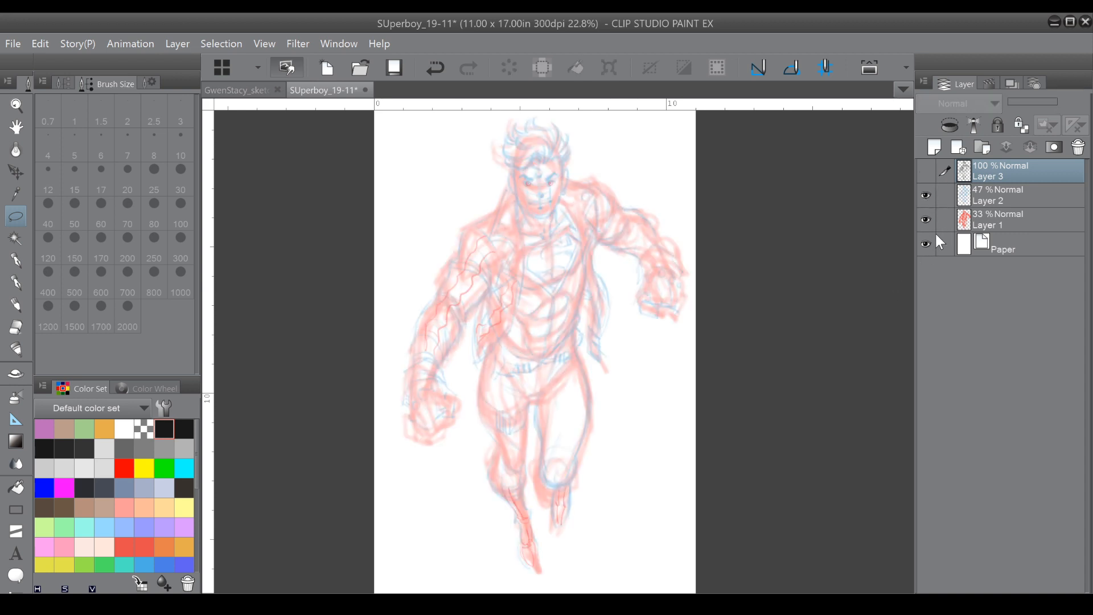
click(924, 222)
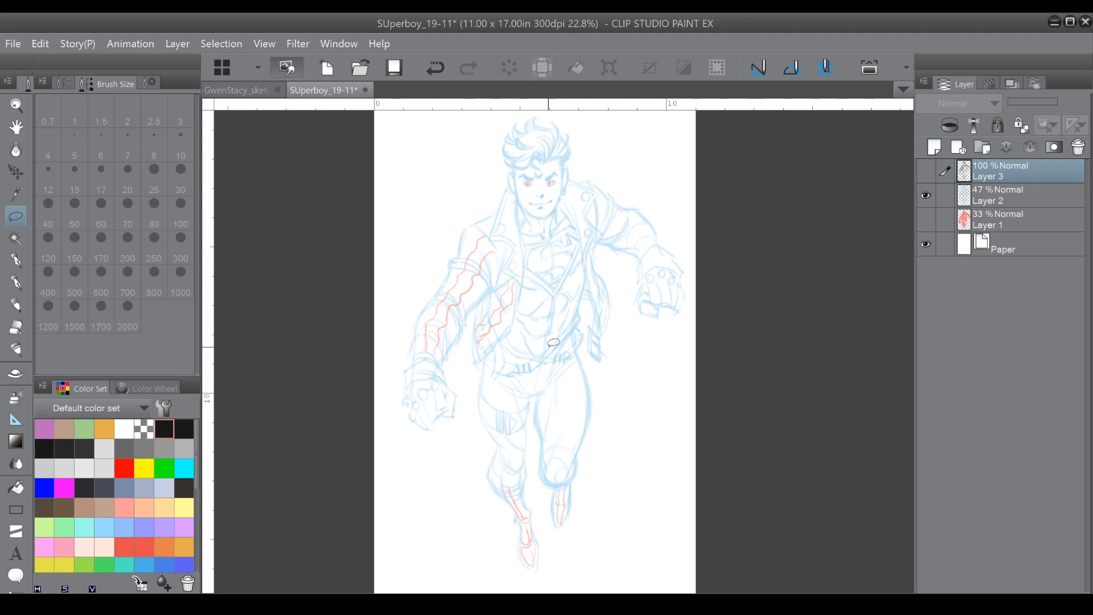
click(926, 196)
click(926, 171)
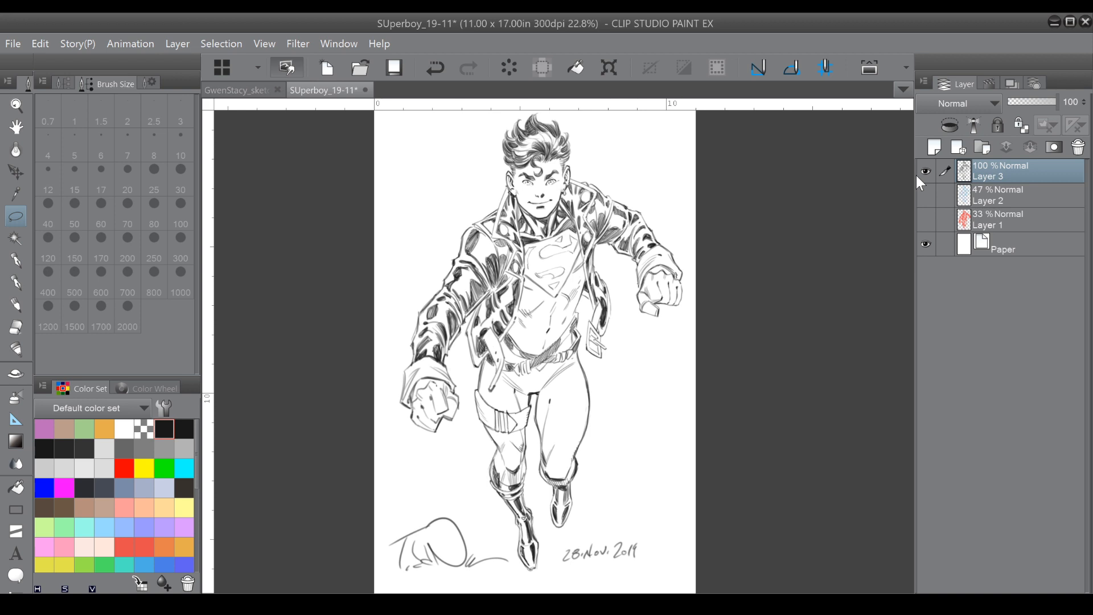
Lower the opacity of Layer 3 to 26%.
click(1022, 98)
click(1015, 101)
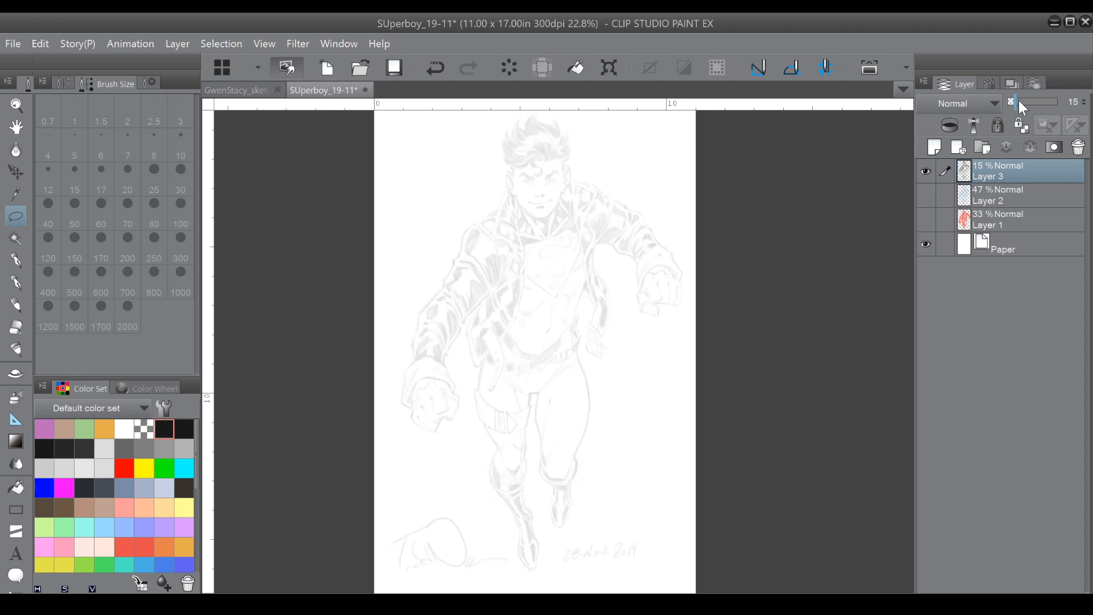
click(1020, 104)
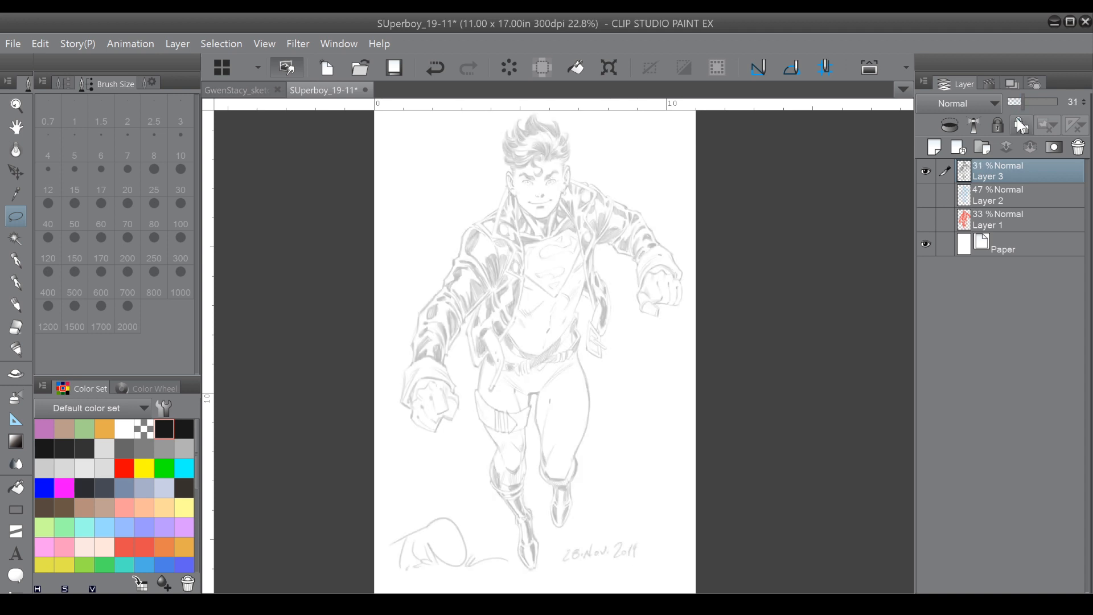
drag(1018, 98, 1011, 99)
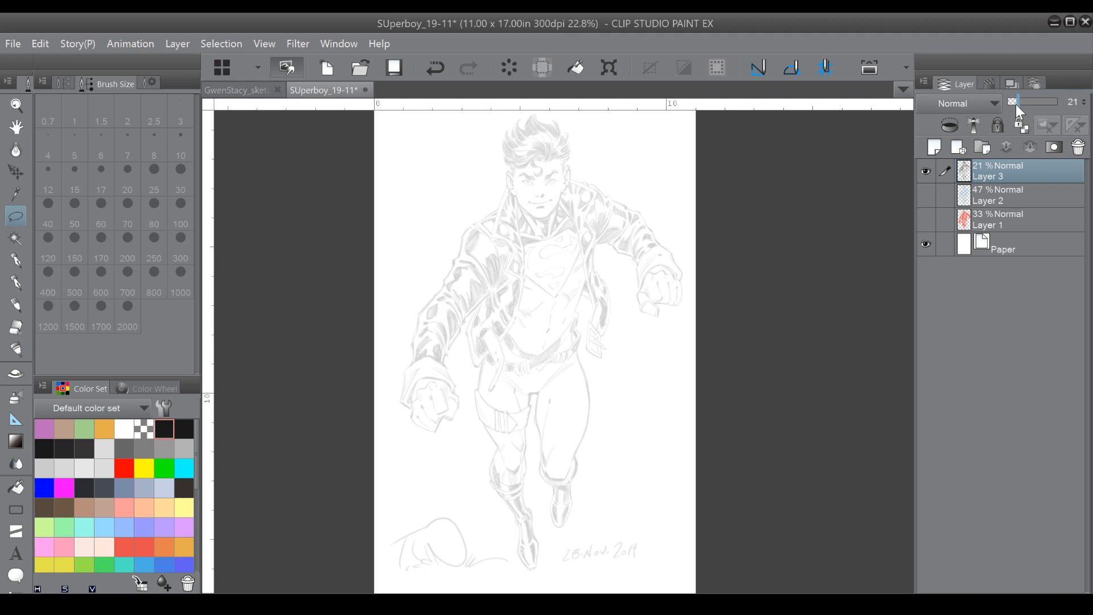
click(1084, 99)
click(1084, 99)
click(1084, 99)
click(1084, 99)
click(1085, 99)
Add a new layer named inks above Layer 3, rename Layer 3 as pencils, and make inks the active layer.
click(934, 147)
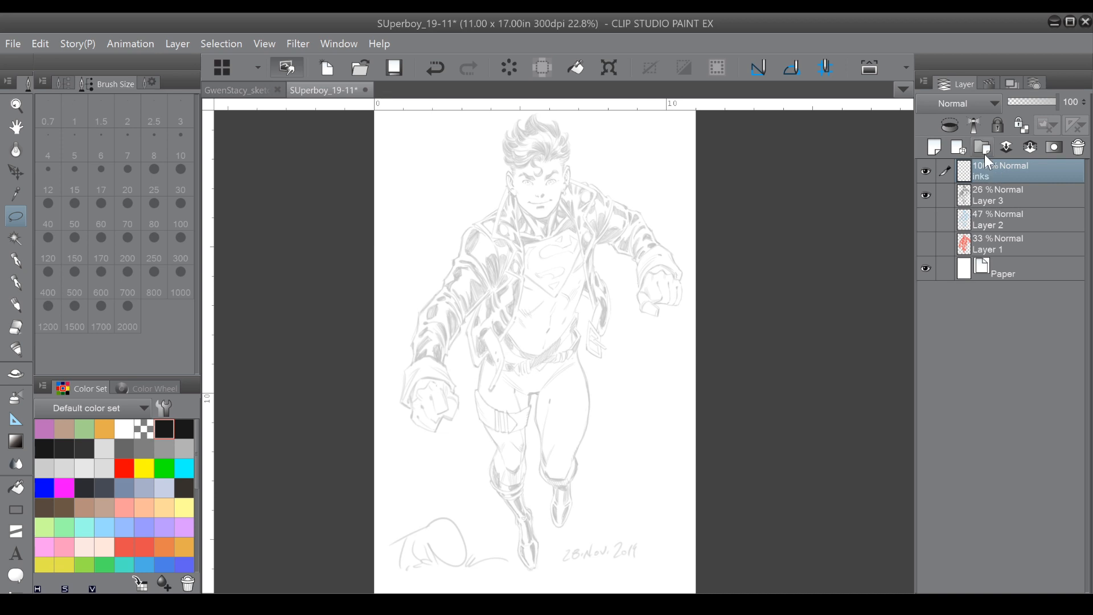
click(985, 200)
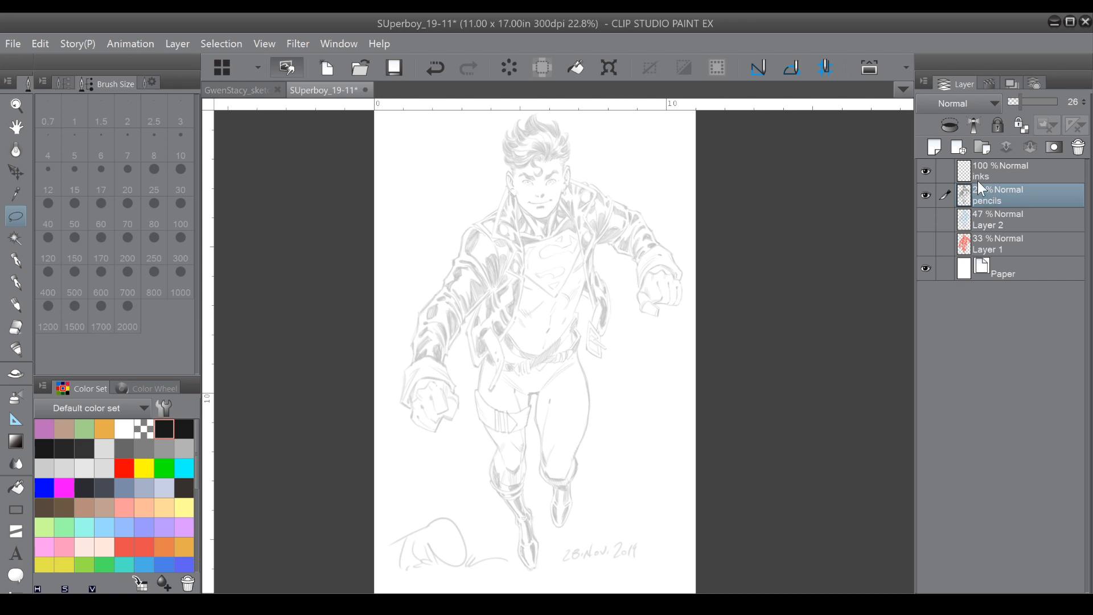
click(989, 174)
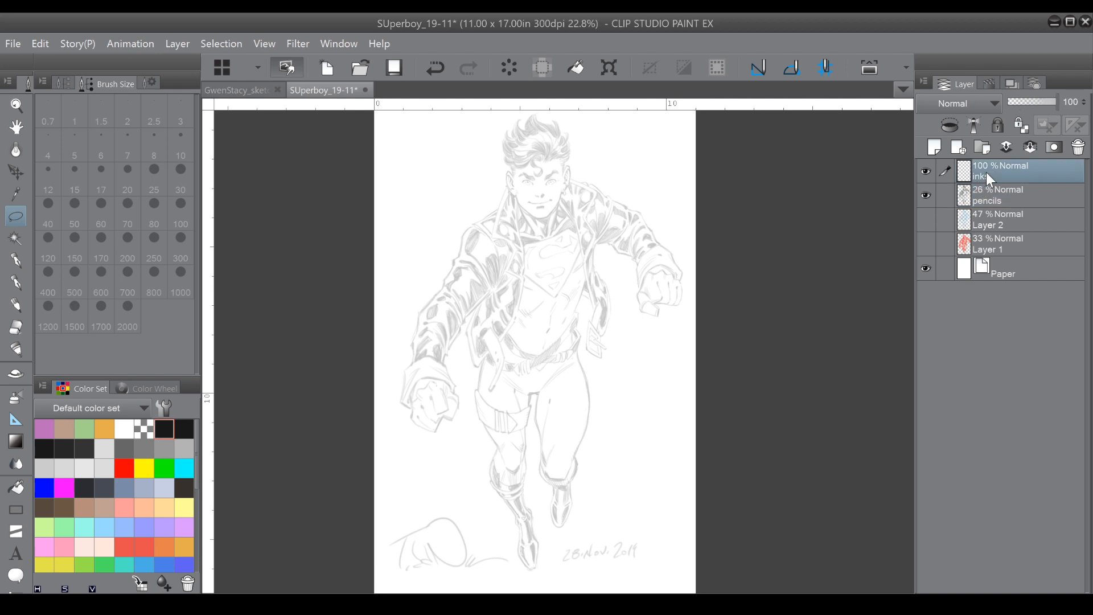
Choose the Inker - G Nib pen and set its brush size to 30.
drag(564, 352, 512, 396)
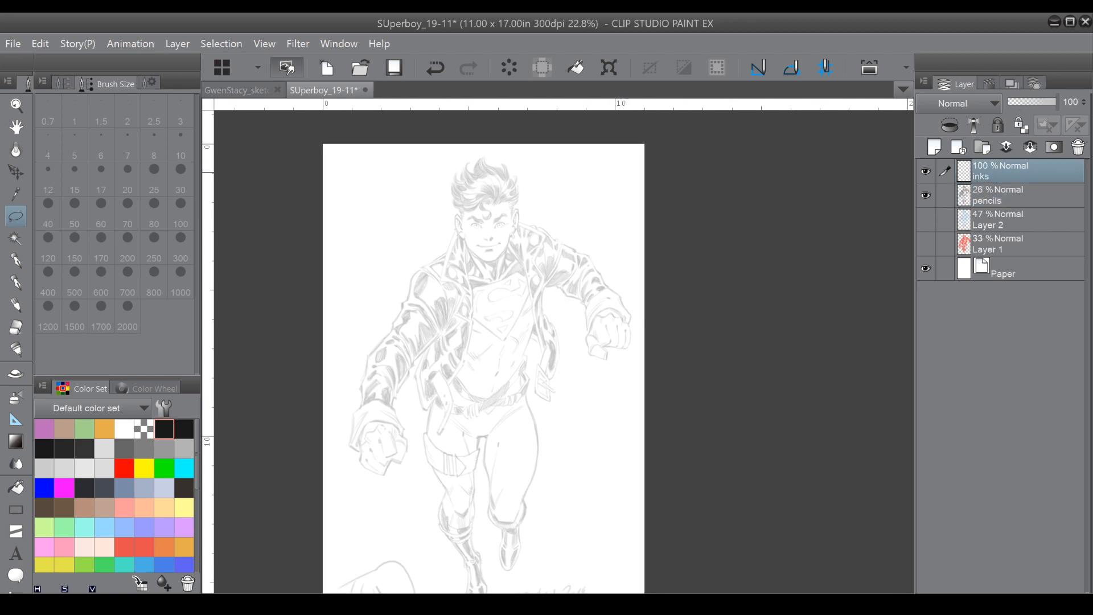
click(18, 263)
click(24, 280)
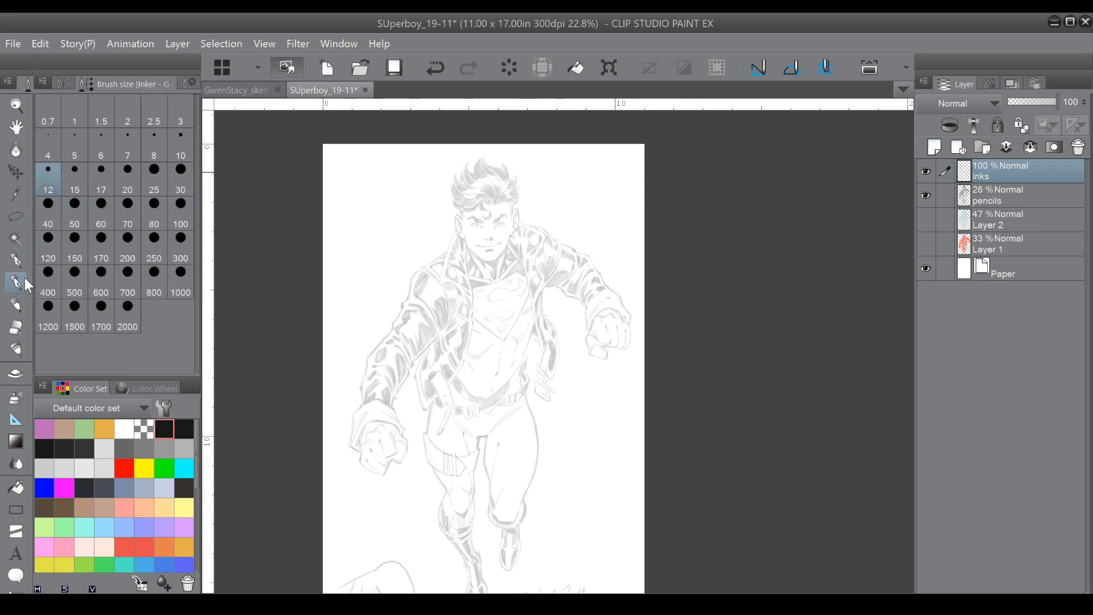
click(63, 85)
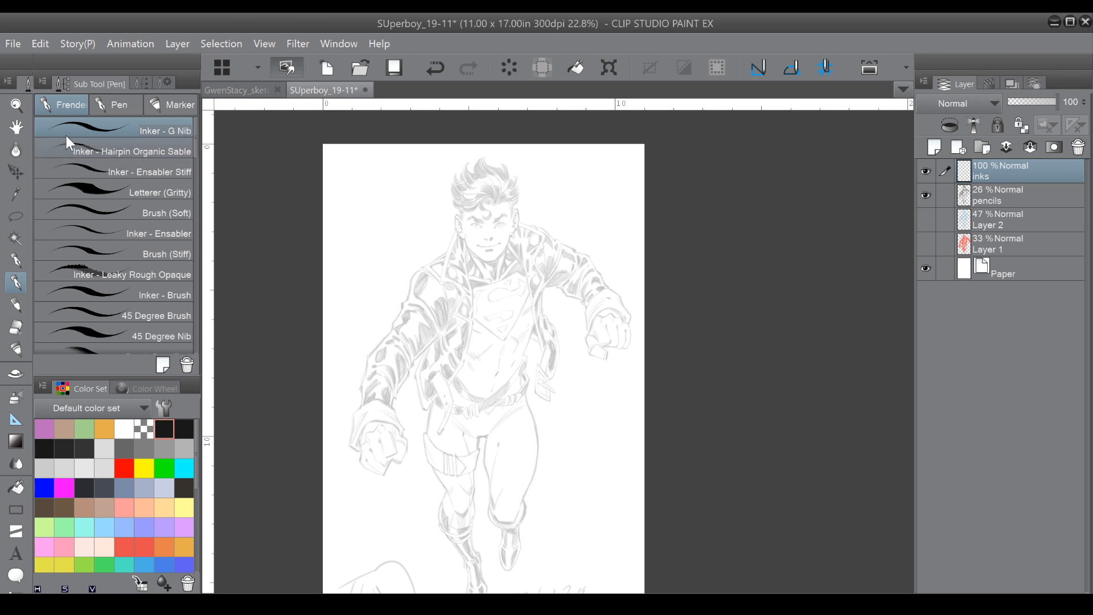
click(144, 82)
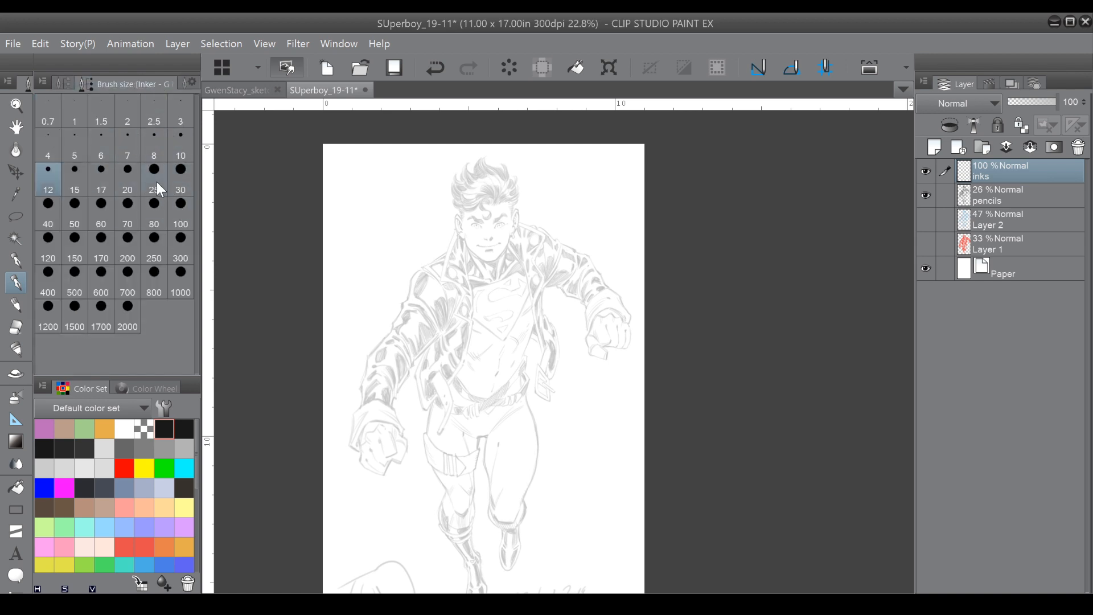
click(182, 183)
Ink the outline of the S-shaped curl on the forehead in black, undoing unsatisfactory strokes.
mouse_move(510, 201)
mouse_down()
mouse_move(476, 292)
mouse_move(557, 278)
mouse_up()
scroll(476, 292, up, 2)
scroll(472, 291, up, 3)
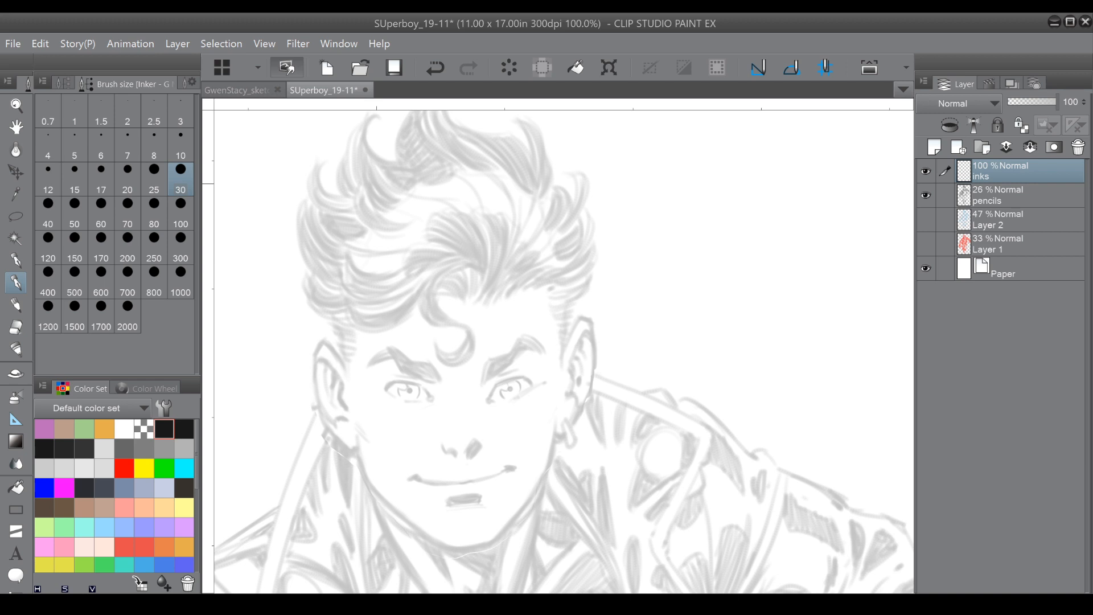
mouse_move(464, 264)
mouse_down()
mouse_move(438, 312)
mouse_move(473, 337)
mouse_up()
click(435, 75)
click(435, 75)
Clean up the overshooting line ends of the forehead curl by painting with the transparent colour.
click(148, 424)
drag(462, 479, 537, 366)
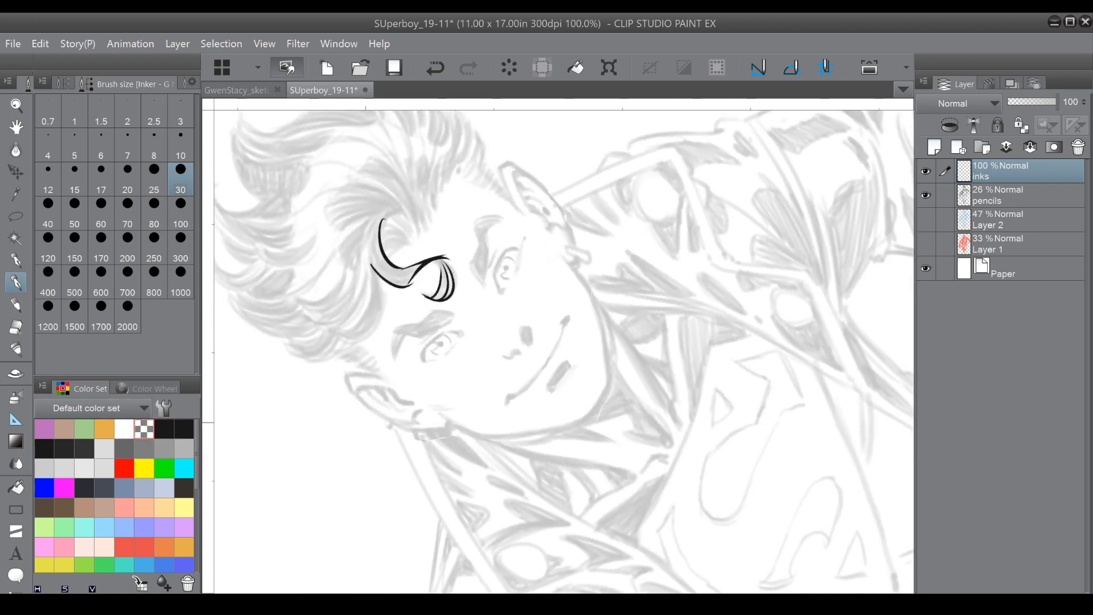
scroll(453, 290, up, 4)
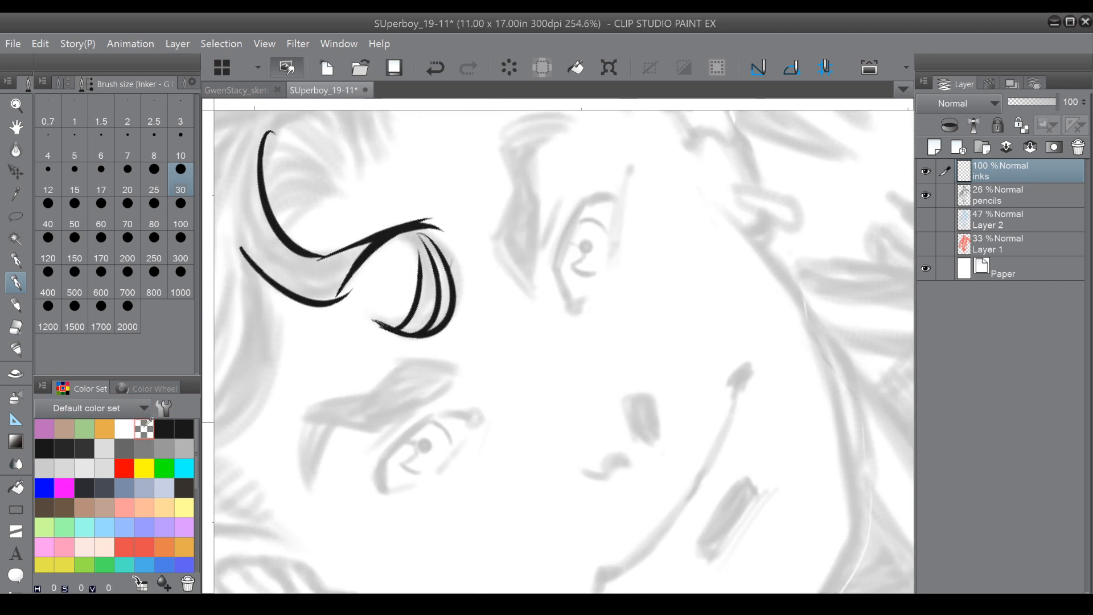
mouse_move(348, 292)
mouse_down()
mouse_move(336, 307)
mouse_move(344, 297)
mouse_up()
mouse_move(422, 205)
mouse_down()
mouse_move(495, 211)
mouse_move(539, 231)
mouse_move(532, 252)
mouse_up()
drag(420, 260, 424, 263)
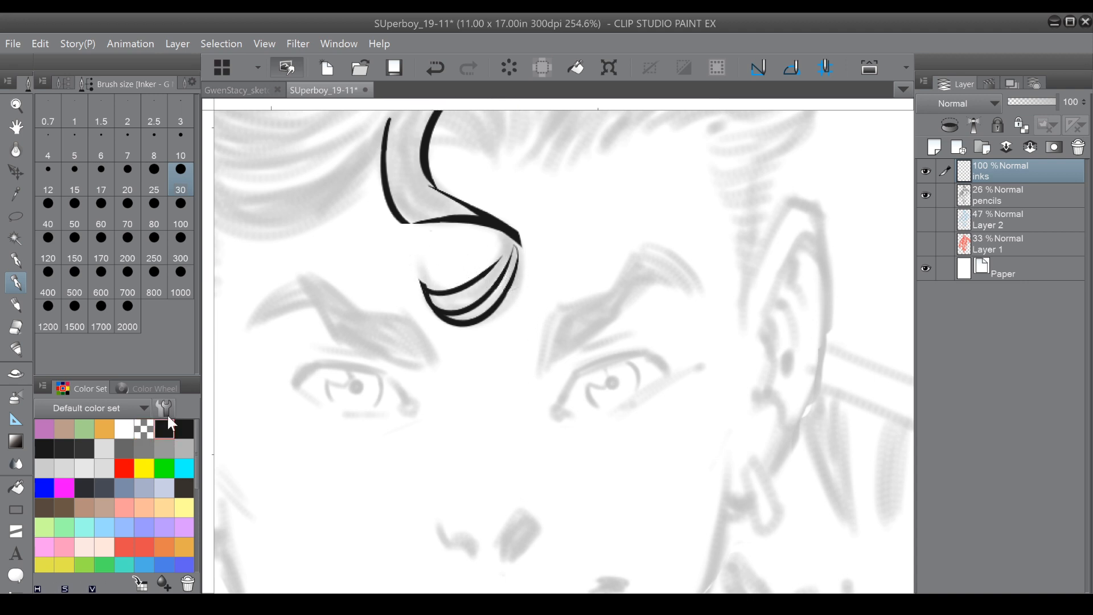
Thicken the curl's contour in black at its outer bend, lower tip and inner corner.
mouse_move(506, 231)
mouse_down()
mouse_move(480, 272)
mouse_move(485, 256)
mouse_move(511, 259)
mouse_up()
mouse_move(505, 273)
mouse_down()
mouse_move(496, 296)
mouse_move(463, 281)
mouse_move(449, 386)
mouse_move(444, 344)
mouse_up()
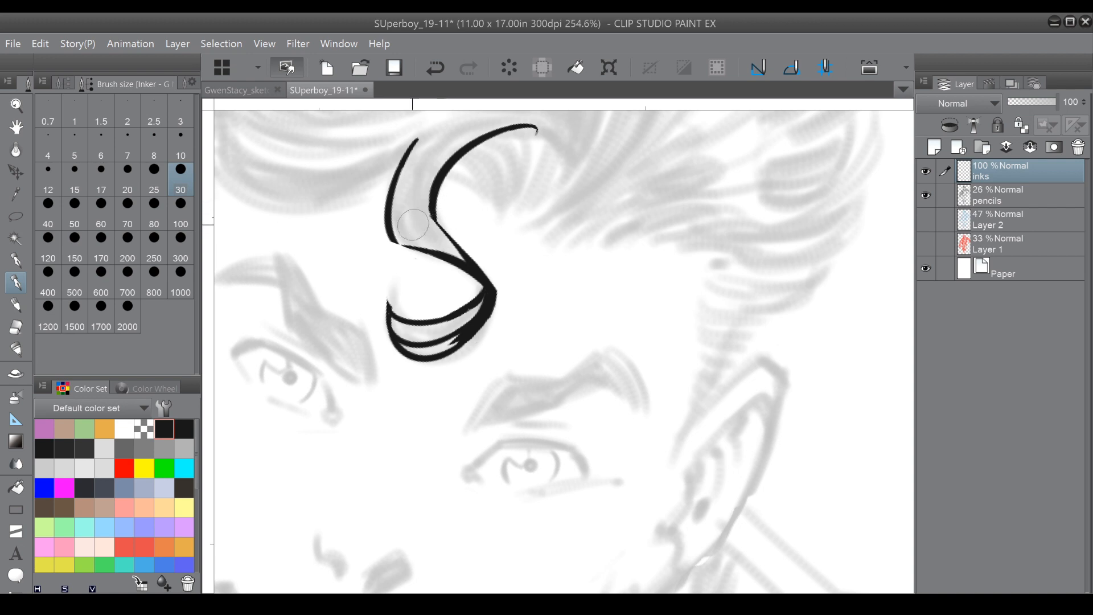
drag(392, 239, 427, 250)
Ink the dark shadow strands inside the arch at the root of the forehead curl.
drag(399, 165, 390, 295)
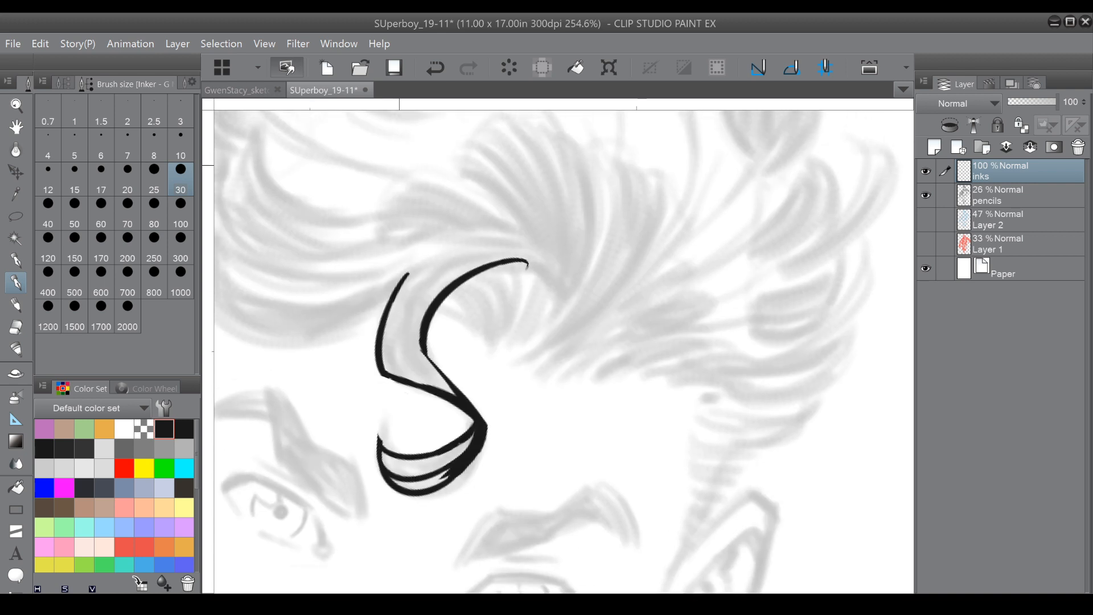
scroll(483, 330, down, 2)
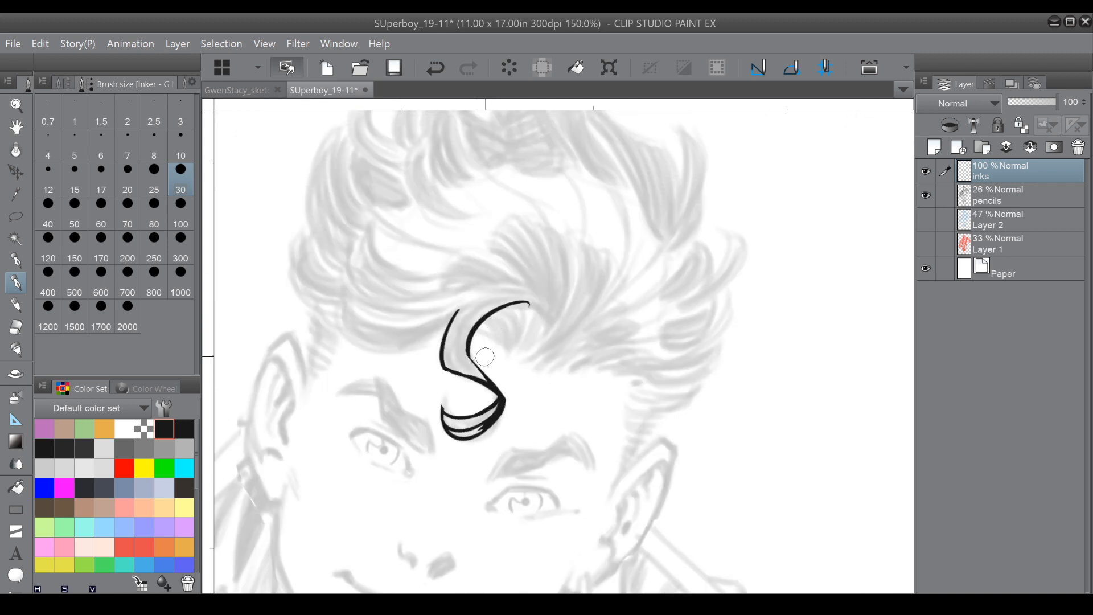
mouse_move(484, 324)
mouse_down()
mouse_move(501, 352)
mouse_move(495, 322)
mouse_move(485, 317)
mouse_move(499, 356)
mouse_move(504, 306)
mouse_move(509, 345)
mouse_up()
mouse_move(506, 305)
mouse_down()
mouse_move(507, 354)
mouse_move(516, 311)
mouse_move(509, 355)
mouse_move(528, 303)
mouse_move(505, 359)
mouse_up()
drag(518, 312, 527, 256)
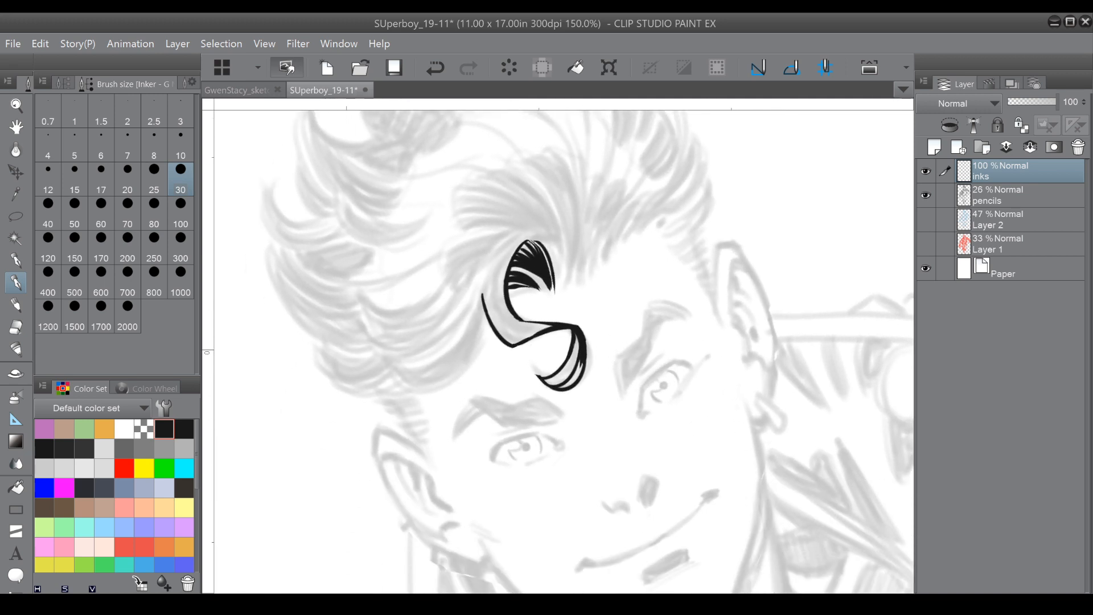
Set the brush size to 40 and ink the lower edge of the hair lock to the left of the curl.
drag(393, 380, 488, 337)
click(435, 68)
click(48, 220)
drag(394, 377, 488, 338)
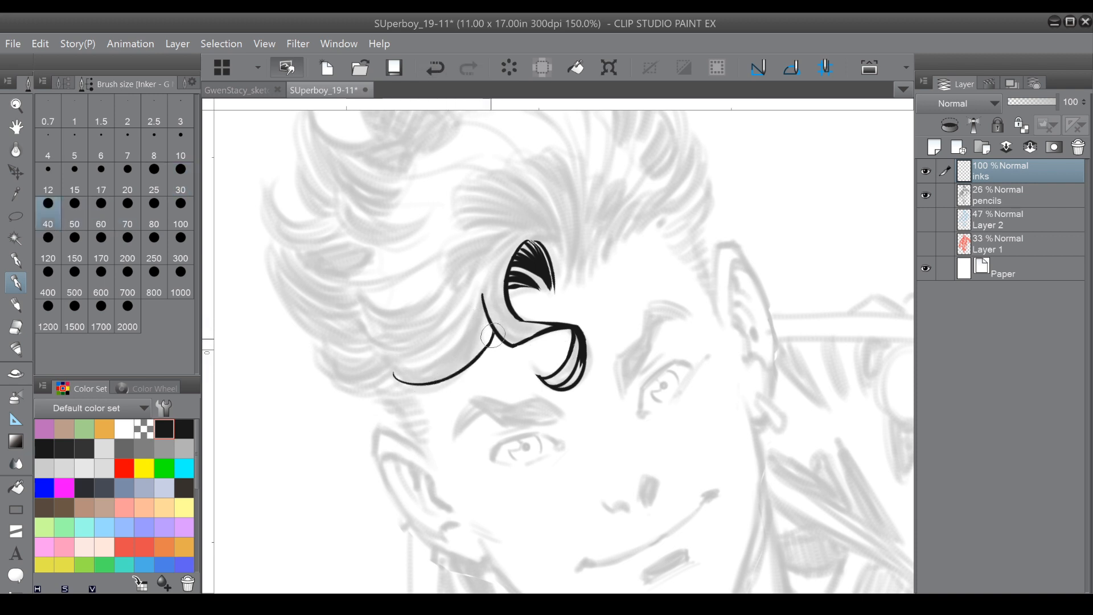
mouse_move(392, 365)
mouse_down()
mouse_move(473, 315)
mouse_move(454, 341)
mouse_move(482, 294)
mouse_up()
drag(348, 345, 426, 340)
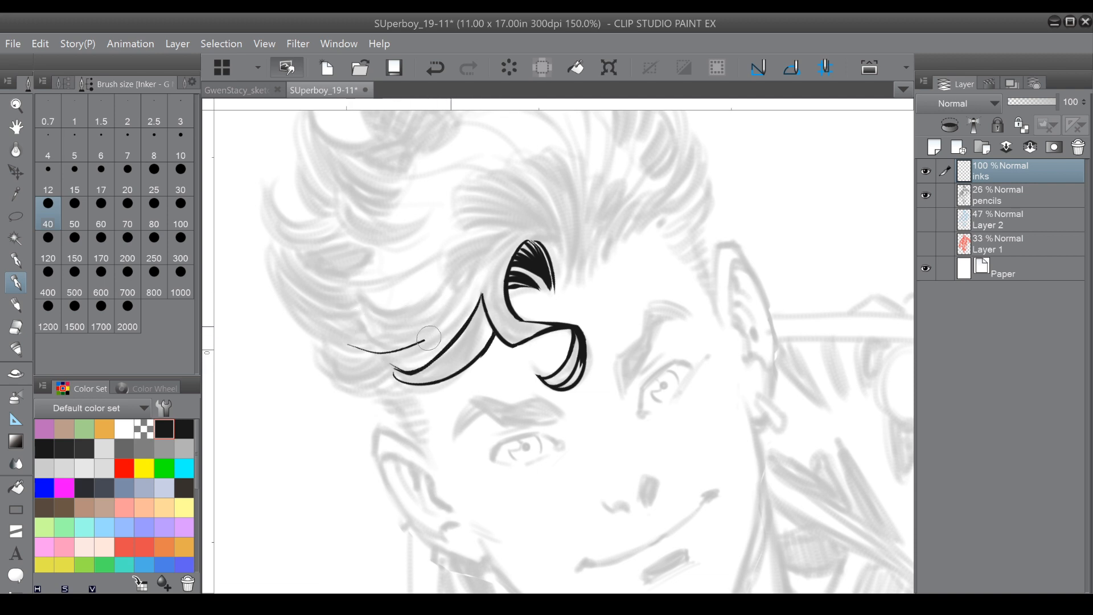
click(436, 67)
click(436, 66)
click(433, 71)
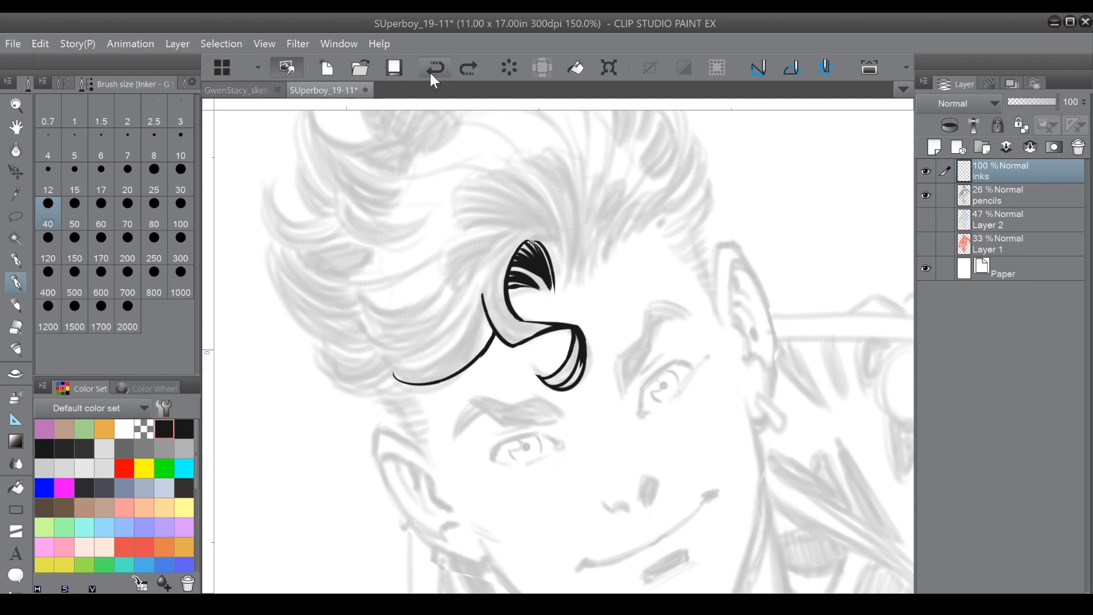
Ink tapered black strands inside the hair lock beside the curl, undoing the last stroke.
drag(594, 287, 476, 432)
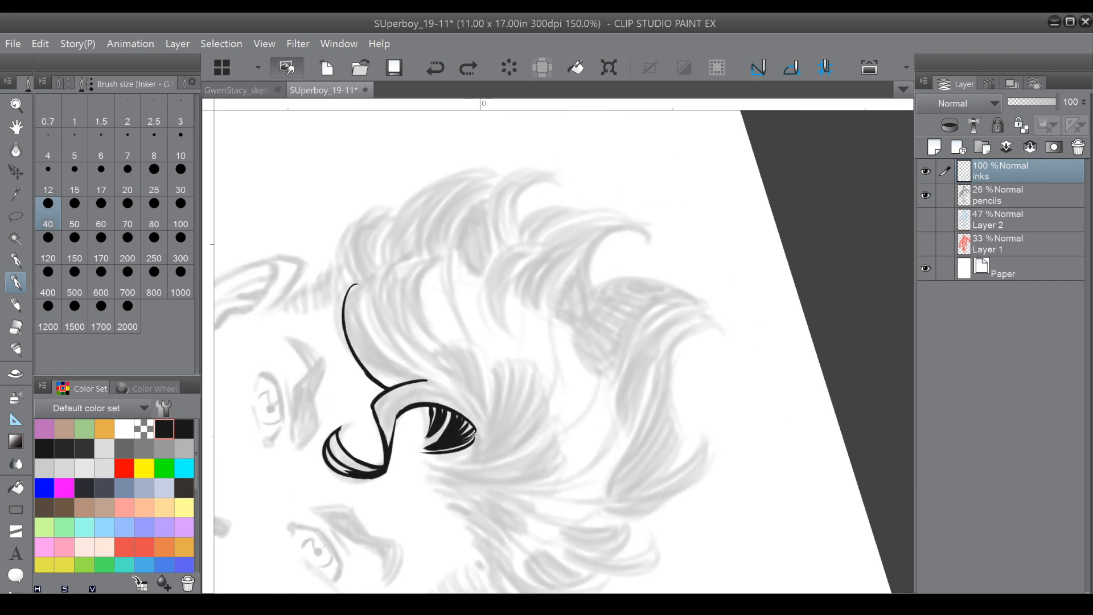
drag(359, 280, 414, 358)
drag(396, 250, 404, 351)
mouse_move(394, 251)
mouse_down()
mouse_move(379, 298)
mouse_move(402, 350)
mouse_up()
drag(393, 250, 390, 357)
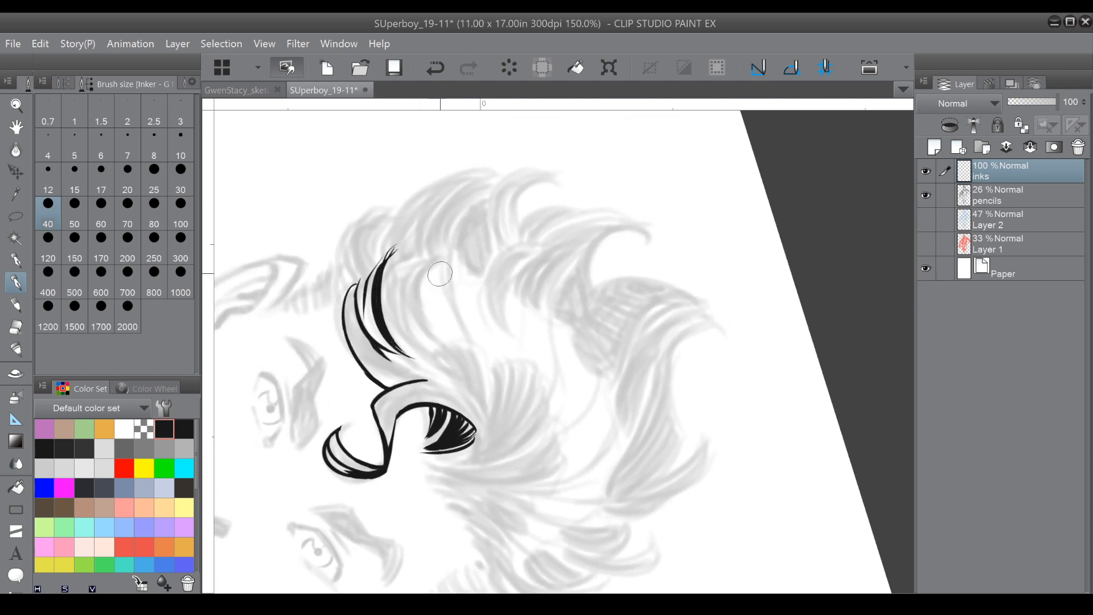
click(435, 67)
Trim the lock's strand tips with the transparent colour and add more black strands along the lock.
key(c)
drag(382, 256, 398, 244)
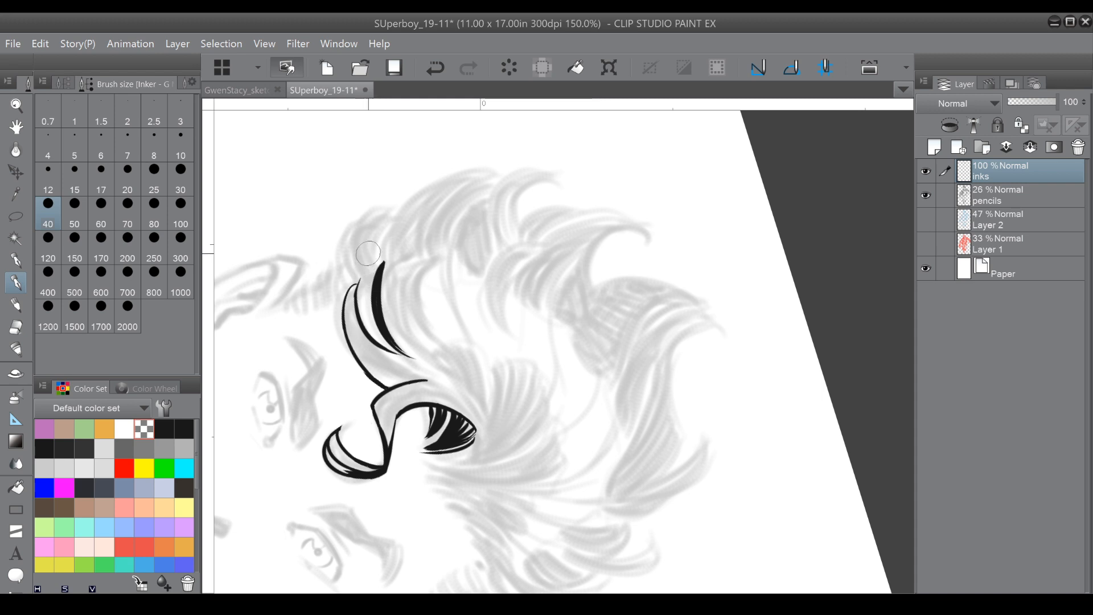
click(164, 428)
drag(408, 239, 421, 356)
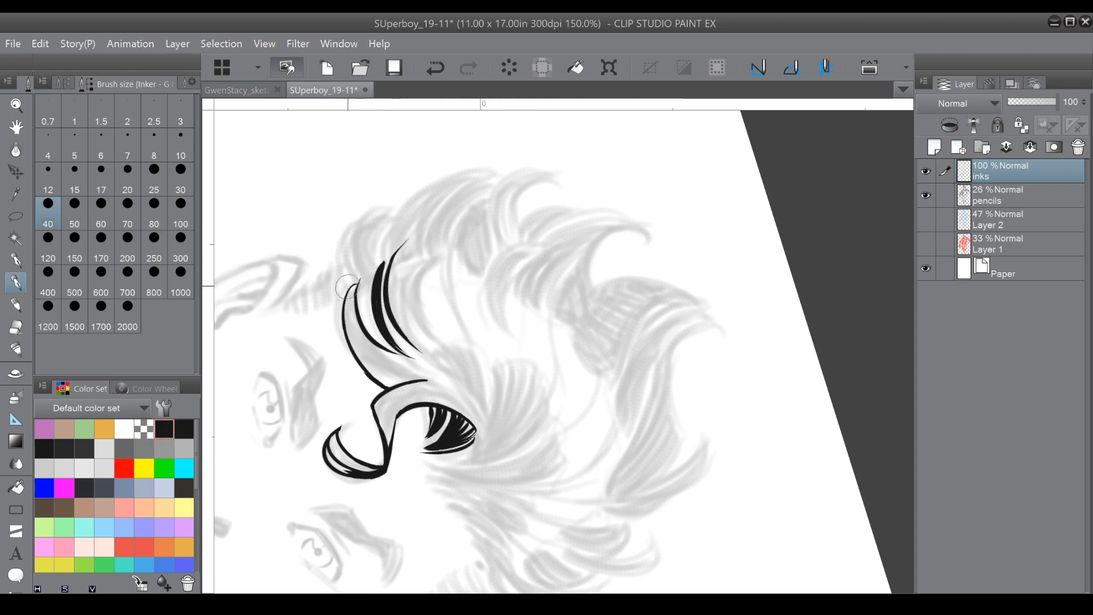
drag(362, 274, 382, 326)
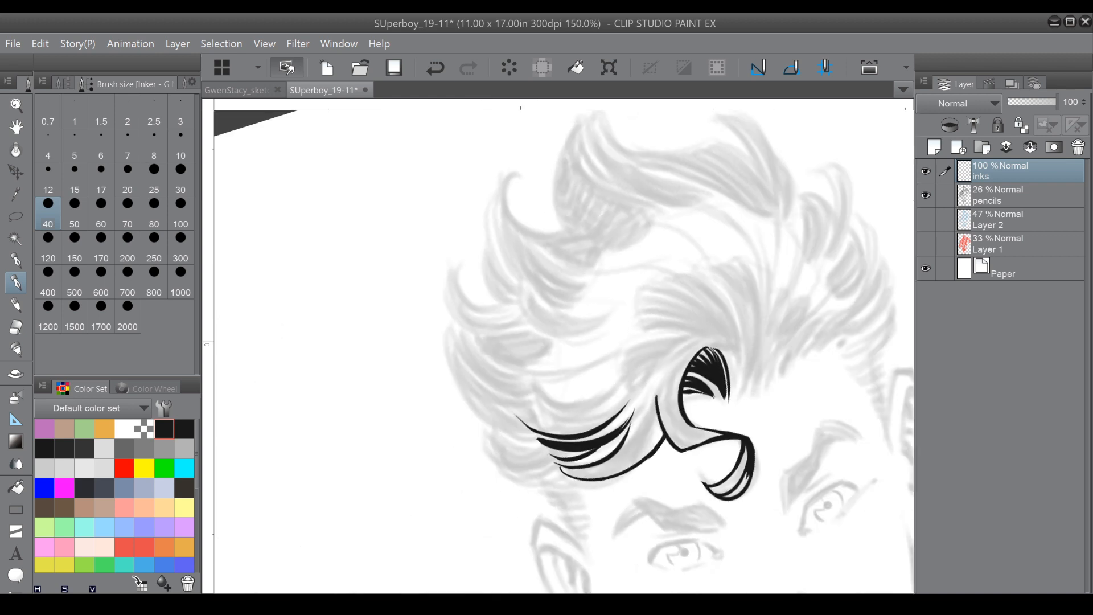
Ink a long contour line across the left hair mass and tapered strands sweeping up from the curl's root.
mouse_move(299, 340)
mouse_down()
mouse_move(497, 284)
mouse_move(551, 356)
mouse_up()
drag(519, 285, 548, 375)
mouse_move(524, 310)
mouse_down()
mouse_move(544, 365)
mouse_move(476, 395)
mouse_up()
drag(474, 267, 511, 379)
mouse_move(492, 270)
mouse_down()
mouse_move(512, 327)
mouse_move(508, 393)
mouse_up()
drag(516, 232, 507, 391)
mouse_move(529, 262)
mouse_down()
mouse_move(518, 370)
mouse_move(501, 402)
mouse_up()
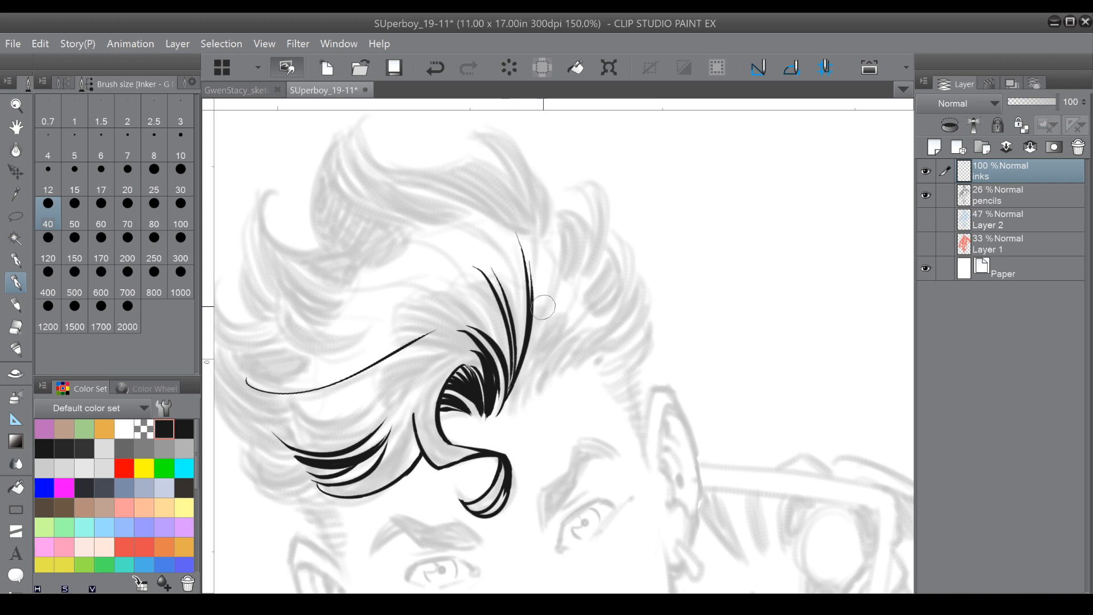
Ink the long sweeping strand and the short dark strokes beside it on the right side of the hair.
mouse_move(597, 207)
mouse_down()
mouse_move(515, 404)
mouse_move(551, 346)
mouse_move(508, 283)
mouse_up()
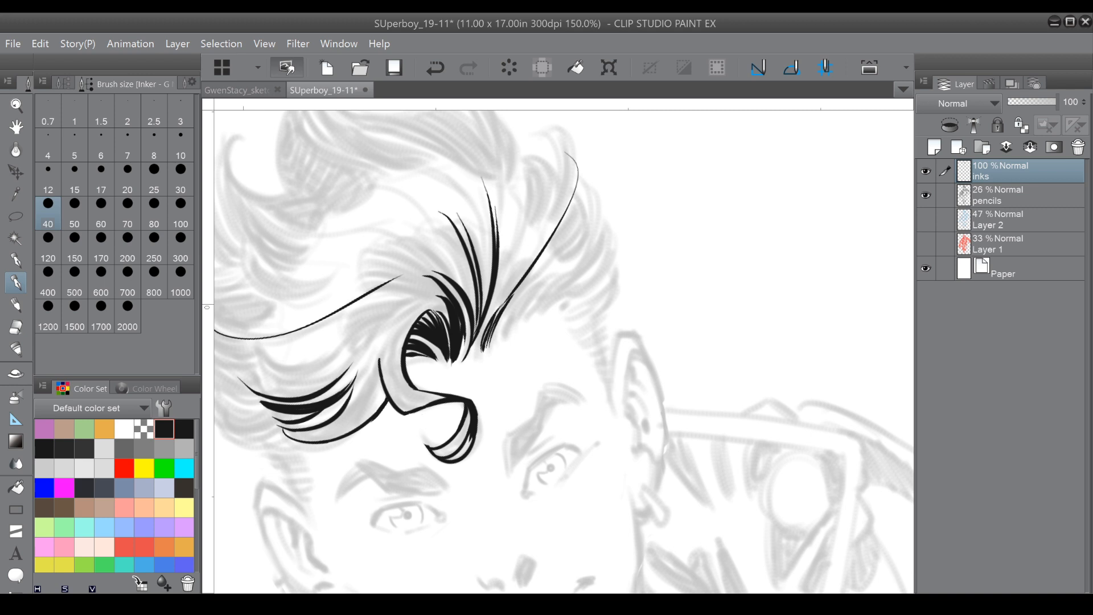
mouse_move(548, 118)
mouse_down()
mouse_move(547, 183)
mouse_move(574, 238)
mouse_move(533, 293)
mouse_up()
drag(535, 227, 524, 308)
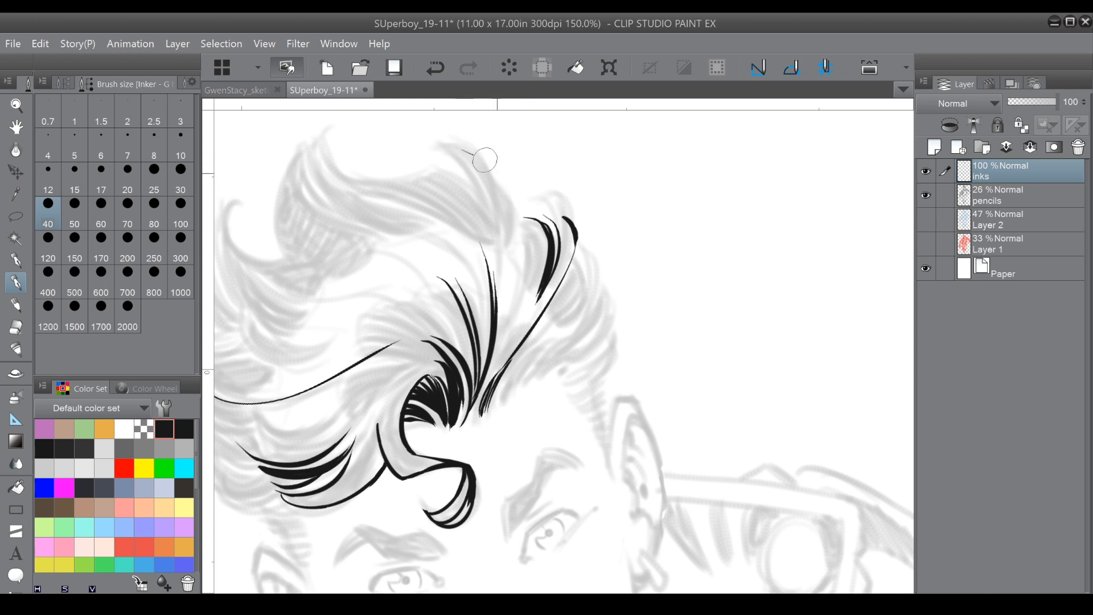
Ink curved black strands along the right edge of the upper hair lock and refine them with the transparent colour.
drag(464, 152, 504, 285)
mouse_move(525, 226)
mouse_down()
mouse_move(514, 289)
mouse_move(527, 288)
mouse_move(514, 295)
mouse_up()
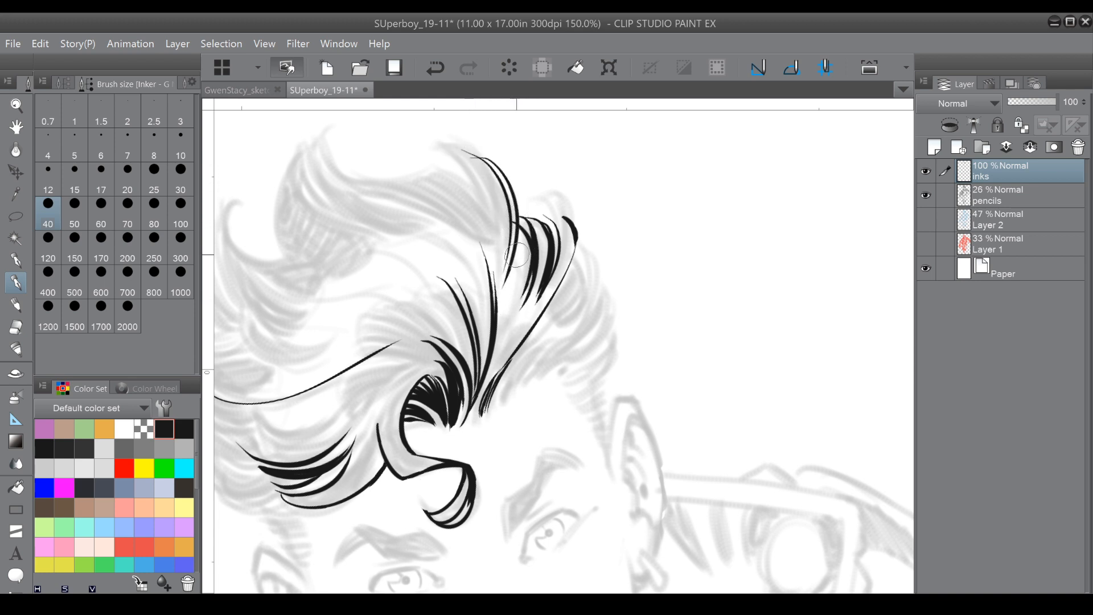
click(143, 429)
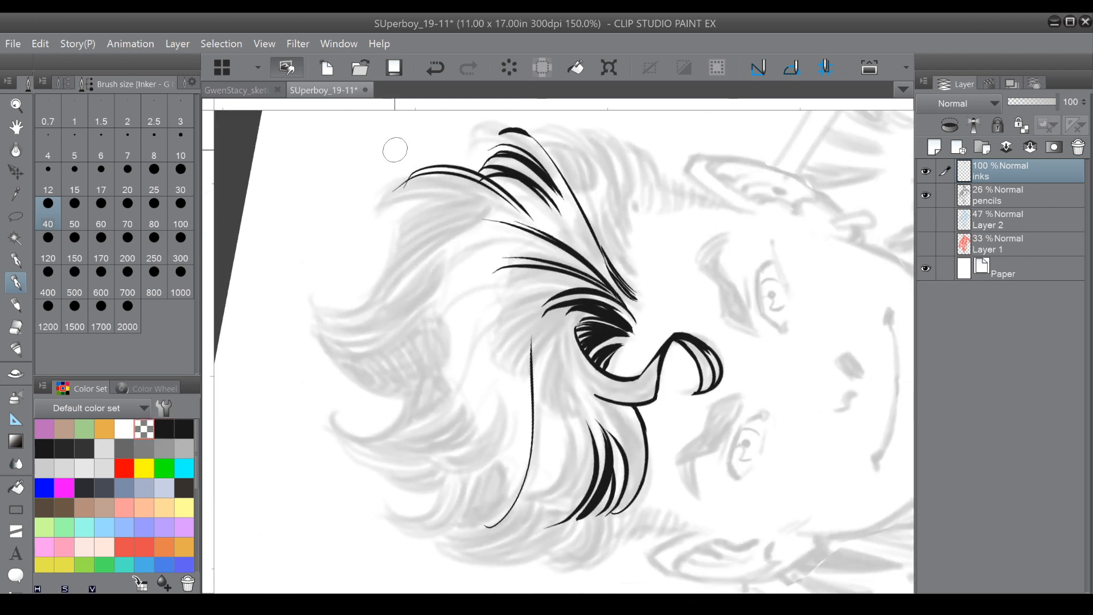
drag(420, 158, 327, 265)
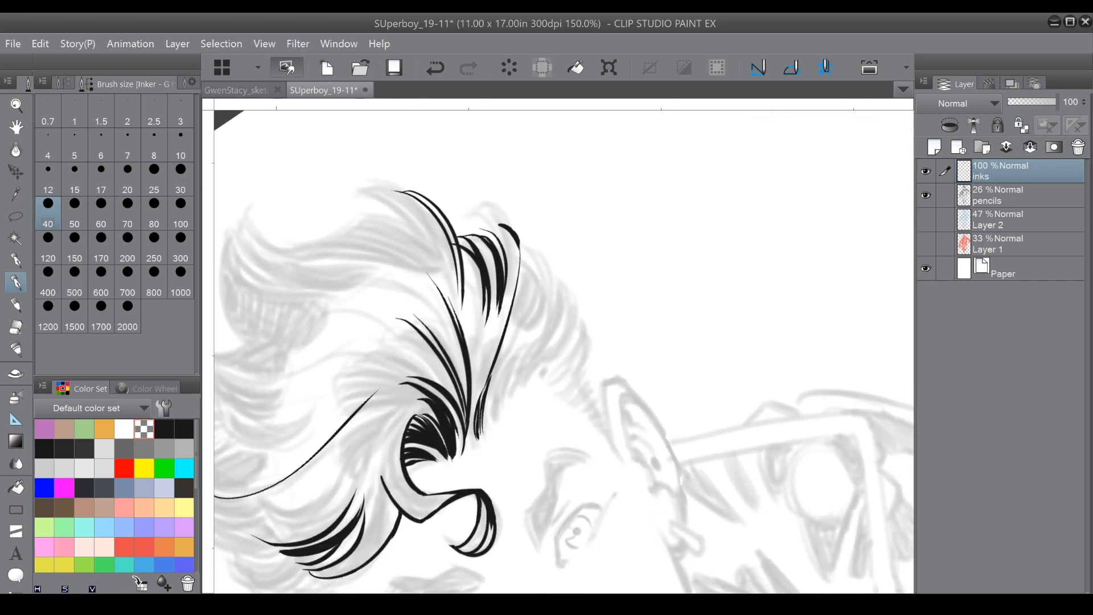
scroll(519, 296, up, 3)
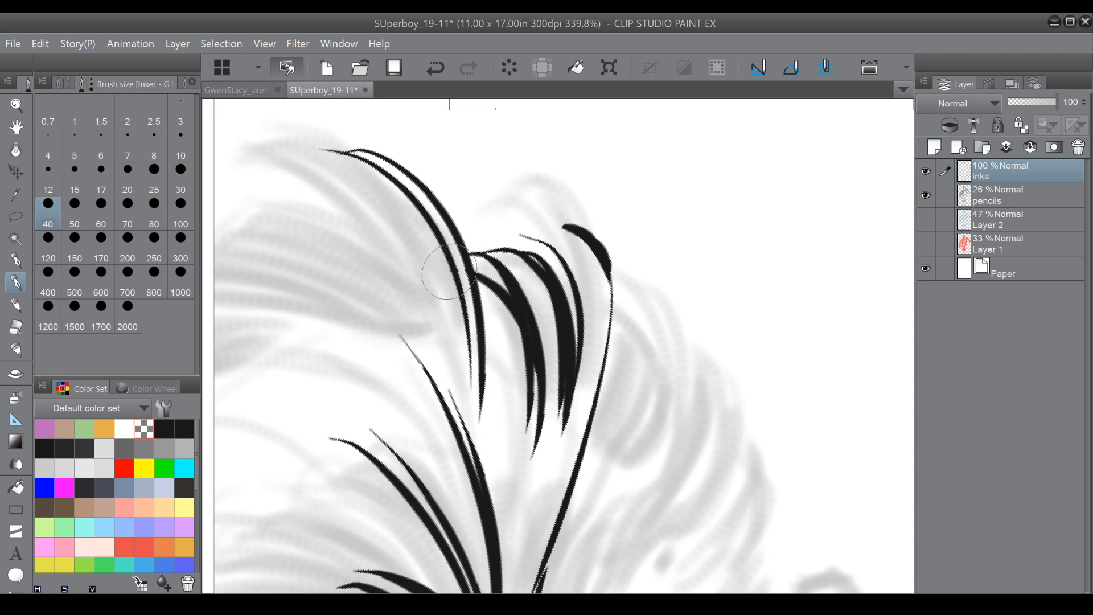
Return to black and ink the front contour of the tall quiff, bringing its lines up to a pointed tip.
key(ctrl+alt+0)
key(ctrl+at)
click(165, 427)
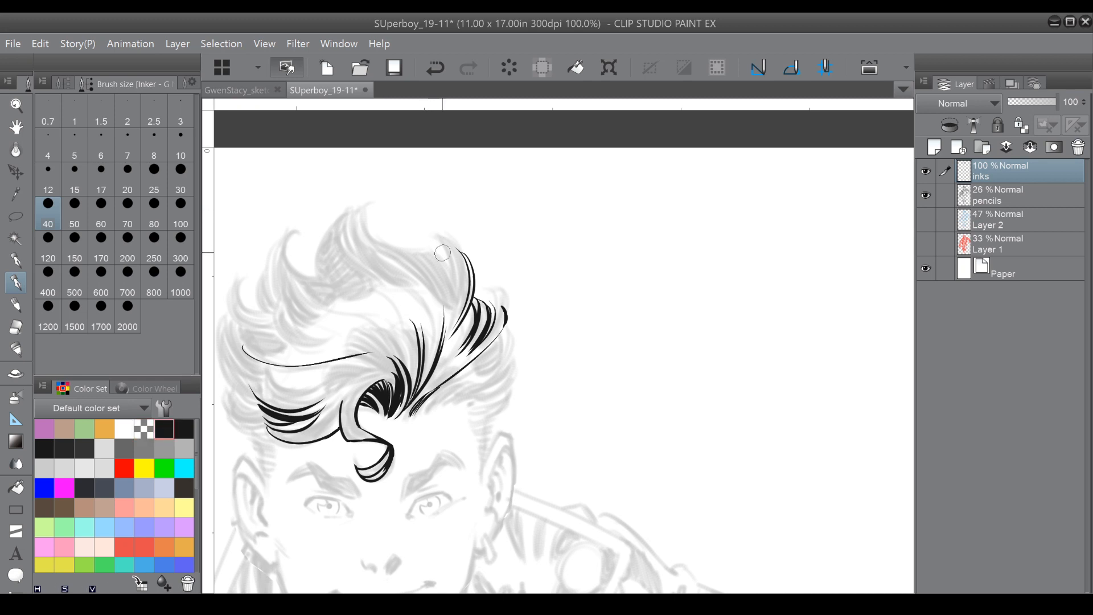
mouse_move(366, 228)
mouse_down()
mouse_move(389, 268)
mouse_move(418, 280)
mouse_up()
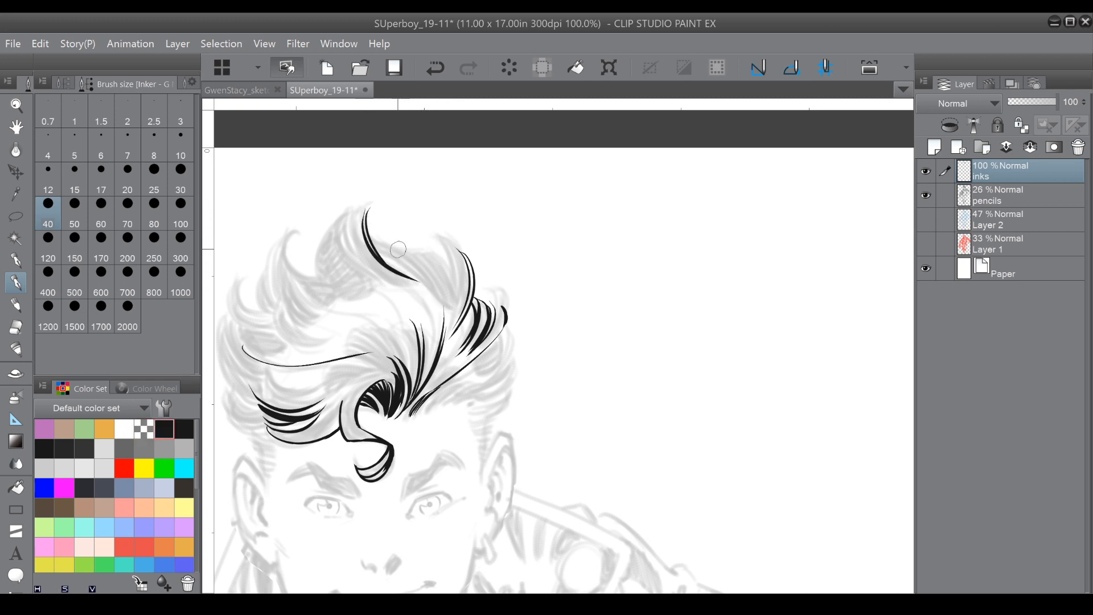
drag(382, 186, 426, 221)
scroll(473, 292, up, 1)
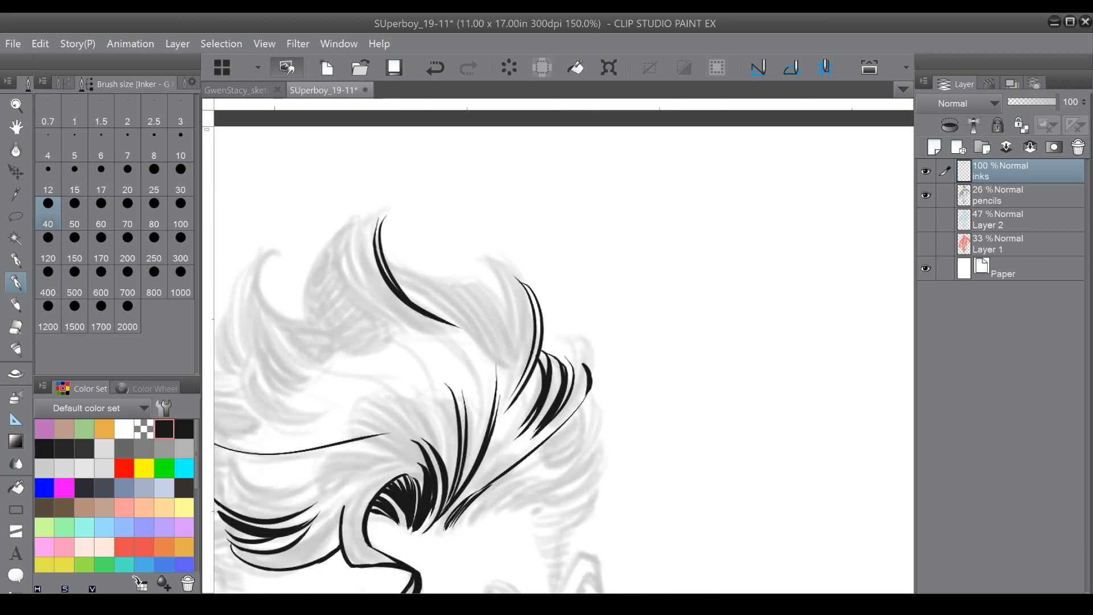
mouse_move(376, 224)
mouse_down()
mouse_move(405, 169)
mouse_move(449, 162)
mouse_up()
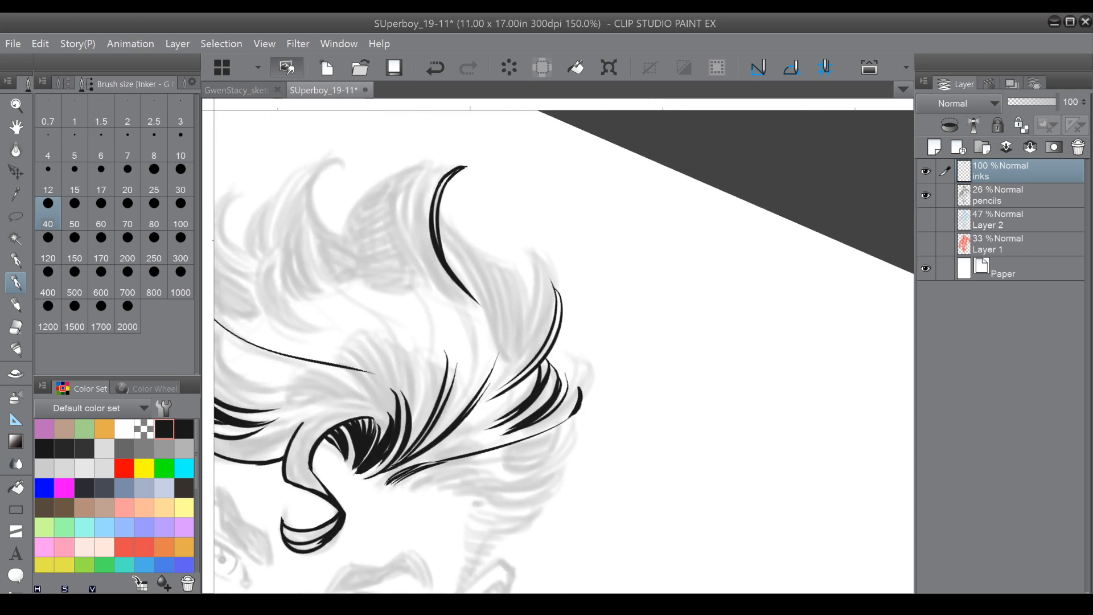
Ink the outer edge of the quiff and build up thick tapered black strands inside it down to the right lock.
mouse_move(440, 199)
mouse_down()
mouse_move(498, 266)
mouse_move(470, 239)
mouse_move(501, 321)
mouse_up()
drag(484, 253, 506, 333)
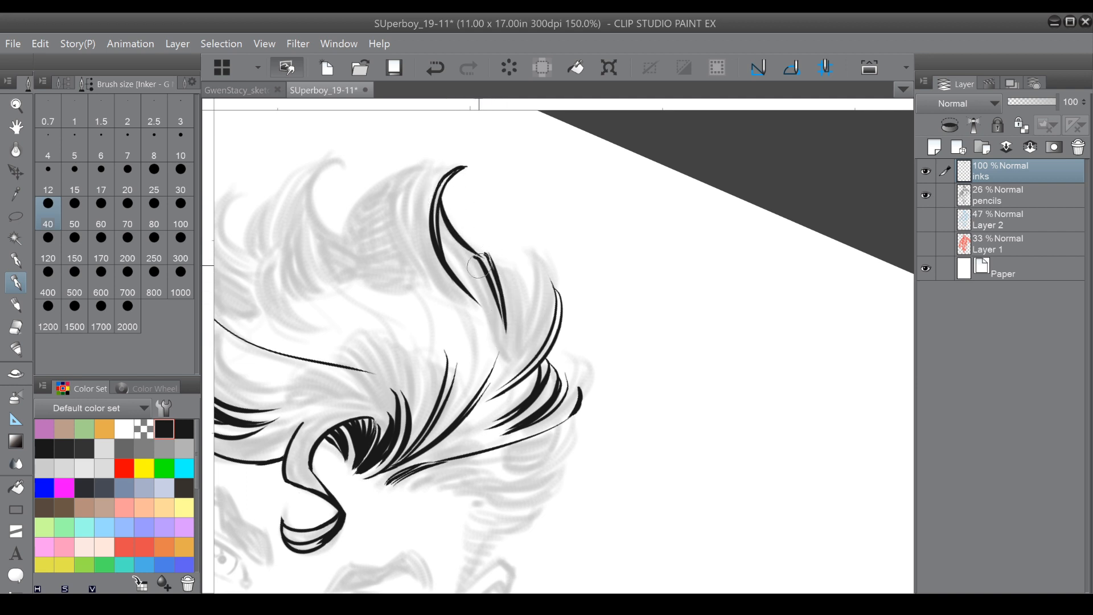
drag(454, 261, 492, 306)
drag(484, 255, 507, 325)
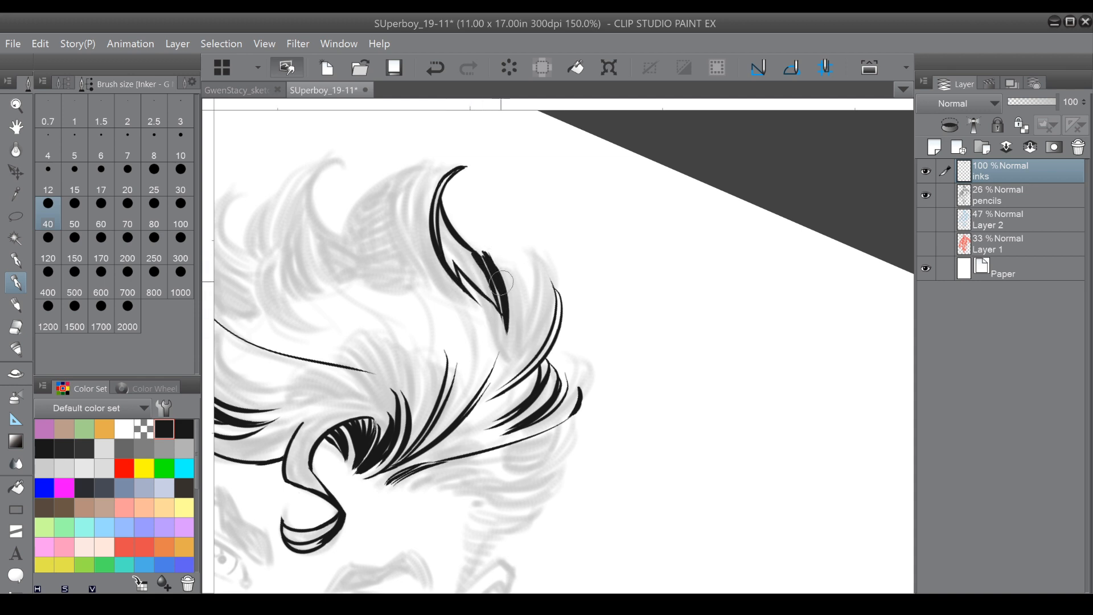
mouse_move(483, 256)
mouse_down()
mouse_move(508, 328)
mouse_move(528, 329)
mouse_up()
drag(541, 273, 523, 343)
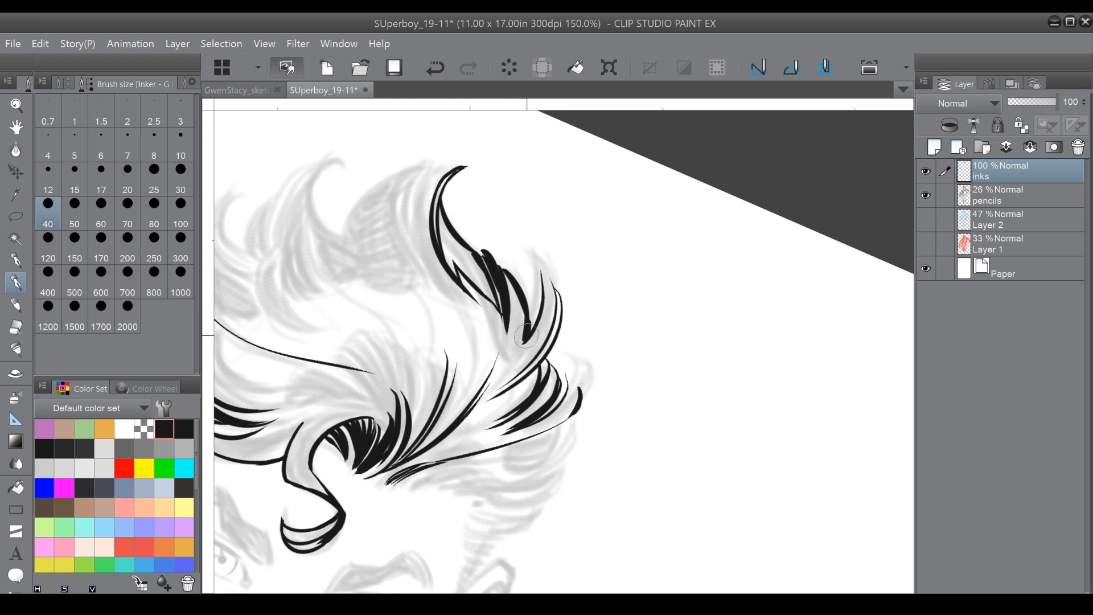
mouse_move(534, 261)
mouse_down()
mouse_move(551, 316)
mouse_move(516, 375)
mouse_move(476, 272)
mouse_move(572, 286)
mouse_move(429, 255)
mouse_up()
mouse_move(483, 201)
mouse_down()
mouse_move(507, 197)
mouse_move(517, 208)
mouse_move(525, 175)
mouse_up()
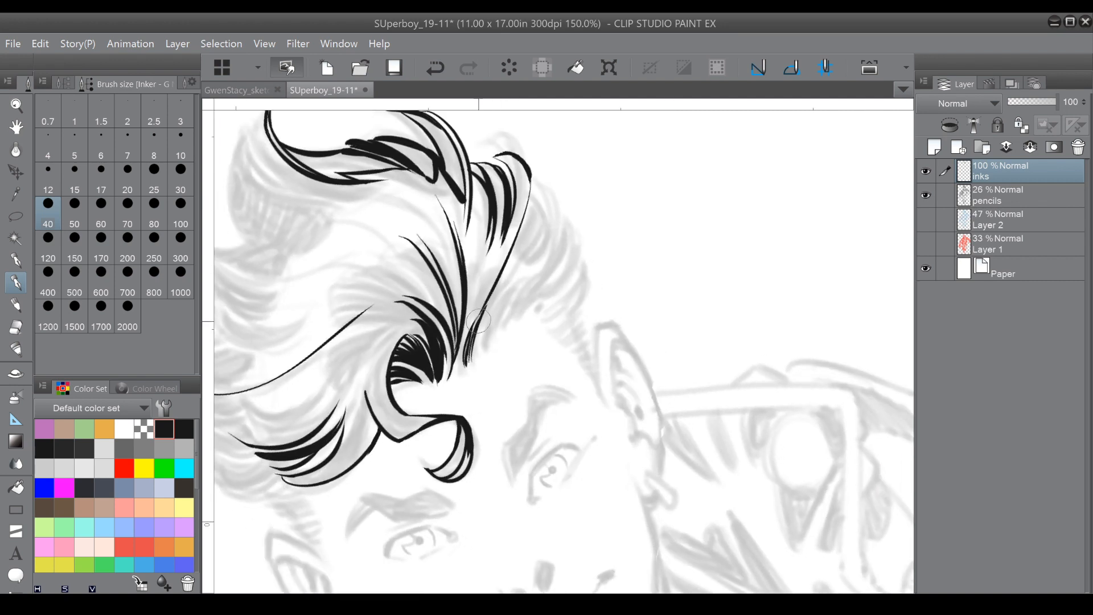
Ink narrow leaf-shaped strand outlines fanning up from the curl's root.
drag(459, 349, 456, 377)
mouse_move(468, 272)
mouse_down()
mouse_move(464, 317)
mouse_move(493, 266)
mouse_move(498, 272)
mouse_move(460, 272)
mouse_move(448, 327)
mouse_up()
mouse_move(414, 278)
mouse_down()
mouse_move(453, 359)
mouse_move(514, 276)
mouse_move(483, 343)
mouse_up()
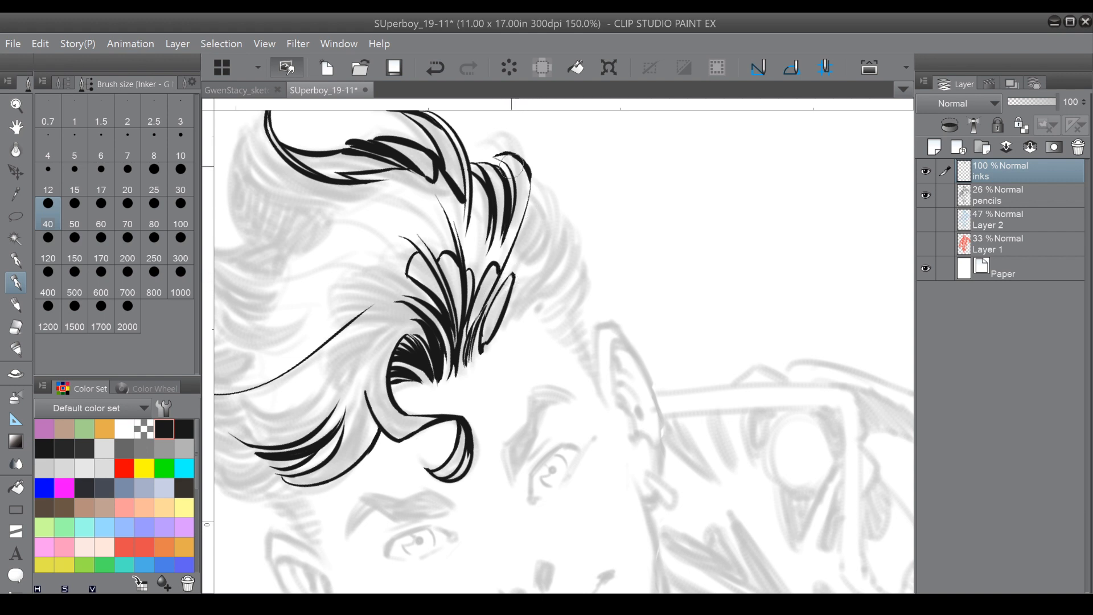
Ink looping strand ends and heavier dark strokes inside the small lock right of the quiff.
drag(473, 191, 503, 219)
drag(497, 152, 511, 217)
drag(530, 174, 515, 220)
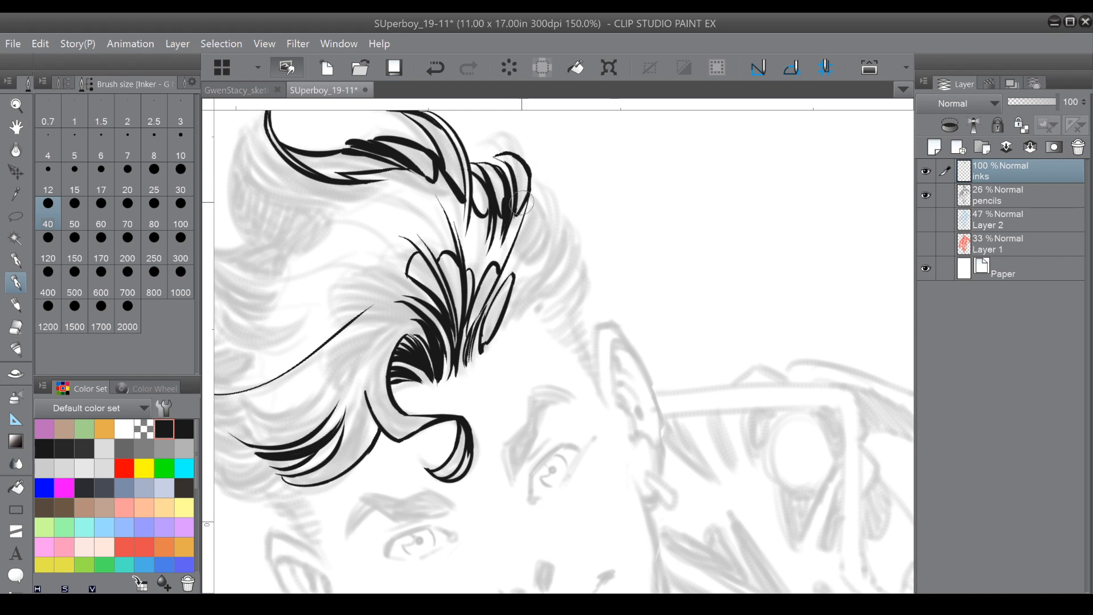
drag(497, 154, 522, 219)
Ink the layered strands down the right side of the hair and block in solid black above the sideburn.
mouse_move(526, 182)
mouse_down()
mouse_move(541, 233)
mouse_move(513, 312)
mouse_move(525, 272)
mouse_move(518, 304)
mouse_up()
mouse_move(538, 208)
mouse_down()
mouse_move(544, 228)
mouse_move(518, 254)
mouse_move(528, 238)
mouse_up()
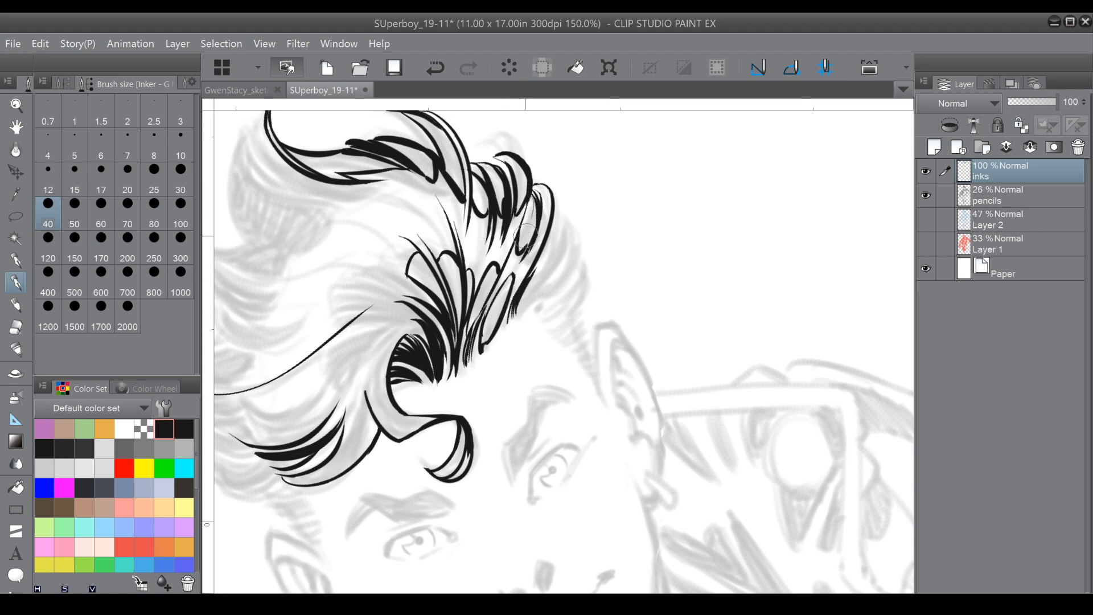
mouse_move(542, 197)
mouse_down()
mouse_move(546, 228)
mouse_move(550, 219)
mouse_move(538, 279)
mouse_move(547, 274)
mouse_move(515, 313)
mouse_move(539, 274)
mouse_move(529, 294)
mouse_up()
mouse_move(572, 233)
mouse_down()
mouse_move(532, 293)
mouse_move(585, 196)
mouse_move(576, 225)
mouse_move(662, 221)
mouse_move(632, 230)
mouse_move(670, 265)
mouse_up()
mouse_move(627, 225)
mouse_down()
mouse_move(681, 277)
mouse_move(634, 236)
mouse_move(678, 276)
mouse_move(638, 248)
mouse_up()
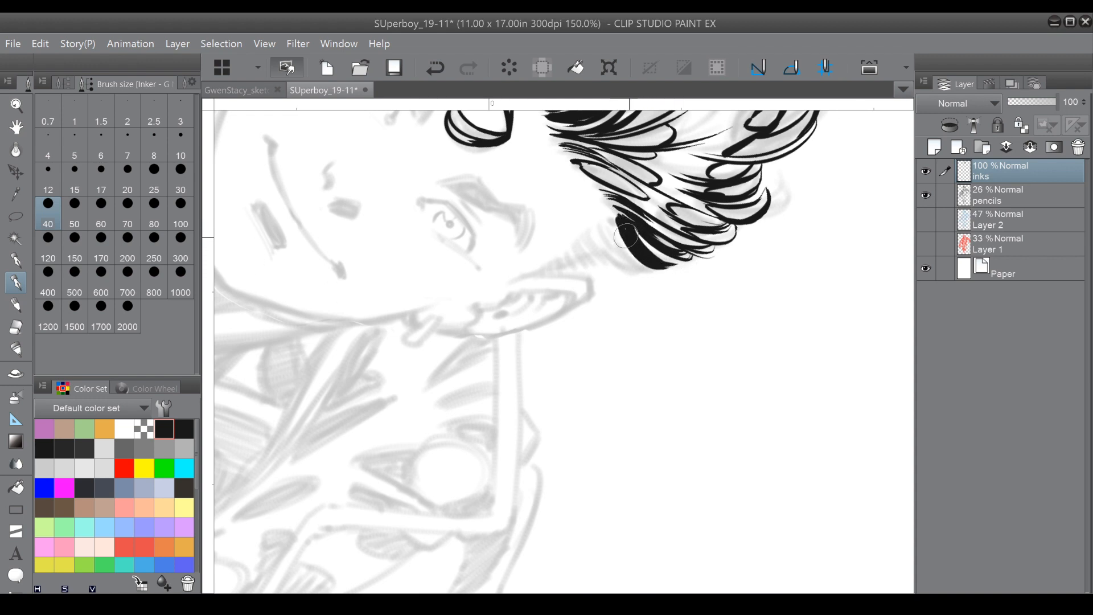
mouse_move(608, 212)
mouse_down()
mouse_move(632, 232)
mouse_move(590, 361)
mouse_move(609, 380)
mouse_move(570, 343)
mouse_up()
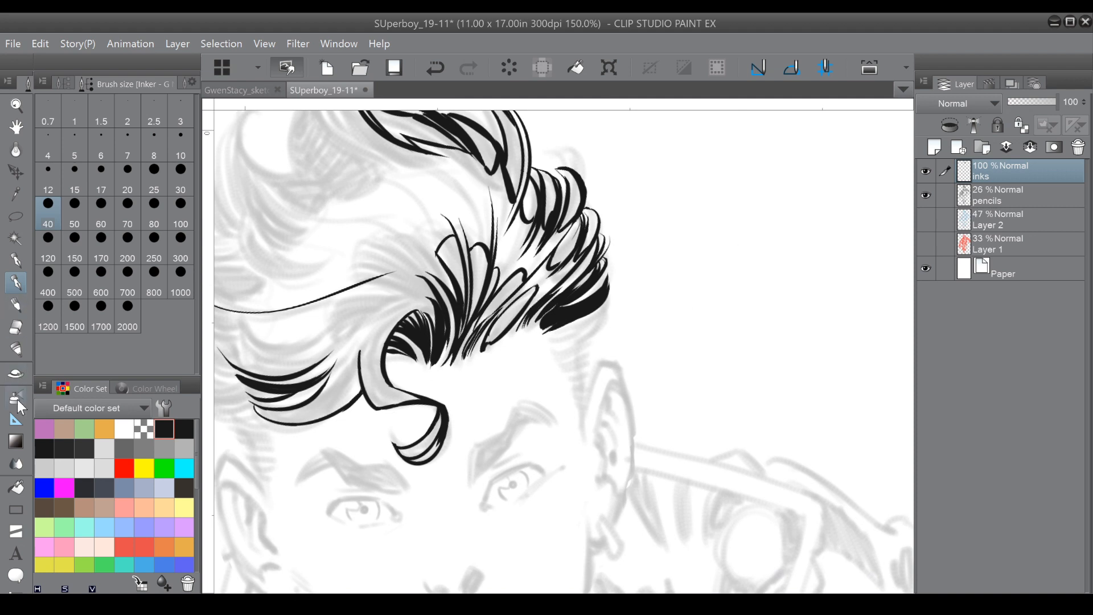
Auto-select the enclosed leaf-shaped strands above the curl's root, fill them with black, and deselect.
click(16, 239)
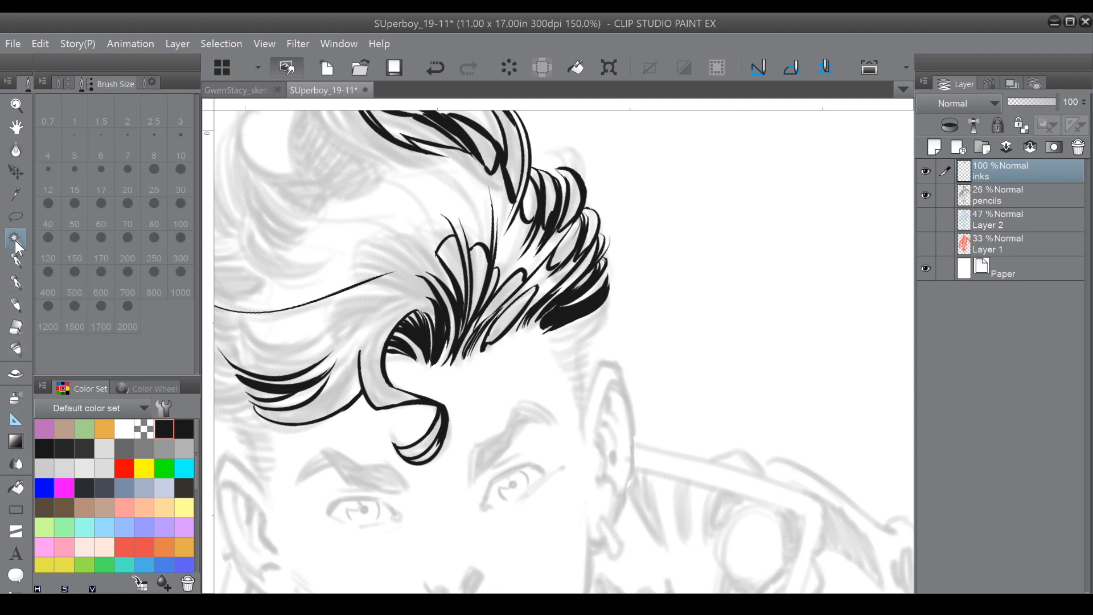
click(457, 263)
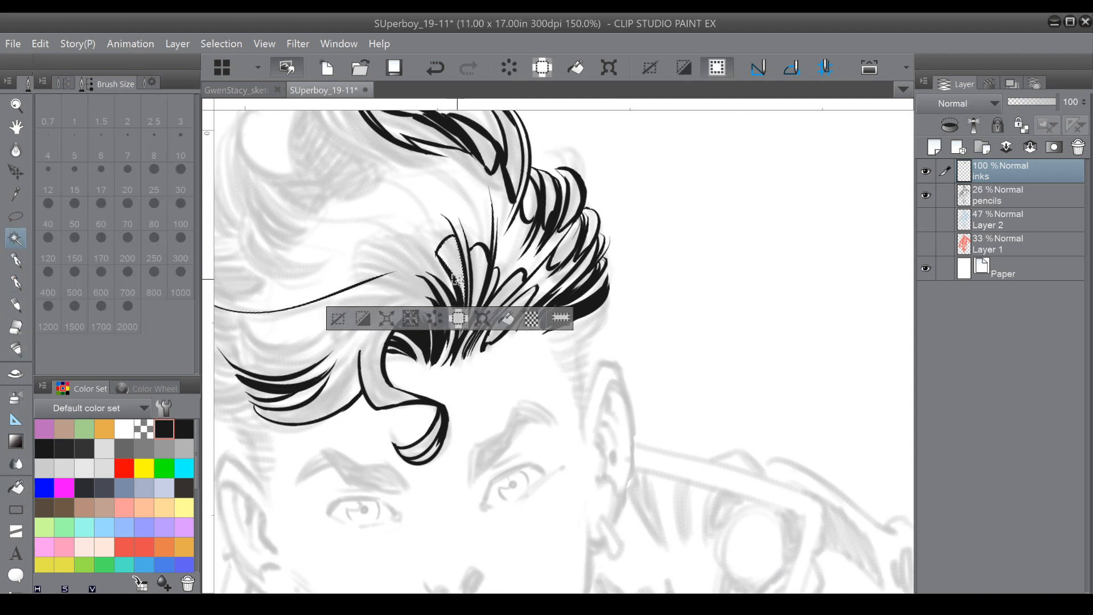
click(478, 263)
click(491, 283)
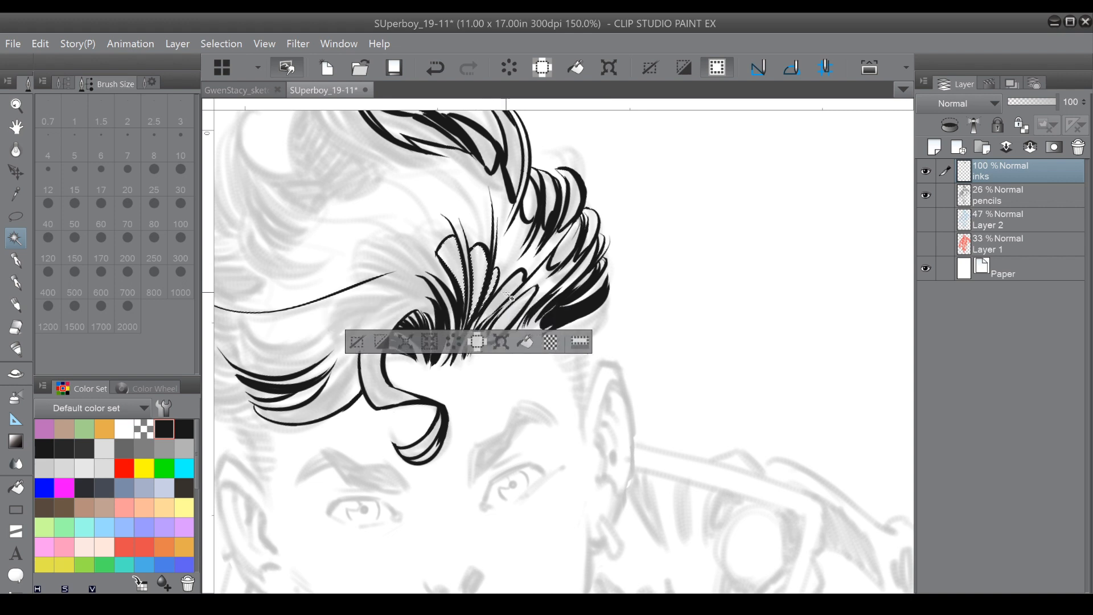
click(506, 294)
click(518, 310)
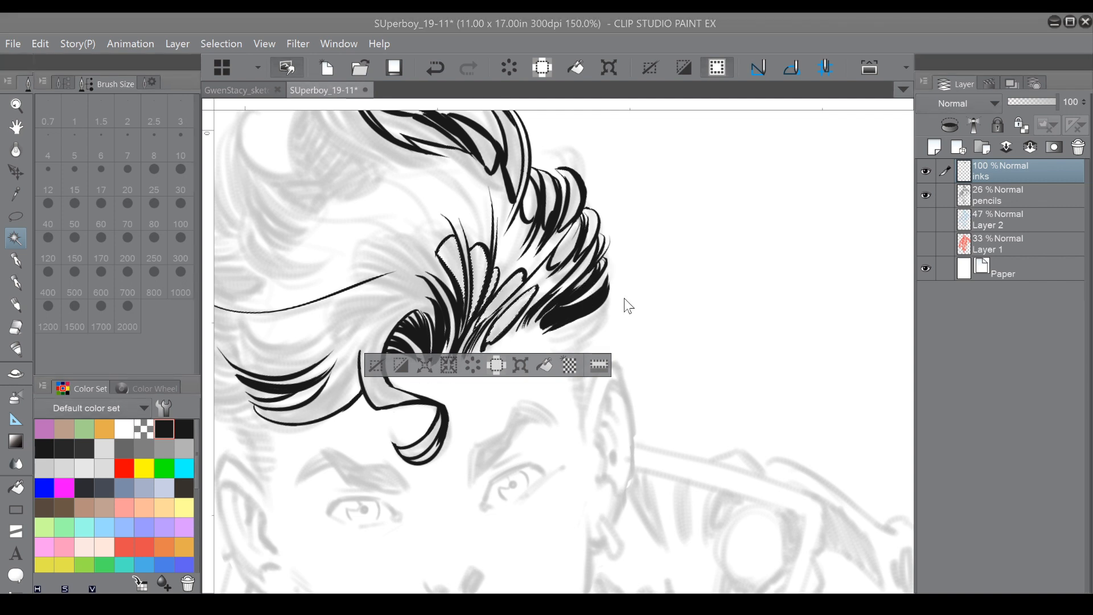
click(543, 366)
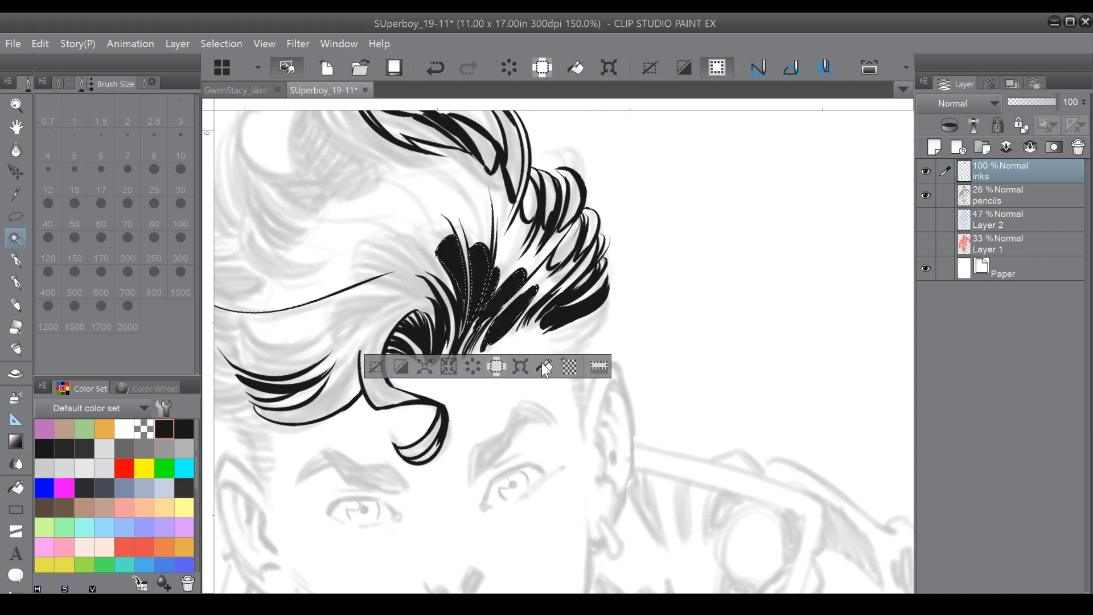
key(ctrl+d)
Carve thin highlights through the filled black strands with the G Nib pen in transparent colour, undoing the last stroke.
drag(379, 369, 395, 405)
click(144, 424)
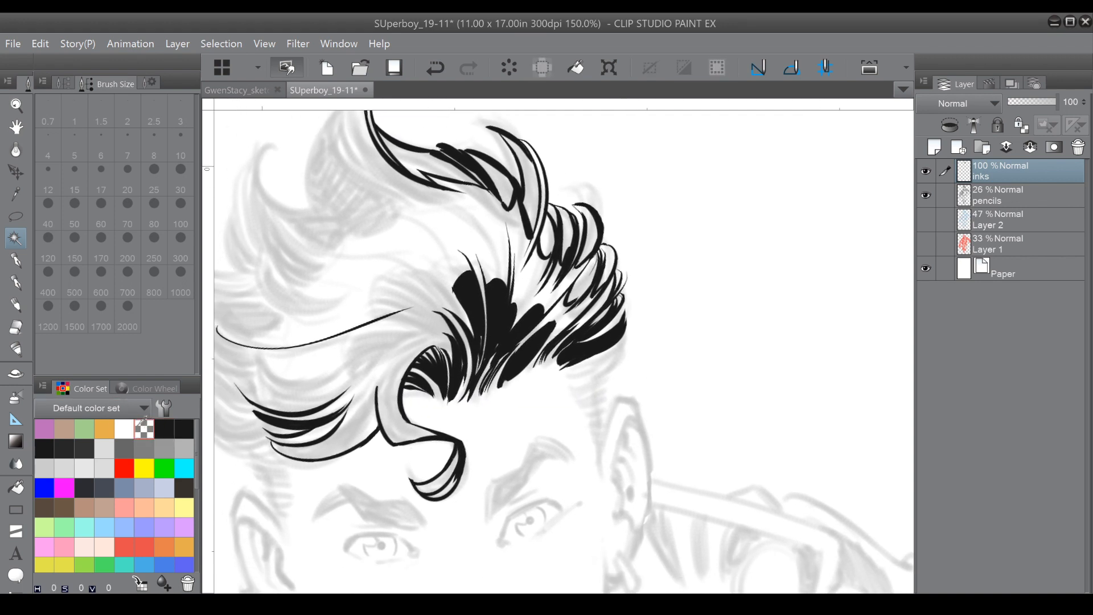
click(16, 261)
click(16, 282)
drag(515, 295, 485, 366)
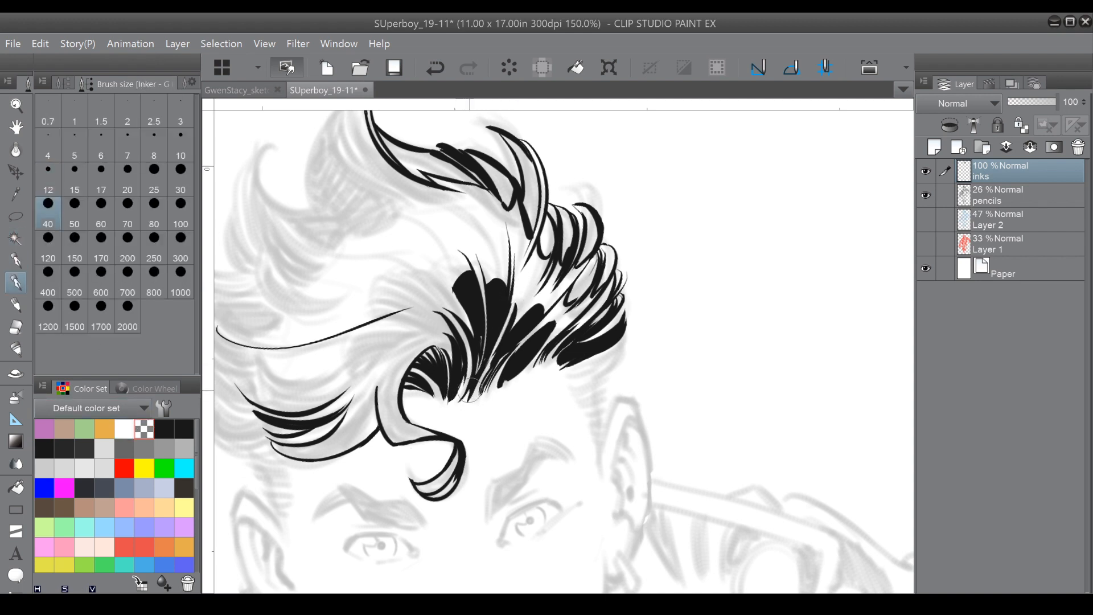
mouse_move(454, 274)
mouse_down()
mouse_move(520, 340)
mouse_move(496, 379)
mouse_move(555, 322)
mouse_up()
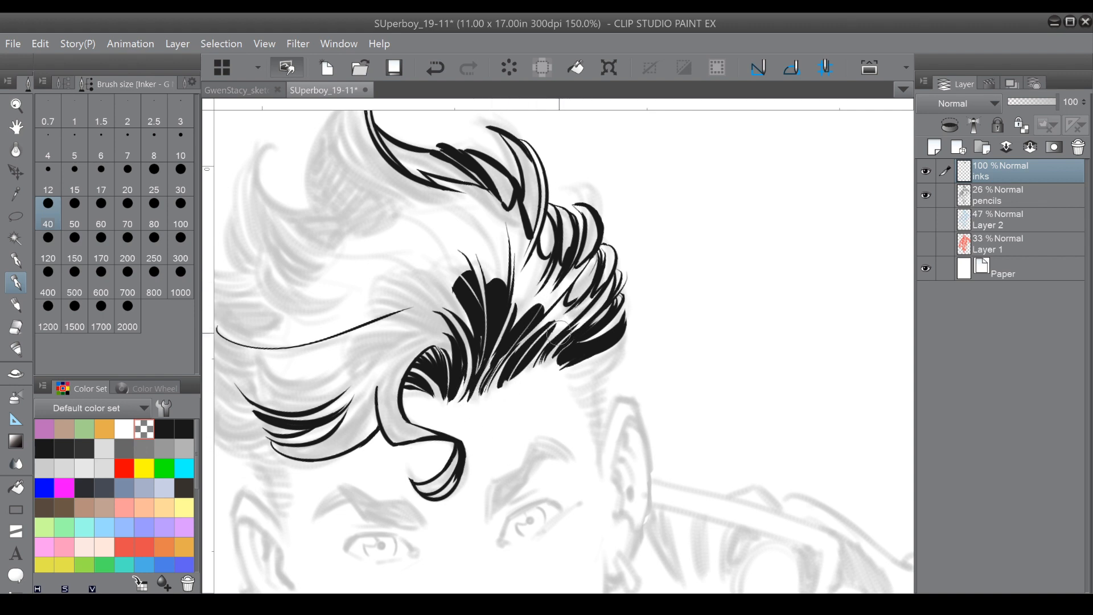
drag(444, 329, 457, 395)
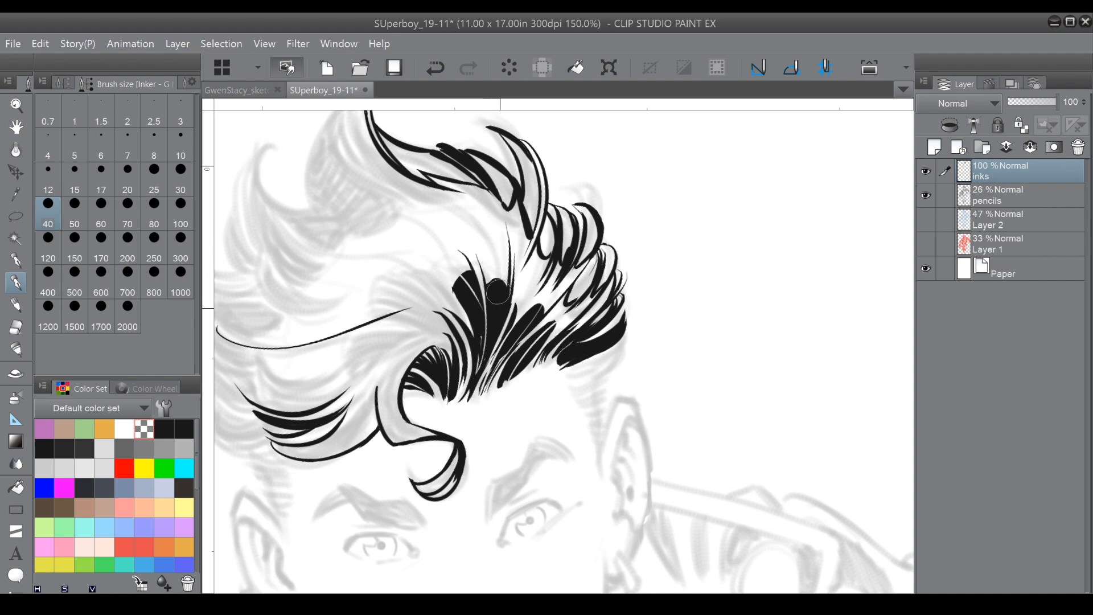
drag(491, 268, 468, 399)
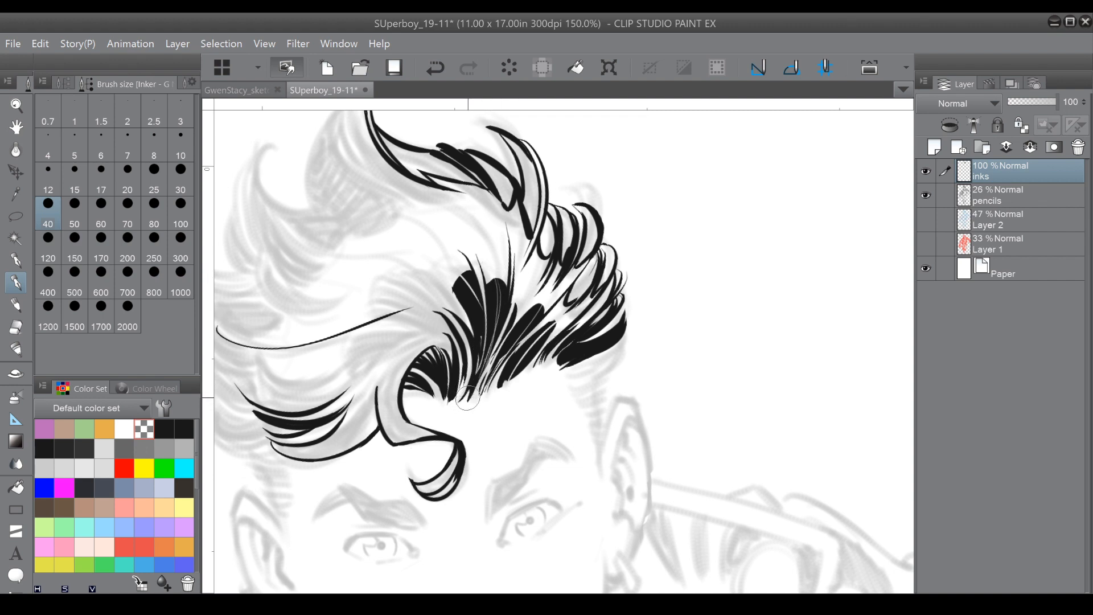
key(ctrl+z)
Ink in black the peak left of the quiff tip, with its inner strands and a strand beneath the quiff.
drag(467, 399, 538, 464)
click(160, 424)
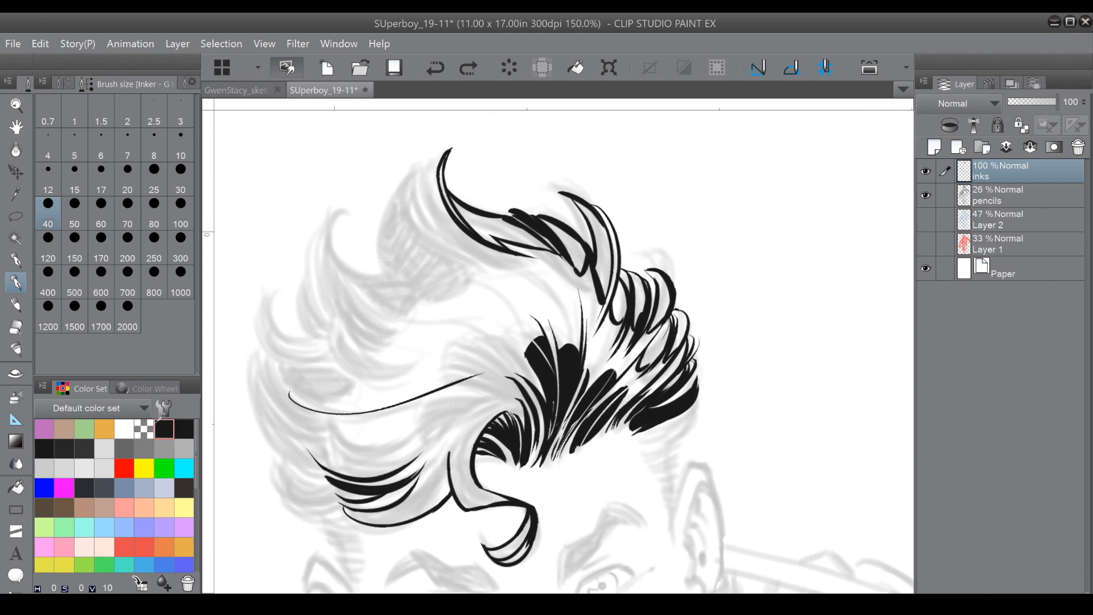
mouse_move(450, 149)
mouse_down()
mouse_move(431, 196)
mouse_move(431, 167)
mouse_move(415, 162)
mouse_move(432, 206)
mouse_up()
mouse_move(409, 170)
mouse_down()
mouse_move(456, 240)
mouse_move(448, 229)
mouse_up()
drag(410, 176, 406, 288)
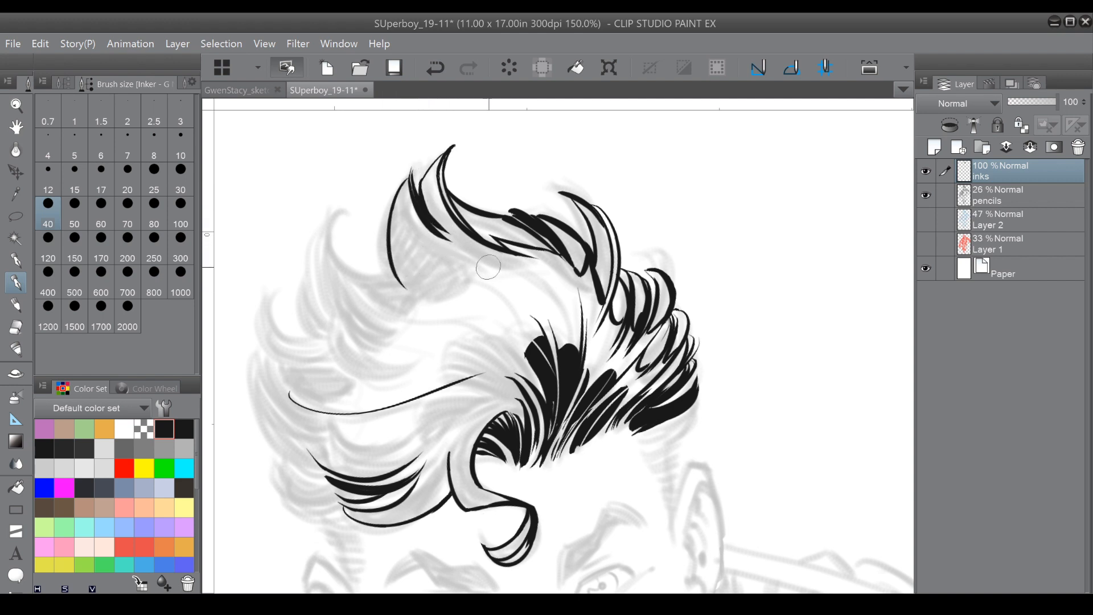
mouse_move(512, 254)
mouse_down()
mouse_move(539, 265)
mouse_move(570, 310)
mouse_up()
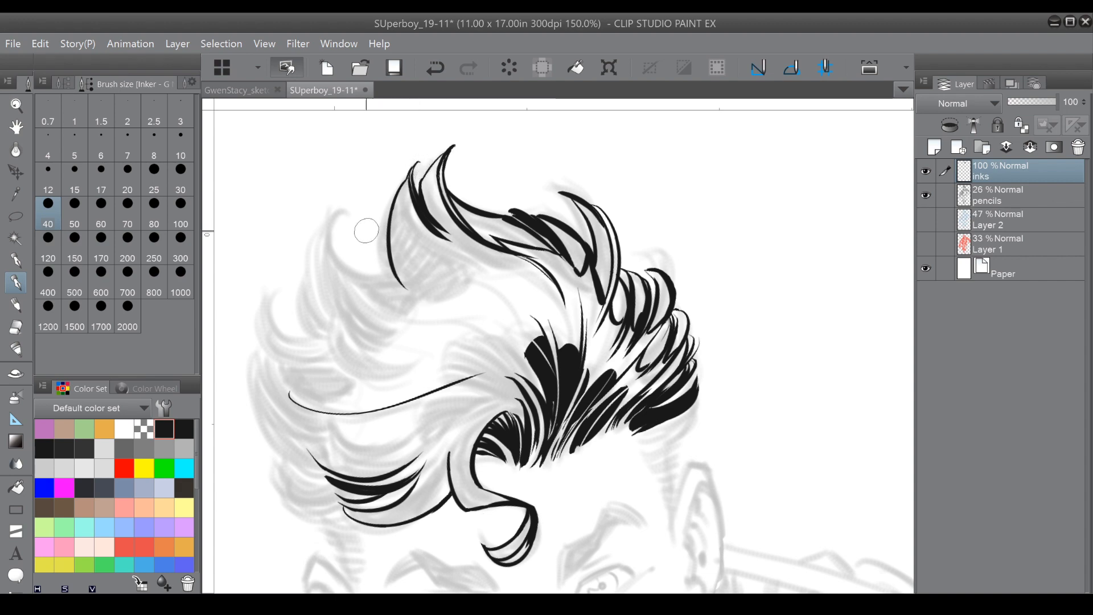
Ink the next hair spike left of the peak with its inner strands, plus strands flowing down toward the curl's root.
key(minus)
key(asciicircum)
key(asciicircum)
key(asciicircum)
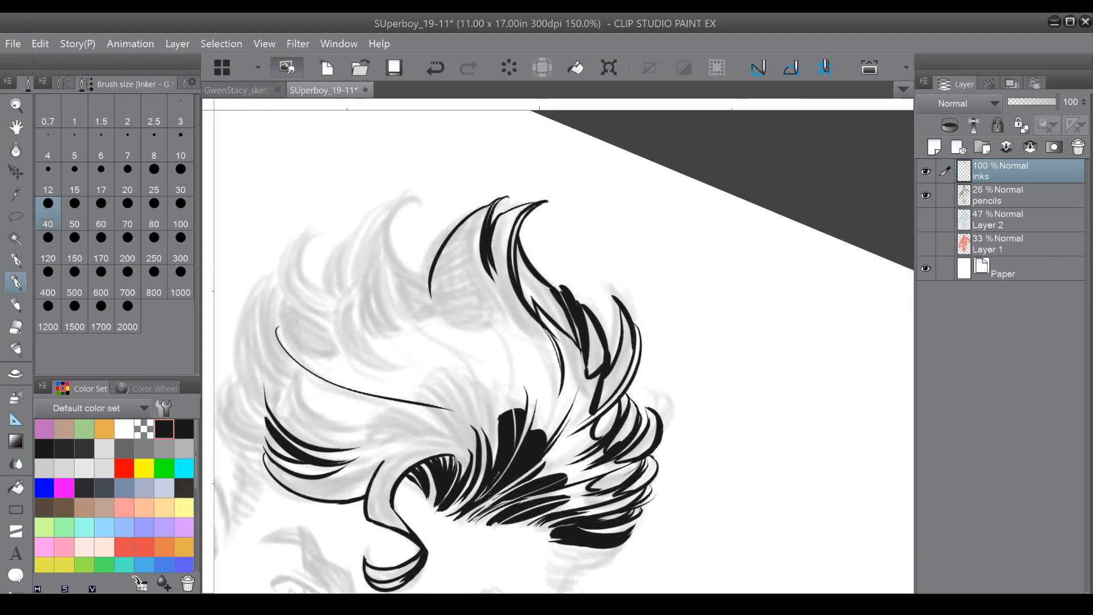
mouse_move(411, 203)
mouse_down()
mouse_move(386, 304)
mouse_move(428, 280)
mouse_up()
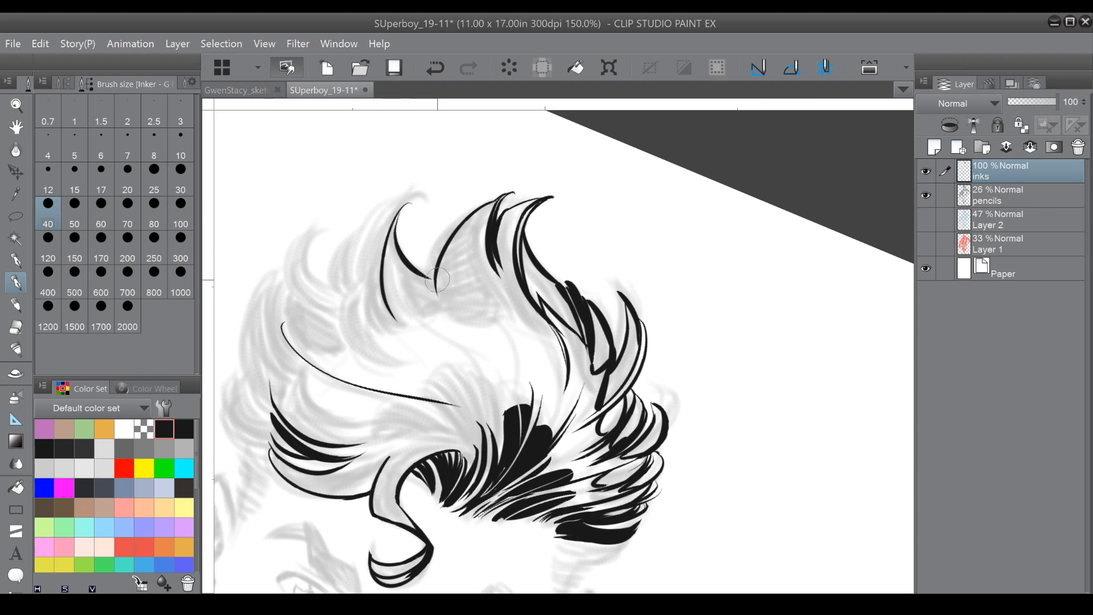
mouse_move(410, 201)
mouse_down()
mouse_move(369, 245)
mouse_move(380, 294)
mouse_move(364, 281)
mouse_move(387, 351)
mouse_up()
mouse_move(366, 282)
mouse_down()
mouse_move(374, 317)
mouse_move(397, 313)
mouse_up()
mouse_move(394, 233)
mouse_down()
mouse_move(410, 321)
mouse_move(417, 268)
mouse_move(417, 310)
mouse_move(395, 292)
mouse_move(401, 269)
mouse_move(405, 306)
mouse_move(395, 297)
mouse_move(434, 337)
mouse_up()
mouse_move(406, 300)
mouse_down()
mouse_move(490, 401)
mouse_move(481, 393)
mouse_move(496, 461)
mouse_up()
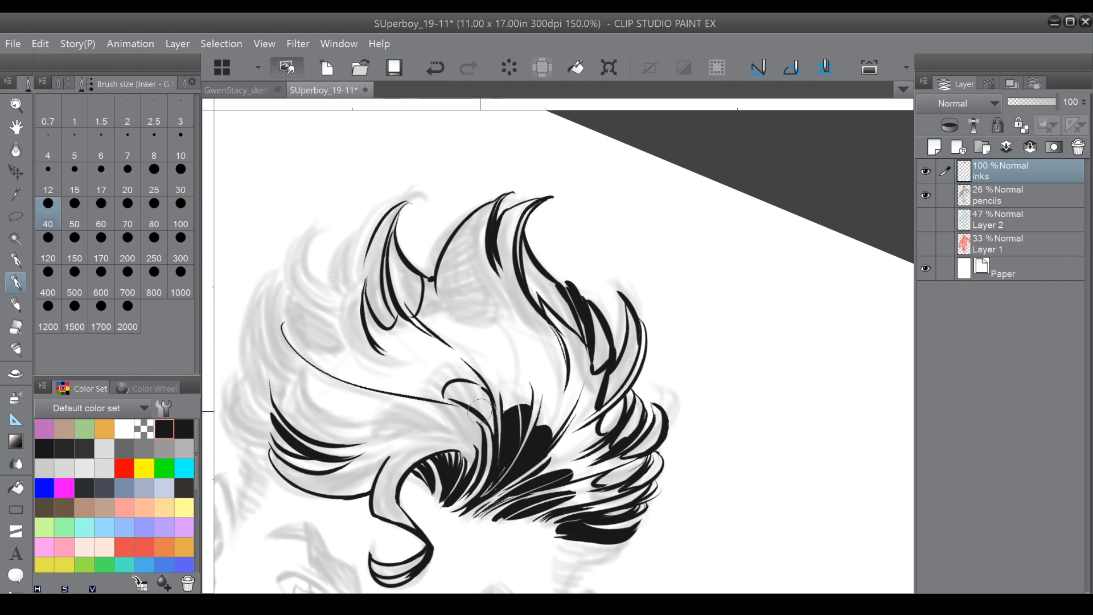
Ink short curved and looping strands over the top of the curl, beside the filled black area.
drag(473, 454, 468, 375)
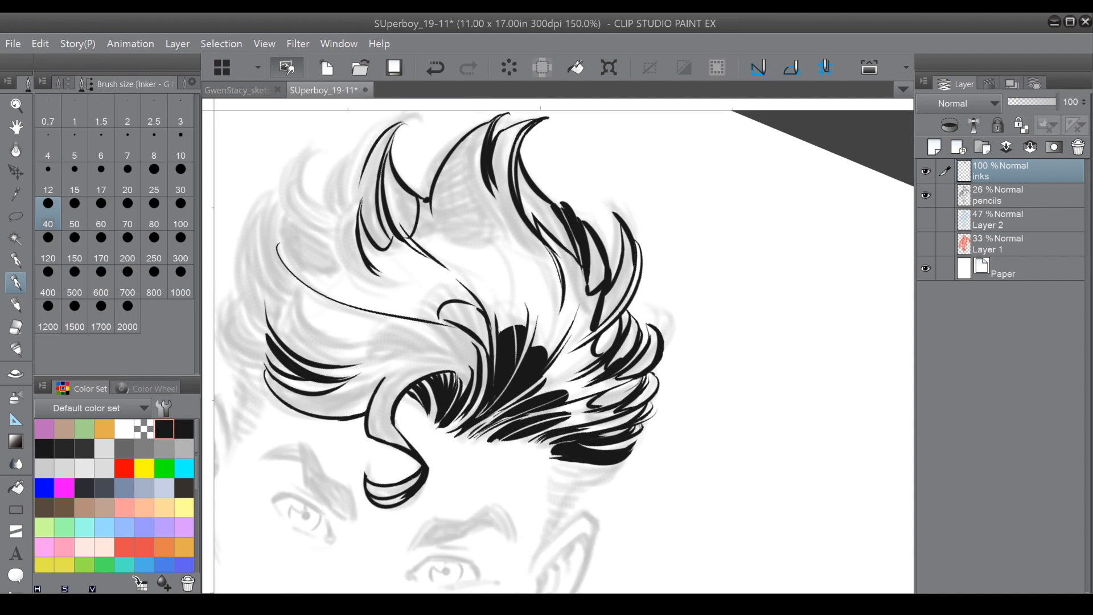
drag(655, 399, 612, 265)
drag(563, 352, 551, 324)
drag(655, 399, 641, 301)
mouse_move(421, 336)
mouse_down()
mouse_move(425, 398)
mouse_move(451, 369)
mouse_move(441, 428)
mouse_up()
mouse_move(457, 384)
mouse_down()
mouse_move(466, 426)
mouse_move(475, 419)
mouse_up()
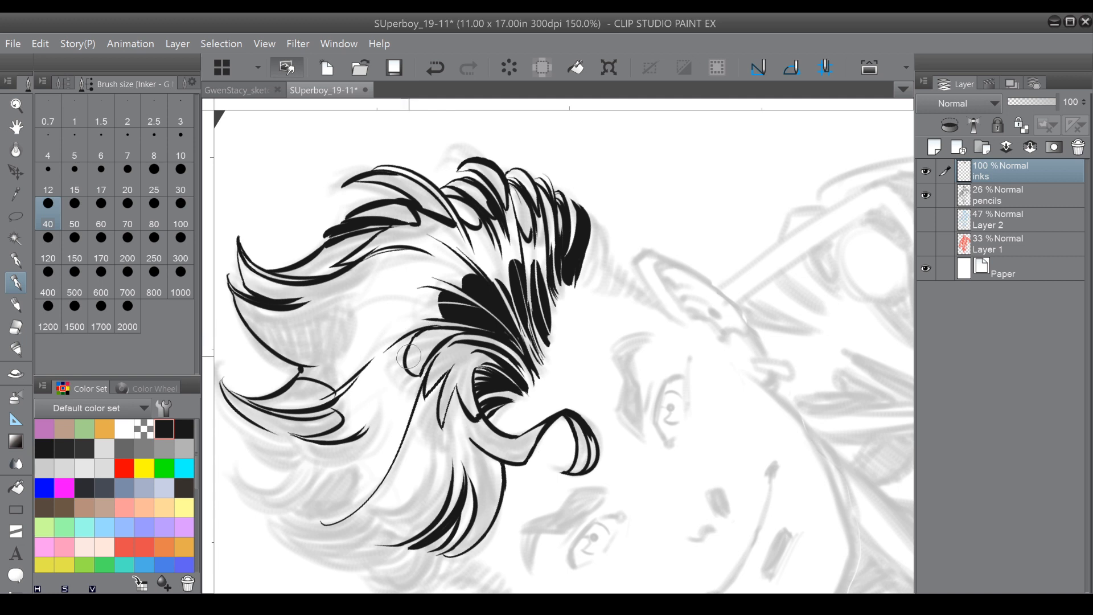
Ink black strokes at the curl's root and tapered strands inside the lock hanging beside the curl.
drag(431, 318, 441, 195)
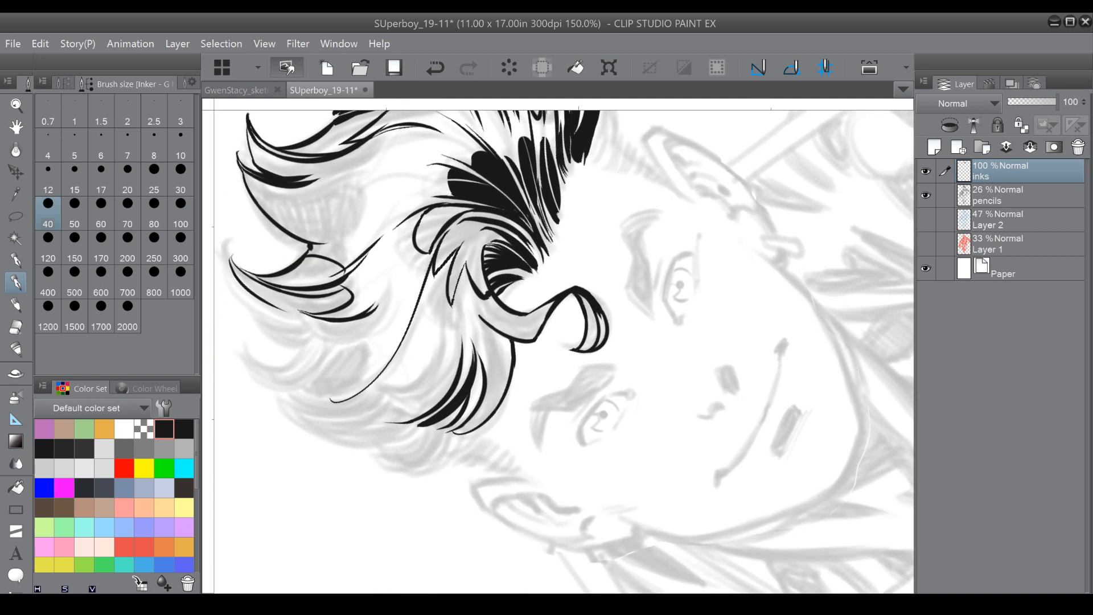
mouse_move(517, 315)
mouse_down()
mouse_move(530, 335)
mouse_move(485, 343)
mouse_move(483, 355)
mouse_move(491, 335)
mouse_up()
drag(493, 336, 502, 397)
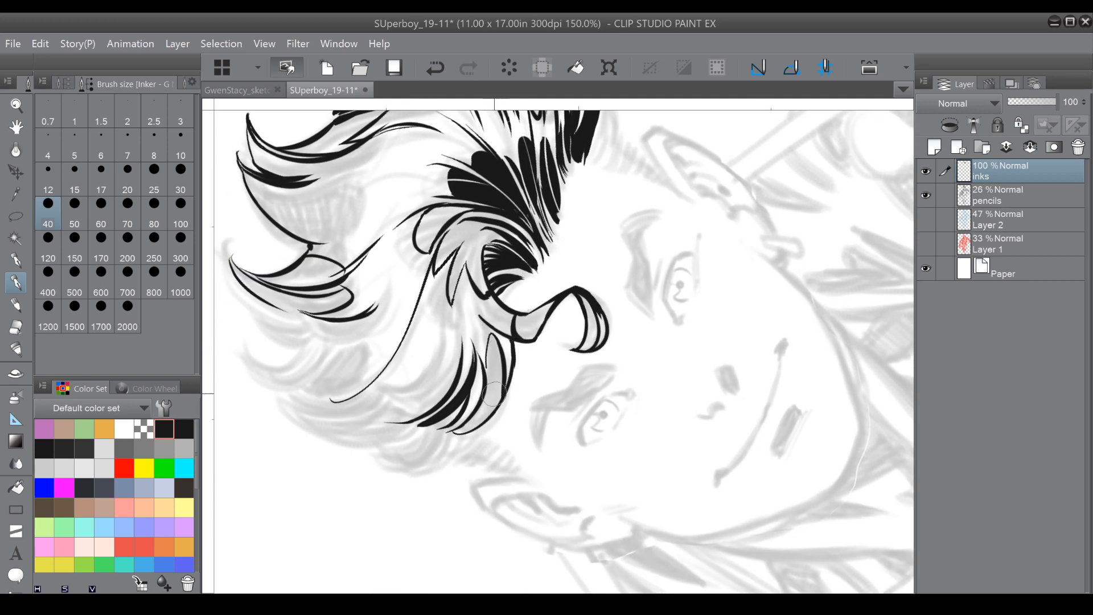
drag(513, 338, 508, 399)
drag(469, 336, 459, 398)
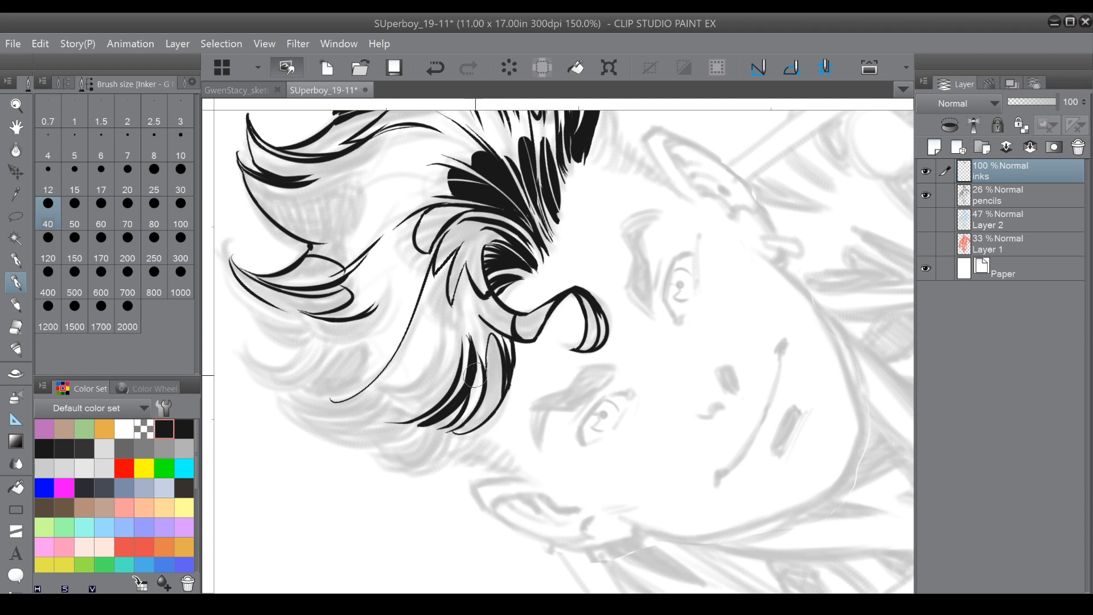
drag(467, 342, 478, 394)
drag(465, 320, 479, 394)
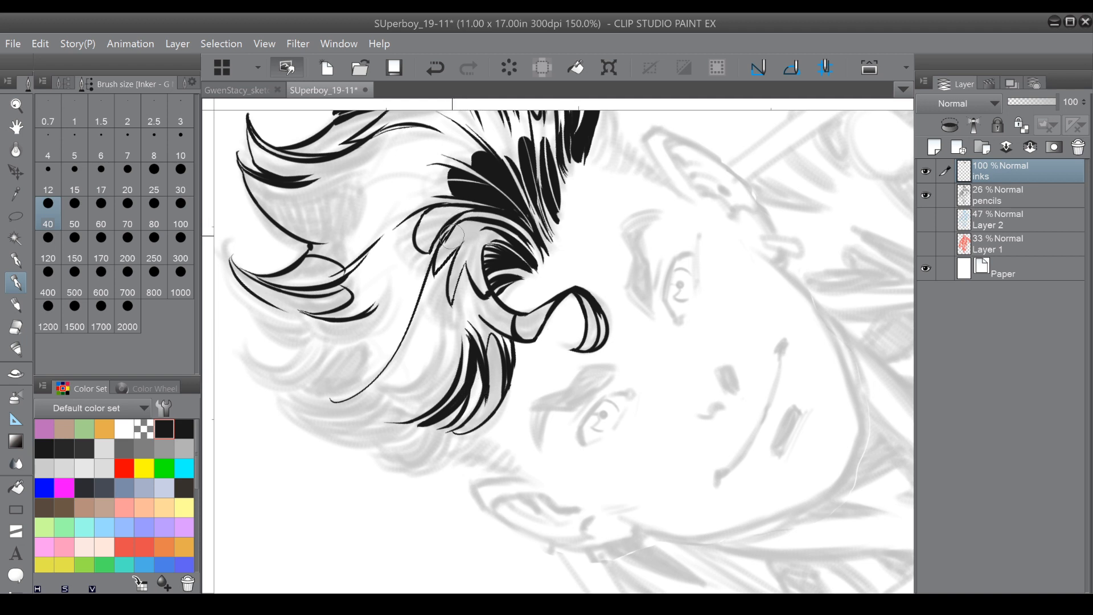
Select the enclosed areas over the curl, in its band and tip, and in the neighbouring lock, fill them black and deselect.
key(w)
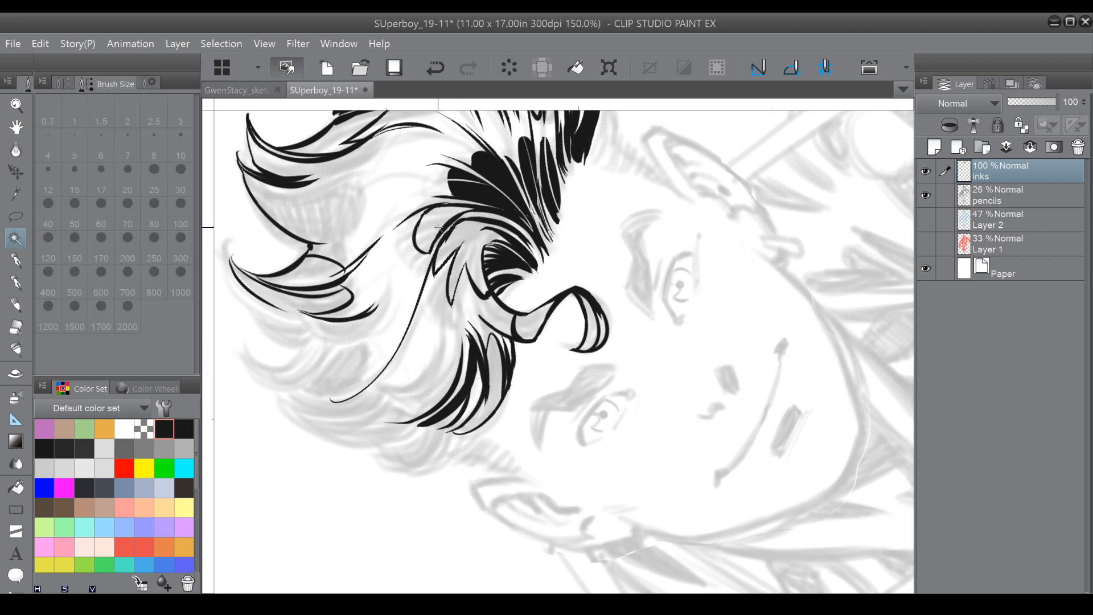
click(444, 228)
shift+click(472, 240)
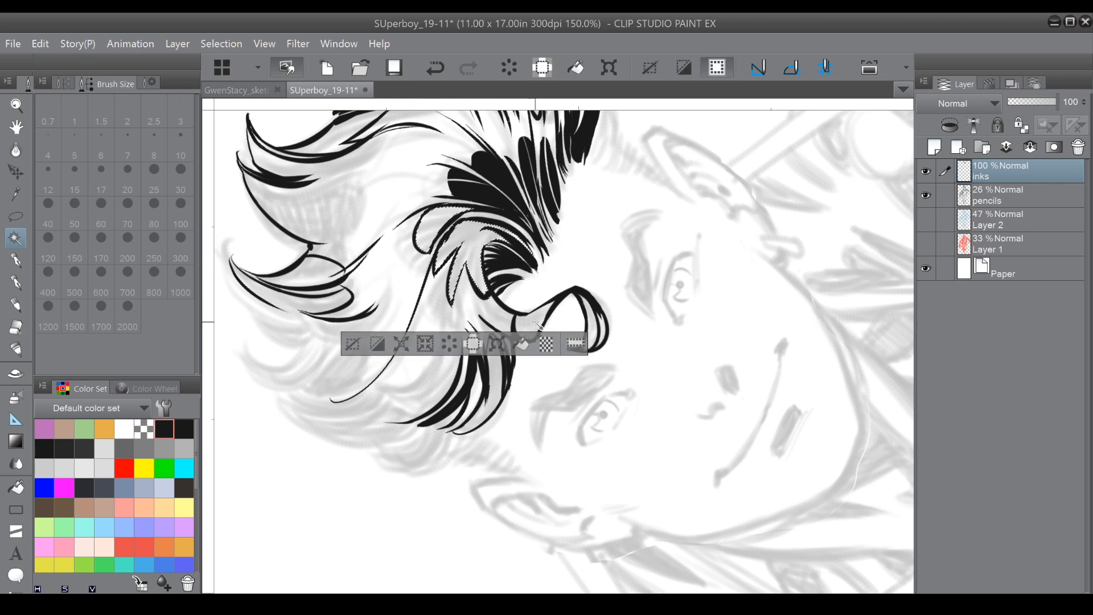
shift+click(534, 324)
shift+click(601, 330)
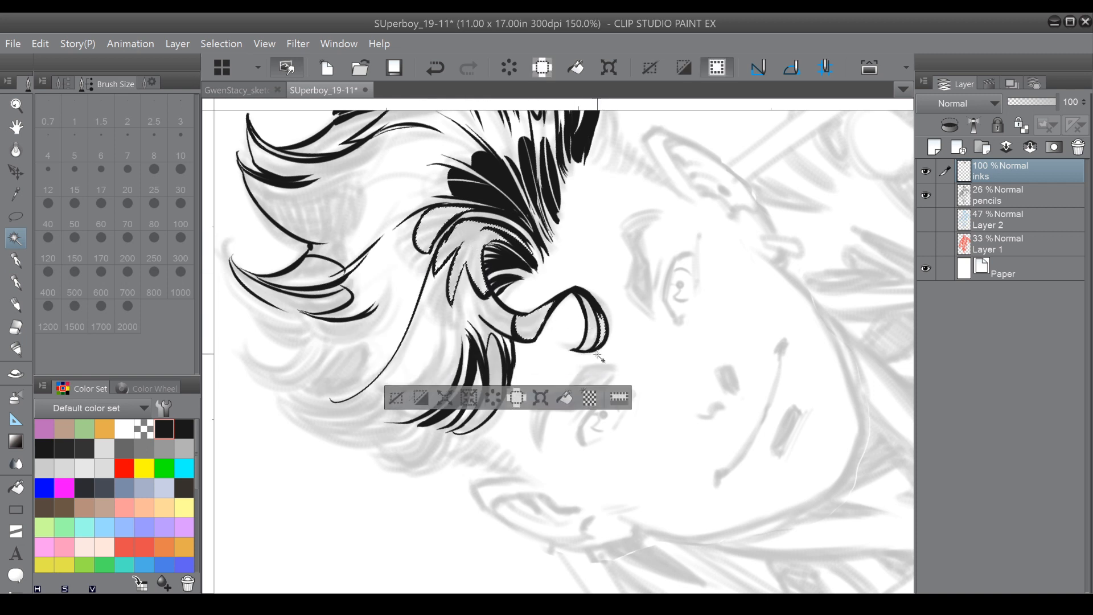
shift+click(499, 365)
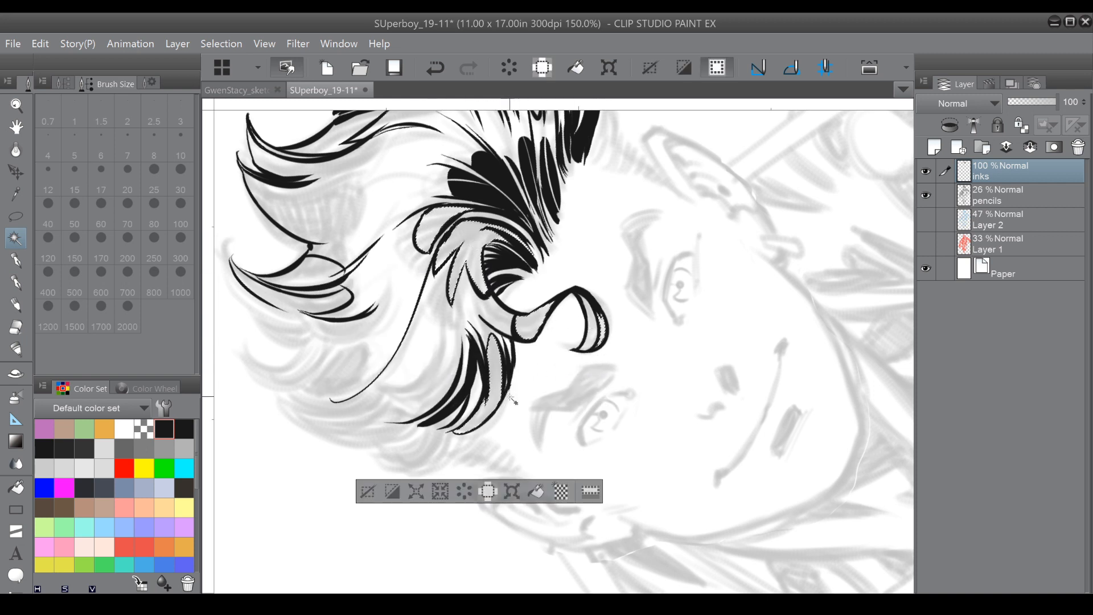
click(415, 493)
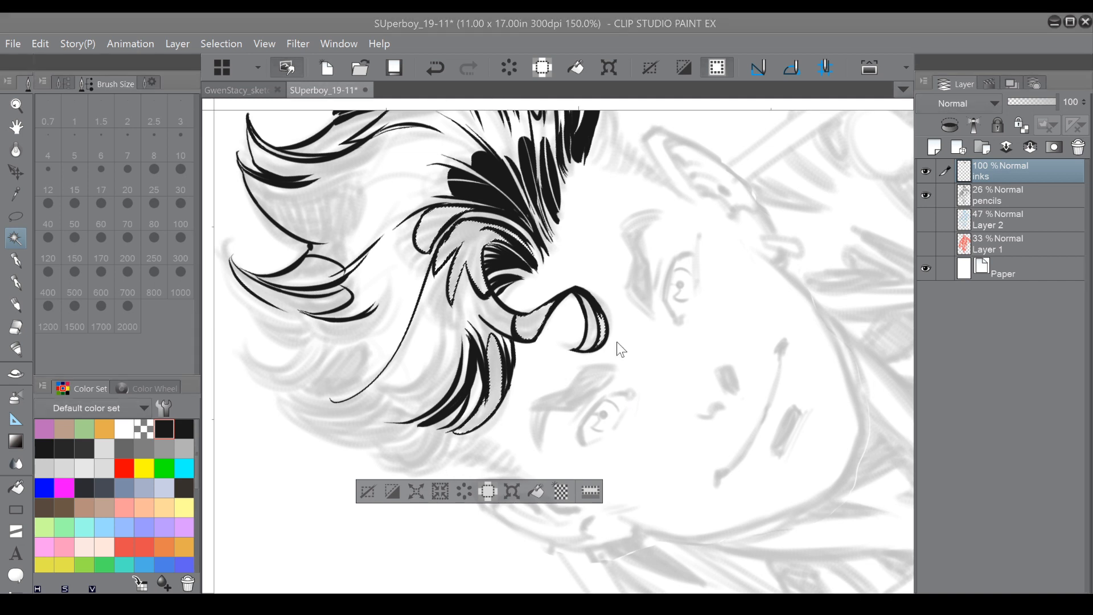
click(619, 289)
click(536, 493)
click(379, 497)
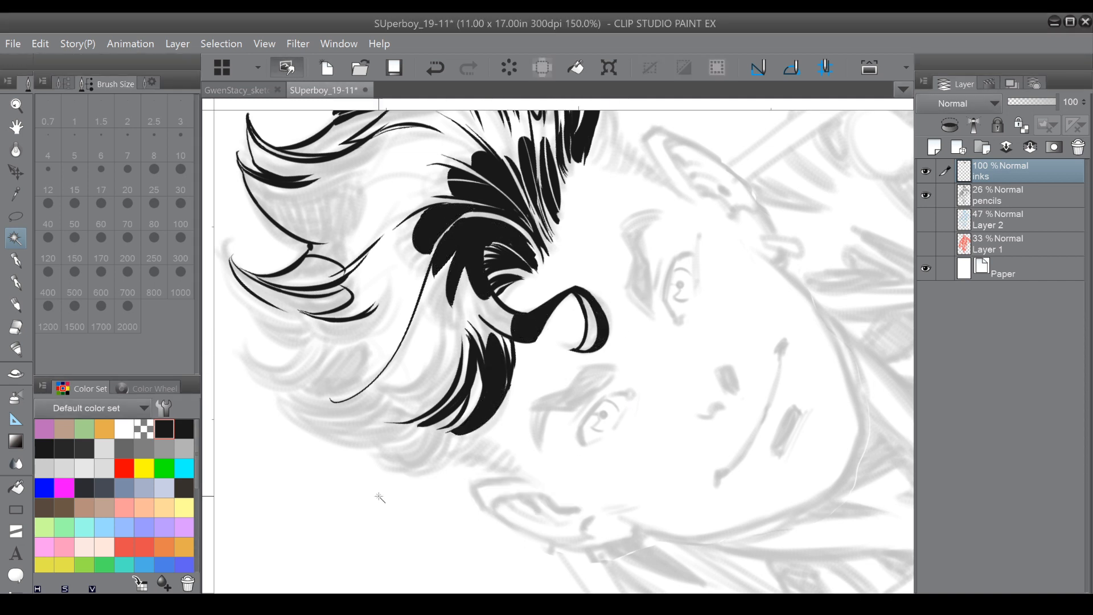
Ink additional G Nib strokes inside the curl's tip and along the edge of the lock beside the curl.
key(ctrl+@)
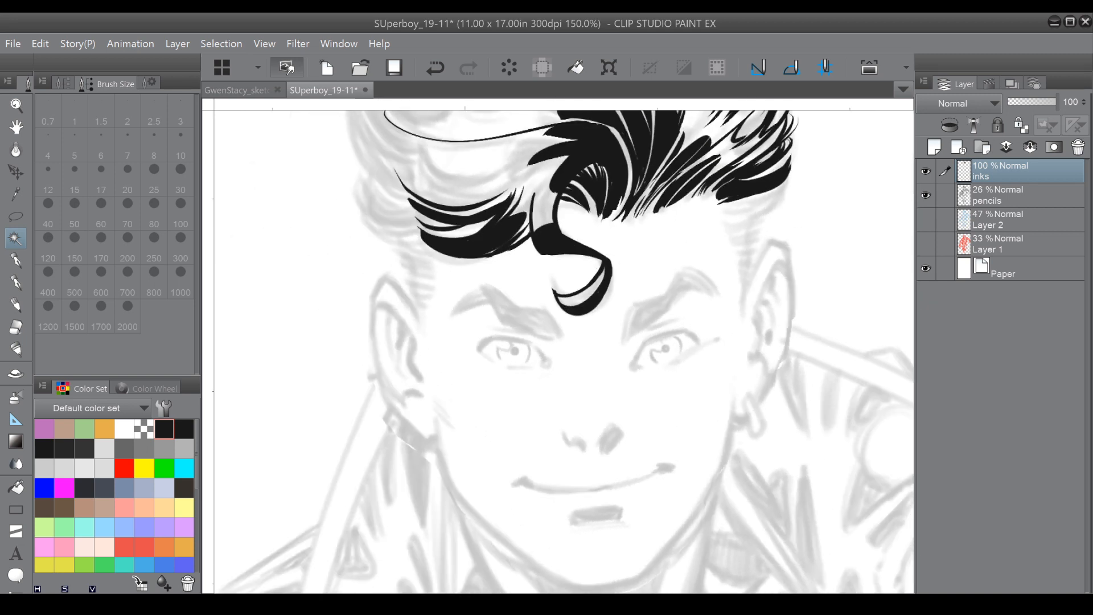
click(14, 282)
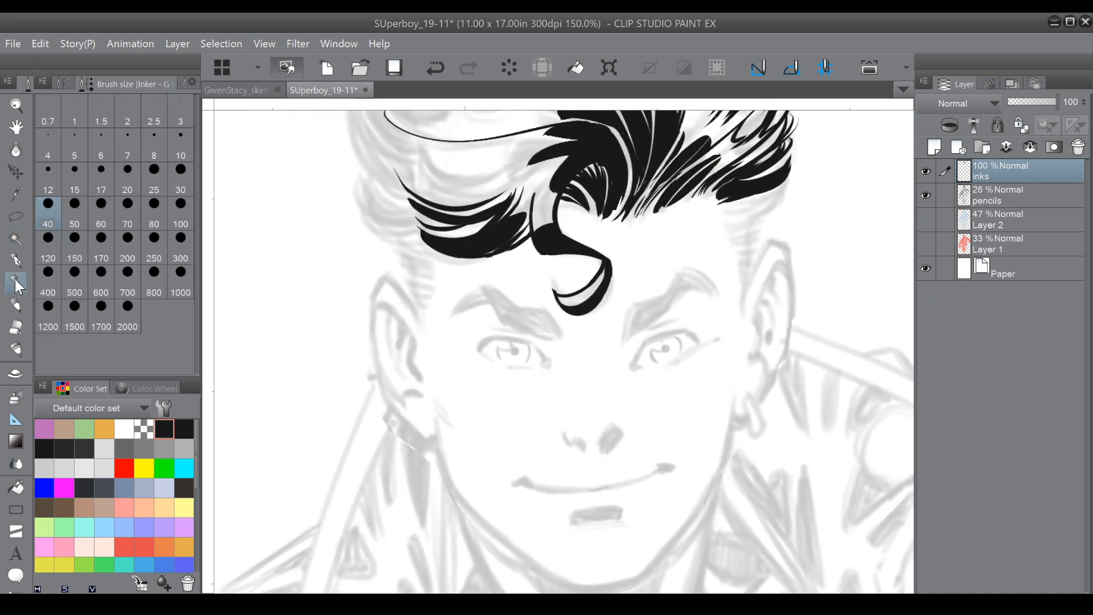
drag(561, 297, 599, 269)
drag(524, 232, 528, 288)
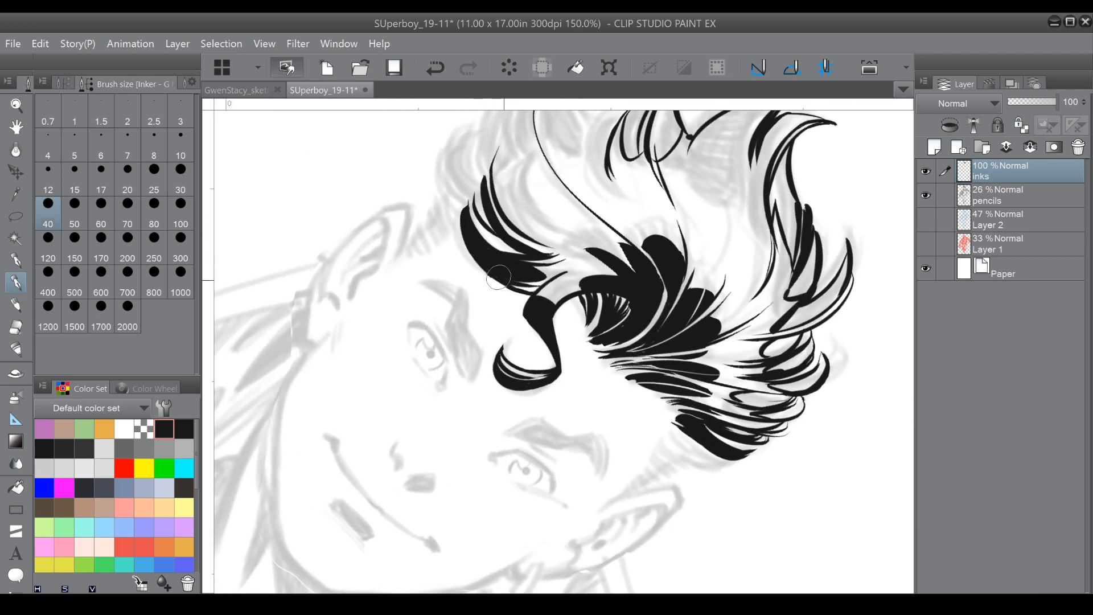
drag(507, 282, 454, 384)
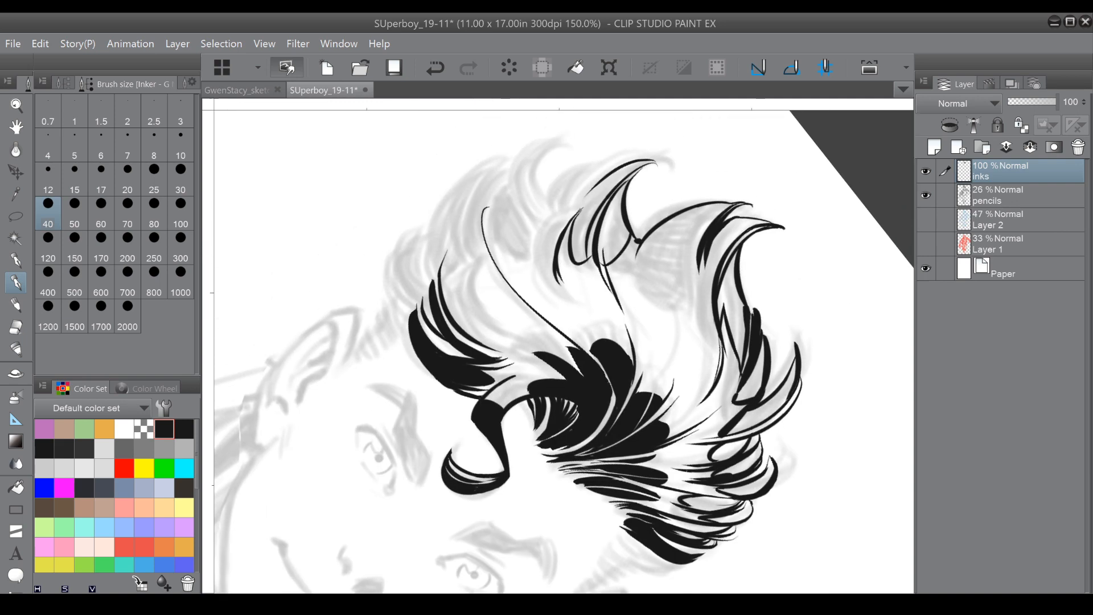
Ink heavy tapered strands inside the hair's tall double-peaked spike, following the flow down from its tips.
drag(683, 398, 651, 259)
drag(564, 302, 510, 394)
drag(538, 277, 596, 294)
drag(558, 254, 594, 292)
drag(541, 179, 610, 266)
drag(567, 224, 622, 267)
mouse_move(550, 205)
mouse_down()
mouse_move(610, 278)
mouse_move(544, 210)
mouse_move(582, 258)
mouse_move(547, 213)
mouse_move(555, 246)
mouse_move(585, 275)
mouse_up()
drag(566, 206, 655, 246)
mouse_move(580, 212)
mouse_down()
mouse_move(646, 247)
mouse_move(573, 223)
mouse_move(661, 268)
mouse_up()
drag(572, 233, 642, 269)
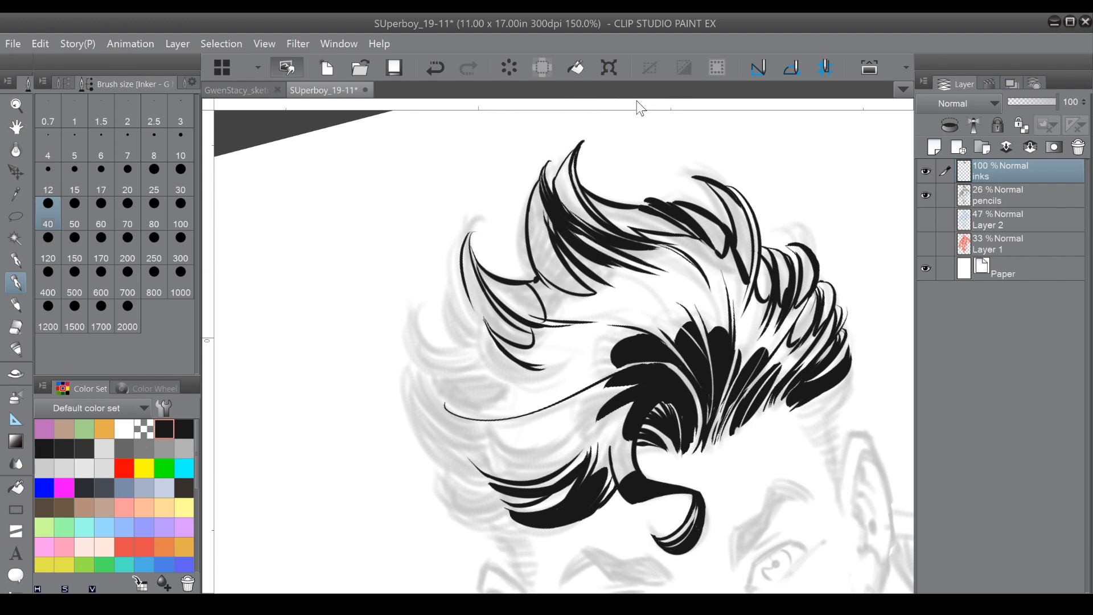
Ink short curved strands along the outer edge of the smaller hair spike left of the tall double peak.
drag(637, 159, 616, 110)
drag(465, 262, 485, 316)
drag(446, 250, 456, 284)
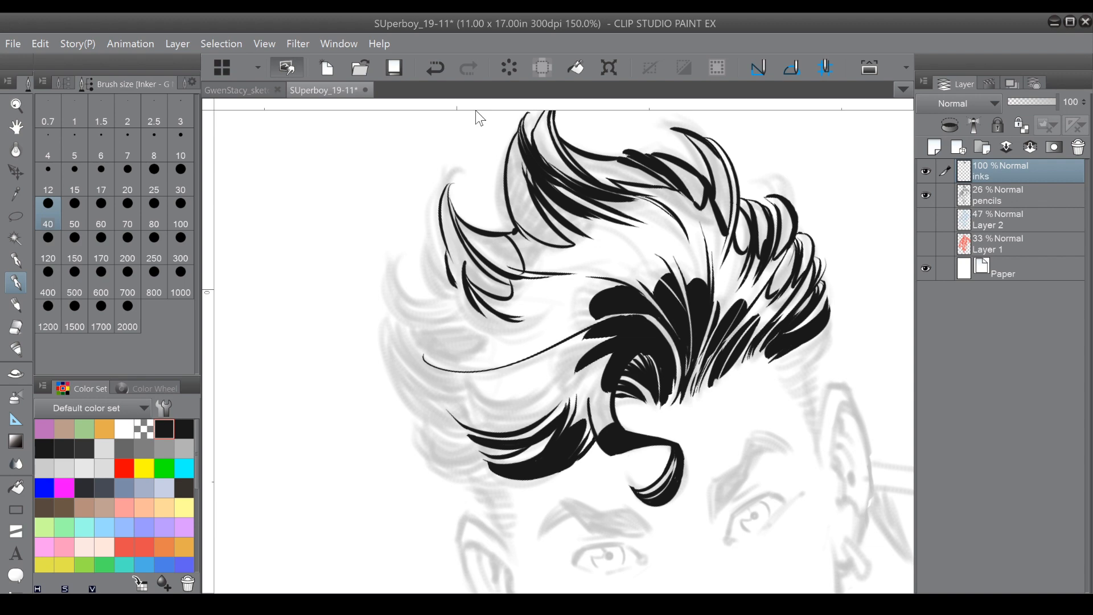
drag(515, 232, 579, 290)
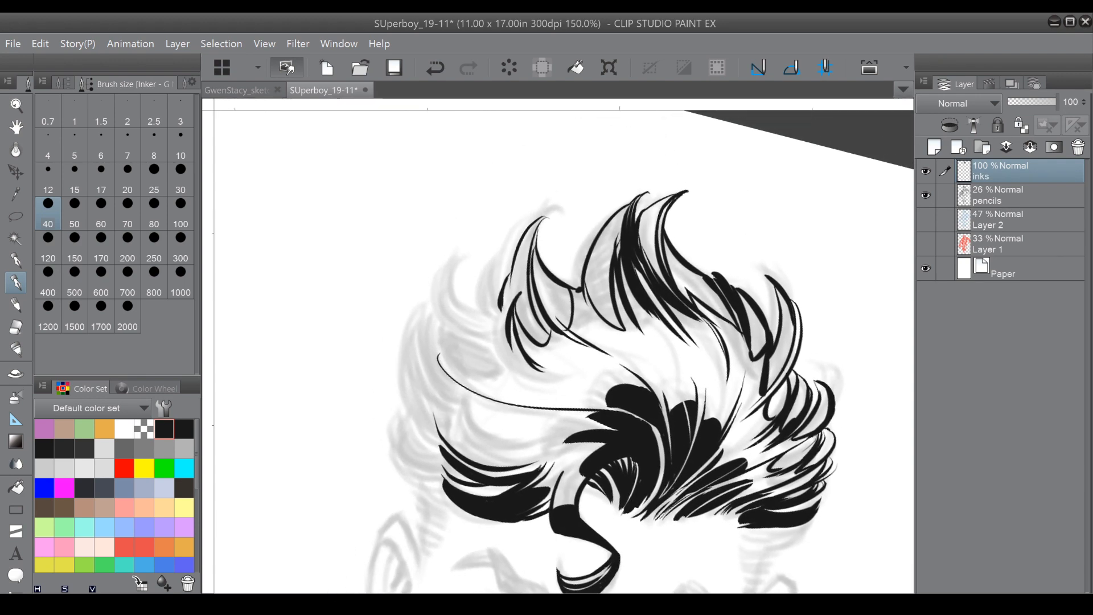
mouse_move(512, 268)
mouse_down()
mouse_move(504, 315)
mouse_move(497, 309)
mouse_up()
Ink the small curved spike outside those short strands, thickening its edge and sweeping its base into the hair.
drag(478, 257, 486, 317)
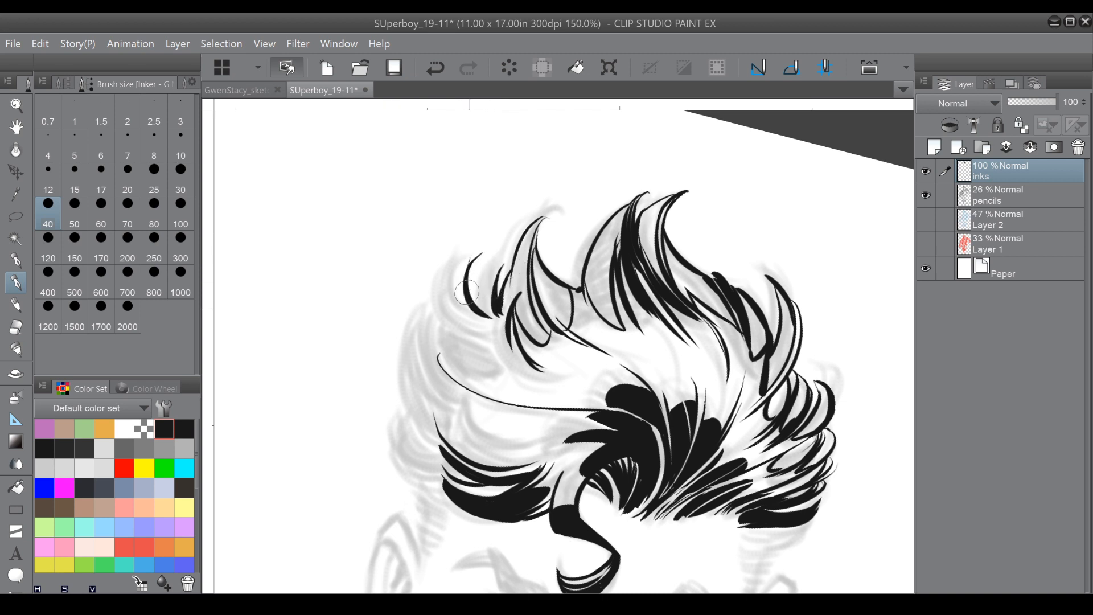
mouse_move(462, 273)
mouse_down()
mouse_move(479, 333)
mouse_move(499, 273)
mouse_move(485, 254)
mouse_up()
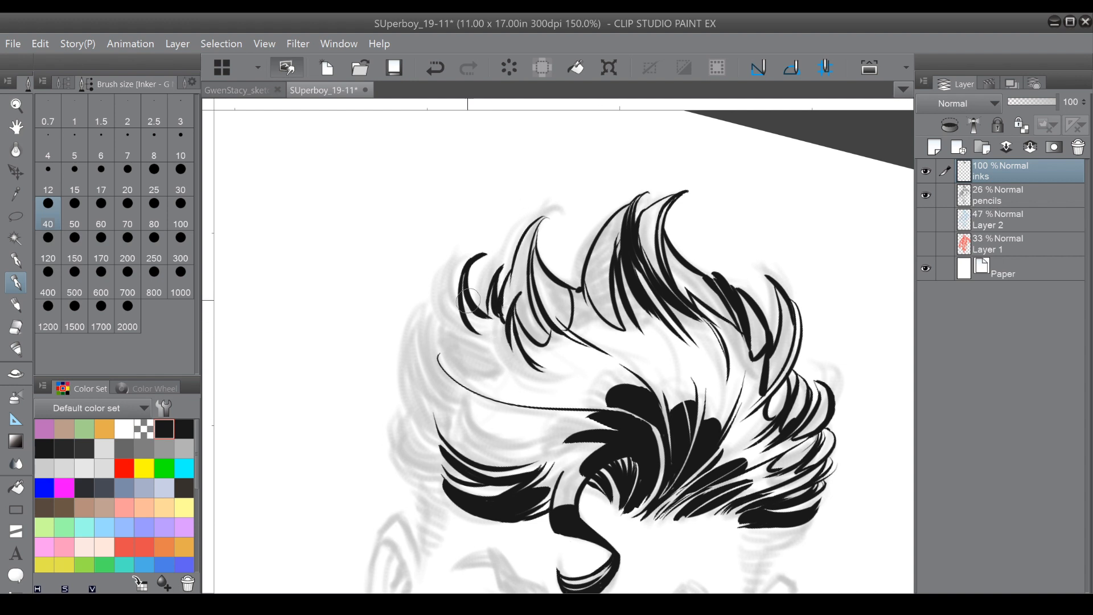
mouse_move(494, 301)
mouse_down()
mouse_move(503, 326)
mouse_move(500, 274)
mouse_move(518, 357)
mouse_move(511, 351)
mouse_up()
drag(457, 306, 503, 353)
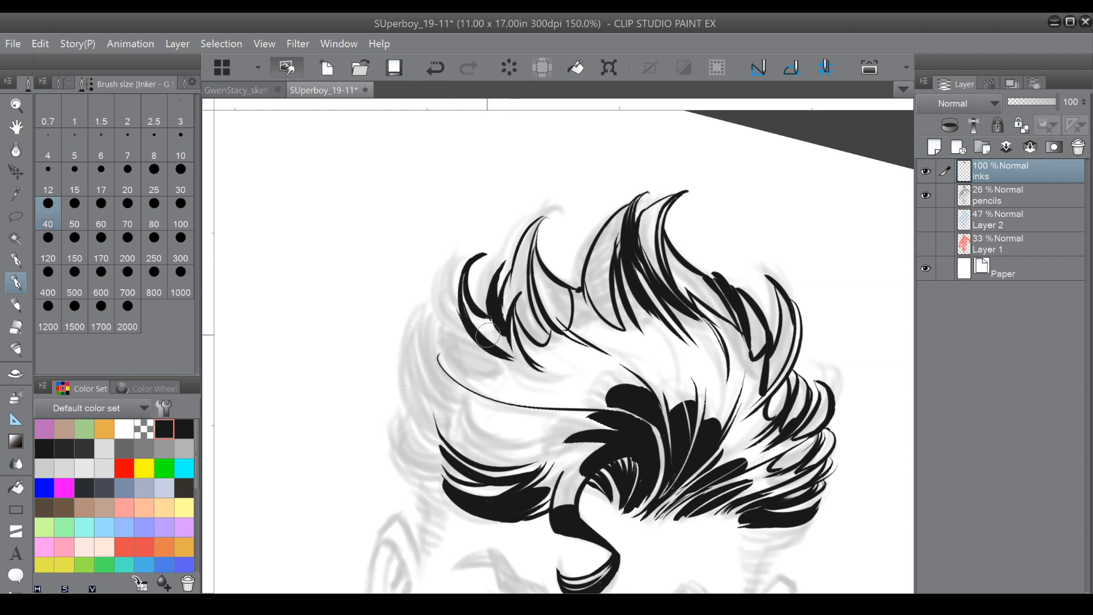
Ink the outermost hair lock beside the small curved spike, with its outline, rounded end and inner strands.
mouse_move(450, 290)
mouse_down()
mouse_move(491, 358)
mouse_move(484, 385)
mouse_up()
mouse_move(439, 312)
mouse_down()
mouse_move(481, 384)
mouse_move(450, 271)
mouse_up()
mouse_move(457, 314)
mouse_down()
mouse_move(454, 265)
mouse_move(488, 381)
mouse_move(523, 386)
mouse_up()
mouse_move(483, 349)
mouse_down()
mouse_move(505, 369)
mouse_move(510, 350)
mouse_move(516, 392)
mouse_up()
drag(459, 361, 515, 396)
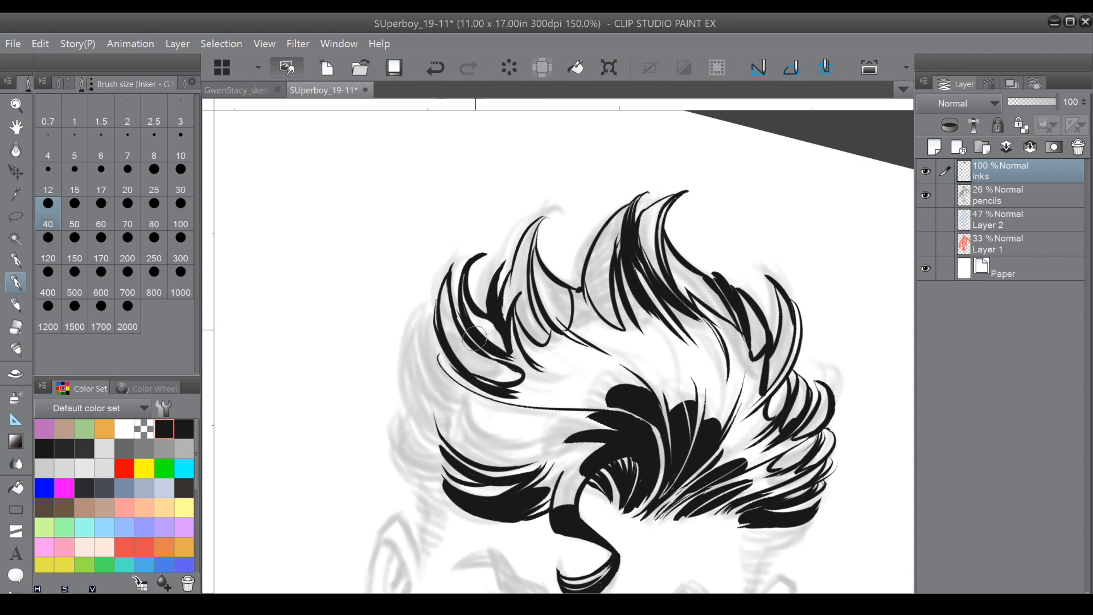
Select the enclosed areas of the hair's spikes, quiff locks and outermost lock, fill them with black and deselect.
drag(542, 154, 356, 205)
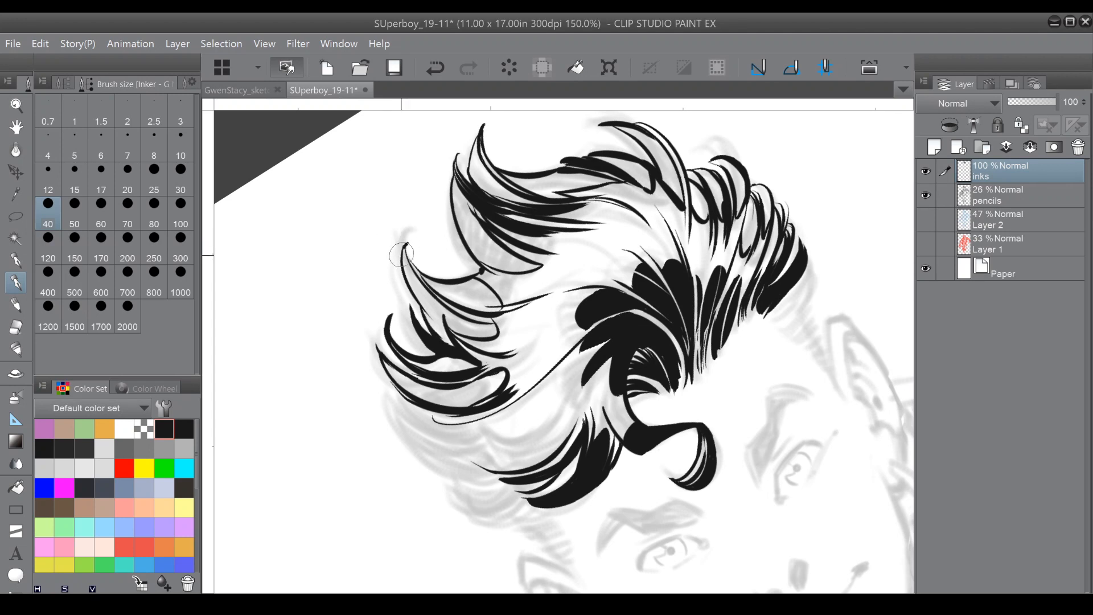
key(w)
click(494, 189)
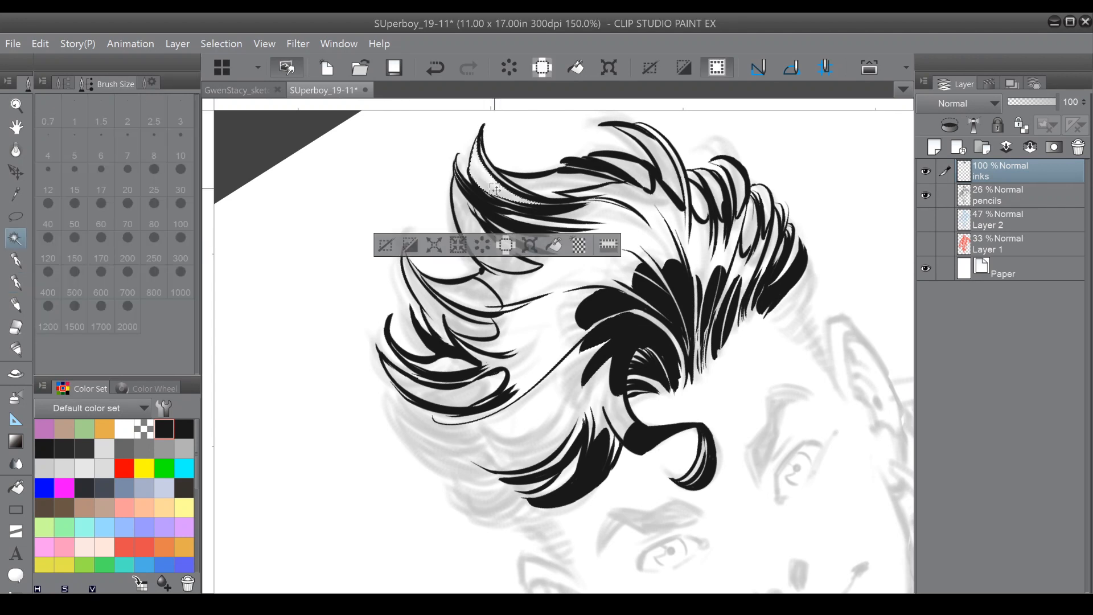
click(639, 165)
click(661, 166)
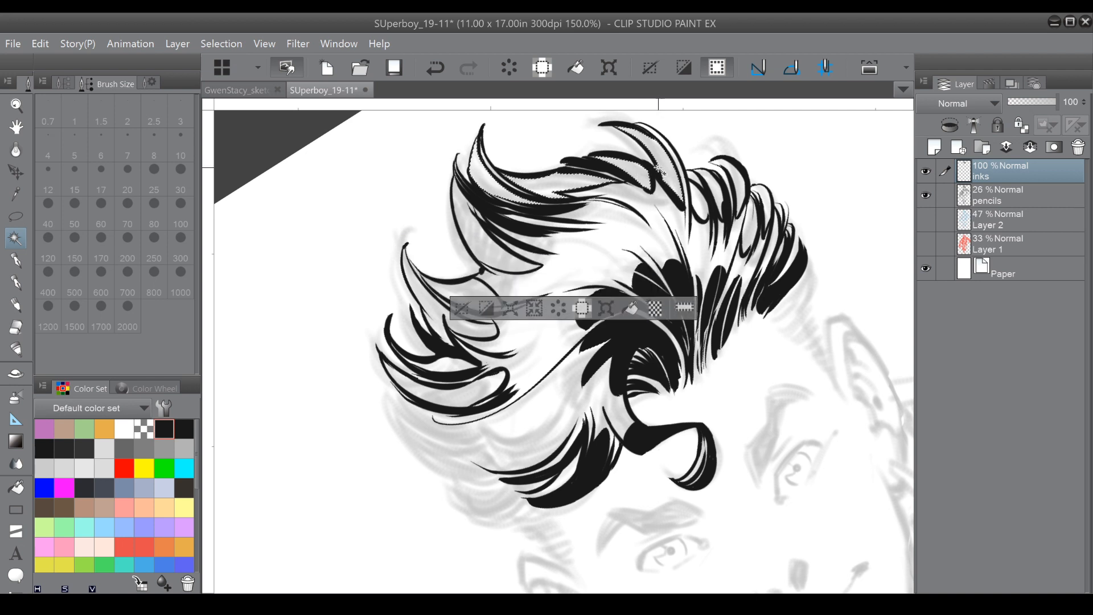
click(700, 194)
click(714, 186)
click(743, 190)
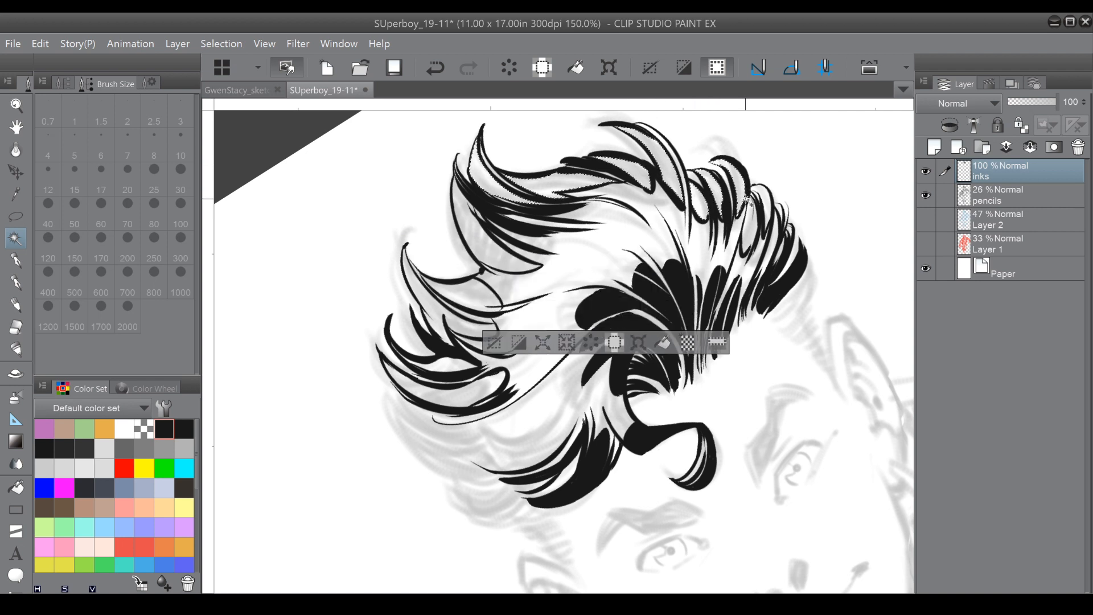
click(748, 225)
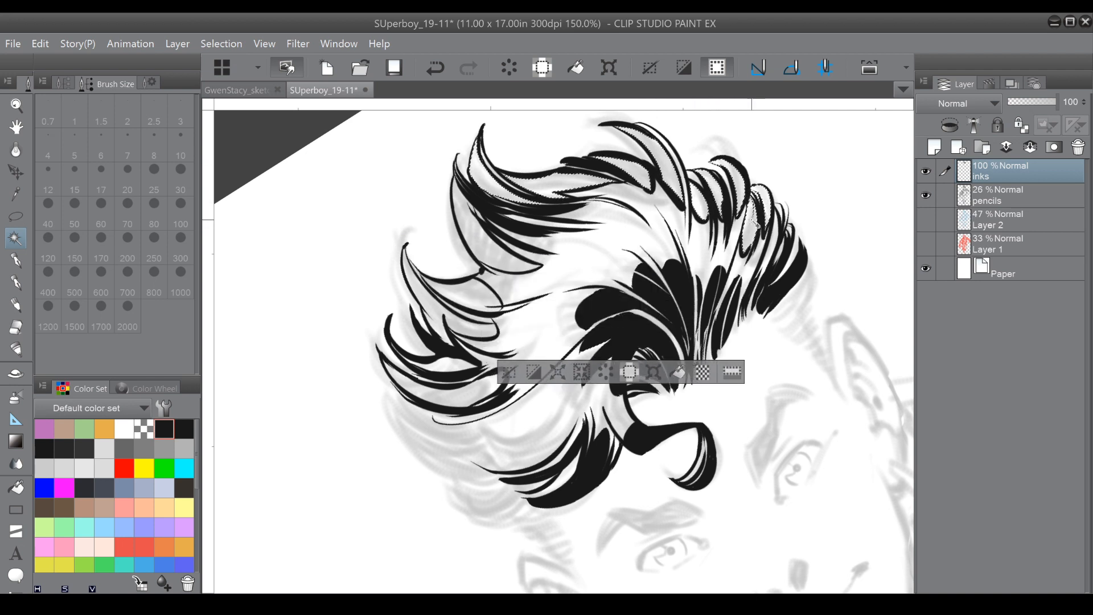
click(490, 252)
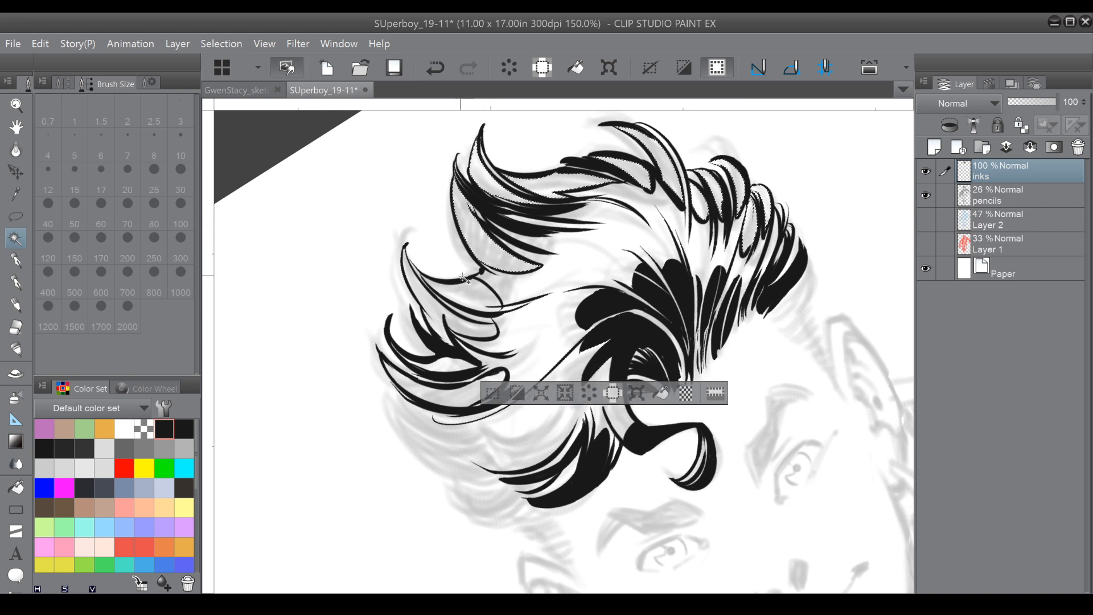
click(468, 295)
click(448, 333)
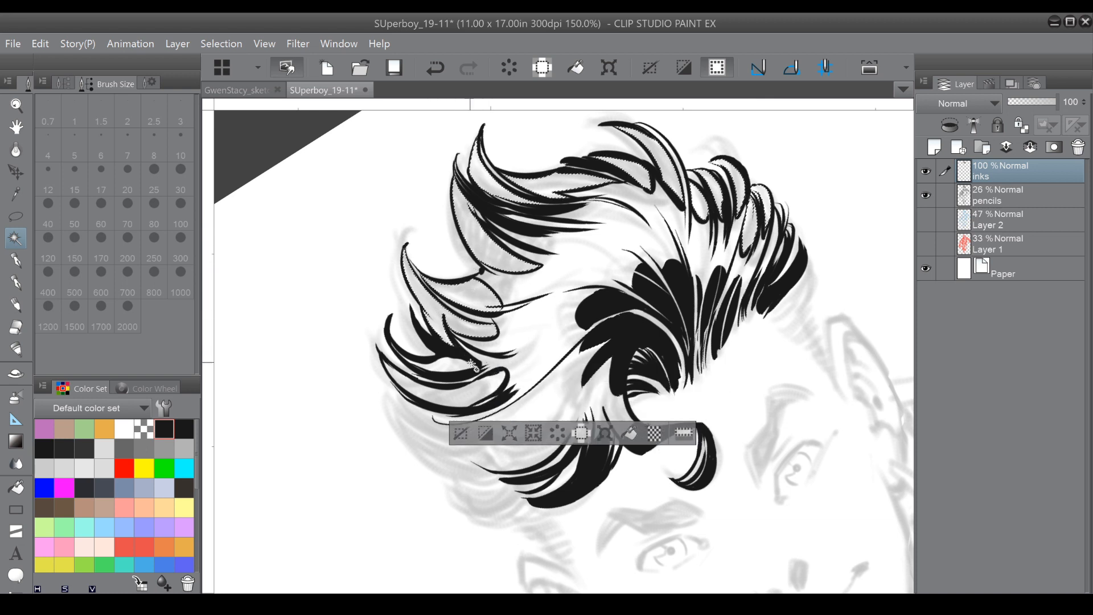
click(451, 369)
click(471, 413)
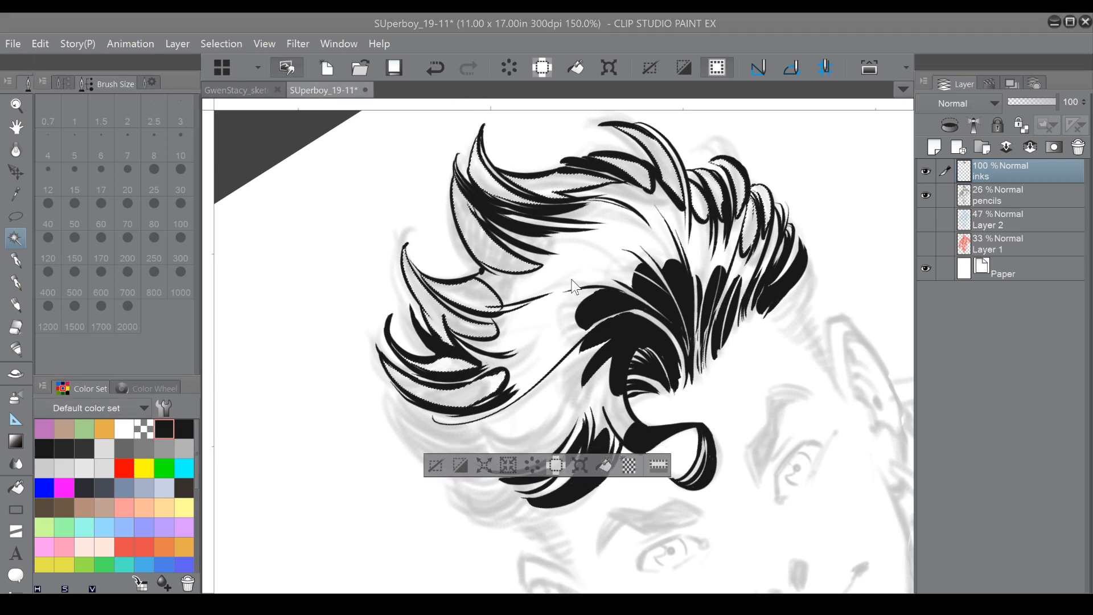
click(639, 283)
click(604, 467)
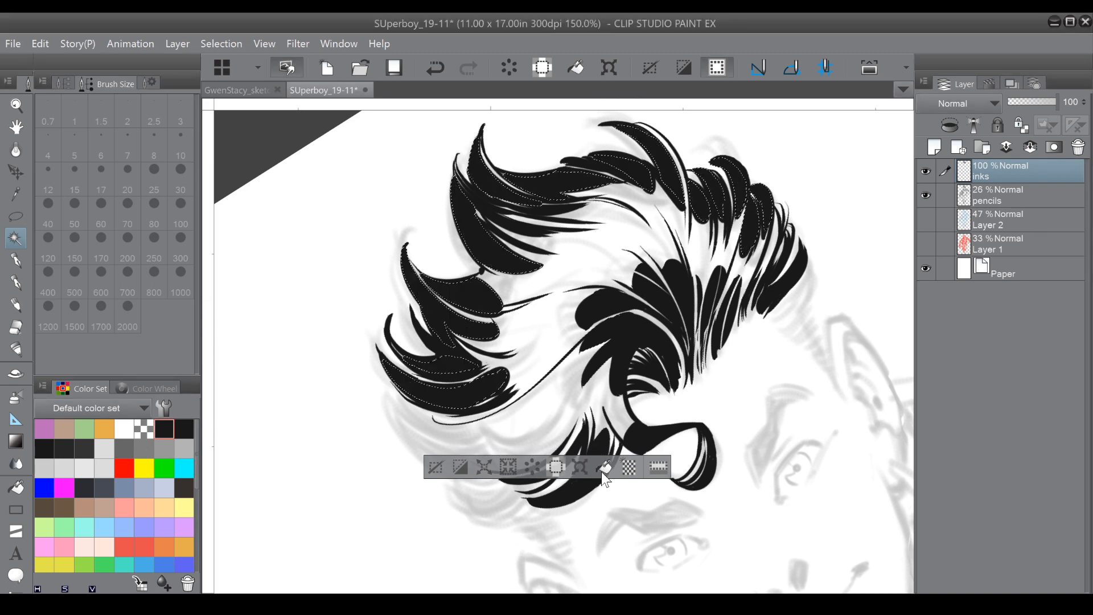
key(ctrl+d)
Try to select and fill the open hair area above the curl's root with black, and undo the fill and selection.
drag(452, 480, 367, 460)
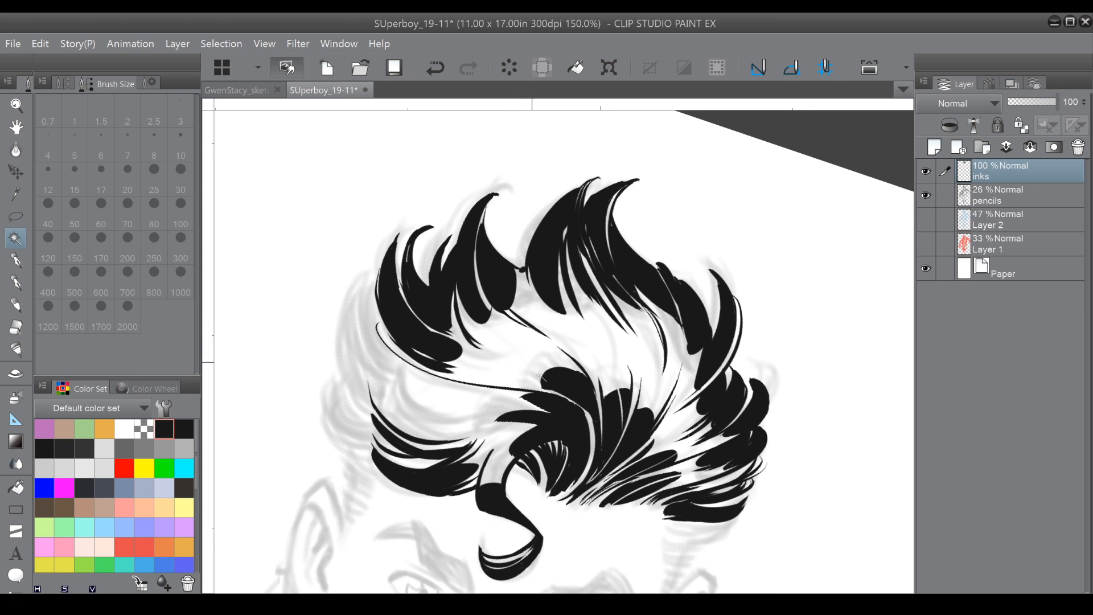
click(539, 374)
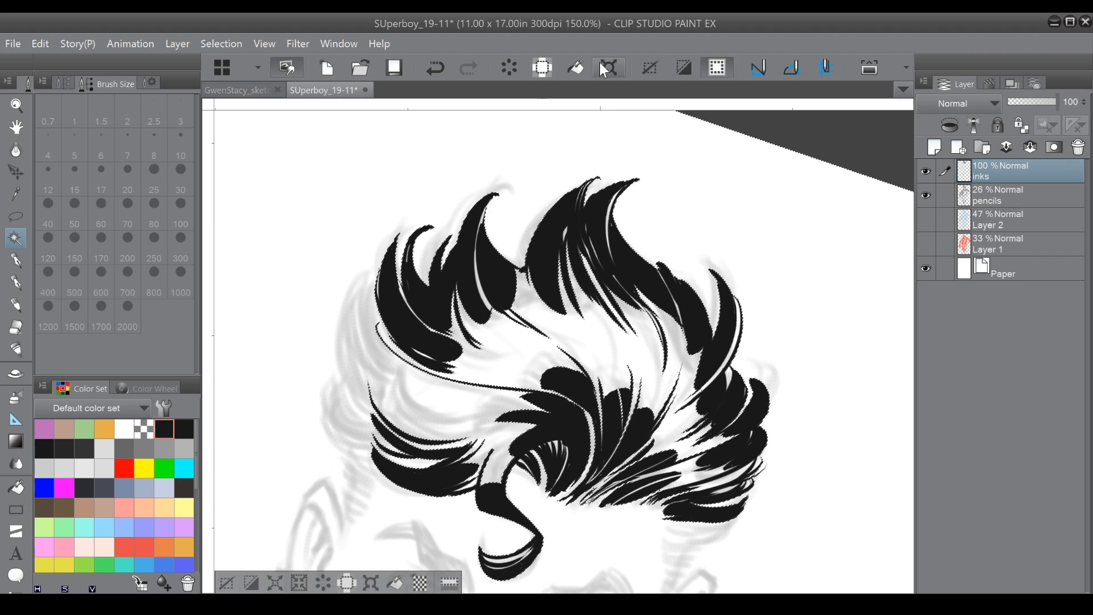
click(577, 68)
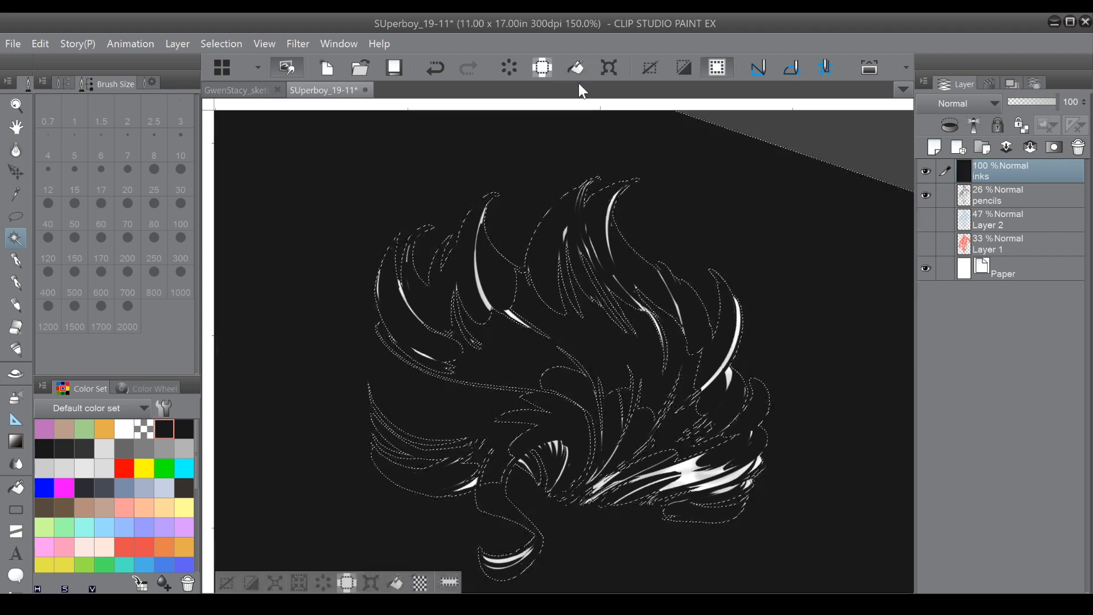
click(439, 66)
click(438, 66)
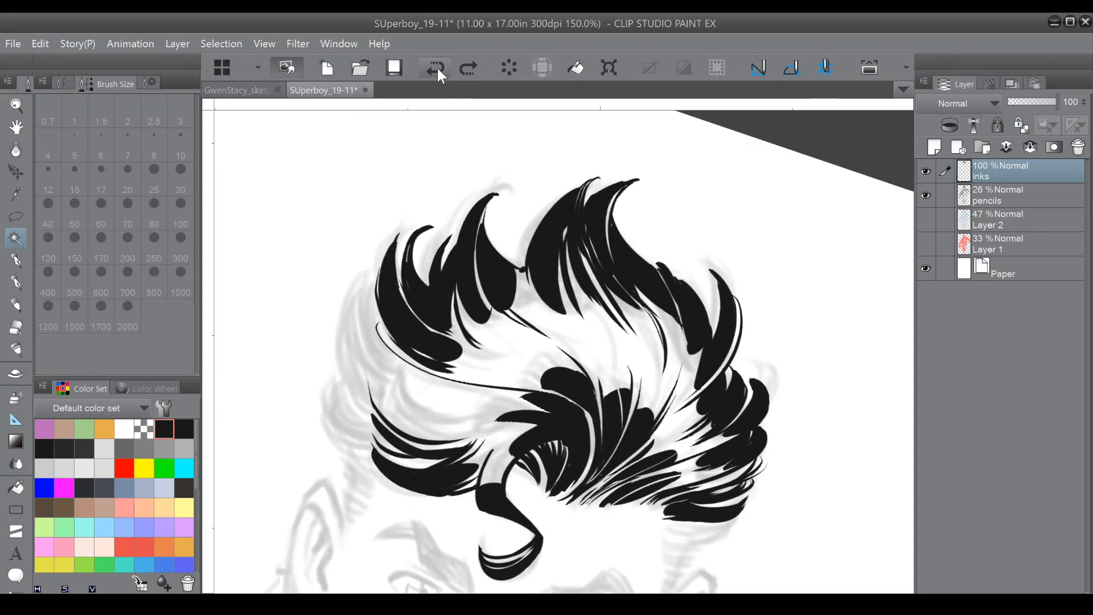
Feather the bases of the quiff's black spikes with tapered Inker - G Nib strands running into the open hair.
click(16, 281)
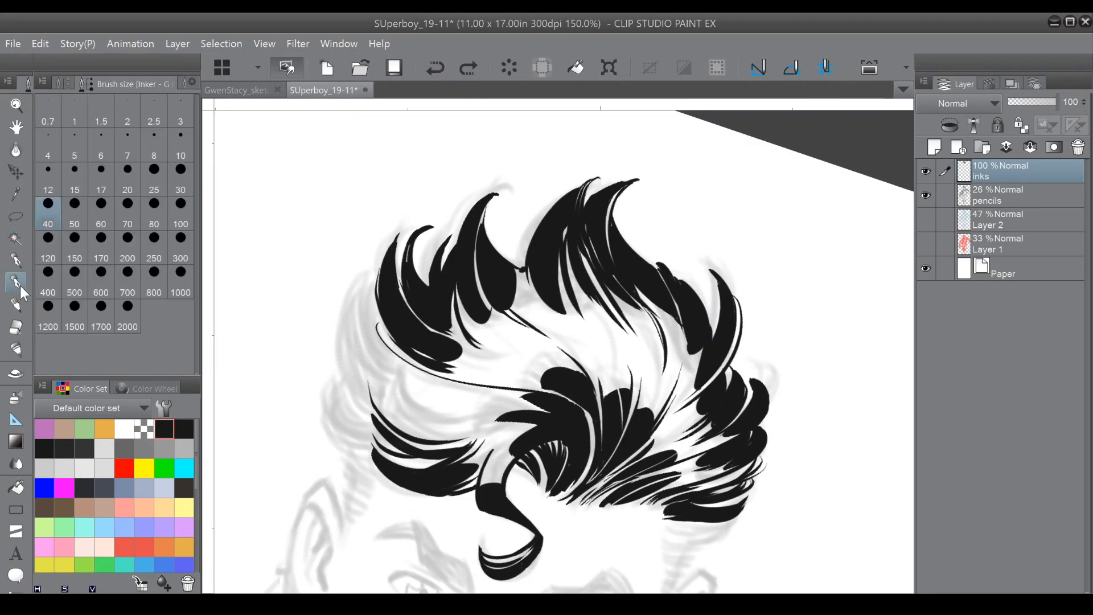
drag(485, 215, 480, 230)
mouse_move(466, 302)
mouse_down()
mouse_move(494, 330)
mouse_move(517, 329)
mouse_up()
drag(515, 286, 549, 334)
drag(569, 253, 599, 347)
mouse_move(636, 175)
mouse_down()
mouse_move(718, 244)
mouse_move(654, 513)
mouse_move(646, 538)
mouse_move(547, 555)
mouse_up()
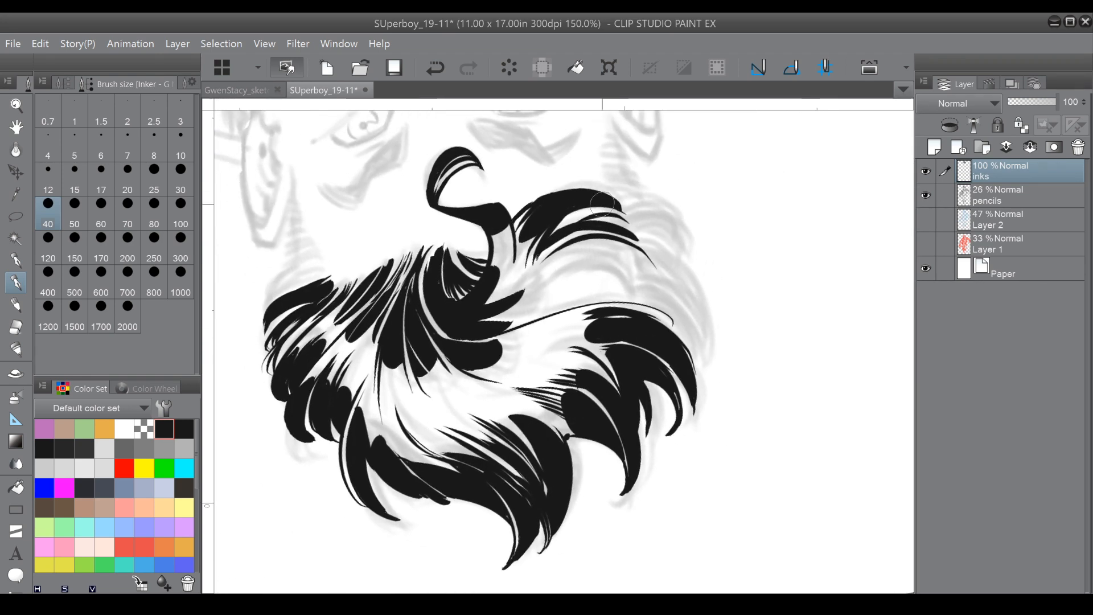
Ink tapered strands from the black locks around the curl's root and beside the small curved spike into the open hair.
mouse_move(438, 362)
mouse_down()
mouse_move(461, 381)
mouse_move(514, 368)
mouse_up()
mouse_move(391, 356)
mouse_down()
mouse_move(405, 396)
mouse_move(403, 358)
mouse_move(426, 416)
mouse_up()
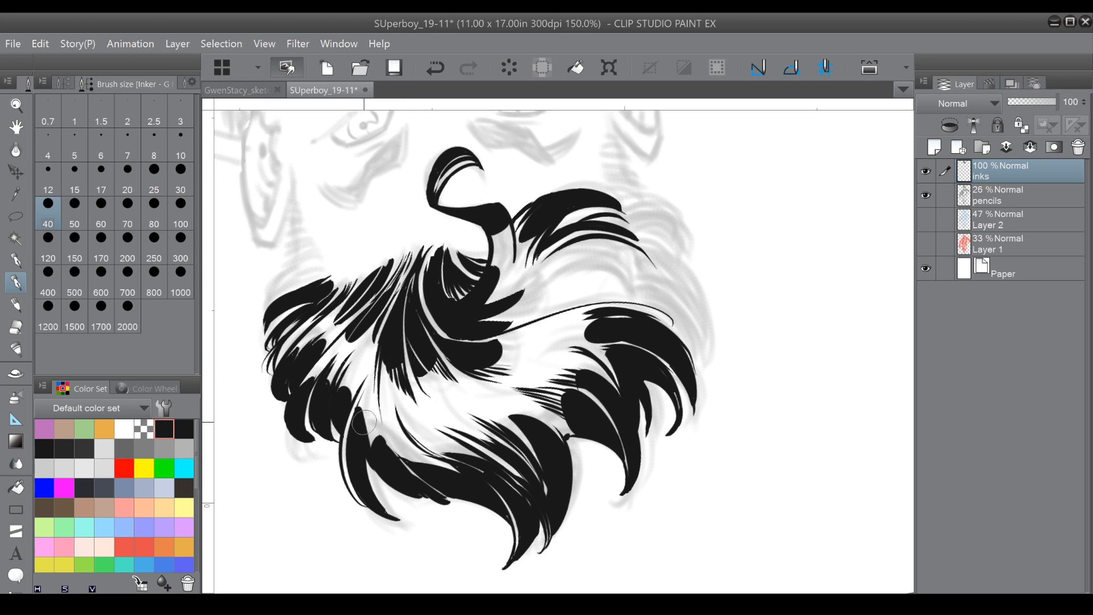
mouse_move(369, 441)
mouse_down()
mouse_move(375, 408)
mouse_move(335, 324)
mouse_move(341, 303)
mouse_up()
mouse_move(345, 392)
mouse_down()
mouse_move(348, 401)
mouse_move(353, 376)
mouse_move(374, 430)
mouse_move(355, 391)
mouse_move(364, 279)
mouse_move(386, 236)
mouse_up()
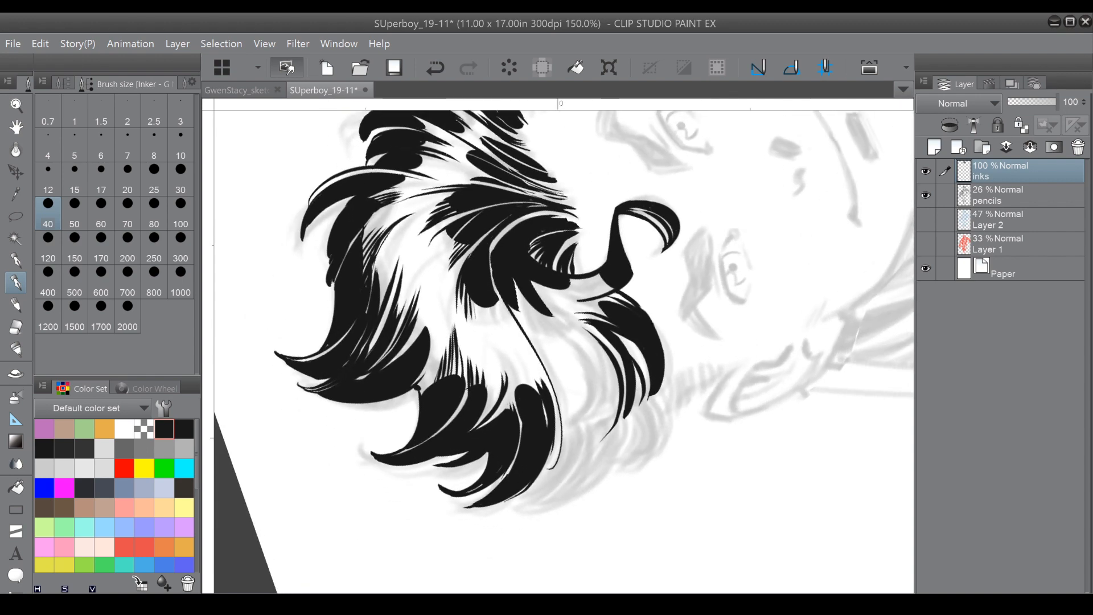
mouse_move(385, 274)
mouse_down()
mouse_move(379, 302)
mouse_move(391, 257)
mouse_move(376, 314)
mouse_move(392, 279)
mouse_move(285, 262)
mouse_up()
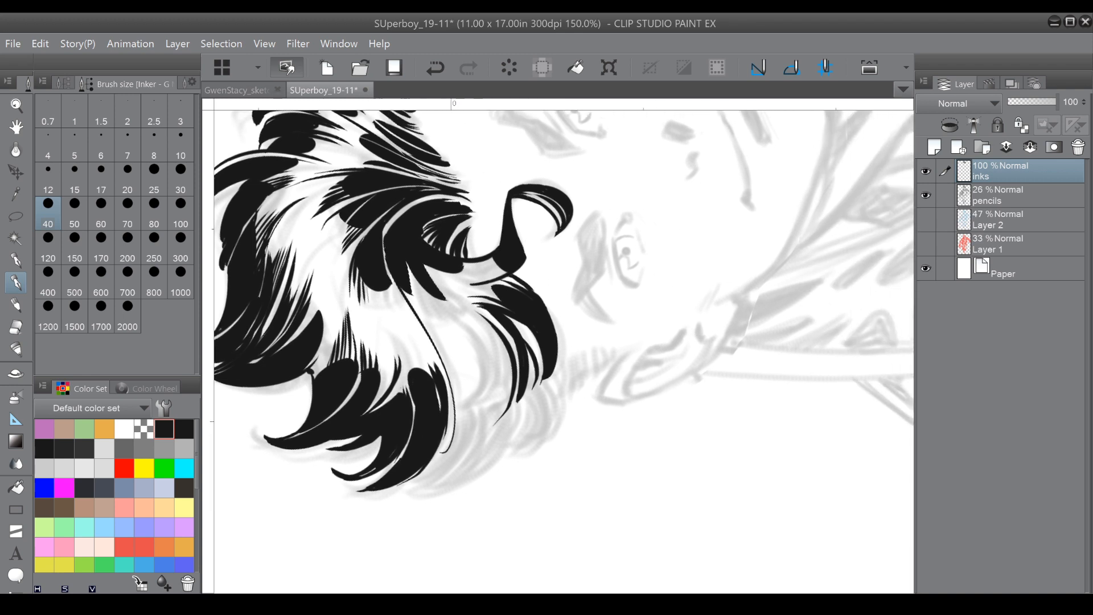
Feather the inner edges of the side locks with fine strands, undoing the last two crossing strokes.
mouse_move(310, 366)
mouse_down()
mouse_move(322, 371)
mouse_move(329, 332)
mouse_move(401, 377)
mouse_move(393, 341)
mouse_move(441, 386)
mouse_move(416, 336)
mouse_move(364, 424)
mouse_move(345, 347)
mouse_up()
drag(518, 377, 481, 448)
mouse_move(435, 276)
mouse_down()
mouse_move(422, 313)
mouse_move(434, 302)
mouse_move(418, 311)
mouse_up()
drag(424, 242, 399, 282)
drag(447, 255, 428, 300)
drag(462, 239, 433, 287)
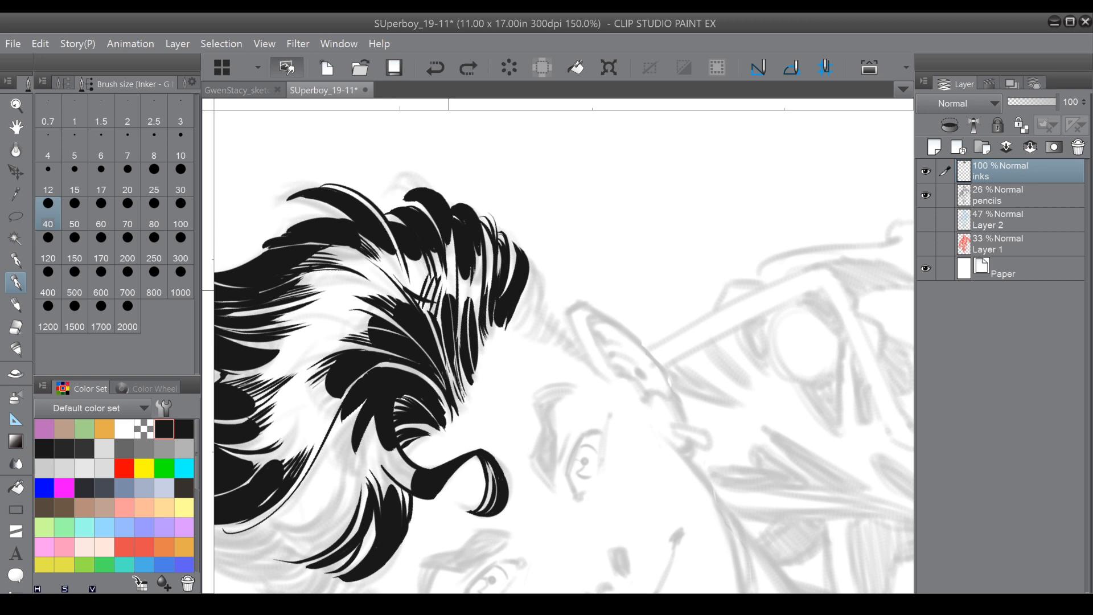
key(ctrl+z)
key(ctrl+z)
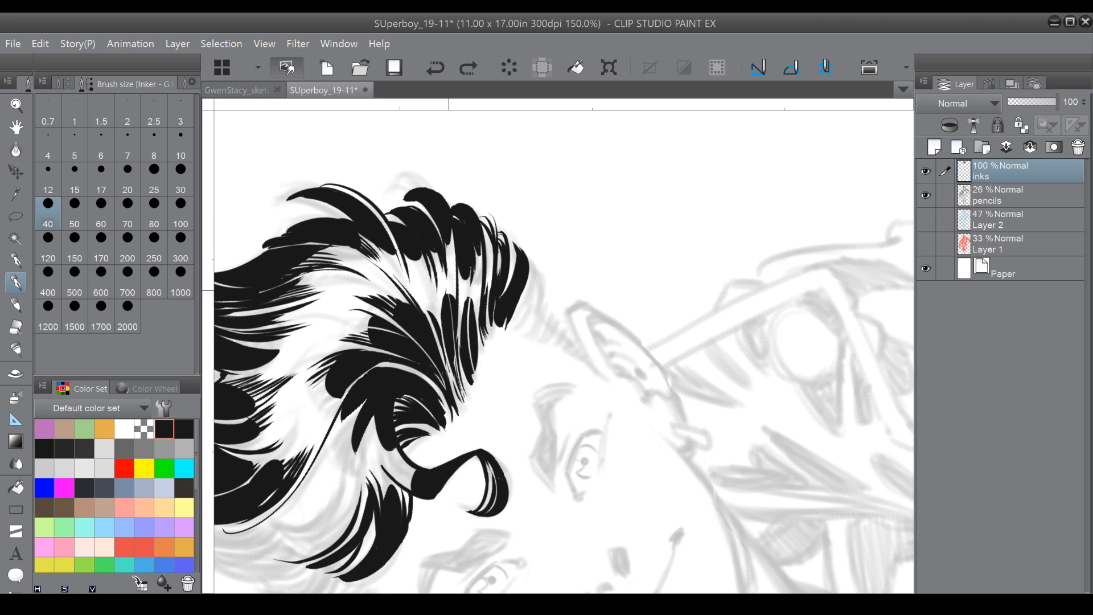
Thicken the rounded outer side lock and ink more tapered strands along the hairline down to the curl's root.
mouse_move(406, 203)
mouse_down()
mouse_move(386, 215)
mouse_move(424, 222)
mouse_move(407, 198)
mouse_move(440, 215)
mouse_up()
drag(406, 253, 423, 276)
drag(478, 328, 480, 274)
drag(442, 337, 458, 393)
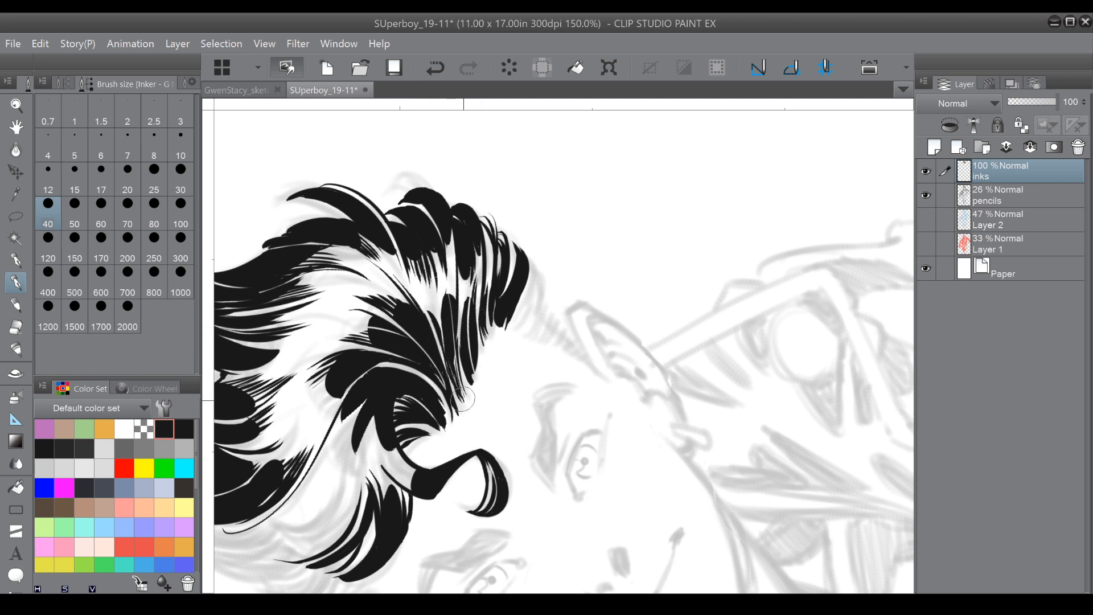
drag(450, 341, 459, 391)
drag(439, 404, 445, 423)
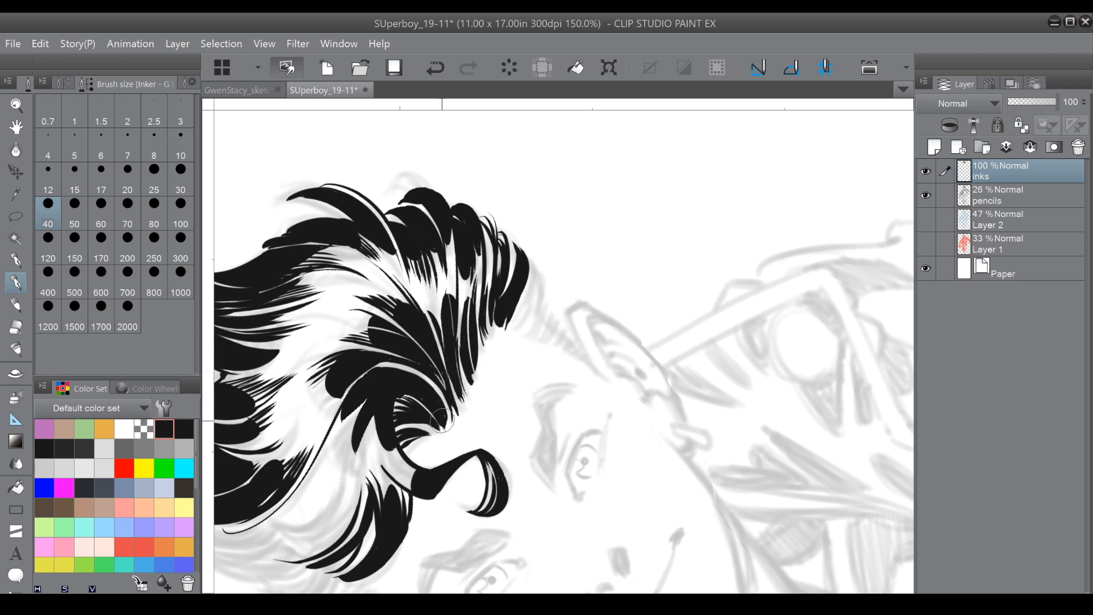
mouse_move(399, 399)
mouse_down()
mouse_move(550, 353)
mouse_move(535, 373)
mouse_move(450, 158)
mouse_up()
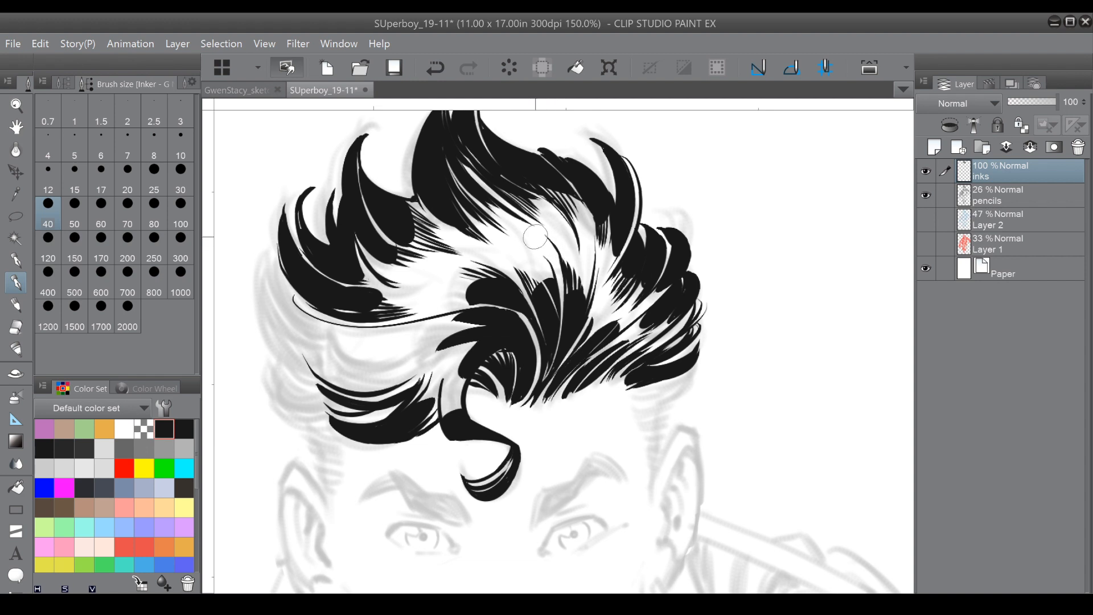
Thicken the outer edge of the hair's left-side spikes and close the white gaps between their strands with black.
drag(301, 212, 303, 262)
drag(274, 257, 323, 318)
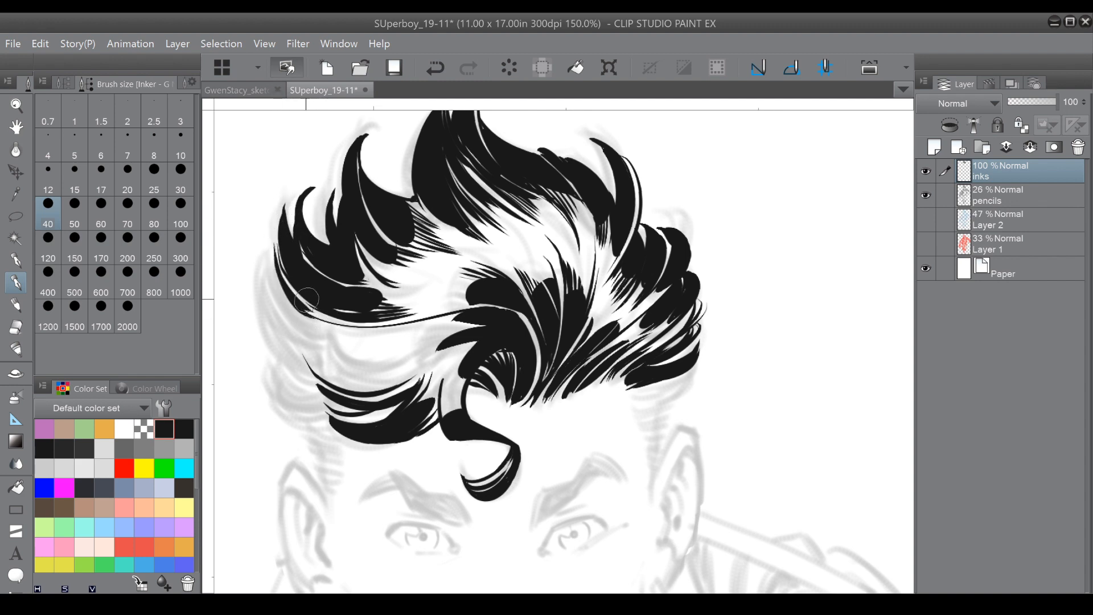
drag(306, 263, 363, 291)
mouse_move(293, 244)
mouse_down()
mouse_move(335, 283)
mouse_move(364, 292)
mouse_up()
mouse_move(304, 248)
mouse_down()
mouse_move(324, 272)
mouse_move(378, 290)
mouse_up()
drag(357, 232, 408, 284)
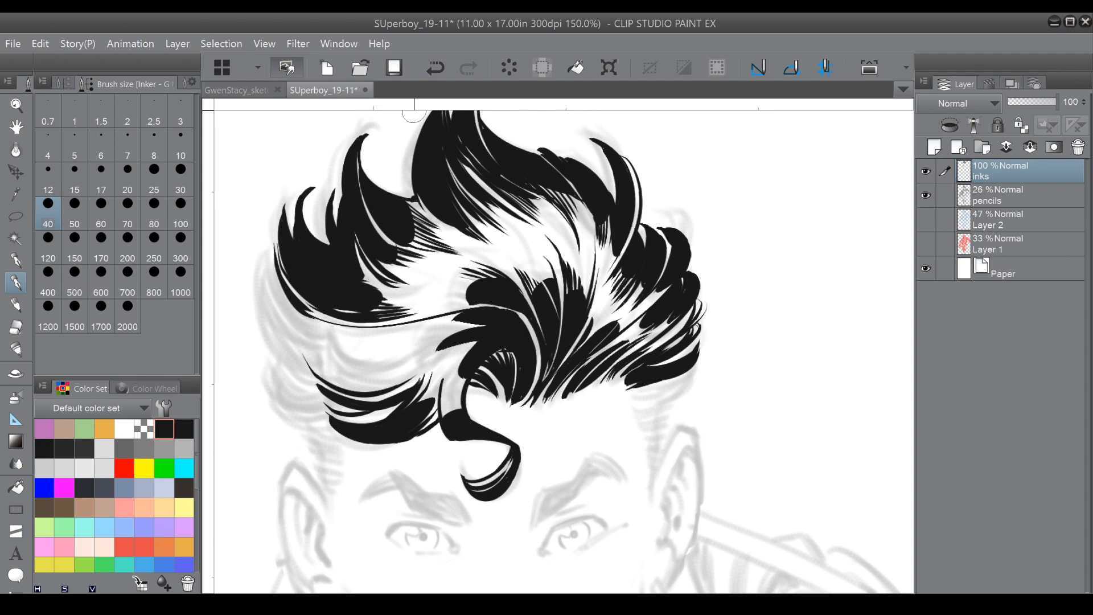
drag(414, 111, 478, 78)
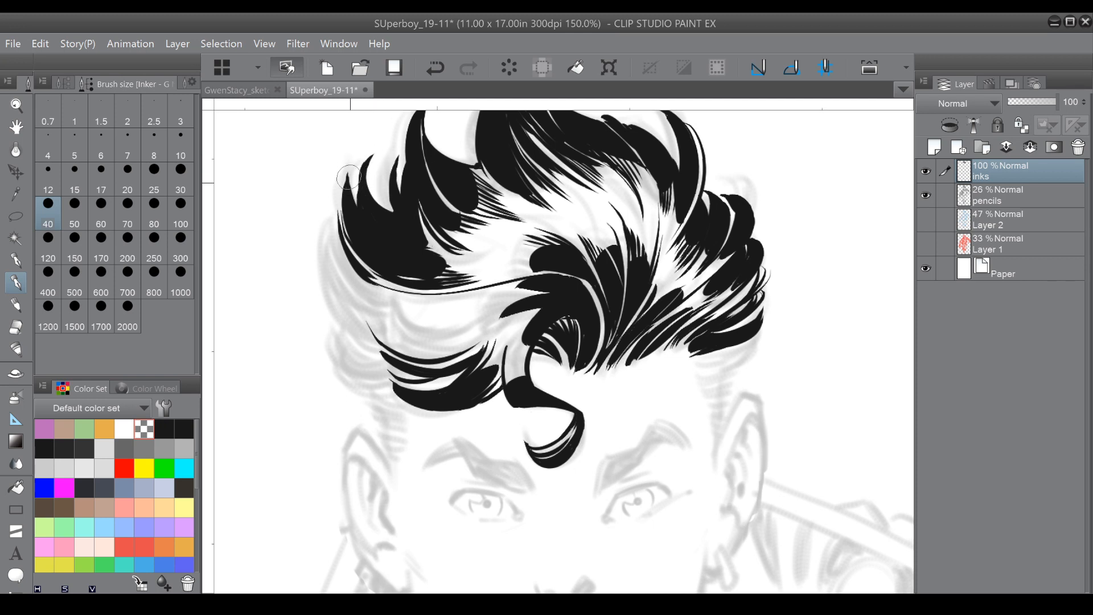
Touch up the left-side spike with the transparent colour and ink black strands outside the long curved strand.
drag(396, 156, 393, 197)
click(164, 427)
mouse_move(339, 214)
mouse_down()
mouse_move(335, 249)
mouse_move(381, 300)
mouse_up()
drag(331, 256, 393, 311)
mouse_move(325, 265)
mouse_down()
mouse_move(332, 240)
mouse_move(458, 175)
mouse_up()
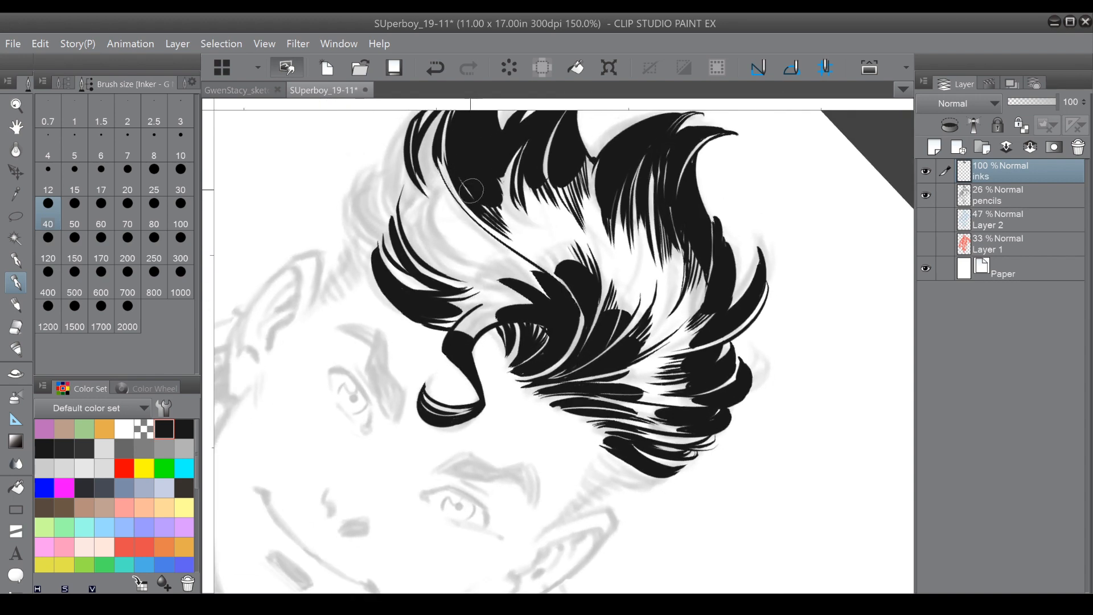
Outline the lock outside the long curved strand on the left and feather strands into the gap above the lower side lock.
mouse_move(420, 176)
mouse_down()
mouse_move(490, 246)
mouse_move(473, 227)
mouse_move(459, 234)
mouse_move(450, 301)
mouse_up()
drag(712, 455, 635, 185)
drag(634, 267, 634, 185)
drag(461, 305, 550, 332)
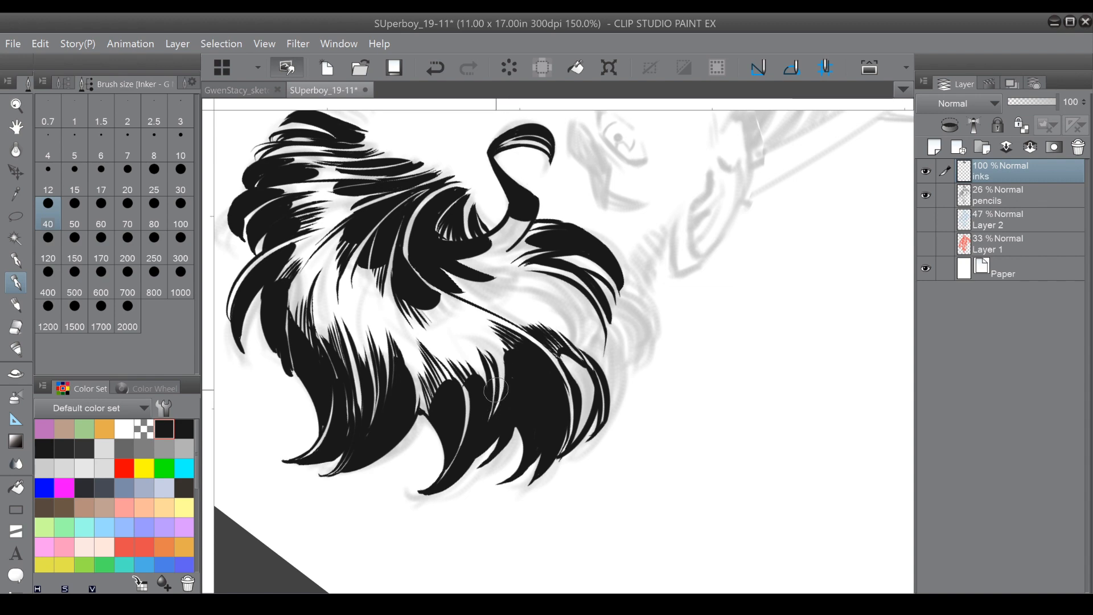
mouse_move(496, 391)
mouse_down()
mouse_move(373, 336)
mouse_move(366, 383)
mouse_up()
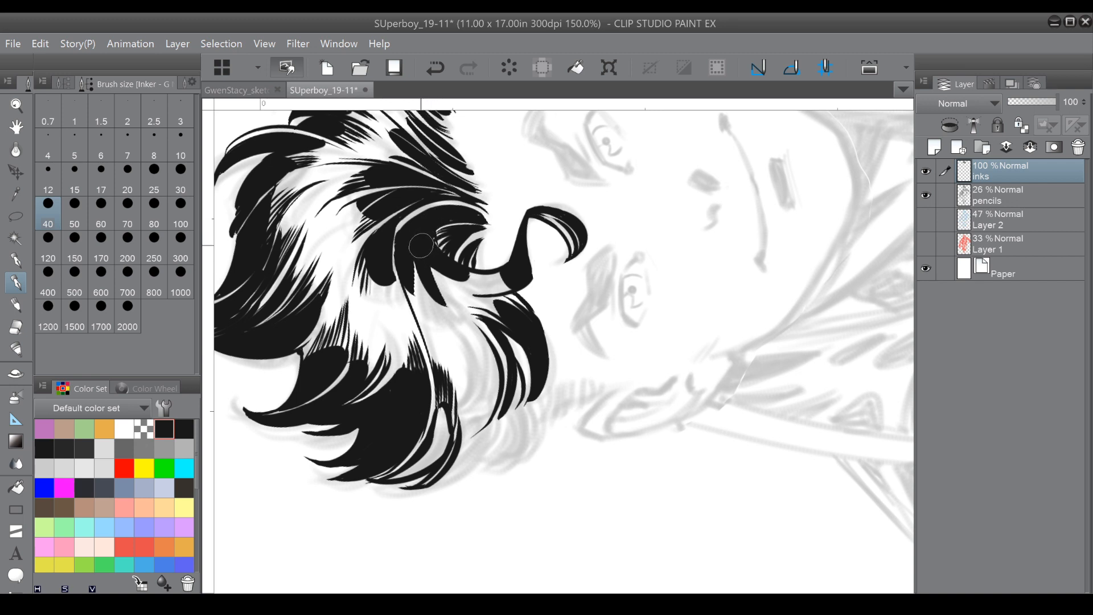
mouse_move(479, 353)
mouse_down()
mouse_move(459, 425)
mouse_move(467, 437)
mouse_move(424, 393)
mouse_move(387, 293)
mouse_move(401, 209)
mouse_move(527, 138)
mouse_move(549, 184)
mouse_up()
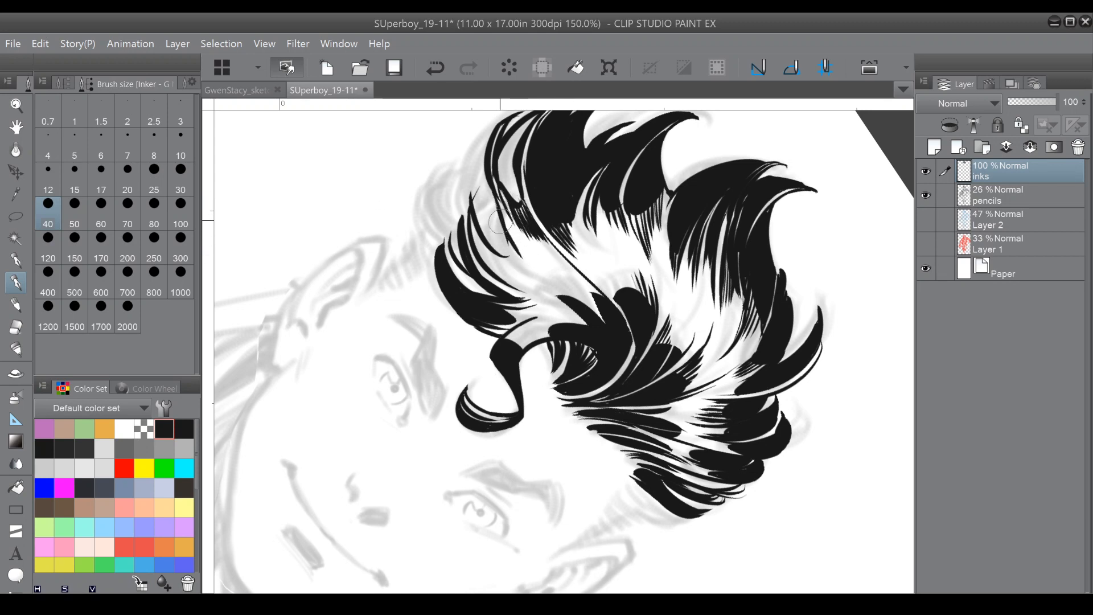
drag(486, 230, 547, 337)
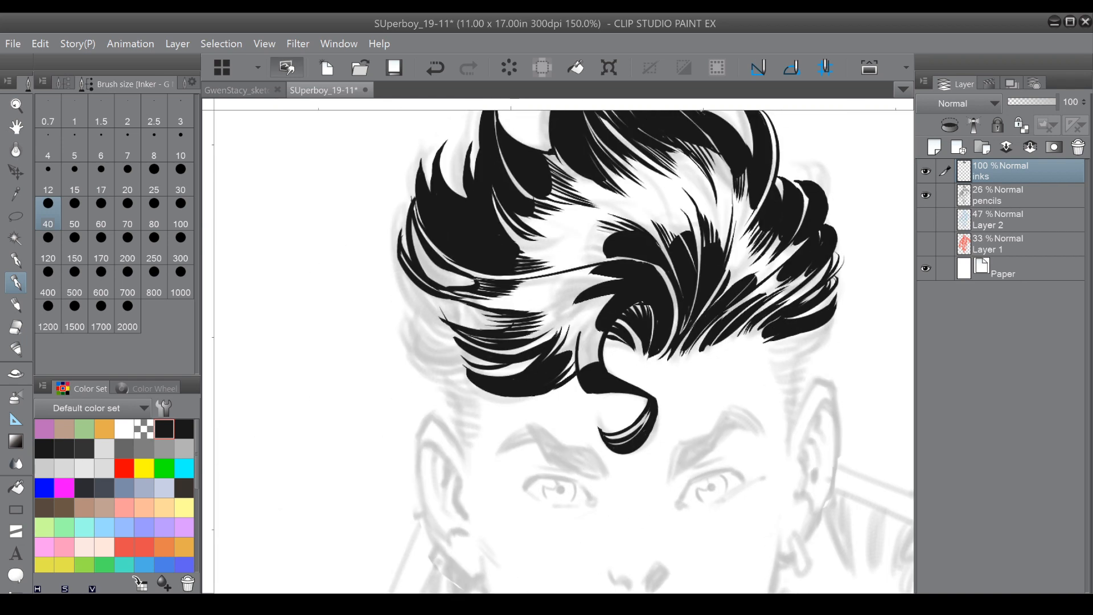
Ink the short curved locks at the hair's left edge above the ear, with tapered strands between them.
mouse_move(415, 279)
mouse_down()
mouse_move(468, 333)
mouse_move(448, 326)
mouse_move(439, 317)
mouse_move(479, 331)
mouse_move(399, 225)
mouse_move(427, 257)
mouse_up()
mouse_move(393, 224)
mouse_down()
mouse_move(450, 285)
mouse_move(441, 273)
mouse_move(374, 348)
mouse_move(502, 531)
mouse_move(478, 521)
mouse_up()
mouse_move(484, 398)
mouse_down()
mouse_move(505, 356)
mouse_move(510, 384)
mouse_move(518, 353)
mouse_up()
drag(519, 404, 518, 349)
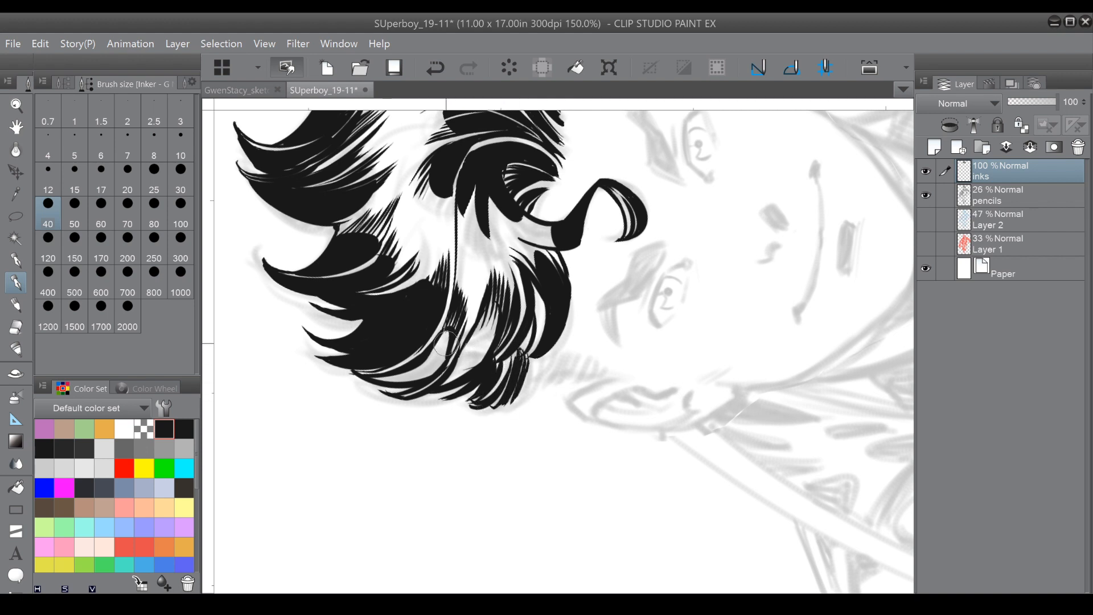
Select the enclosed areas of the left outer lock and its neighbouring strands, fill them with black and deselect.
key(w)
click(431, 351)
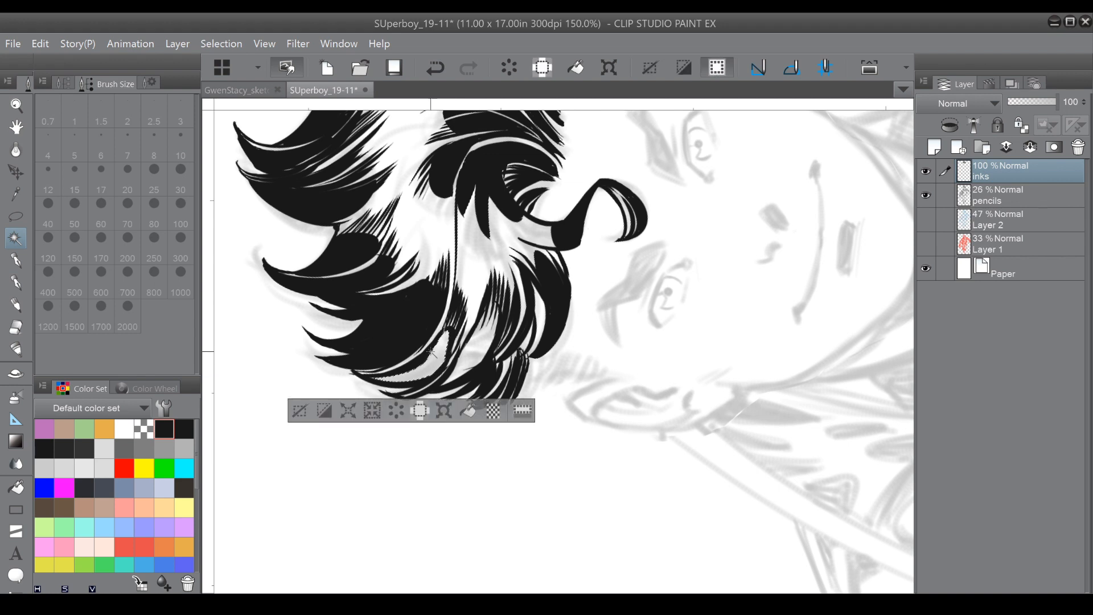
shift+click(473, 342)
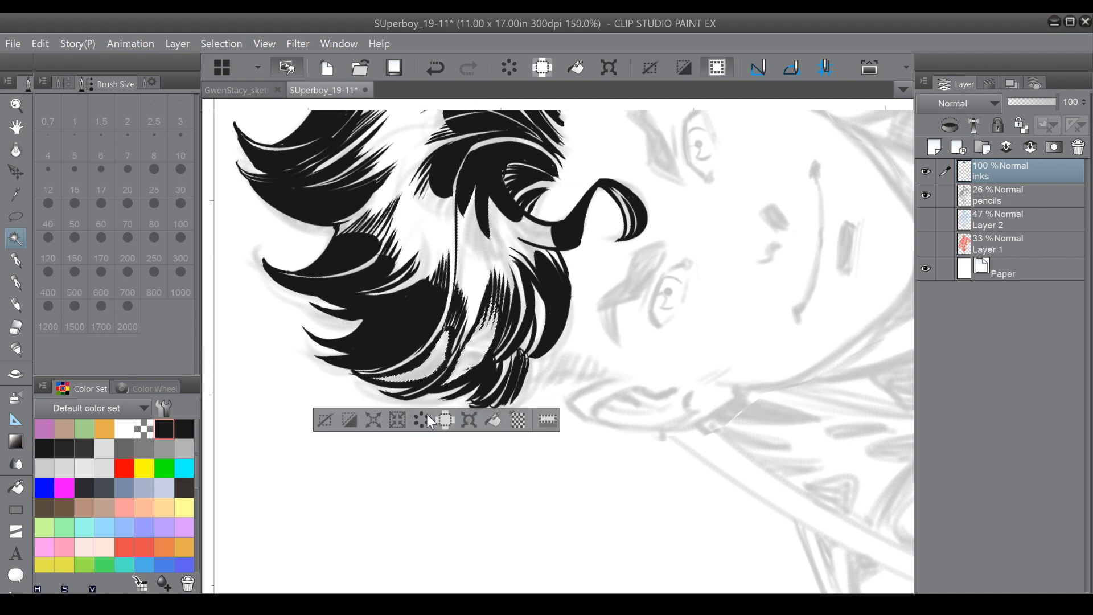
click(495, 422)
click(325, 421)
drag(598, 210, 477, 424)
scroll(476, 350, up, 2)
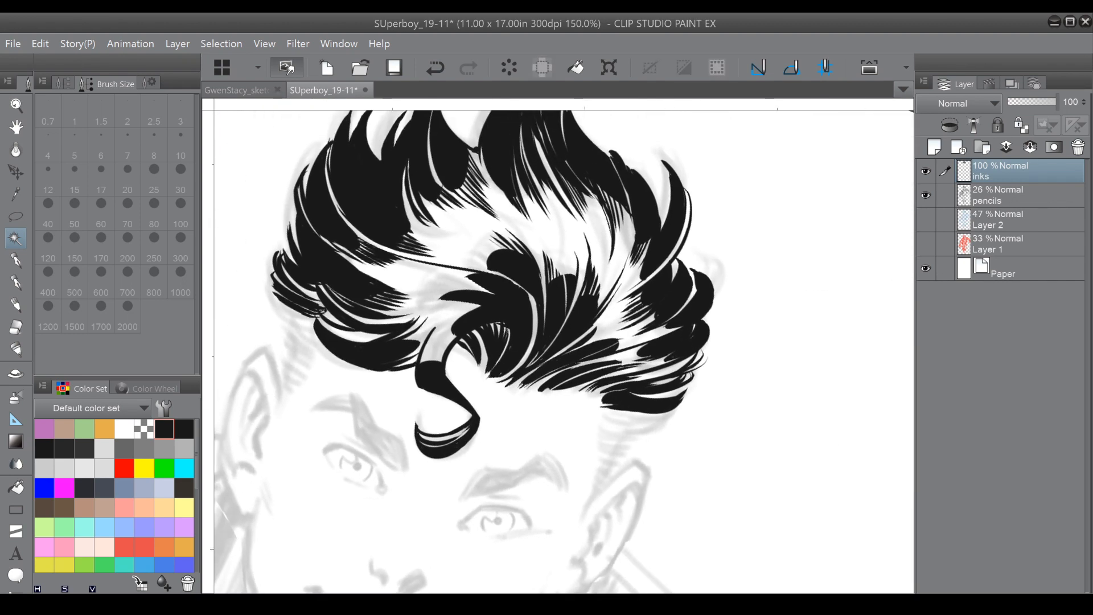
Ink tapered strands with the G Nib from the bases of the left-side spikes into the open hair above the curl.
click(17, 283)
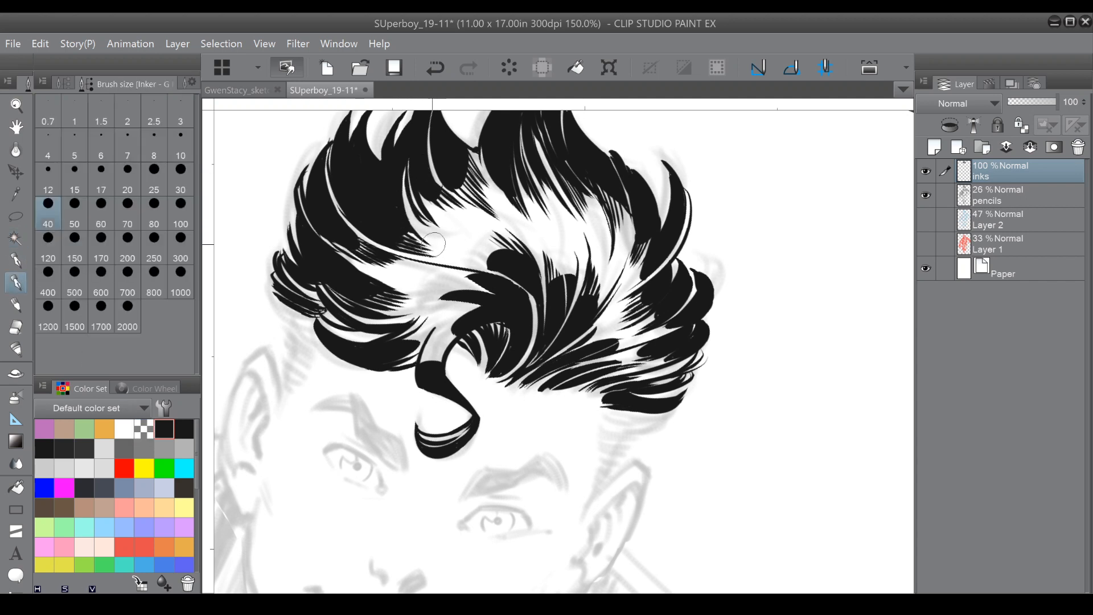
drag(406, 179, 458, 241)
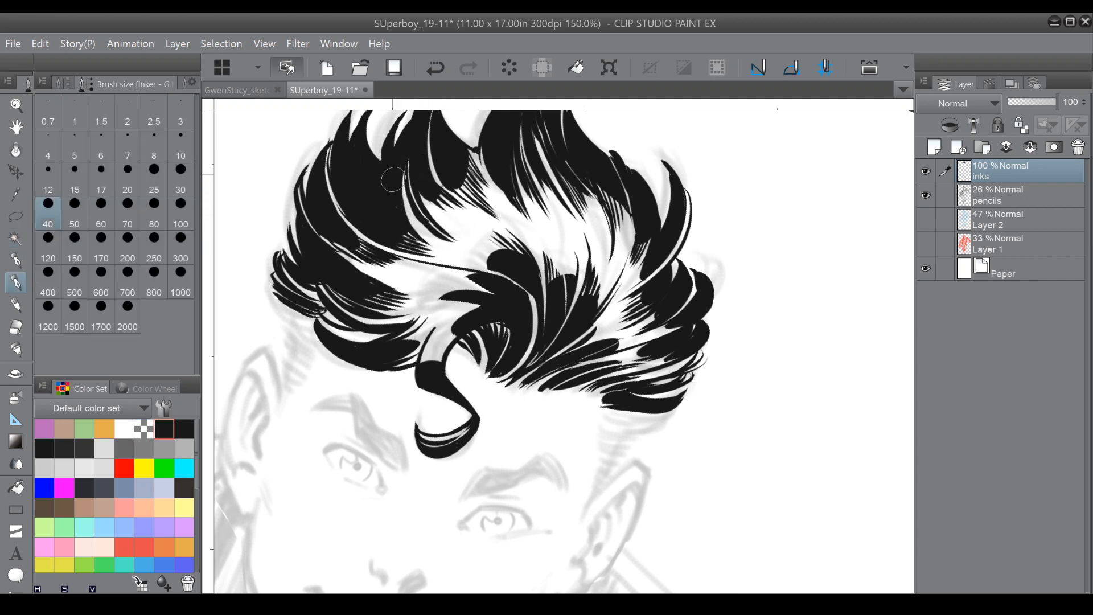
scroll(424, 237, up, 6)
drag(365, 182, 398, 269)
drag(363, 206, 411, 283)
mouse_move(373, 234)
mouse_down()
mouse_move(421, 293)
mouse_move(432, 342)
mouse_up()
scroll(402, 284, down, 10)
mouse_move(443, 296)
mouse_down()
mouse_move(440, 358)
mouse_move(427, 331)
mouse_move(457, 298)
mouse_move(469, 347)
mouse_move(462, 340)
mouse_move(460, 312)
mouse_move(485, 348)
mouse_up()
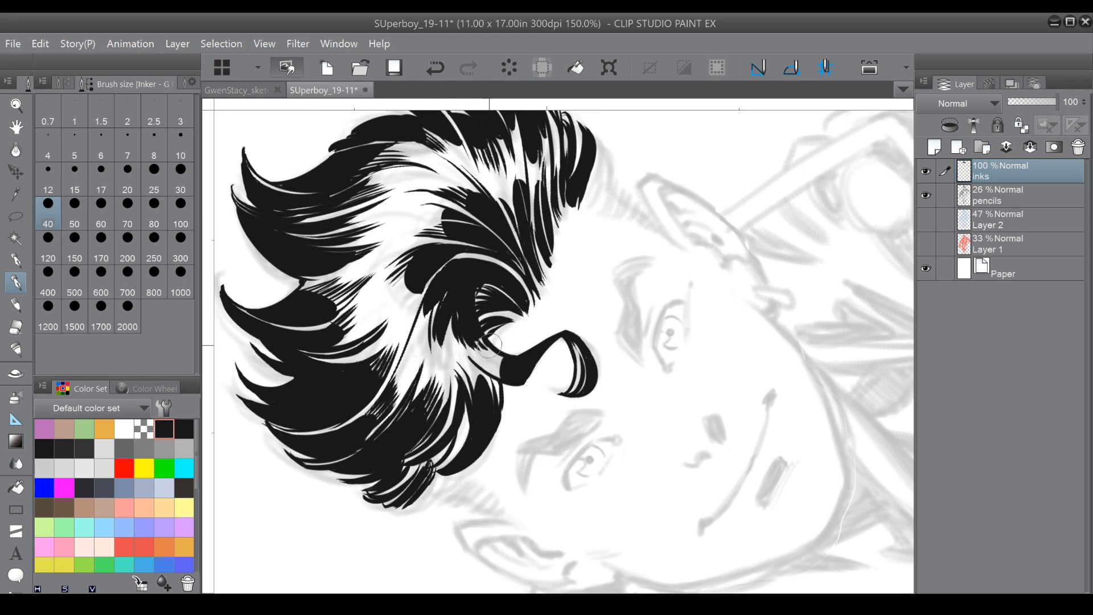
Carve thin highlight strands through the black left-side locks with the transparent colour, undoing the last two strokes.
scroll(471, 342, down, 3)
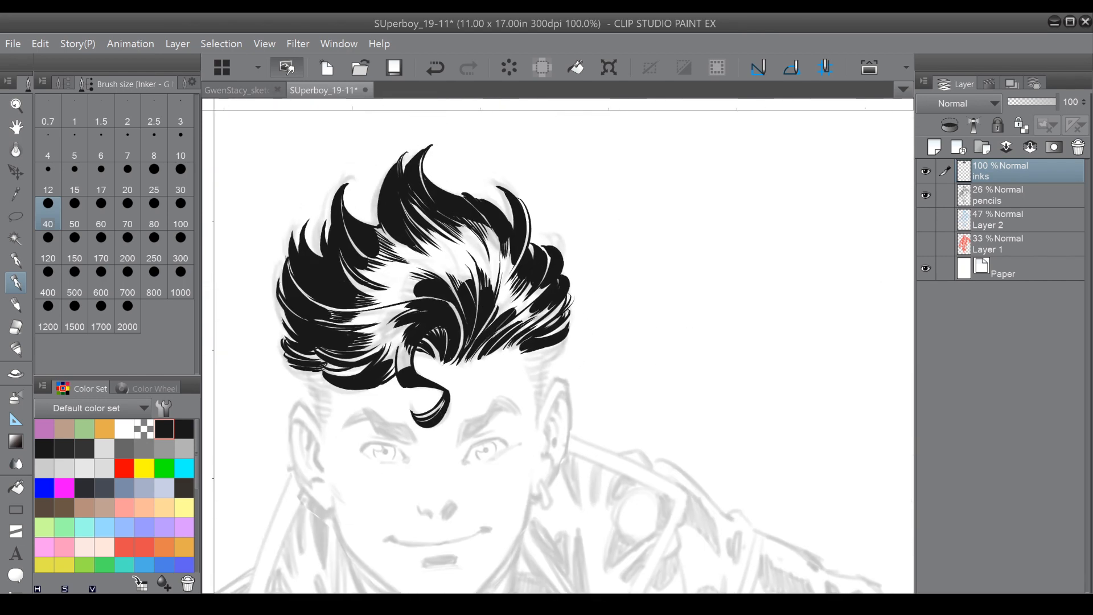
drag(297, 268, 396, 291)
drag(298, 293, 399, 327)
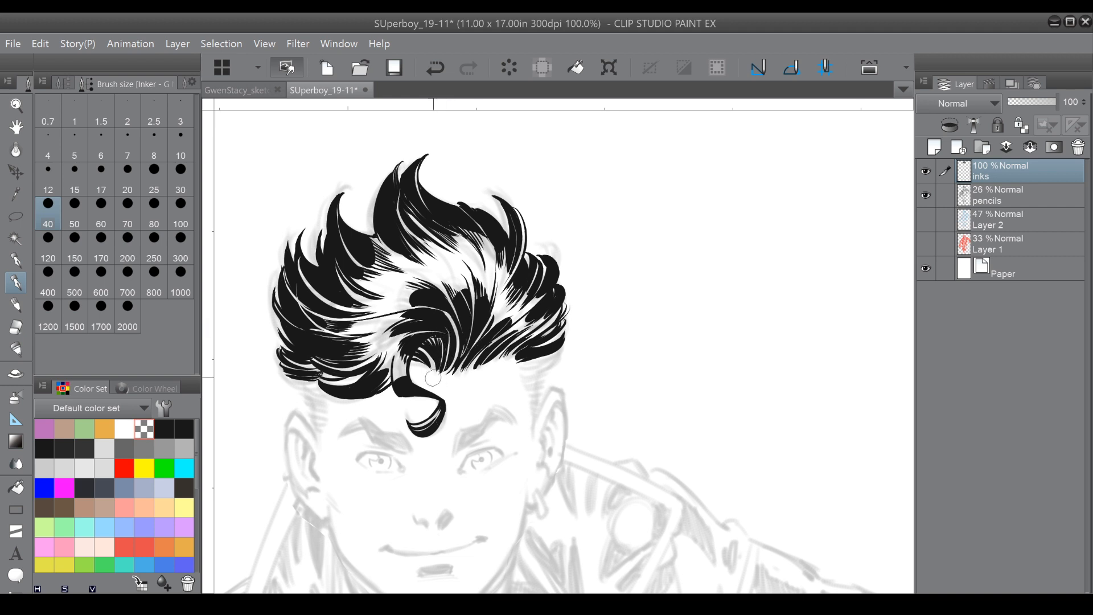
mouse_move(294, 337)
mouse_down()
mouse_move(358, 330)
mouse_move(309, 323)
mouse_up()
key(ctrl+z)
key(ctrl+z)
Carve fine transparent highlights into the lower left locks and the central quiff spike, undoing the last stroke.
drag(314, 364, 321, 323)
drag(330, 381, 387, 371)
drag(396, 189, 434, 245)
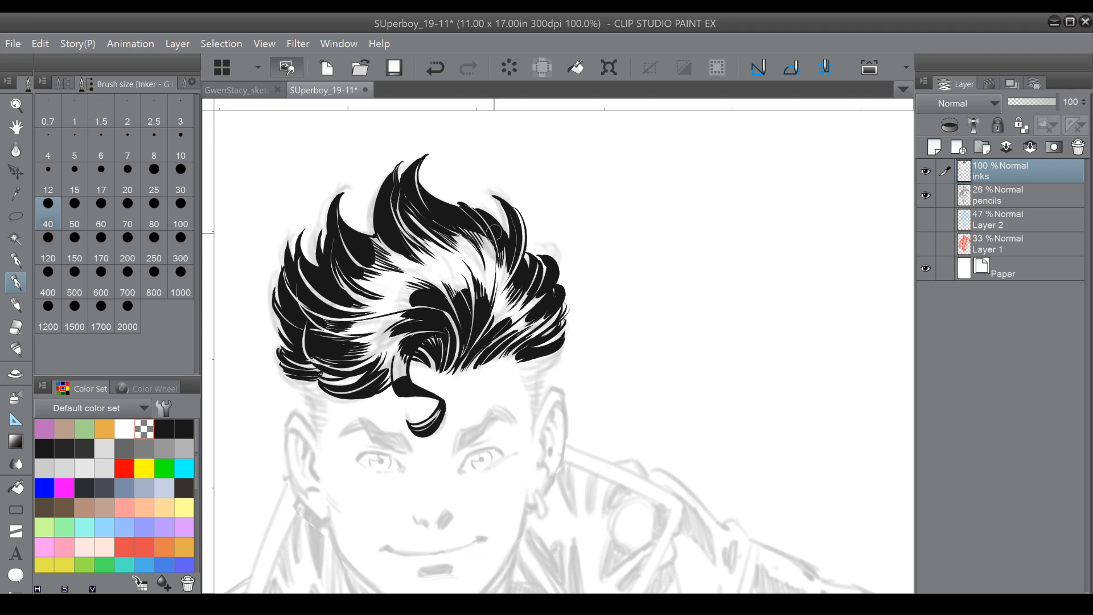
drag(470, 211, 491, 247)
key(ctrl+z)
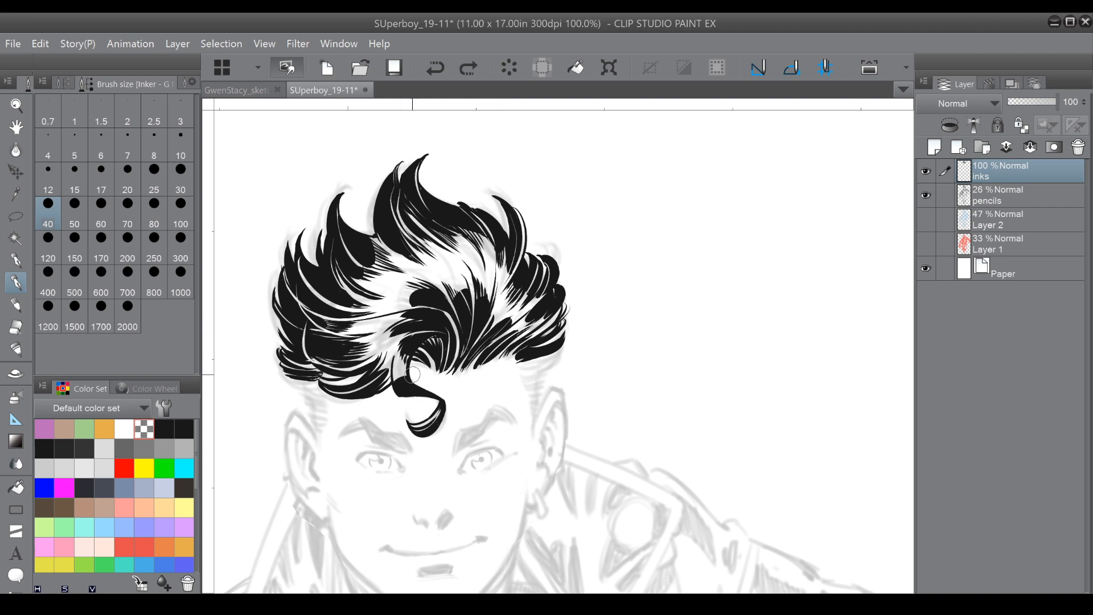
mouse_move(430, 411)
mouse_down()
mouse_move(473, 293)
mouse_move(491, 379)
mouse_up()
Ink the short side hair below the right outer locks in black with dense tapered strokes toward the ear.
key(ctrl+minus)
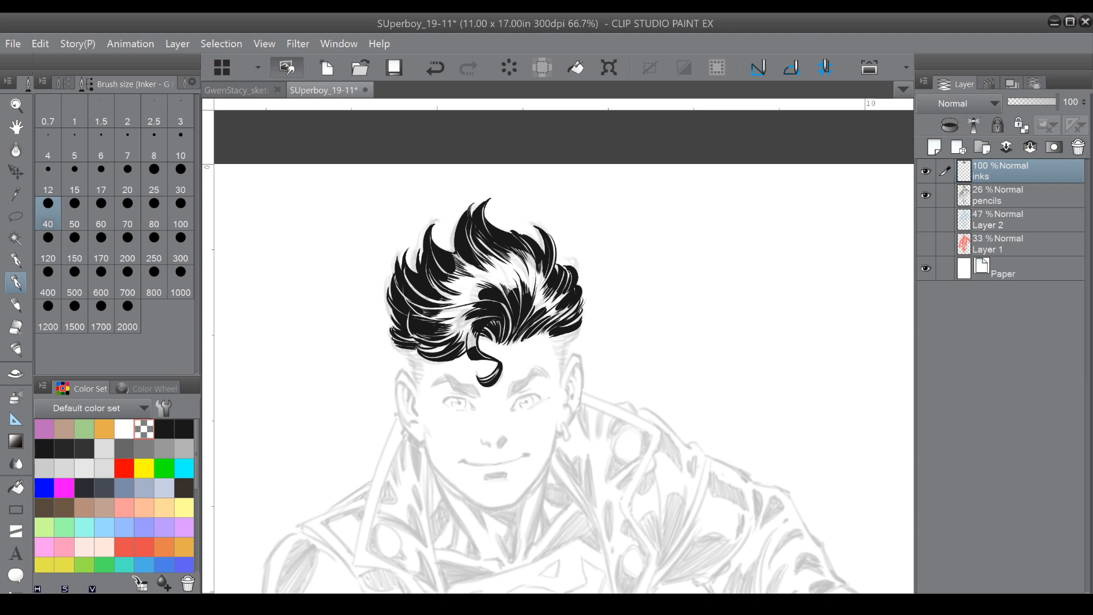
drag(563, 352, 533, 335)
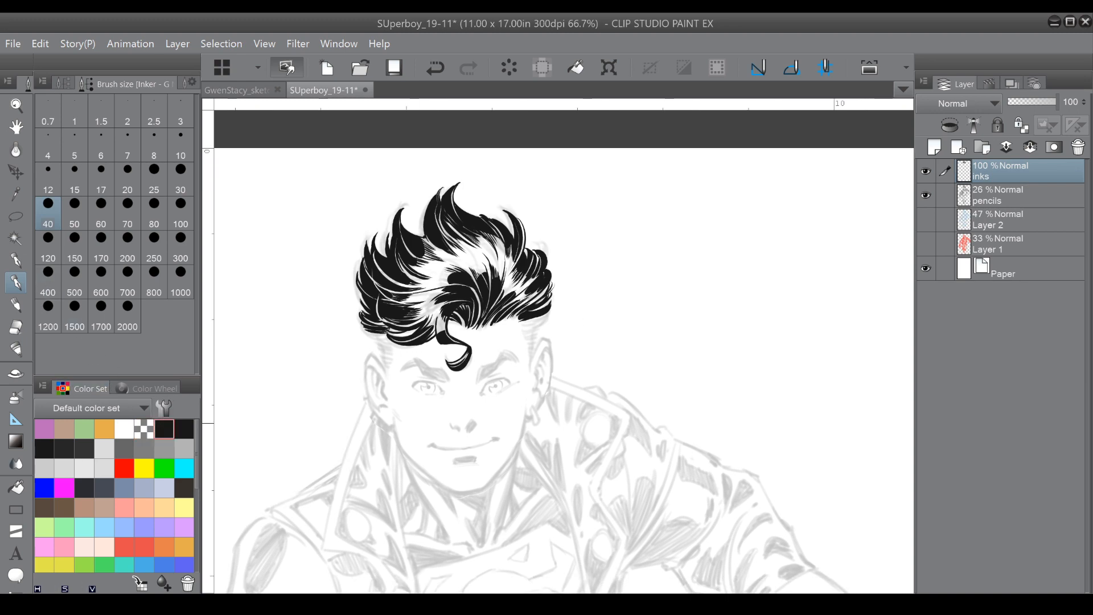
drag(470, 348, 517, 390)
scroll(540, 336, up, 6)
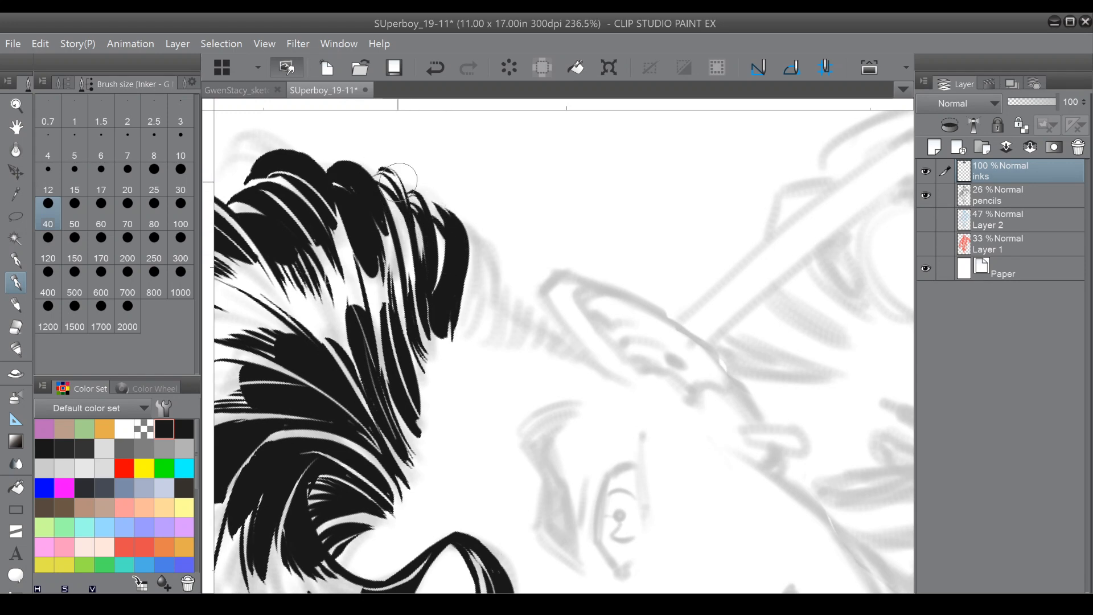
drag(472, 236, 456, 341)
mouse_move(487, 240)
mouse_down()
mouse_move(472, 273)
mouse_move(477, 321)
mouse_move(476, 243)
mouse_move(474, 328)
mouse_up()
mouse_move(484, 279)
mouse_down()
mouse_move(503, 307)
mouse_move(492, 323)
mouse_move(454, 327)
mouse_move(463, 338)
mouse_move(480, 319)
mouse_move(452, 321)
mouse_move(424, 370)
mouse_move(410, 338)
mouse_move(425, 372)
mouse_up()
mouse_move(411, 322)
mouse_down()
mouse_move(425, 377)
mouse_move(368, 316)
mouse_up()
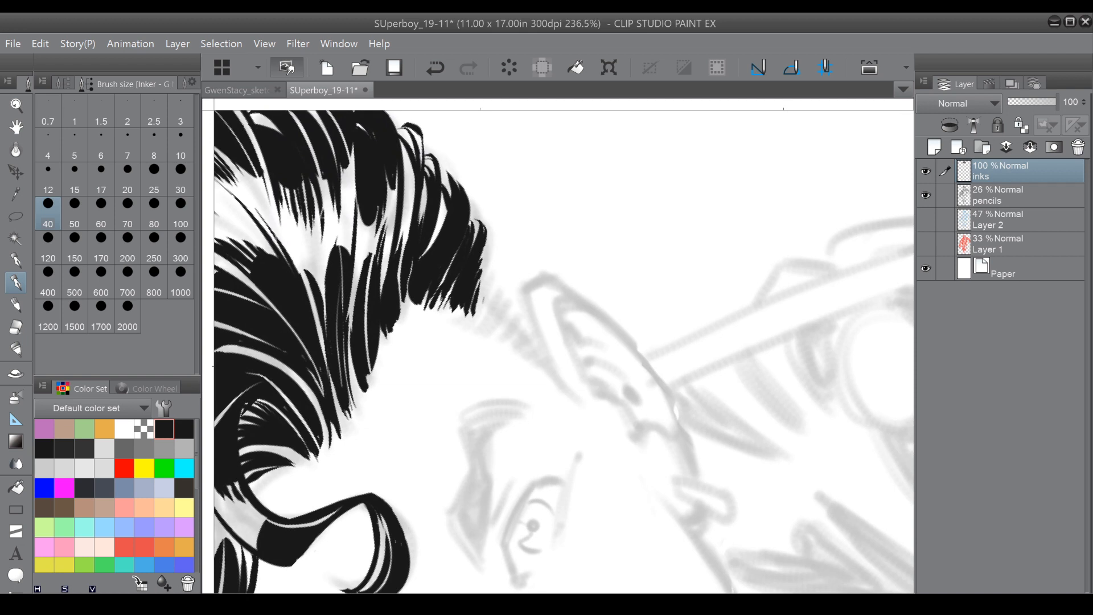
Ink the right sideburn in black with a tapered guide line from the hair toward the ear, hatched with short strokes.
drag(501, 383, 496, 346)
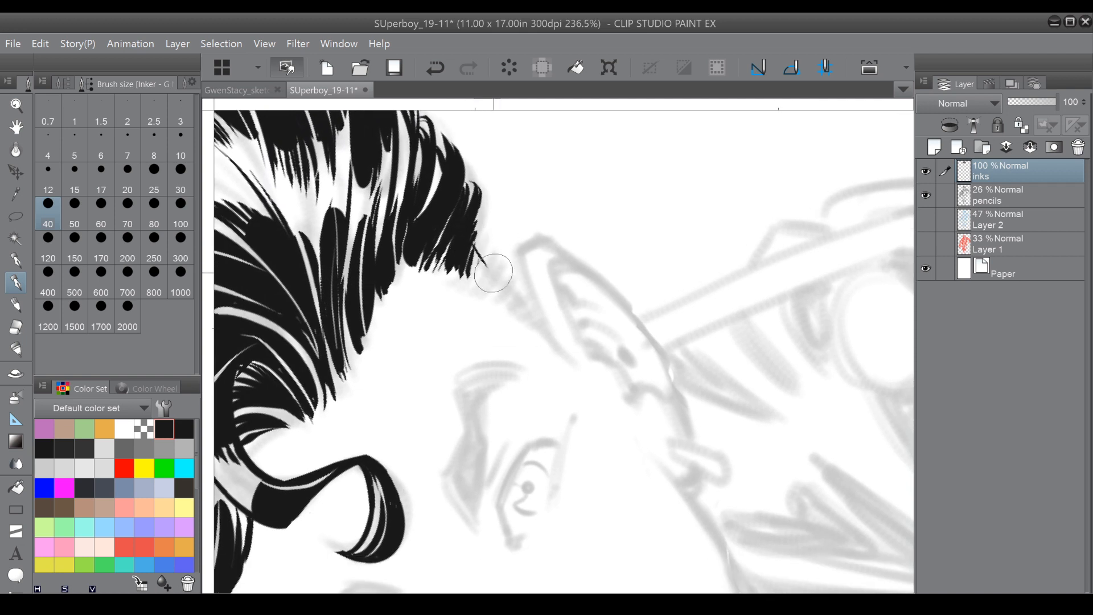
drag(476, 244, 548, 336)
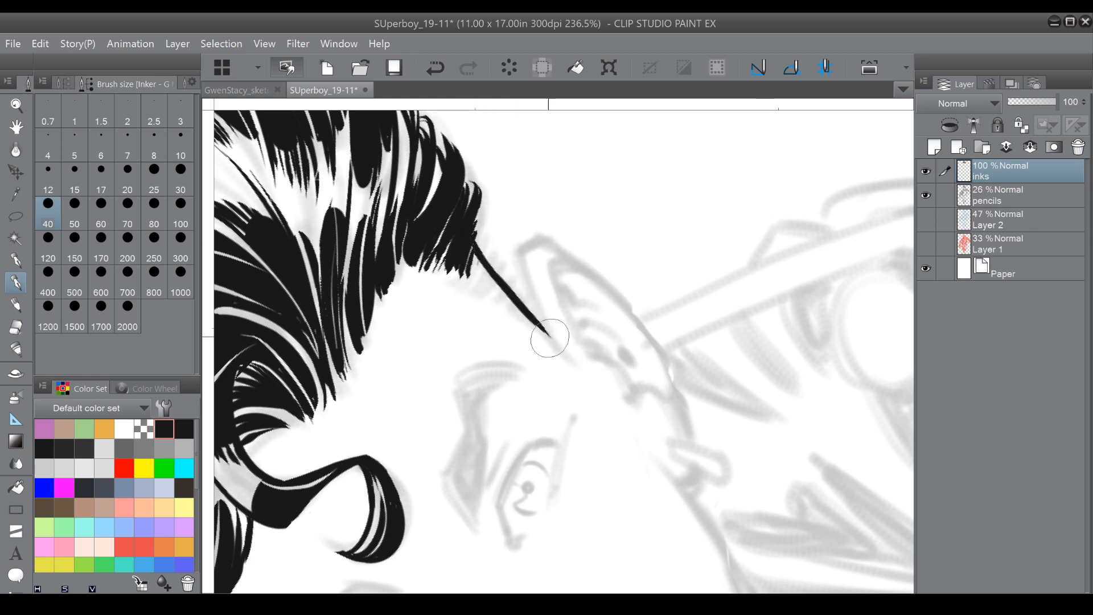
mouse_move(478, 243)
mouse_down()
mouse_move(491, 293)
mouse_move(499, 270)
mouse_move(505, 307)
mouse_move(528, 299)
mouse_move(541, 335)
mouse_up()
Ink the left sideburn with a thin black guide line down toward the ear and short parallel hair strokes across it.
mouse_move(479, 287)
mouse_down()
mouse_move(502, 309)
mouse_move(580, 247)
mouse_move(677, 248)
mouse_move(815, 296)
mouse_up()
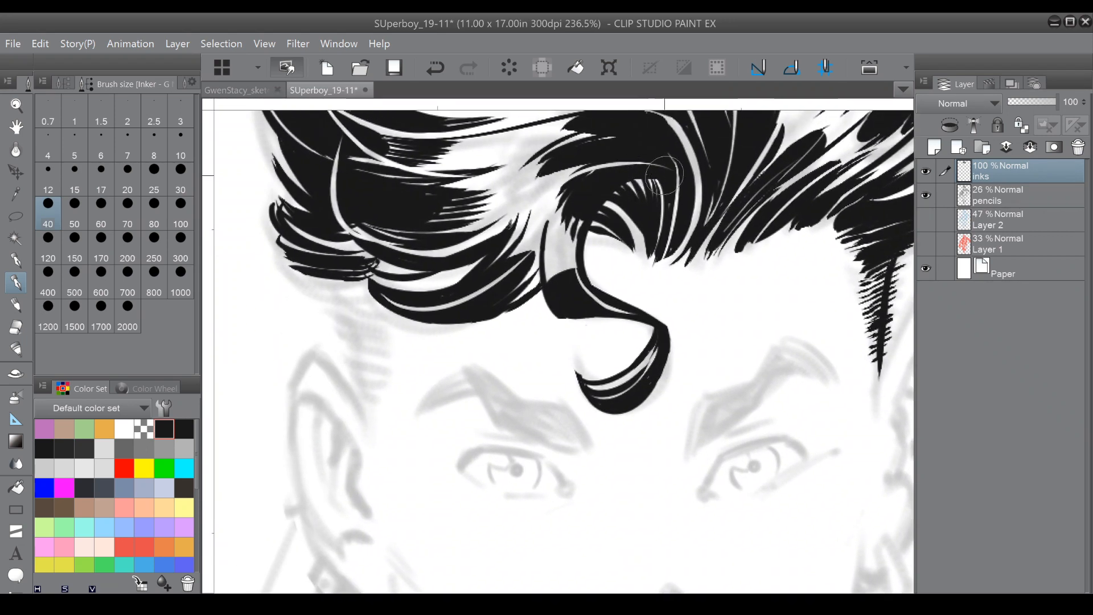
mouse_move(339, 288)
mouse_down()
mouse_move(354, 376)
mouse_move(334, 281)
mouse_move(354, 391)
mouse_up()
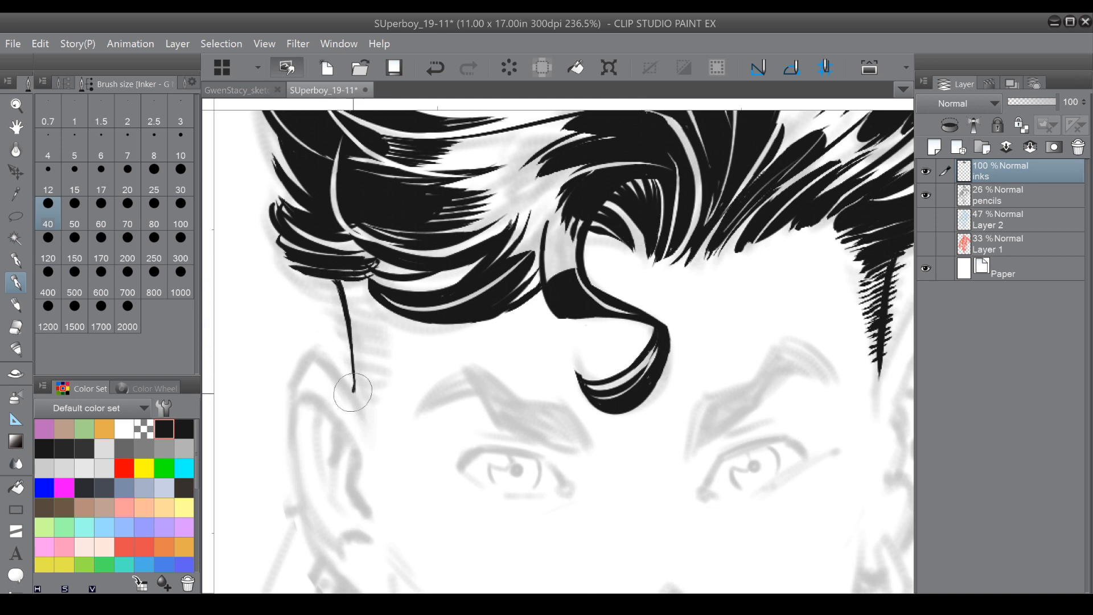
key(shift+space)
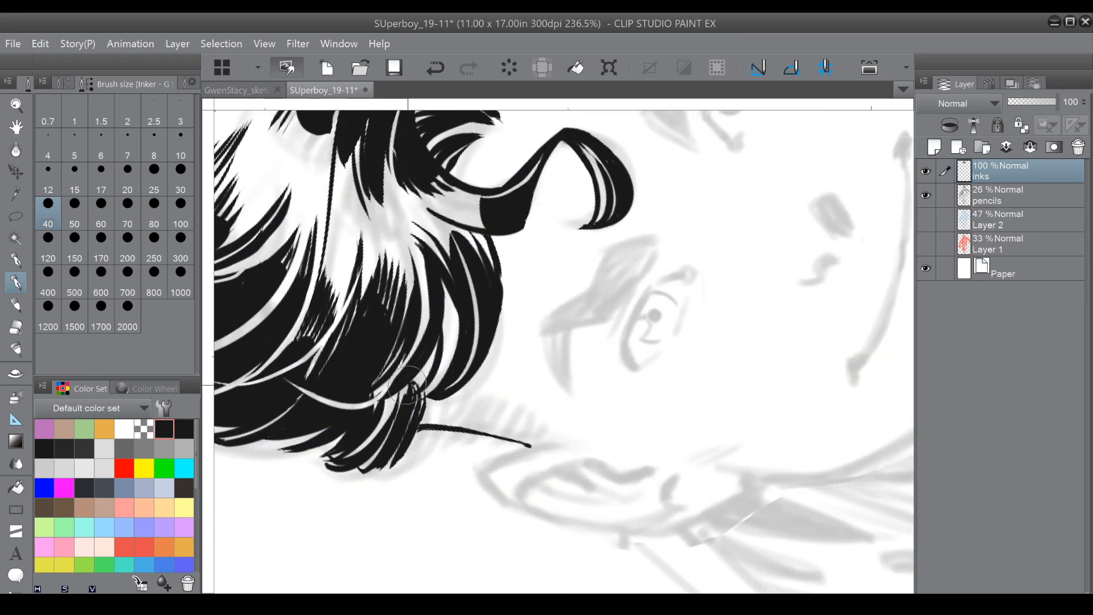
drag(432, 399, 421, 433)
drag(433, 403, 429, 436)
drag(440, 405, 441, 438)
mouse_move(453, 409)
mouse_down()
mouse_move(447, 439)
mouse_move(468, 436)
mouse_up()
drag(479, 407, 476, 437)
drag(487, 409, 484, 440)
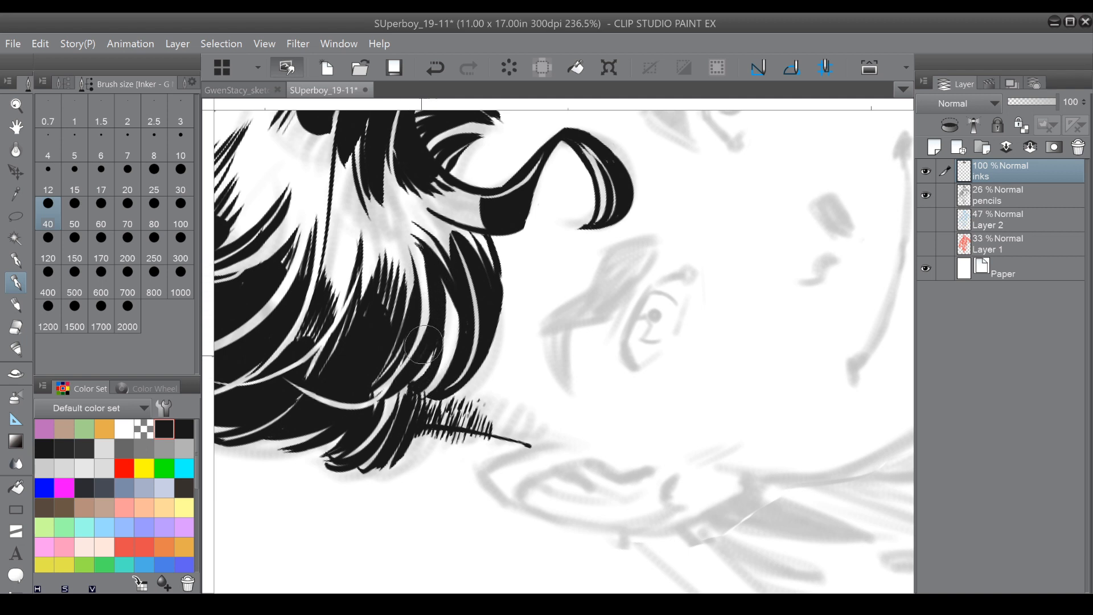
Add fine black strands to the locks above the left sideburn and extend the sideburn hatching toward the ear.
drag(428, 298, 419, 343)
drag(421, 300, 413, 279)
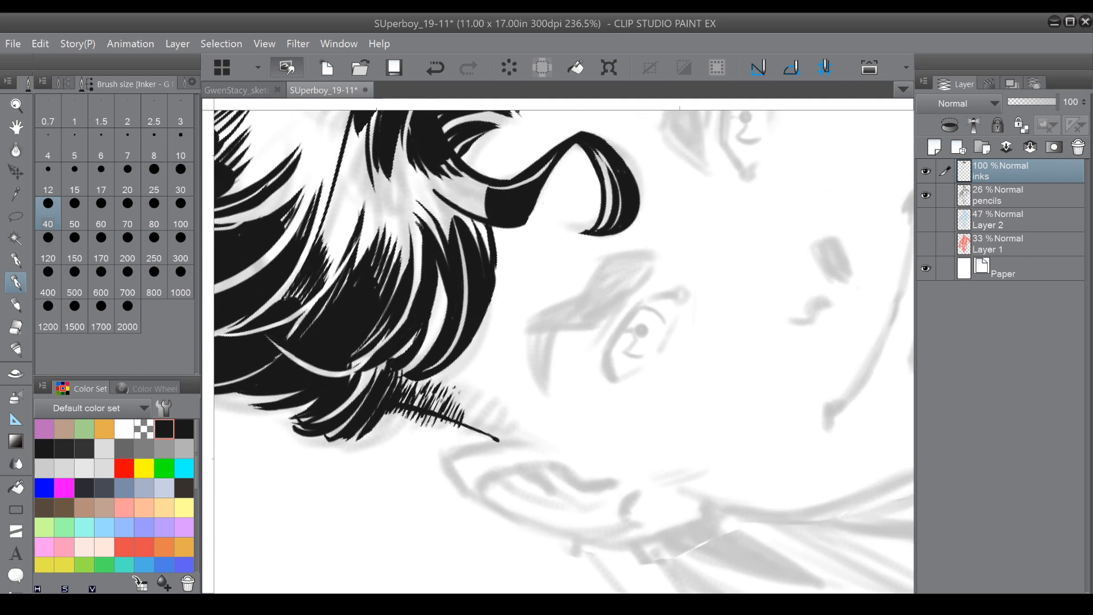
mouse_move(436, 405)
mouse_down()
mouse_move(471, 405)
mouse_move(471, 415)
mouse_move(482, 406)
mouse_move(471, 388)
mouse_move(488, 436)
mouse_move(504, 425)
mouse_move(451, 330)
mouse_move(445, 442)
mouse_move(387, 382)
mouse_up()
Ink the front edge of the left ear and its inner folds, with solid black shadow shapes inside.
drag(347, 330, 390, 429)
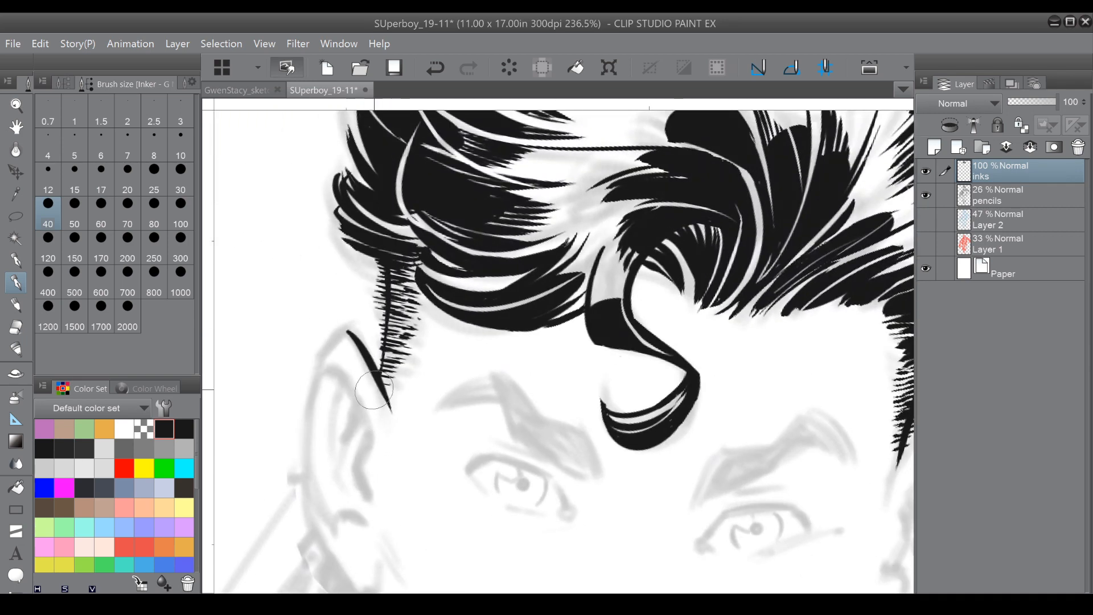
mouse_move(330, 371)
mouse_down()
mouse_move(367, 439)
mouse_move(357, 485)
mouse_move(370, 513)
mouse_move(343, 523)
mouse_move(376, 521)
mouse_up()
mouse_move(352, 459)
mouse_down()
mouse_move(357, 477)
mouse_move(357, 459)
mouse_move(340, 481)
mouse_up()
mouse_move(344, 399)
mouse_down()
mouse_move(357, 420)
mouse_move(353, 408)
mouse_move(322, 444)
mouse_move(346, 485)
mouse_move(325, 446)
mouse_up()
mouse_move(385, 342)
mouse_down()
mouse_move(416, 261)
mouse_move(364, 390)
mouse_up()
Ink additional black strands along the outer edge of the left-side hair and within the locks above the ear.
mouse_move(445, 290)
mouse_down()
mouse_move(440, 311)
mouse_move(437, 281)
mouse_move(451, 318)
mouse_move(485, 339)
mouse_move(453, 342)
mouse_move(512, 374)
mouse_move(499, 362)
mouse_move(495, 379)
mouse_move(527, 370)
mouse_up()
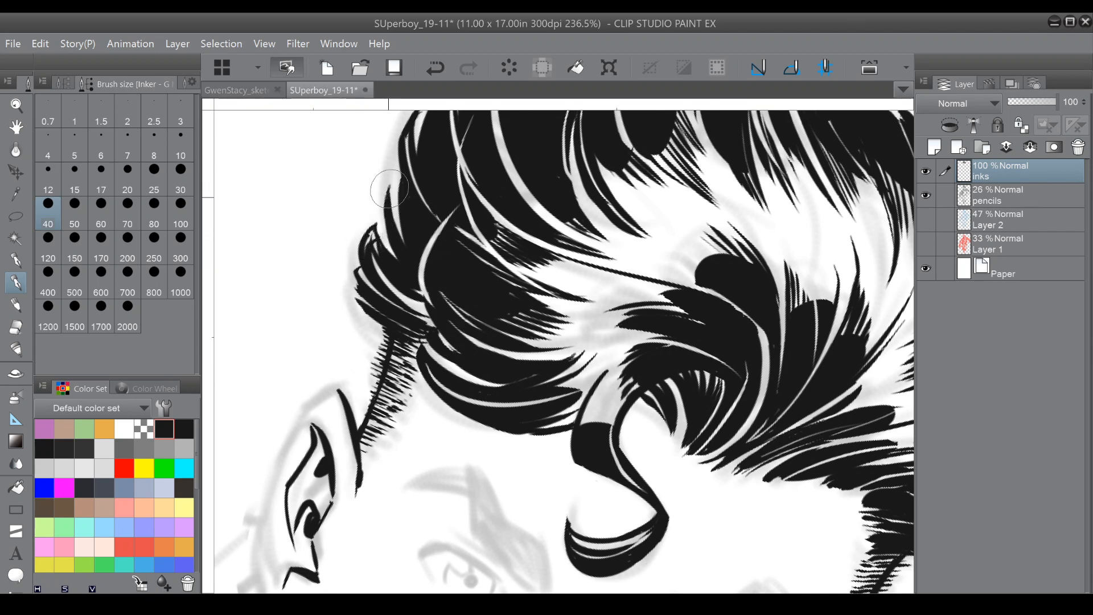
drag(369, 235, 366, 251)
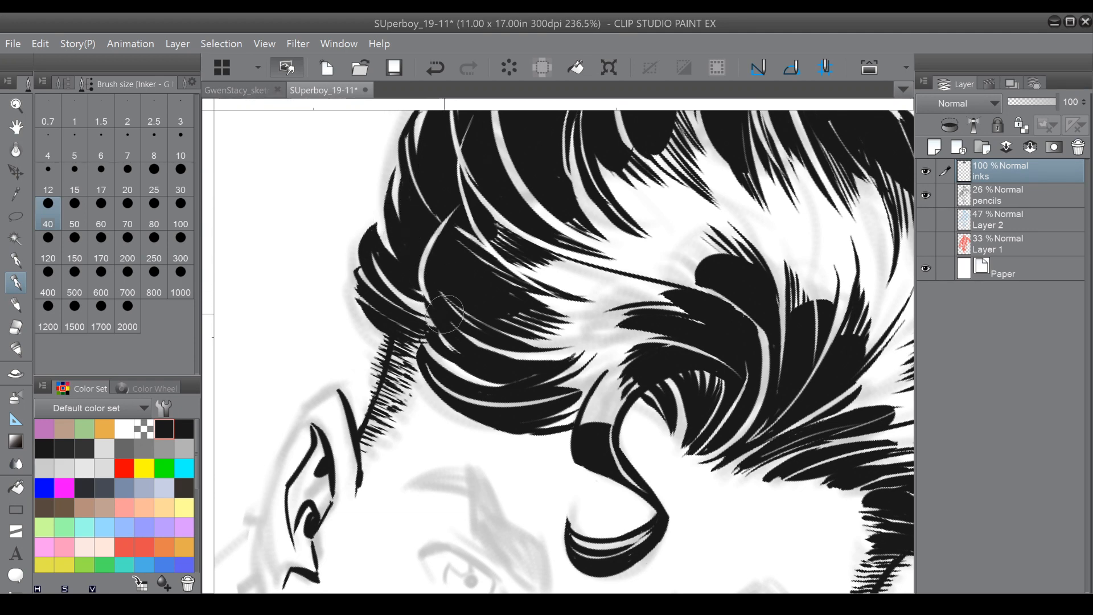
drag(443, 314, 450, 385)
drag(621, 374, 454, 311)
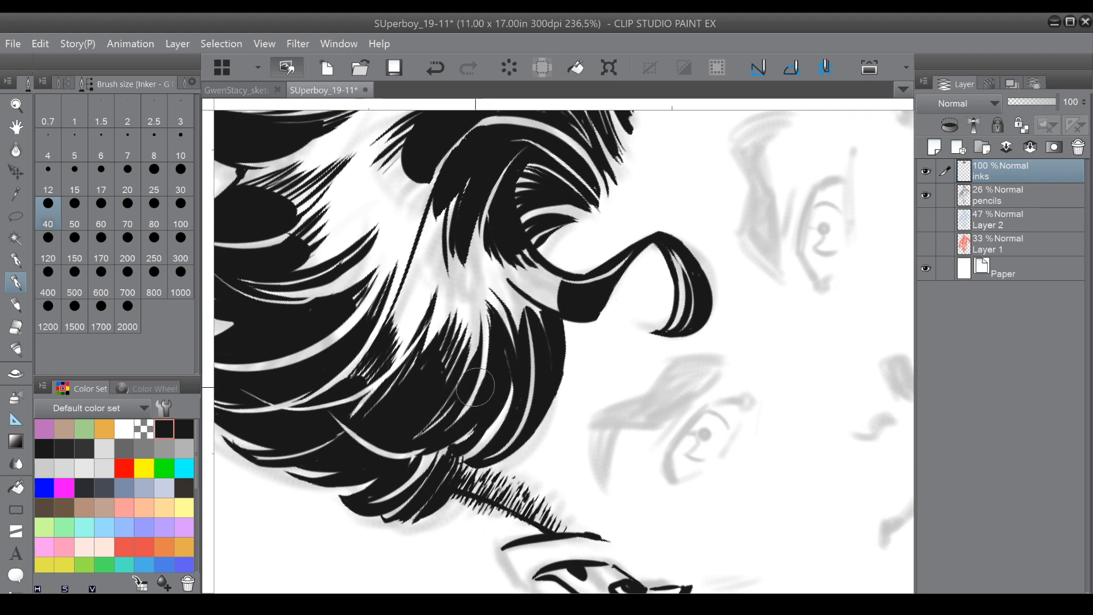
drag(473, 384, 484, 311)
drag(569, 433, 553, 304)
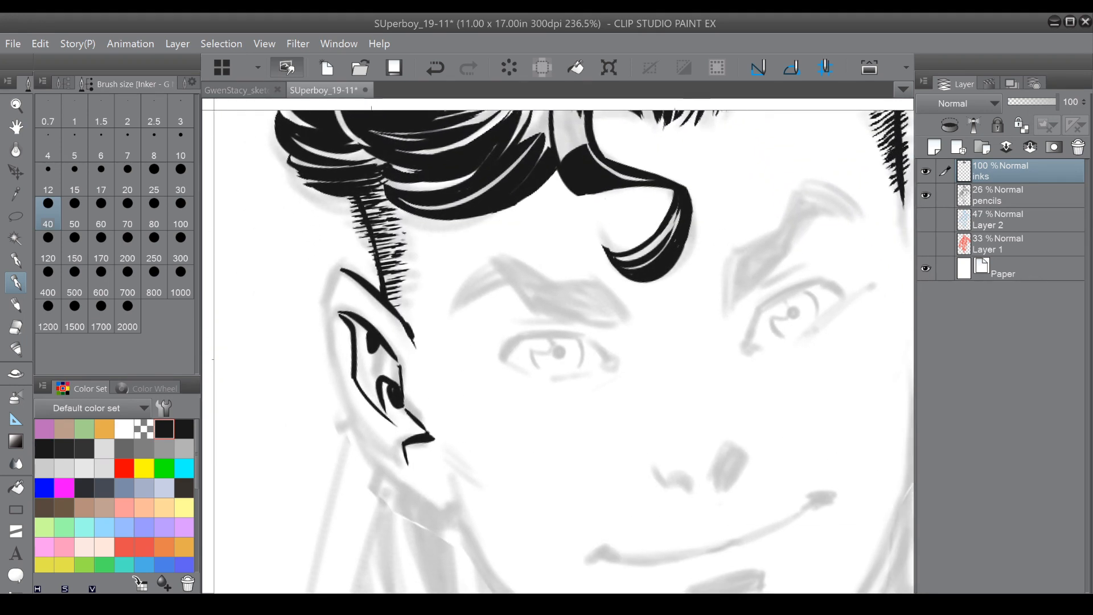
Ink the left ear's outer rim and pointed top, trim its front edge with the transparent colour, and thicken the rim in black.
drag(324, 313, 359, 443)
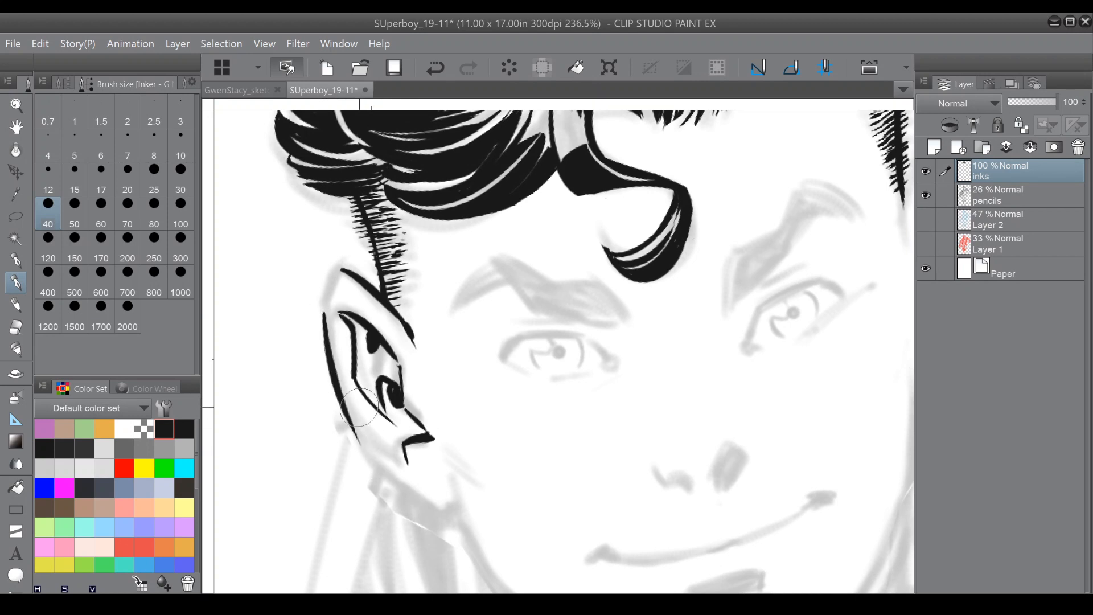
mouse_move(340, 313)
mouse_down()
mouse_move(336, 349)
mouse_move(343, 271)
mouse_up()
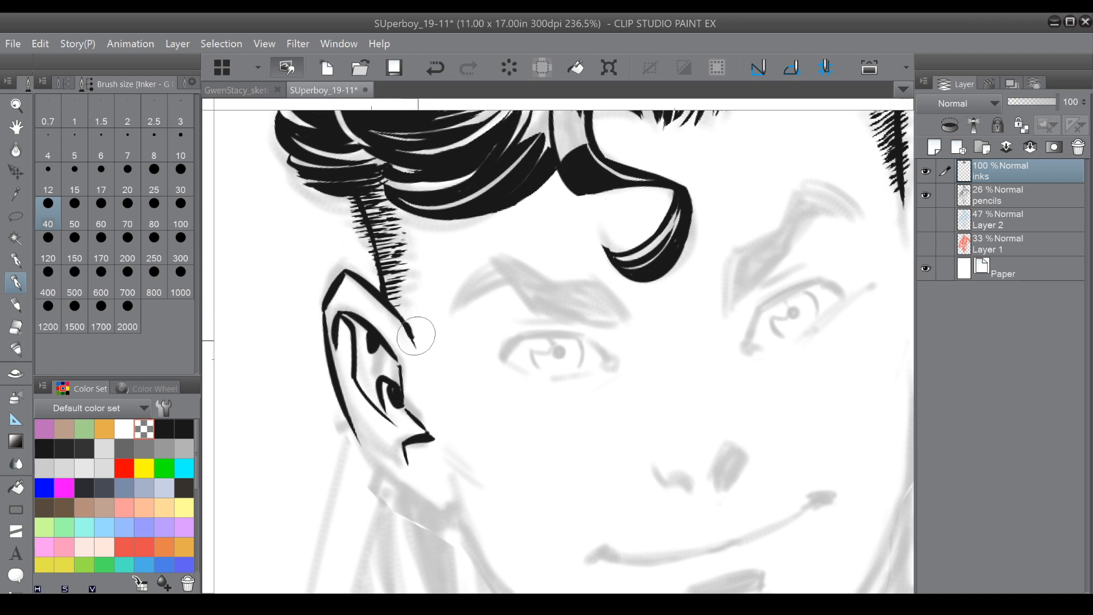
drag(413, 332, 417, 341)
click(164, 428)
mouse_move(324, 312)
mouse_down()
mouse_move(331, 377)
mouse_move(323, 322)
mouse_move(361, 451)
mouse_up()
drag(334, 329, 367, 436)
Thicken the left ear's inner fold lines and shadow shapes in black.
scroll(370, 399, down, 3)
drag(341, 346, 399, 406)
drag(365, 365, 401, 401)
drag(350, 348, 393, 387)
drag(382, 336, 390, 348)
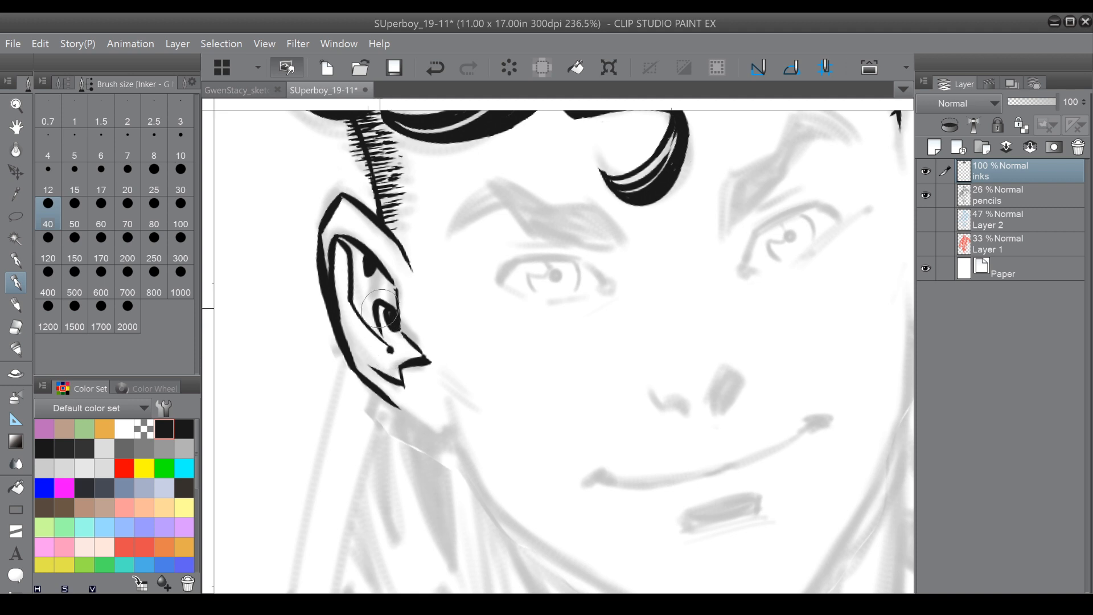
drag(352, 242, 336, 246)
Ink the left earlobe and the start of the jawline below it, touching up the inner ear shadow.
mouse_move(356, 367)
mouse_down()
mouse_move(408, 417)
mouse_move(388, 403)
mouse_move(441, 437)
mouse_move(380, 401)
mouse_move(447, 442)
mouse_up()
drag(451, 399, 484, 492)
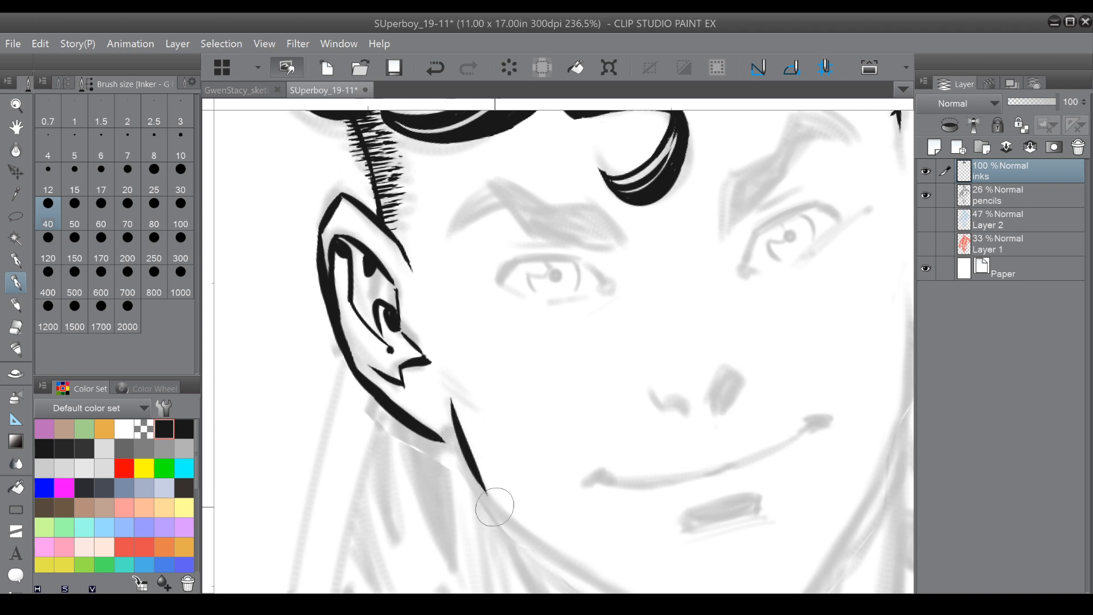
mouse_move(438, 438)
mouse_down()
mouse_move(447, 423)
mouse_move(437, 435)
mouse_move(456, 434)
mouse_up()
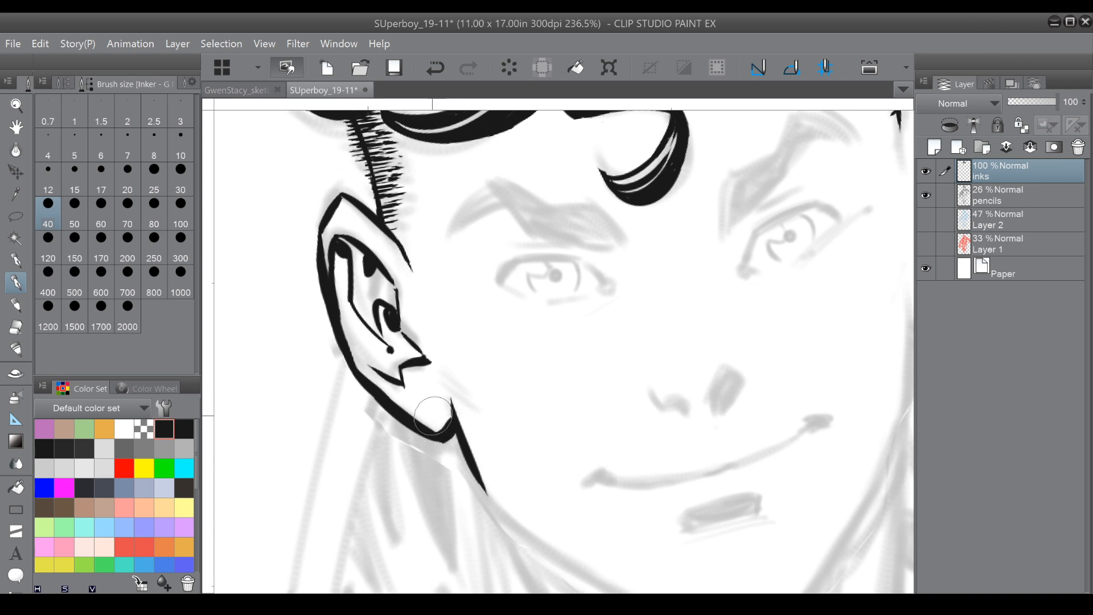
drag(392, 289, 396, 293)
Refine the left ear's outer rim by trimming it with the transparent colour and redrawing it in black down to the lobe.
scroll(545, 330, down, 3)
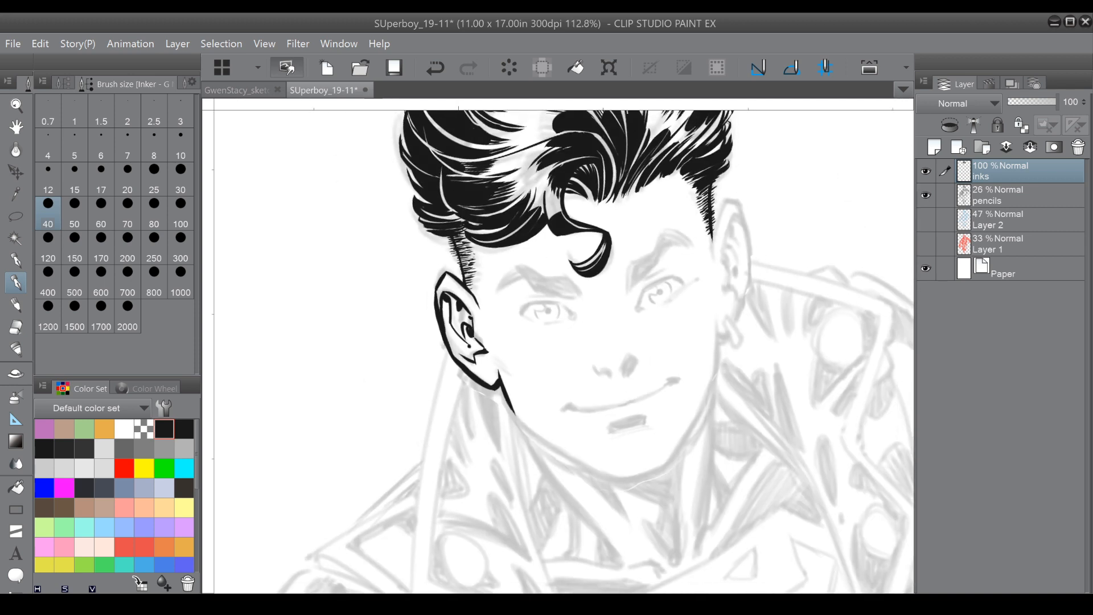
drag(550, 305, 493, 336)
click(151, 422)
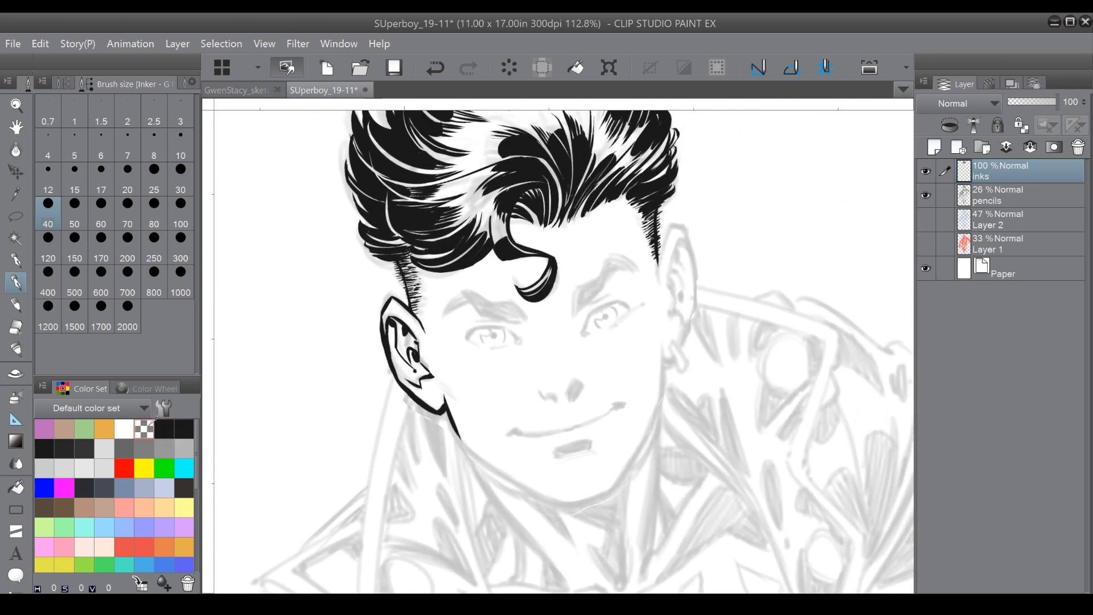
drag(381, 318, 396, 358)
click(163, 428)
drag(378, 316, 390, 367)
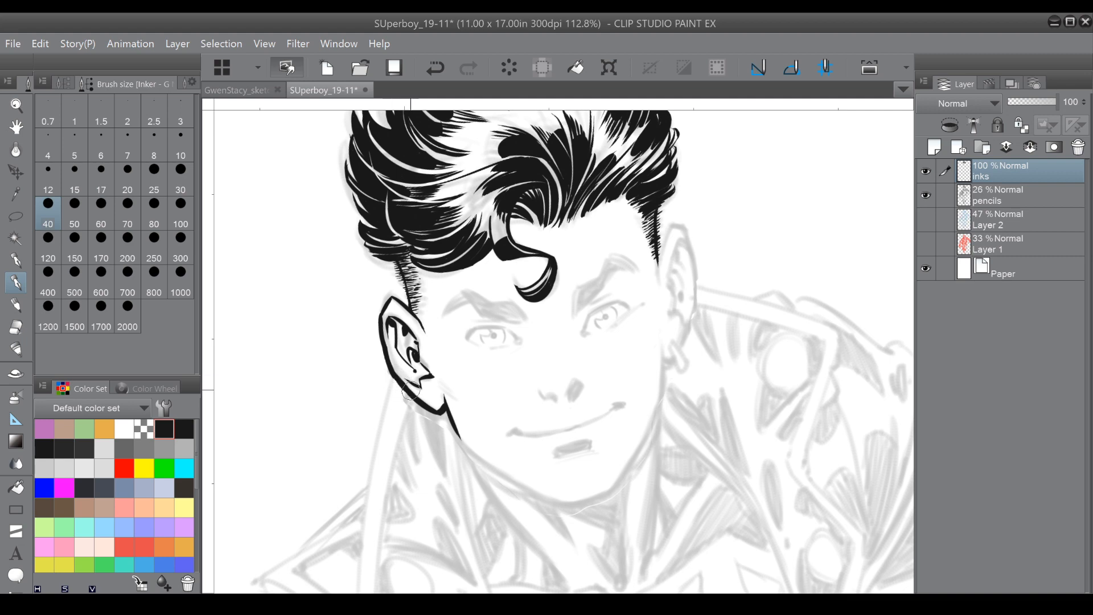
mouse_move(420, 409)
mouse_down()
mouse_move(248, 449)
mouse_move(347, 417)
mouse_move(583, 503)
mouse_move(560, 436)
mouse_up()
drag(426, 390, 441, 411)
Carve fine transparent highlights into the black locks on the left side and crown, undoing the last stroke.
mouse_move(442, 398)
mouse_down()
mouse_move(446, 414)
mouse_move(460, 413)
mouse_move(385, 315)
mouse_move(370, 387)
mouse_move(330, 313)
mouse_move(345, 376)
mouse_up()
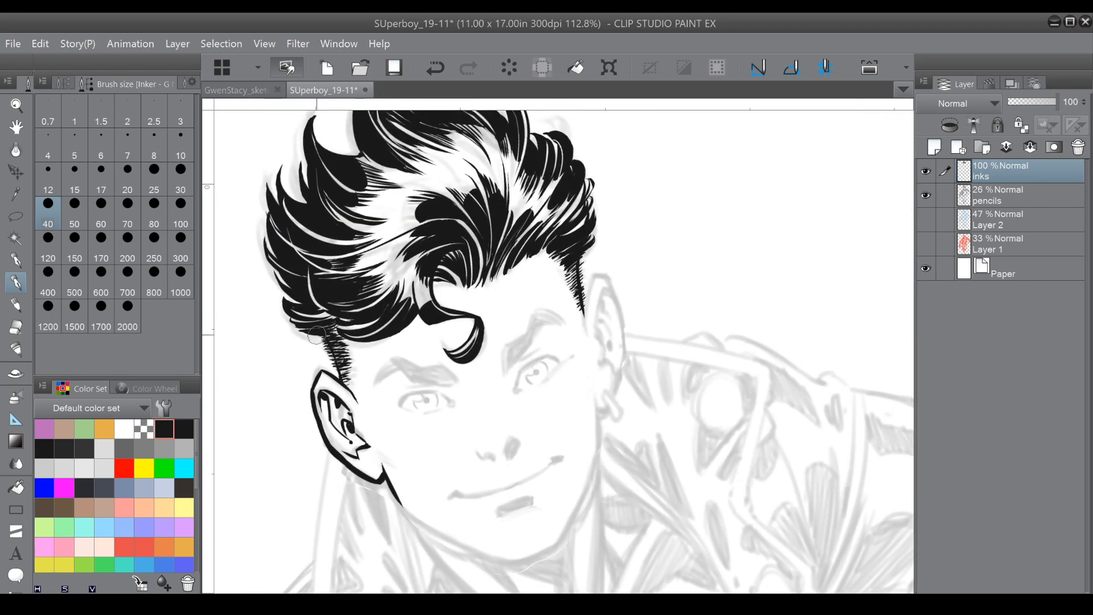
drag(470, 279, 481, 283)
click(147, 424)
mouse_move(299, 262)
mouse_down()
mouse_move(387, 262)
mouse_move(300, 309)
mouse_up()
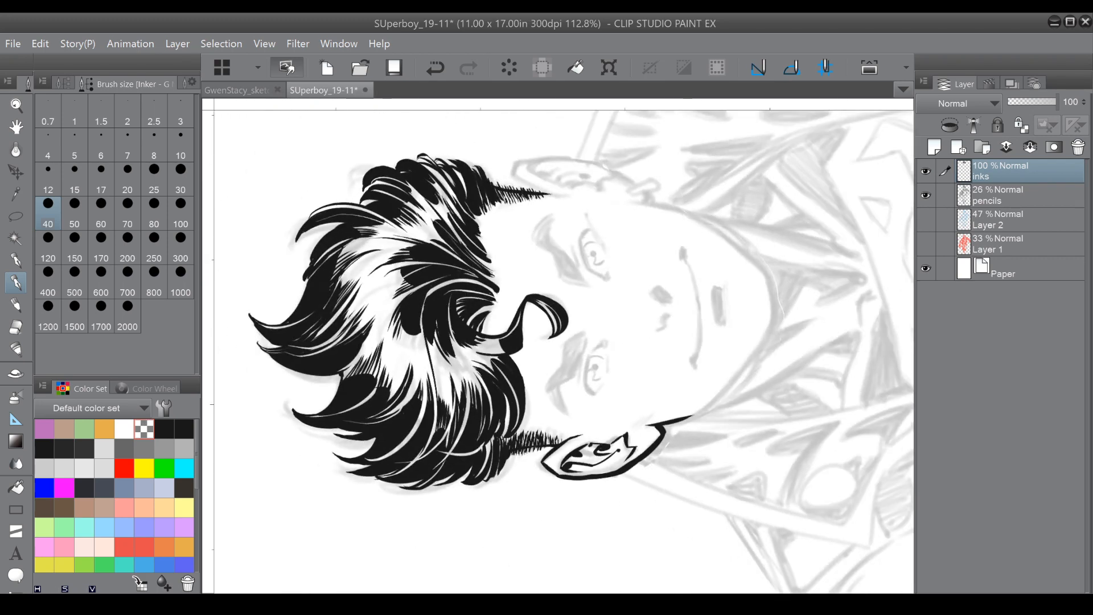
scroll(470, 302, up, 1)
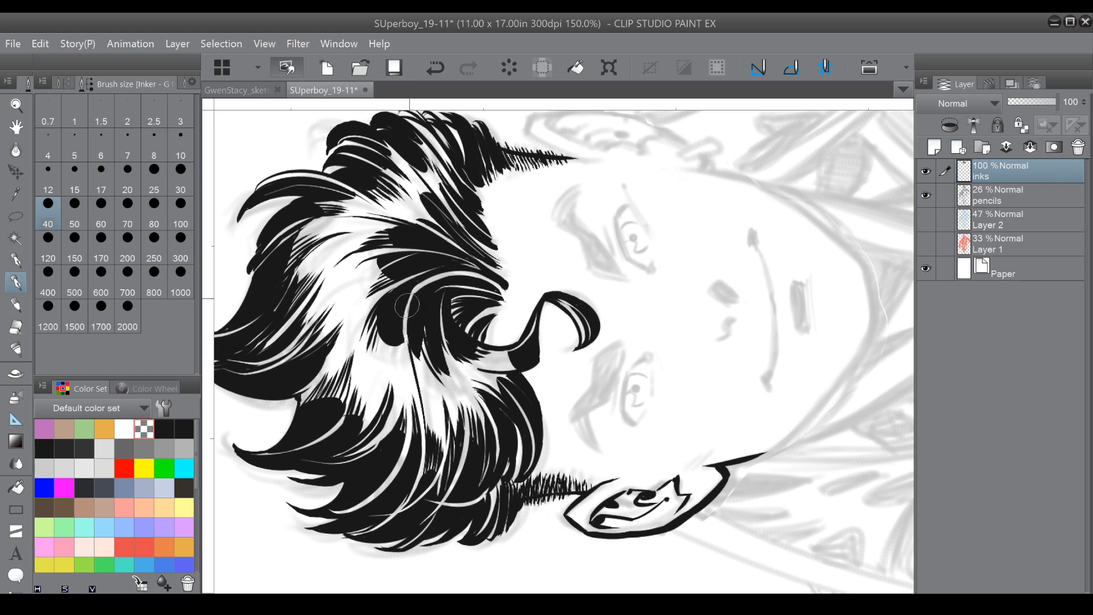
drag(403, 303, 388, 357)
drag(416, 299, 559, 348)
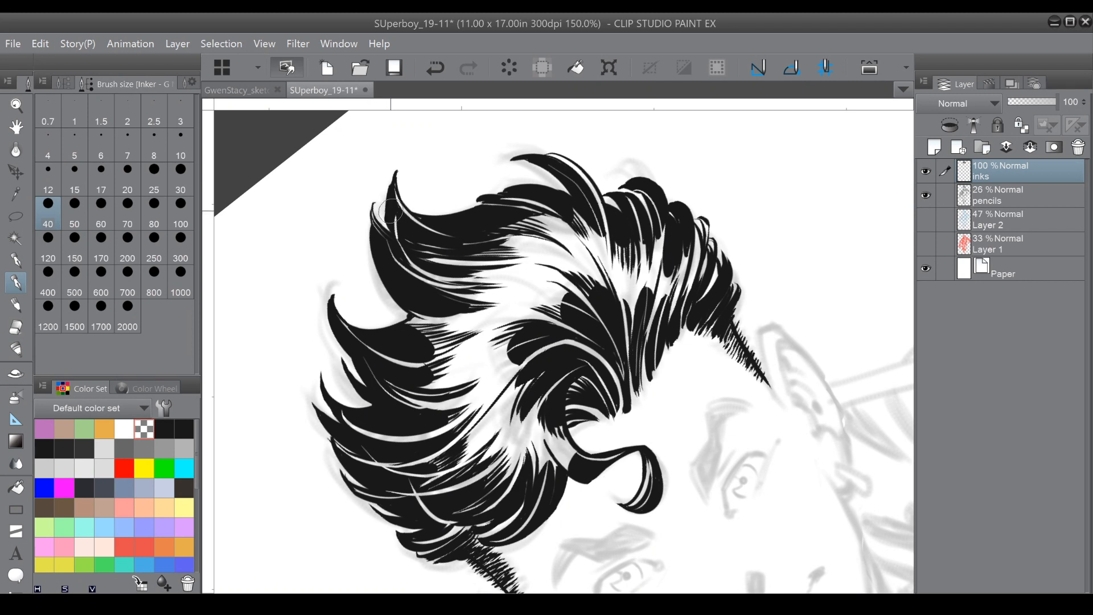
click(434, 69)
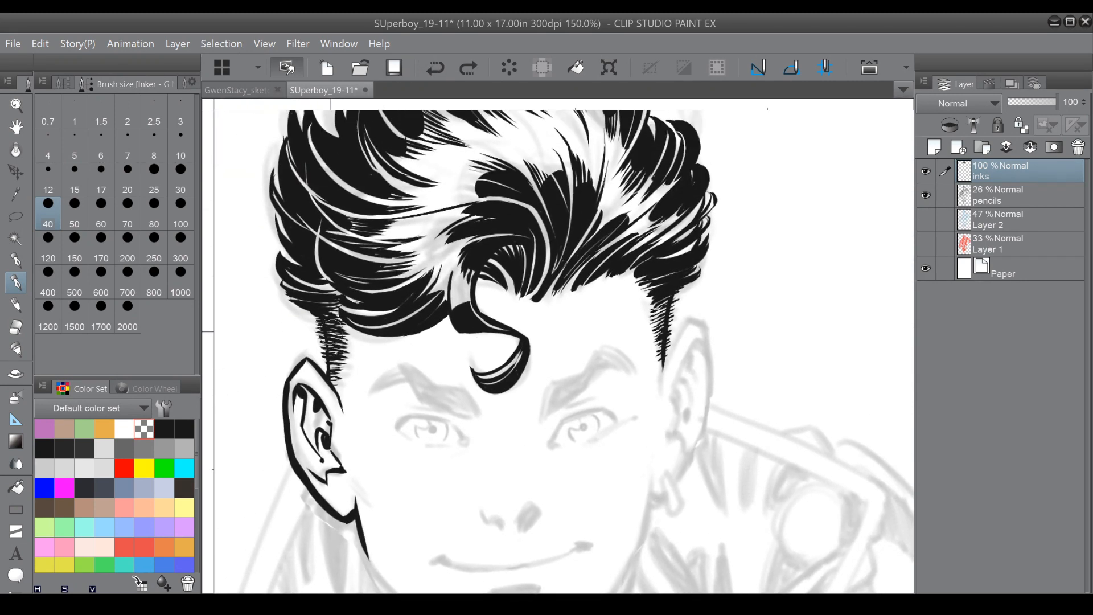
Ink the right ear's outer contour in black from its top to the lobe and outline the small earring.
mouse_move(334, 325)
mouse_down()
mouse_move(340, 333)
mouse_move(324, 321)
mouse_move(318, 331)
mouse_move(337, 380)
mouse_move(330, 336)
mouse_move(333, 379)
mouse_move(324, 311)
mouse_move(383, 361)
mouse_move(399, 407)
mouse_move(421, 415)
mouse_move(424, 383)
mouse_move(410, 424)
mouse_move(428, 415)
mouse_move(450, 427)
mouse_up()
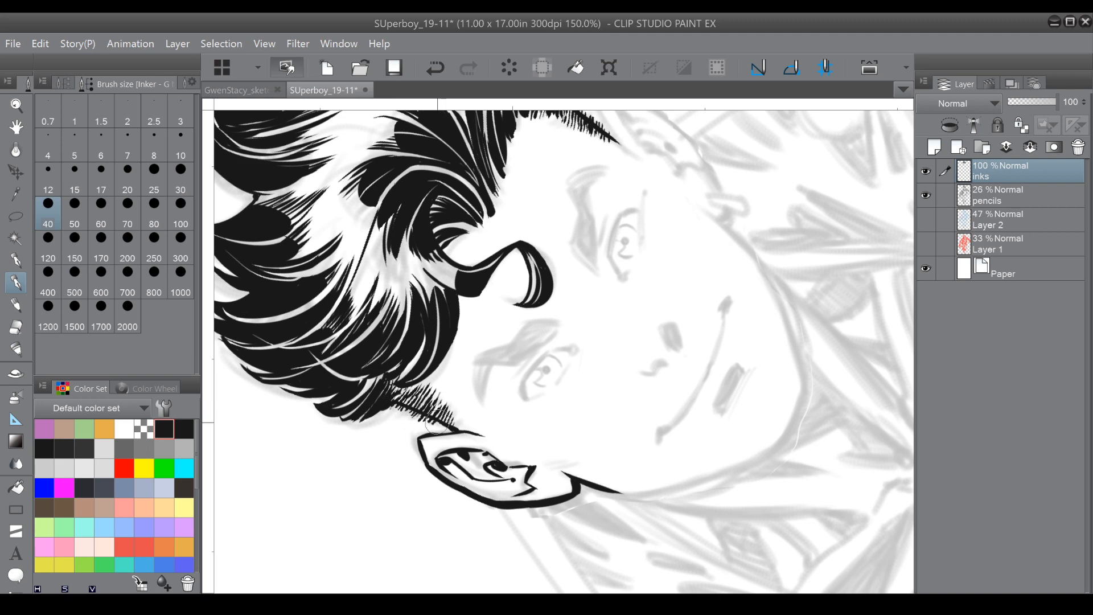
drag(441, 423, 311, 416)
mouse_move(501, 297)
mouse_down()
mouse_move(488, 320)
mouse_move(511, 286)
mouse_move(527, 298)
mouse_up()
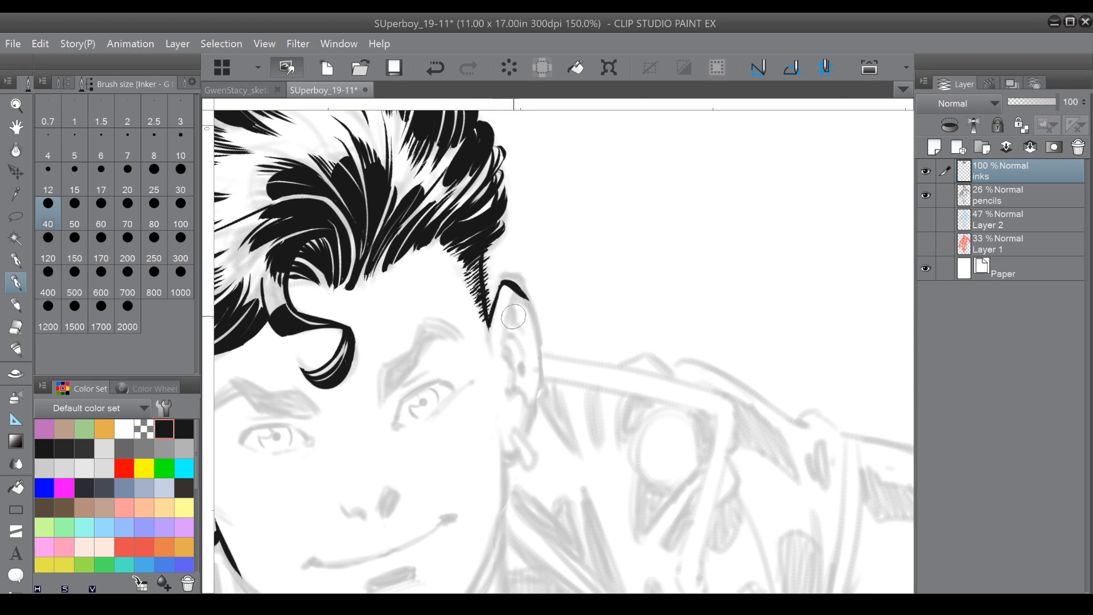
mouse_move(525, 299)
mouse_down()
mouse_move(541, 360)
mouse_move(534, 411)
mouse_up()
drag(539, 373, 526, 435)
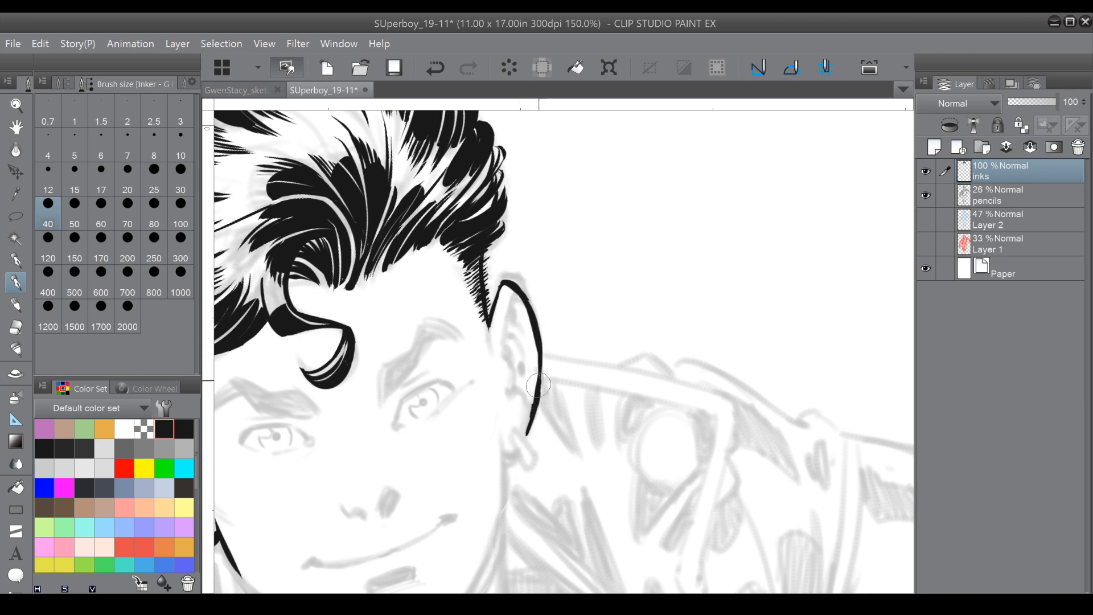
mouse_move(539, 376)
mouse_down()
mouse_move(516, 452)
mouse_move(514, 437)
mouse_move(533, 454)
mouse_up()
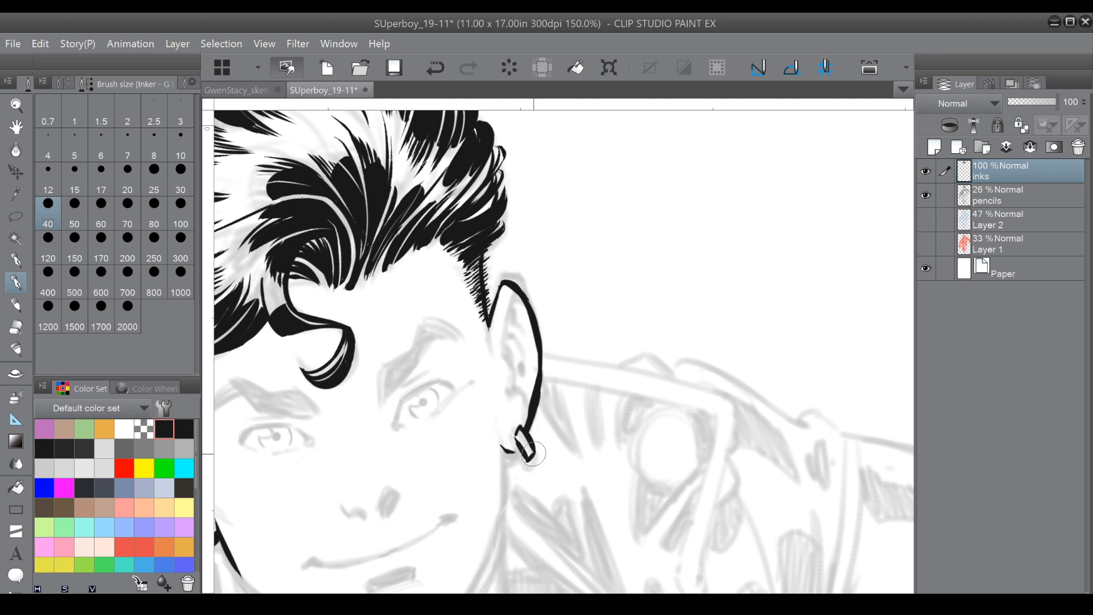
Trim the right ear's rim with the transparent colour and finish the lobe and earring lines in black.
click(151, 422)
drag(544, 383, 540, 406)
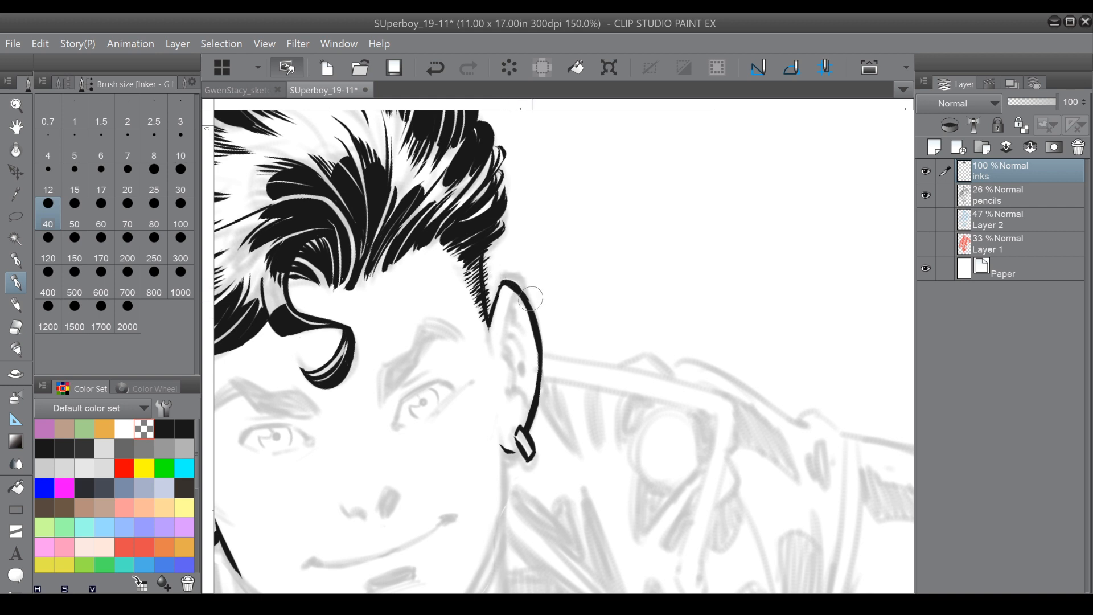
drag(518, 311, 534, 345)
click(166, 427)
drag(499, 448, 523, 459)
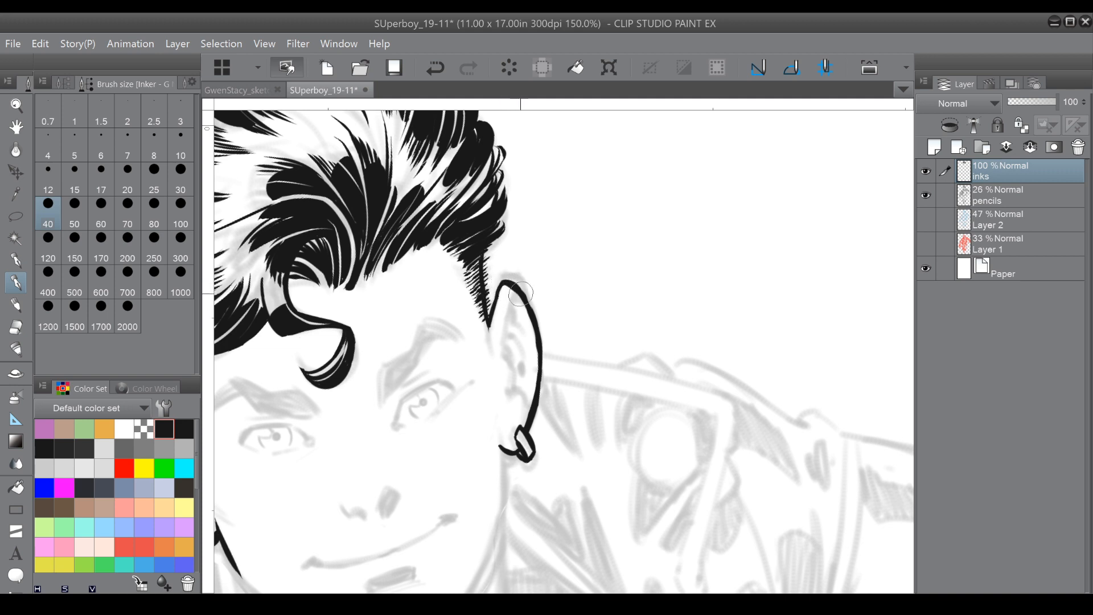
Ink the right ear's inner folds in black and fill the small shadow shapes around the ear opening.
drag(514, 294, 501, 346)
drag(516, 299, 522, 303)
drag(499, 357, 509, 364)
mouse_move(512, 368)
mouse_down()
mouse_move(507, 392)
mouse_move(522, 413)
mouse_move(530, 386)
mouse_move(522, 411)
mouse_up()
mouse_move(510, 363)
mouse_down()
mouse_move(513, 378)
mouse_move(516, 353)
mouse_move(522, 366)
mouse_move(513, 378)
mouse_move(505, 372)
mouse_up()
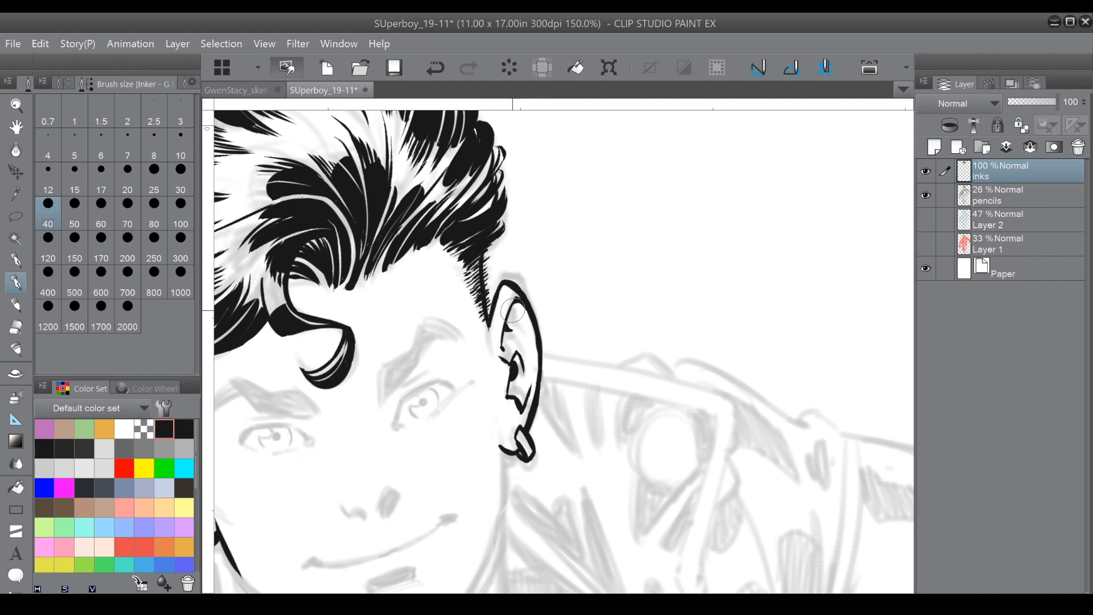
drag(514, 309, 530, 353)
drag(504, 347, 501, 351)
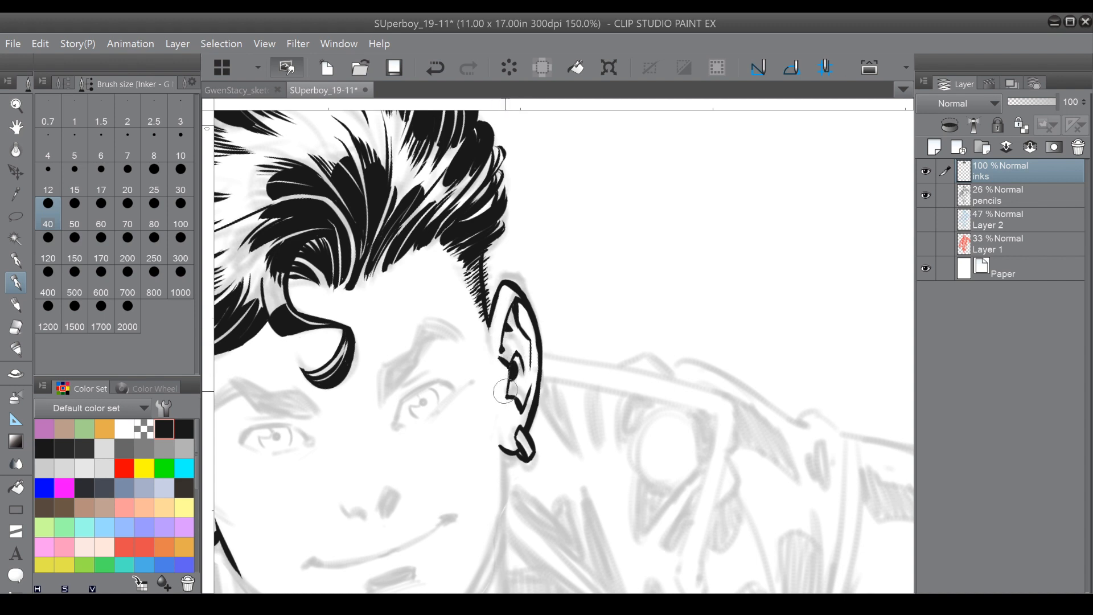
mouse_move(499, 391)
mouse_down()
mouse_move(544, 311)
mouse_move(588, 319)
mouse_move(583, 345)
mouse_move(541, 326)
mouse_up()
Touch up the top of the right ear in black and trim the contours of both ears with the transparent colour.
scroll(563, 336, down, 2)
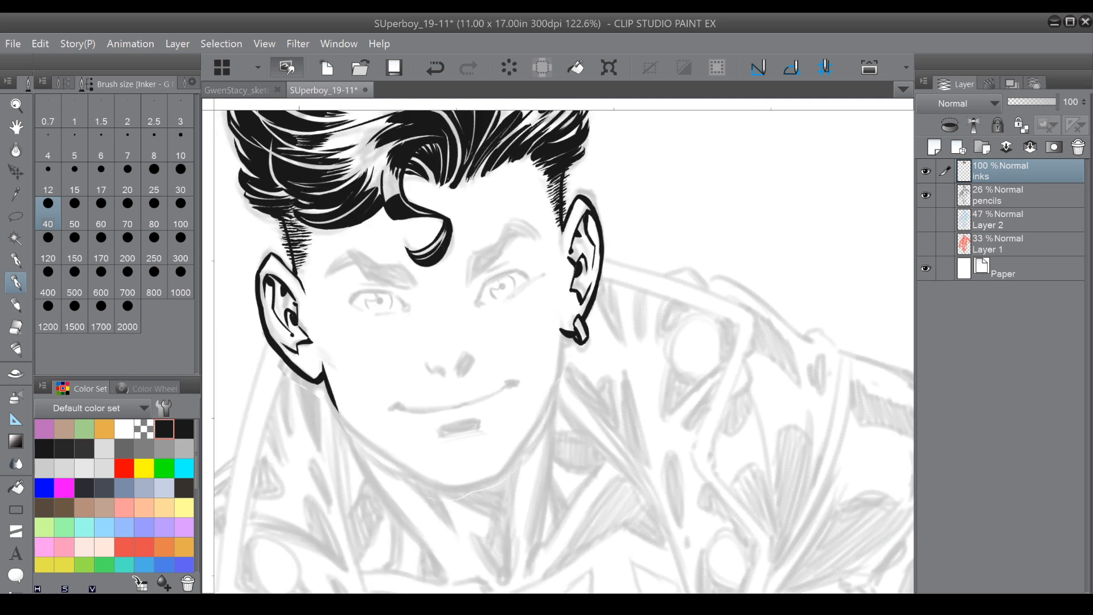
drag(584, 197, 589, 201)
click(144, 429)
drag(260, 286, 269, 329)
mouse_move(294, 364)
mouse_down()
mouse_move(220, 439)
mouse_move(284, 368)
mouse_up()
drag(504, 298, 516, 336)
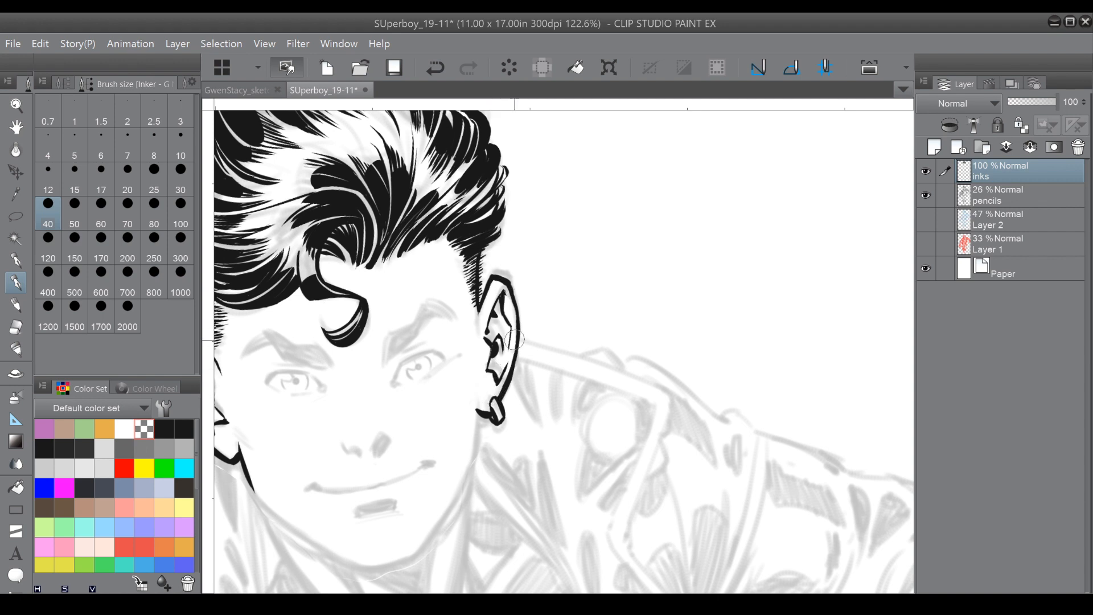
Ink the left jawline in black from below the ear around the chin, and start the right jawline below the earring.
drag(489, 360, 589, 312)
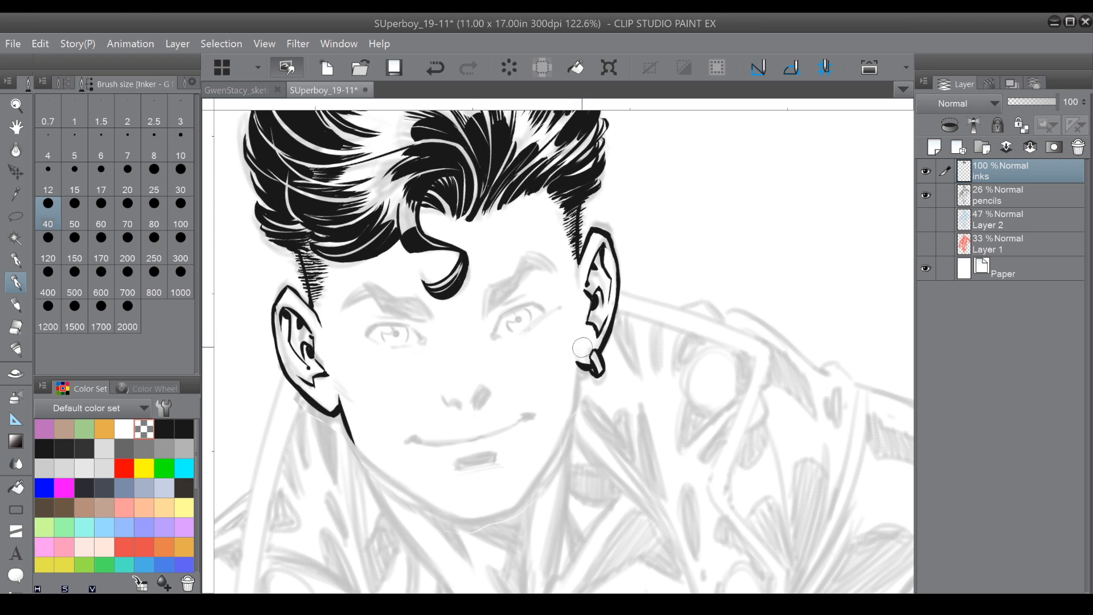
click(164, 428)
drag(577, 354, 565, 415)
mouse_move(349, 436)
mouse_down()
mouse_move(390, 480)
mouse_move(473, 524)
mouse_up()
key(asciicircum)
key(asciicircum)
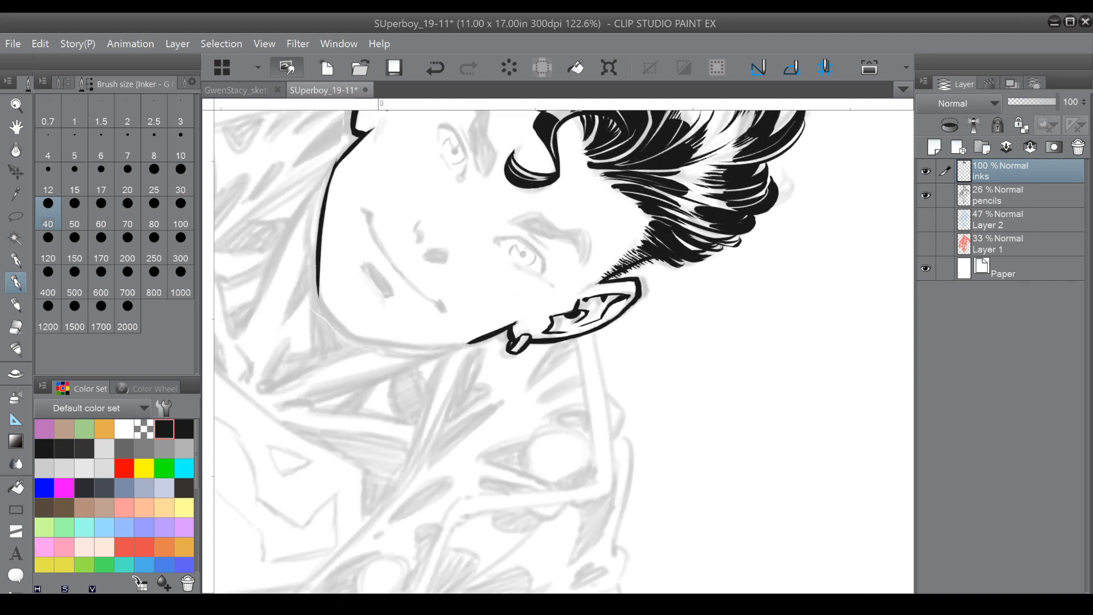
drag(317, 279, 350, 337)
Complete the right jawline between the chin and the earlobe, and thicken the left jaw just below the ear.
key(minus)
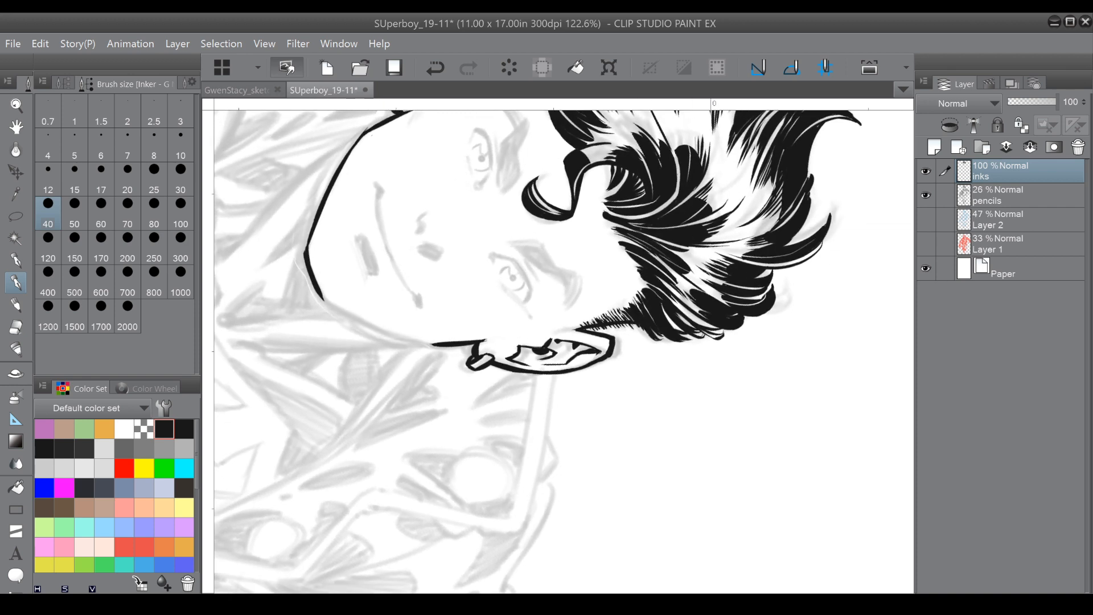
drag(317, 294, 441, 344)
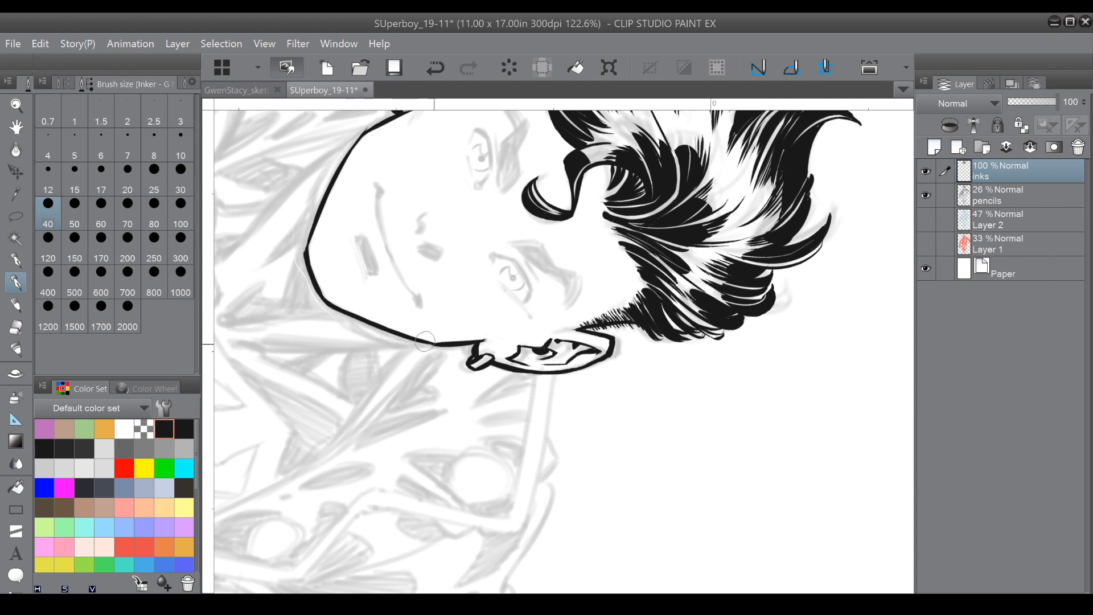
drag(328, 303, 425, 340)
mouse_move(383, 337)
mouse_down()
mouse_move(443, 414)
mouse_move(538, 415)
mouse_move(555, 401)
mouse_up()
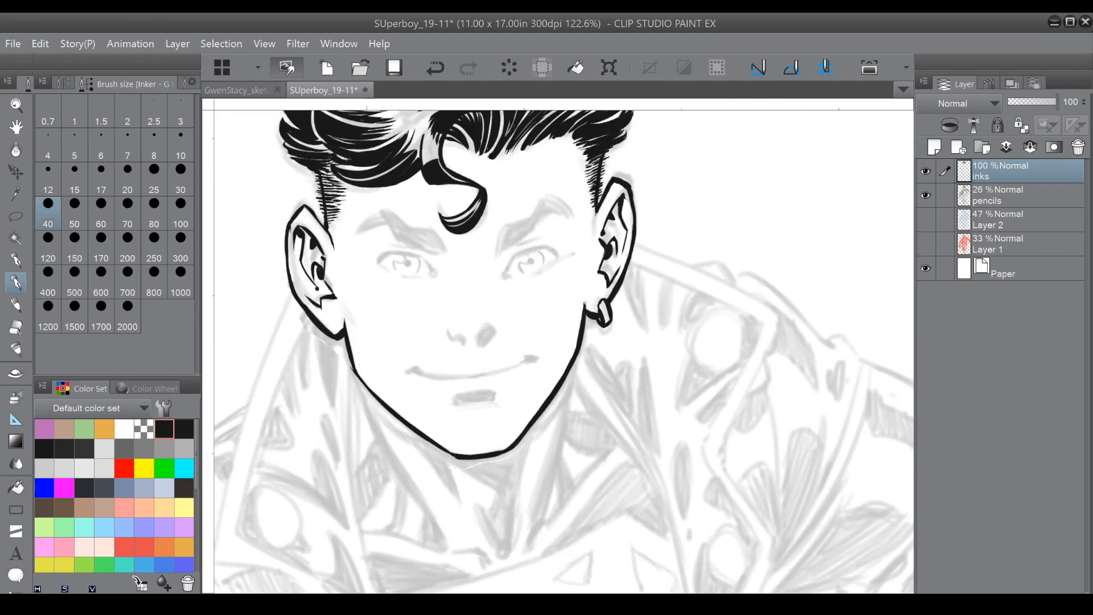
drag(346, 340, 359, 387)
drag(420, 458, 430, 531)
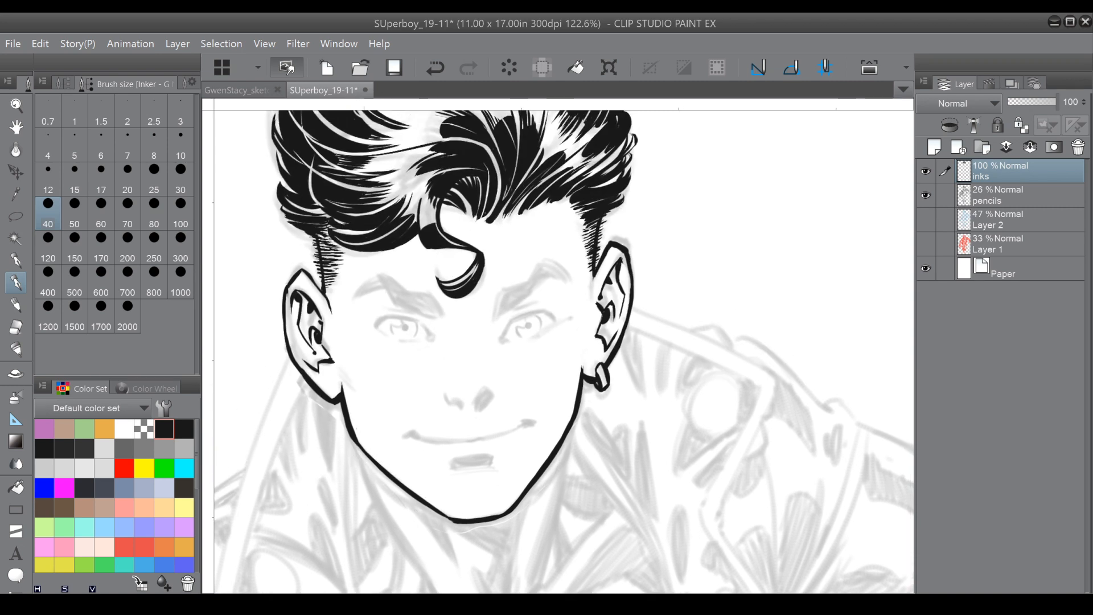
Ink both side contours of the neck below the jaw and the tapered collar lines beside them.
key(ctrl+minus)
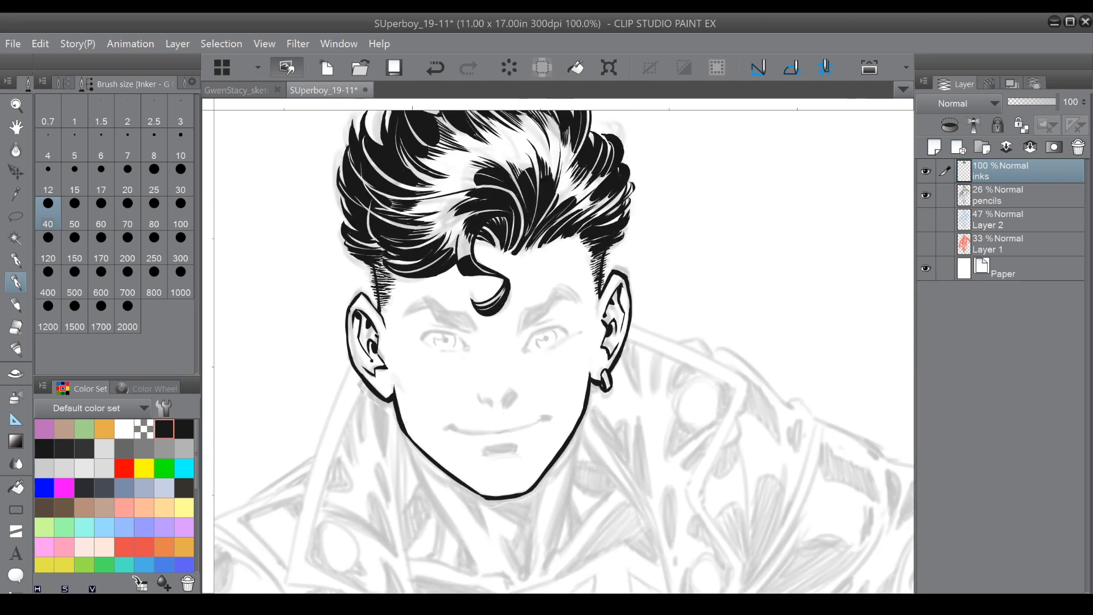
drag(395, 411, 433, 512)
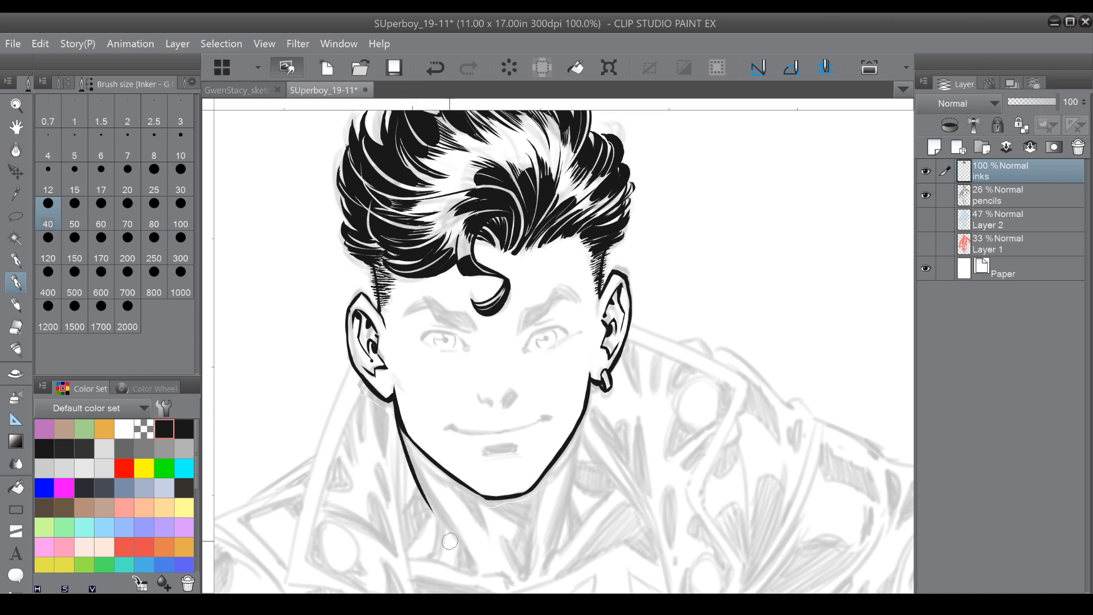
drag(544, 302, 527, 244)
drag(548, 336, 476, 307)
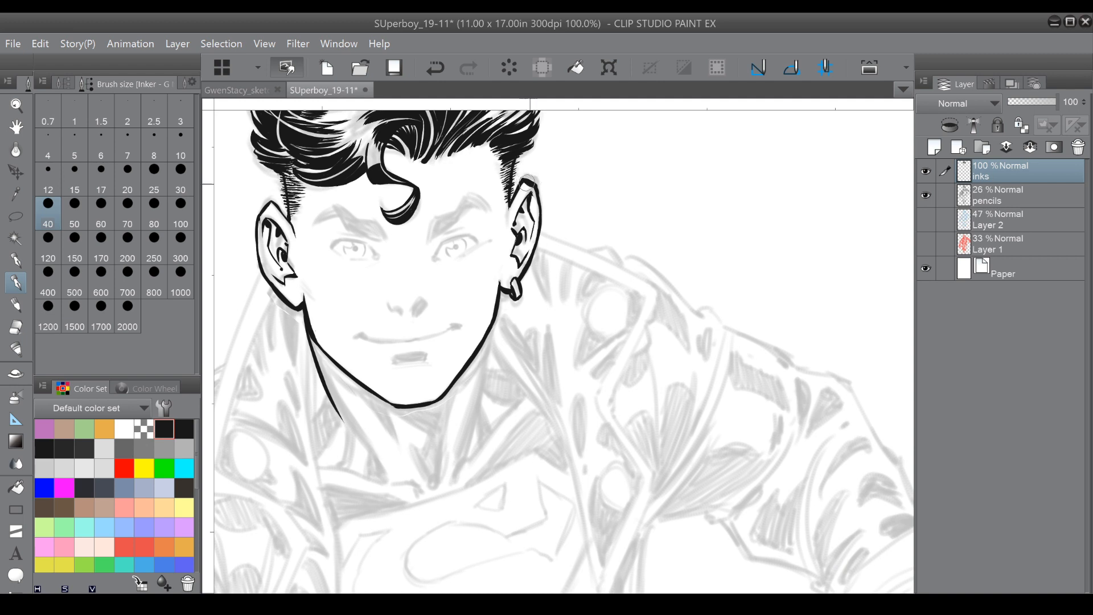
mouse_move(487, 370)
mouse_down()
mouse_move(494, 310)
mouse_move(468, 401)
mouse_up()
click(444, 67)
drag(470, 454, 478, 393)
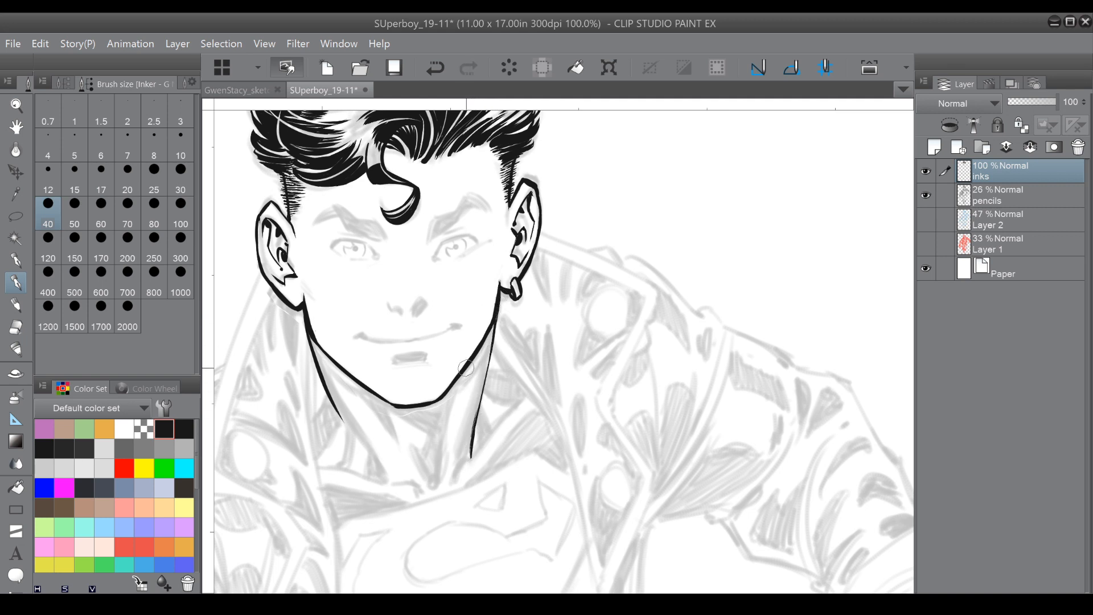
mouse_move(497, 338)
mouse_down()
mouse_move(559, 434)
mouse_move(573, 325)
mouse_up()
mouse_move(359, 287)
mouse_down()
mouse_move(371, 439)
mouse_move(402, 471)
mouse_up()
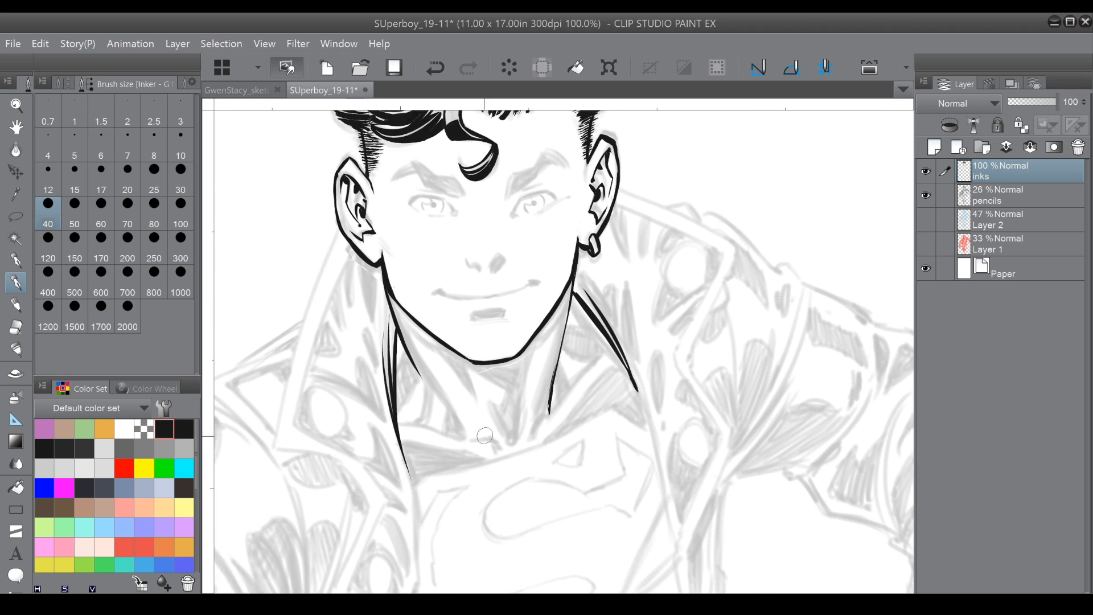
Ink the two parallel trim lines of the left jacket collar from below the ear down towards the collar point.
drag(275, 438, 289, 354)
click(434, 68)
mouse_move(274, 444)
mouse_down()
mouse_move(300, 279)
mouse_move(295, 345)
mouse_move(328, 247)
mouse_up()
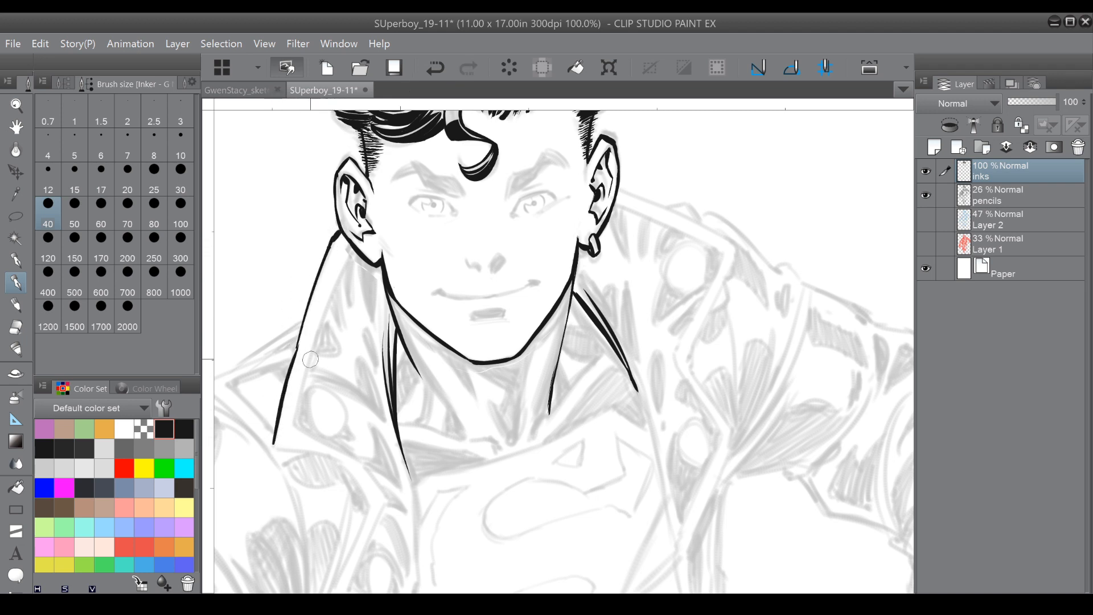
drag(299, 422, 356, 250)
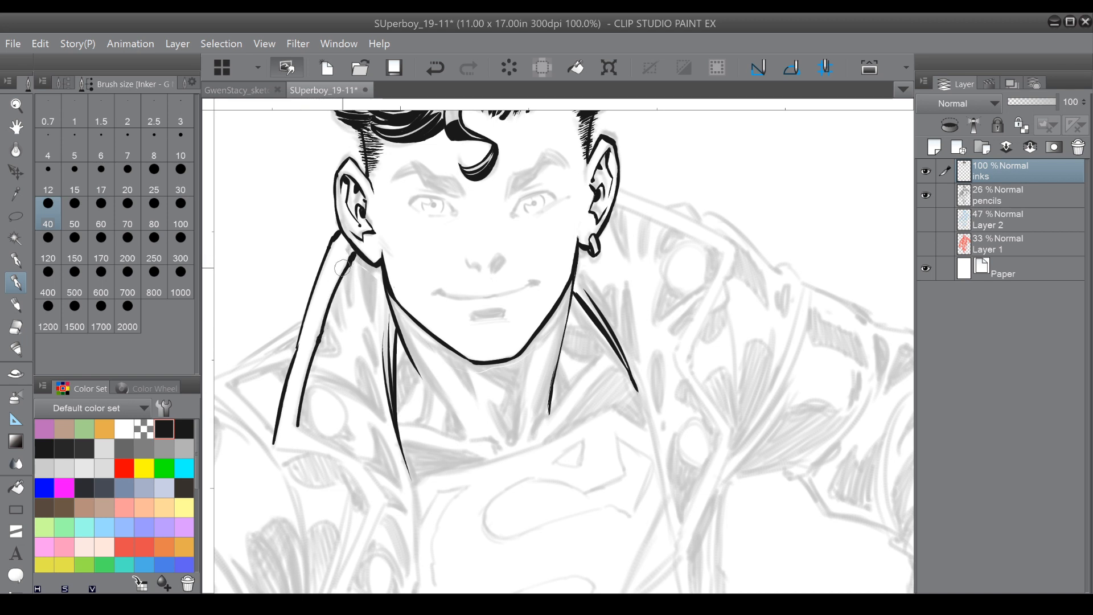
drag(326, 288, 359, 245)
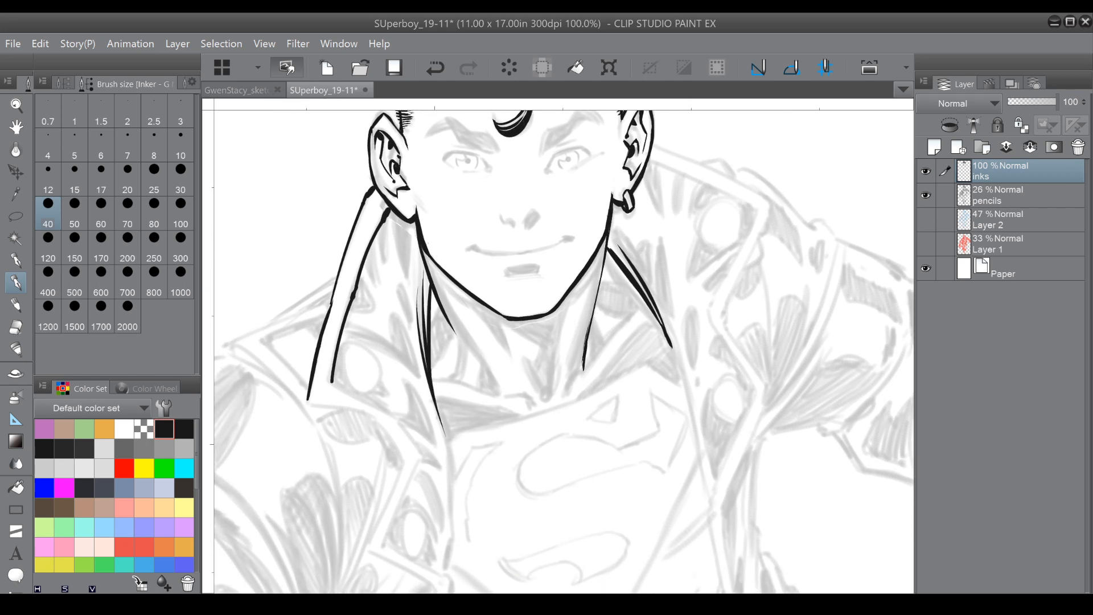
Ink the double trim line around the left collar point and along the collar's lower edge to the lapel notch.
mouse_move(330, 381)
mouse_down()
mouse_move(386, 409)
mouse_move(420, 451)
mouse_up()
drag(380, 411, 702, 428)
mouse_move(620, 387)
mouse_down()
mouse_move(638, 442)
mouse_move(687, 474)
mouse_up()
drag(640, 437, 689, 474)
mouse_move(723, 412)
mouse_down()
mouse_move(659, 464)
mouse_move(519, 490)
mouse_move(443, 432)
mouse_up()
drag(470, 192, 413, 331)
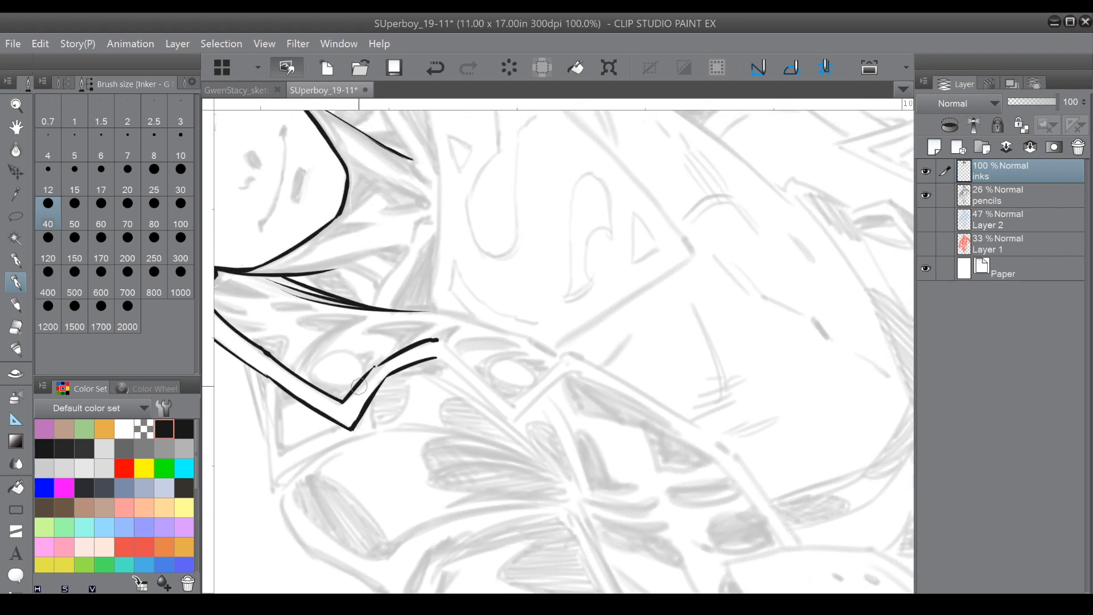
Continue the double trim line from the notch down to the lapel's lower point and back to its inner edge.
drag(443, 361, 508, 420)
drag(439, 341, 506, 402)
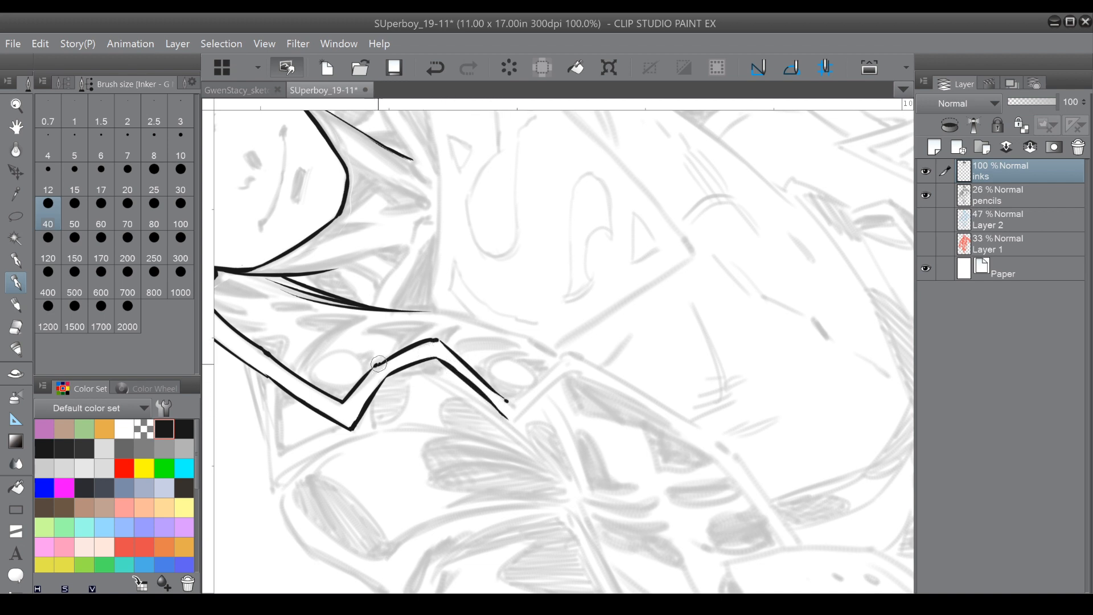
mouse_move(378, 371)
mouse_down()
mouse_move(375, 404)
mouse_move(348, 429)
mouse_up()
drag(510, 402, 559, 360)
drag(512, 423, 557, 373)
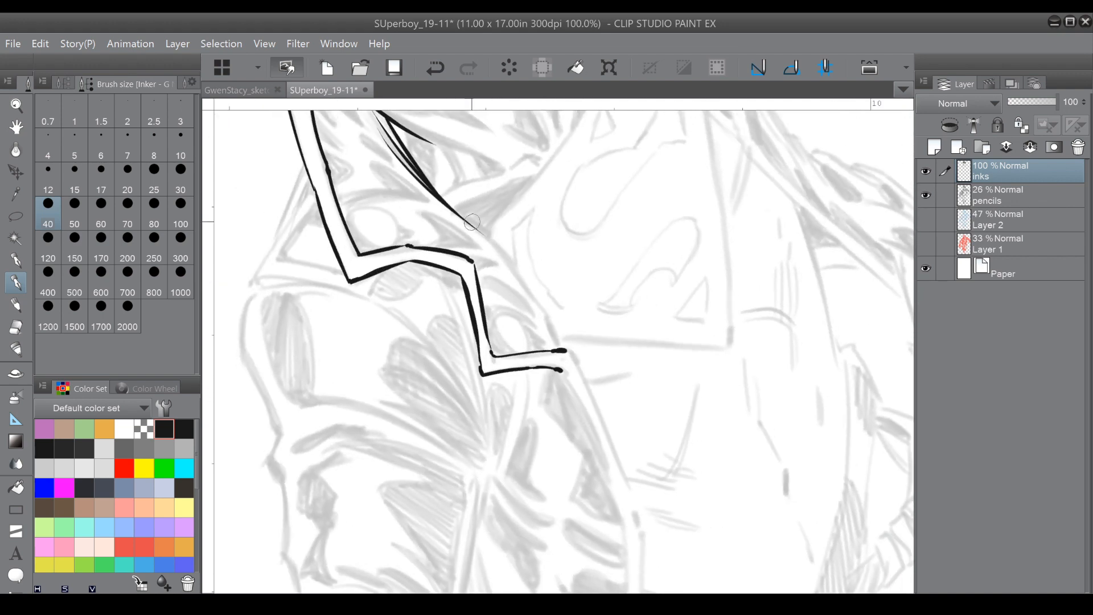
Ink the left lapel's long inner edge from the neck down to the trim, and outline its round buttons.
mouse_move(446, 201)
mouse_down()
mouse_move(502, 248)
mouse_move(555, 340)
mouse_move(549, 322)
mouse_move(514, 443)
mouse_move(504, 577)
mouse_move(352, 536)
mouse_move(397, 536)
mouse_up()
mouse_move(302, 350)
mouse_down()
mouse_move(338, 345)
mouse_move(320, 369)
mouse_move(339, 351)
mouse_move(331, 345)
mouse_move(336, 353)
mouse_up()
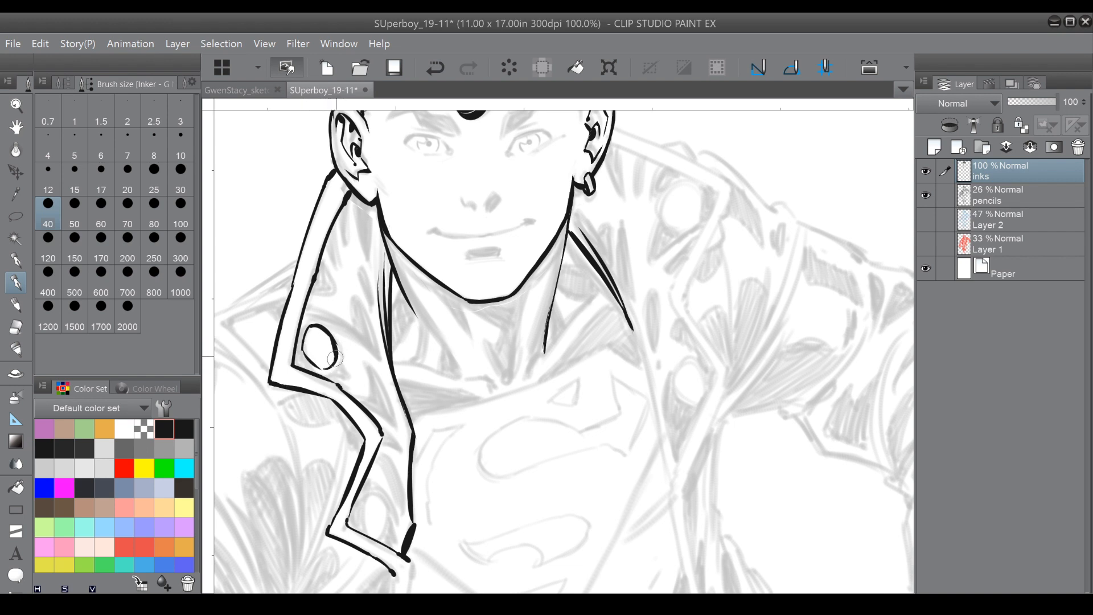
mouse_move(359, 514)
mouse_down()
mouse_move(377, 496)
mouse_move(364, 519)
mouse_move(384, 527)
mouse_move(382, 498)
mouse_move(402, 523)
mouse_move(358, 467)
mouse_move(312, 544)
mouse_move(329, 592)
mouse_up()
Trim the ink lines around the left ear with the transparent colour.
click(145, 428)
drag(638, 341, 638, 307)
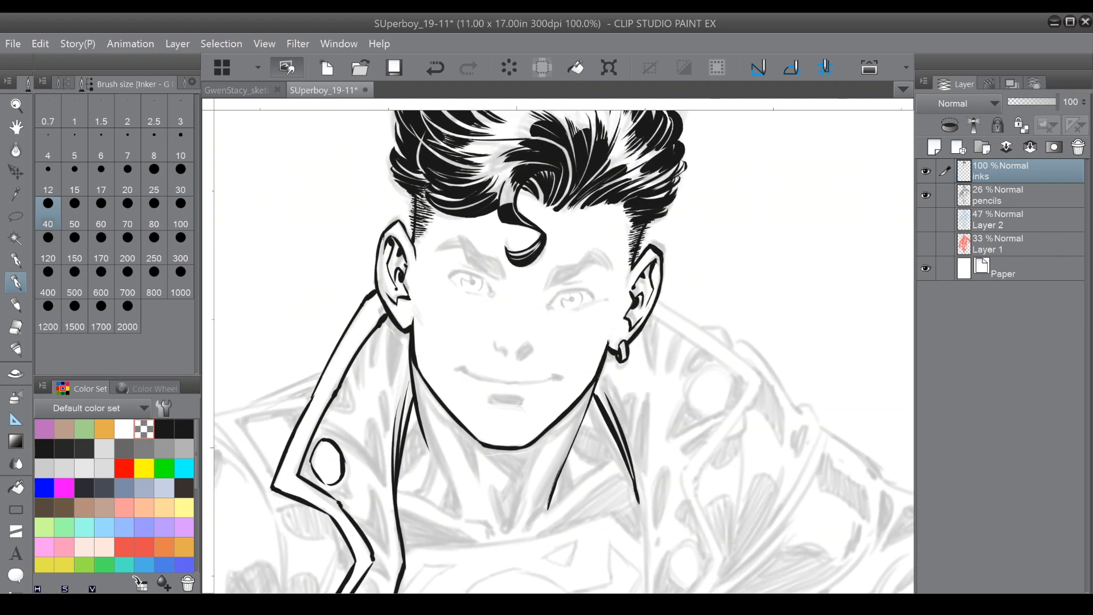
scroll(400, 236, up, 2)
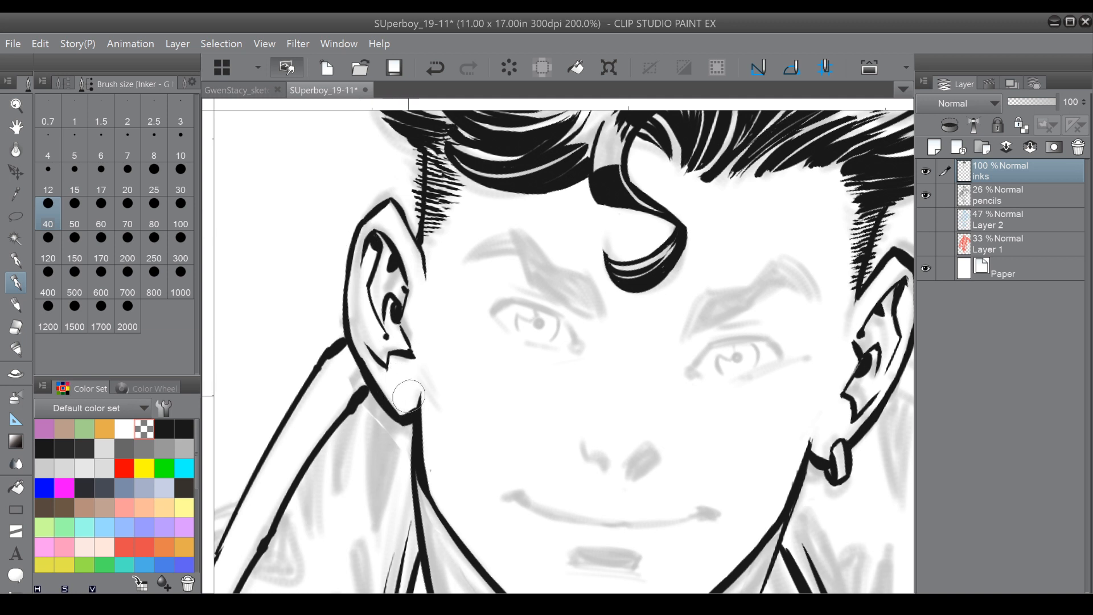
drag(422, 289, 424, 247)
mouse_move(362, 272)
mouse_down()
mouse_move(271, 288)
mouse_move(247, 251)
mouse_up()
Ink the left eyebrow as a solid black shape with feathered hair strokes at its ends.
scroll(297, 305, down, 1)
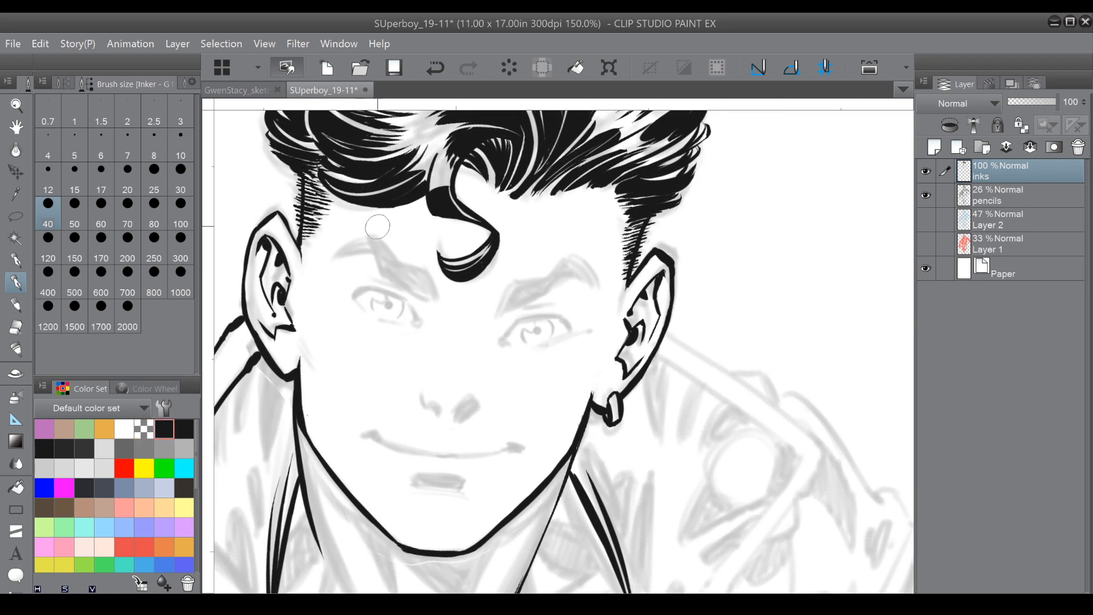
drag(373, 244, 391, 275)
mouse_move(379, 245)
mouse_down()
mouse_move(408, 287)
mouse_move(388, 276)
mouse_move(402, 281)
mouse_move(395, 270)
mouse_move(408, 266)
mouse_move(385, 272)
mouse_move(396, 266)
mouse_move(439, 304)
mouse_up()
mouse_move(416, 267)
mouse_down()
mouse_move(445, 302)
mouse_move(439, 282)
mouse_move(442, 299)
mouse_move(406, 328)
mouse_move(435, 367)
mouse_move(428, 398)
mouse_up()
mouse_move(418, 350)
mouse_down()
mouse_move(431, 401)
mouse_move(361, 471)
mouse_up()
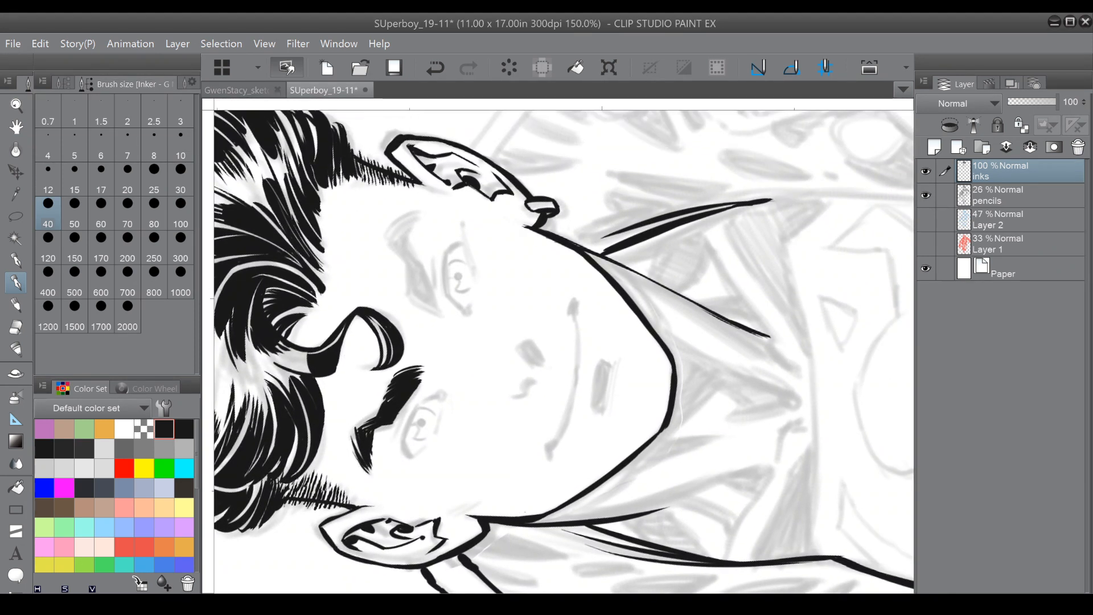
mouse_move(376, 428)
mouse_down()
mouse_move(371, 458)
mouse_move(371, 378)
mouse_move(346, 313)
mouse_move(336, 356)
mouse_up()
Ink the right eyebrow as a solid black arch with feathered hair strokes.
drag(485, 260, 478, 309)
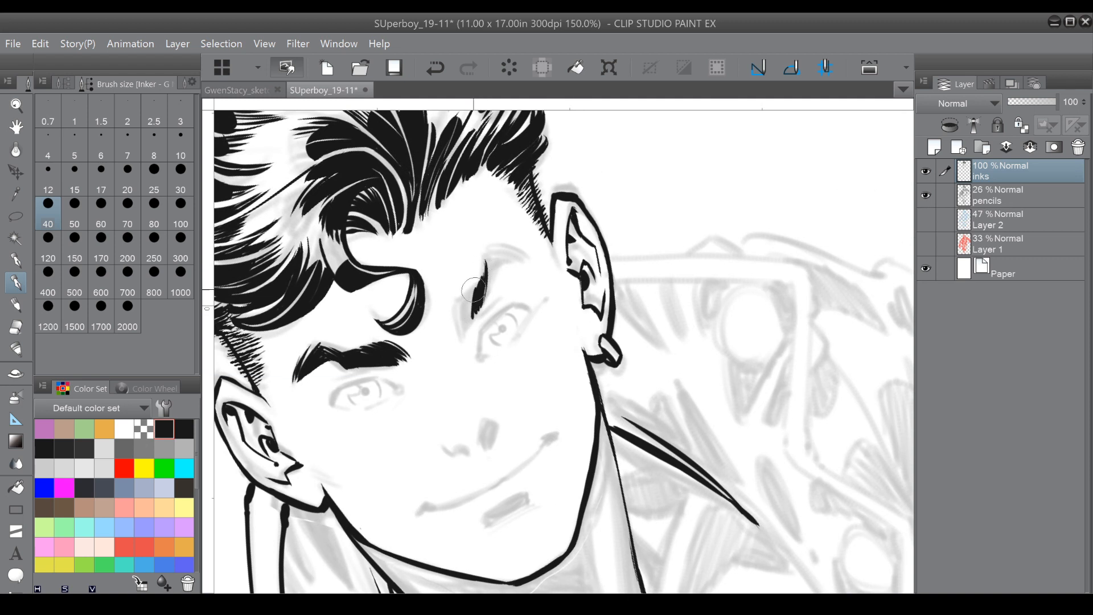
drag(483, 282, 467, 329)
mouse_move(469, 291)
mouse_down()
mouse_move(465, 335)
mouse_move(454, 330)
mouse_move(387, 402)
mouse_move(401, 273)
mouse_move(465, 261)
mouse_move(456, 273)
mouse_move(481, 277)
mouse_move(460, 266)
mouse_move(476, 264)
mouse_move(500, 279)
mouse_move(485, 278)
mouse_up()
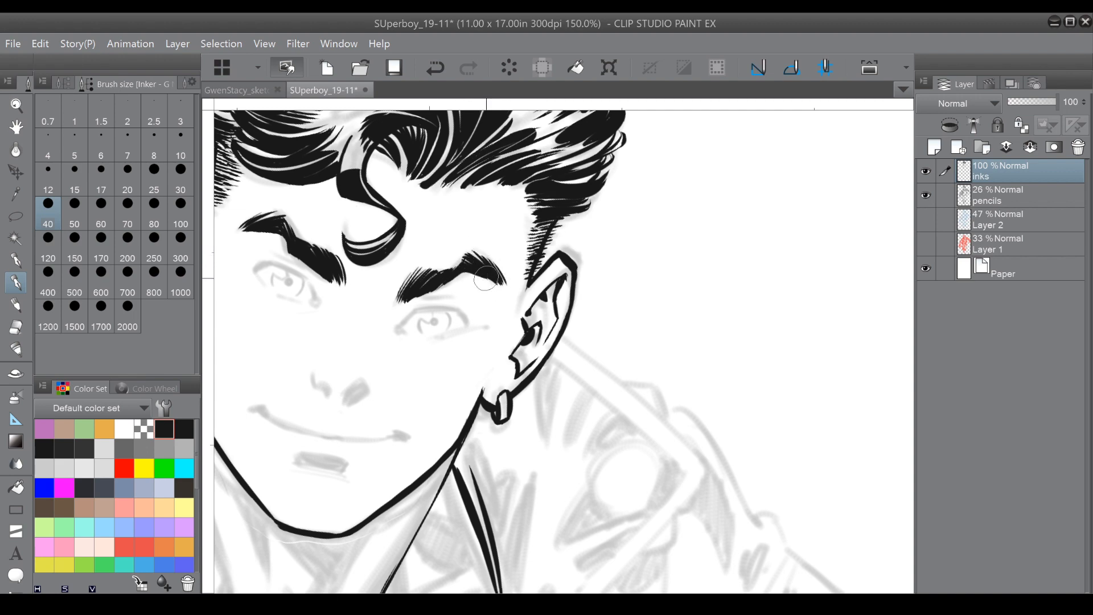
key(minus)
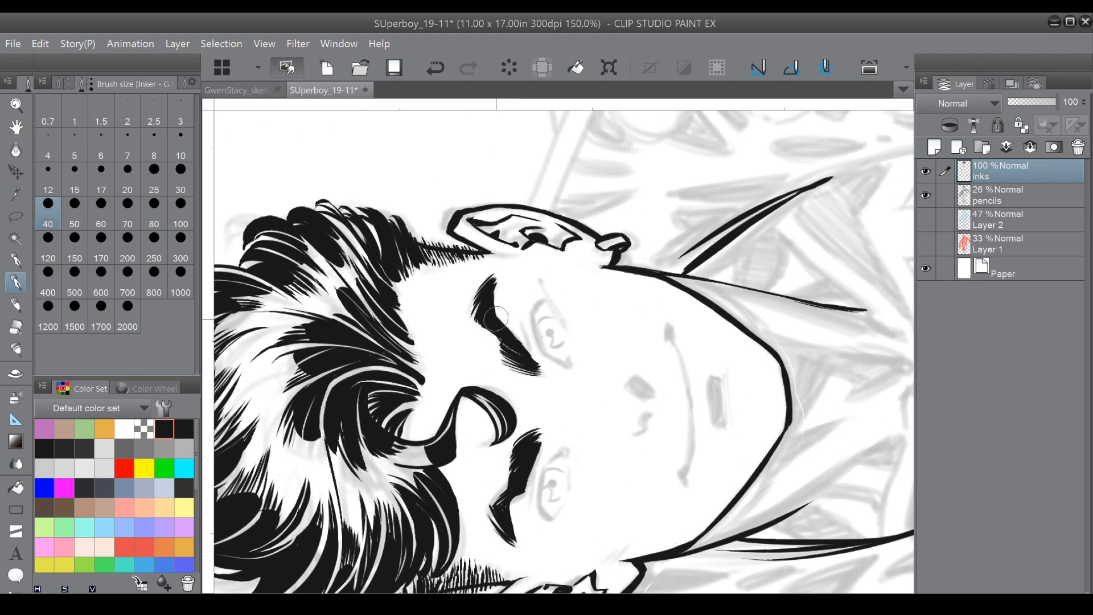
key(asciicircum)
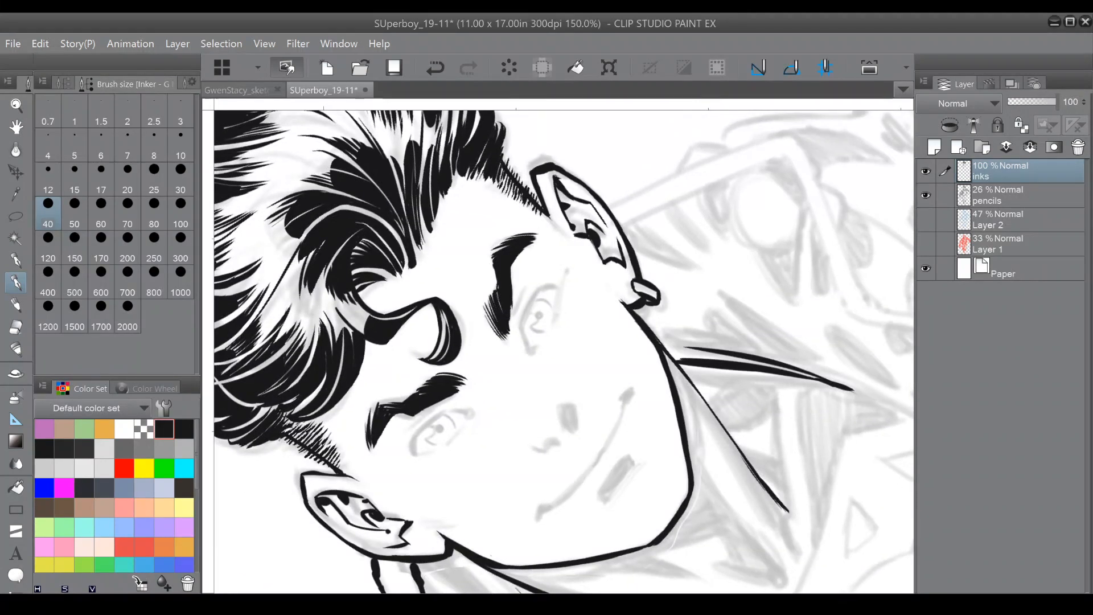
key(ctrl+minus)
key(ctrl+minus)
key(asciicircum)
drag(550, 244, 524, 302)
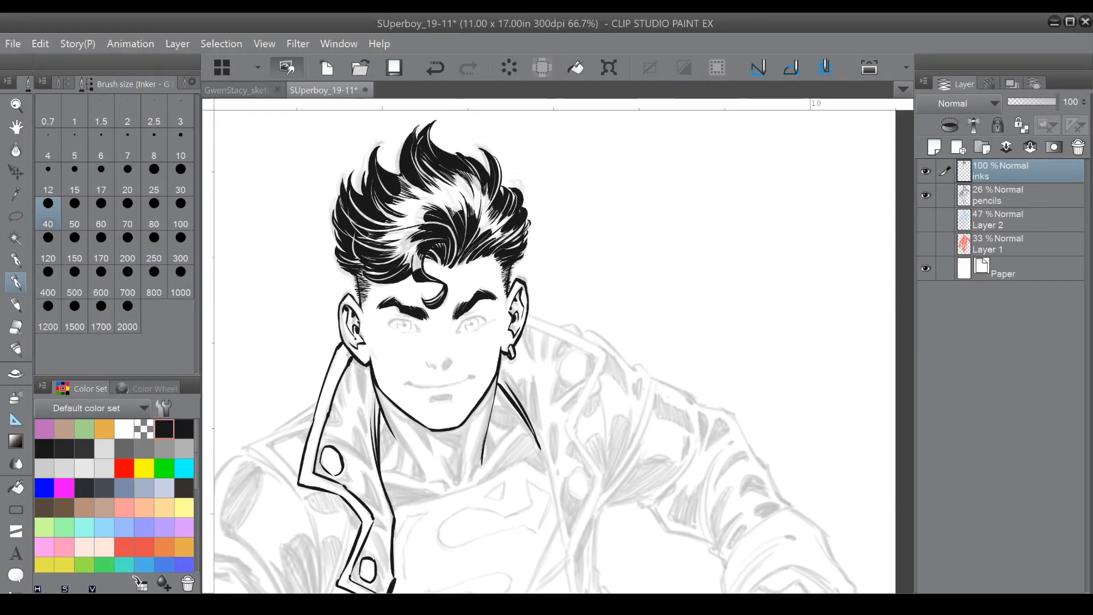
Refine the outer end of the right eyebrow with the transparent colour and short black strokes.
scroll(524, 301, up, 2)
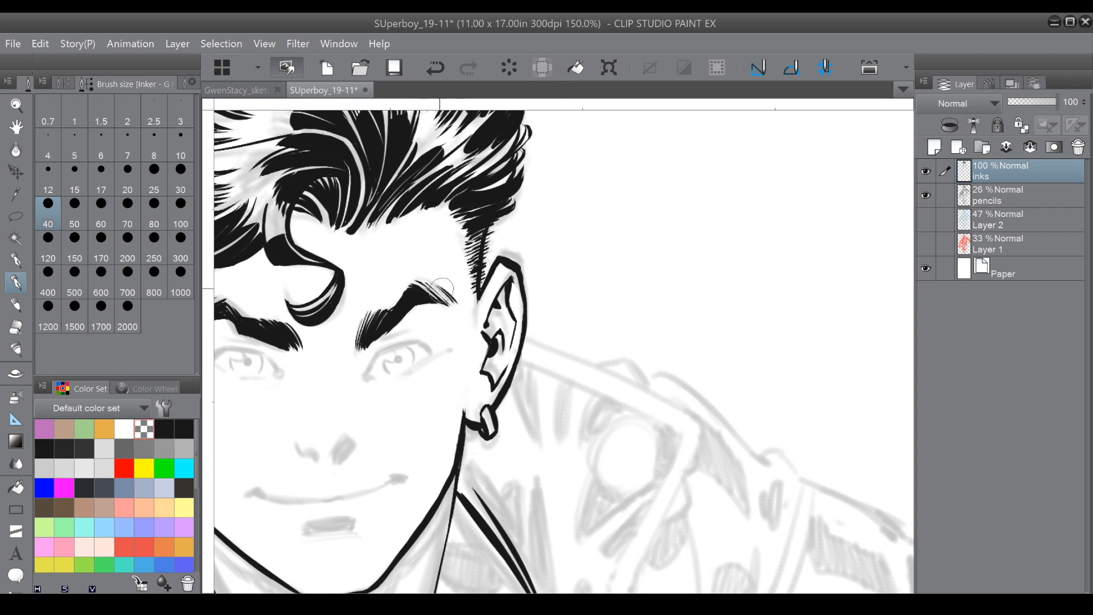
click(164, 429)
mouse_move(432, 291)
mouse_down()
mouse_move(450, 303)
mouse_move(439, 298)
mouse_up()
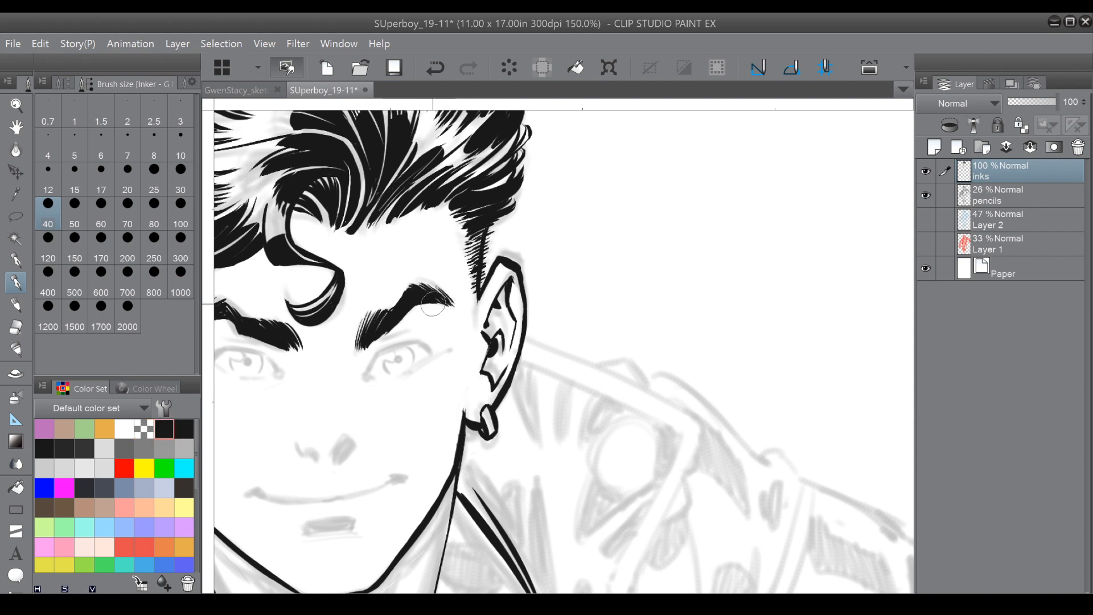
scroll(440, 297, down, 5)
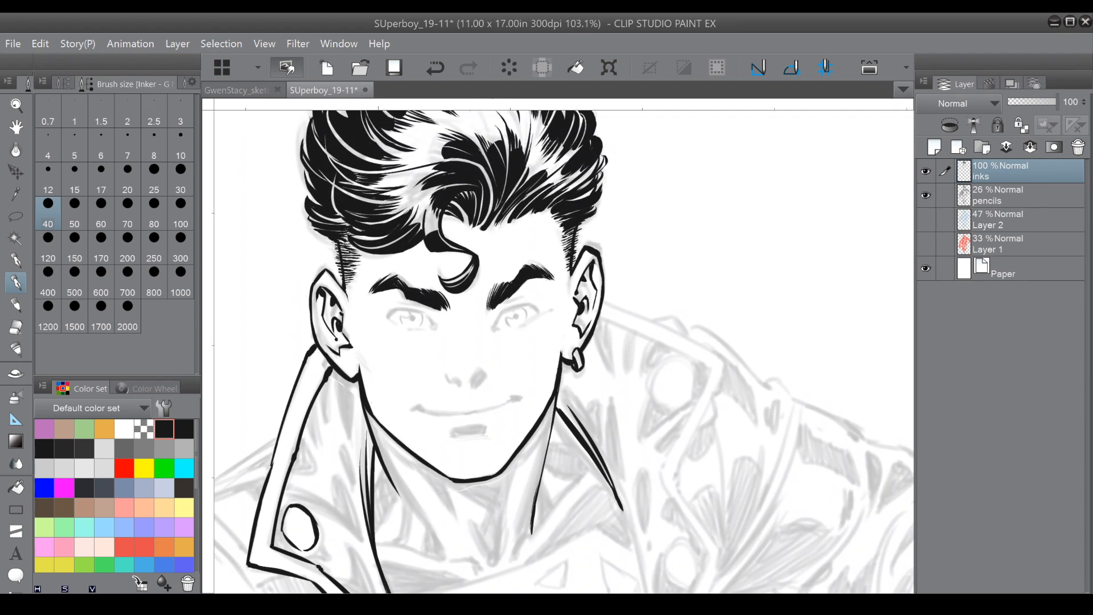
Set the brush size to 30 and ink the right eye's upper lid and inner corner.
key(minus)
key(minus)
key(minus)
key(minus)
key(minus)
scroll(539, 365, up, 5)
scroll(451, 314, up, 1)
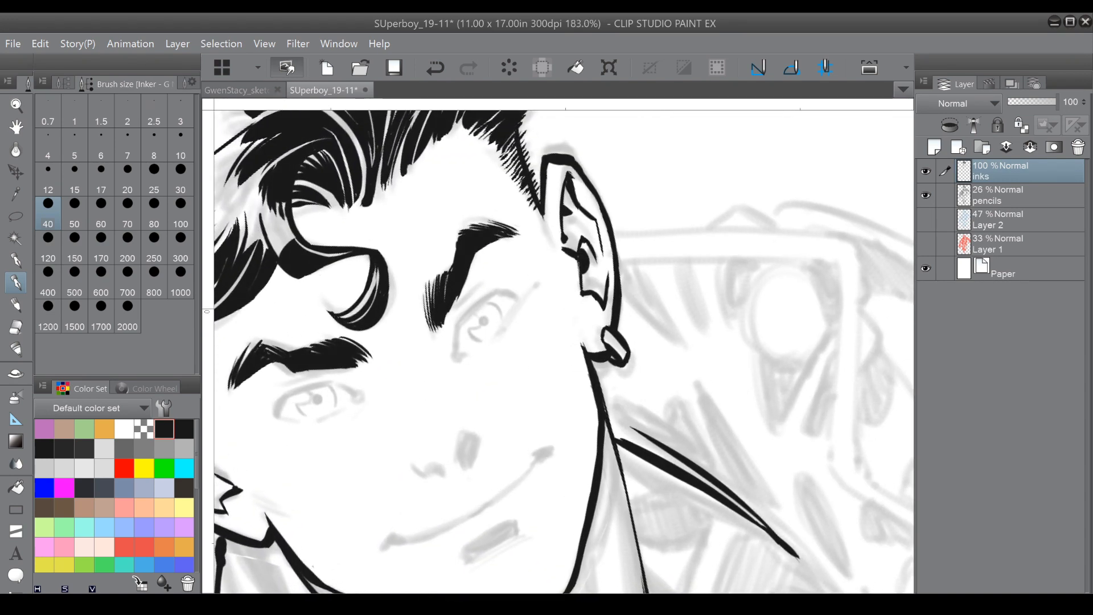
click(183, 177)
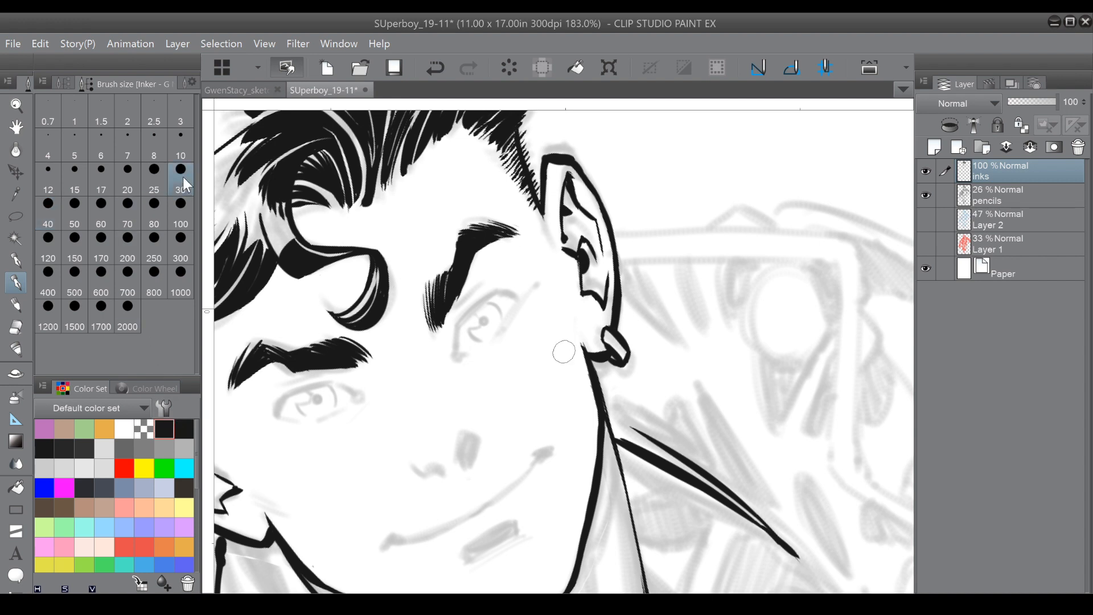
mouse_move(457, 329)
mouse_down()
mouse_move(495, 292)
mouse_move(483, 293)
mouse_up()
drag(455, 330, 457, 354)
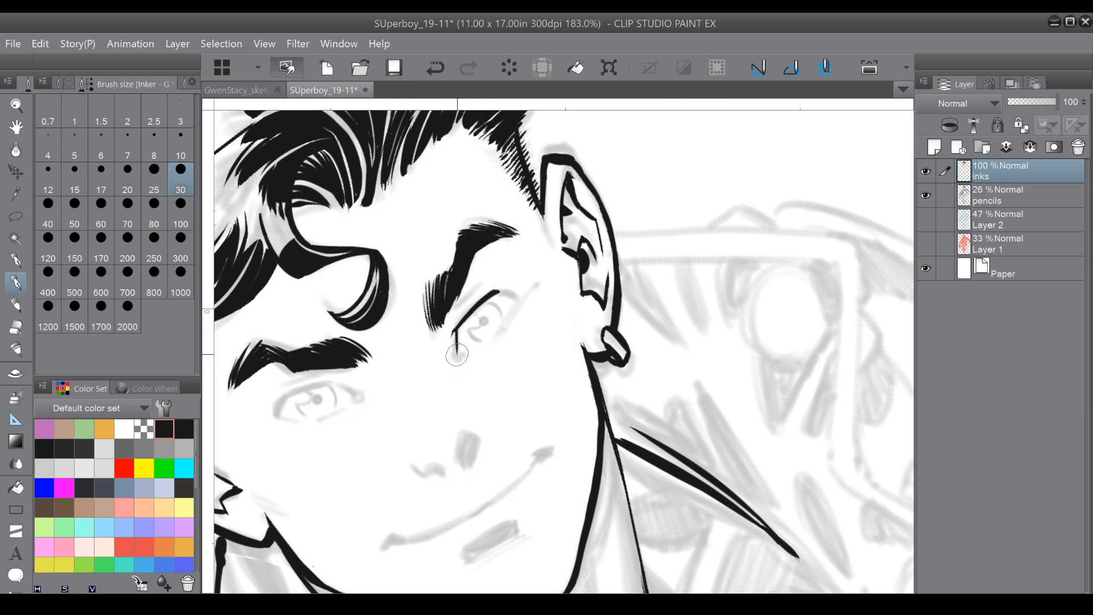
drag(457, 353, 455, 360)
Ink the right eye's outer lid, lower lash marks and eyelid crease, and add a short wrinkle beside the brow.
drag(497, 292, 512, 295)
drag(468, 355, 477, 352)
drag(519, 305, 504, 331)
mouse_move(539, 278)
mouse_down()
mouse_move(521, 312)
mouse_move(485, 290)
mouse_up()
drag(446, 319, 533, 271)
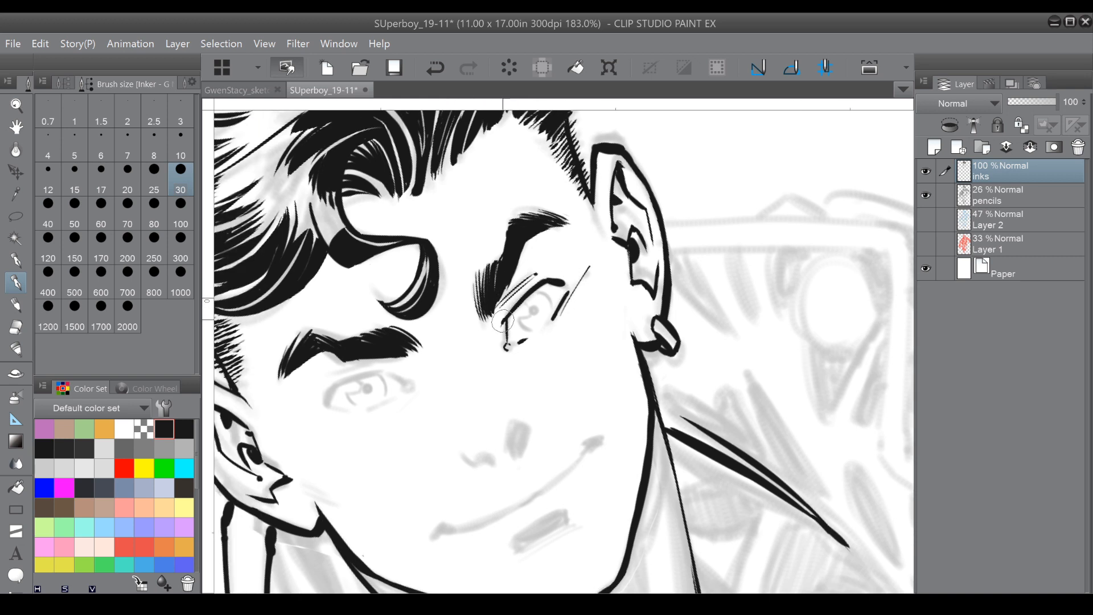
mouse_move(481, 317)
mouse_down()
mouse_move(480, 340)
mouse_move(487, 309)
mouse_up()
Ink the left eye's upper lid line and its outer corner, undoing the last unwanted stroke.
mouse_move(348, 230)
mouse_down()
mouse_move(328, 314)
mouse_move(389, 345)
mouse_move(394, 368)
mouse_move(423, 319)
mouse_move(437, 421)
mouse_up()
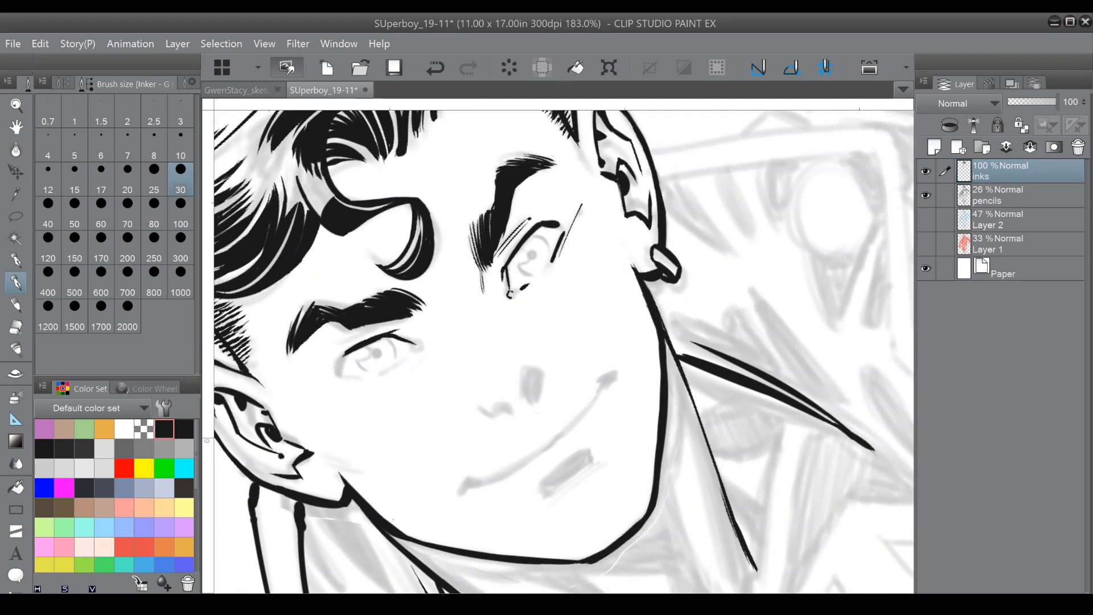
drag(346, 353, 418, 342)
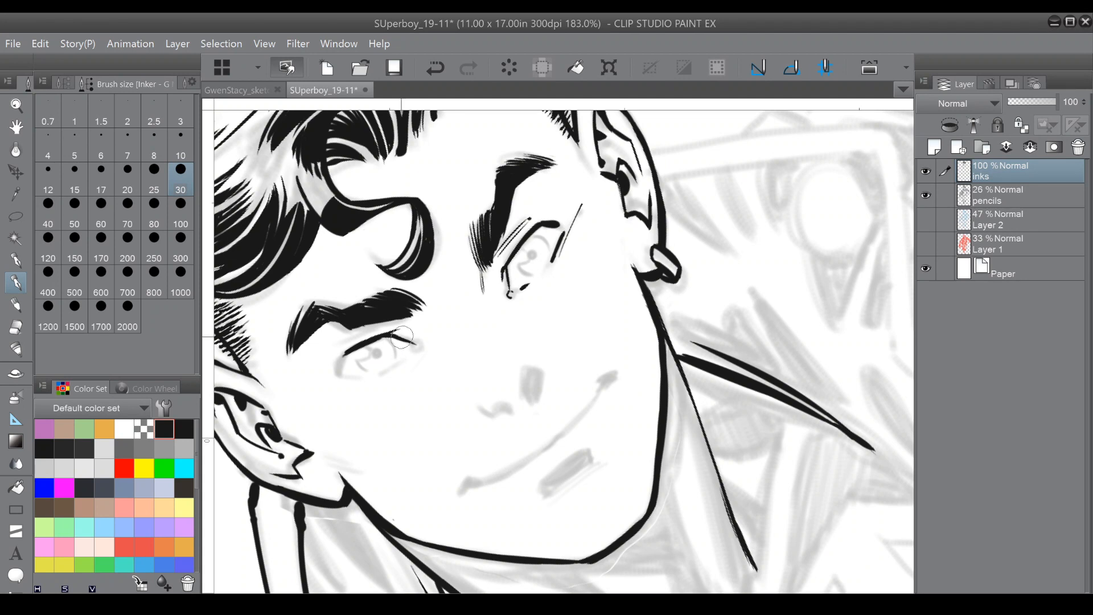
mouse_move(402, 337)
mouse_down()
mouse_move(377, 355)
mouse_move(379, 373)
mouse_move(384, 348)
mouse_move(373, 373)
mouse_move(373, 377)
mouse_up()
click(425, 72)
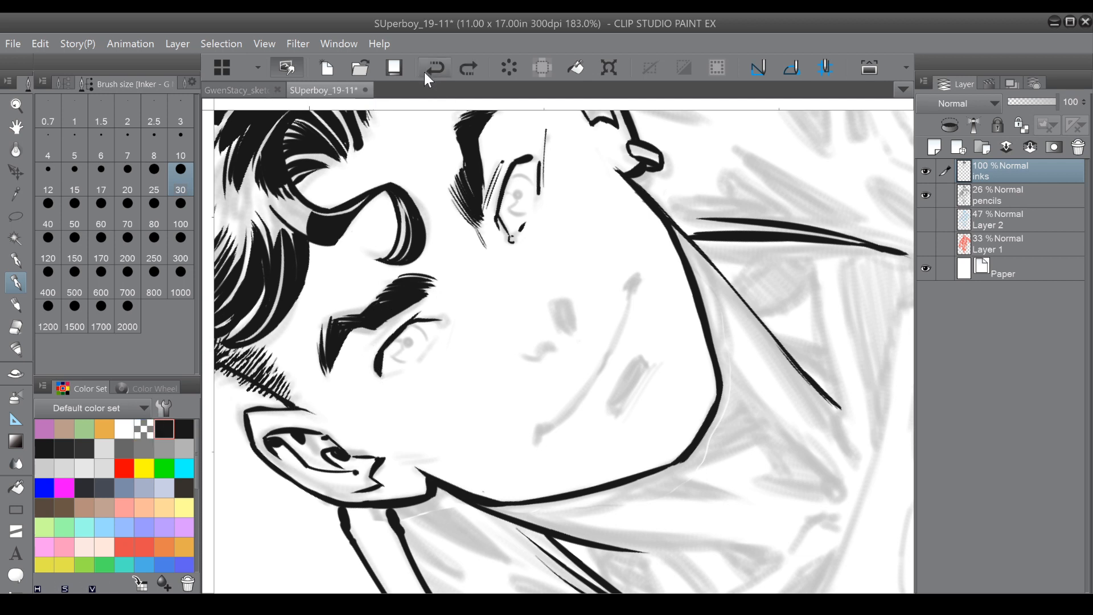
Trim the left eye's outer corner with the transparent colour, and ink its inner corner and lower lid in black.
click(144, 427)
drag(374, 361, 375, 379)
click(166, 428)
mouse_move(438, 321)
mouse_down()
mouse_move(446, 330)
mouse_move(430, 257)
mouse_move(402, 313)
mouse_move(373, 249)
mouse_up()
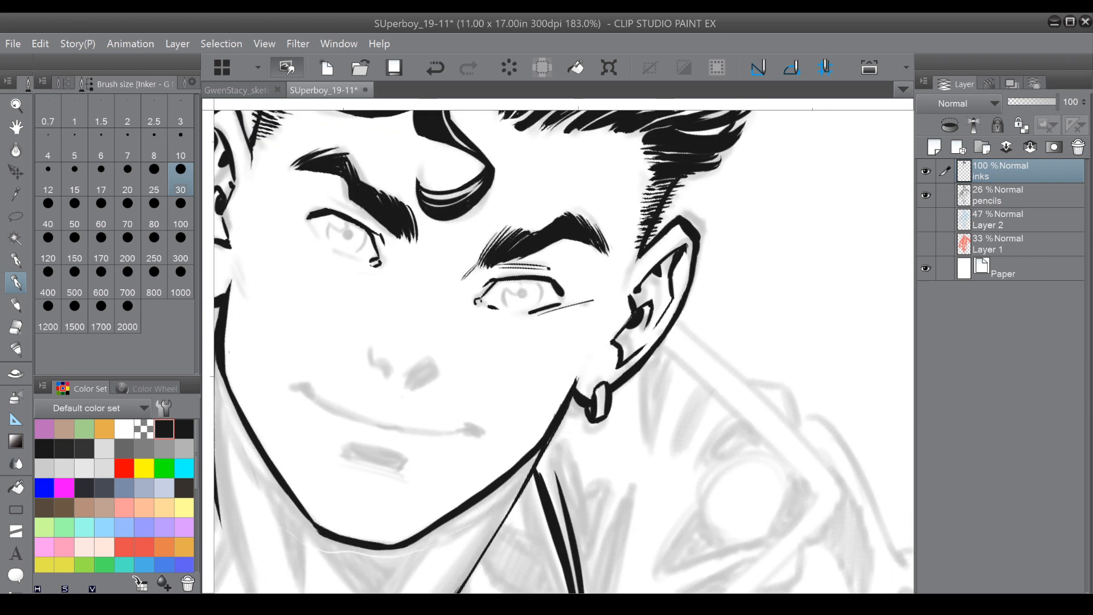
drag(309, 223, 341, 254)
drag(340, 254, 322, 373)
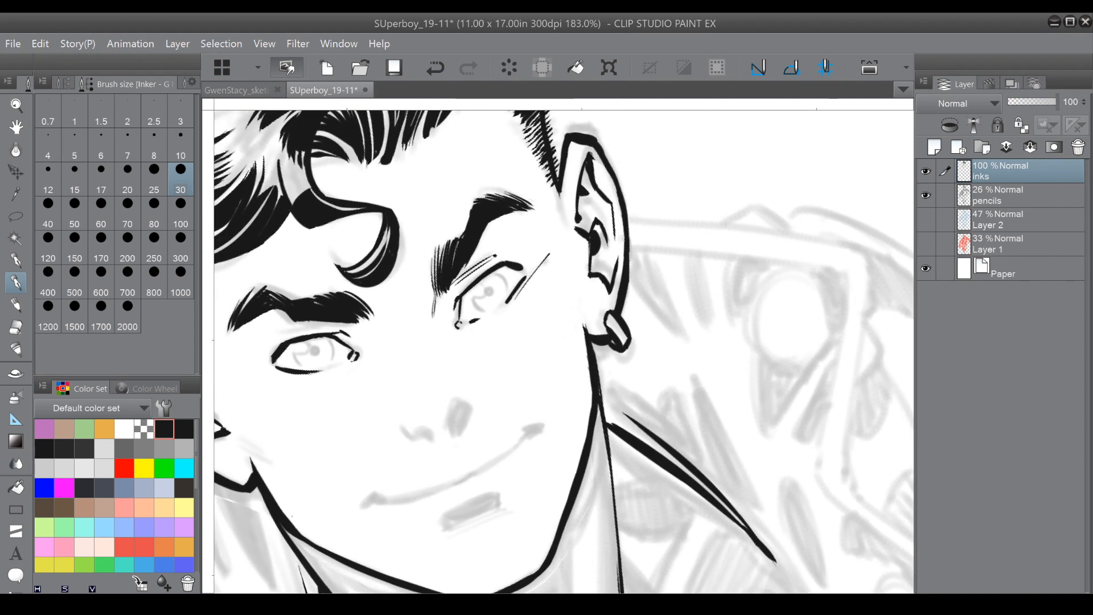
Reshape the left eyebrow with the transparent colour and fine black hair strokes, and add the eyelid crease below it.
click(145, 427)
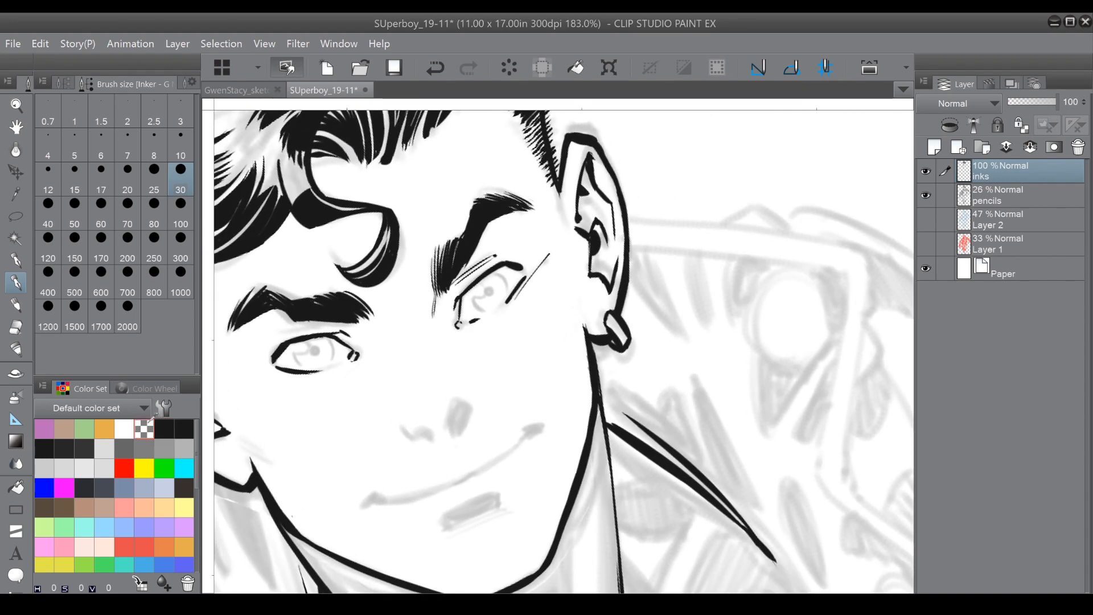
drag(315, 351, 319, 446)
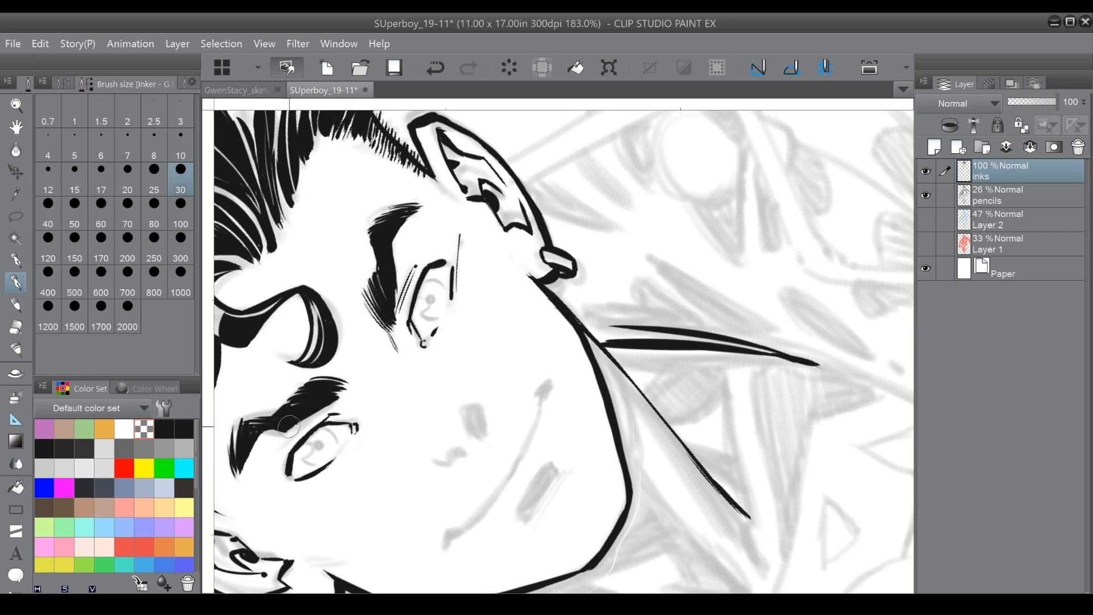
mouse_move(294, 428)
mouse_down()
mouse_move(365, 388)
mouse_move(310, 427)
mouse_up()
key(c)
drag(313, 447, 309, 367)
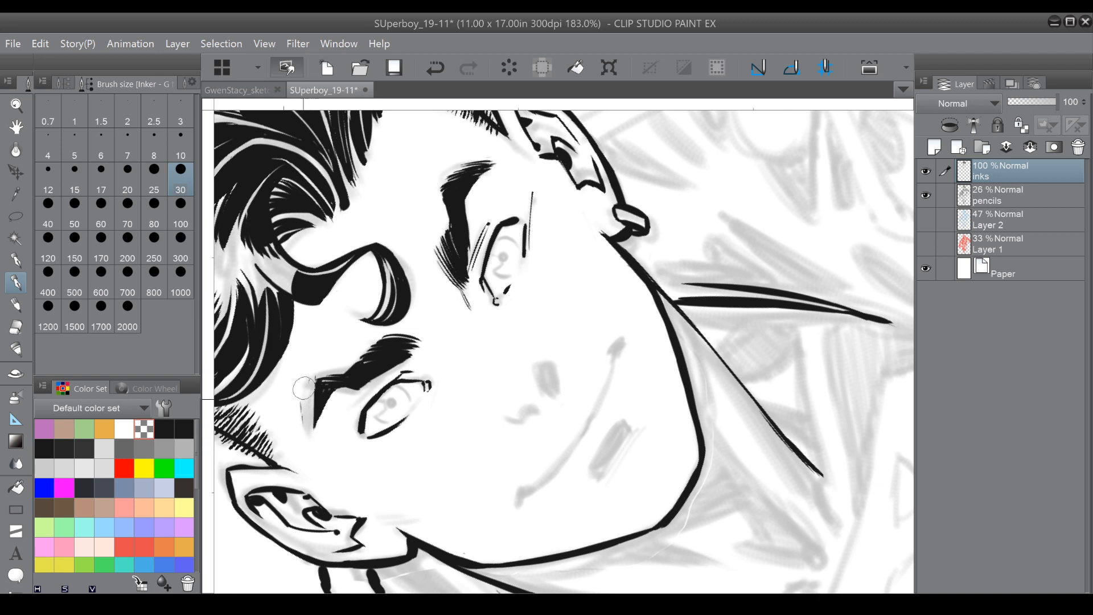
key(c)
mouse_move(312, 405)
mouse_down()
mouse_move(307, 450)
mouse_move(306, 428)
mouse_up()
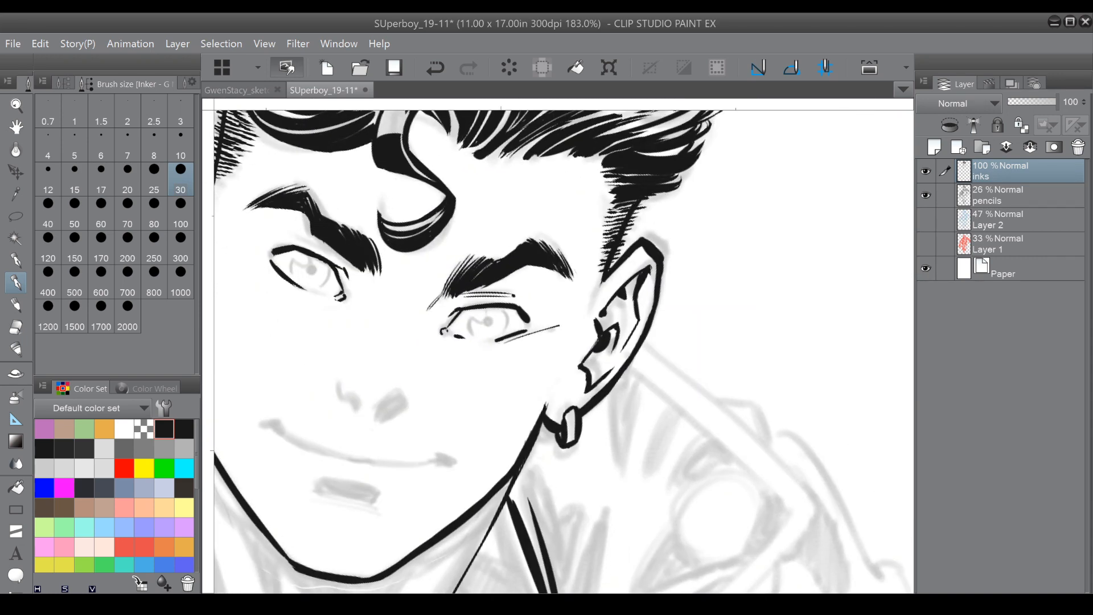
mouse_move(303, 206)
mouse_down()
mouse_move(346, 262)
mouse_move(336, 298)
mouse_move(359, 272)
mouse_up()
Ink the nose with a solid black shadow under its tip, a nostril line and the curved outer wing.
mouse_move(597, 395)
mouse_down()
mouse_move(627, 329)
mouse_move(552, 267)
mouse_up()
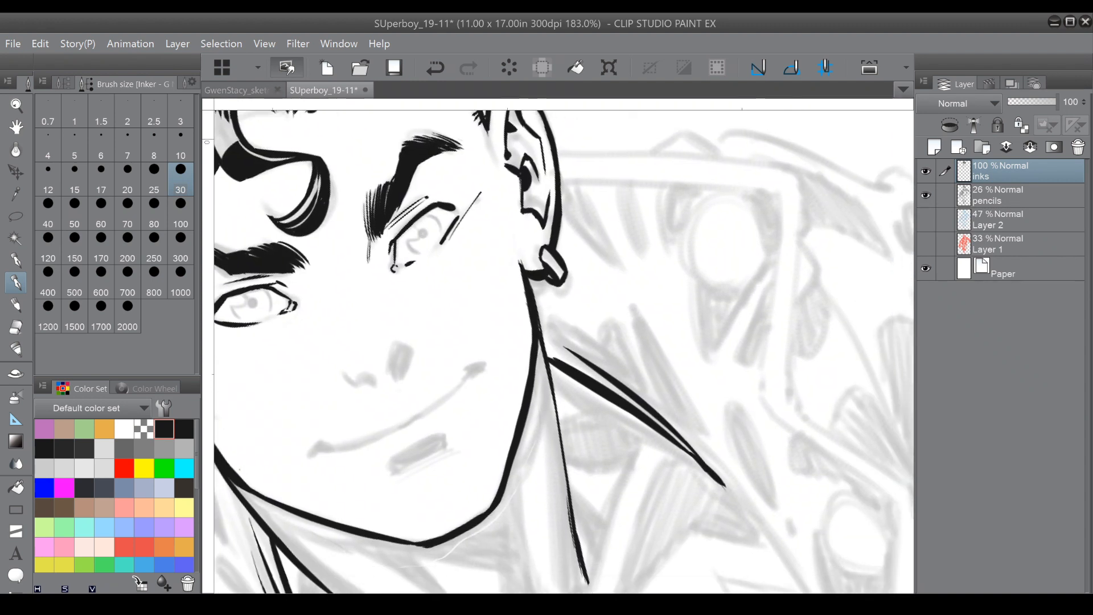
mouse_move(397, 344)
mouse_down()
mouse_move(395, 366)
mouse_move(412, 354)
mouse_move(405, 371)
mouse_move(405, 293)
mouse_move(407, 371)
mouse_up()
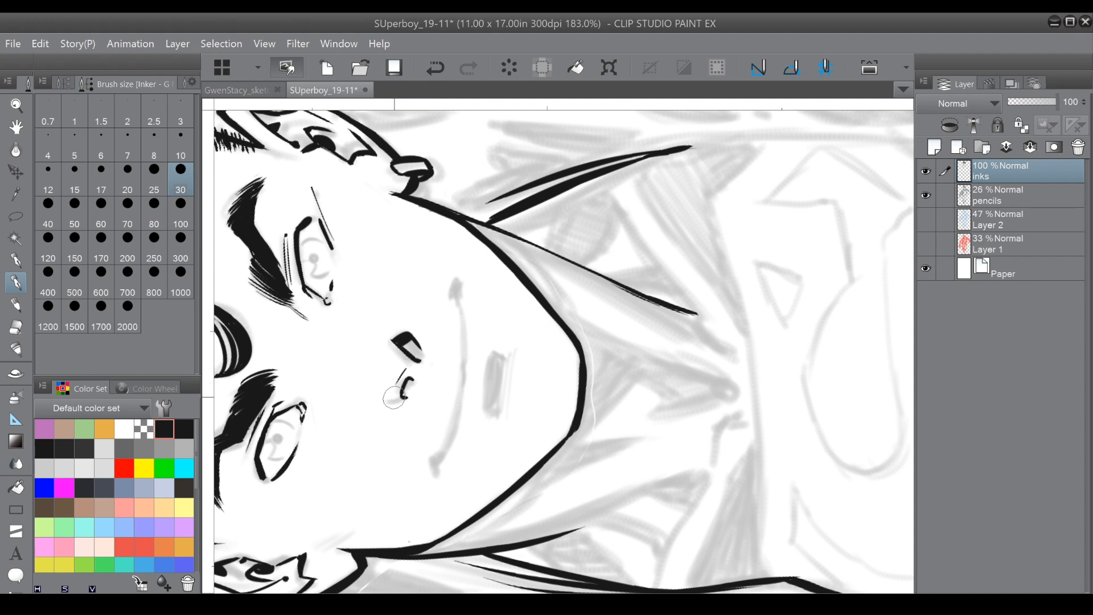
drag(399, 404, 407, 392)
drag(410, 344, 417, 342)
key(asciicircum)
key(asciicircum)
key(asciicircum)
key(asciicircum)
key(asciicircum)
key(asciicircum)
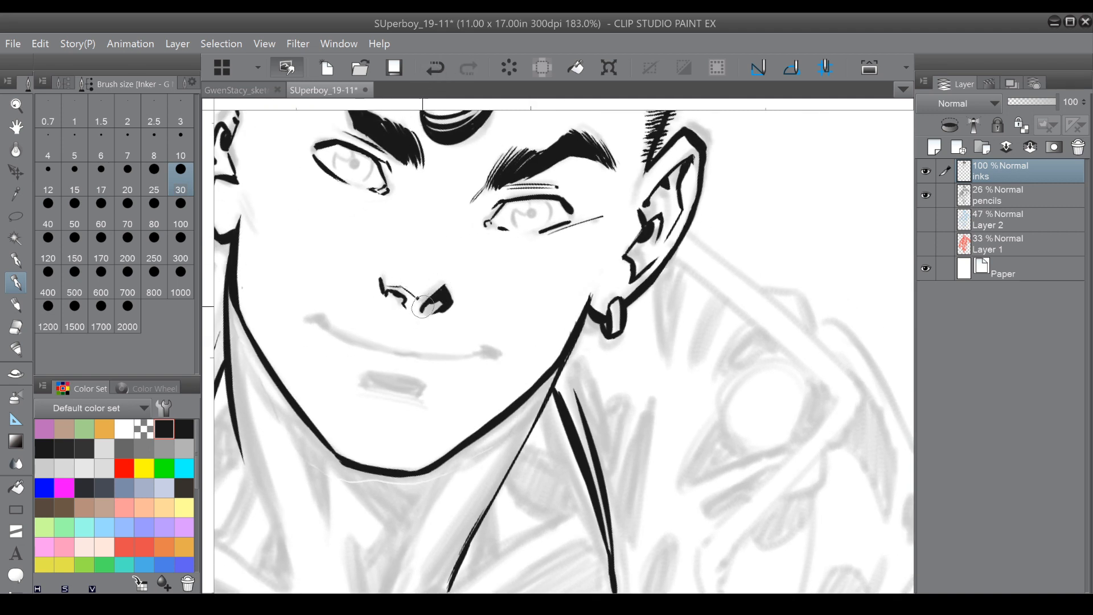
drag(435, 298, 445, 290)
drag(382, 271, 387, 294)
Ink the smiling mouth line with its corner marks, and fill the shadow below the lower lip with parallel black strokes.
mouse_move(319, 318)
mouse_down()
mouse_move(402, 353)
mouse_move(497, 350)
mouse_move(483, 346)
mouse_move(513, 334)
mouse_move(481, 322)
mouse_up()
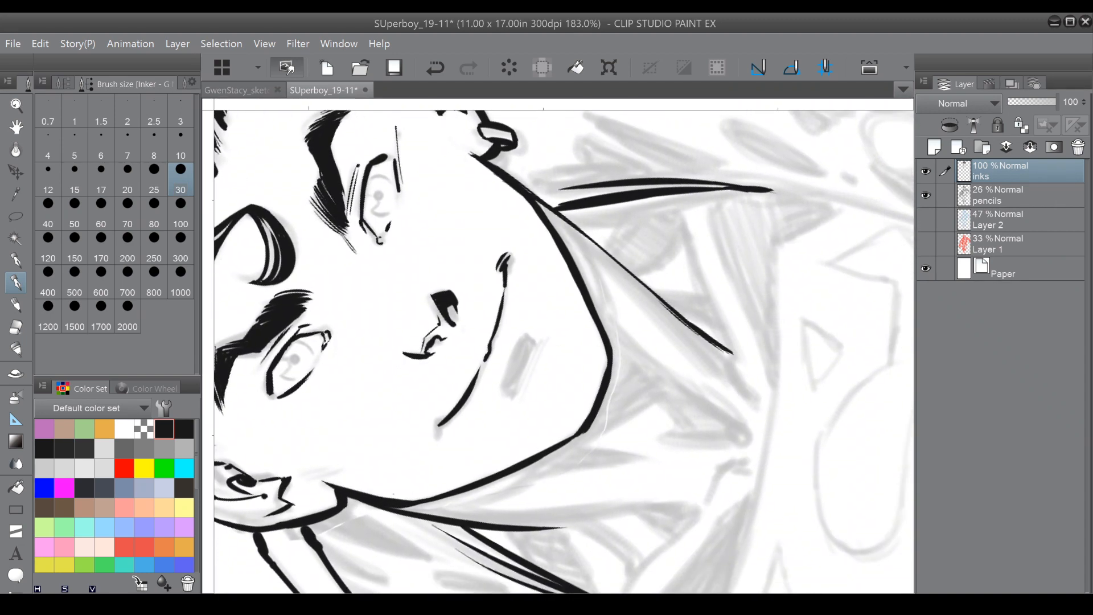
drag(441, 422, 435, 438)
mouse_move(521, 338)
mouse_down()
mouse_move(499, 393)
mouse_move(520, 345)
mouse_move(501, 396)
mouse_move(511, 390)
mouse_up()
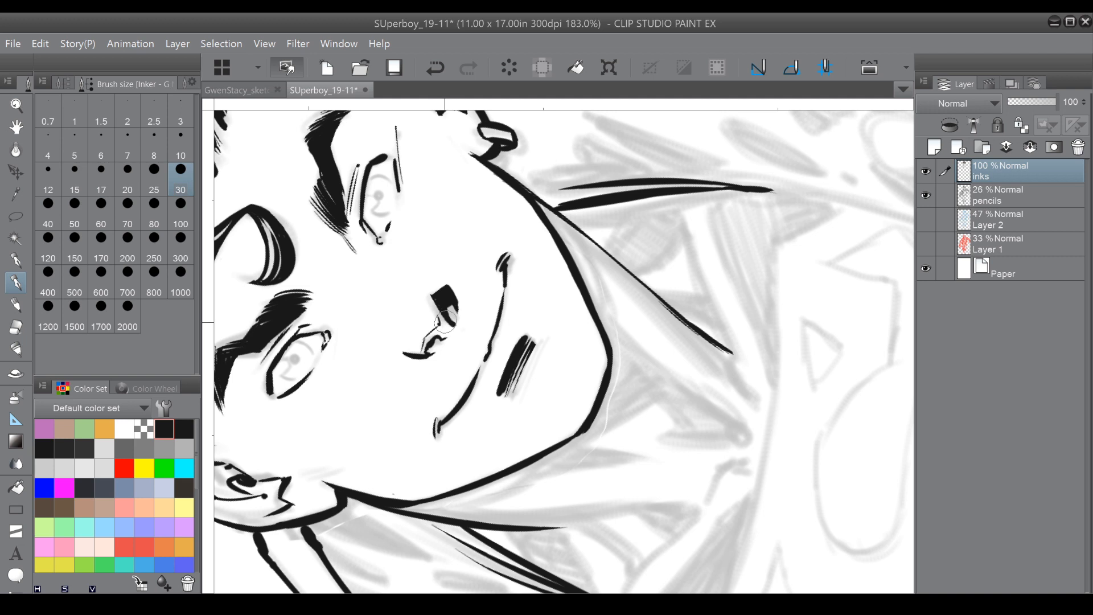
Square off the black nose shadow using black and the transparent colour, and touch up the middle of the mouth line.
drag(446, 322, 445, 276)
click(145, 428)
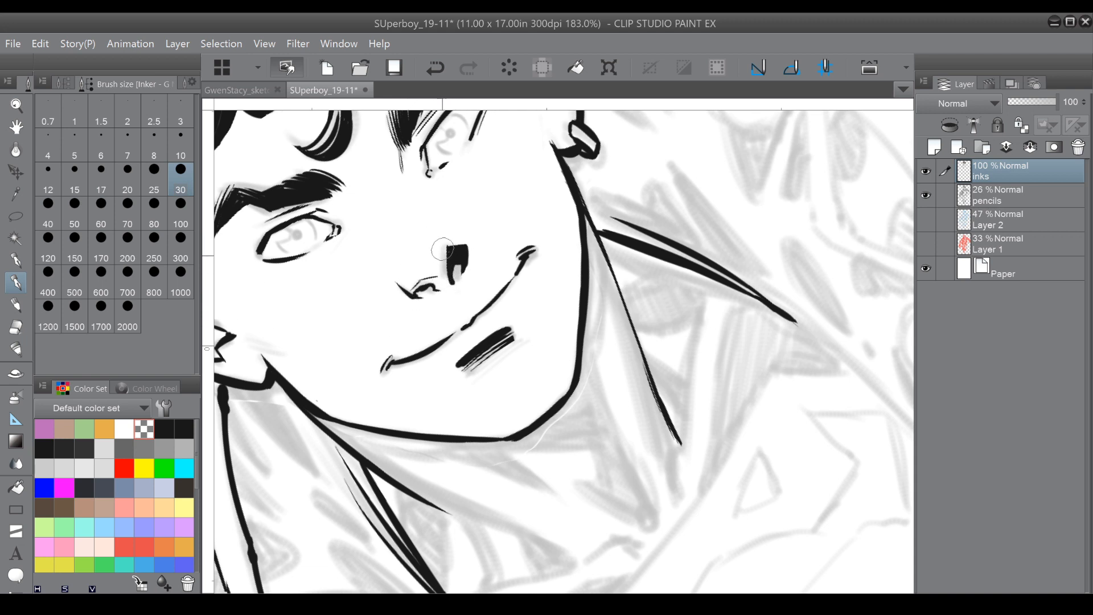
drag(443, 246, 465, 246)
click(170, 422)
mouse_move(442, 278)
mouse_down()
mouse_move(419, 377)
mouse_move(390, 394)
mouse_up()
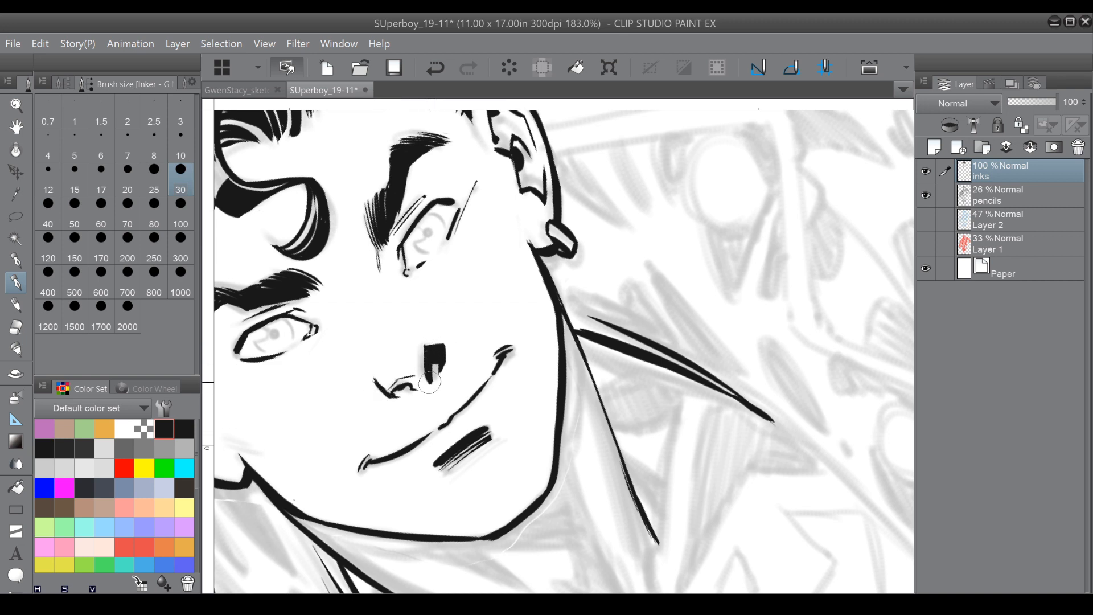
drag(440, 425, 447, 419)
drag(473, 374, 443, 392)
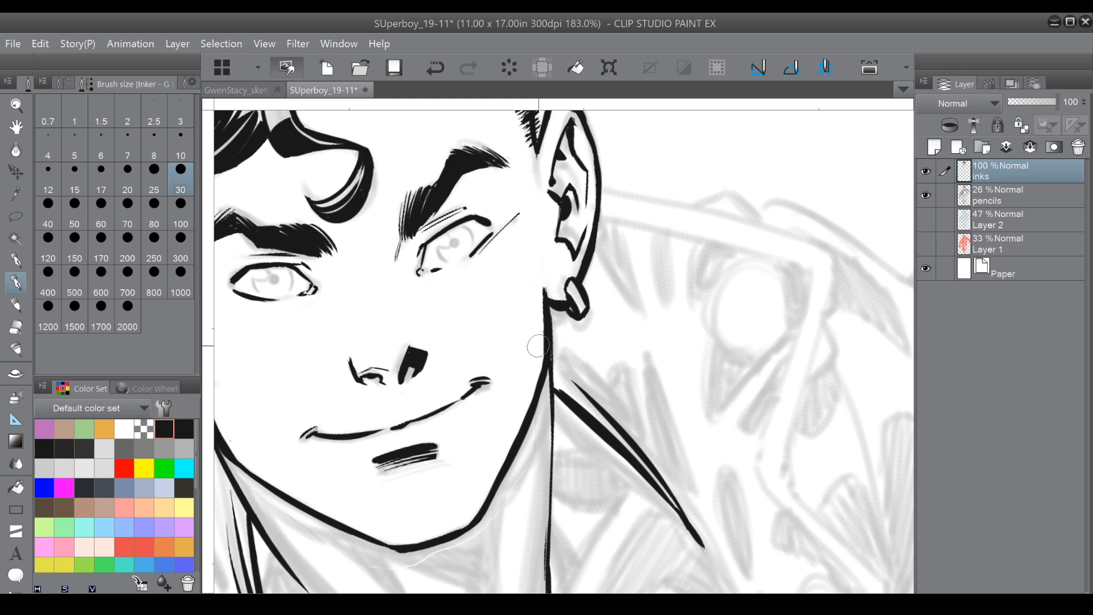
Add short hatch strokes on both cheeks beside the ears.
drag(538, 345, 671, 353)
mouse_move(336, 378)
mouse_down()
mouse_move(371, 401)
mouse_move(230, 353)
mouse_move(327, 569)
mouse_up()
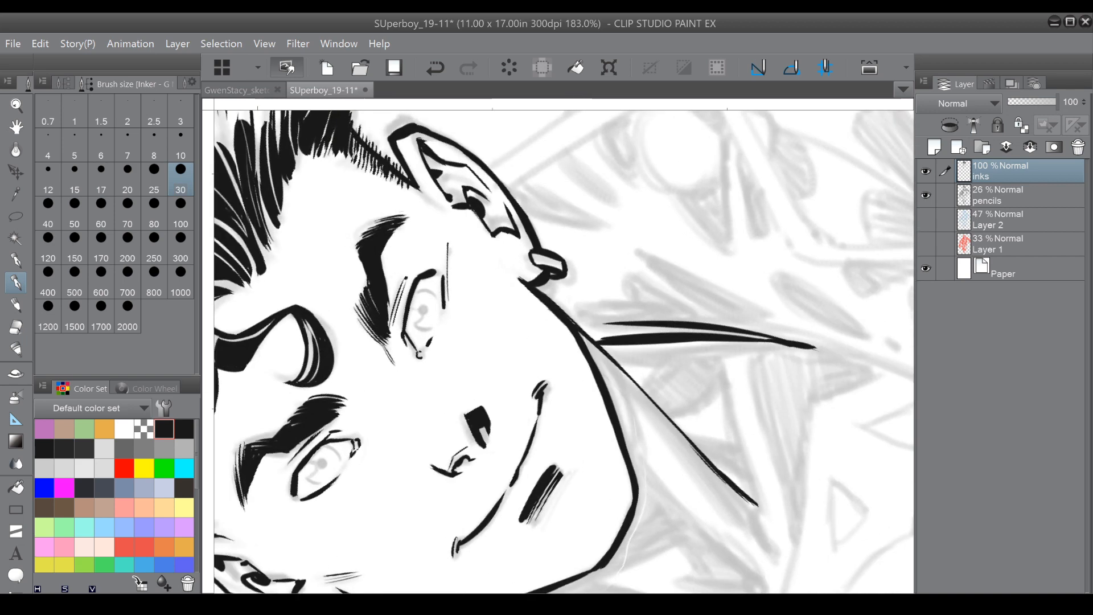
mouse_move(505, 268)
mouse_down()
mouse_move(519, 291)
mouse_move(561, 278)
mouse_move(527, 336)
mouse_move(518, 290)
mouse_move(543, 278)
mouse_move(530, 271)
mouse_move(476, 348)
mouse_move(501, 377)
mouse_up()
Set the brush size to 20 and ink the left eye's iris outline and solid black pupil.
key(ctrl+minus)
key(ctrl+minus)
key(ctrl+minus)
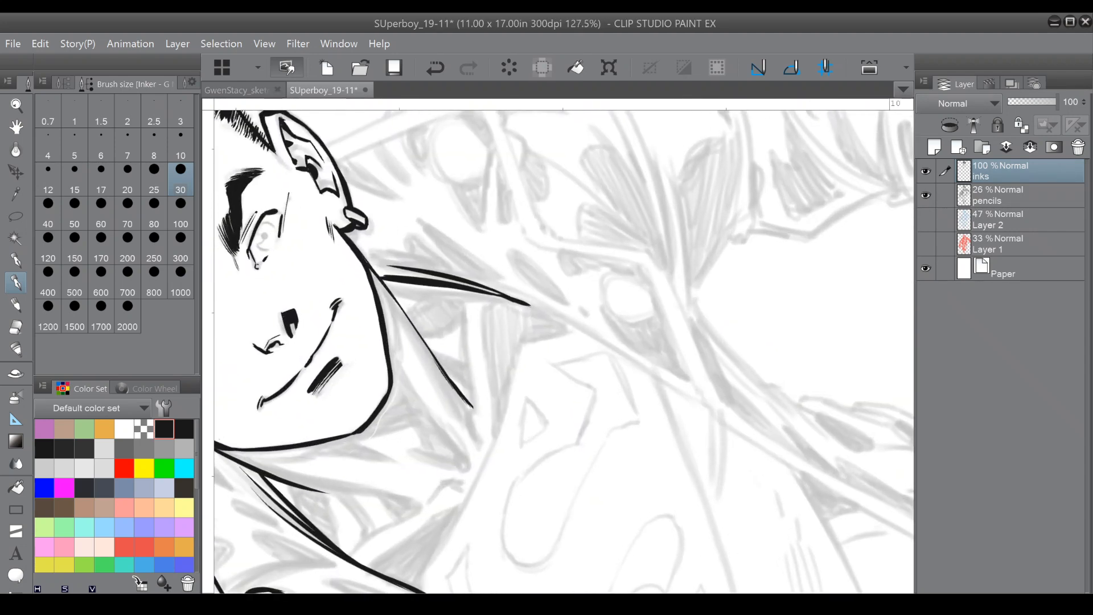
mouse_move(313, 386)
mouse_down()
mouse_move(461, 410)
mouse_move(497, 448)
mouse_up()
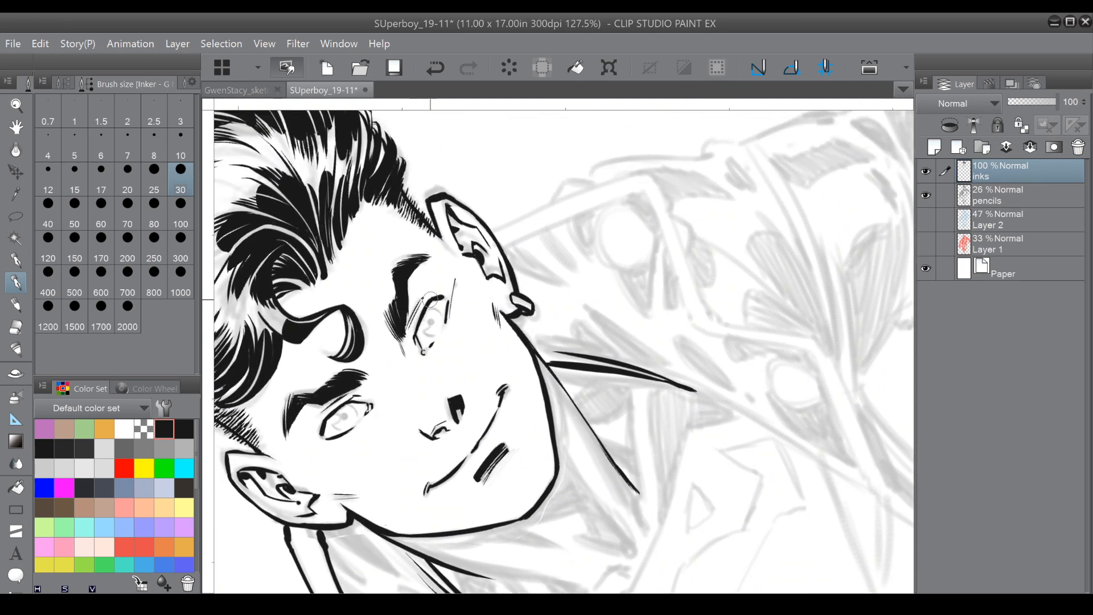
drag(417, 323, 477, 235)
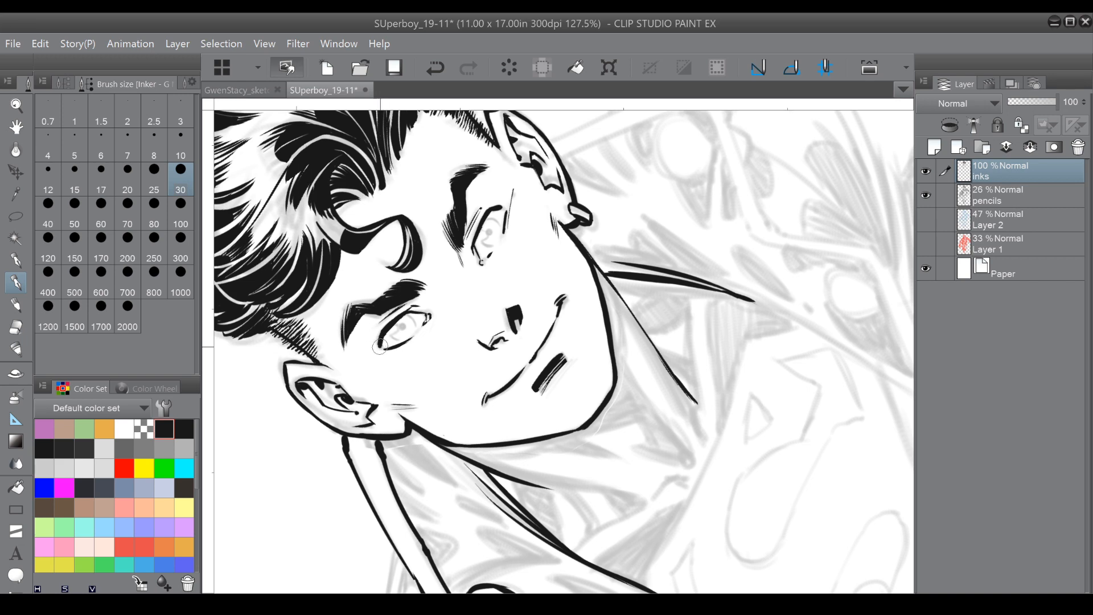
mouse_move(373, 341)
mouse_down()
mouse_move(328, 288)
mouse_move(373, 350)
mouse_up()
scroll(369, 342, up, 5)
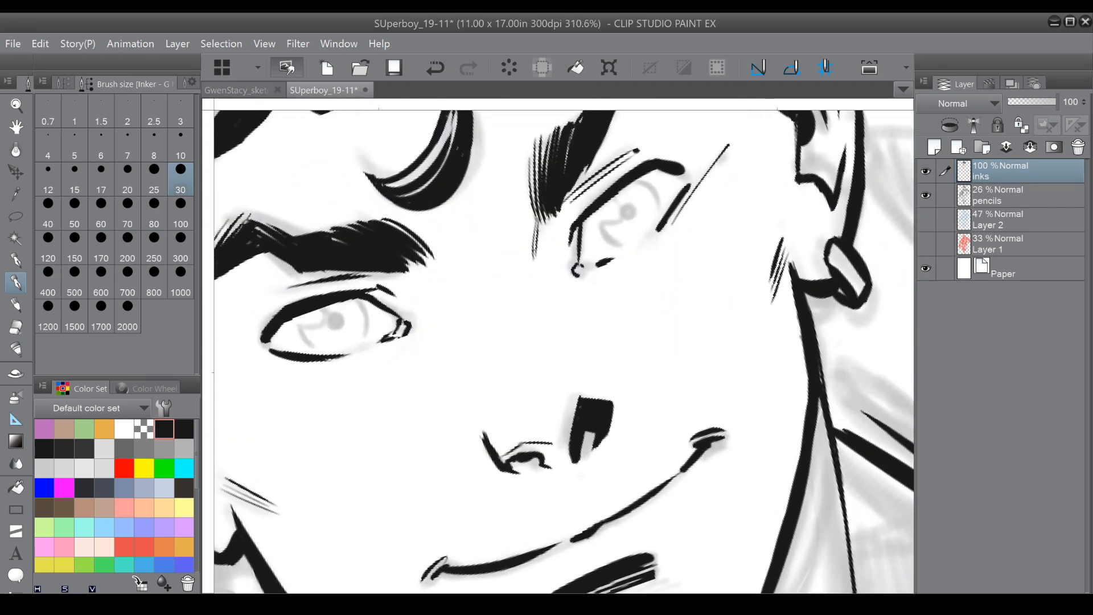
click(128, 188)
mouse_move(342, 336)
mouse_down()
mouse_move(367, 336)
mouse_move(371, 318)
mouse_move(364, 359)
mouse_up()
mouse_move(402, 310)
mouse_down()
mouse_move(412, 327)
mouse_move(404, 350)
mouse_move(385, 324)
mouse_move(354, 350)
mouse_move(385, 359)
mouse_move(283, 385)
mouse_up()
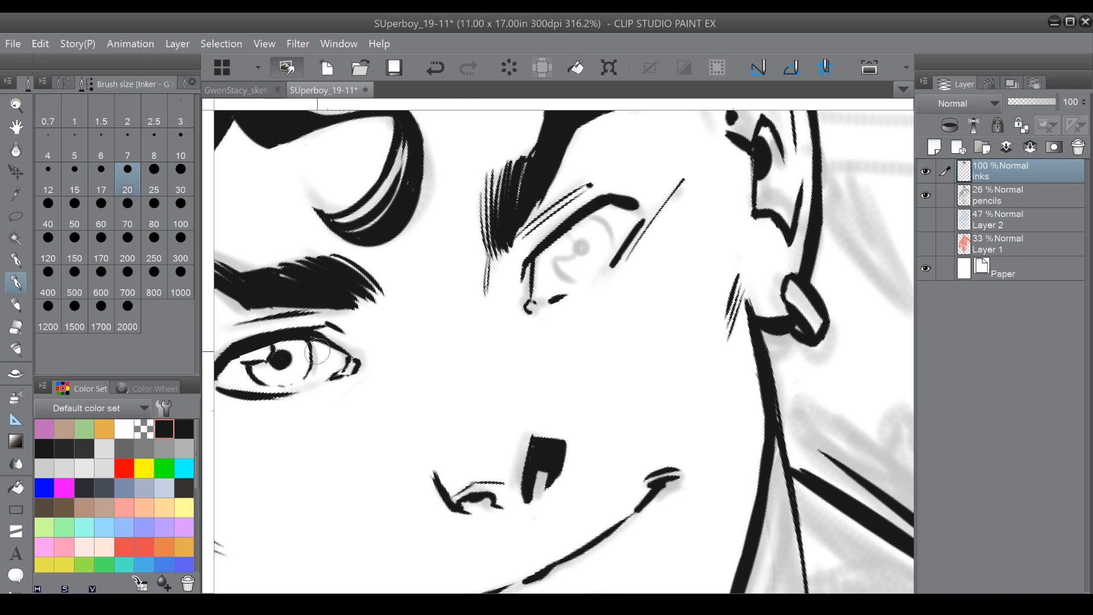
Ink the right eye's iris and solid black pupil, and strengthen the hair stroke at the eyebrow's inner end.
mouse_move(560, 234)
mouse_down()
mouse_move(574, 252)
mouse_move(556, 256)
mouse_move(581, 241)
mouse_move(578, 254)
mouse_move(571, 279)
mouse_up()
drag(582, 218, 610, 243)
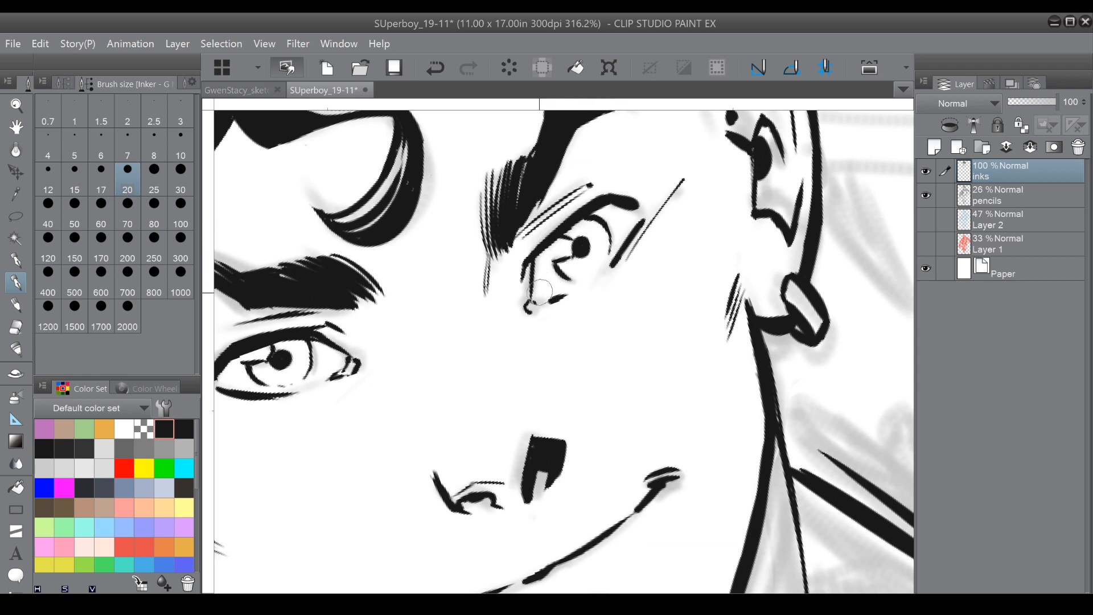
mouse_move(552, 262)
mouse_down()
mouse_move(576, 279)
mouse_move(596, 270)
mouse_up()
drag(489, 254, 484, 304)
Thin the nose wing line and clean up the left eye's inner corner with the transparent colour.
key(c)
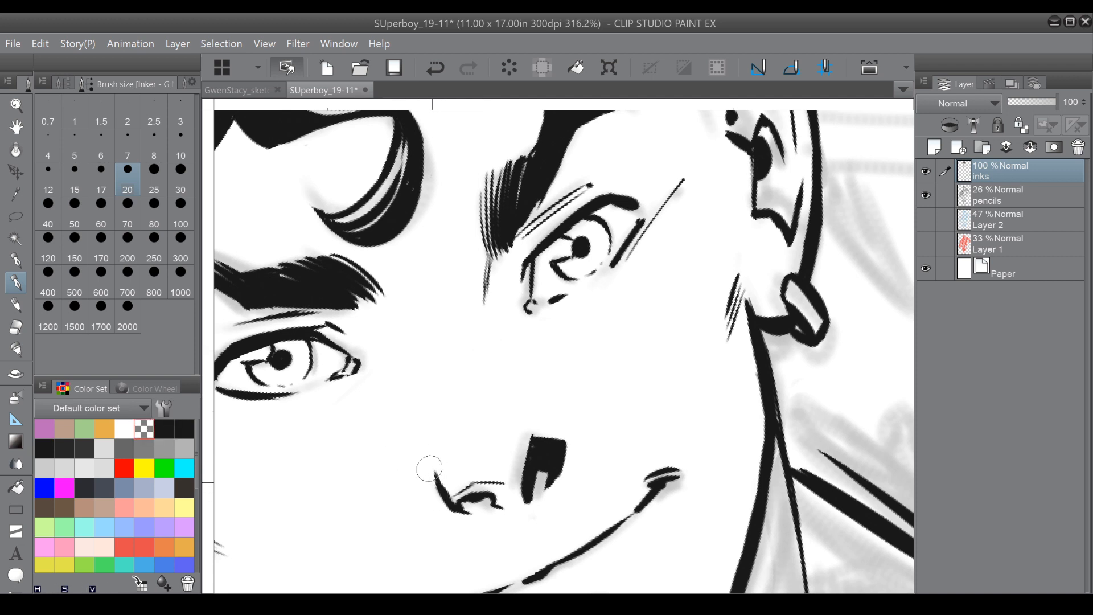
drag(423, 448, 477, 443)
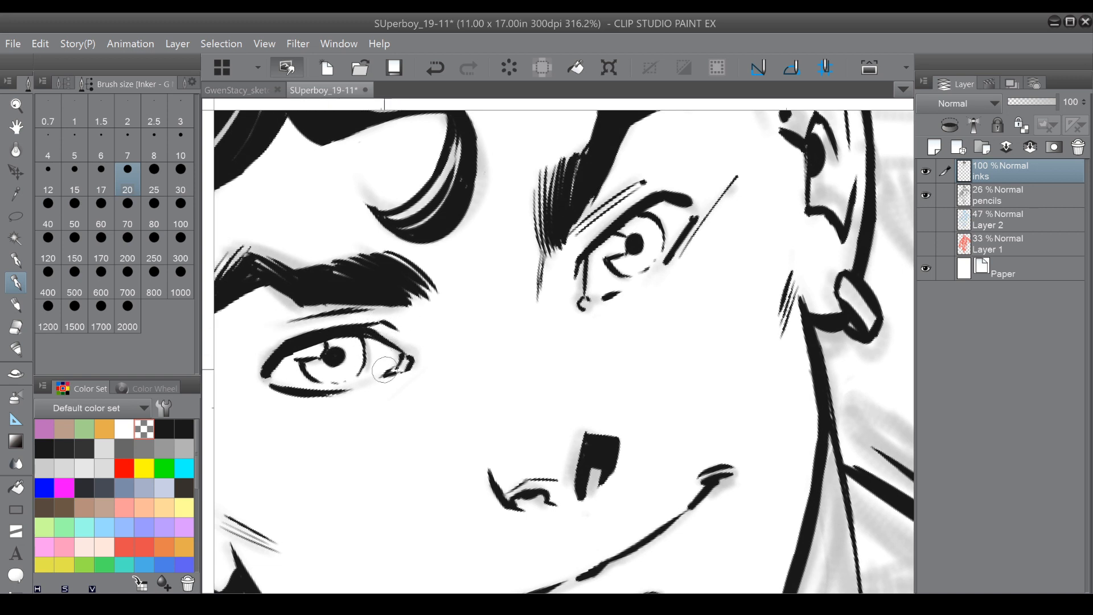
mouse_move(403, 363)
mouse_down()
mouse_move(411, 356)
mouse_move(402, 378)
mouse_move(403, 354)
mouse_move(391, 371)
mouse_up()
Return to black and add fine detail strokes to the irises of both eyes.
click(172, 426)
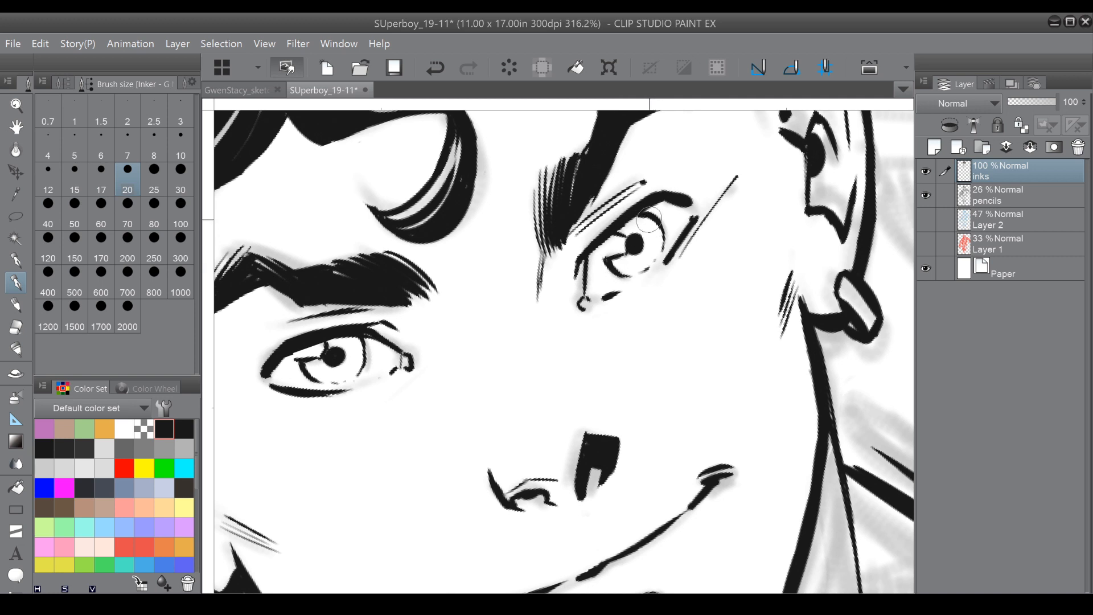
drag(649, 219, 542, 254)
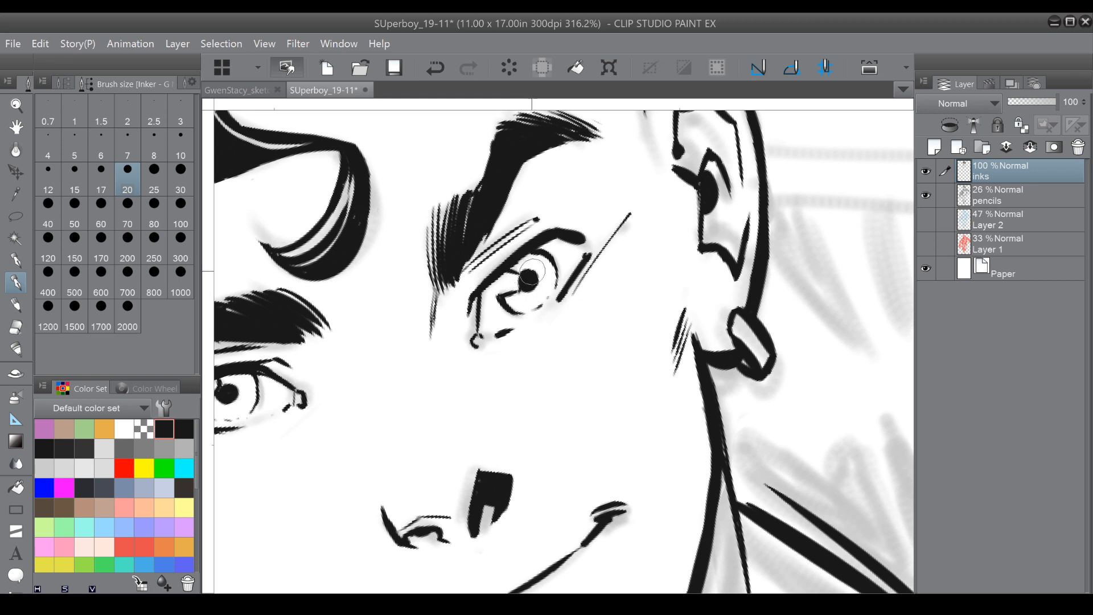
drag(517, 274, 620, 251)
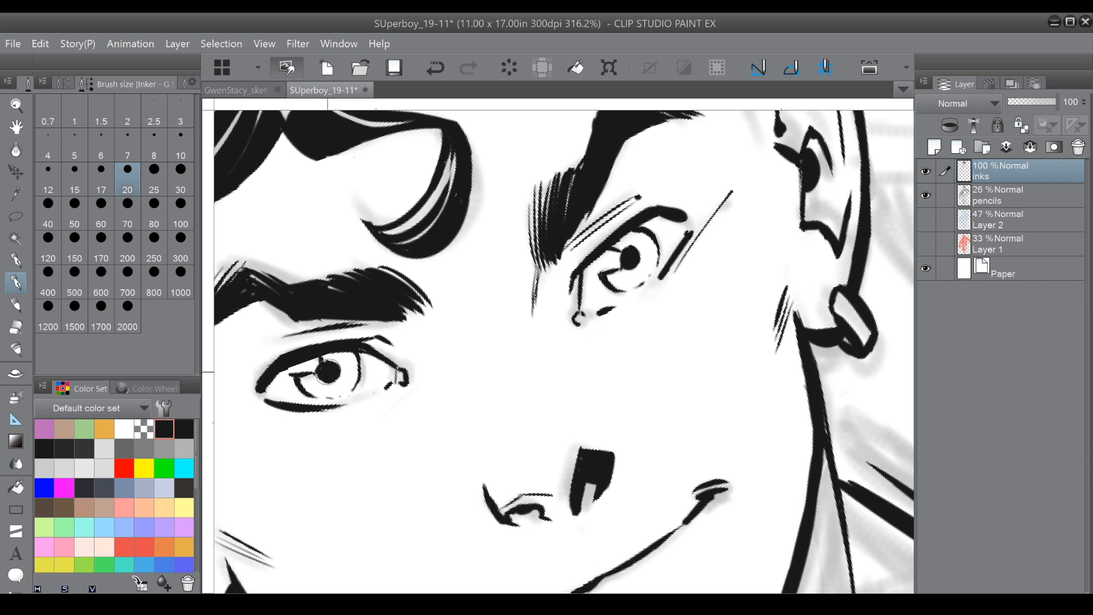
drag(328, 362, 326, 377)
Review the inked face at a smaller scale and save the drawing.
scroll(445, 400, down, 3)
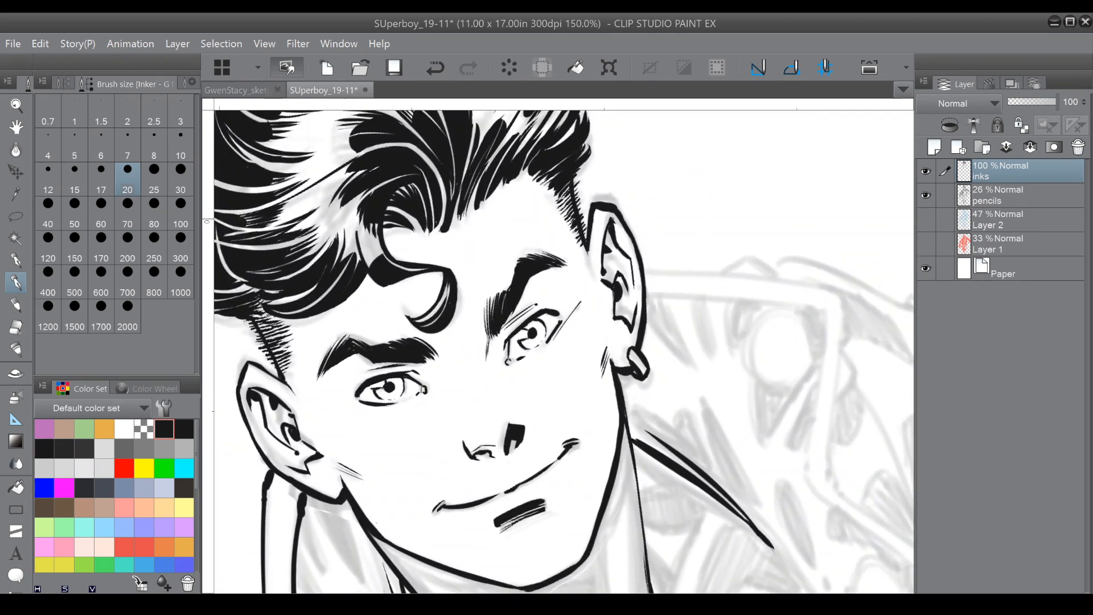
scroll(456, 233, down, 2)
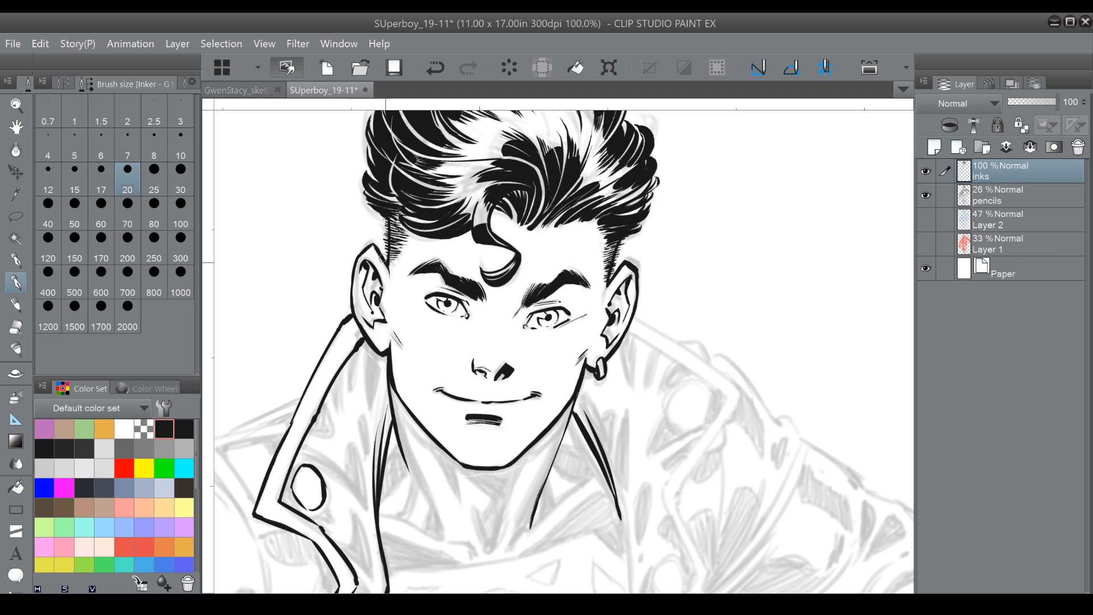
drag(377, 272, 319, 259)
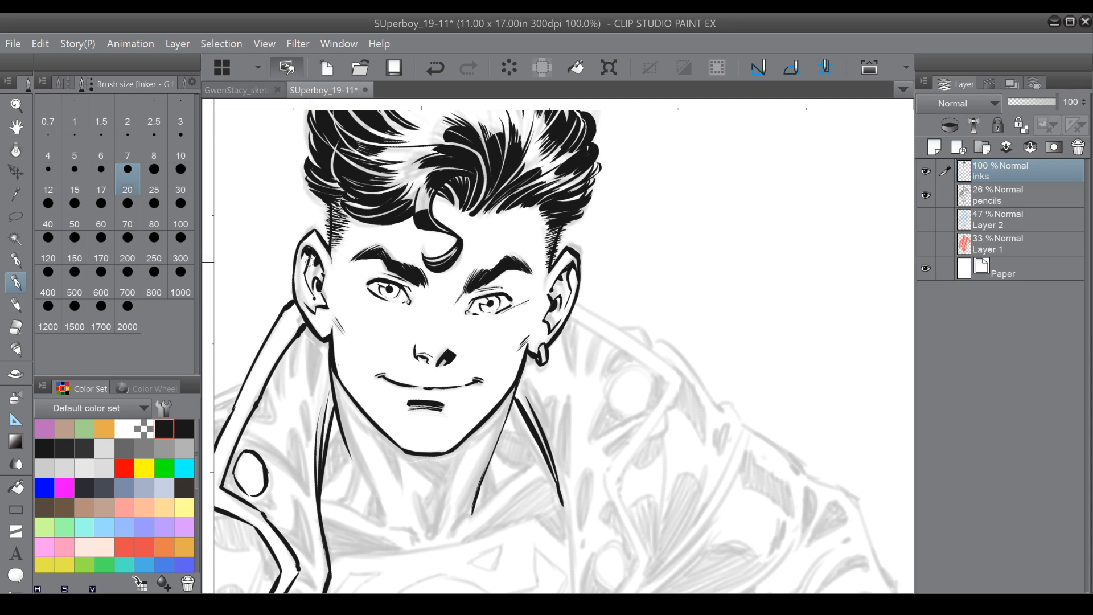
key(ctrl+minus)
key(ctrl+minus)
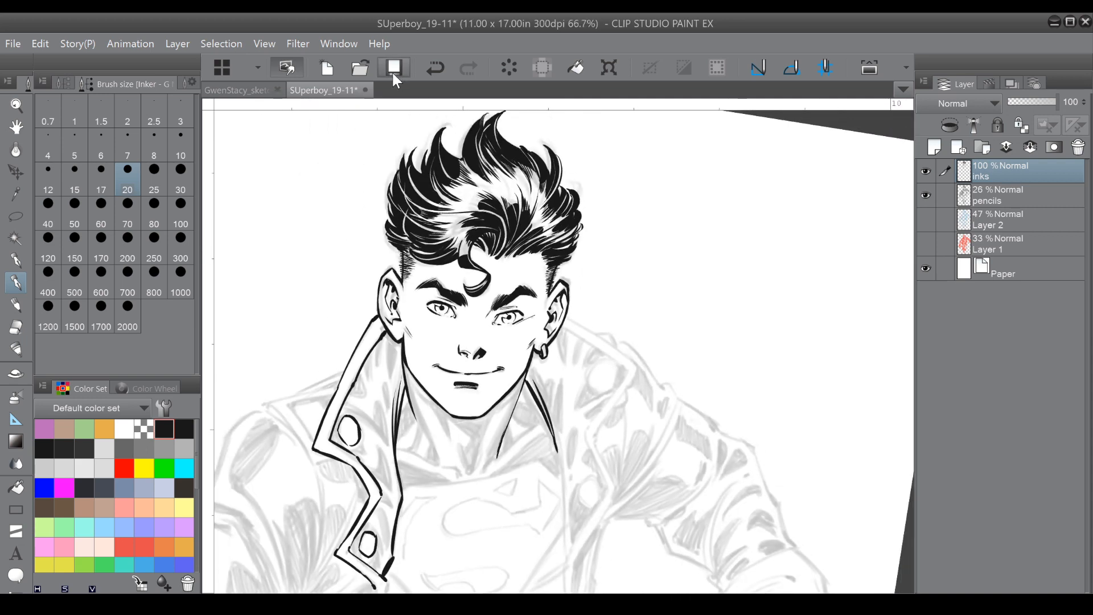
click(393, 71)
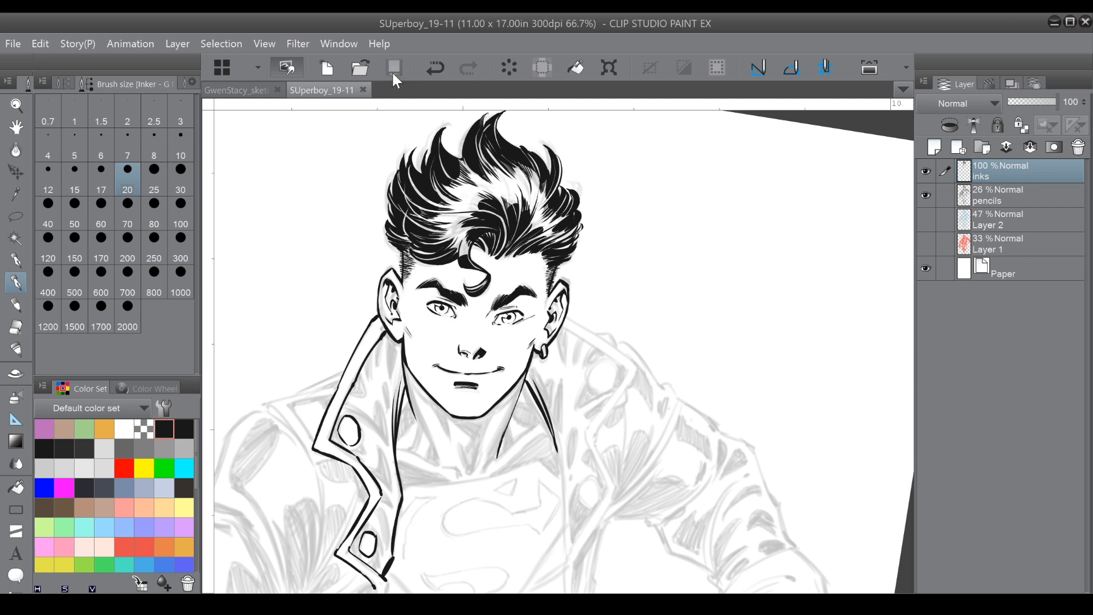
drag(564, 351, 526, 285)
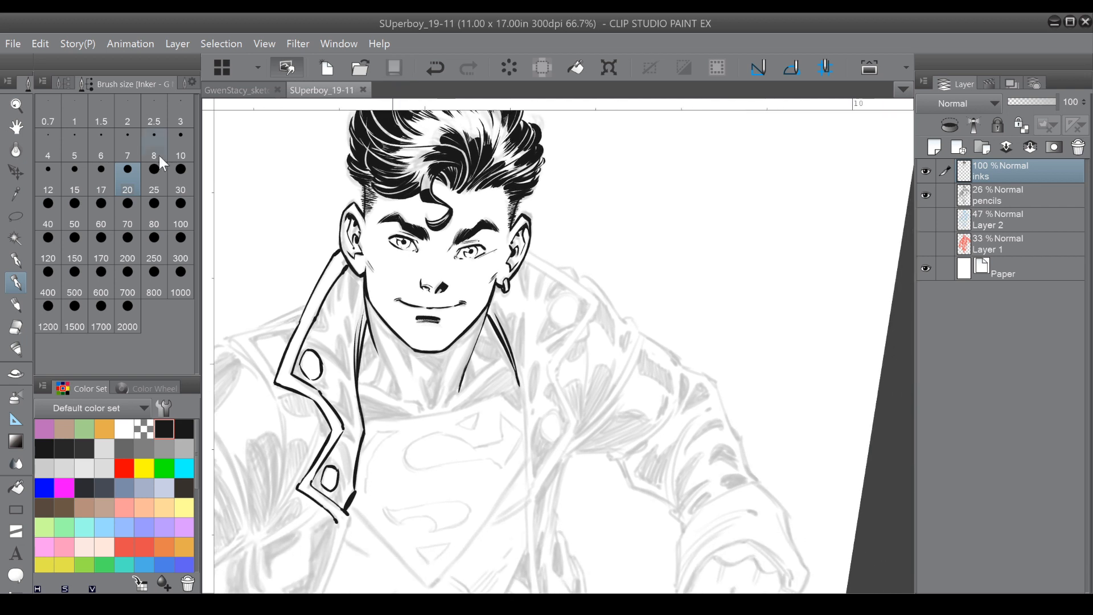
Ink the right-hand collar lapel's double-line border, inner edge and two round buttons with brush size 40.
click(46, 220)
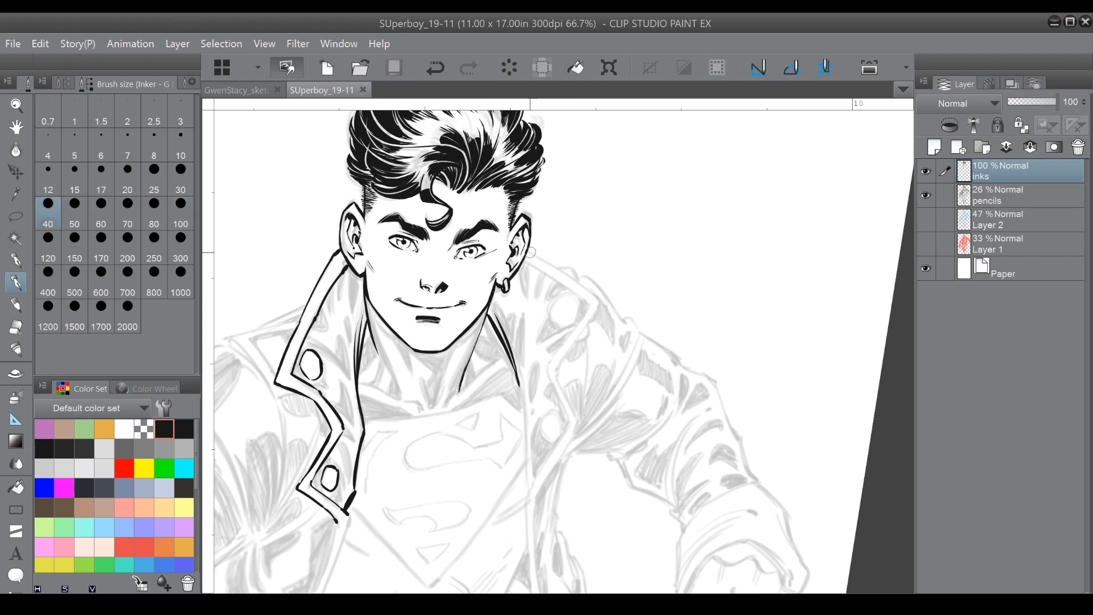
mouse_move(528, 251)
mouse_down()
mouse_move(599, 300)
mouse_move(547, 272)
mouse_move(587, 302)
mouse_up()
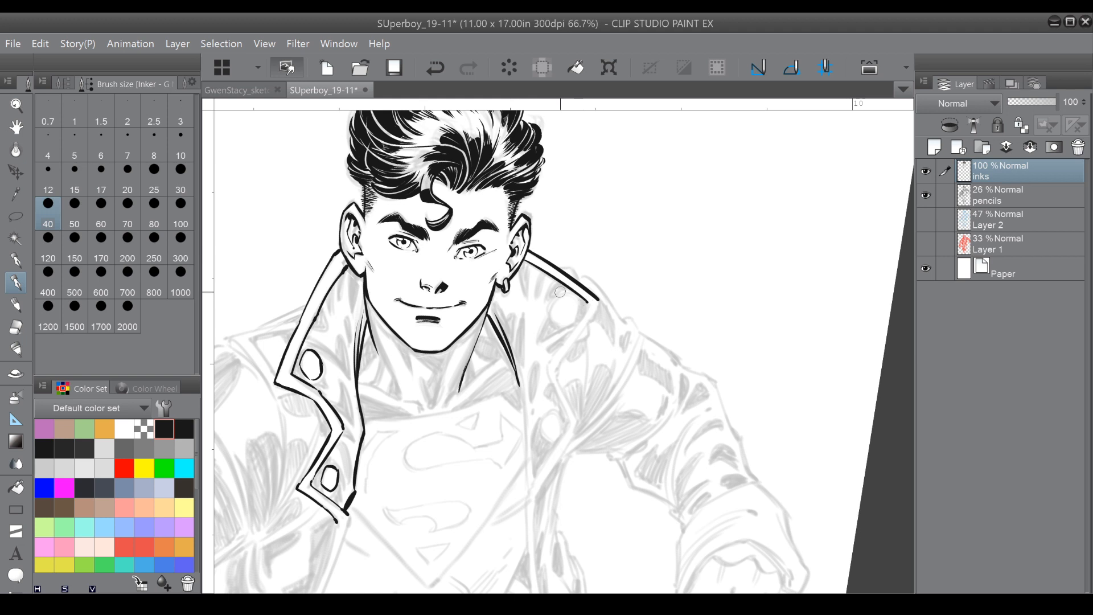
mouse_move(587, 305)
mouse_down()
mouse_move(553, 360)
mouse_move(597, 312)
mouse_move(588, 228)
mouse_up()
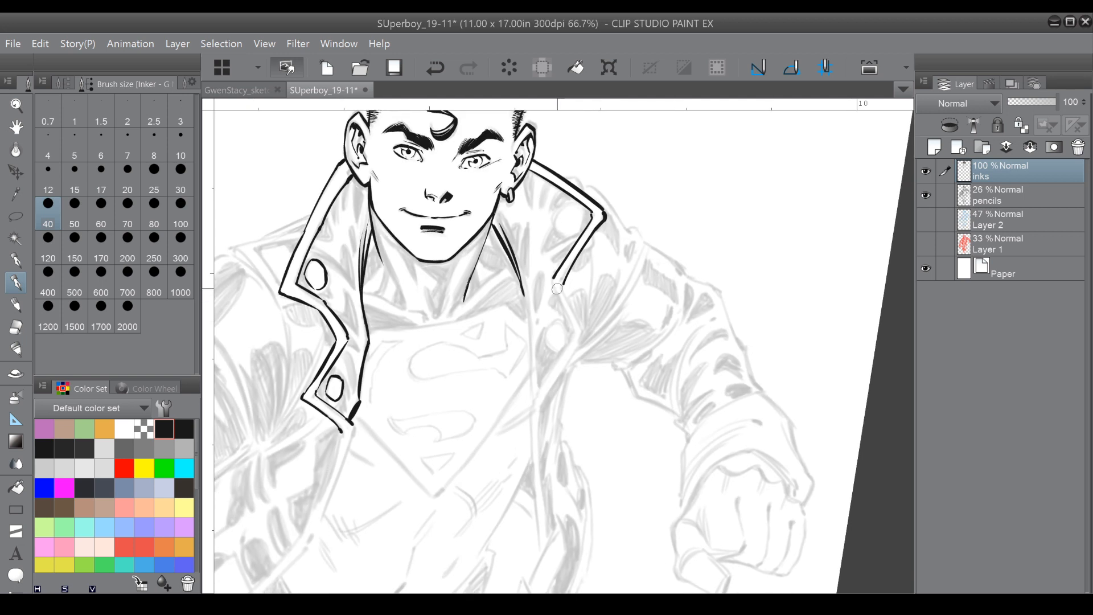
drag(561, 287, 585, 335)
mouse_move(552, 283)
mouse_down()
mouse_move(570, 331)
mouse_move(534, 401)
mouse_move(580, 344)
mouse_up()
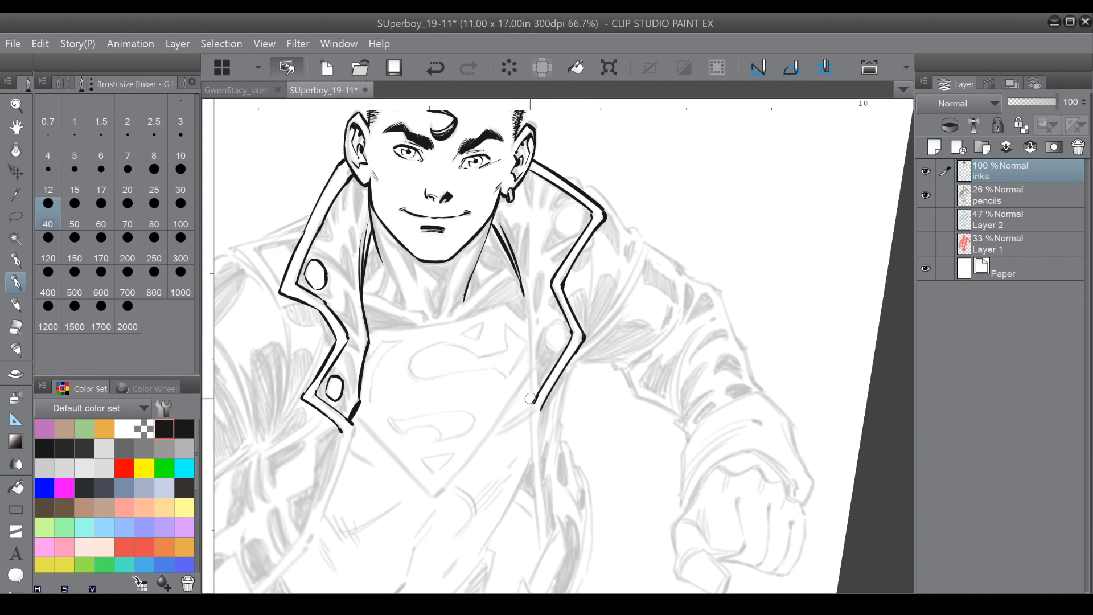
drag(533, 403, 529, 445)
mouse_move(523, 288)
mouse_down()
mouse_move(531, 396)
mouse_move(526, 364)
mouse_up()
drag(562, 207, 575, 204)
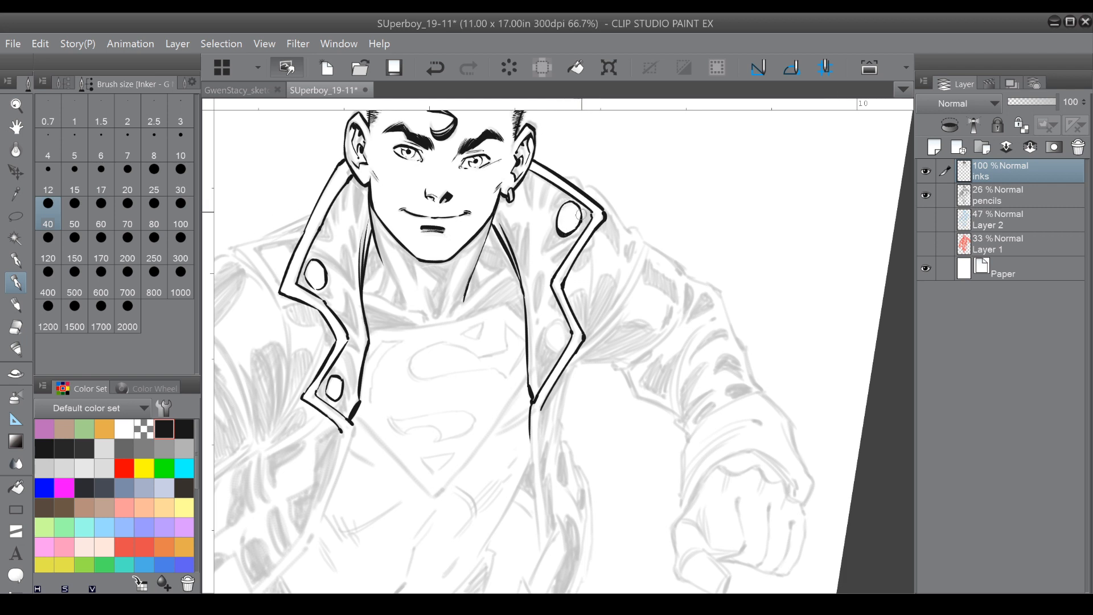
mouse_move(548, 319)
mouse_down()
mouse_move(567, 333)
mouse_move(561, 342)
mouse_up()
Ink tapered black shadow strokes along the neck side of the right-hand lapel.
drag(501, 221, 506, 236)
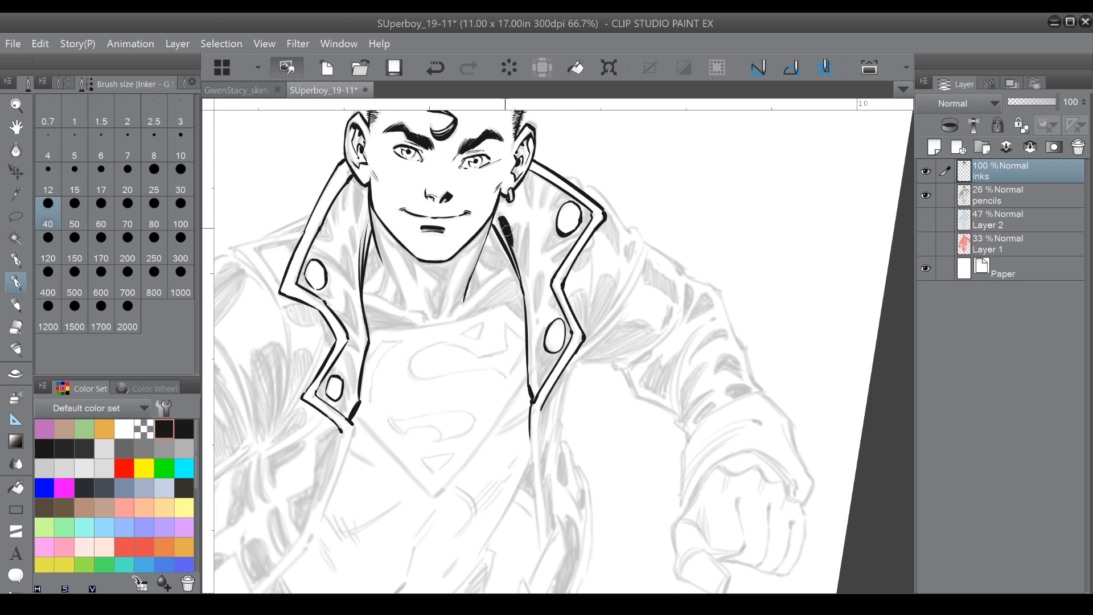
drag(516, 251, 516, 232)
mouse_move(518, 273)
mouse_down()
mouse_move(522, 240)
mouse_move(522, 254)
mouse_move(547, 261)
mouse_up()
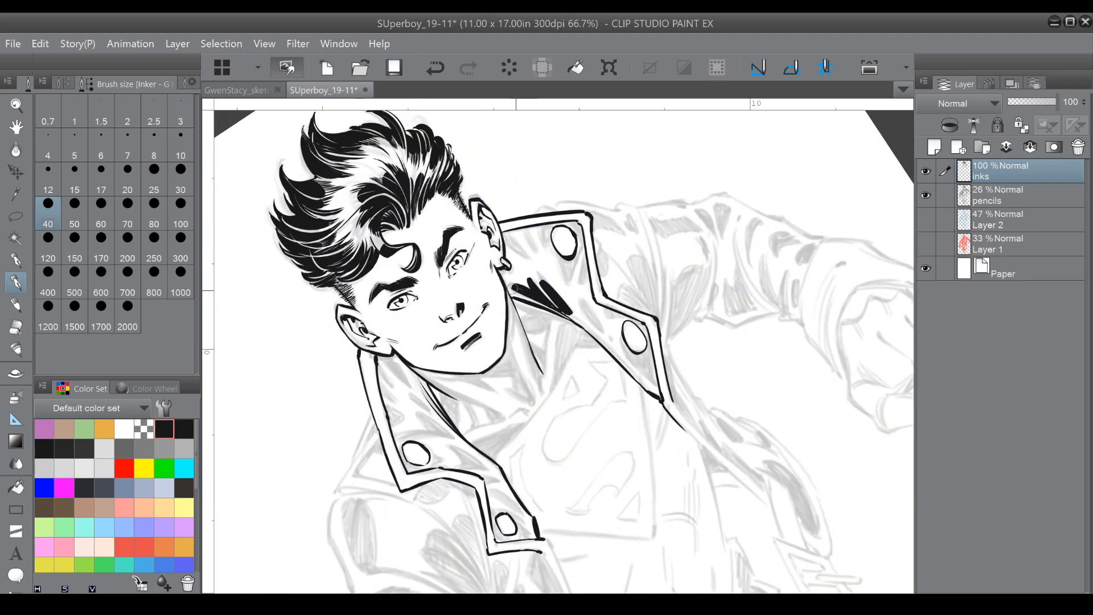
drag(573, 297, 580, 318)
mouse_move(569, 310)
mouse_down()
mouse_move(585, 326)
mouse_move(537, 318)
mouse_up()
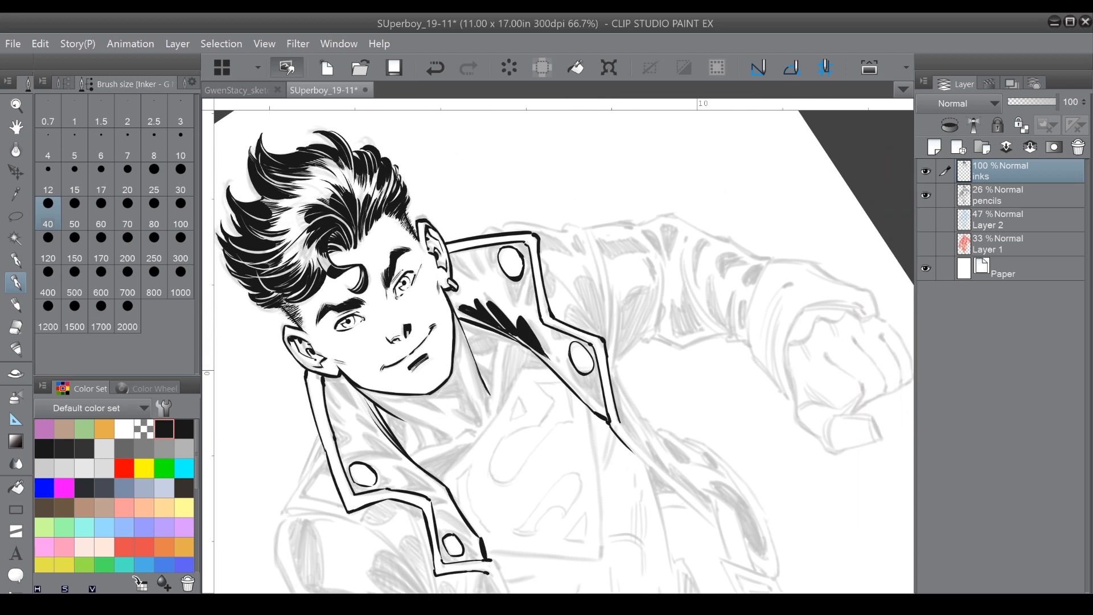
Outline the shadow shapes around both buttons, beside the ear and down to the lower tip of the right-hand lapel.
drag(510, 278, 530, 293)
mouse_move(488, 251)
mouse_down()
mouse_move(495, 272)
mouse_move(502, 241)
mouse_move(476, 251)
mouse_up()
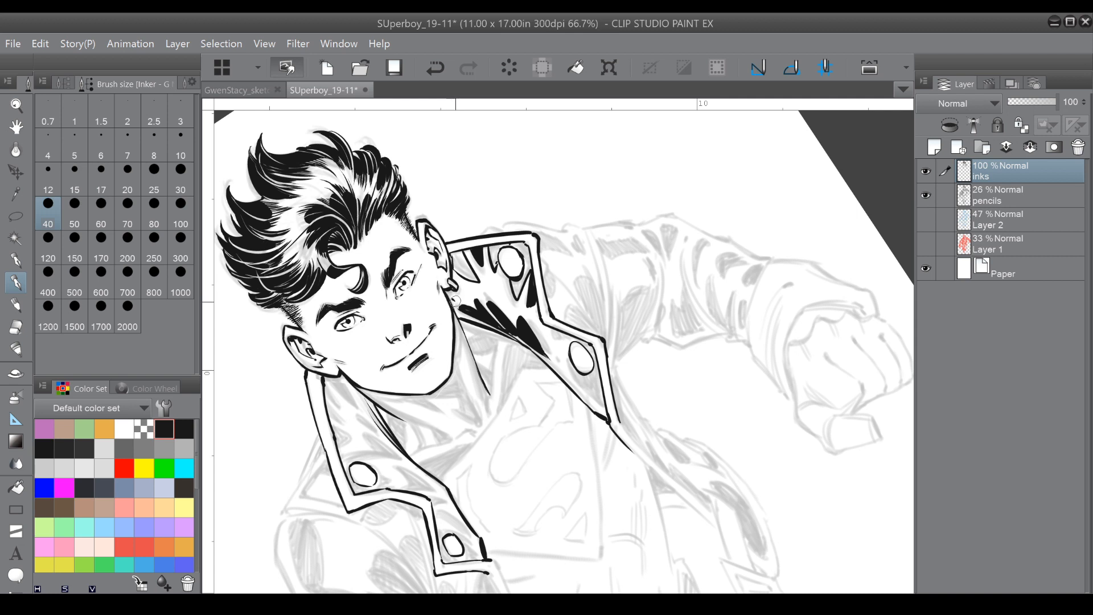
mouse_move(548, 329)
mouse_down()
mouse_move(564, 338)
mouse_move(563, 370)
mouse_move(550, 349)
mouse_move(608, 419)
mouse_up()
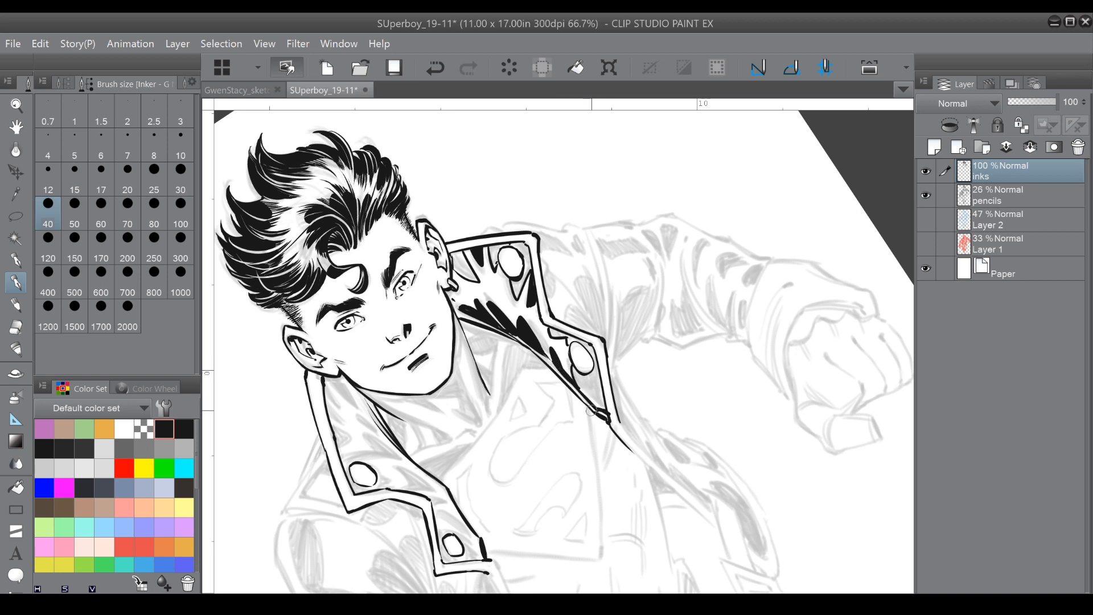
Select the enclosed shadow areas on the right-hand lapel, fill them with black and clear the selection.
key(w)
click(465, 268)
click(524, 263)
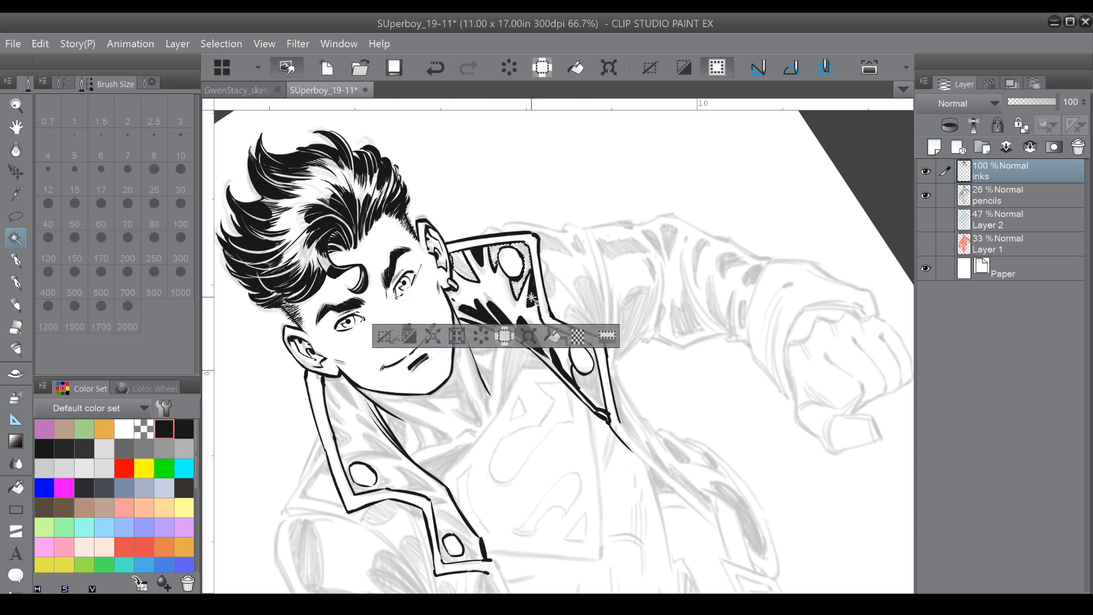
click(590, 396)
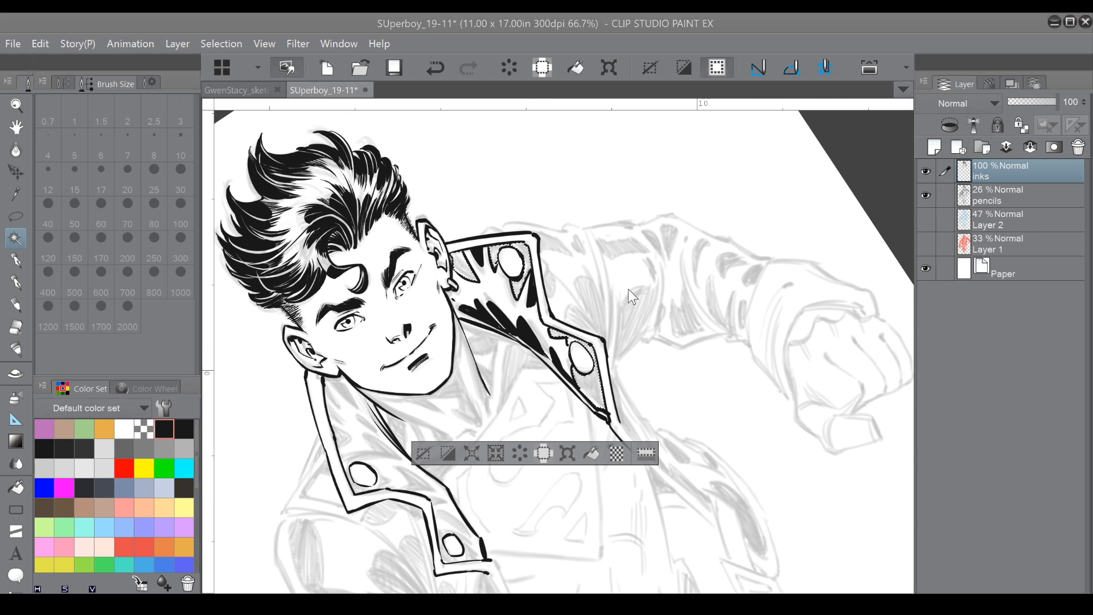
click(592, 454)
key(ctrl+d)
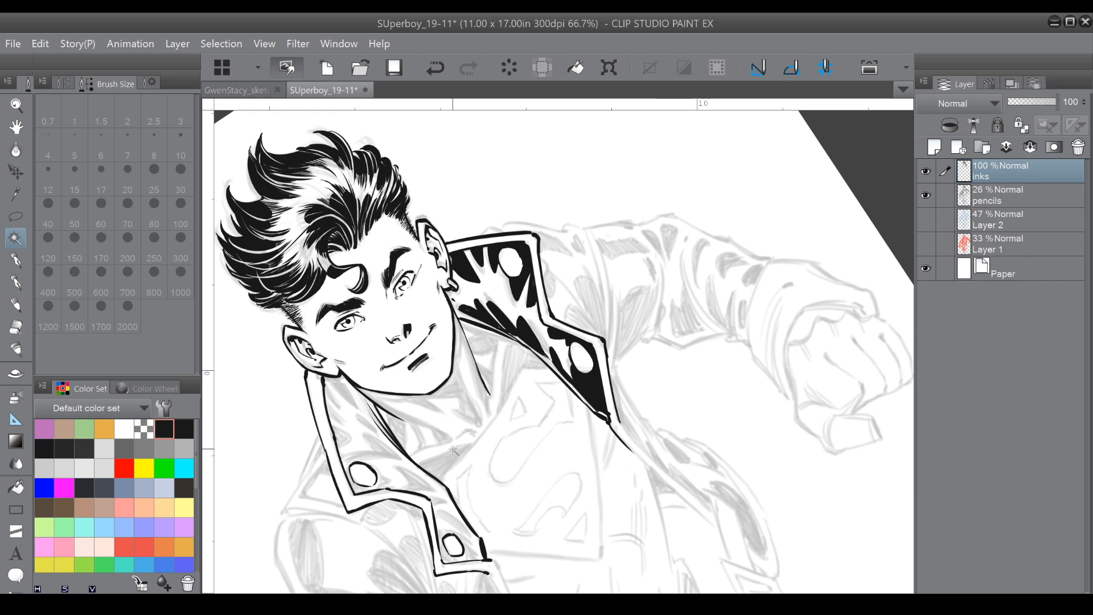
Return to the Inker - G Nib pen and ink shadow shapes around the upper button and middle of the left-hand lapel.
drag(454, 450, 479, 440)
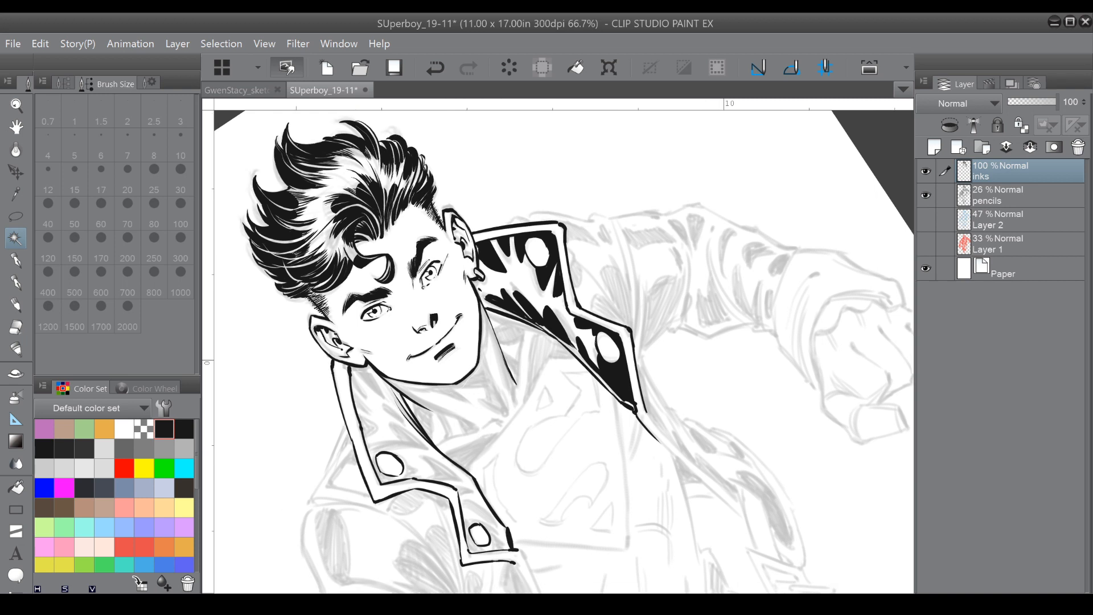
click(16, 283)
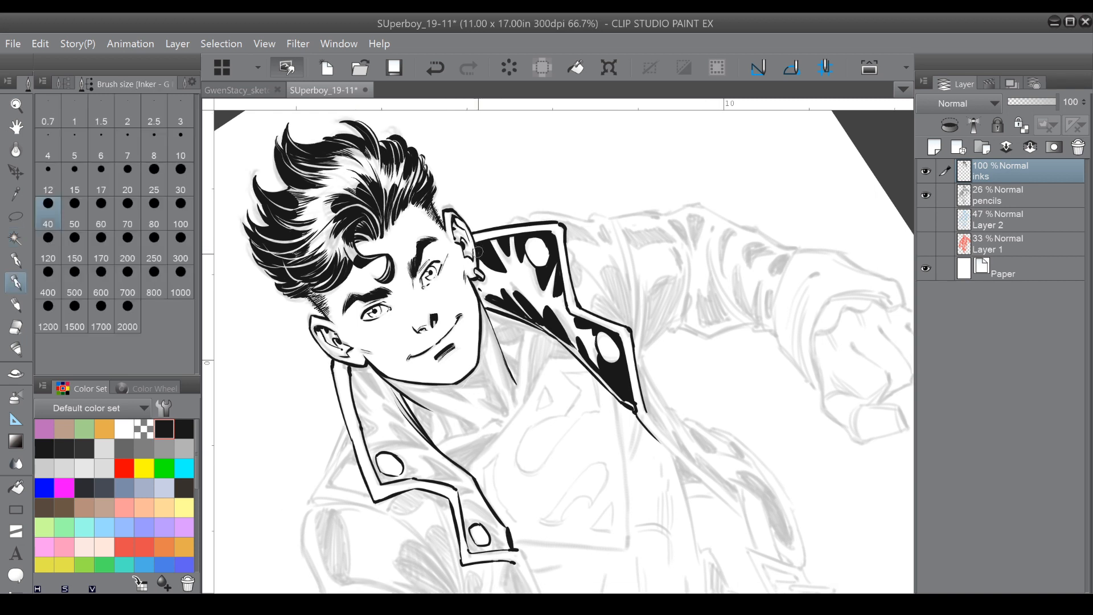
drag(458, 270, 564, 220)
mouse_move(316, 250)
mouse_down()
mouse_move(418, 311)
mouse_move(445, 386)
mouse_up()
mouse_move(444, 385)
mouse_down()
mouse_move(446, 361)
mouse_move(448, 399)
mouse_up()
drag(433, 332, 452, 348)
mouse_move(427, 306)
mouse_down()
mouse_move(450, 343)
mouse_move(456, 315)
mouse_move(455, 350)
mouse_up()
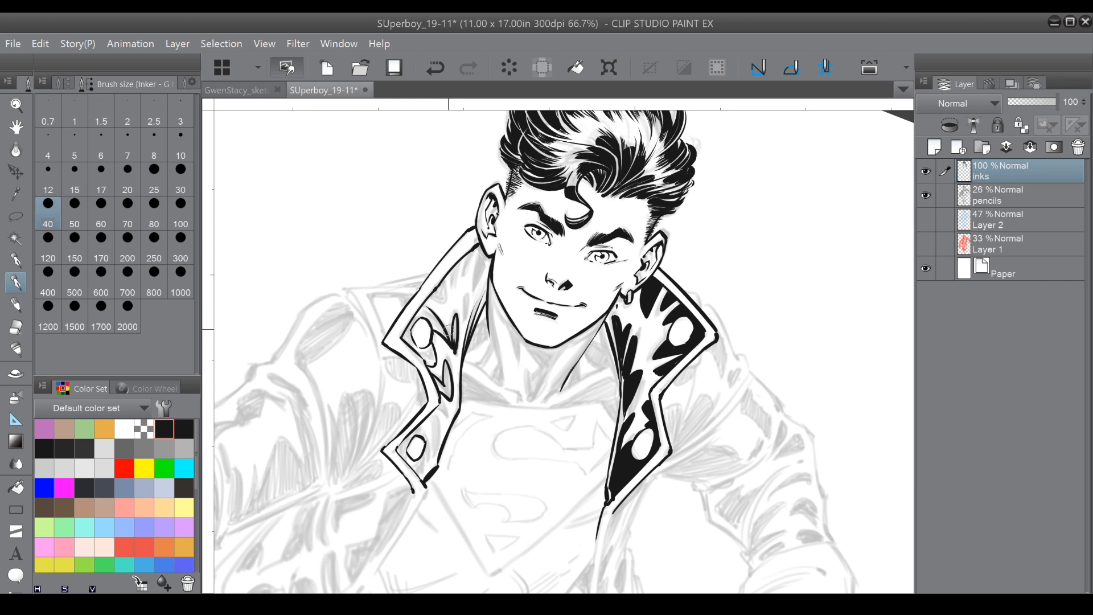
Add shadow strokes up the left-hand lapel towards the ear and outline the shadows around its lower button.
drag(426, 304, 454, 266)
mouse_move(454, 330)
mouse_down()
mouse_move(467, 294)
mouse_move(463, 323)
mouse_up()
mouse_move(462, 261)
mouse_down()
mouse_move(472, 254)
mouse_move(469, 291)
mouse_up()
mouse_move(491, 256)
mouse_down()
mouse_move(479, 296)
mouse_move(482, 276)
mouse_up()
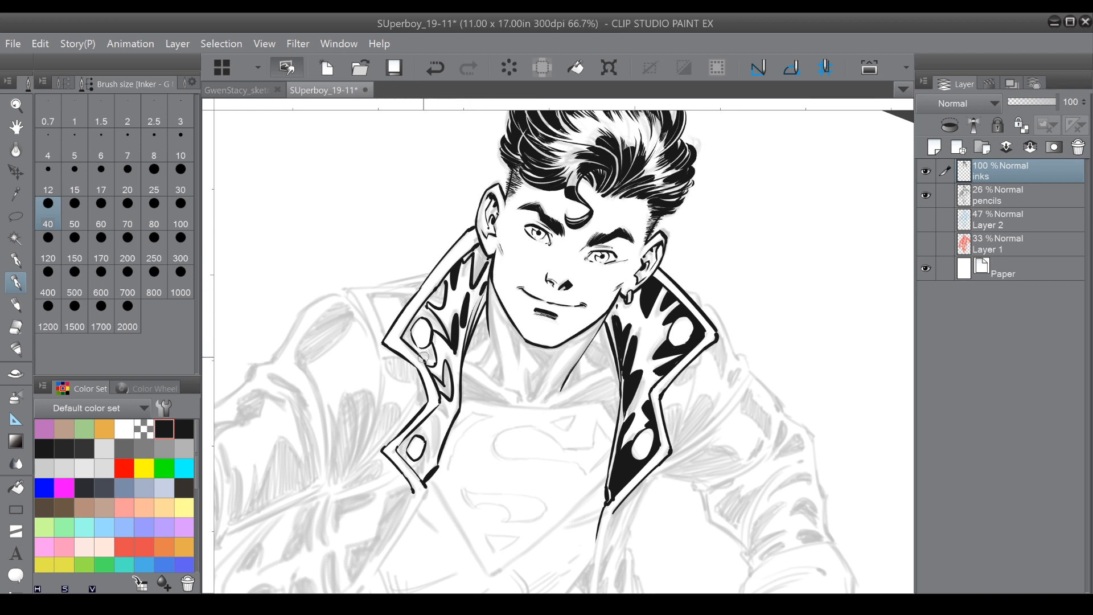
drag(422, 347, 423, 346)
mouse_move(442, 401)
mouse_down()
mouse_move(437, 447)
mouse_move(432, 412)
mouse_move(437, 438)
mouse_move(435, 418)
mouse_move(437, 439)
mouse_move(423, 424)
mouse_move(421, 479)
mouse_up()
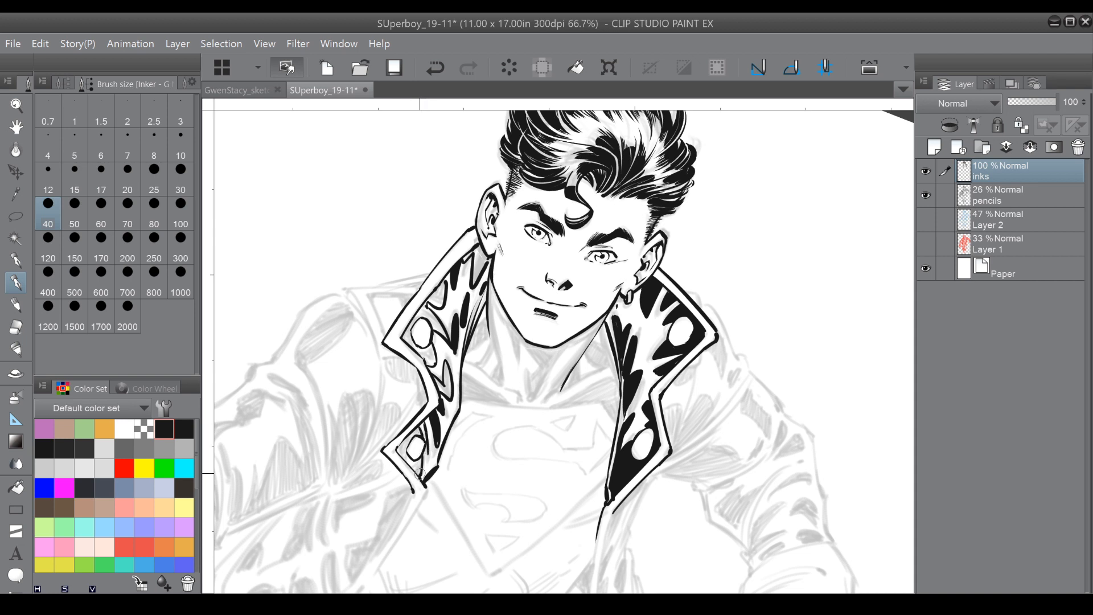
Select the enclosed shadow areas on the left-hand lapel, fill them with black and deselect.
key(w)
click(405, 454)
shift+click(442, 386)
shift+click(427, 361)
shift+click(441, 300)
shift+click(477, 267)
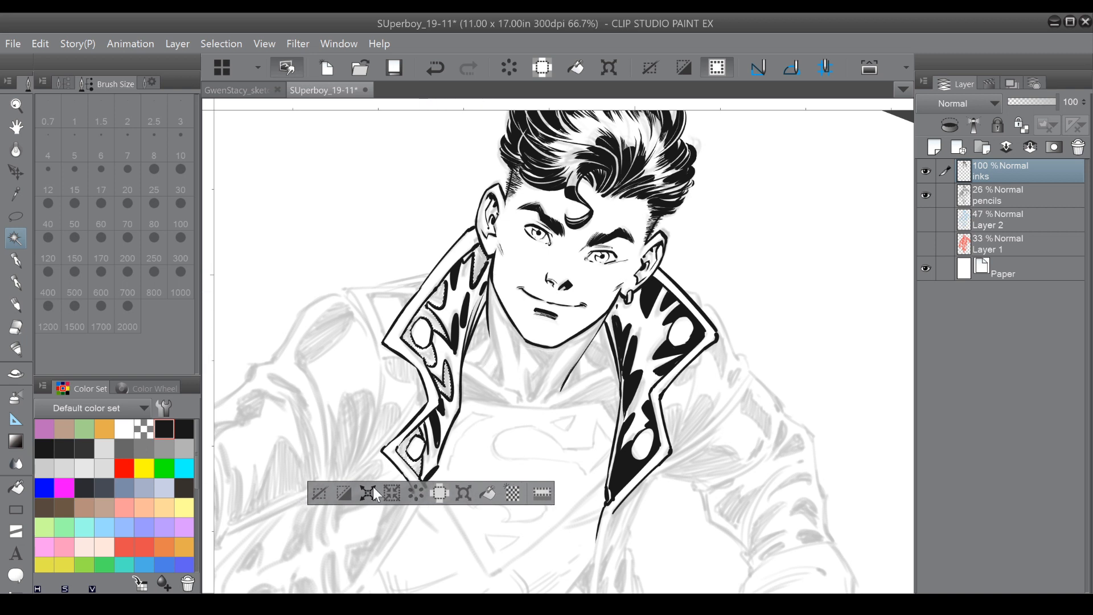
click(487, 493)
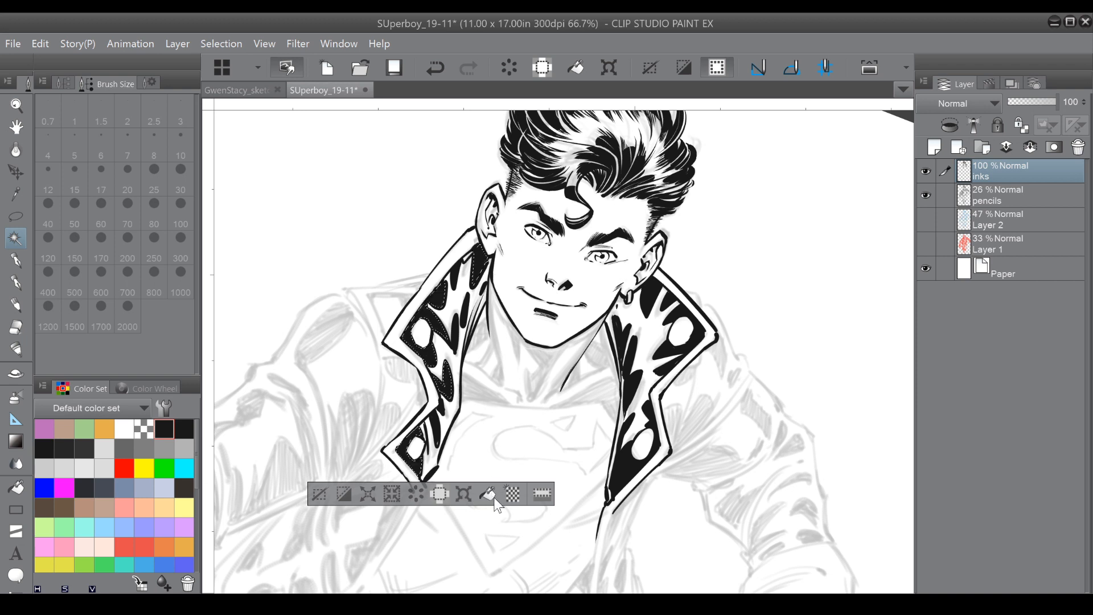
click(325, 490)
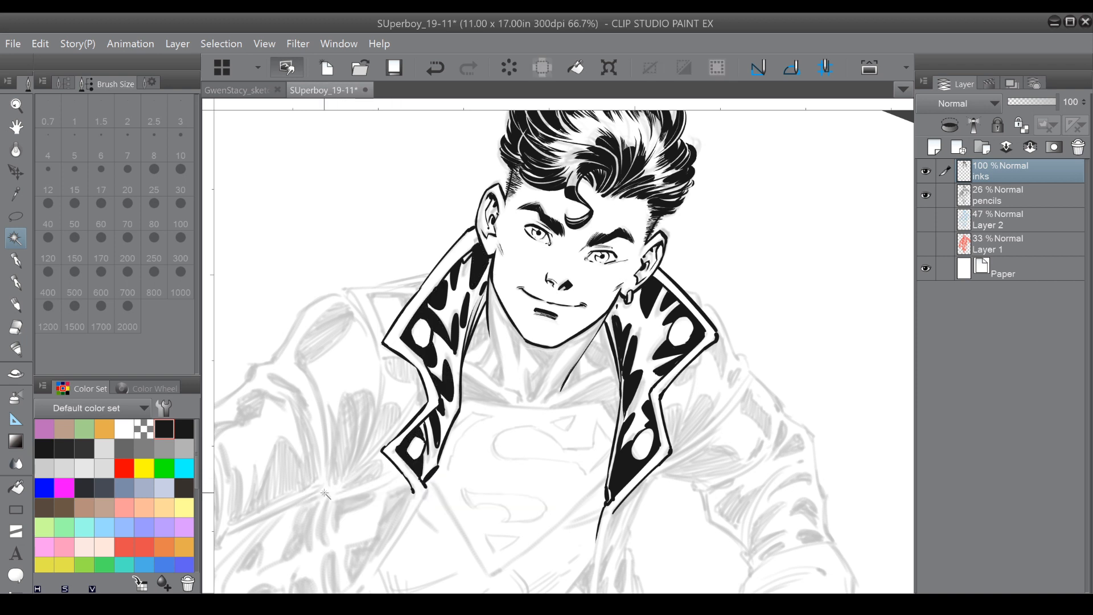
Ink both sides of the shirt neckline between the lapels with the Inker - G Nib pen.
key(p)
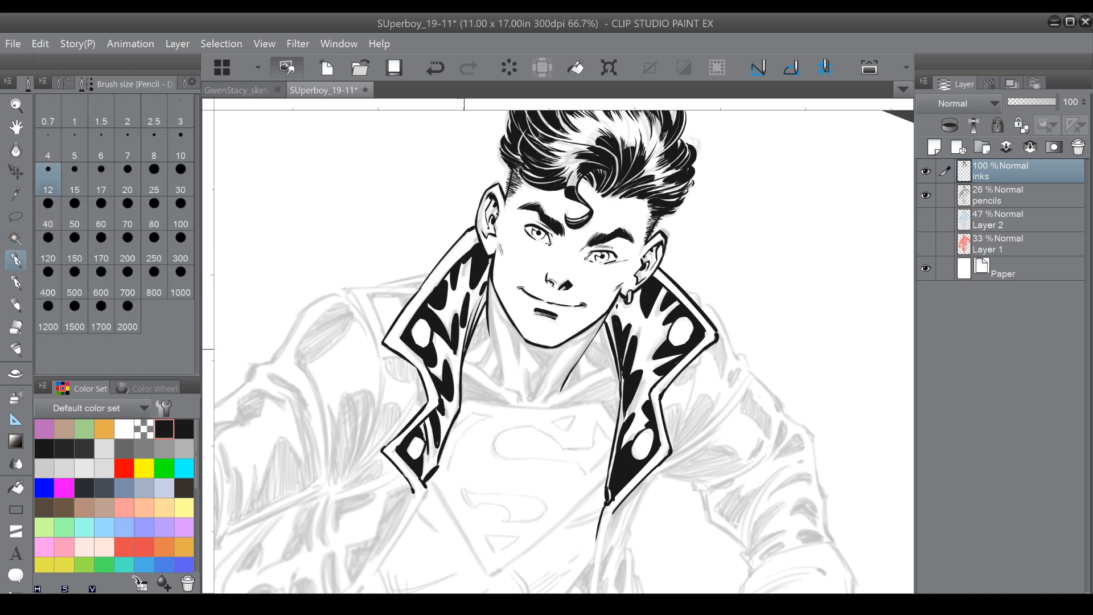
key(p)
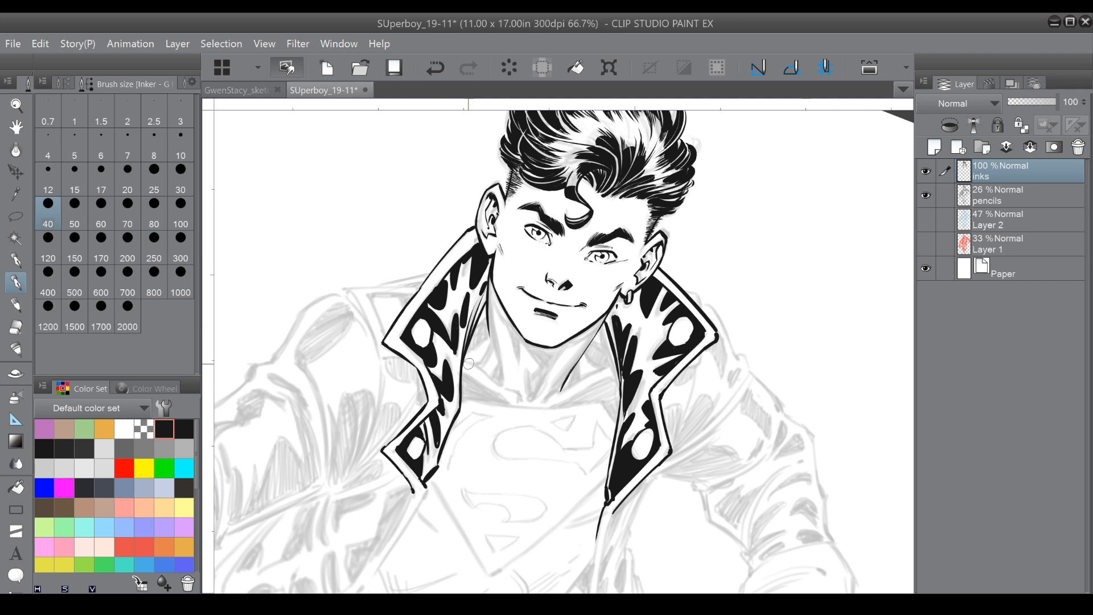
drag(466, 364, 519, 396)
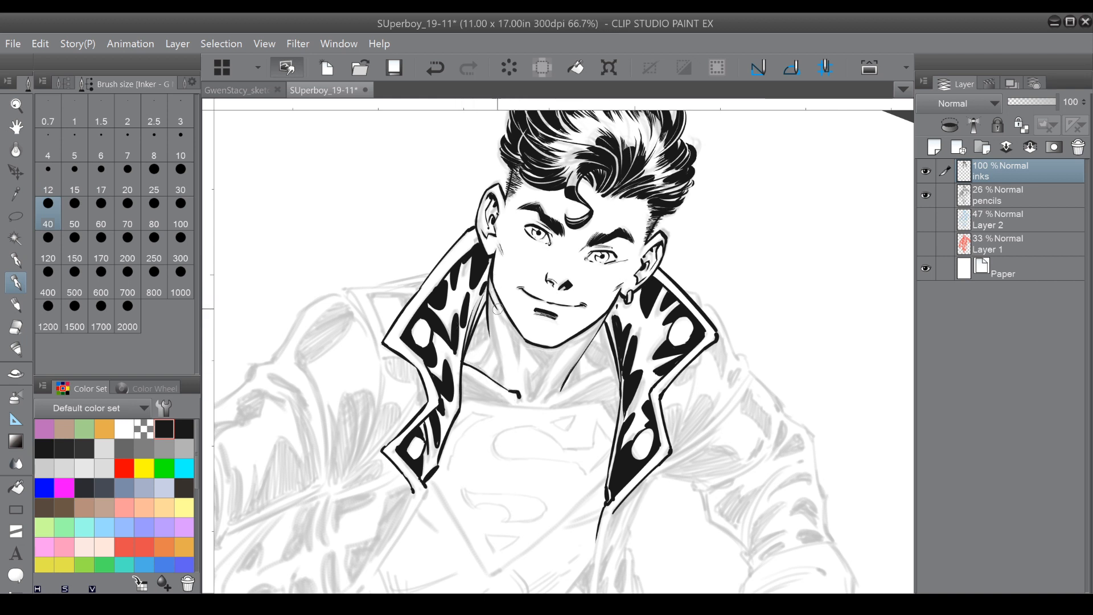
drag(510, 329, 604, 376)
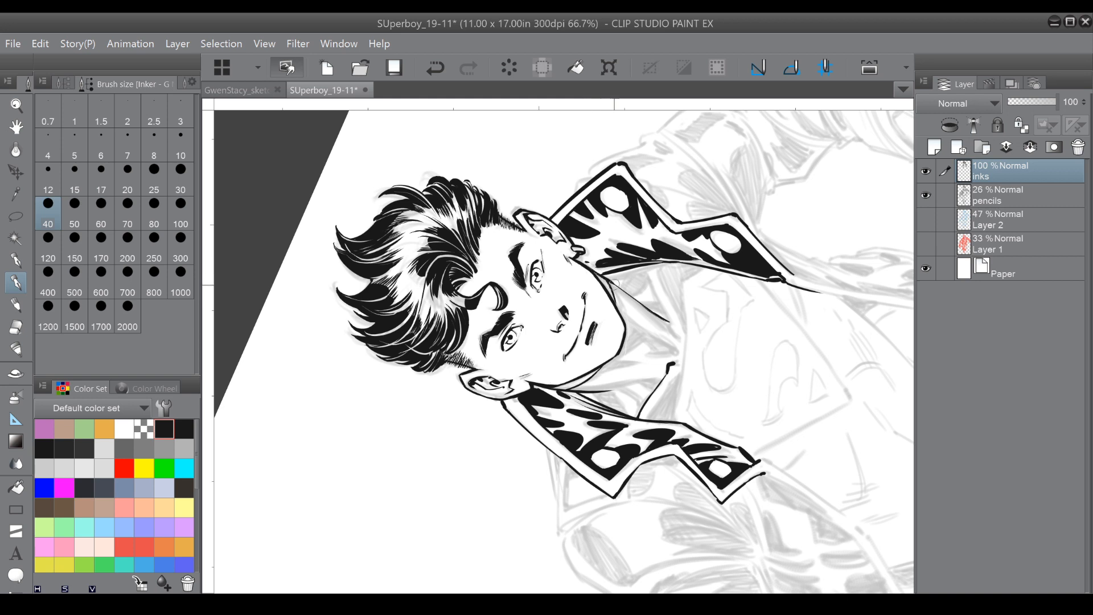
mouse_move(654, 292)
mouse_down()
mouse_move(647, 261)
mouse_move(681, 344)
mouse_up()
mouse_move(661, 263)
mouse_down()
mouse_move(683, 323)
mouse_move(603, 313)
mouse_move(548, 327)
mouse_move(538, 373)
mouse_up()
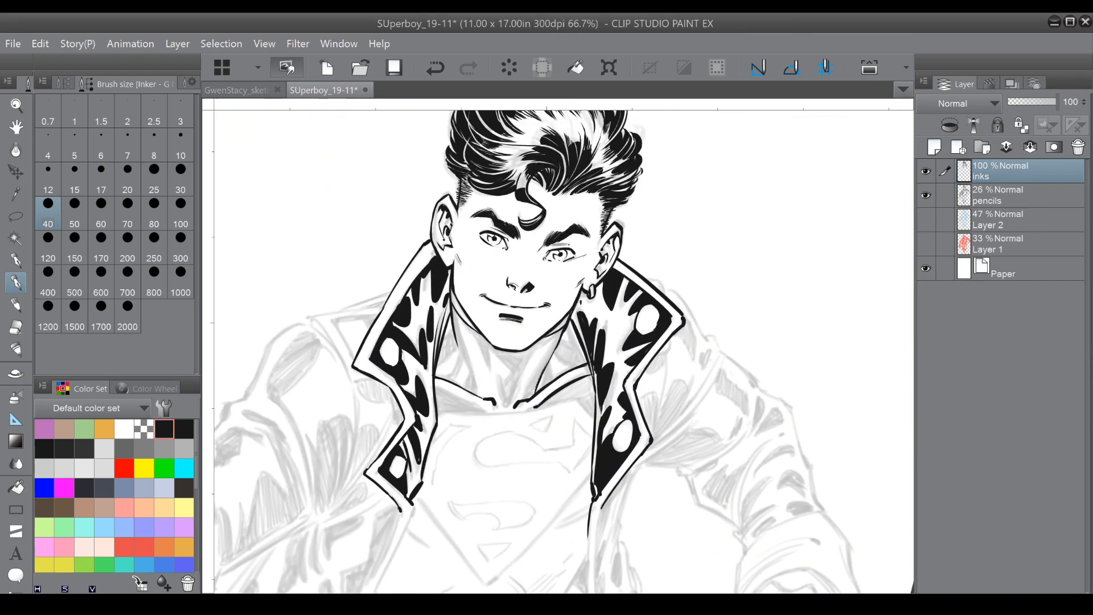
Ink the neck muscle lines and the outlines of the shadows under the chin and on both sides of the neck.
drag(450, 303, 472, 386)
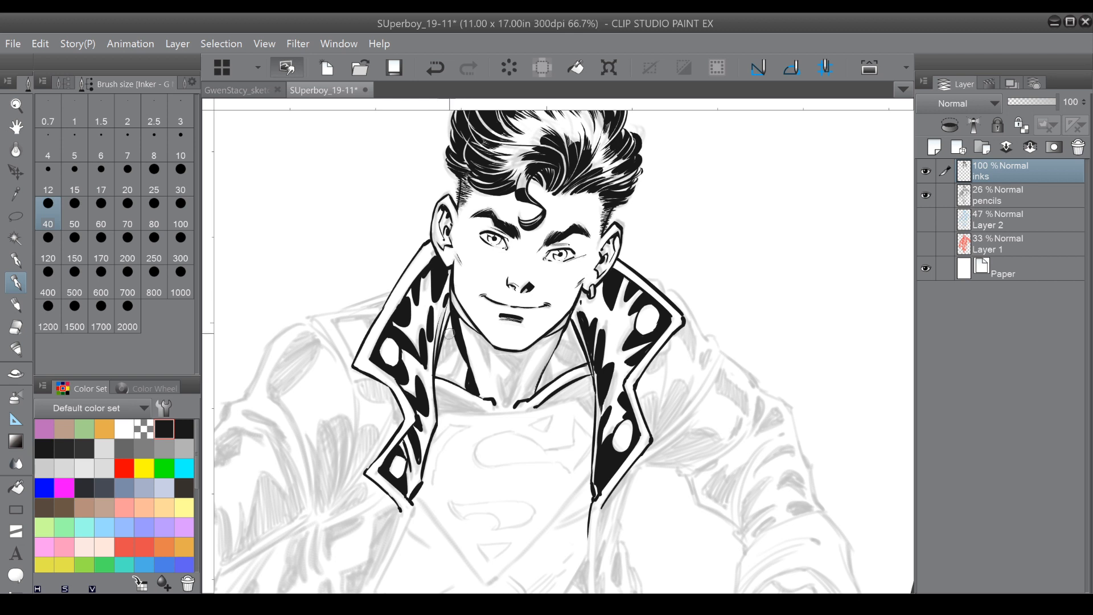
mouse_move(450, 307)
mouse_down()
mouse_move(443, 385)
mouse_move(451, 372)
mouse_up()
mouse_move(567, 324)
mouse_down()
mouse_move(544, 364)
mouse_move(564, 327)
mouse_move(531, 397)
mouse_up()
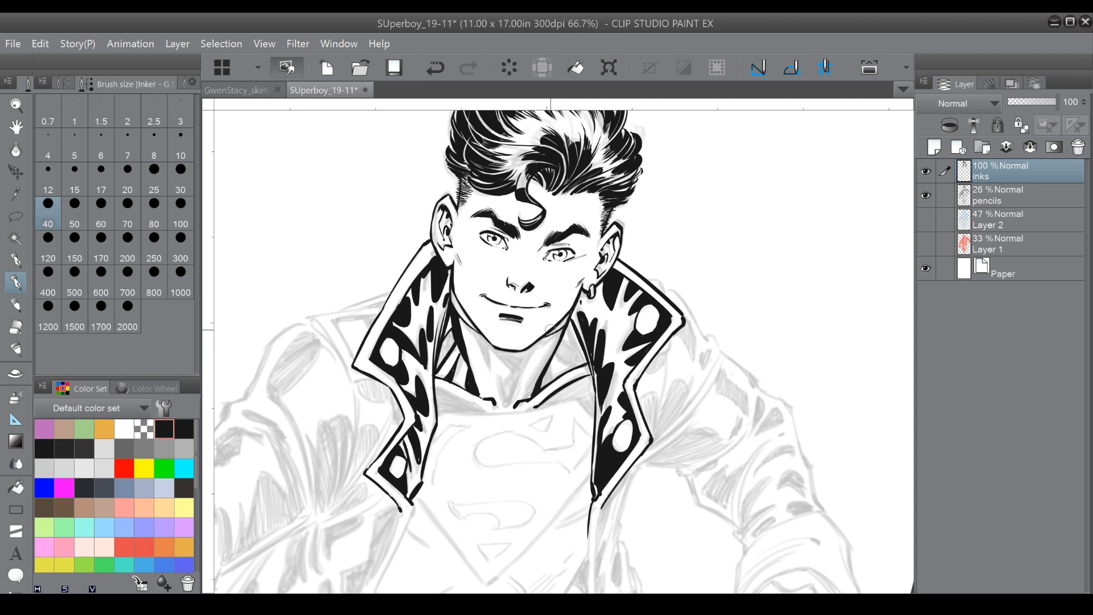
drag(550, 360, 548, 376)
drag(563, 340, 580, 348)
mouse_move(483, 340)
mouse_down()
mouse_move(492, 376)
mouse_move(489, 350)
mouse_move(488, 362)
mouse_move(517, 366)
mouse_move(496, 377)
mouse_move(507, 403)
mouse_up()
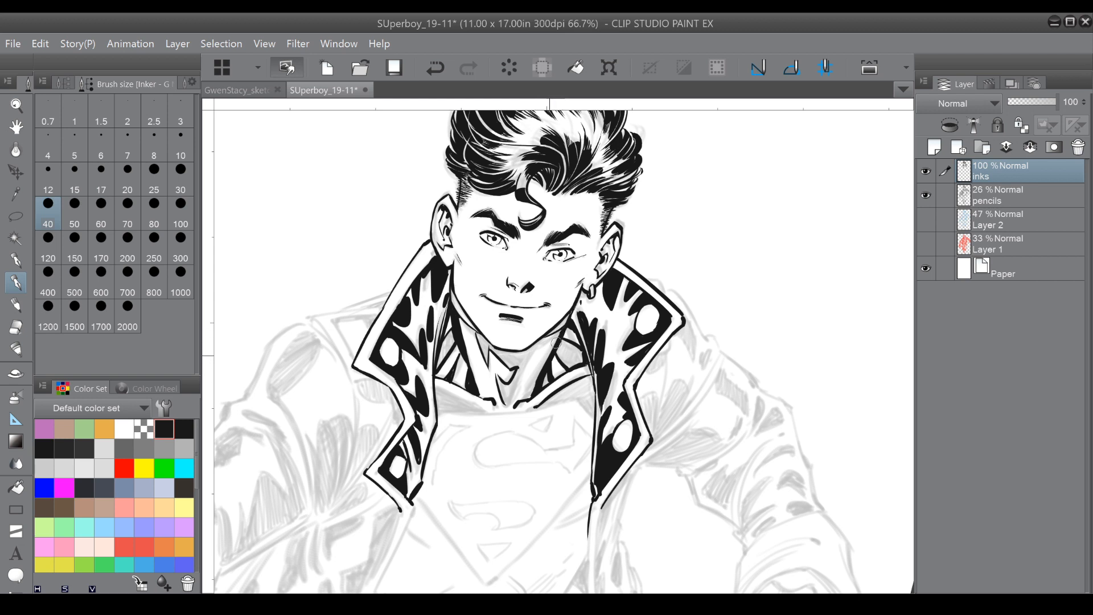
drag(541, 348, 504, 407)
Select the enclosed shadow areas under the chin and on the neck, fill them with black and deselect.
key(w)
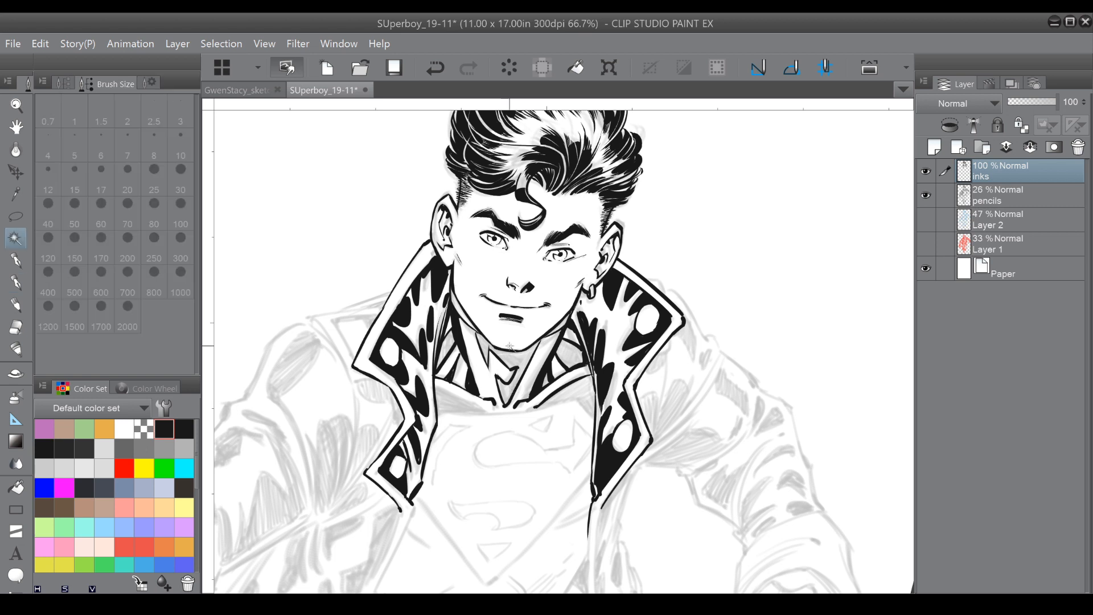
click(518, 361)
shift+click(568, 353)
shift+click(450, 343)
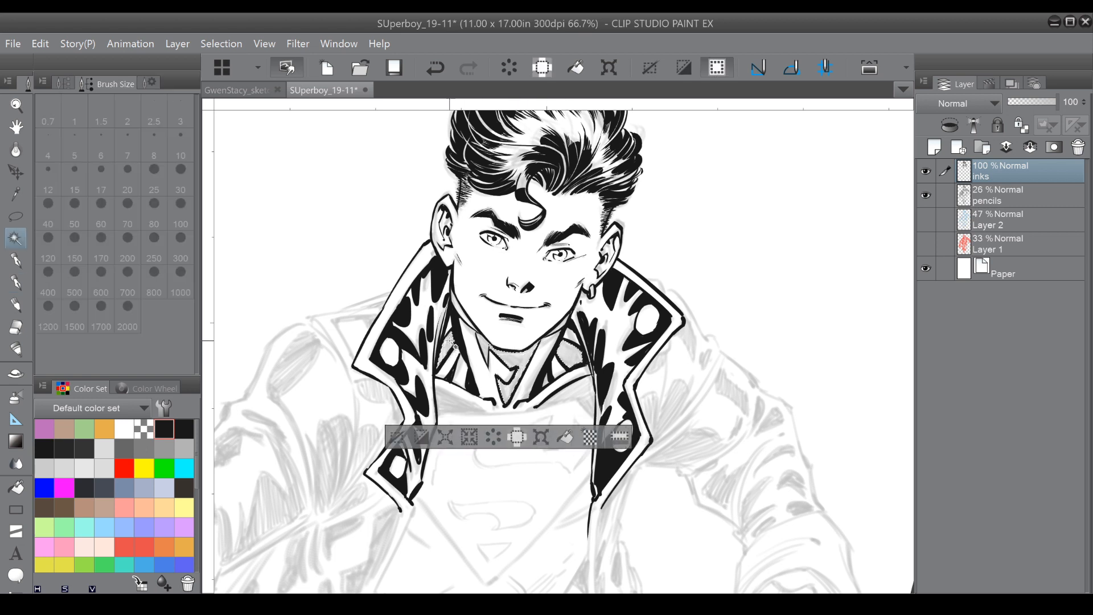
click(446, 437)
click(627, 313)
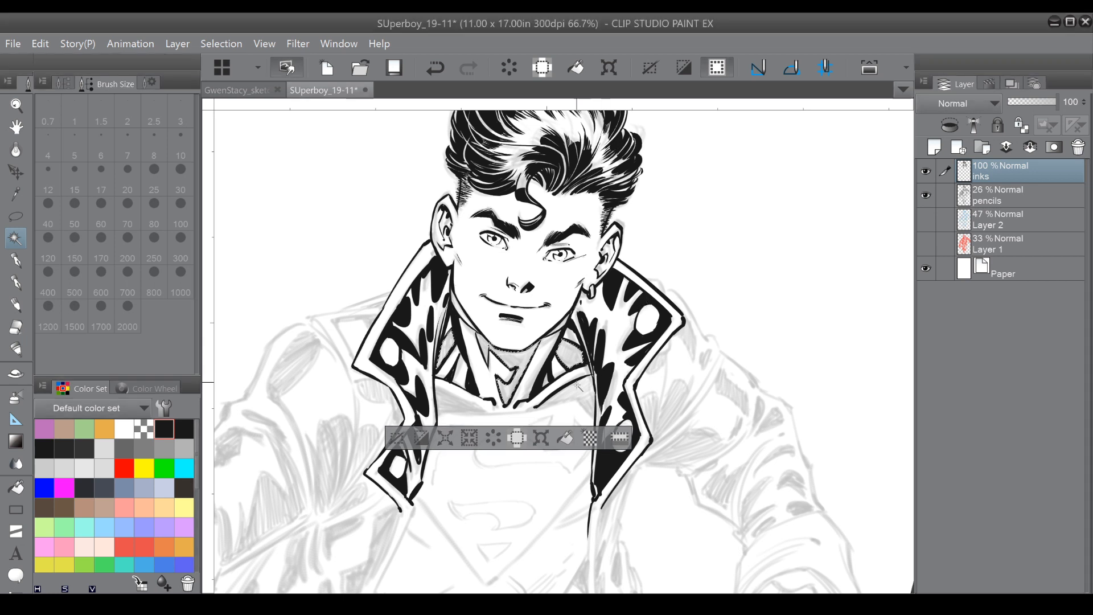
click(565, 437)
click(422, 439)
click(481, 344)
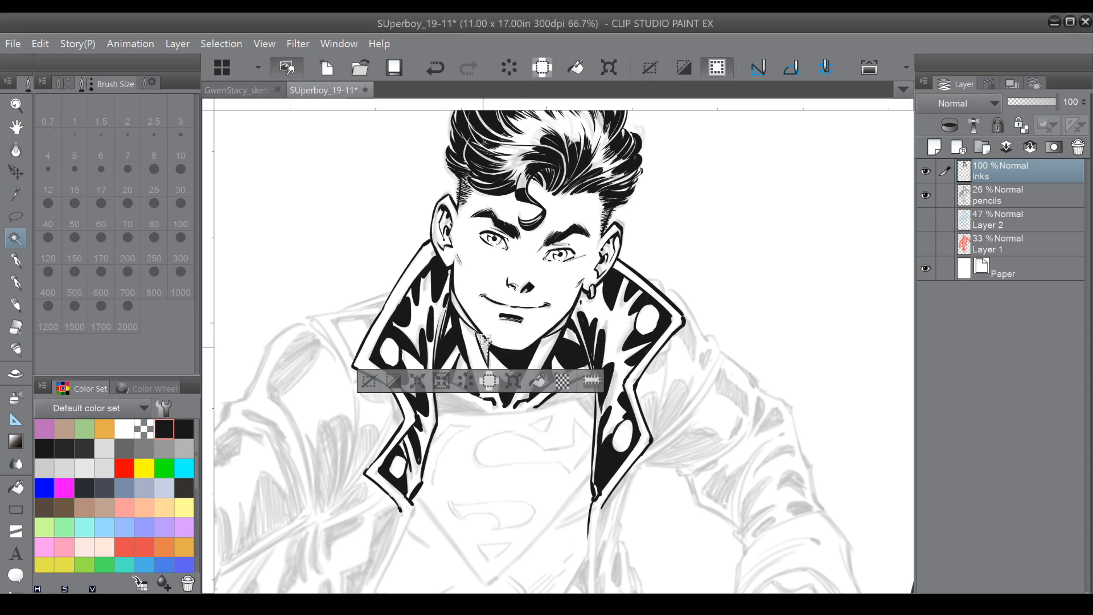
click(538, 381)
click(373, 386)
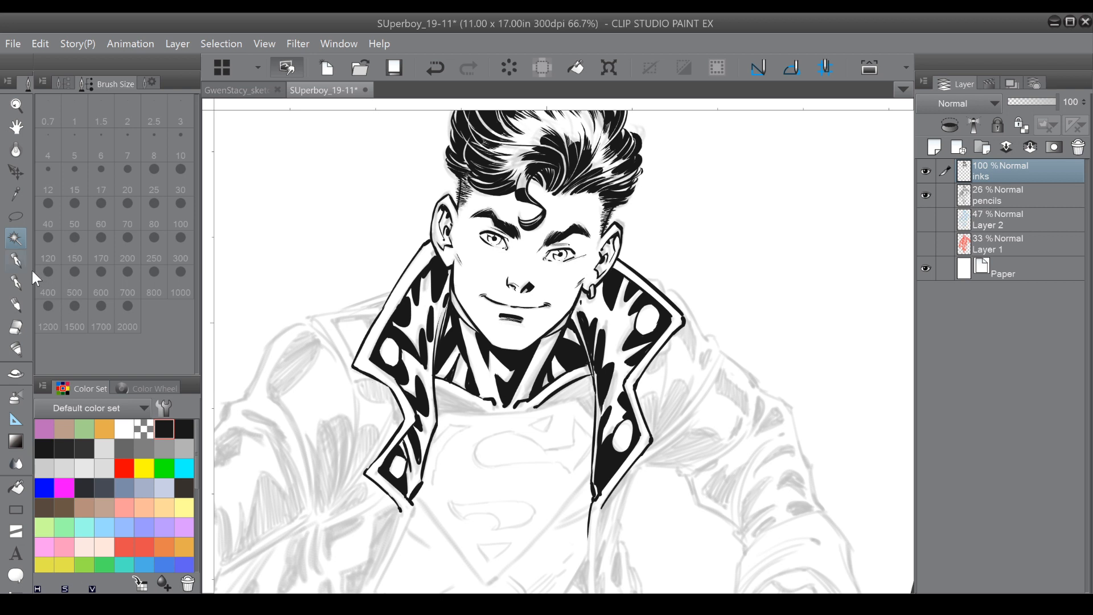
Refine the black shadow strokes on the right-hand lapel below the earring with the Inker - G Nib pen at size 40.
click(16, 276)
drag(684, 322, 625, 183)
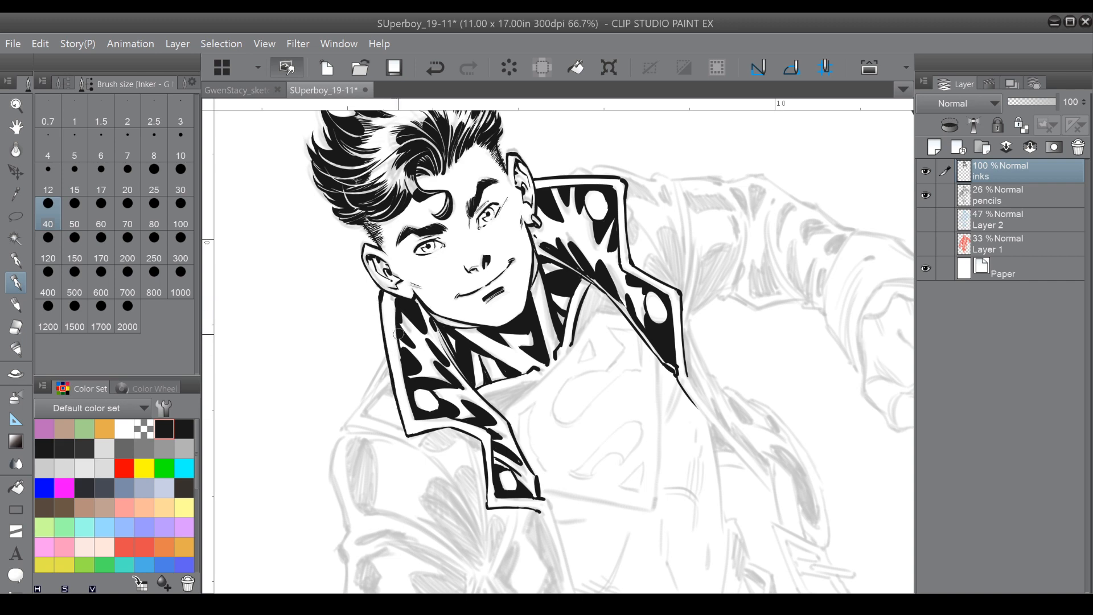
mouse_move(435, 490)
mouse_down()
mouse_move(390, 399)
mouse_move(339, 377)
mouse_up()
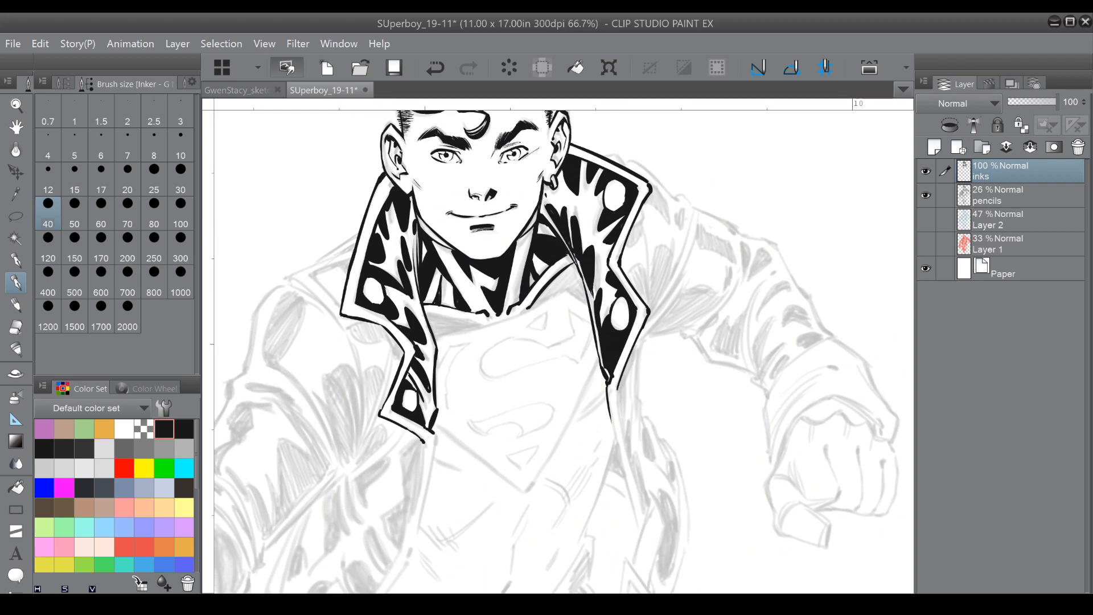
drag(626, 399, 642, 338)
drag(484, 356, 552, 355)
drag(352, 390, 380, 412)
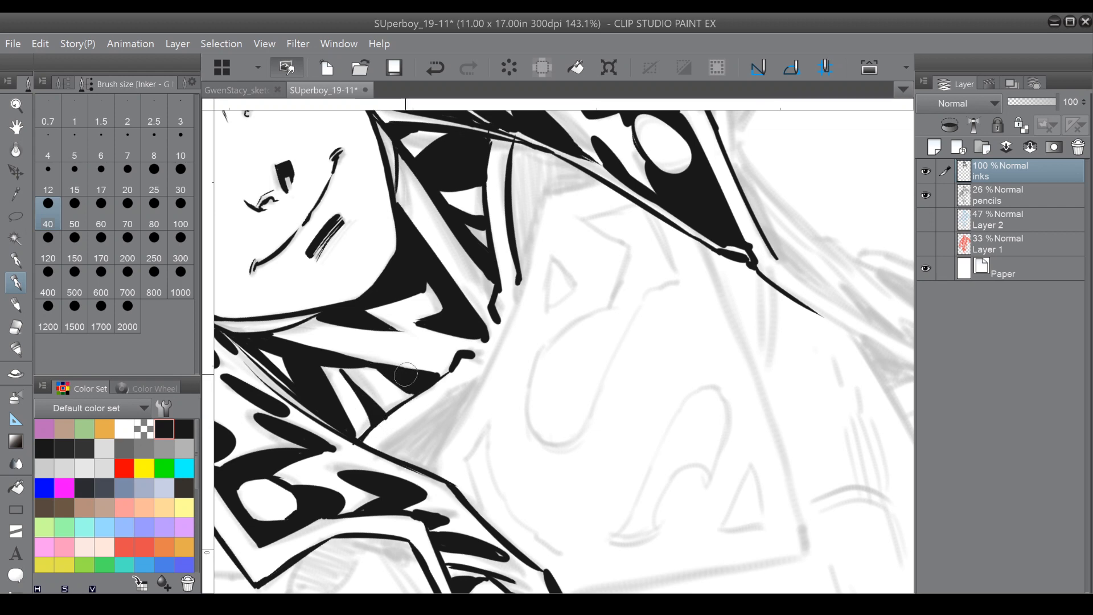
drag(755, 266, 665, 427)
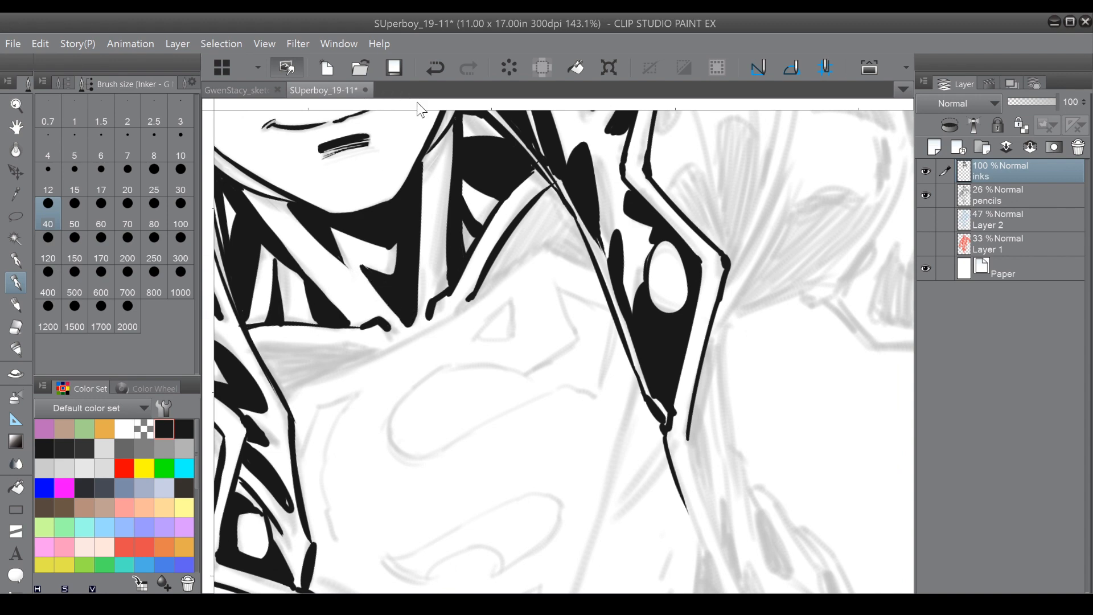
drag(668, 277, 584, 460)
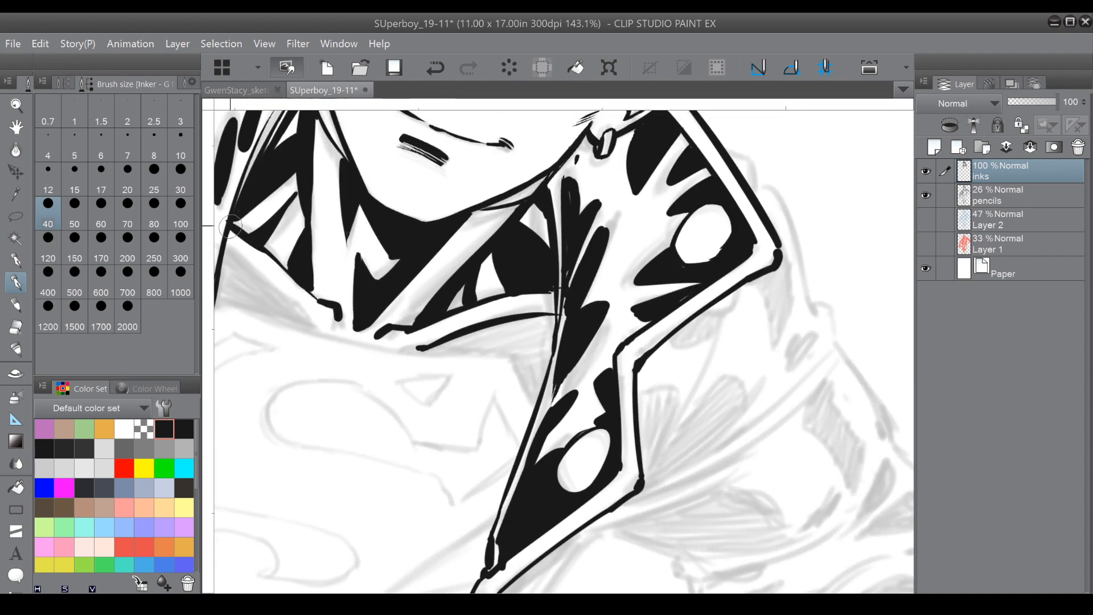
drag(286, 288, 516, 529)
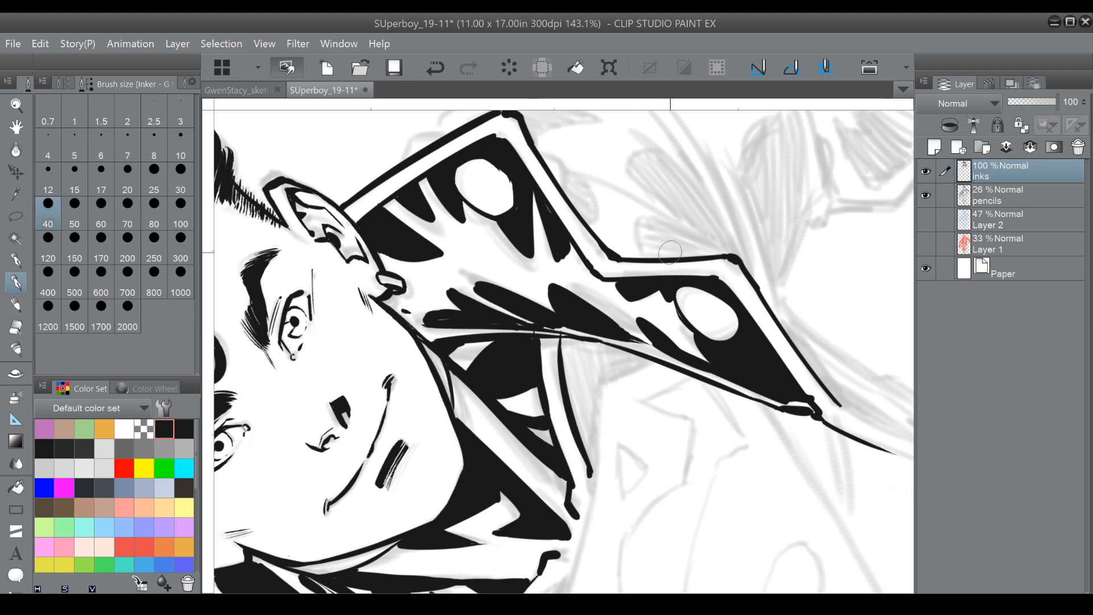
drag(670, 252, 697, 290)
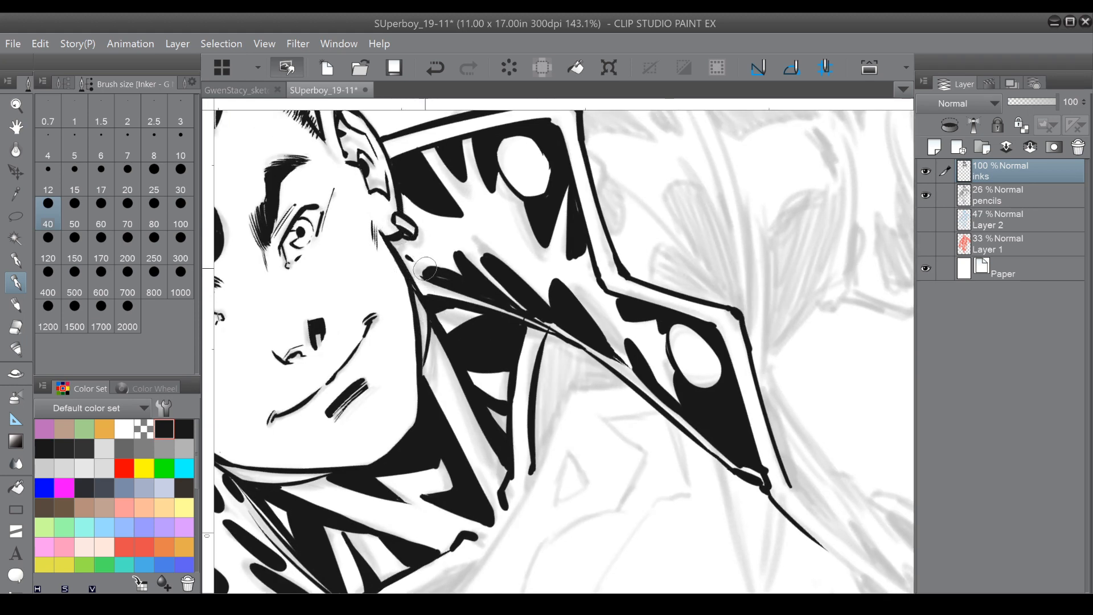
drag(436, 277, 429, 272)
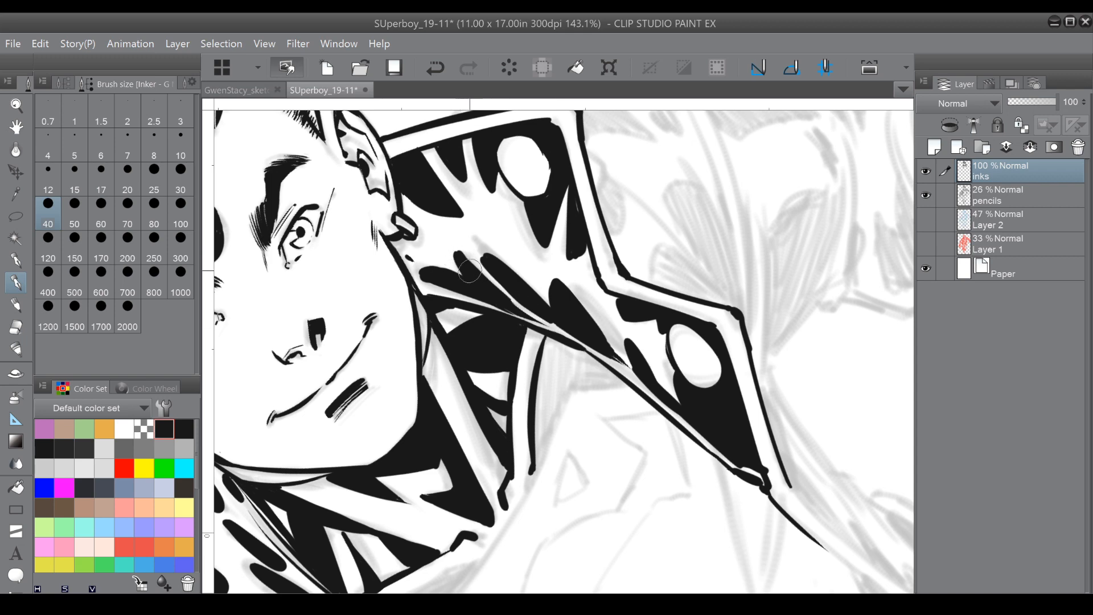
drag(431, 275, 478, 295)
Ink the lower edge of the shirt's collar band from lapel to lapel, including the angled corner at the right-hand lapel.
mouse_move(414, 282)
mouse_down()
mouse_move(409, 182)
mouse_move(377, 106)
mouse_up()
scroll(570, 316, down, 2)
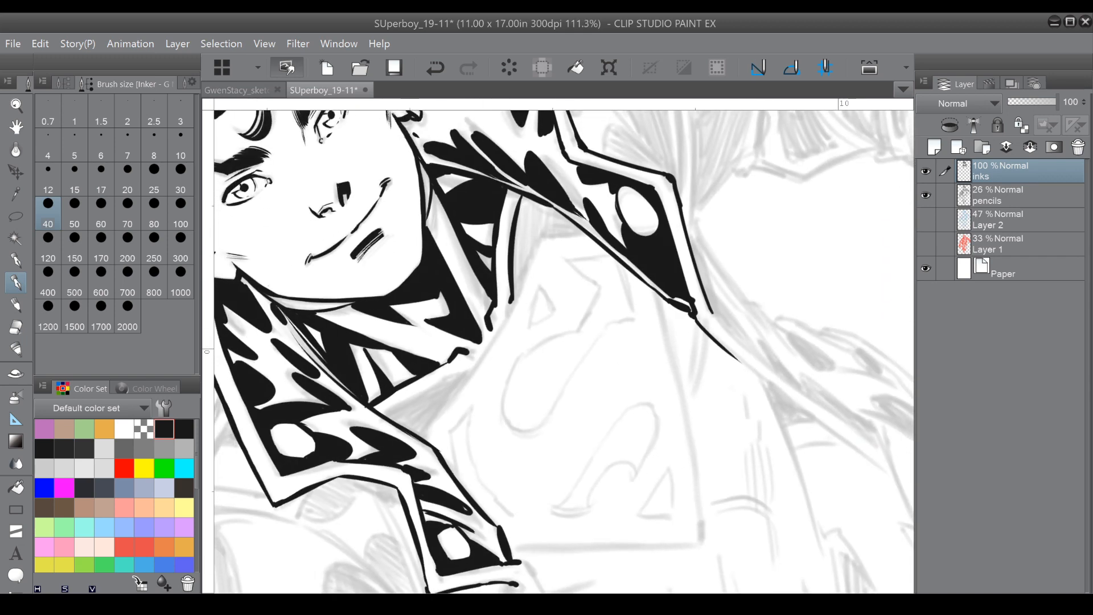
mouse_move(543, 233)
mouse_down()
mouse_move(477, 362)
mouse_move(493, 298)
mouse_move(519, 275)
mouse_move(571, 264)
mouse_up()
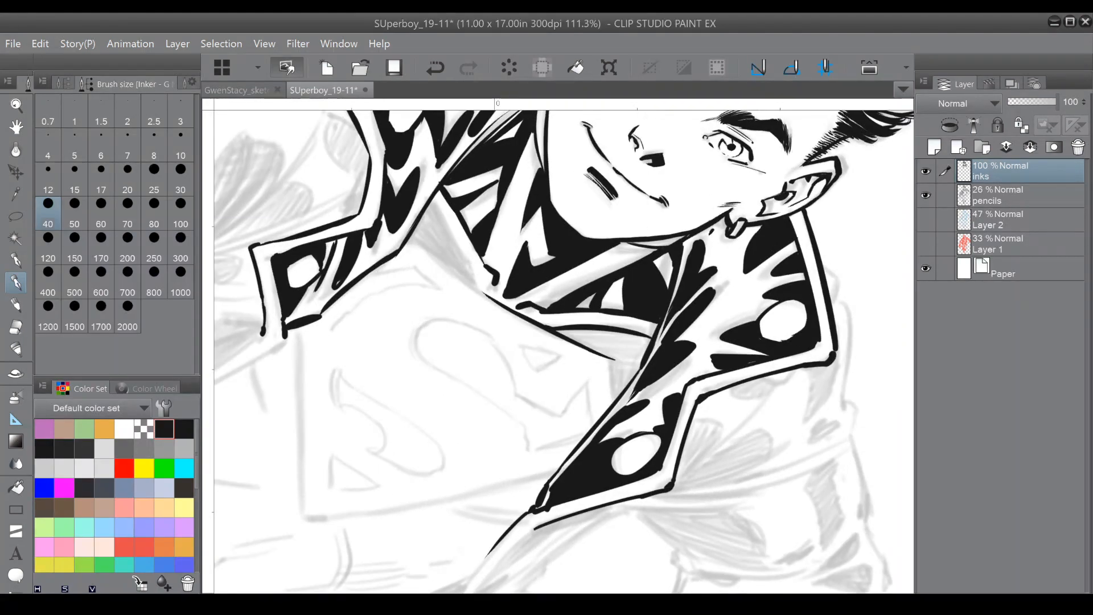
drag(421, 239, 491, 297)
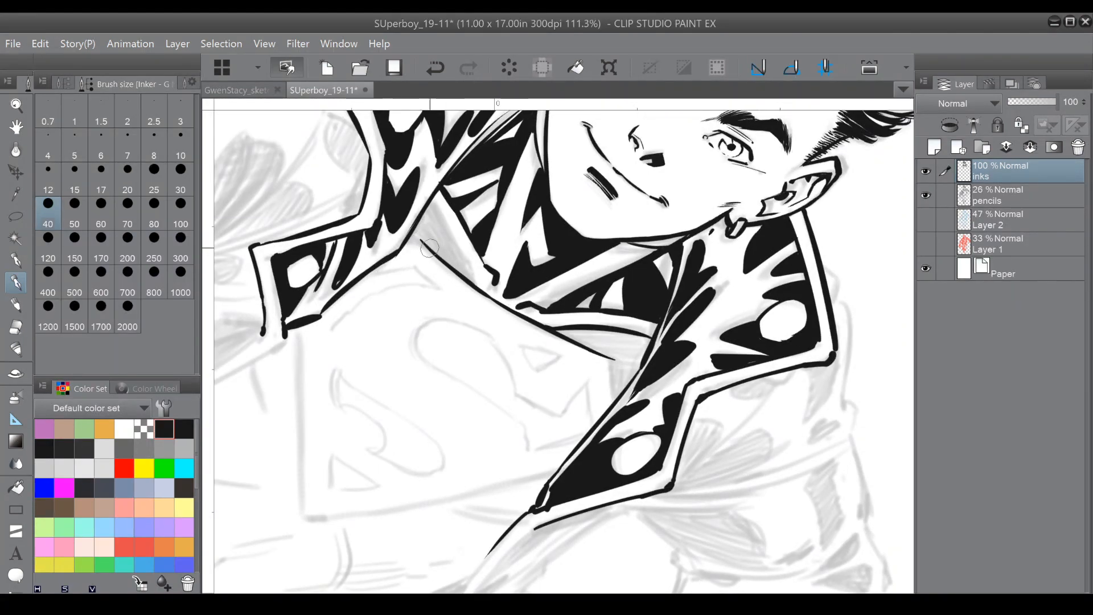
mouse_move(434, 198)
mouse_down()
mouse_move(481, 280)
mouse_move(479, 334)
mouse_move(515, 379)
mouse_up()
drag(455, 414, 450, 430)
drag(712, 273, 502, 350)
drag(438, 365, 473, 380)
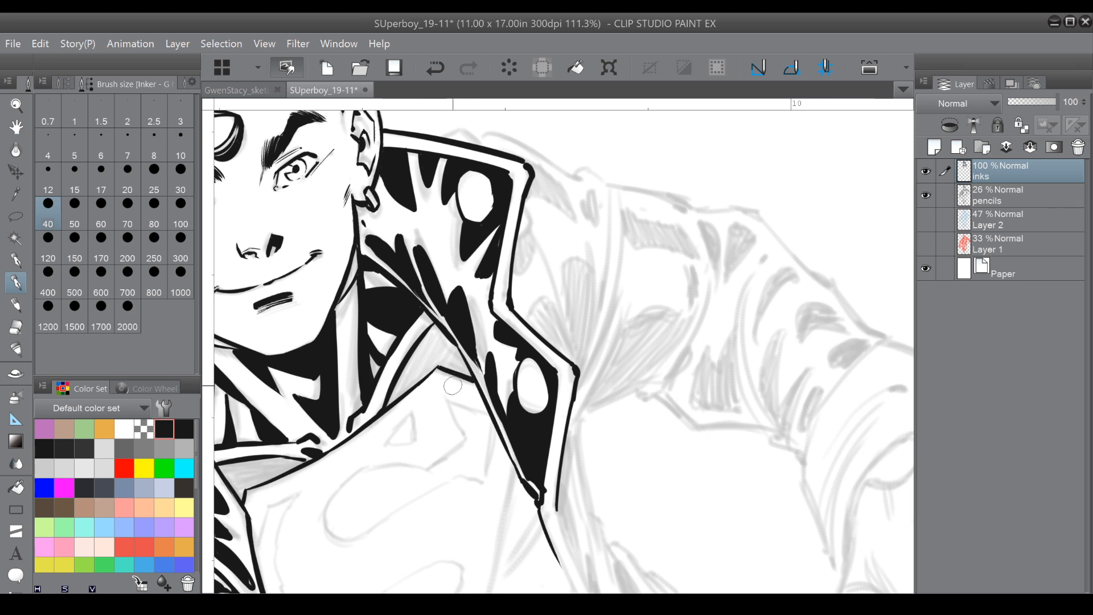
Thicken the inner edge line of the right-hand lapel where it meets the shirt collar.
mouse_move(435, 325)
mouse_down()
mouse_move(466, 364)
mouse_move(475, 359)
mouse_up()
mouse_move(348, 430)
mouse_down()
mouse_move(314, 442)
mouse_move(327, 419)
mouse_move(355, 417)
mouse_move(360, 427)
mouse_move(363, 399)
mouse_move(338, 429)
mouse_up()
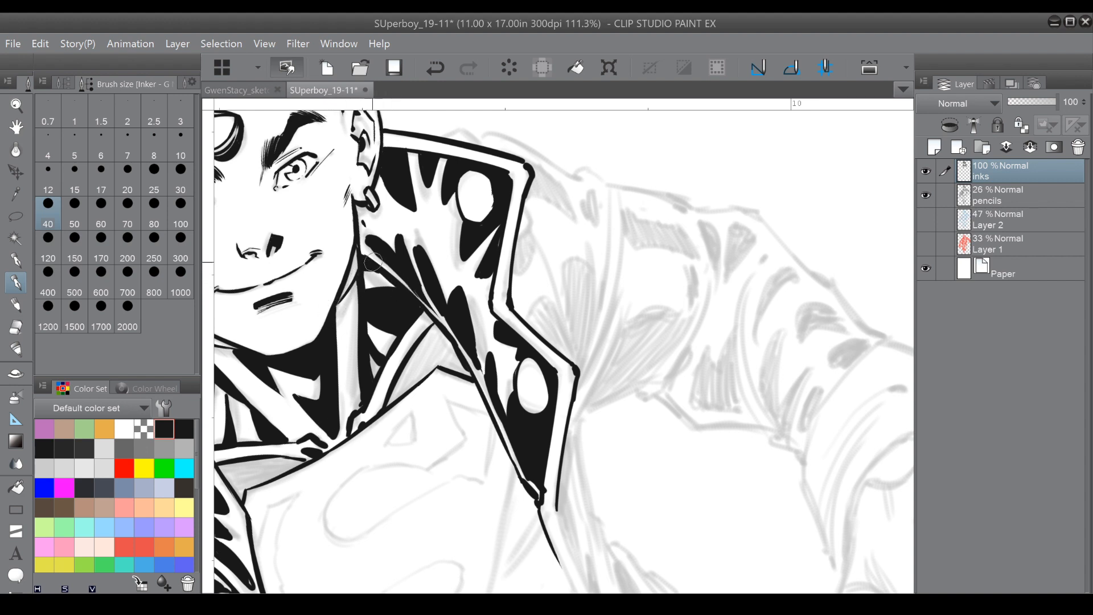
drag(373, 280, 525, 224)
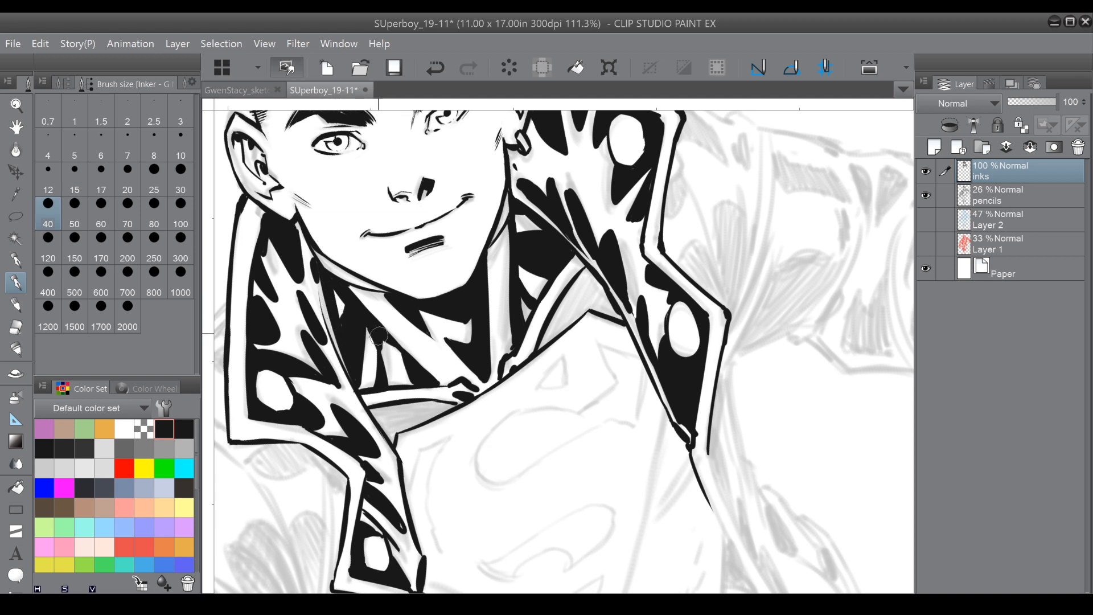
drag(369, 345, 349, 380)
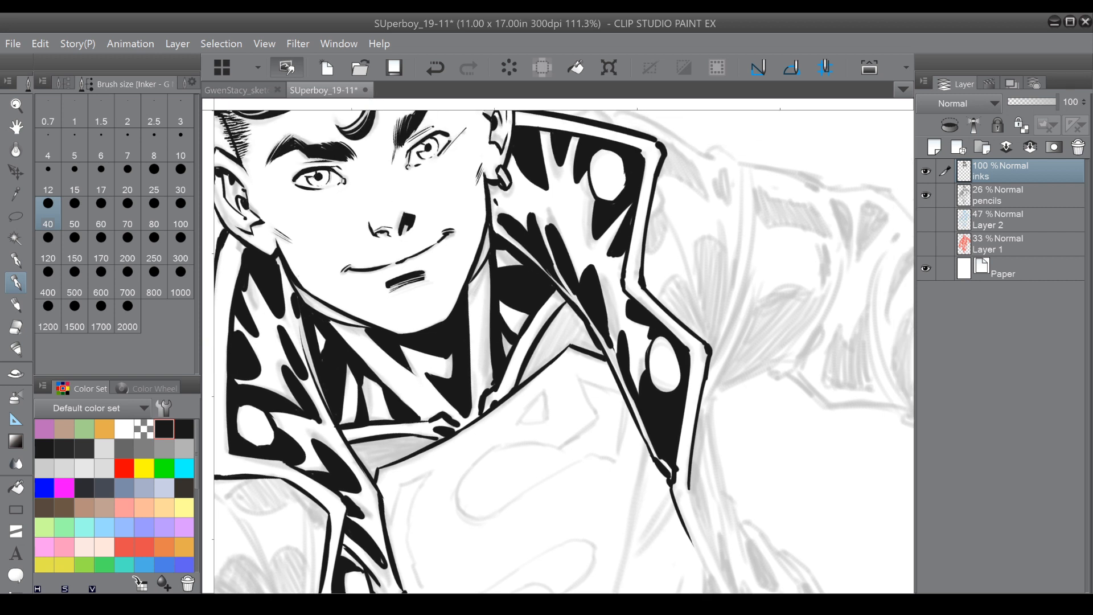
drag(564, 352, 528, 370)
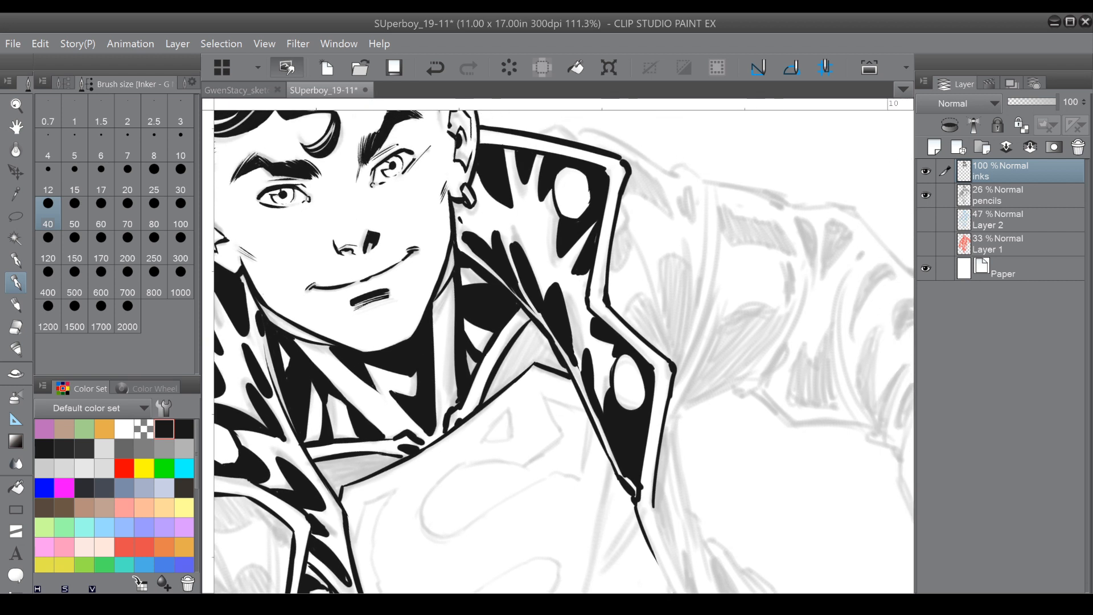
mouse_move(461, 241)
mouse_down()
mouse_move(520, 290)
mouse_move(495, 233)
mouse_move(514, 278)
mouse_move(478, 262)
mouse_move(515, 312)
mouse_up()
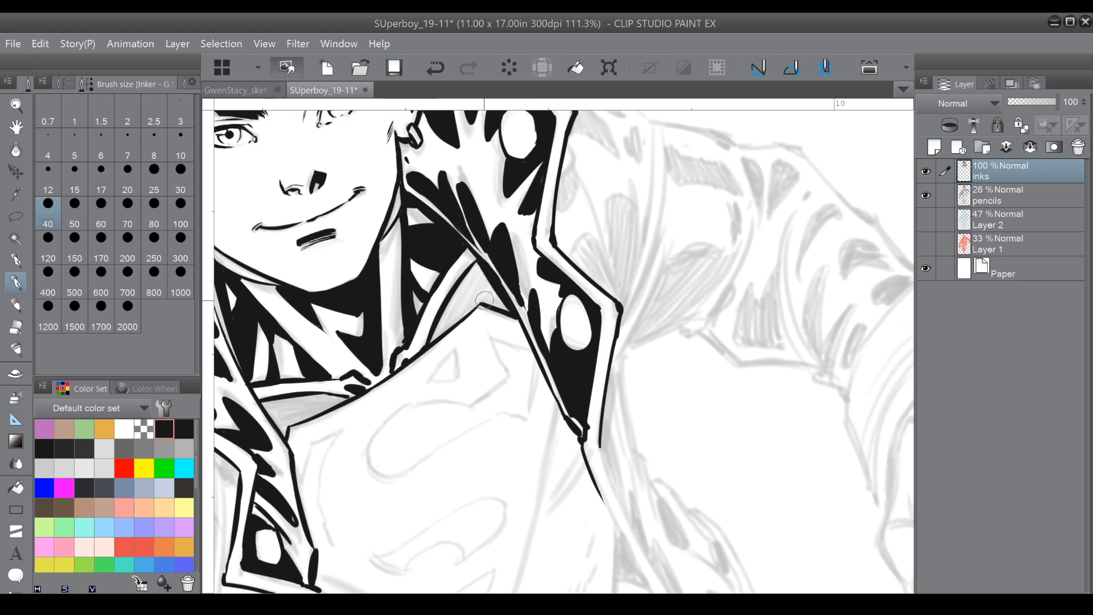
Select the enclosed shadow areas on both sides of the shirt's collar band, expand the selection, fill it with black and deselect.
key(w)
click(467, 288)
shift+click(297, 412)
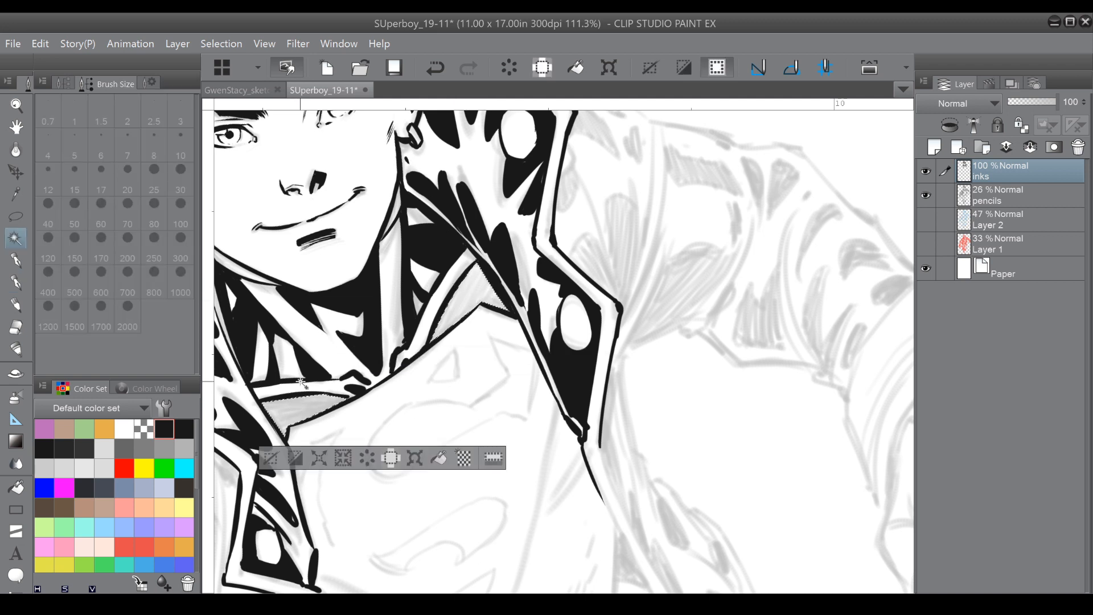
click(325, 453)
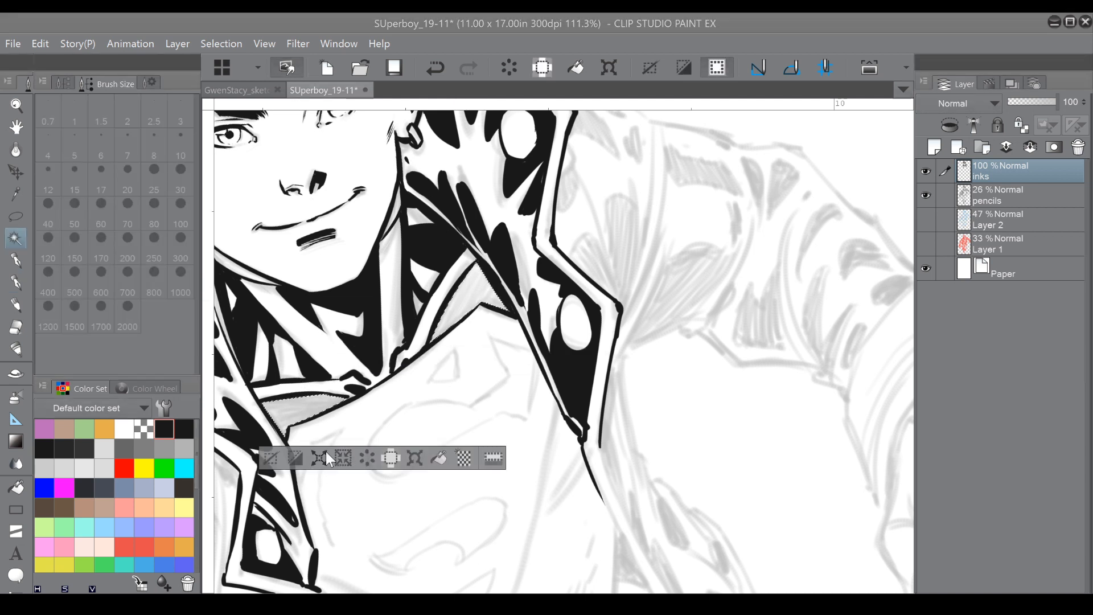
click(648, 285)
click(438, 460)
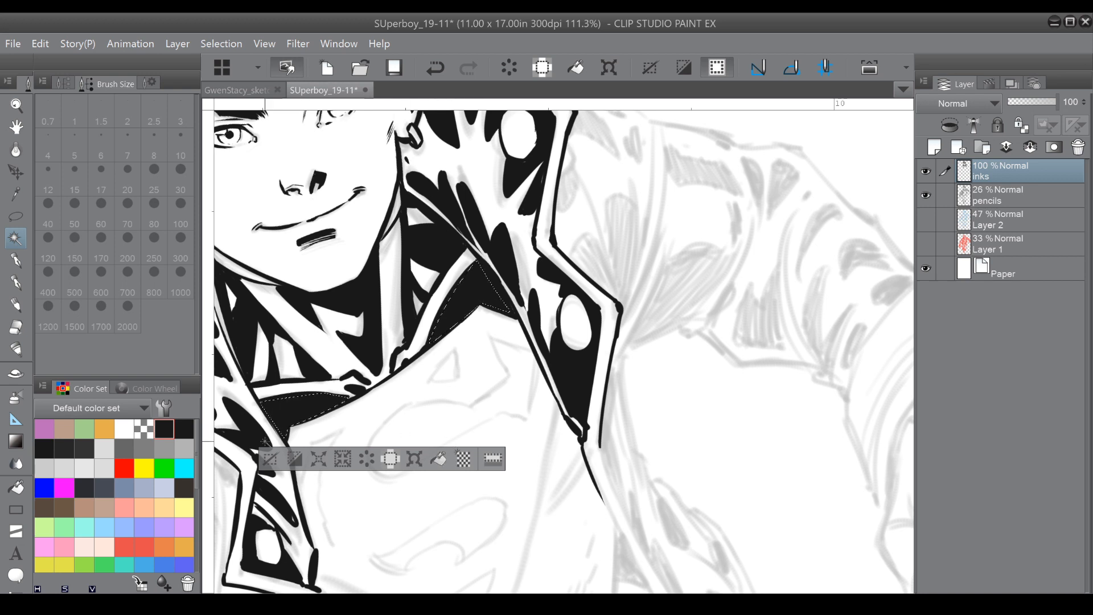
click(270, 457)
Clean up the shirt neckline's end below the throat with transparent colour and touch up the right-hand neck shadow in black.
drag(238, 489, 279, 475)
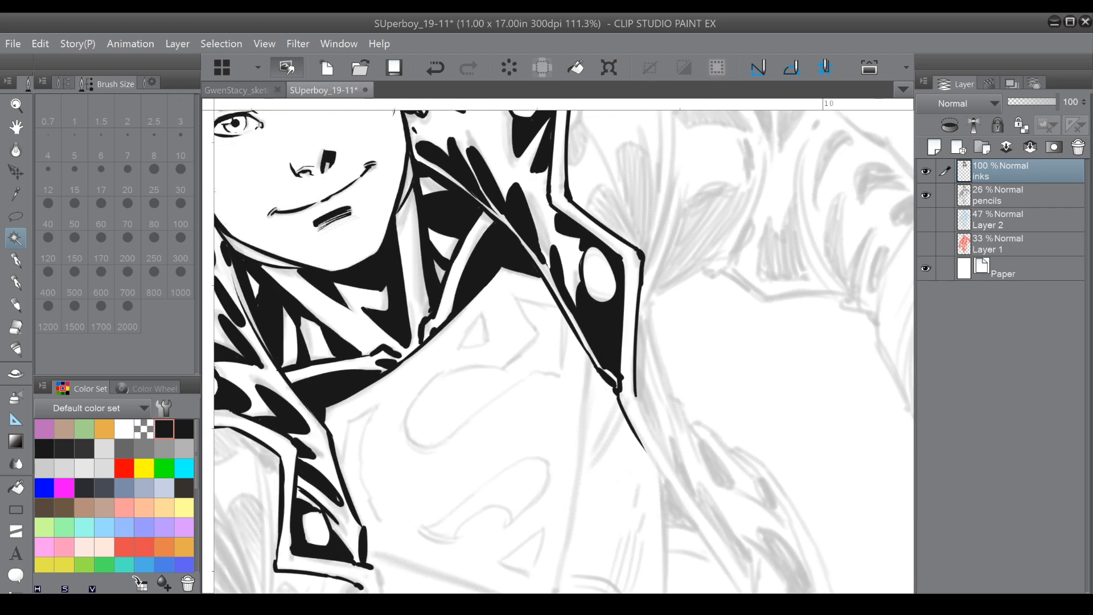
click(23, 263)
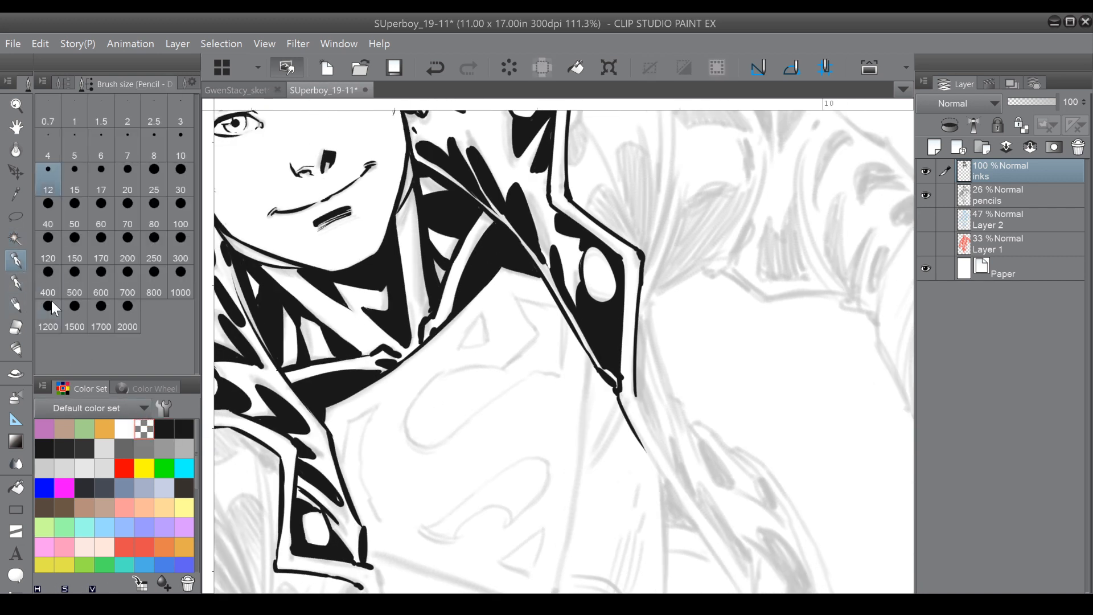
click(22, 279)
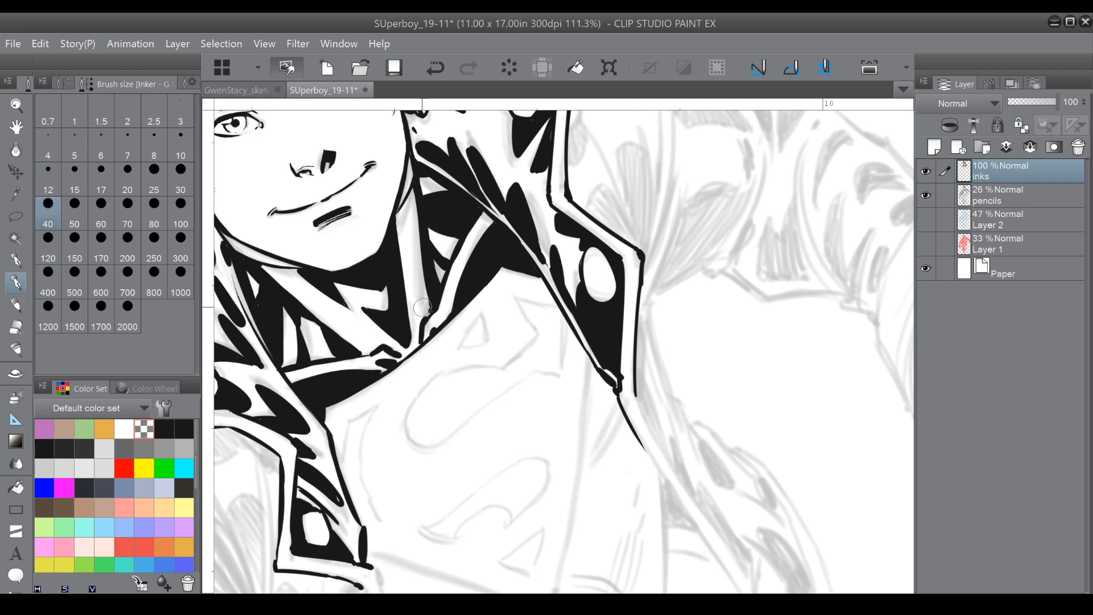
drag(377, 358, 394, 357)
click(164, 427)
drag(440, 250, 449, 261)
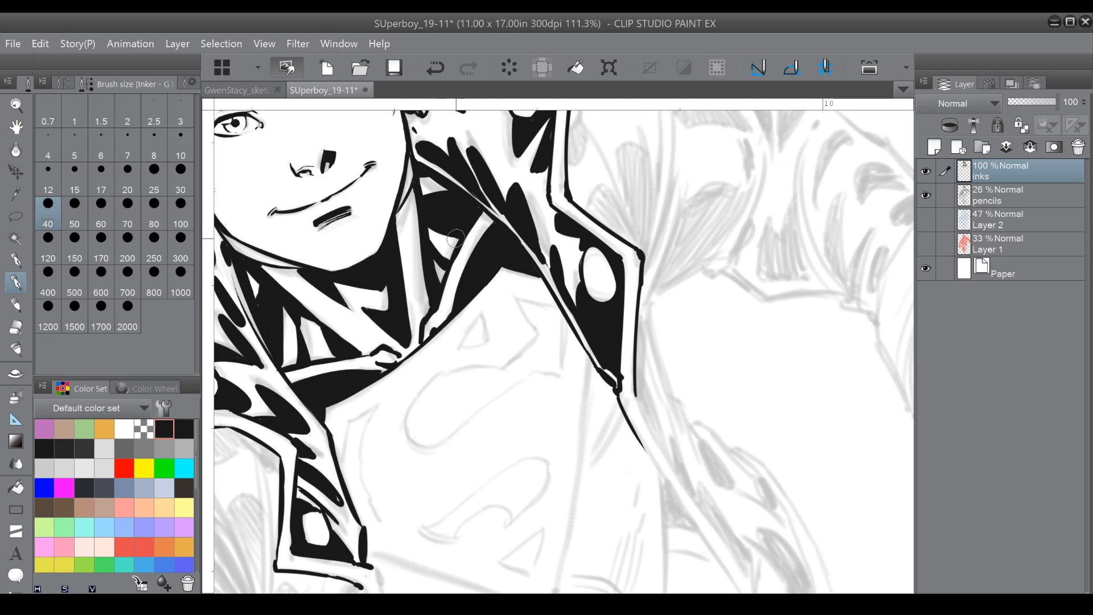
Trim the top of the left-hand lapel below the ear with transparent colour and rework its lines in black.
mouse_move(430, 240)
mouse_down()
mouse_move(449, 257)
mouse_move(554, 262)
mouse_up()
drag(563, 351, 599, 479)
drag(563, 351, 576, 305)
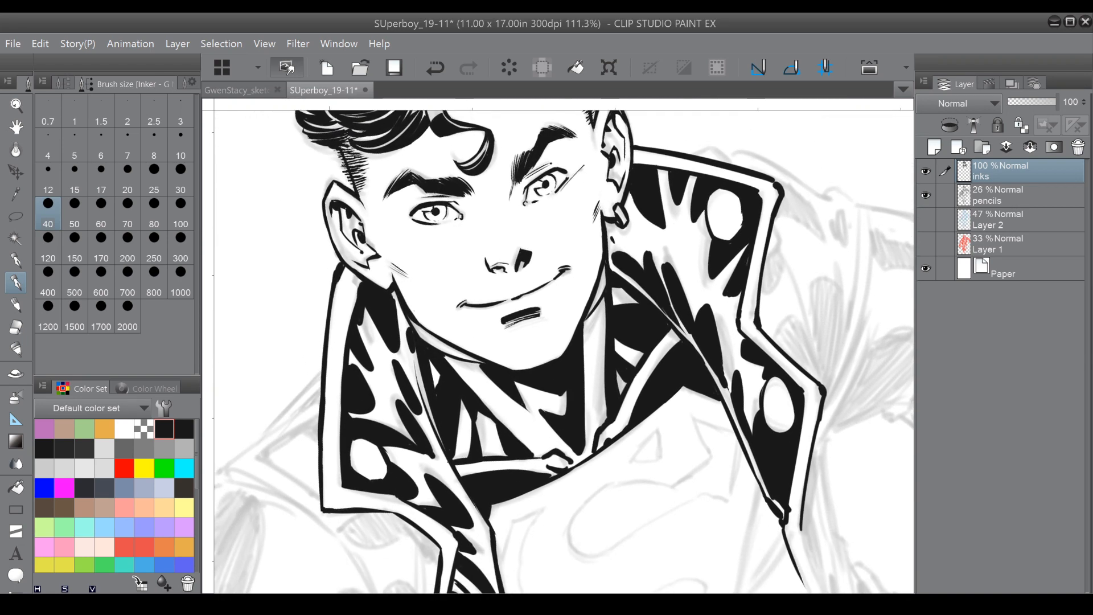
click(147, 423)
drag(334, 263, 327, 286)
click(168, 425)
drag(362, 283, 351, 317)
mouse_move(394, 287)
mouse_down()
mouse_move(389, 296)
mouse_move(388, 279)
mouse_up()
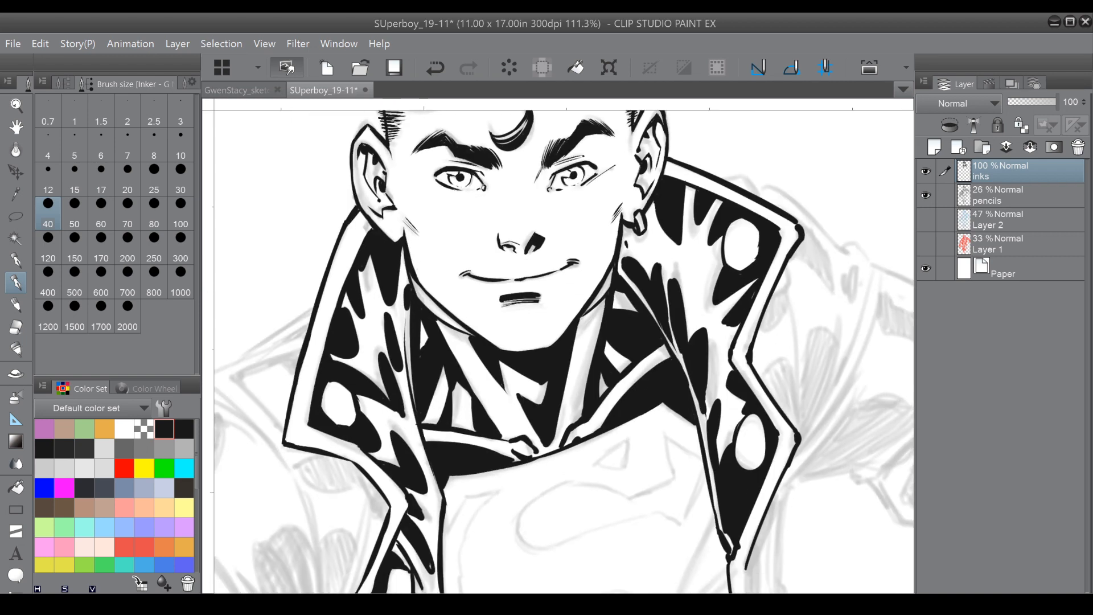
Clean up the round studs on the left-hand lapel using the pen with transparent colour.
click(144, 430)
mouse_move(332, 406)
mouse_down()
mouse_move(343, 419)
mouse_move(331, 389)
mouse_move(347, 415)
mouse_move(326, 391)
mouse_move(340, 413)
mouse_move(329, 237)
mouse_up()
mouse_move(389, 412)
mouse_down()
mouse_move(389, 424)
mouse_move(386, 397)
mouse_move(396, 422)
mouse_move(384, 415)
mouse_move(373, 483)
mouse_move(382, 487)
mouse_move(367, 479)
mouse_up()
mouse_move(316, 300)
mouse_down()
mouse_move(315, 276)
mouse_move(317, 310)
mouse_move(307, 303)
mouse_move(321, 287)
mouse_move(328, 311)
mouse_up()
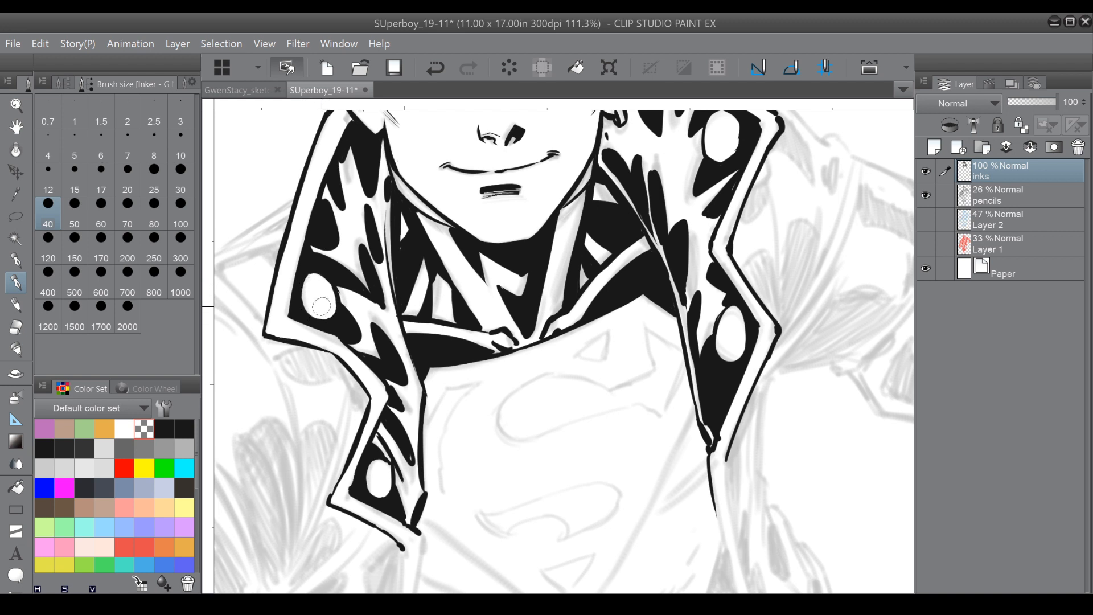
Ink the outline of the pointed flap behind the jacket lapel at the figure's right shoulder in black.
drag(693, 112, 567, 236)
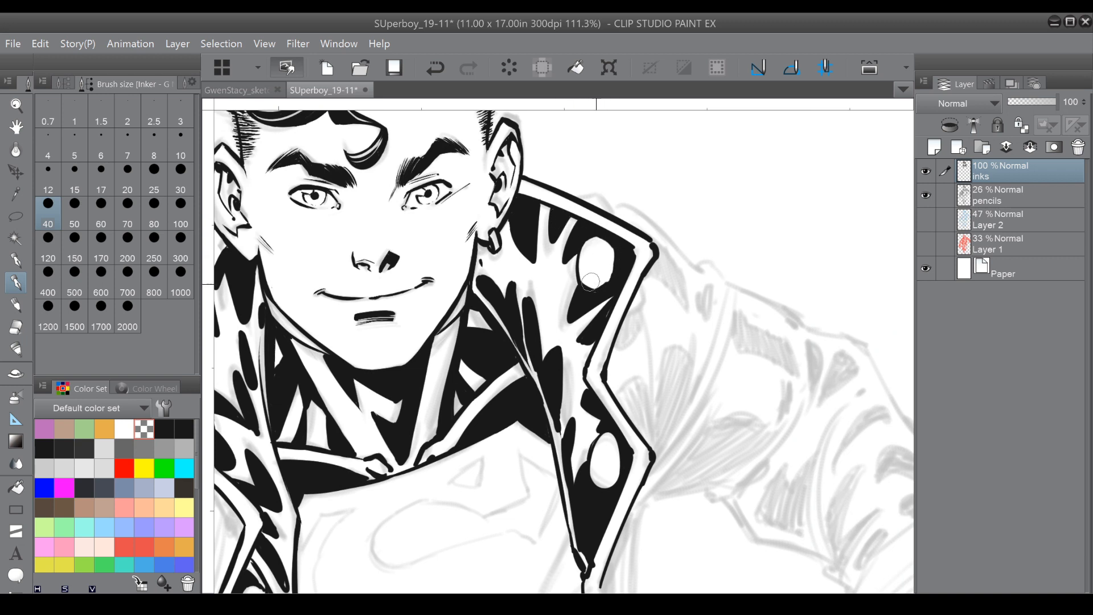
drag(594, 458, 751, 305)
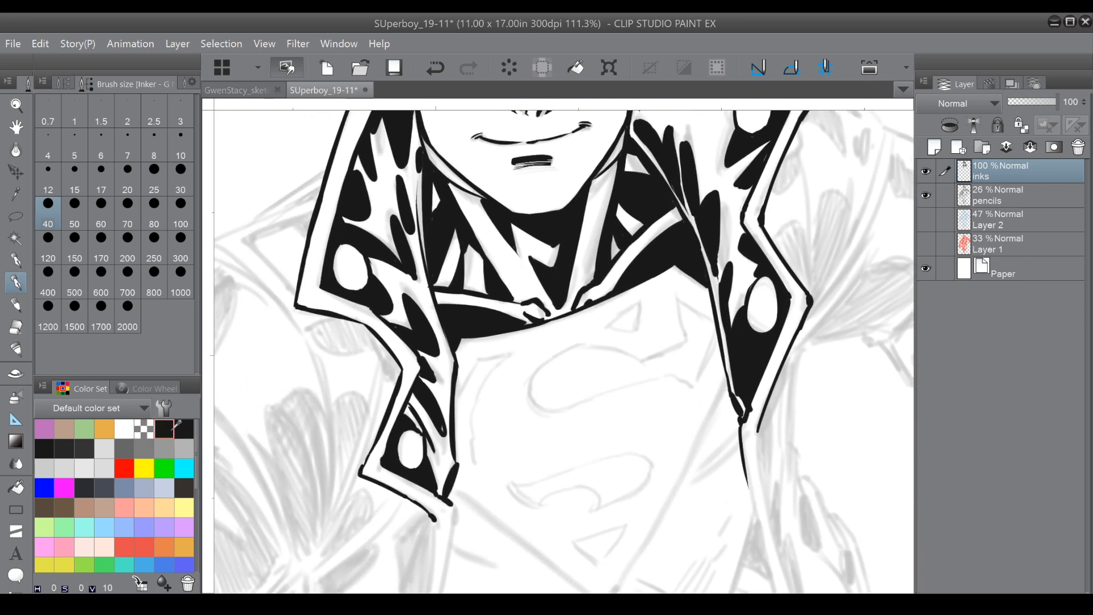
drag(559, 352, 661, 430)
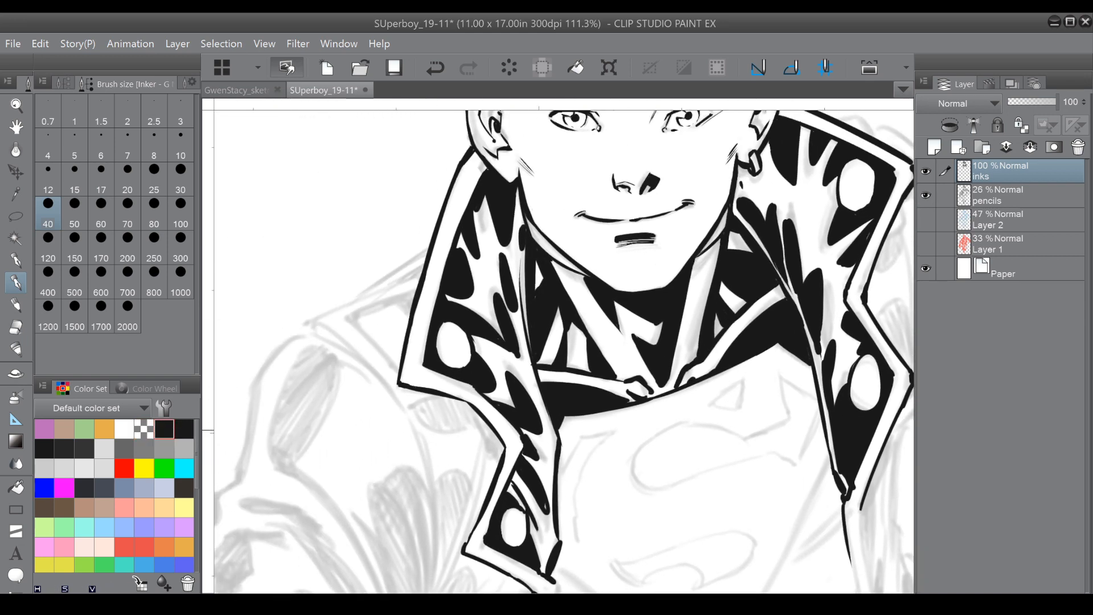
mouse_move(318, 321)
mouse_down()
mouse_move(398, 403)
mouse_move(511, 467)
mouse_move(567, 443)
mouse_up()
drag(552, 380, 569, 419)
drag(455, 433, 491, 481)
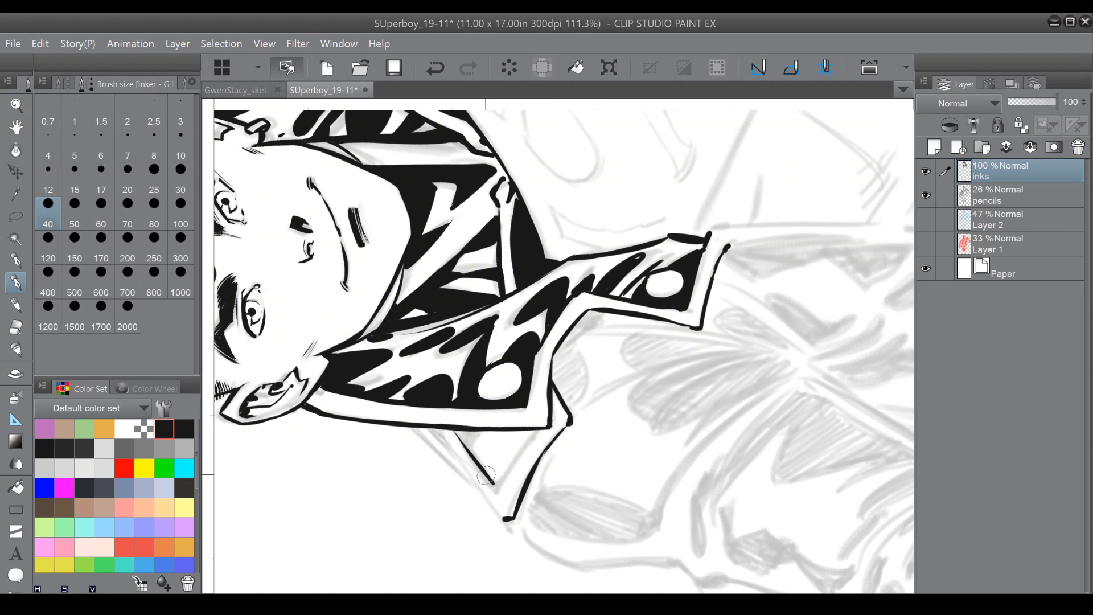
mouse_move(437, 431)
mouse_down()
mouse_move(500, 515)
mouse_move(472, 486)
mouse_up()
mouse_move(434, 433)
mouse_down()
mouse_move(464, 459)
mouse_move(454, 276)
mouse_up()
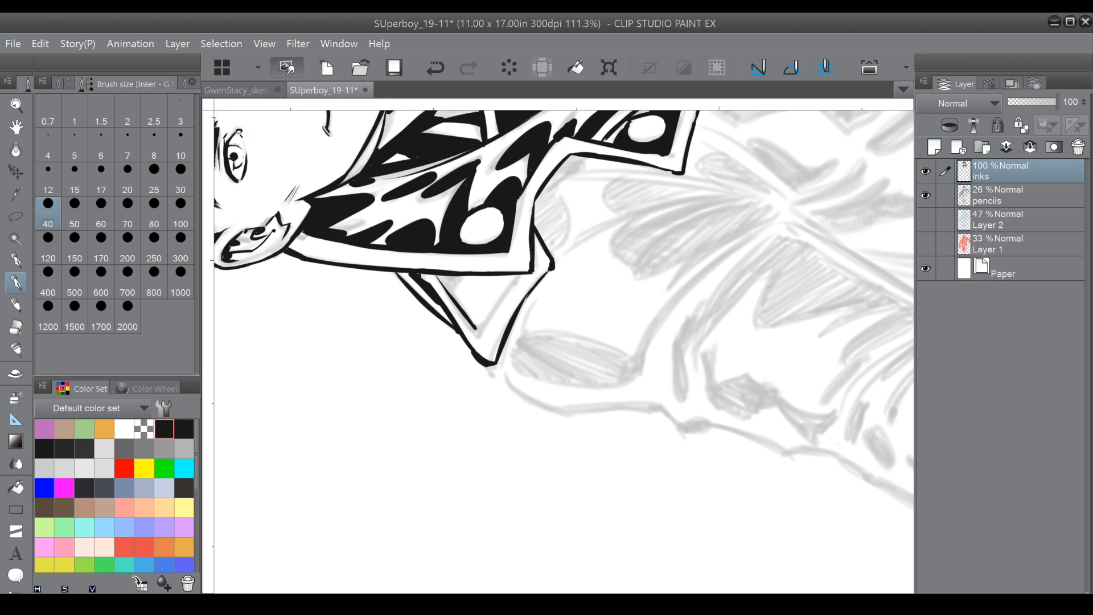
drag(453, 275, 452, 274)
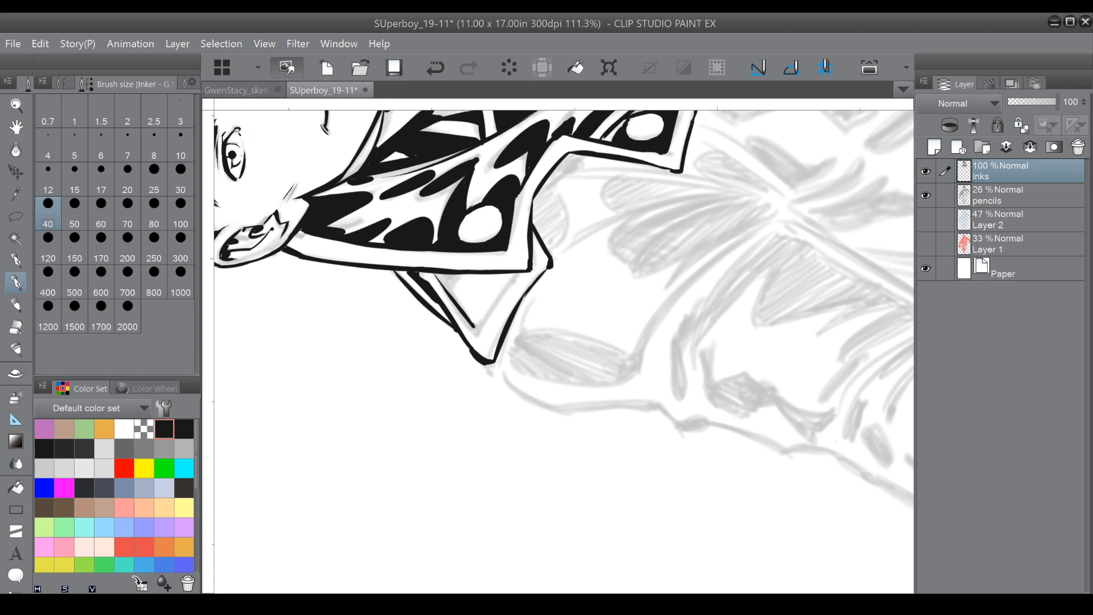
Ink the inner border of the pointed shoulder flap and fill the shadow beneath the lapel edge solid black.
drag(475, 329, 514, 275)
mouse_move(418, 275)
mouse_down()
mouse_move(406, 289)
mouse_move(458, 338)
mouse_up()
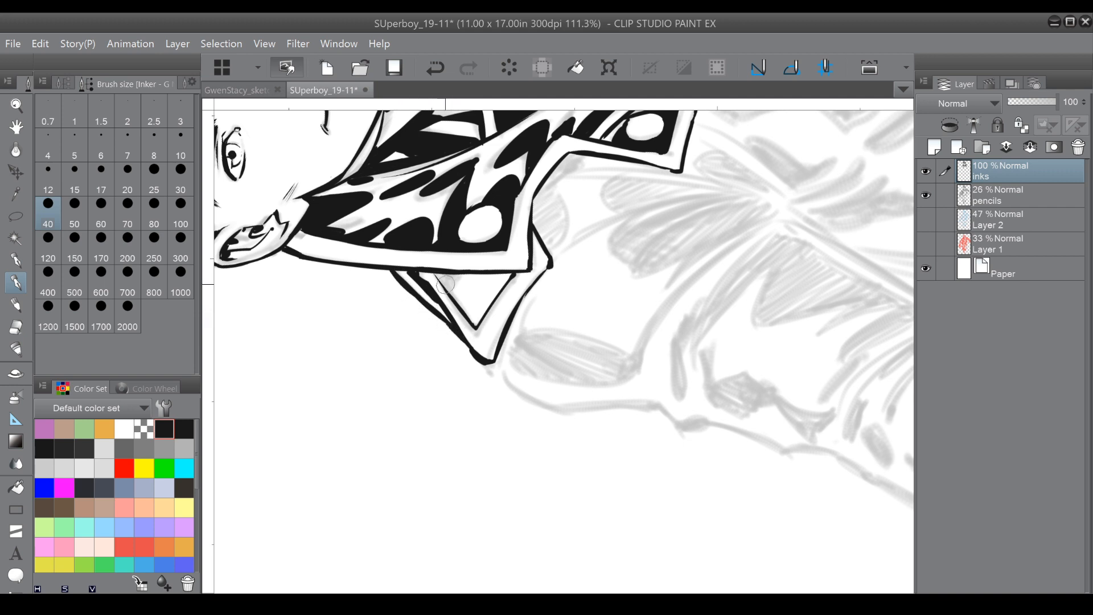
mouse_move(435, 275)
mouse_down()
mouse_move(476, 325)
mouse_move(511, 274)
mouse_up()
mouse_move(450, 289)
mouse_down()
mouse_move(462, 274)
mouse_move(449, 289)
mouse_up()
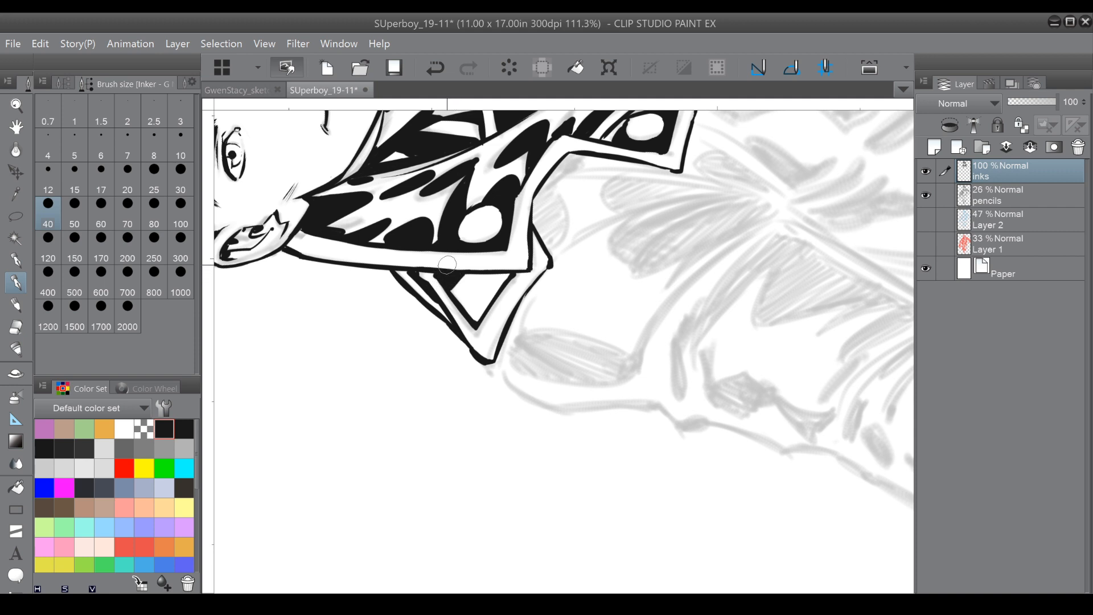
drag(449, 288, 404, 366)
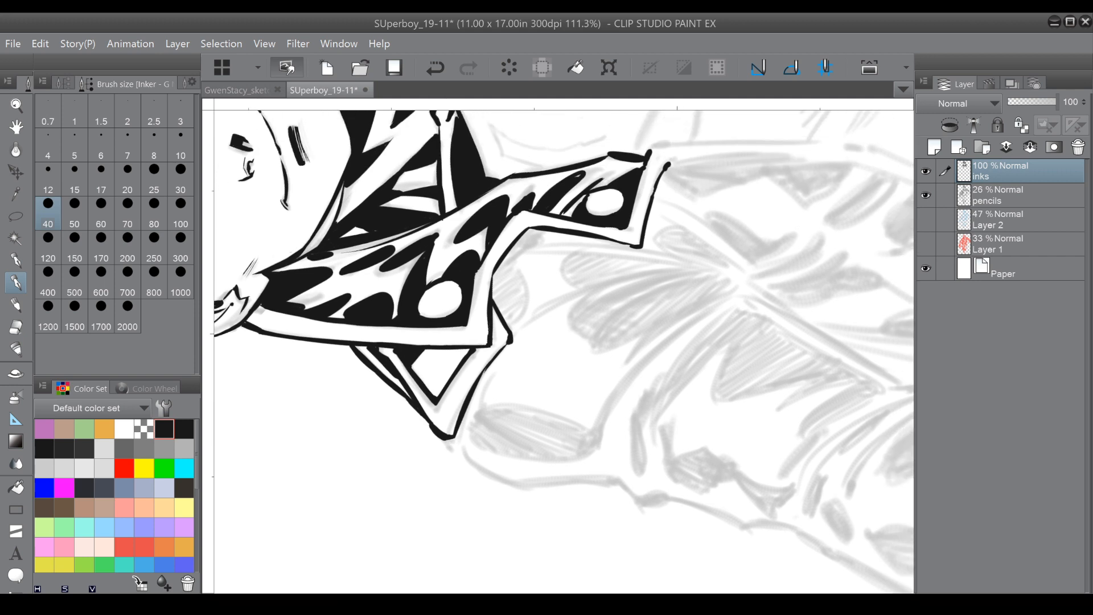
drag(438, 404, 469, 353)
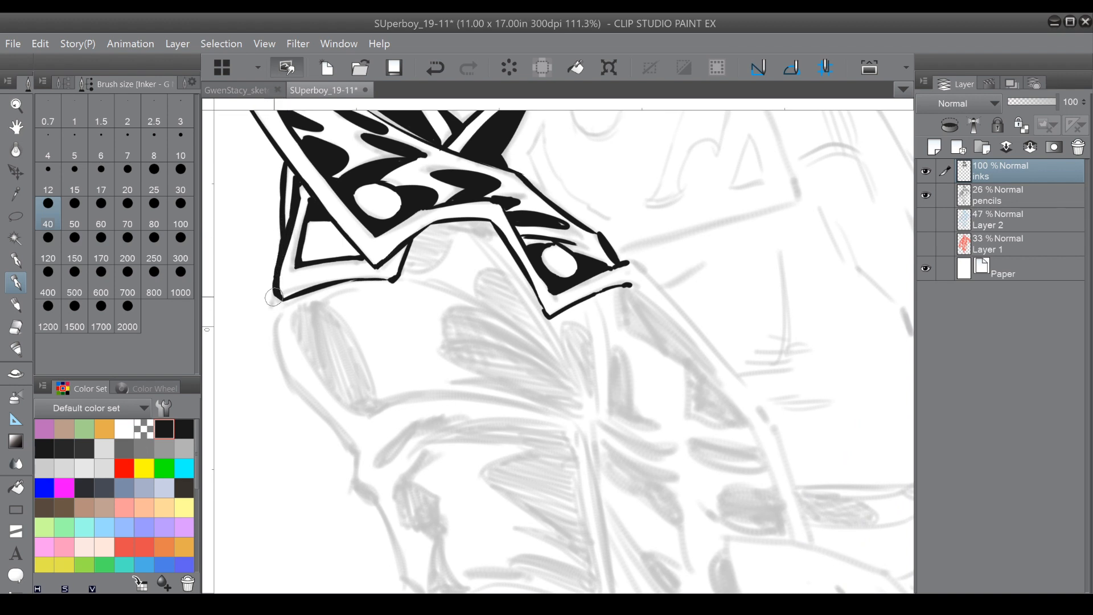
Start the outer shoulder contour from the flap's corner and reinforce the flap's lower edge.
mouse_move(274, 288)
mouse_down()
mouse_move(274, 339)
mouse_move(273, 279)
mouse_up()
mouse_move(267, 293)
mouse_down()
mouse_move(293, 283)
mouse_move(302, 301)
mouse_move(280, 229)
mouse_up()
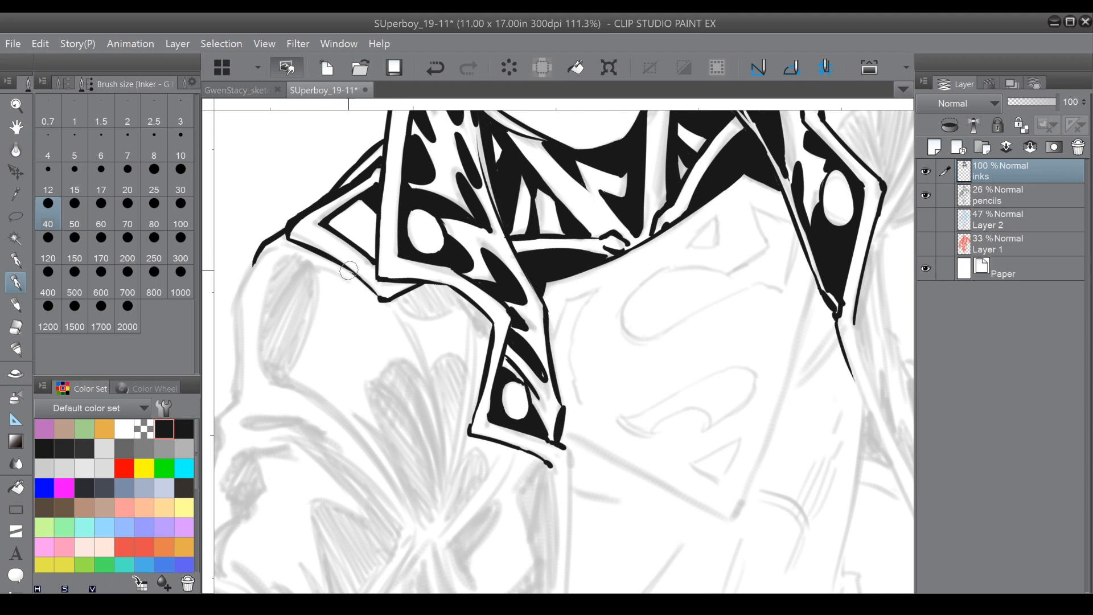
drag(355, 278, 376, 296)
key(ctrl+minus)
scroll(563, 350, down, 2)
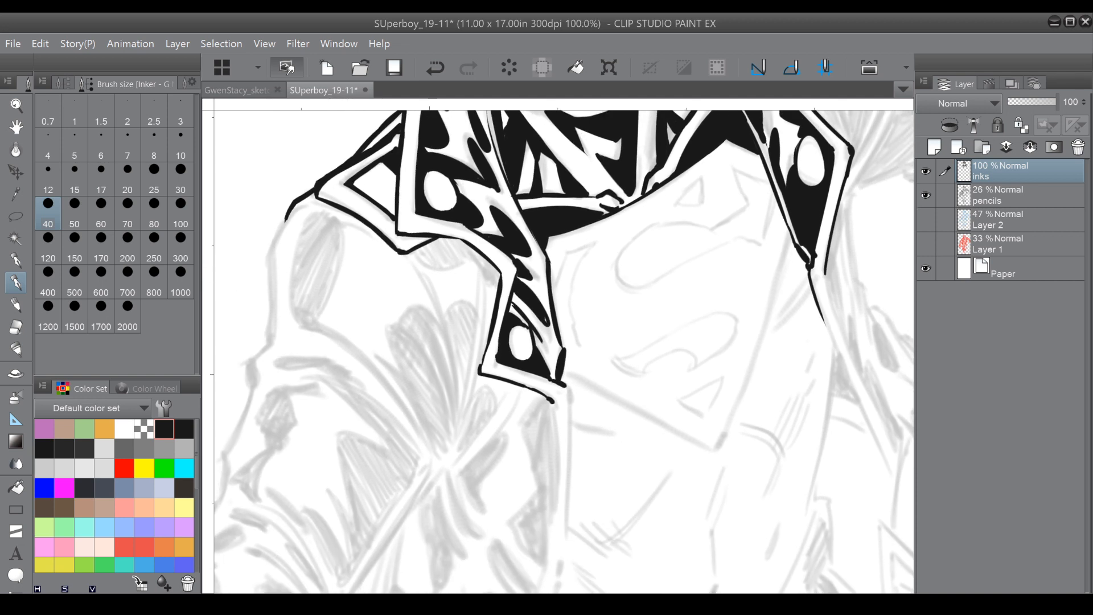
Ink the sleeve seam from the shoulder flap to the armpit, with the first fold shapes beside the lapel.
click(151, 423)
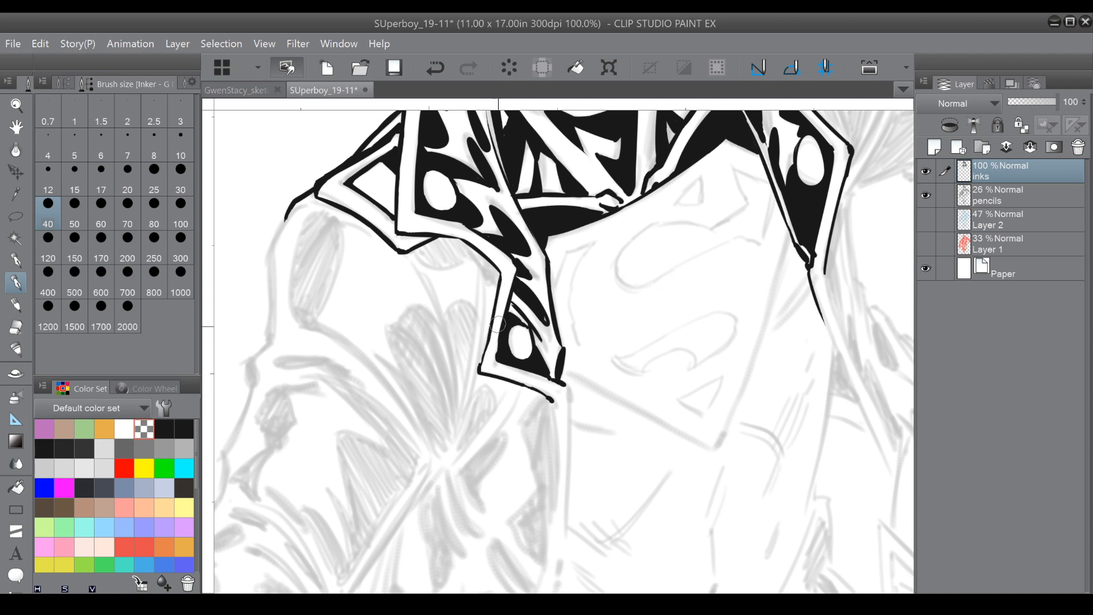
click(164, 429)
drag(480, 369, 486, 337)
mouse_move(317, 203)
mouse_down()
mouse_move(399, 252)
mouse_move(440, 314)
mouse_move(453, 426)
mouse_up()
drag(456, 397, 453, 427)
mouse_move(445, 326)
mouse_down()
mouse_move(470, 309)
mouse_move(468, 390)
mouse_up()
drag(476, 304, 453, 430)
mouse_move(411, 253)
mouse_down()
mouse_move(471, 263)
mouse_move(470, 254)
mouse_move(476, 266)
mouse_move(480, 254)
mouse_move(545, 320)
mouse_move(510, 305)
mouse_move(528, 325)
mouse_move(514, 304)
mouse_up()
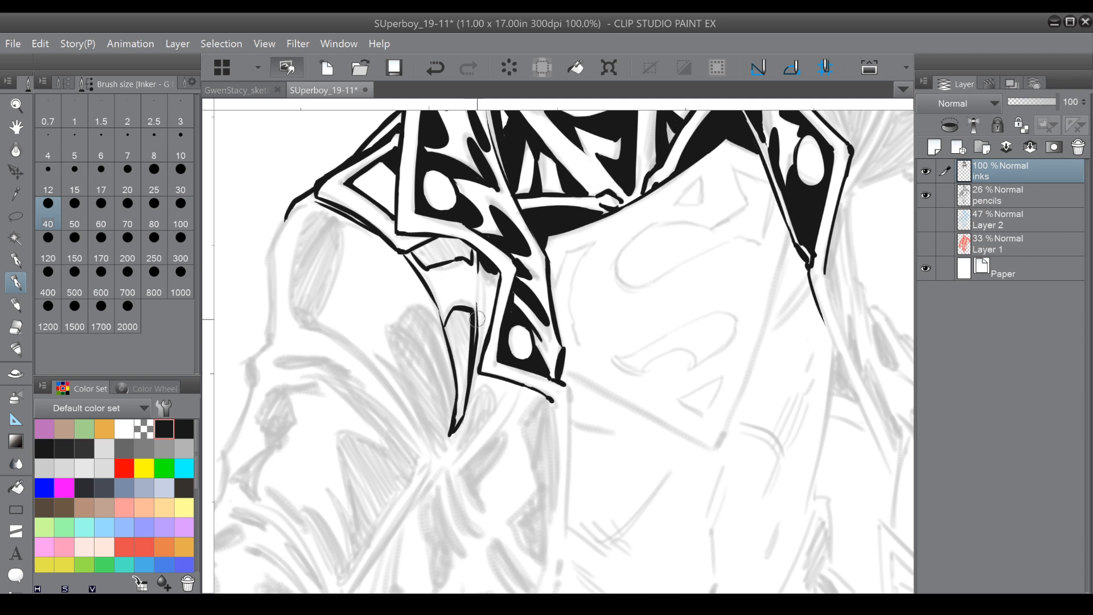
Ink the narrow fold shapes converging at the armpit beneath the lapel's lower tip.
mouse_move(484, 320)
mouse_down()
mouse_move(480, 349)
mouse_move(504, 217)
mouse_move(423, 328)
mouse_up()
drag(502, 353, 530, 393)
drag(504, 353, 533, 409)
drag(517, 360, 532, 402)
mouse_move(519, 357)
mouse_down()
mouse_move(544, 393)
mouse_move(538, 362)
mouse_move(547, 425)
mouse_up()
mouse_move(547, 394)
mouse_down()
mouse_move(547, 424)
mouse_move(491, 398)
mouse_move(446, 468)
mouse_up()
drag(465, 355, 482, 369)
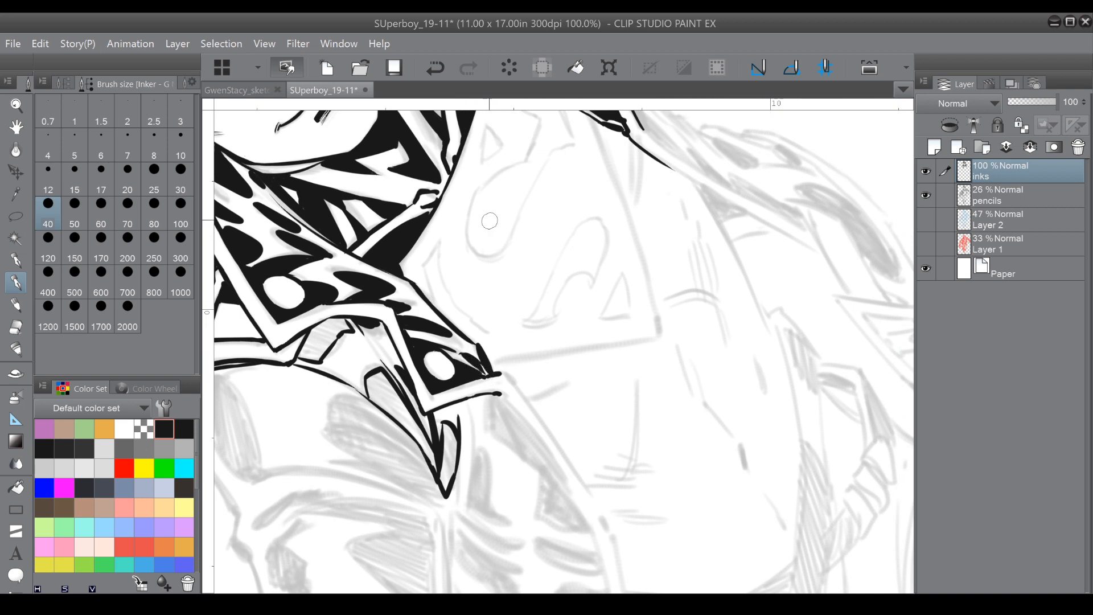
Extend the outer shoulder contour down the sleeve and outline the oval shadow on the shoulder.
drag(490, 193, 569, 82)
drag(263, 271, 256, 319)
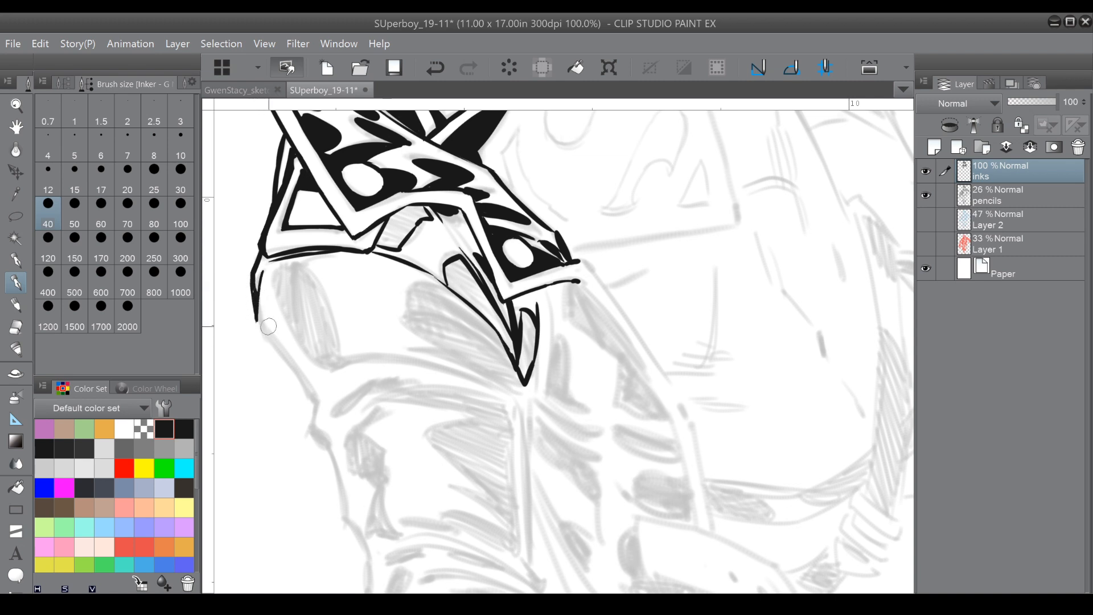
drag(256, 313, 311, 406)
mouse_move(282, 263)
mouse_down()
mouse_move(335, 376)
mouse_move(341, 360)
mouse_move(333, 377)
mouse_up()
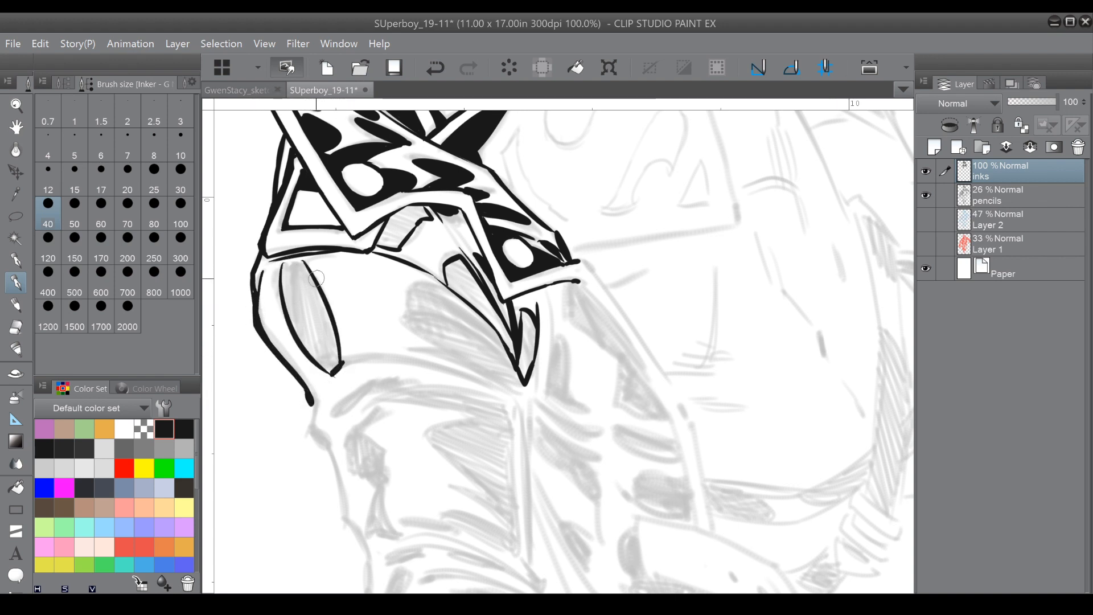
drag(284, 262, 301, 260)
Ink the rounded fold beside the armpit and the tapered crease running from the shoulder oval toward it.
mouse_move(426, 290)
mouse_down()
mouse_move(487, 335)
mouse_move(480, 321)
mouse_move(512, 371)
mouse_up()
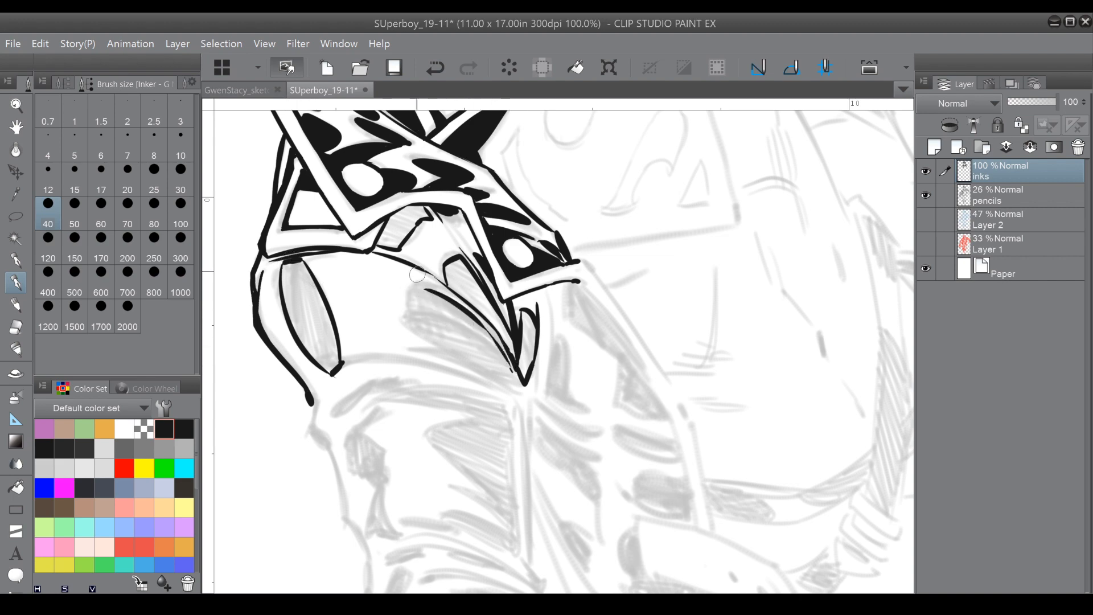
drag(457, 154, 550, 171)
mouse_move(386, 273)
mouse_down()
mouse_move(393, 228)
mouse_move(421, 217)
mouse_move(426, 228)
mouse_move(382, 270)
mouse_move(396, 290)
mouse_up()
mouse_move(368, 245)
mouse_down()
mouse_move(394, 352)
mouse_move(379, 317)
mouse_move(392, 349)
mouse_move(412, 328)
mouse_up()
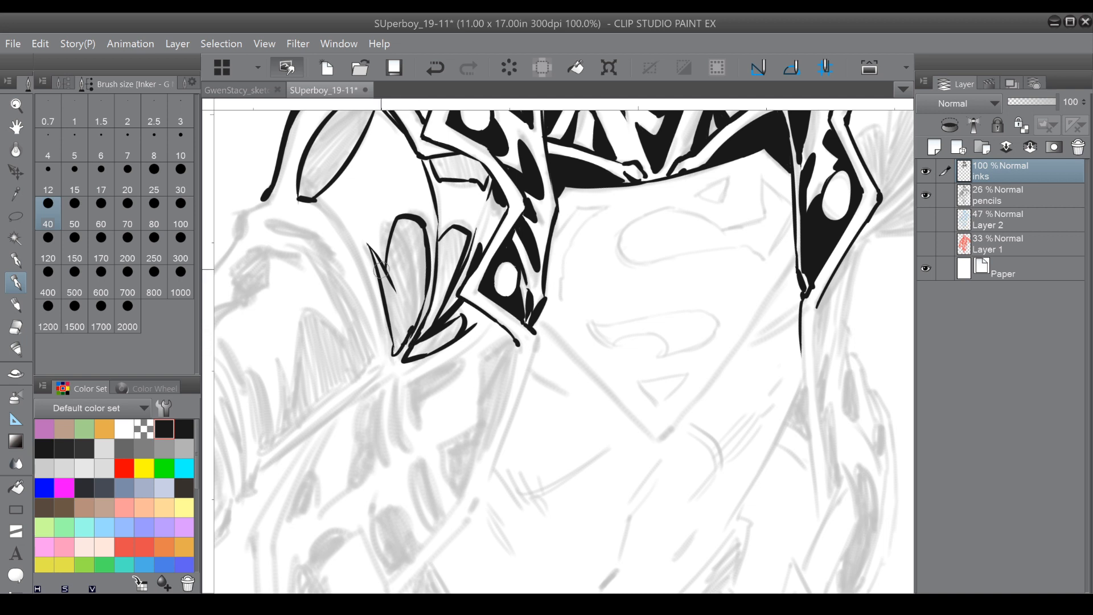
mouse_move(309, 199)
mouse_down()
mouse_move(350, 253)
mouse_move(312, 189)
mouse_move(355, 269)
mouse_move(314, 195)
mouse_up()
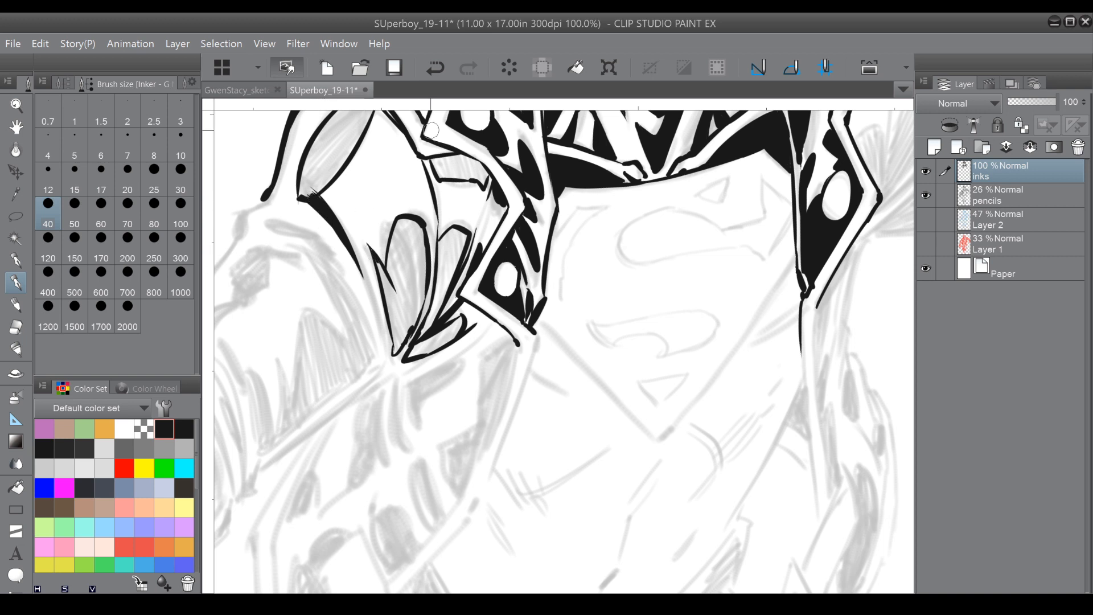
drag(431, 131, 476, 113)
scroll(480, 378, down, 1)
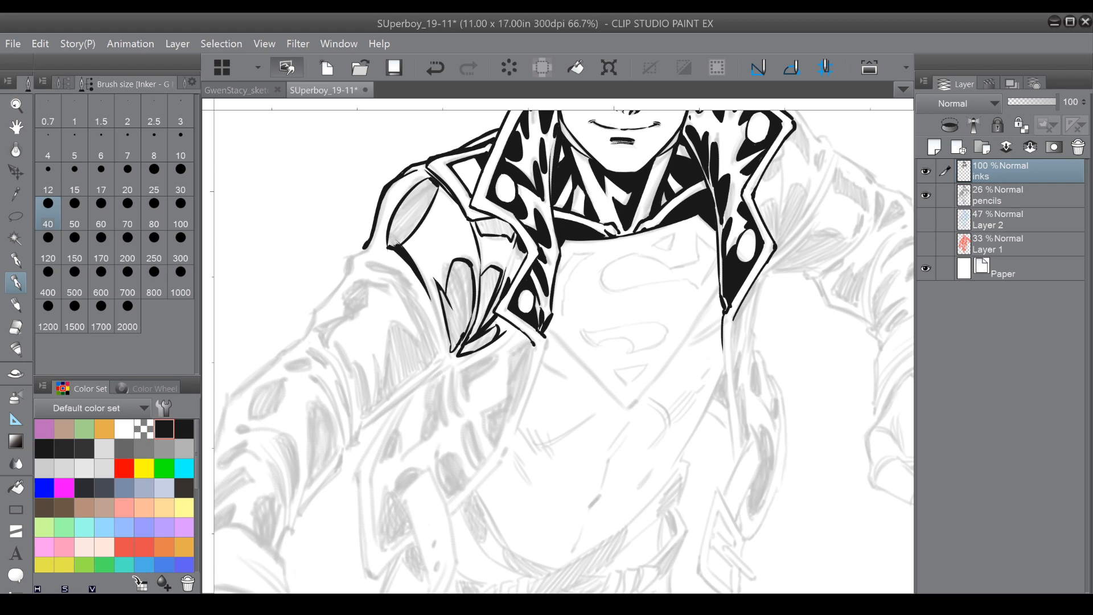
Continue the upper sleeve's outer contour, ink its inner edge below the armpit, and add short crease strokes.
drag(456, 353, 495, 344)
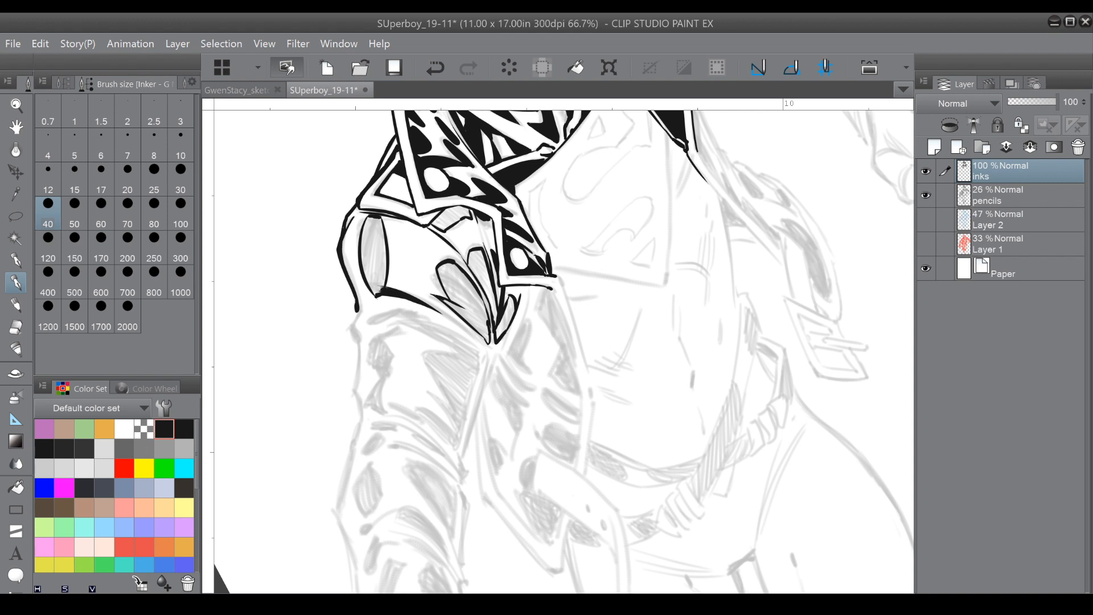
mouse_move(357, 307)
mouse_down()
mouse_move(357, 339)
mouse_move(394, 268)
mouse_move(375, 357)
mouse_up()
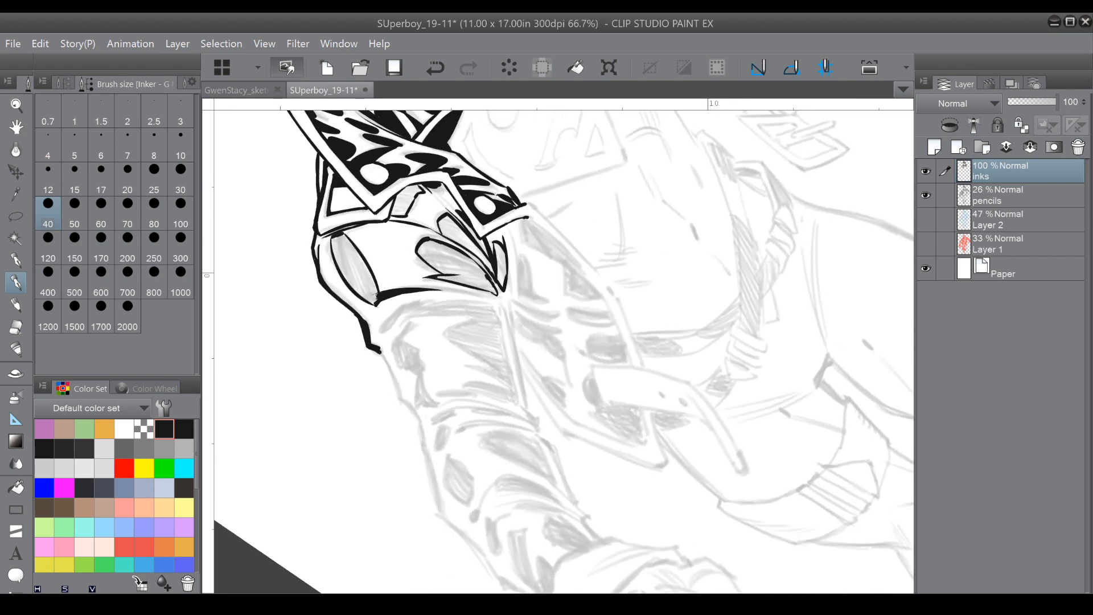
mouse_move(503, 300)
mouse_down()
mouse_move(531, 411)
mouse_move(458, 350)
mouse_up()
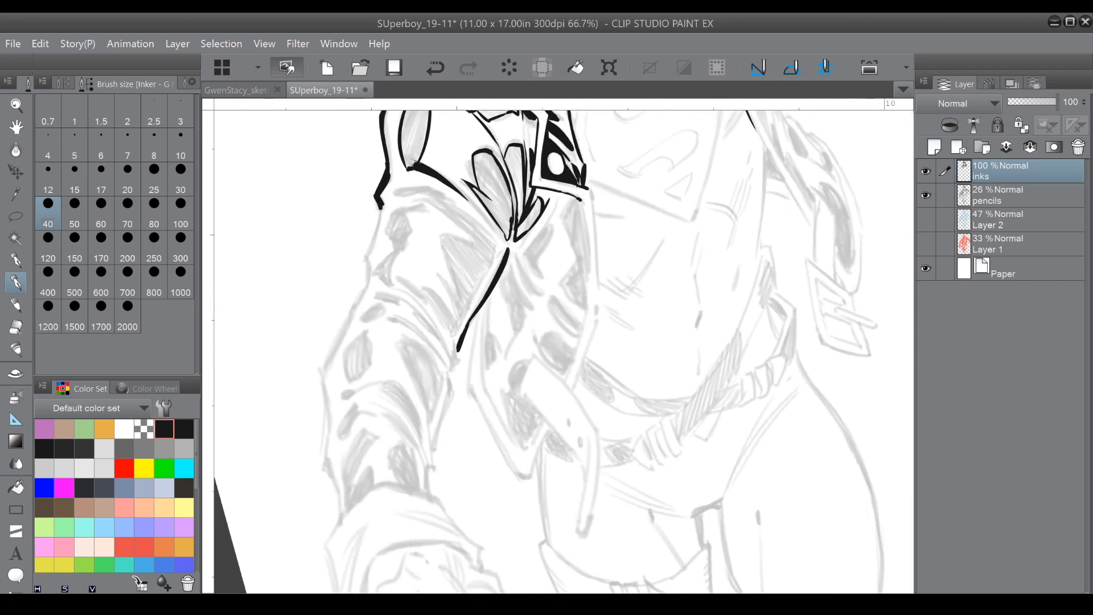
mouse_move(451, 197)
mouse_down()
mouse_move(500, 249)
mouse_move(479, 242)
mouse_up()
drag(469, 200, 491, 223)
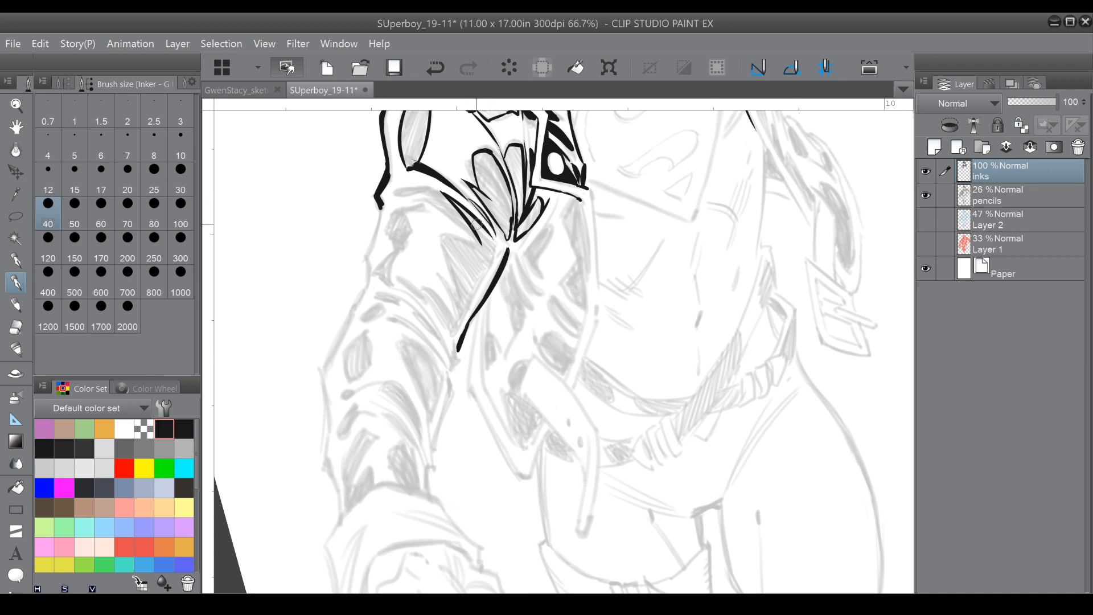
Ink the zigzag shadow edge and tapered creases on the upper sleeve above the elbow.
mouse_move(444, 237)
mouse_down()
mouse_move(474, 247)
mouse_move(454, 267)
mouse_move(461, 290)
mouse_up()
drag(490, 234, 493, 254)
mouse_move(458, 323)
mouse_down()
mouse_move(489, 268)
mouse_move(460, 290)
mouse_move(443, 281)
mouse_move(450, 317)
mouse_up()
drag(404, 286, 439, 328)
mouse_move(403, 285)
mouse_down()
mouse_move(436, 315)
mouse_move(413, 309)
mouse_move(421, 279)
mouse_up()
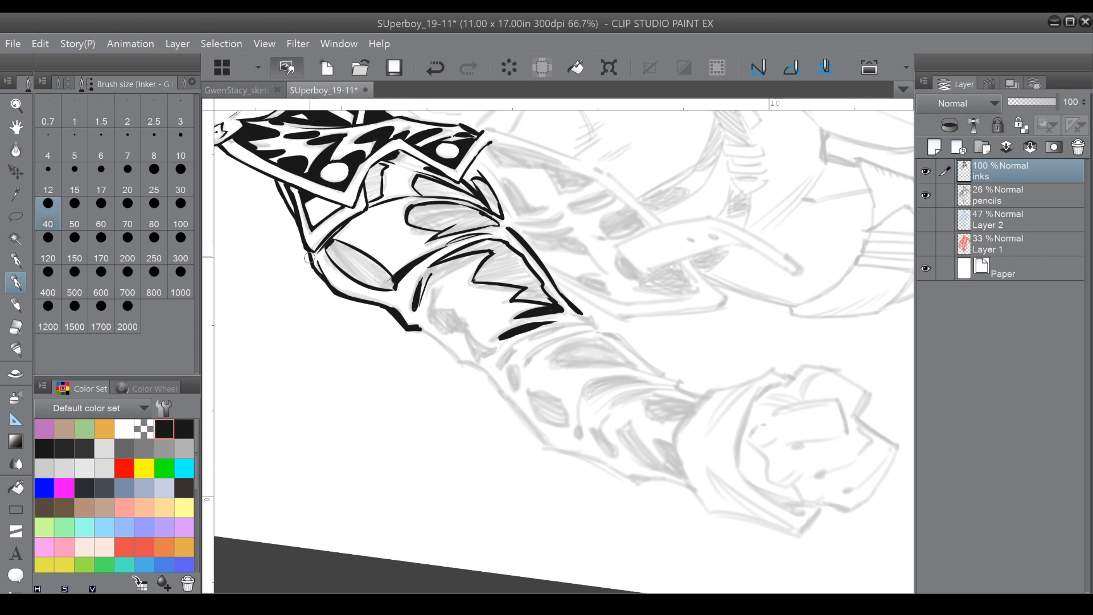
Extend the sleeve's outer contour to the elbow and its inner contour along the forearm, adding elbow creases.
drag(321, 282, 320, 138)
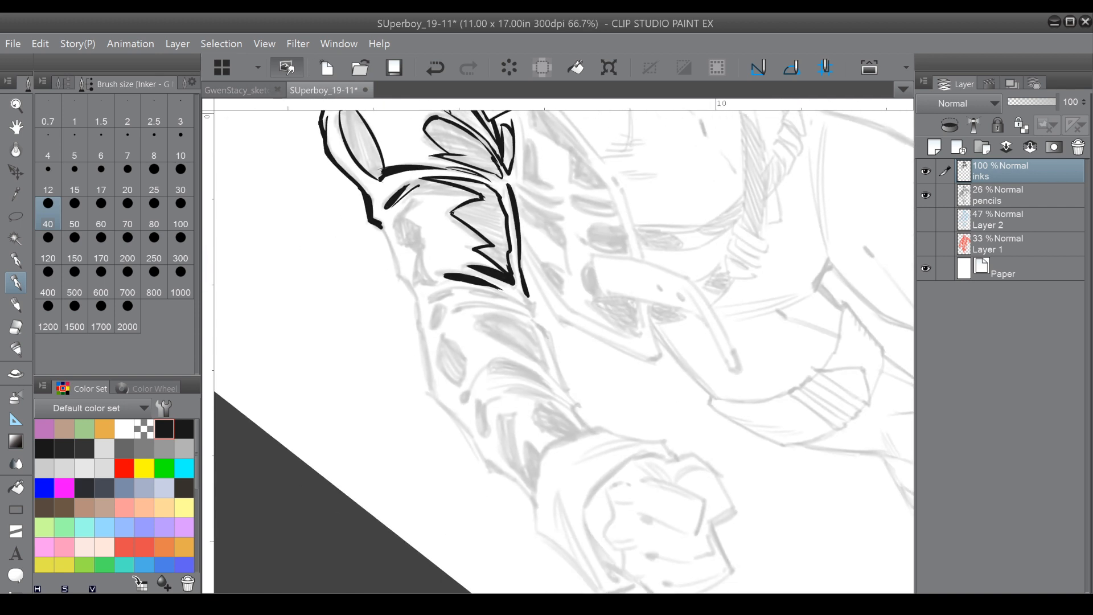
drag(381, 224, 420, 315)
drag(524, 291, 534, 308)
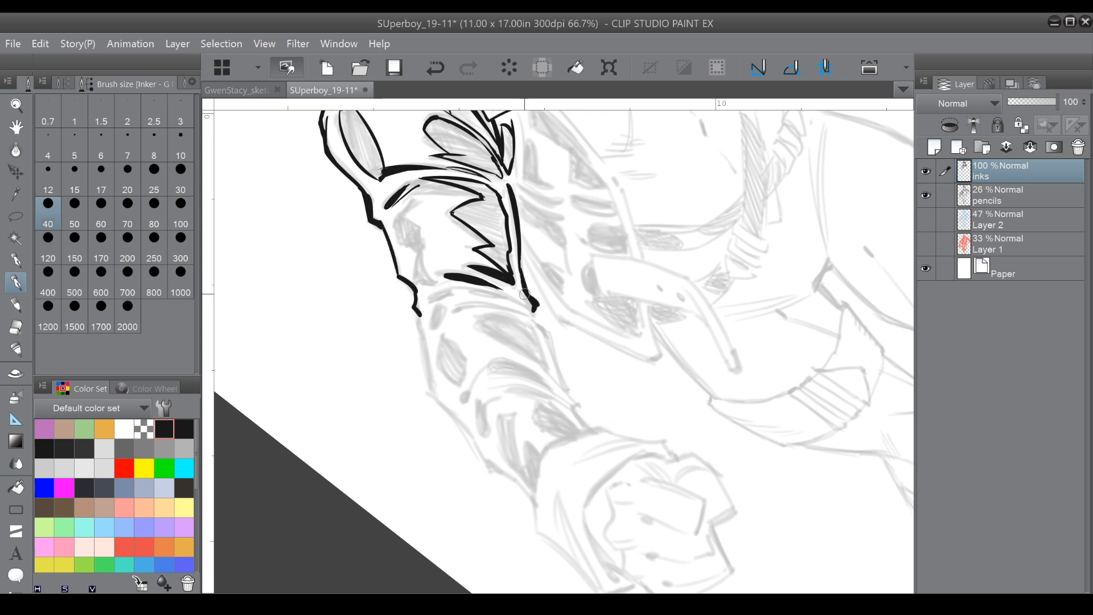
drag(532, 199, 557, 204)
mouse_move(424, 230)
mouse_down()
mouse_move(491, 279)
mouse_move(482, 374)
mouse_up()
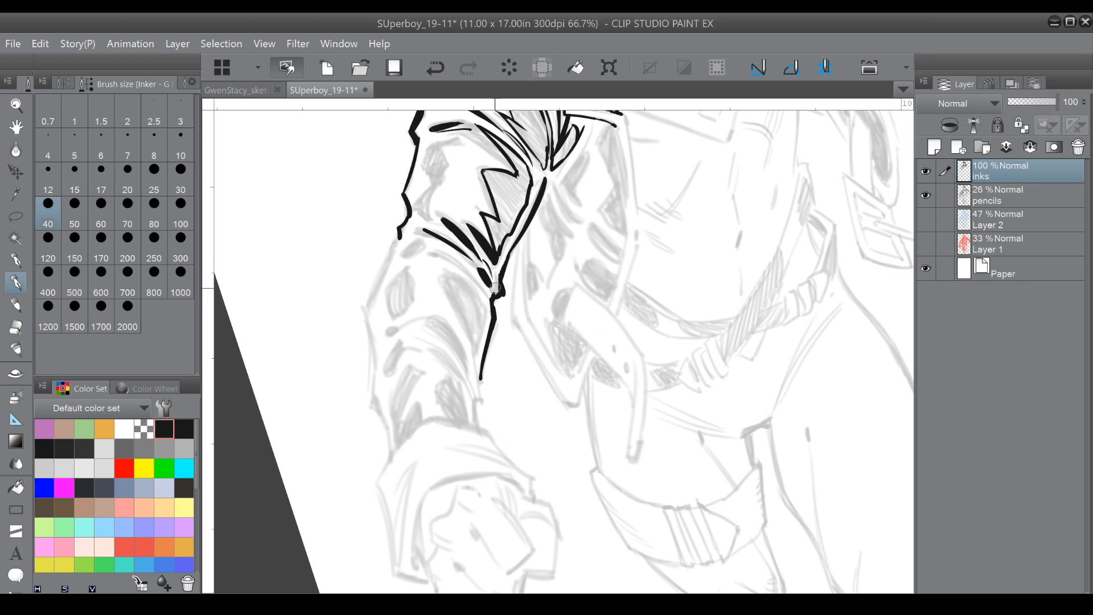
drag(490, 276, 446, 377)
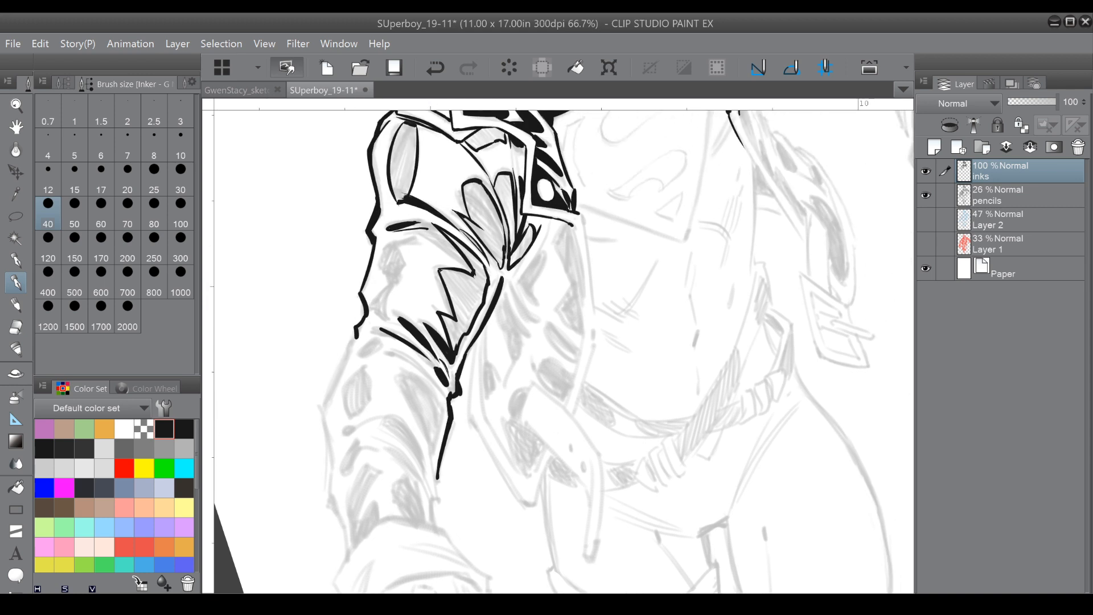
Ink the jacket's front opening as a double-line border running from the lapel tip toward the waist.
drag(578, 214, 598, 325)
drag(568, 220, 598, 337)
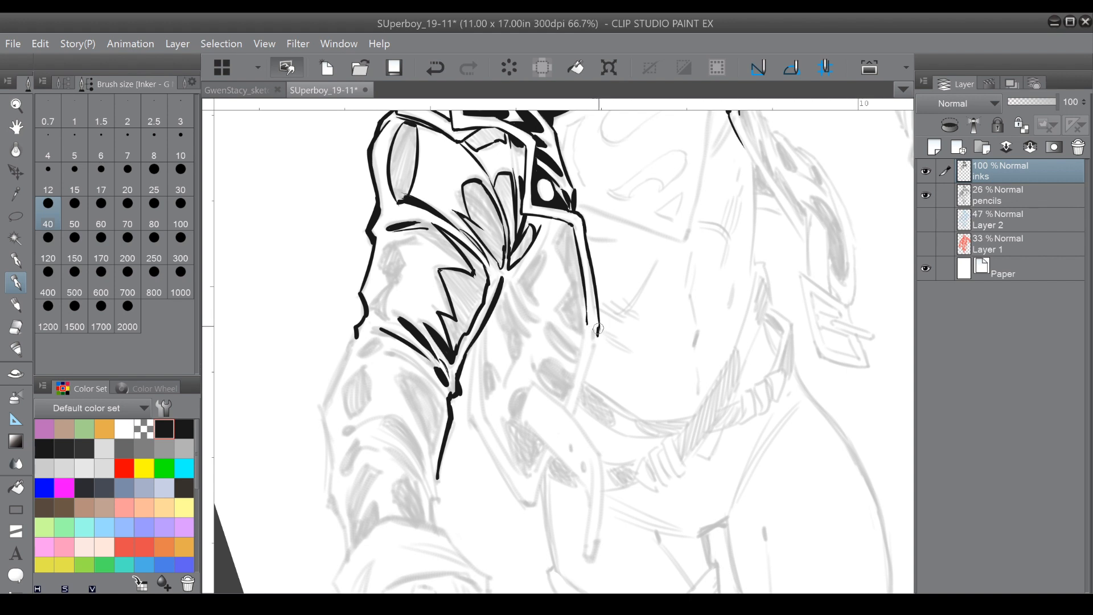
drag(575, 411, 596, 334)
drag(566, 405, 586, 327)
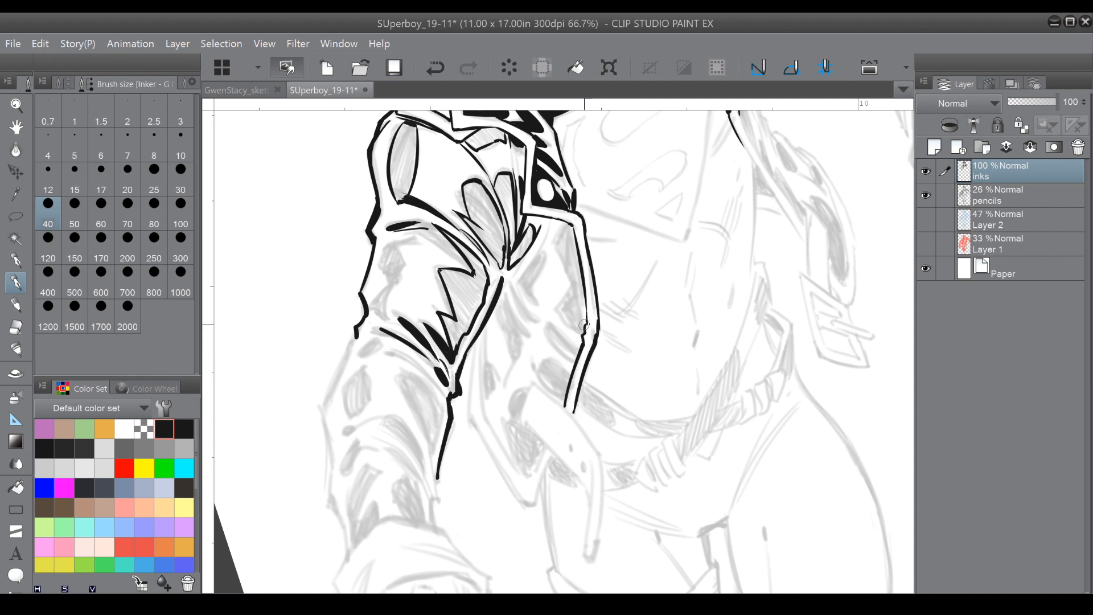
Ink the fold shapes on the jacket front between the armpit and the double-line border.
mouse_move(517, 267)
mouse_down()
mouse_move(540, 242)
mouse_move(520, 264)
mouse_move(545, 239)
mouse_move(512, 273)
mouse_move(535, 305)
mouse_move(531, 285)
mouse_move(559, 227)
mouse_move(527, 222)
mouse_move(522, 210)
mouse_move(570, 224)
mouse_up()
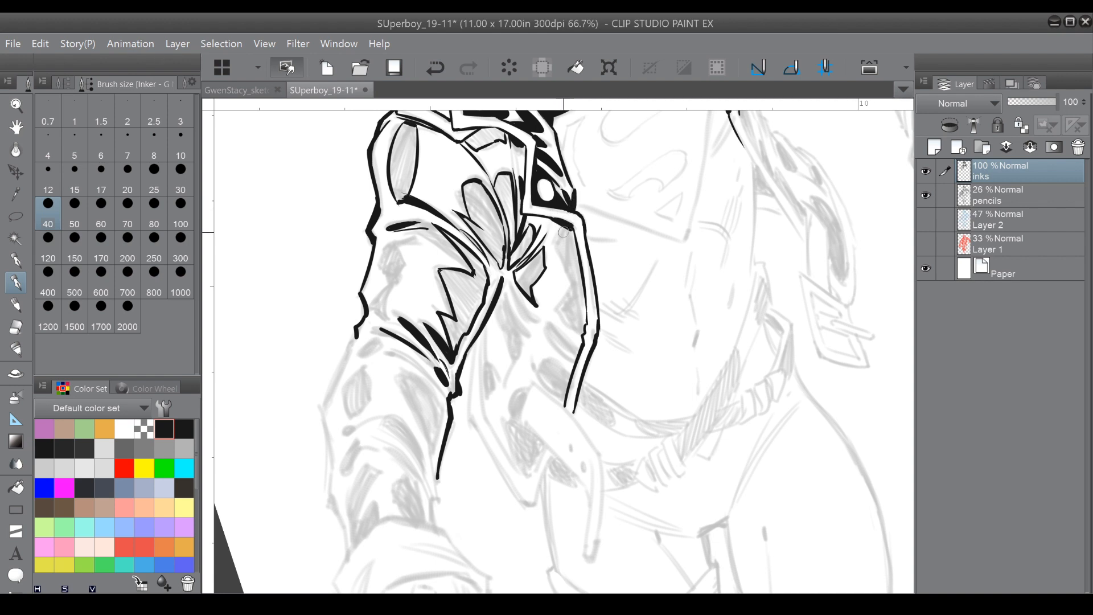
mouse_move(557, 223)
mouse_down()
mouse_move(577, 291)
mouse_move(563, 309)
mouse_move(582, 339)
mouse_move(554, 319)
mouse_up()
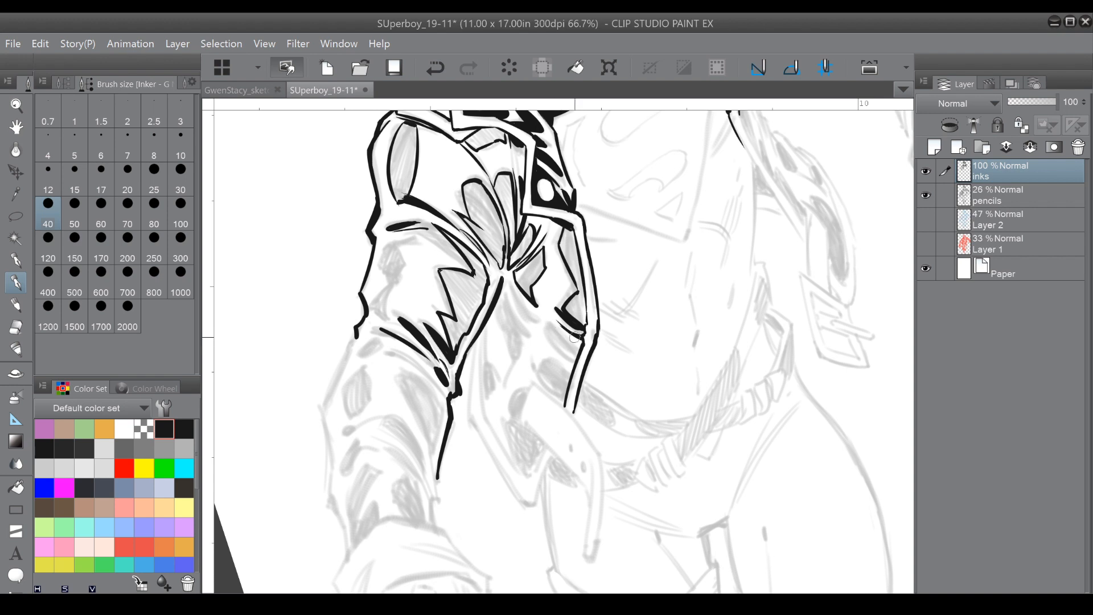
drag(508, 282, 533, 317)
Ink the upper edges of the strap at the jacket's hem and fill the shadow beside the front border solid black.
mouse_move(518, 357)
mouse_down()
mouse_move(499, 393)
mouse_move(535, 383)
mouse_move(598, 441)
mouse_up()
drag(537, 381, 602, 448)
drag(576, 344, 551, 331)
mouse_move(551, 331)
mouse_down()
mouse_move(574, 359)
mouse_move(580, 345)
mouse_up()
mouse_move(579, 348)
mouse_down()
mouse_move(561, 340)
mouse_move(575, 356)
mouse_move(550, 333)
mouse_move(572, 359)
mouse_move(579, 345)
mouse_up()
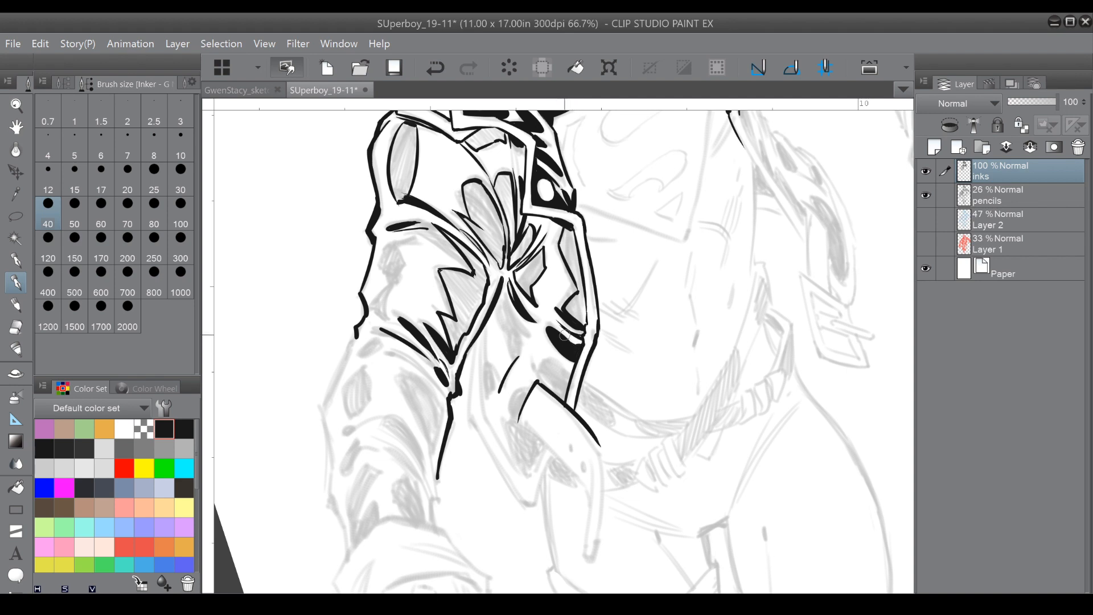
Ink the lower fold lines on the jacket front, fanning down from the armpit toward the strap.
mouse_move(499, 267)
mouse_down()
mouse_move(501, 301)
mouse_move(492, 294)
mouse_move(502, 278)
mouse_move(504, 299)
mouse_move(535, 340)
mouse_up()
drag(502, 288, 532, 339)
mouse_move(532, 338)
mouse_down()
mouse_move(508, 320)
mouse_move(522, 351)
mouse_move(498, 300)
mouse_move(517, 349)
mouse_up()
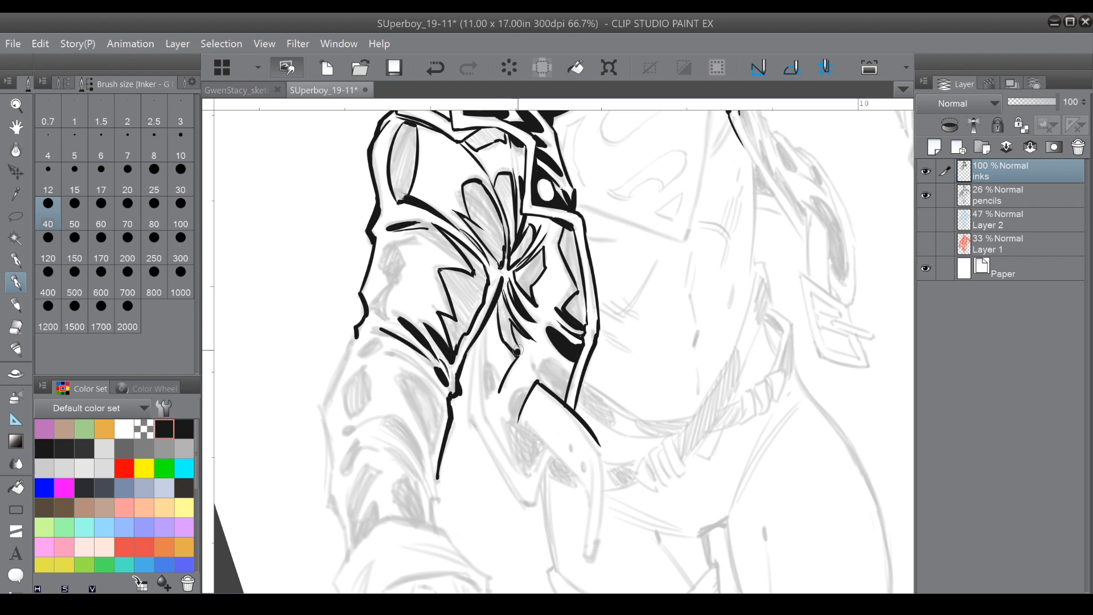
Ink the jacket's side edge and pointed hem corner as a double-line border, adding the folds and lower edge around the strap.
mouse_move(486, 327)
mouse_down()
mouse_move(500, 391)
mouse_move(544, 384)
mouse_move(546, 357)
mouse_move(571, 369)
mouse_move(506, 427)
mouse_move(530, 470)
mouse_up()
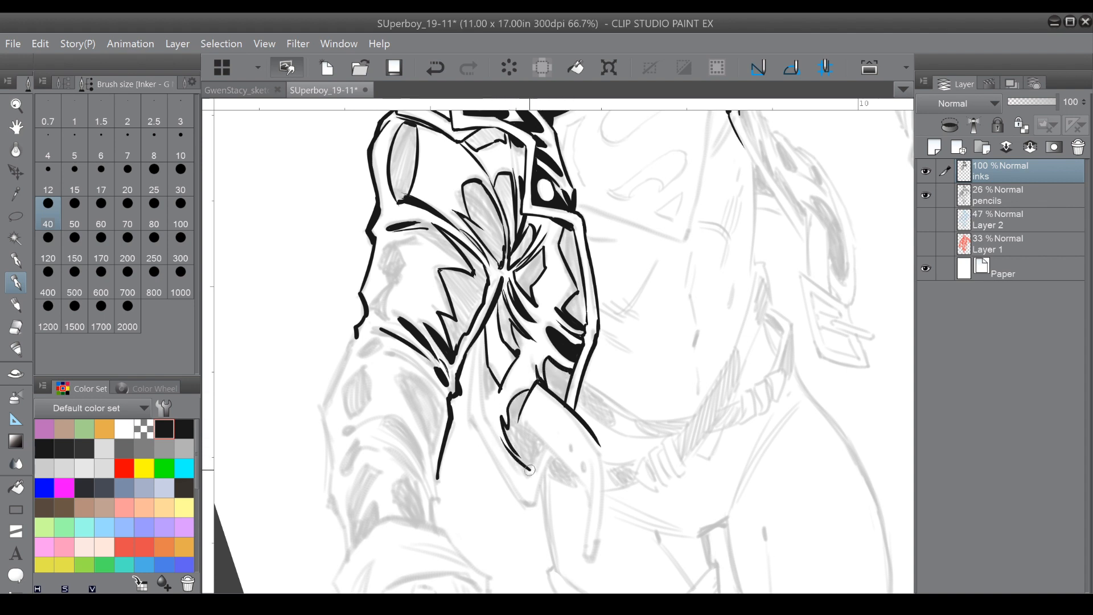
drag(521, 420, 565, 463)
mouse_move(482, 333)
mouse_down()
mouse_move(480, 399)
mouse_move(531, 480)
mouse_up()
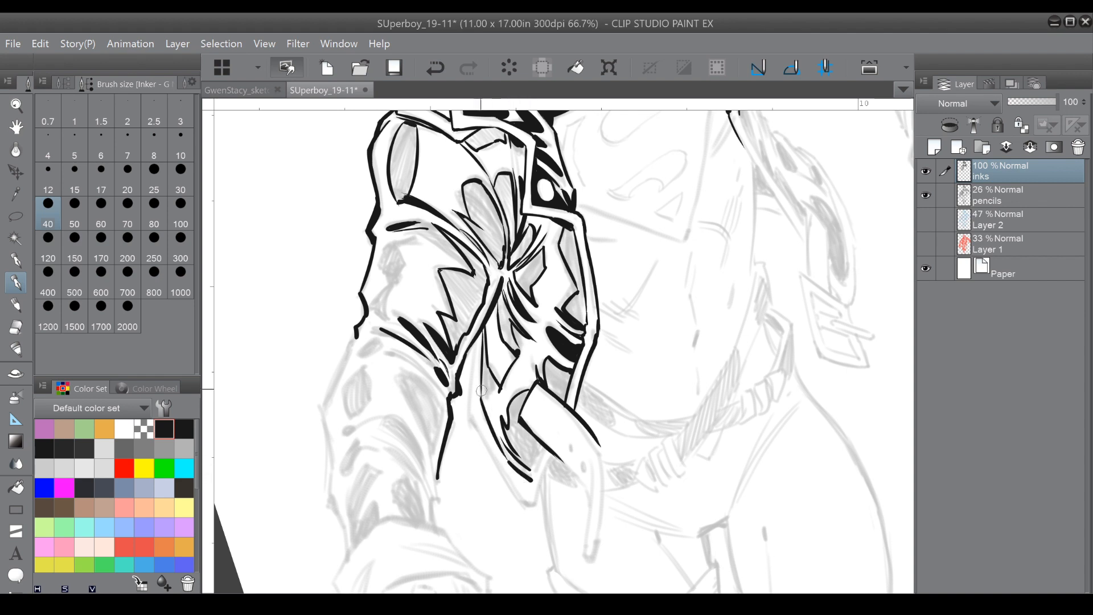
mouse_move(474, 341)
mouse_down()
mouse_move(468, 422)
mouse_move(525, 507)
mouse_move(489, 437)
mouse_up()
mouse_move(518, 386)
mouse_down()
mouse_move(499, 438)
mouse_move(491, 410)
mouse_move(499, 443)
mouse_move(526, 394)
mouse_move(496, 442)
mouse_up()
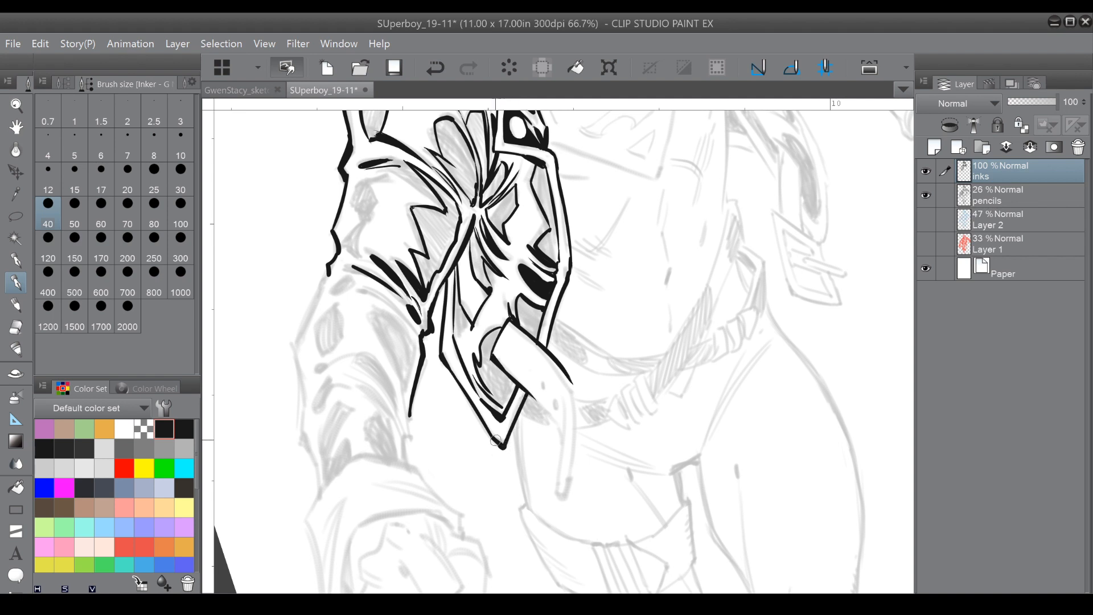
Ink the strap's hanging end as a curved shape with a rounded tip, undoing the stray straight extension.
drag(532, 393, 560, 431)
drag(574, 389, 566, 496)
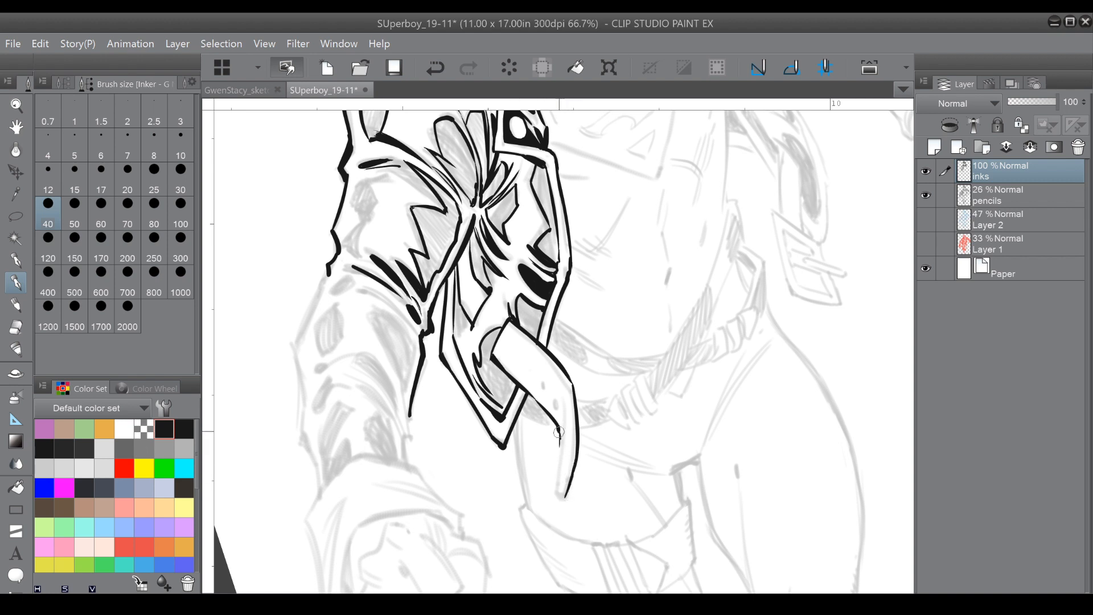
drag(558, 454, 559, 481)
drag(560, 439, 565, 491)
mouse_move(546, 403)
mouse_down()
mouse_move(626, 441)
mouse_move(551, 351)
mouse_up()
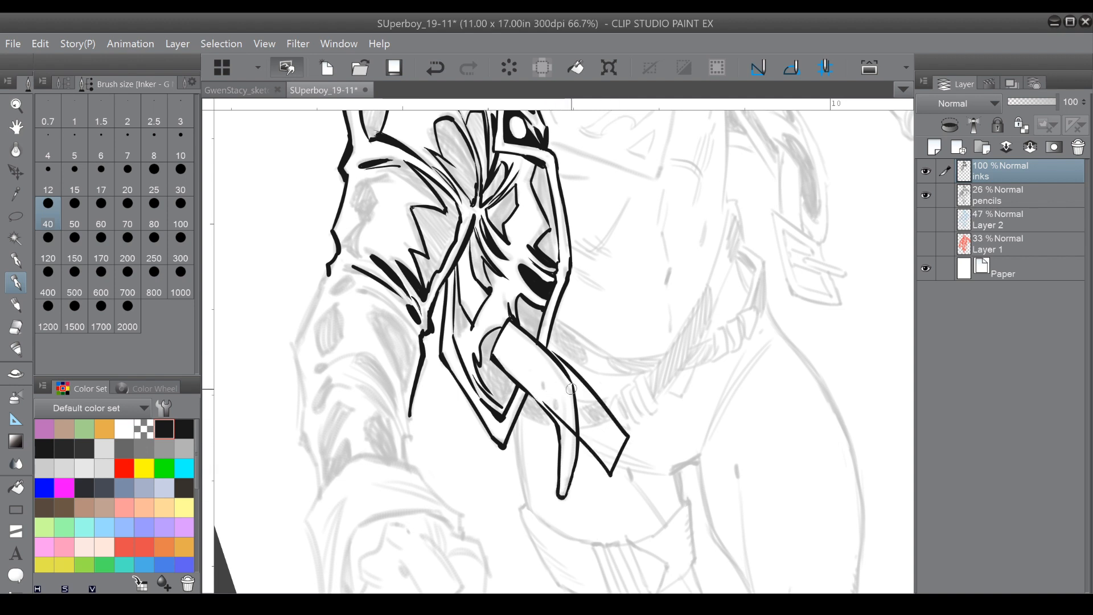
key(ctrl+z)
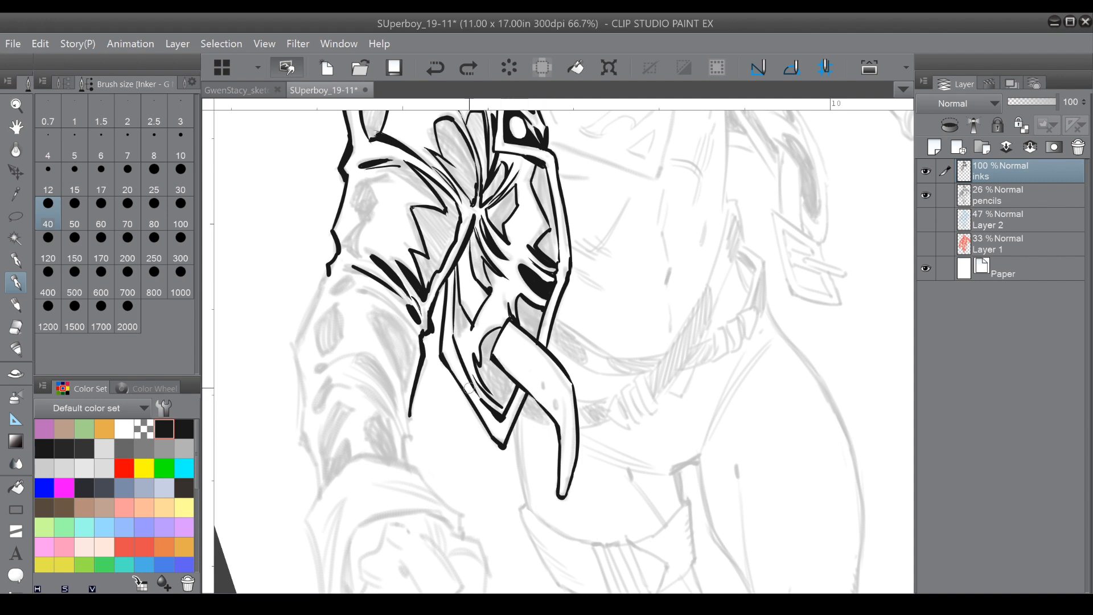
Add fine contour lines and a row of hole dots to the strap, and blacken the shadow along the jacket's side.
drag(523, 389, 535, 401)
mouse_move(574, 458)
mouse_down()
mouse_move(571, 433)
mouse_move(550, 415)
mouse_move(570, 443)
mouse_move(563, 387)
mouse_move(557, 428)
mouse_move(553, 410)
mouse_move(554, 373)
mouse_up()
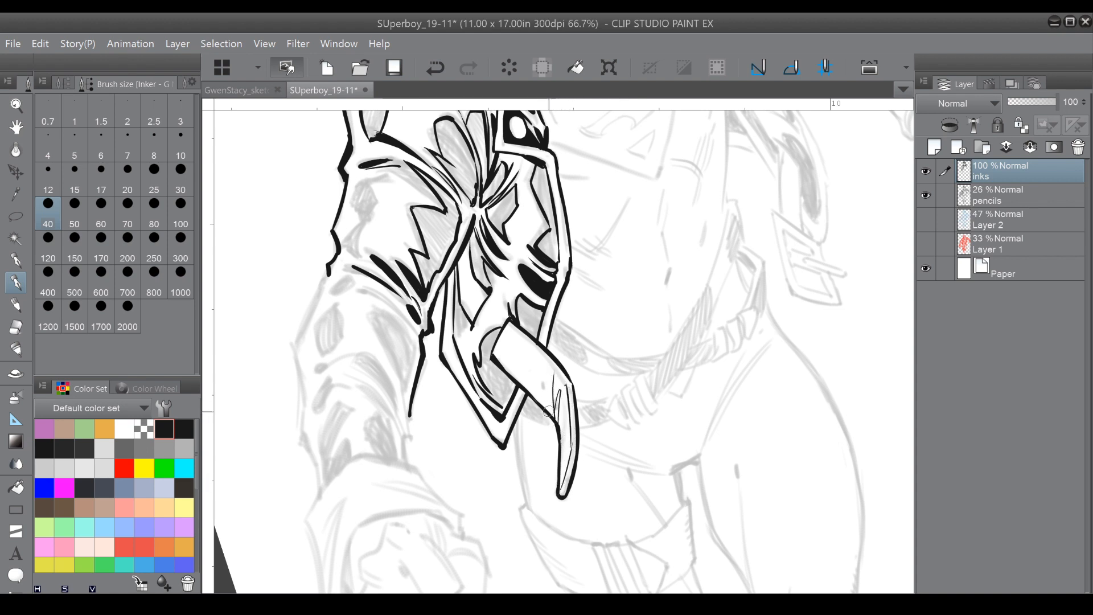
drag(564, 413, 565, 453)
click(537, 376)
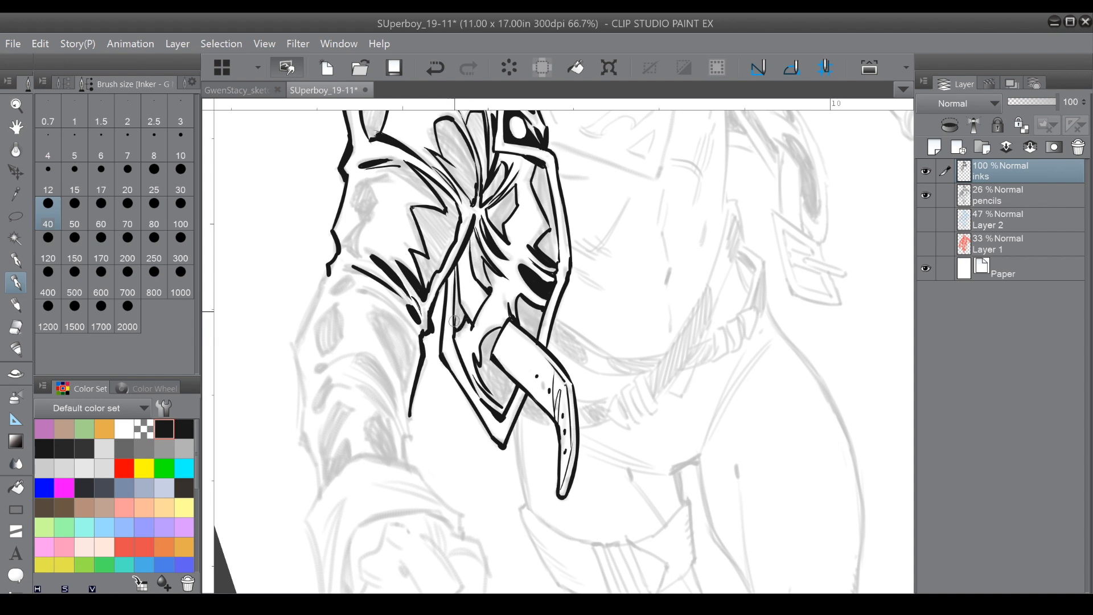
mouse_move(456, 285)
mouse_down()
mouse_move(459, 324)
mouse_move(462, 315)
mouse_move(449, 323)
mouse_up()
mouse_move(490, 434)
mouse_down()
mouse_move(502, 447)
mouse_move(534, 410)
mouse_up()
Extend the forearm's inner contour toward the cuff and ink the pointed creases and fold shape beside it.
key(ctrl+minus)
drag(558, 341, 605, 383)
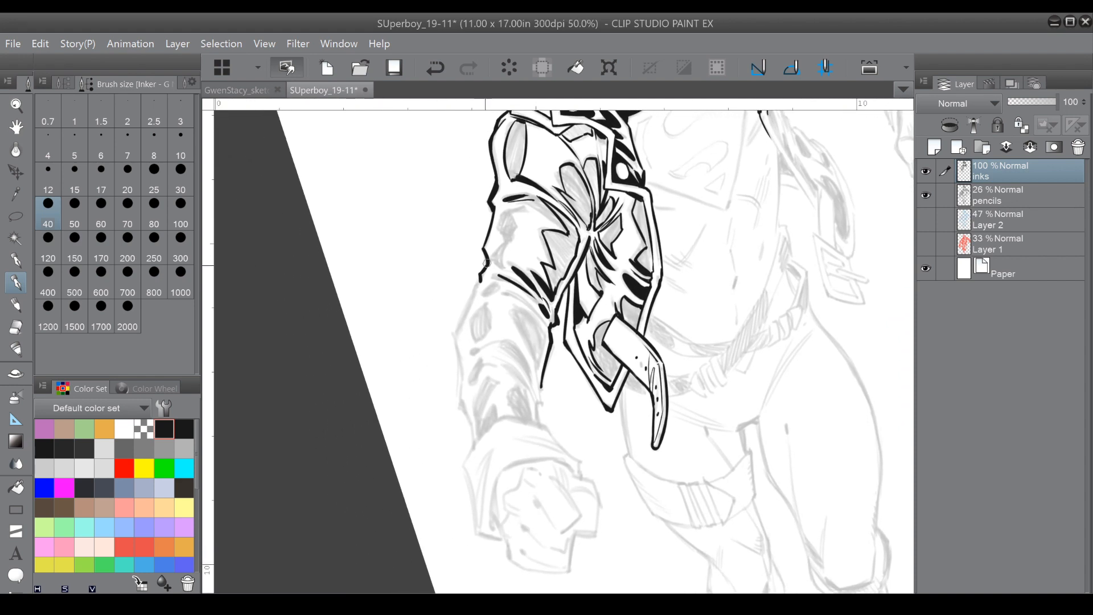
drag(542, 400, 521, 341)
mouse_move(534, 386)
mouse_down()
mouse_move(502, 353)
mouse_move(532, 385)
mouse_up()
drag(503, 349, 530, 386)
drag(507, 337, 534, 387)
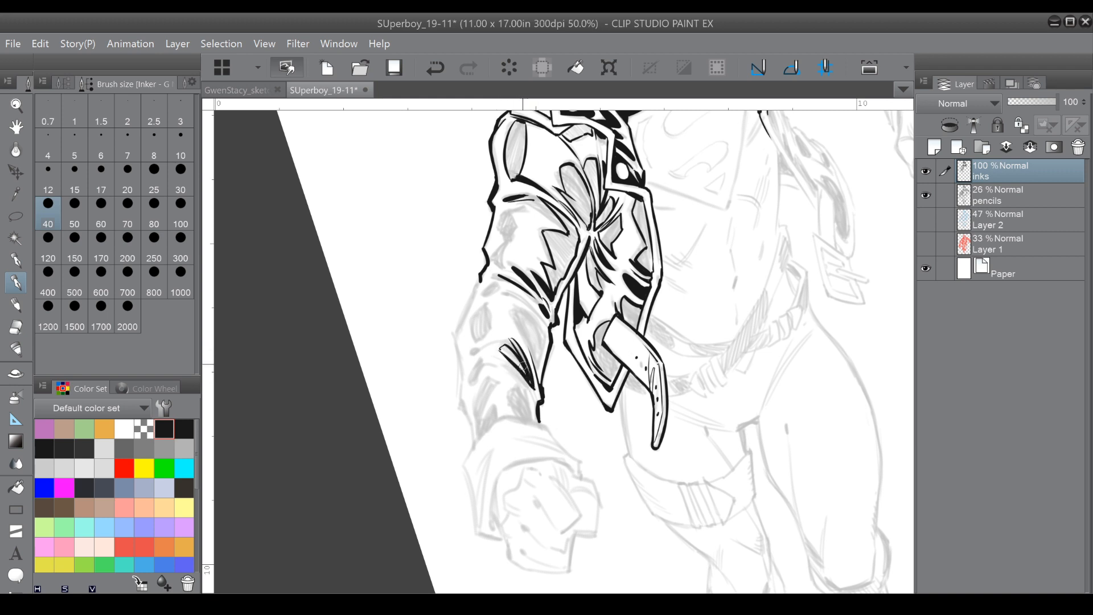
mouse_move(525, 306)
mouse_down()
mouse_move(543, 345)
mouse_move(531, 348)
mouse_move(534, 364)
mouse_move(543, 340)
mouse_up()
drag(511, 294, 539, 322)
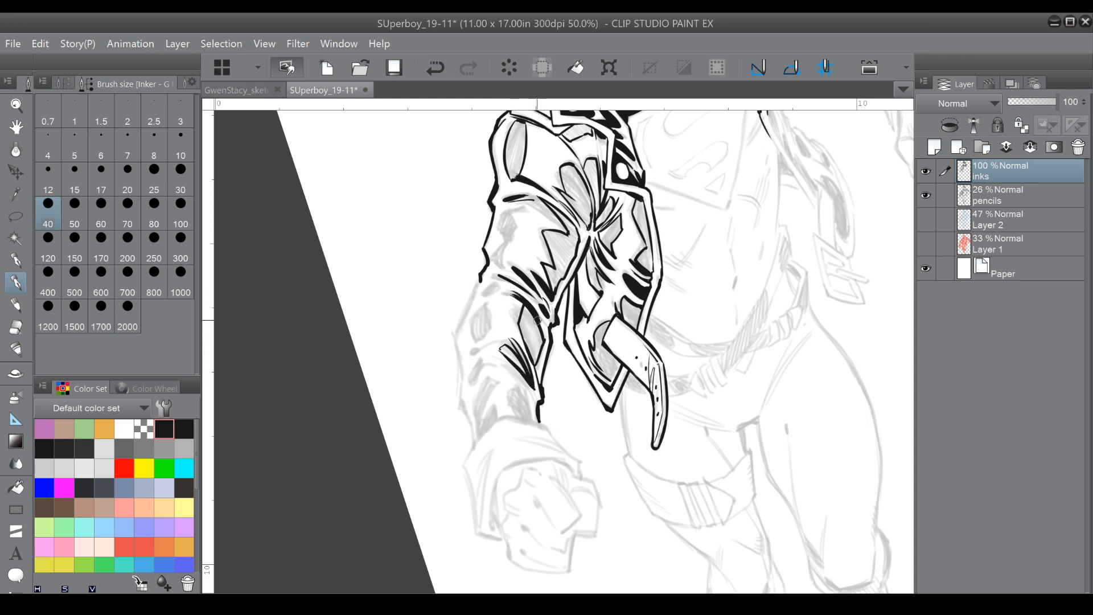
Ink the fold along the upper sleeve's outer edge above the elbow with a solid black shadow.
drag(505, 288, 477, 353)
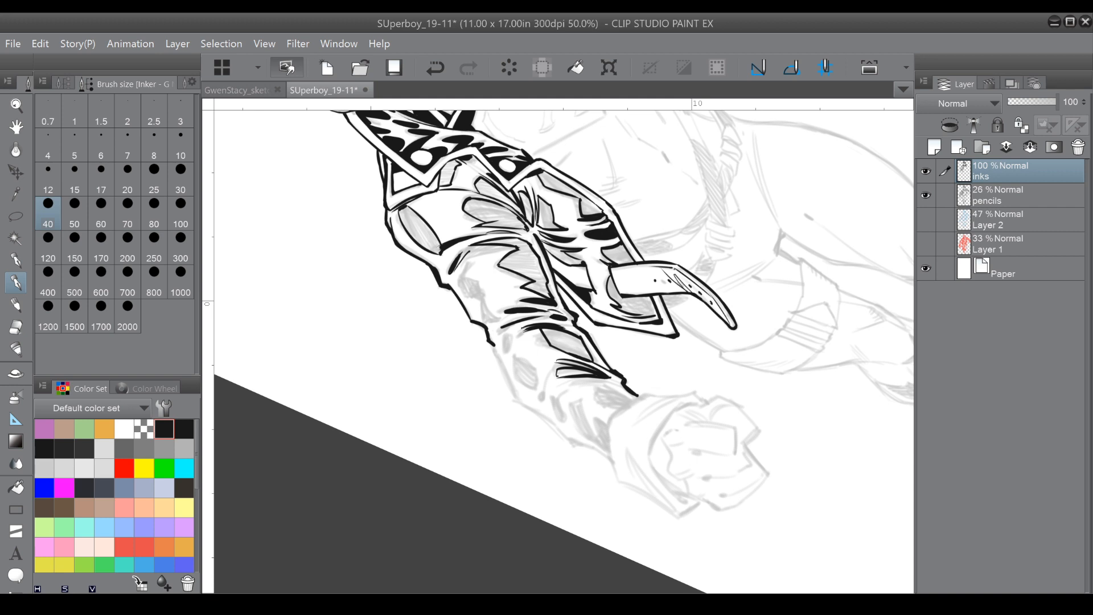
mouse_move(461, 277)
mouse_down()
mouse_move(470, 259)
mouse_move(498, 327)
mouse_up()
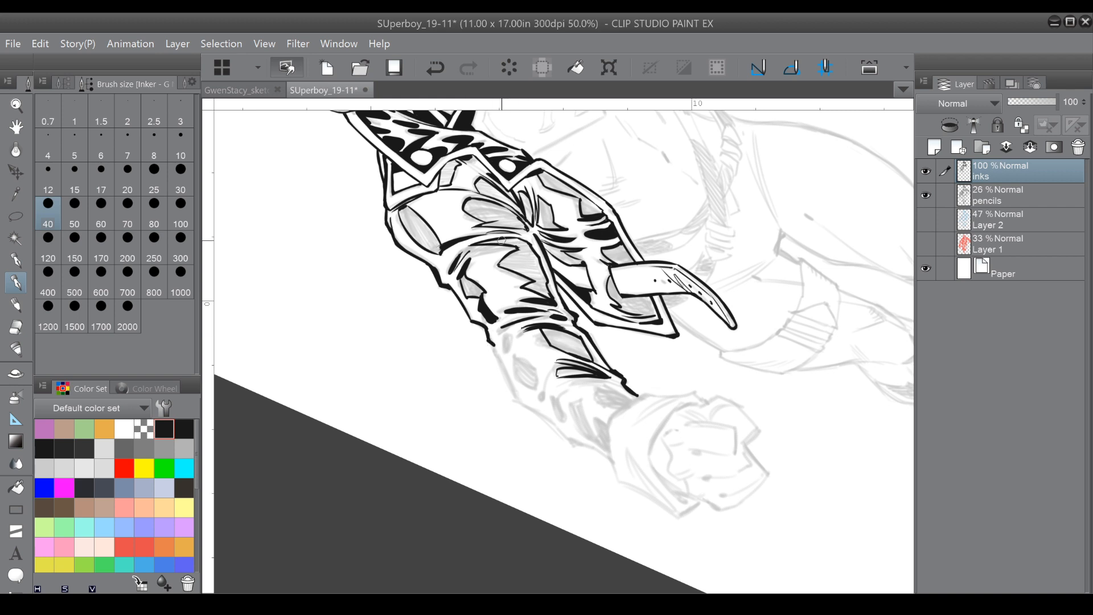
drag(501, 240, 494, 245)
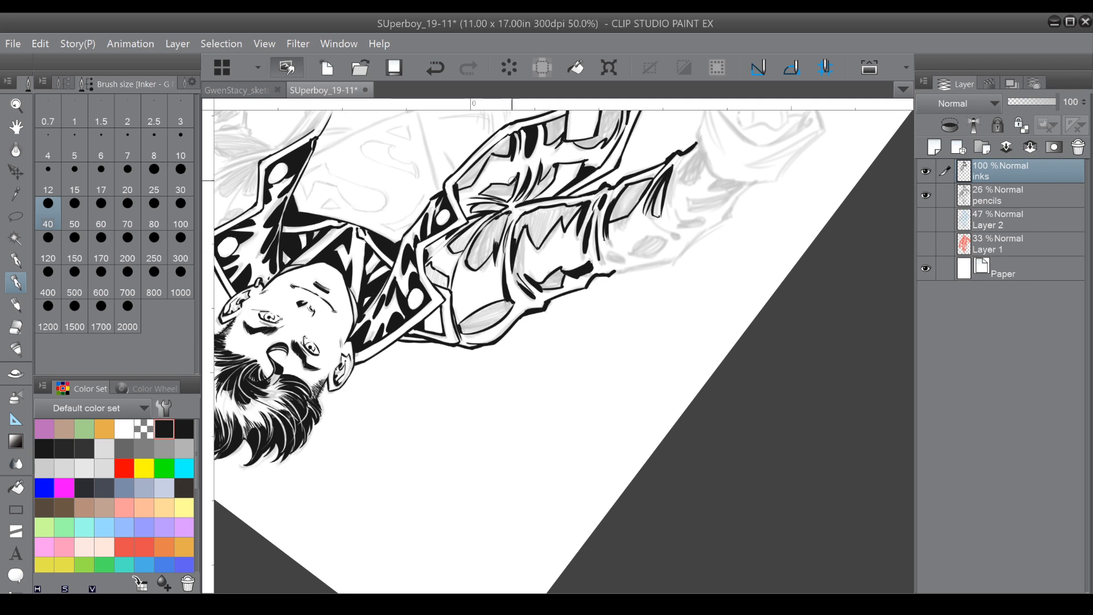
Ink the forearm's outer contour from the elbow down to the cuff.
drag(488, 153, 438, 242)
drag(572, 298, 519, 322)
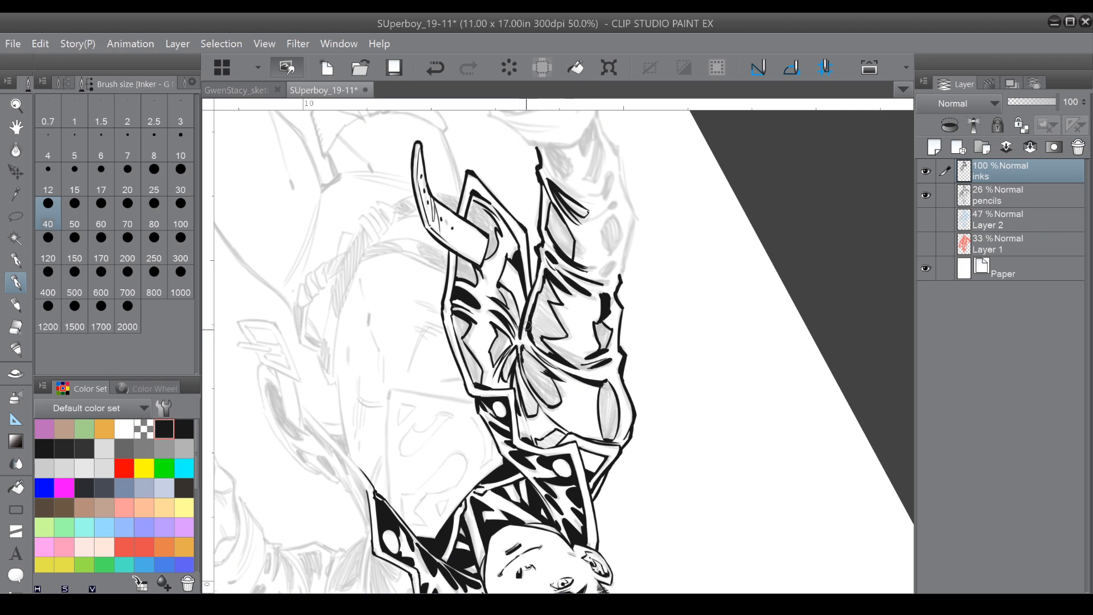
drag(528, 332, 532, 341)
mouse_move(506, 337)
mouse_down()
mouse_move(410, 419)
mouse_move(447, 256)
mouse_move(342, 366)
mouse_move(352, 226)
mouse_up()
mouse_move(480, 320)
mouse_down()
mouse_move(543, 330)
mouse_move(579, 356)
mouse_up()
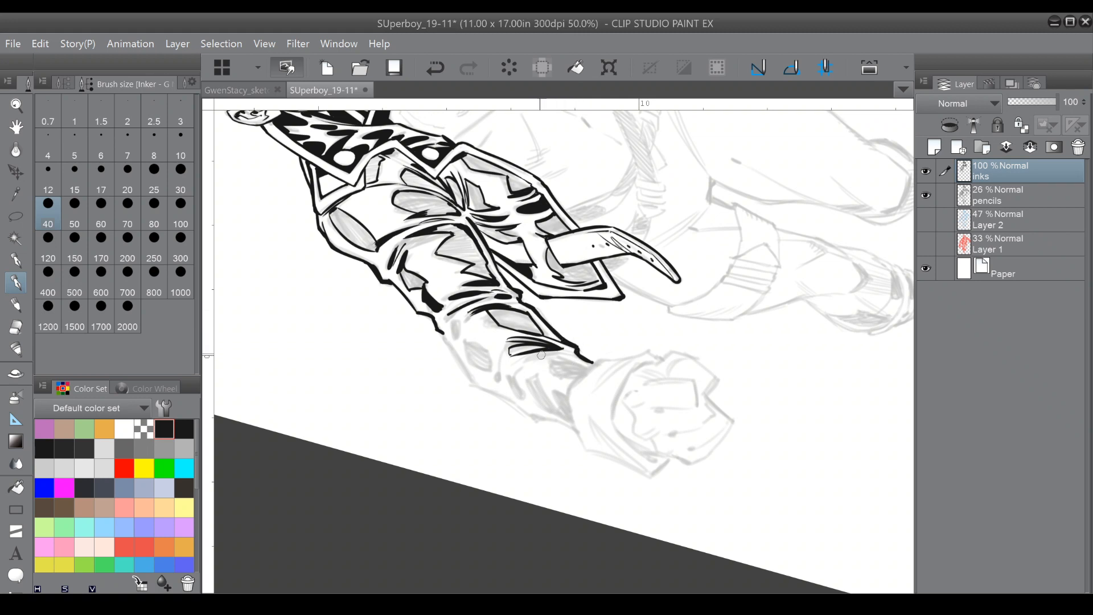
mouse_move(444, 324)
mouse_down()
mouse_move(432, 316)
mouse_move(471, 380)
mouse_move(476, 334)
mouse_move(445, 302)
mouse_move(487, 364)
mouse_up()
drag(500, 377, 507, 386)
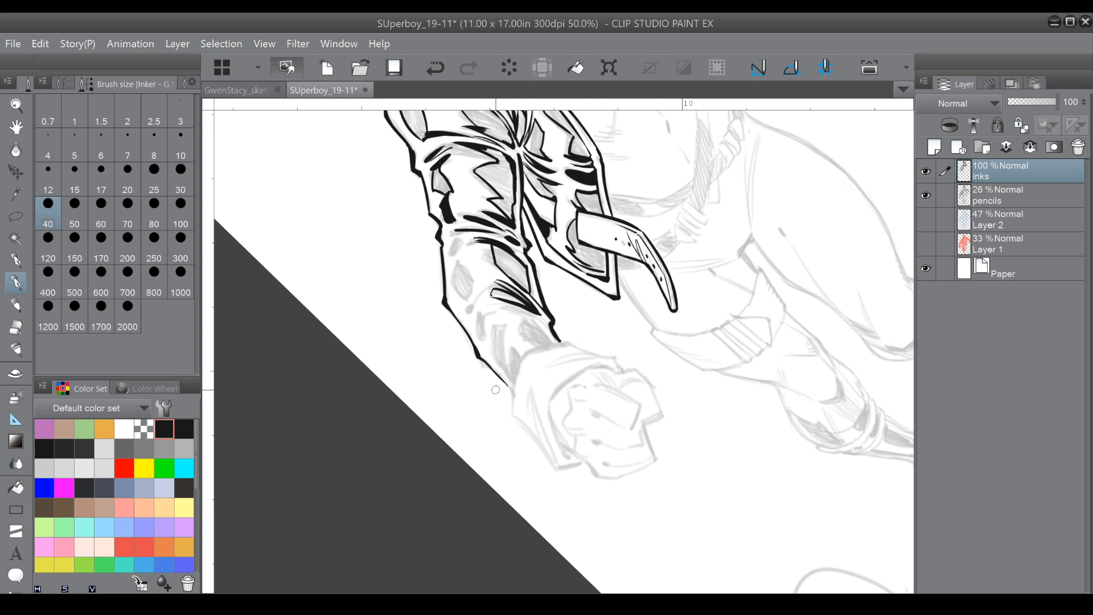
Ink the oval fold, curved crease and zigzag wrinkles across the forearm above the cuff.
mouse_move(459, 238)
mouse_down()
mouse_move(451, 255)
mouse_move(463, 265)
mouse_move(465, 310)
mouse_move(456, 263)
mouse_up()
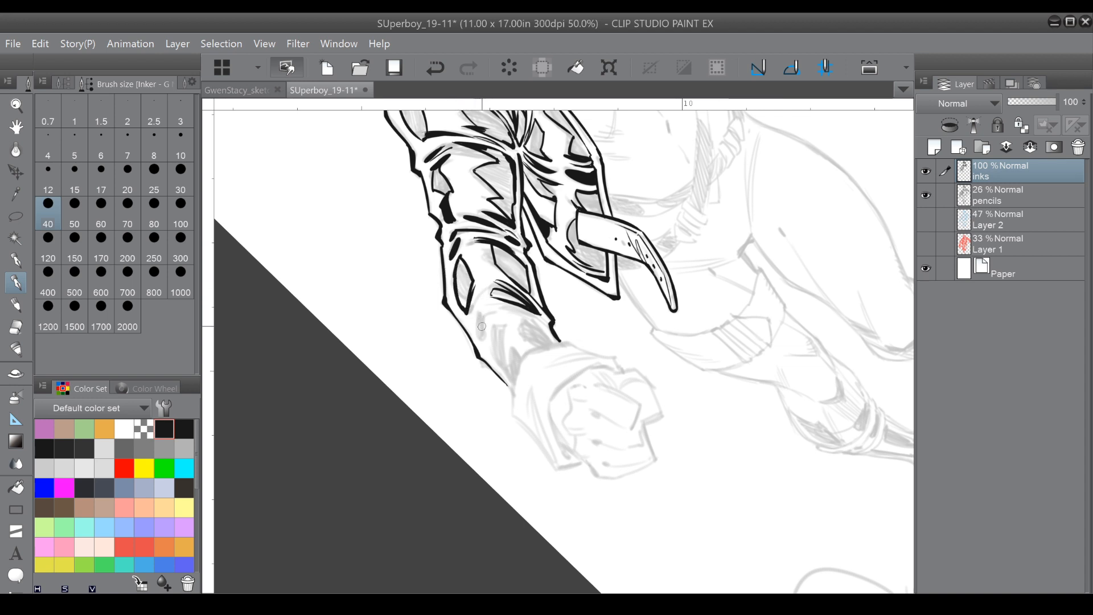
drag(493, 295, 482, 340)
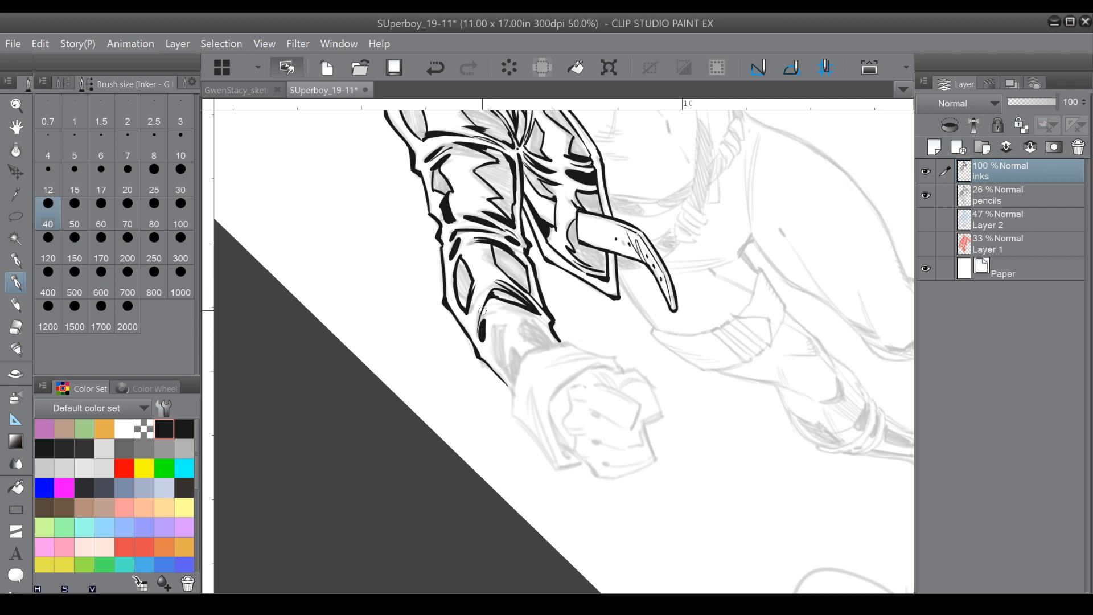
mouse_move(489, 344)
mouse_down()
mouse_move(500, 315)
mouse_move(498, 328)
mouse_move(509, 349)
mouse_up()
mouse_move(507, 357)
mouse_down()
mouse_move(486, 364)
mouse_move(479, 357)
mouse_move(508, 387)
mouse_up()
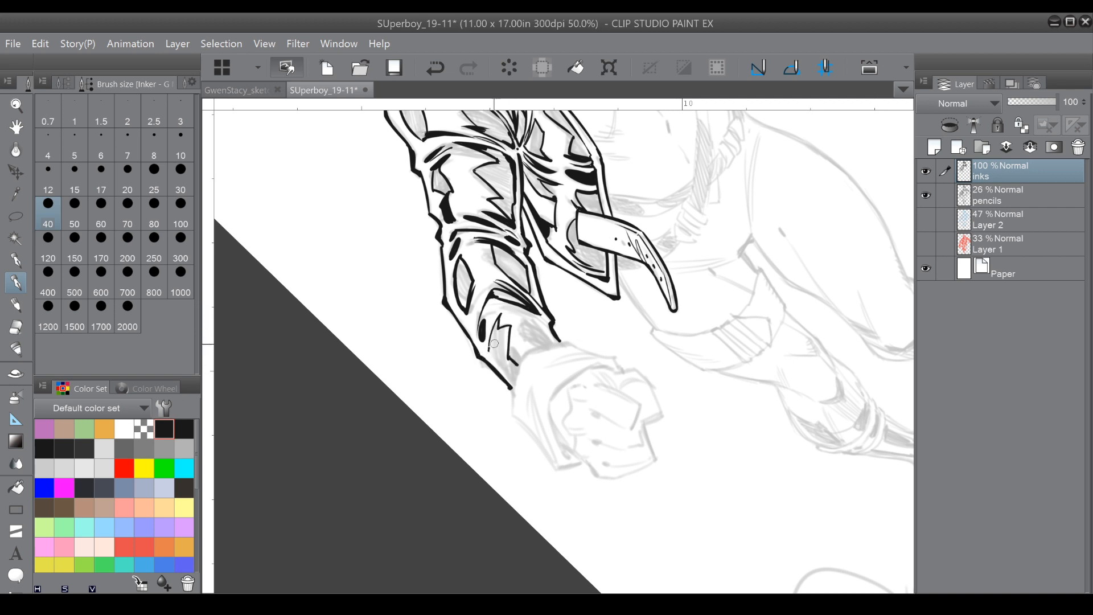
drag(490, 351, 496, 341)
drag(496, 340, 515, 380)
Ink the cuff's upper edge, its side nearest the body and the curved rim of its opening.
drag(487, 329, 480, 295)
mouse_move(508, 334)
mouse_down()
mouse_move(510, 300)
mouse_move(526, 323)
mouse_move(523, 339)
mouse_move(509, 338)
mouse_move(534, 353)
mouse_move(499, 337)
mouse_move(537, 353)
mouse_up()
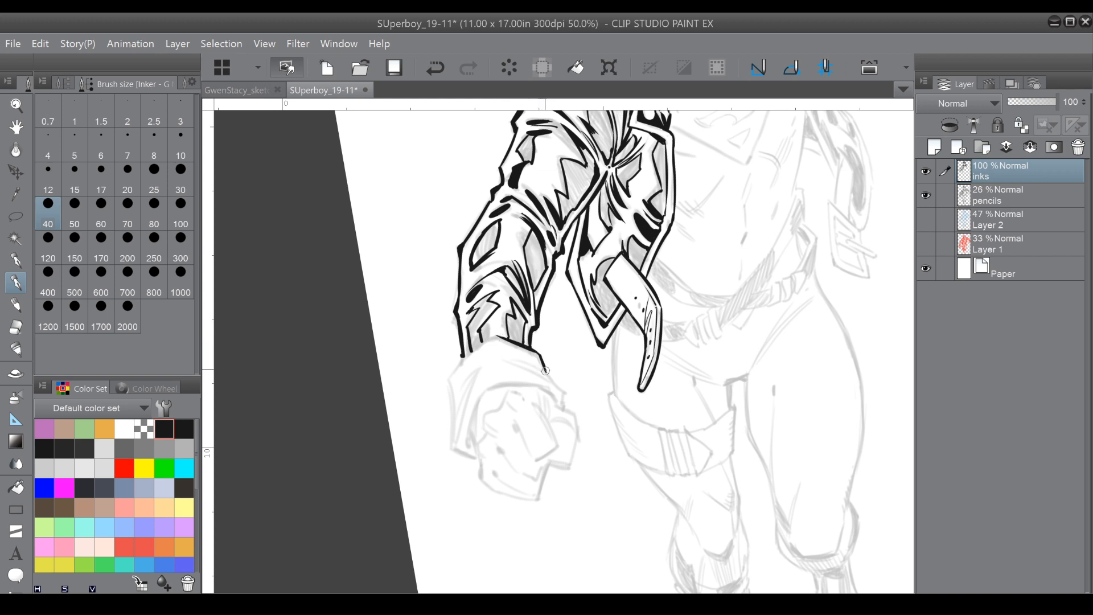
drag(541, 359, 565, 391)
mouse_move(555, 259)
mouse_down()
mouse_move(562, 209)
mouse_move(481, 234)
mouse_move(425, 315)
mouse_move(525, 230)
mouse_up()
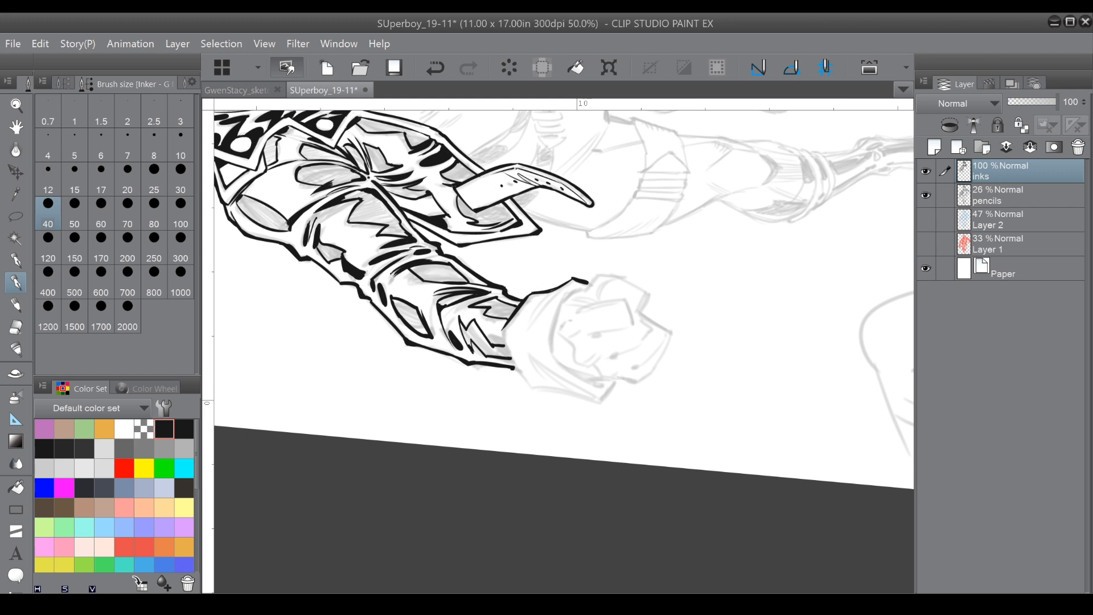
mouse_move(573, 288)
mouse_down()
mouse_move(554, 350)
mouse_move(566, 292)
mouse_up()
mouse_move(503, 329)
mouse_down()
mouse_move(526, 378)
mouse_move(502, 321)
mouse_up()
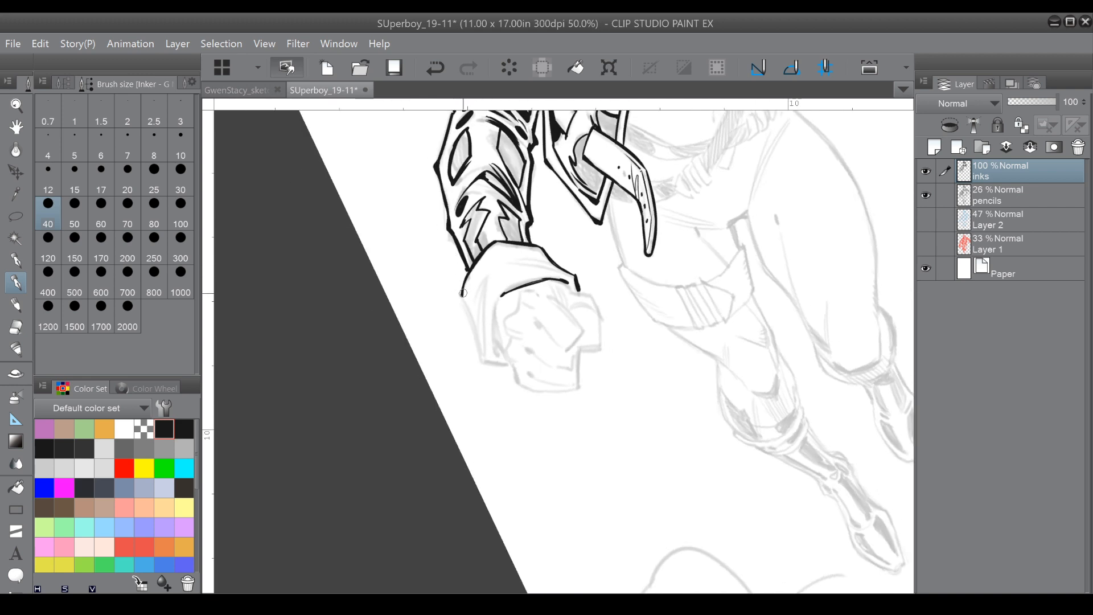
Ink the cuff's outer side and the inner edge of its opening, adding hatching lines along its folds.
drag(462, 297, 483, 353)
drag(500, 293, 499, 350)
drag(488, 283, 480, 346)
drag(498, 262, 476, 330)
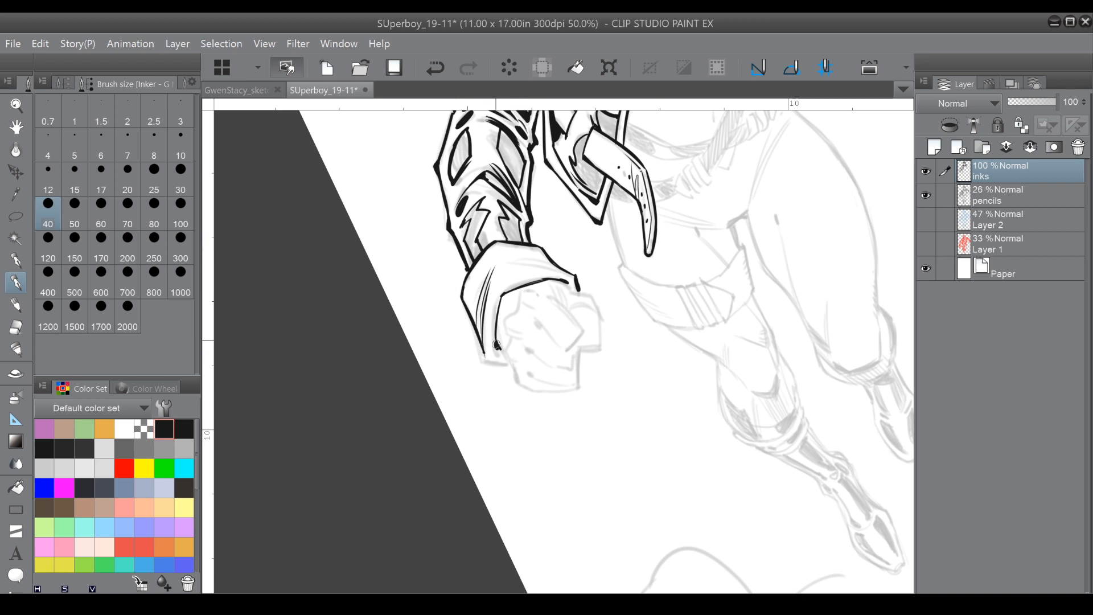
mouse_move(483, 353)
mouse_down()
mouse_move(502, 360)
mouse_move(415, 421)
mouse_move(350, 284)
mouse_up()
mouse_move(456, 303)
mouse_down()
mouse_move(454, 288)
mouse_move(462, 309)
mouse_move(537, 222)
mouse_move(492, 241)
mouse_up()
Ink the first knuckle creases and the back-of-hand contour where the fist emerges from the cuff.
scroll(453, 222, up, 4)
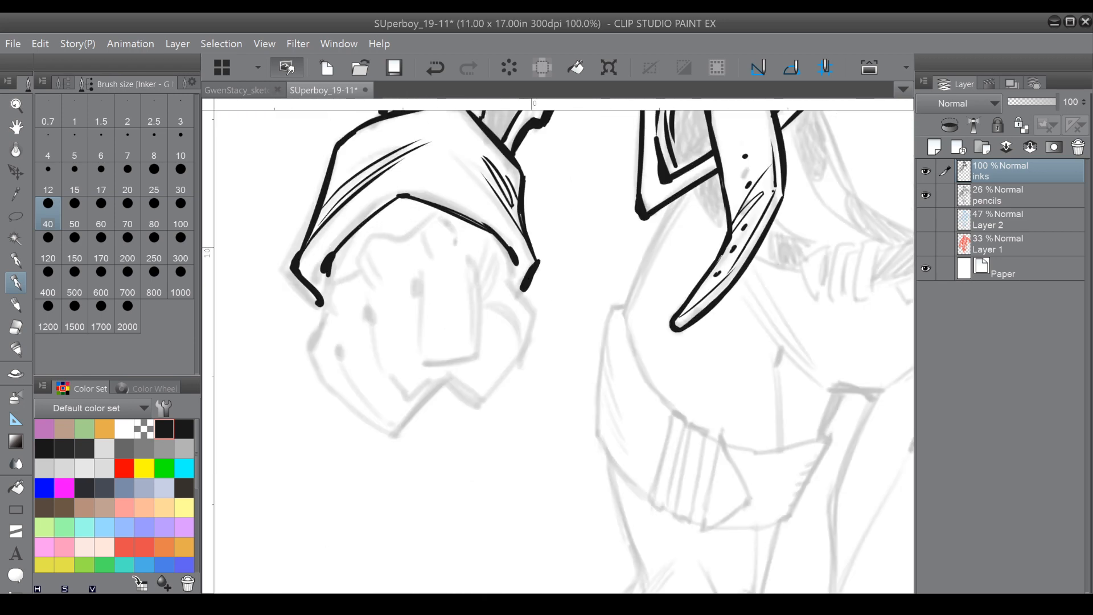
drag(576, 346, 588, 275)
mouse_move(440, 300)
mouse_down()
mouse_move(436, 317)
mouse_move(438, 304)
mouse_up()
drag(385, 346, 378, 300)
mouse_move(466, 333)
mouse_down()
mouse_move(476, 309)
mouse_move(495, 322)
mouse_up()
mouse_move(450, 354)
mouse_down()
mouse_move(455, 380)
mouse_move(481, 381)
mouse_move(461, 417)
mouse_move(477, 432)
mouse_up()
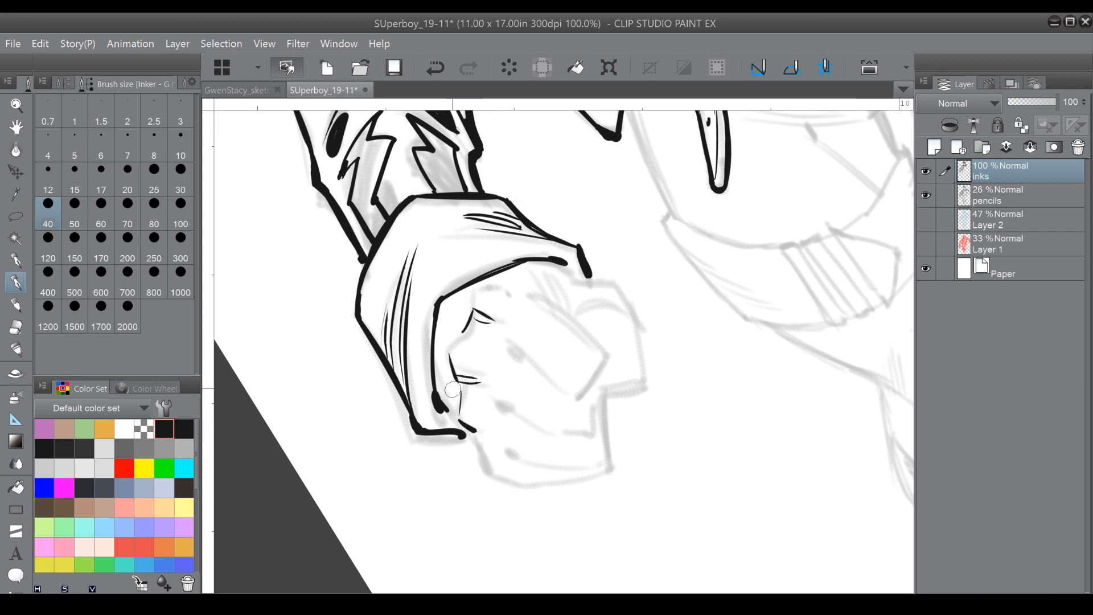
mouse_move(435, 338)
mouse_down()
mouse_move(452, 371)
mouse_move(434, 381)
mouse_move(431, 370)
mouse_move(433, 396)
mouse_move(437, 306)
mouse_up()
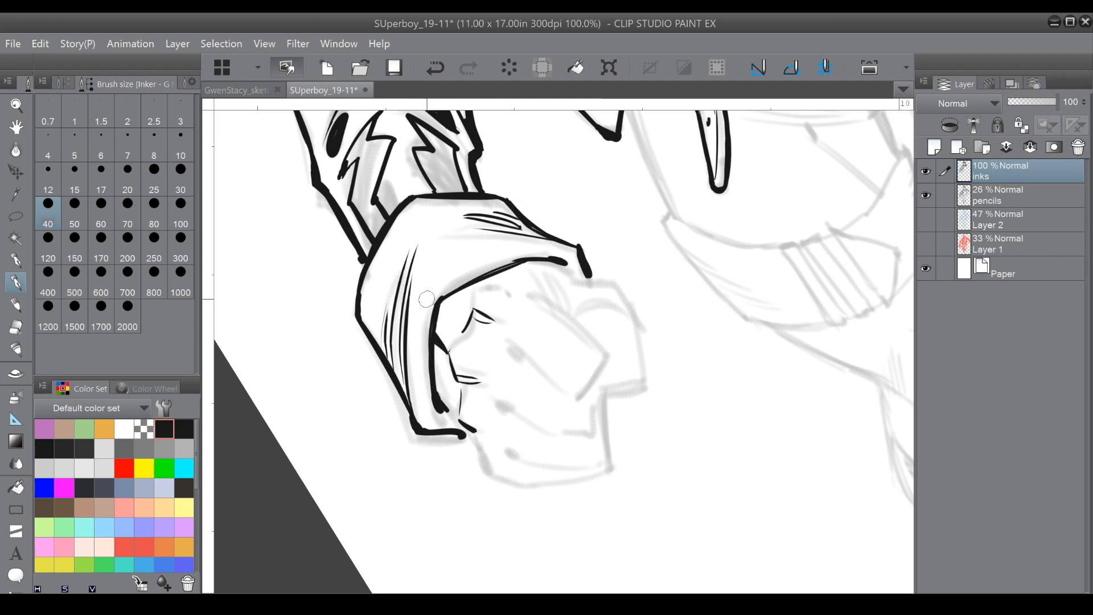
Ink the outline of the fist's front finger as a squared block with heavier lines at its bent joint.
drag(506, 345, 578, 397)
drag(545, 300, 593, 335)
mouse_move(552, 276)
mouse_down()
mouse_move(565, 309)
mouse_move(605, 348)
mouse_up()
drag(581, 398, 605, 349)
drag(577, 397, 583, 394)
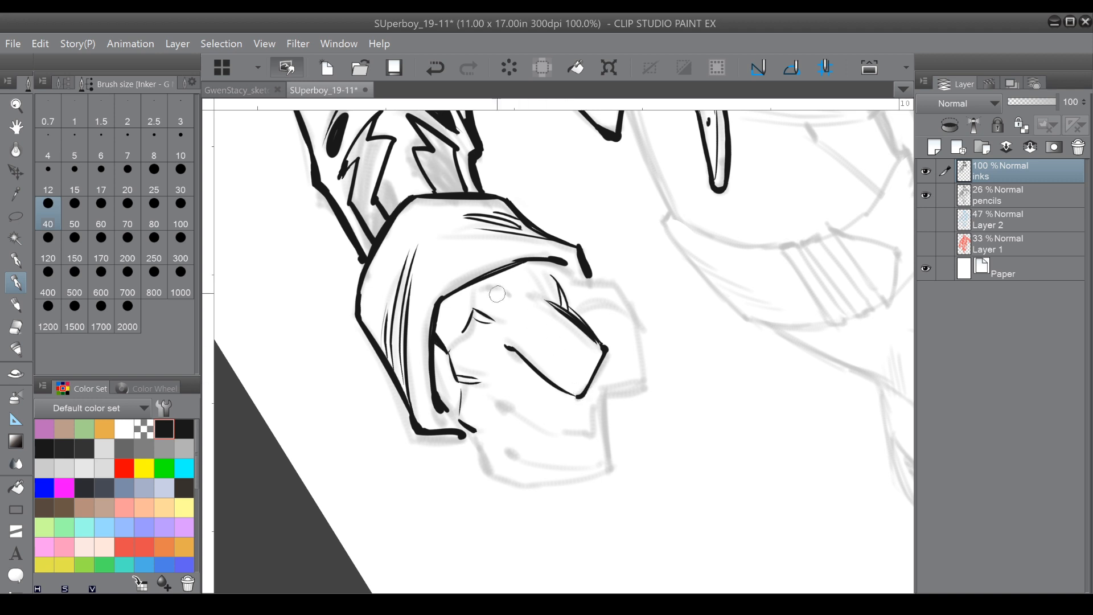
Add small knuckle marks, outline the fist's second finger and connect the hand's edge to the cuff.
mouse_move(471, 297)
mouse_down()
mouse_move(474, 308)
mouse_move(508, 293)
mouse_move(481, 306)
mouse_up()
key(ctrl+at)
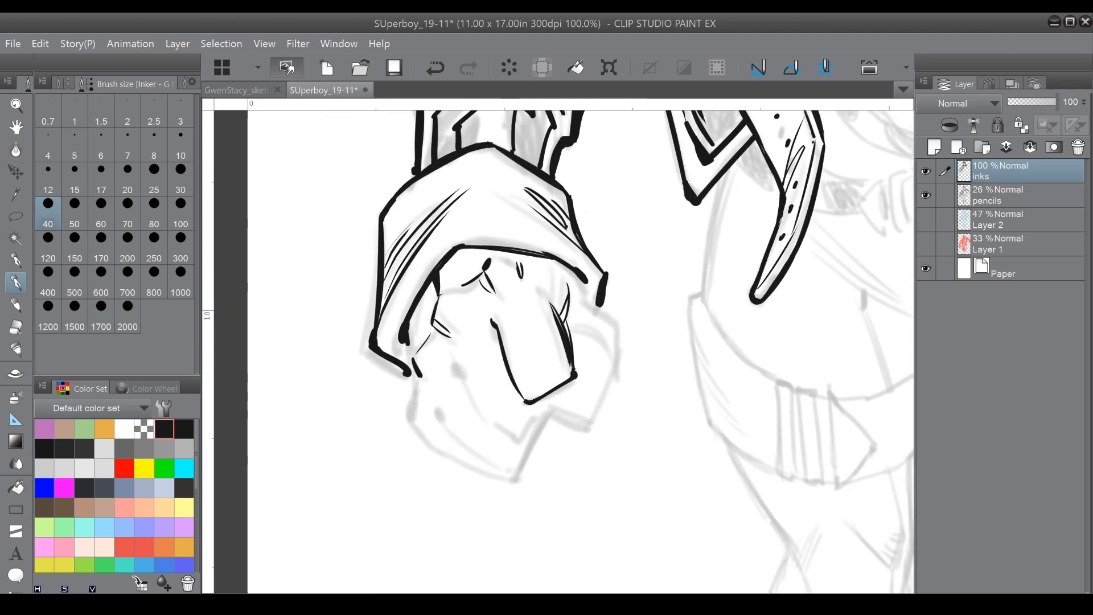
drag(756, 299, 743, 330)
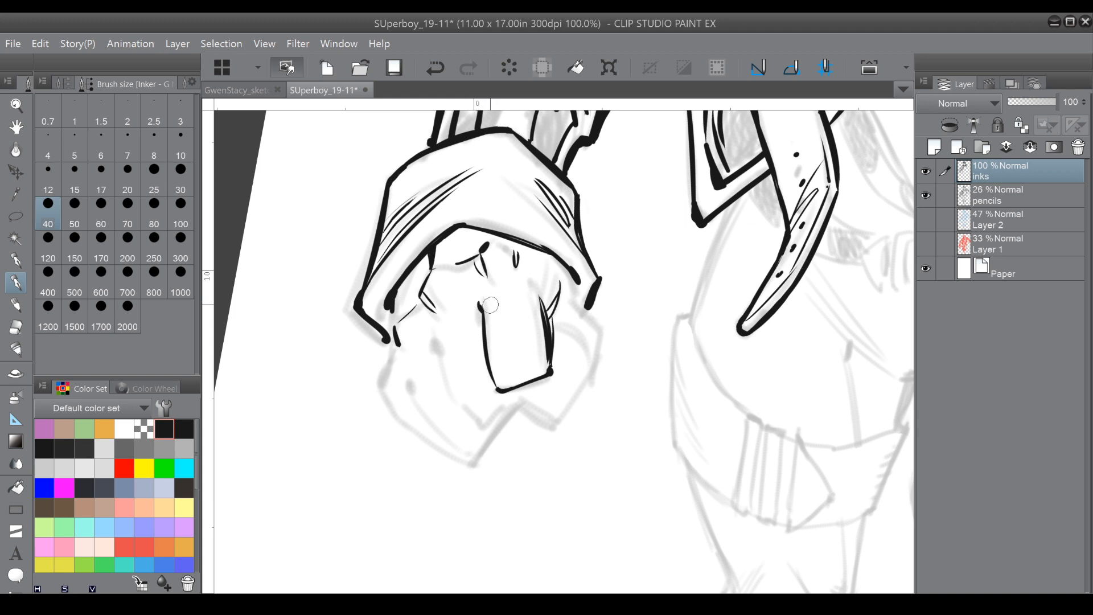
drag(437, 342, 487, 420)
drag(463, 363, 491, 422)
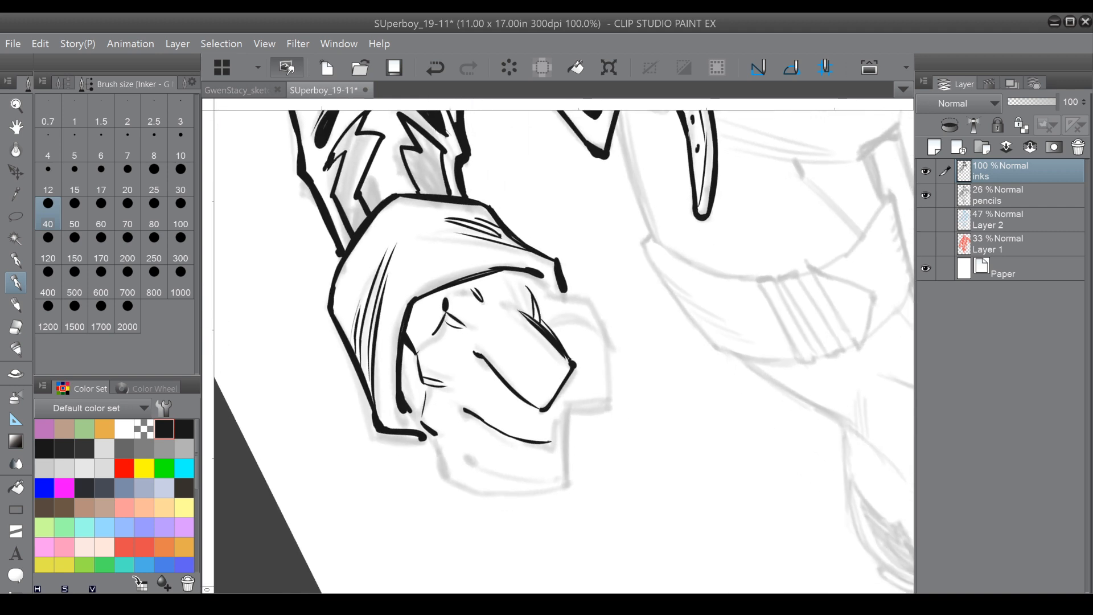
drag(422, 346, 432, 341)
mouse_move(558, 399)
mouse_down()
mouse_move(550, 443)
mouse_move(558, 396)
mouse_up()
mouse_move(537, 279)
mouse_down()
mouse_move(589, 297)
mouse_move(503, 226)
mouse_move(602, 311)
mouse_up()
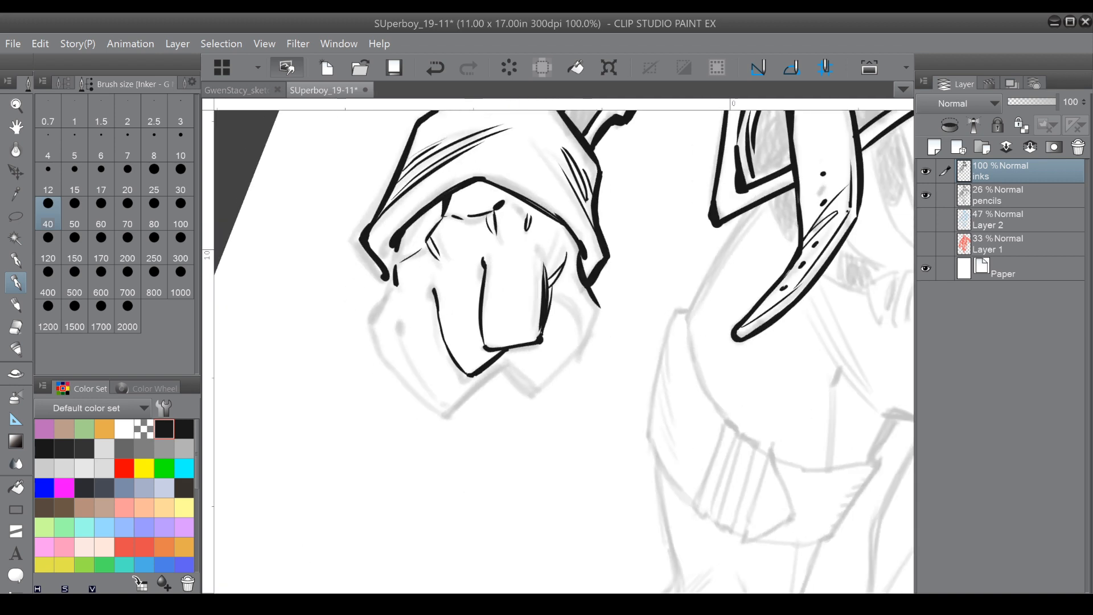
Ink the third finger's dividing line, the remaining knuckle marks and the fist's outer contour below the cuff.
drag(500, 254, 484, 346)
drag(449, 268, 445, 342)
drag(464, 231, 462, 249)
mouse_move(400, 292)
mouse_down()
mouse_move(400, 321)
mouse_move(446, 387)
mouse_up()
drag(394, 284, 374, 310)
drag(396, 242, 373, 331)
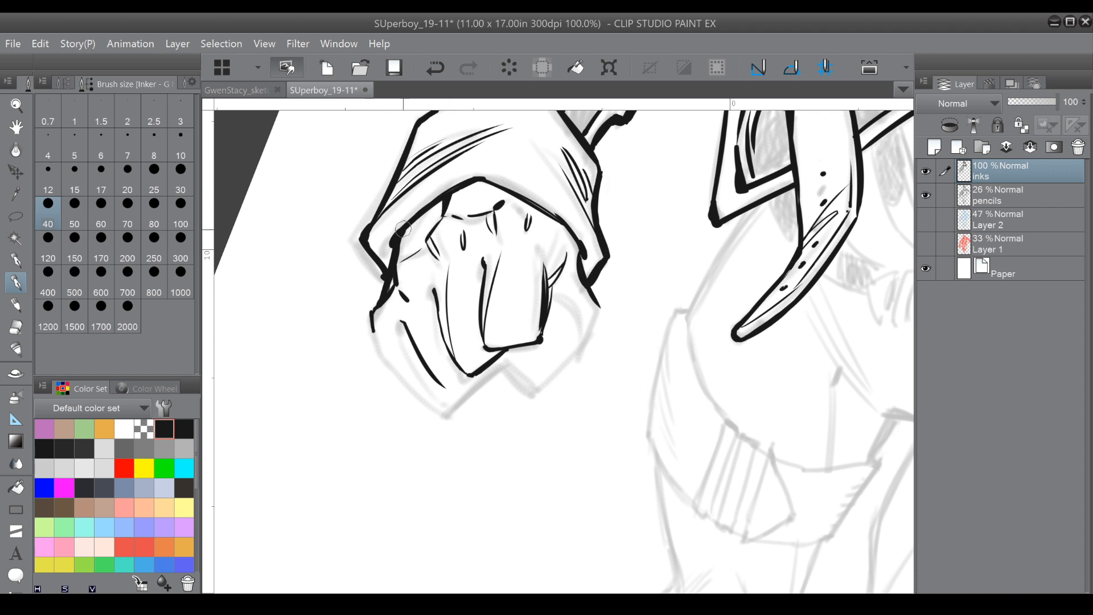
drag(412, 223, 406, 258)
Ink the knuckle line and the upper contour of the fist's digit nearest the body.
drag(559, 220, 566, 257)
drag(552, 302, 581, 344)
drag(553, 305, 582, 346)
mouse_move(598, 310)
mouse_down()
mouse_move(583, 345)
mouse_move(580, 288)
mouse_move(519, 301)
mouse_move(445, 263)
mouse_up()
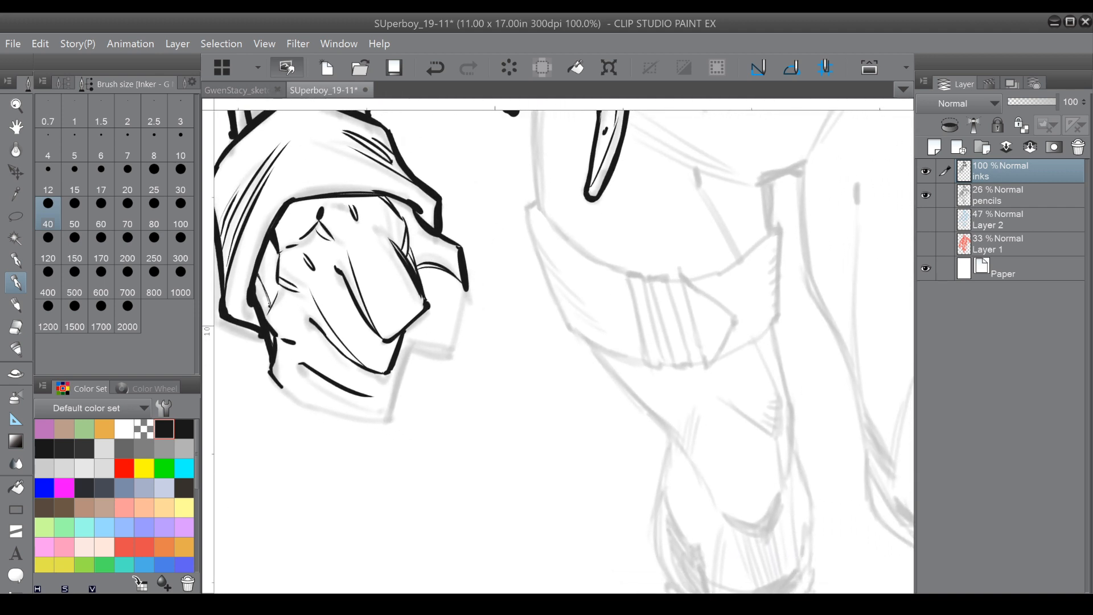
Ink the side and squared tip of the fist's thumb, closing the outline against the neighbouring finger.
drag(466, 291, 445, 359)
drag(379, 225, 382, 231)
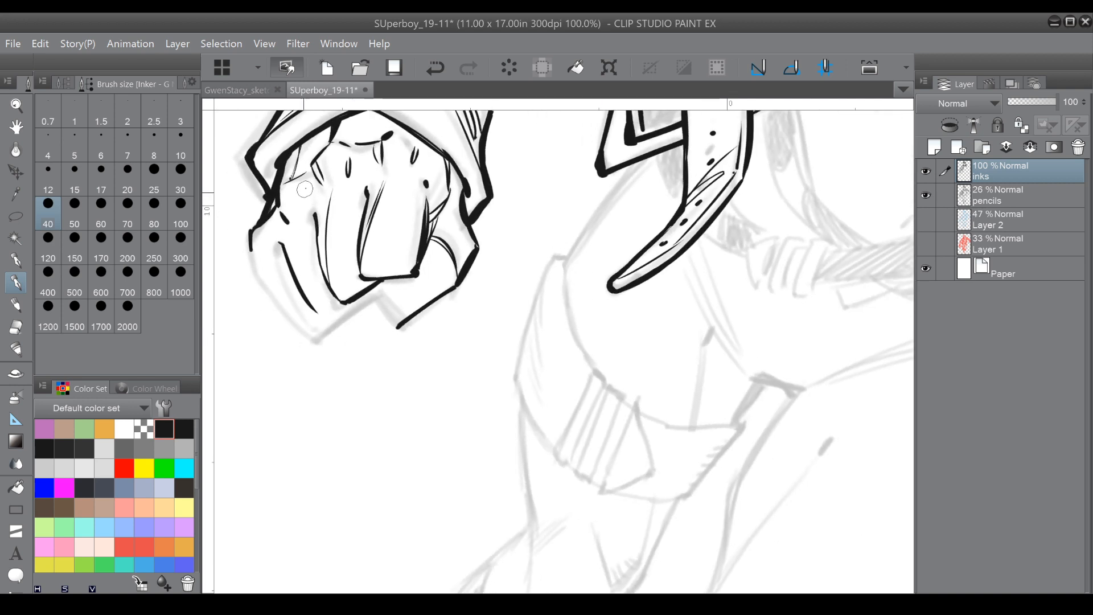
mouse_move(289, 241)
mouse_down()
mouse_move(313, 308)
mouse_move(401, 294)
mouse_up()
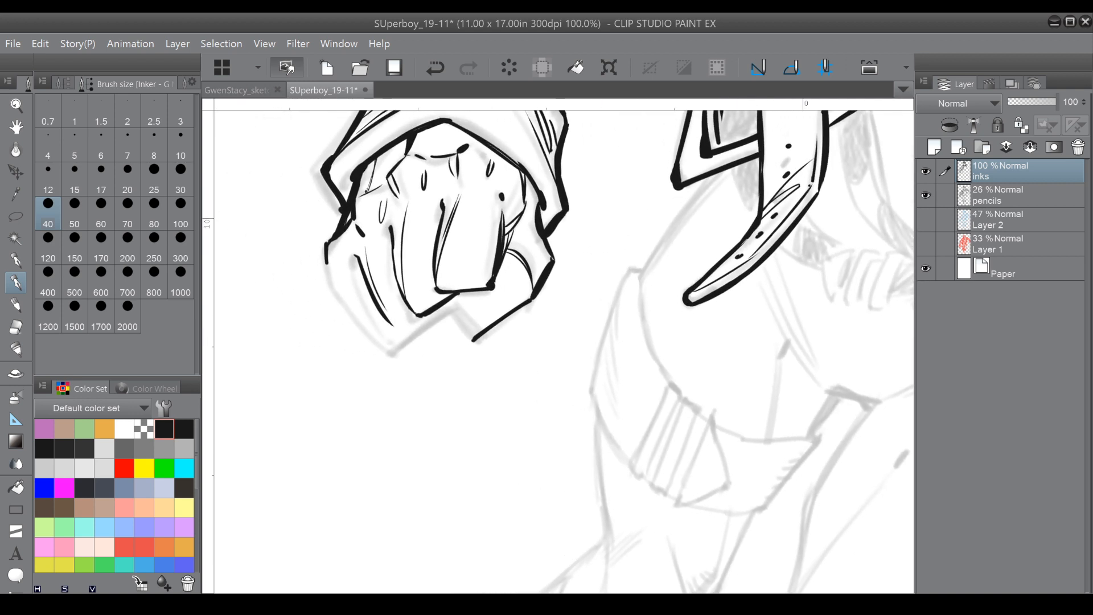
mouse_move(391, 232)
mouse_down()
mouse_move(414, 309)
mouse_move(474, 349)
mouse_move(499, 282)
mouse_move(472, 322)
mouse_up()
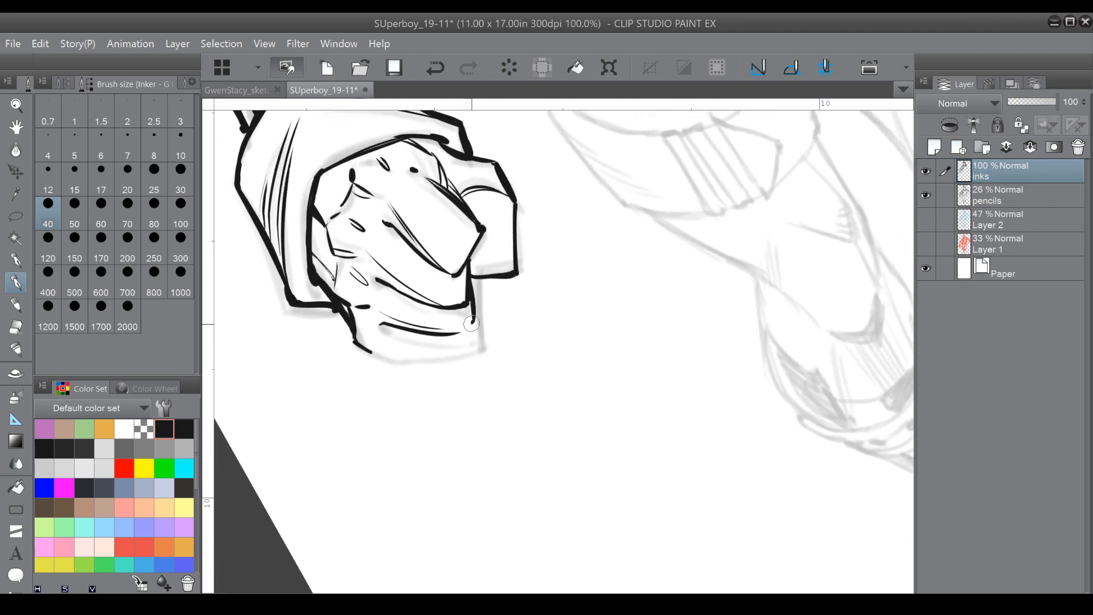
Ink the end of the fist's outermost finger and close the hand's lower contour up to the cuff.
mouse_move(470, 276)
mouse_down()
mouse_move(474, 350)
mouse_move(474, 336)
mouse_up()
drag(472, 296, 475, 346)
drag(521, 212, 642, 229)
mouse_move(338, 190)
mouse_down()
mouse_move(367, 242)
mouse_move(400, 265)
mouse_move(392, 261)
mouse_up()
mouse_move(335, 186)
mouse_down()
mouse_move(349, 199)
mouse_move(308, 286)
mouse_up()
drag(563, 319, 541, 413)
key(ctrl+minus)
key(ctrl+minus)
drag(564, 319, 536, 358)
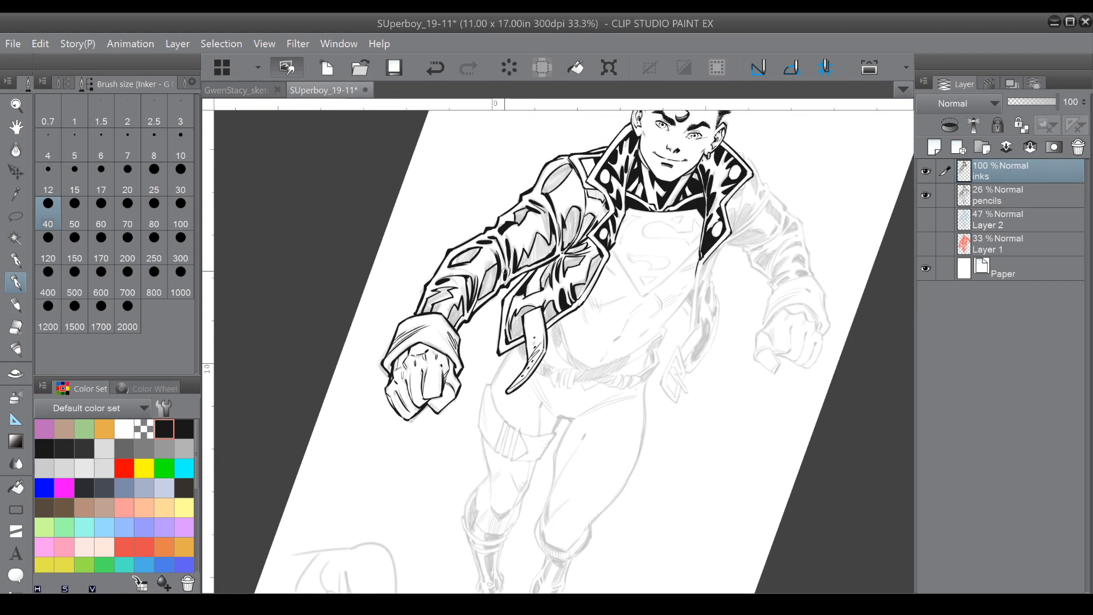
Touch up the front finger's edge and the lowest corner of the fist with short ink strokes.
scroll(482, 346, up, 2)
drag(387, 355, 352, 366)
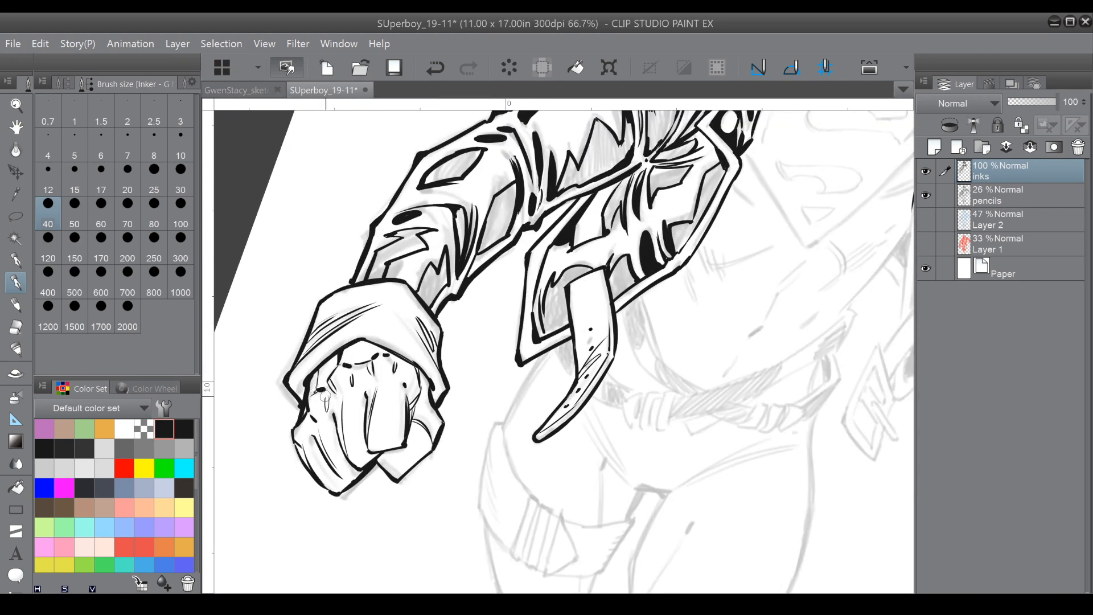
drag(404, 391, 400, 433)
drag(324, 488, 334, 493)
scroll(477, 331, down, 2)
drag(476, 332, 421, 415)
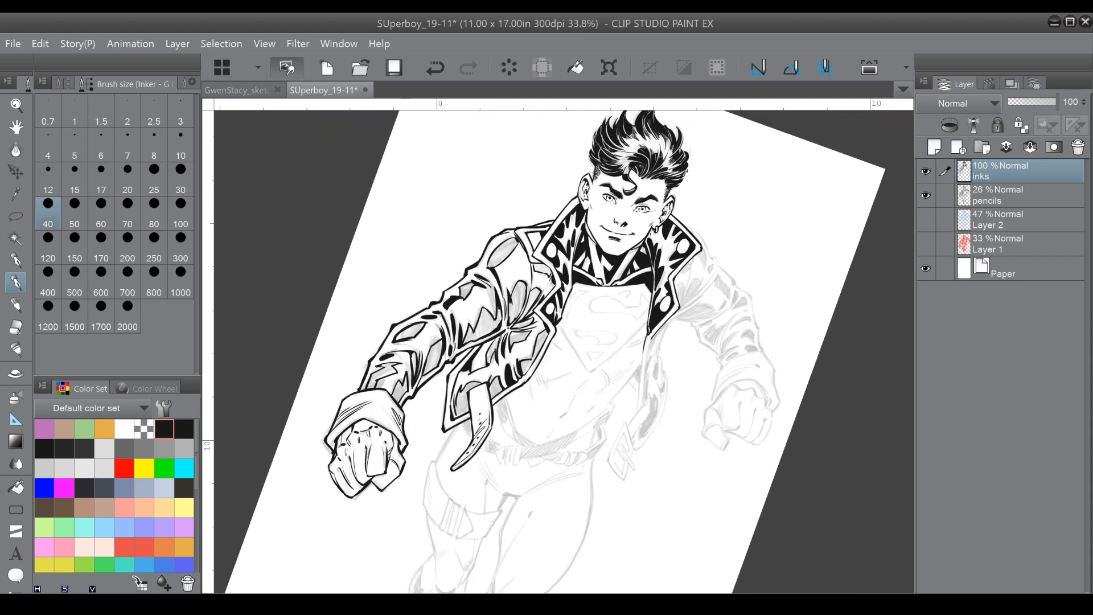
Auto-select the enclosed shadow shapes on the inked sleeve, shoulder and jacket front, fill them with black and clear the selection.
key(w)
click(420, 374)
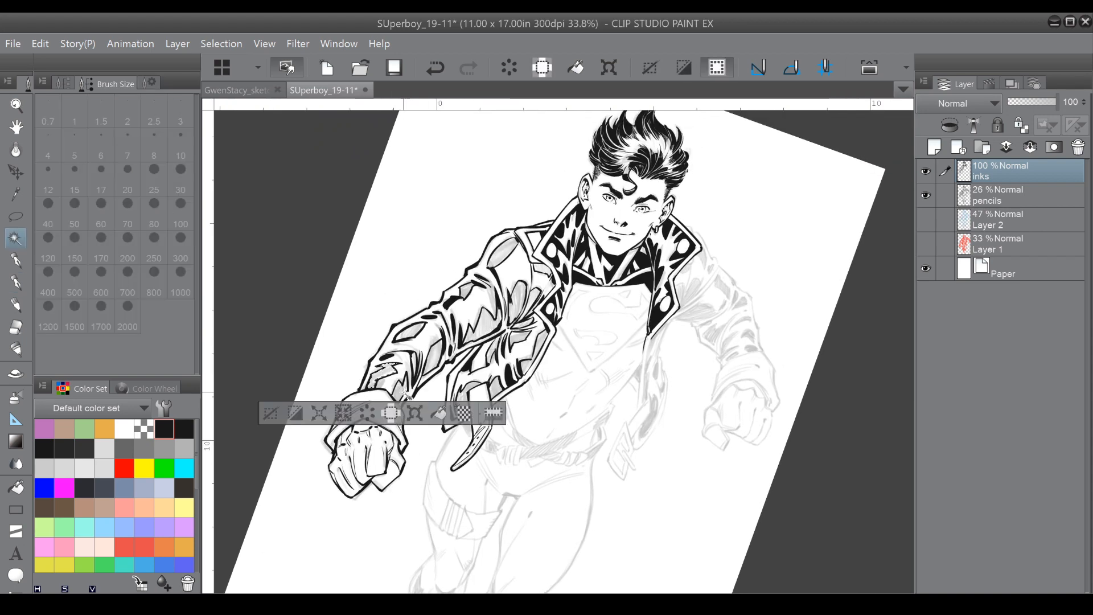
click(434, 358)
click(413, 331)
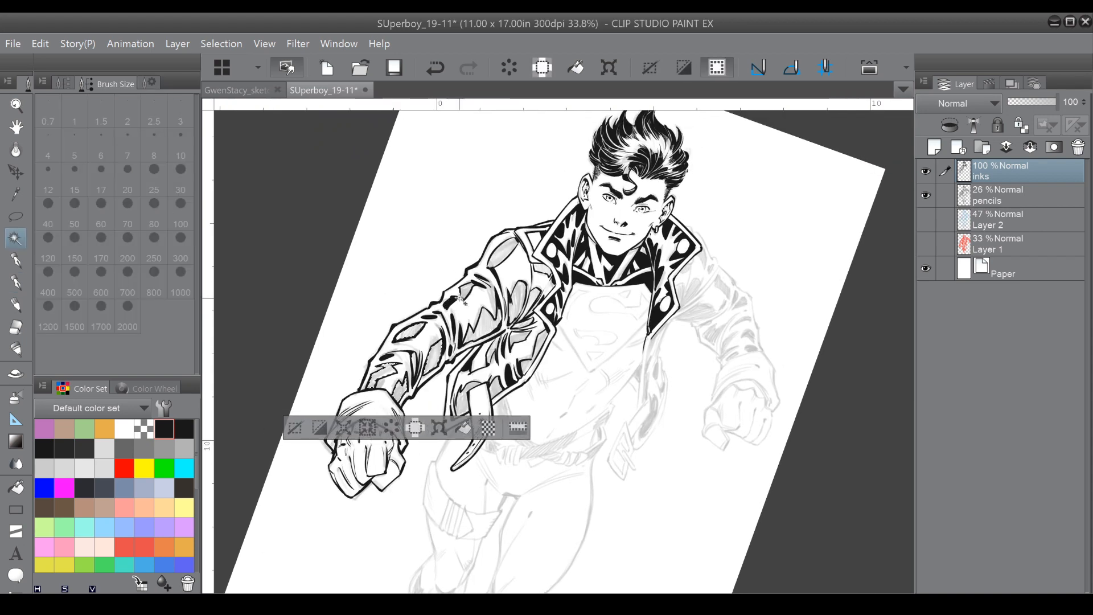
click(468, 290)
click(486, 323)
click(505, 249)
click(518, 294)
click(539, 270)
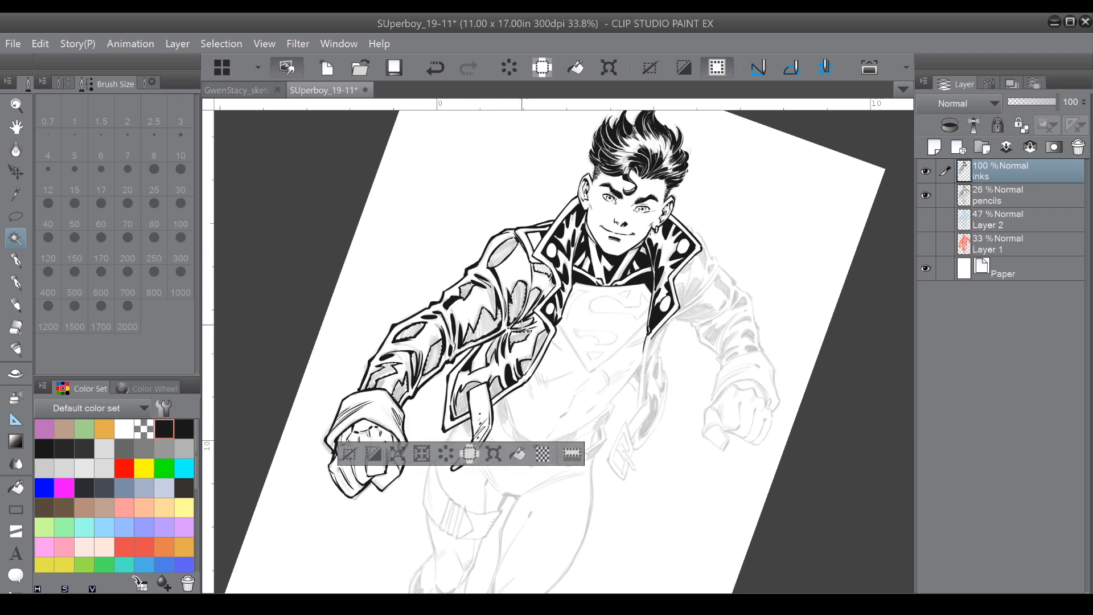
click(527, 369)
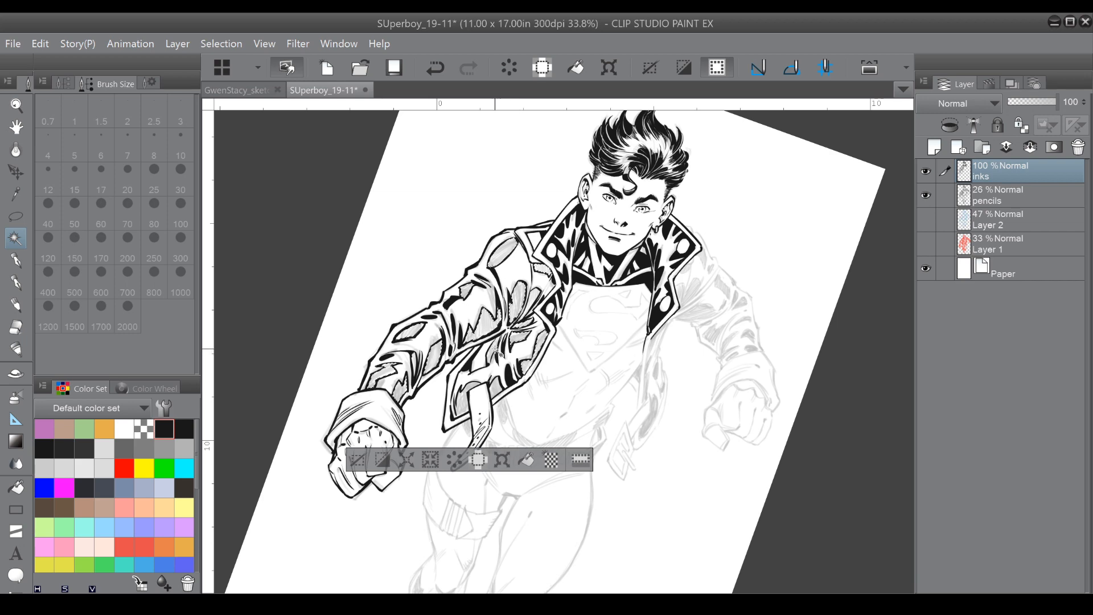
click(471, 396)
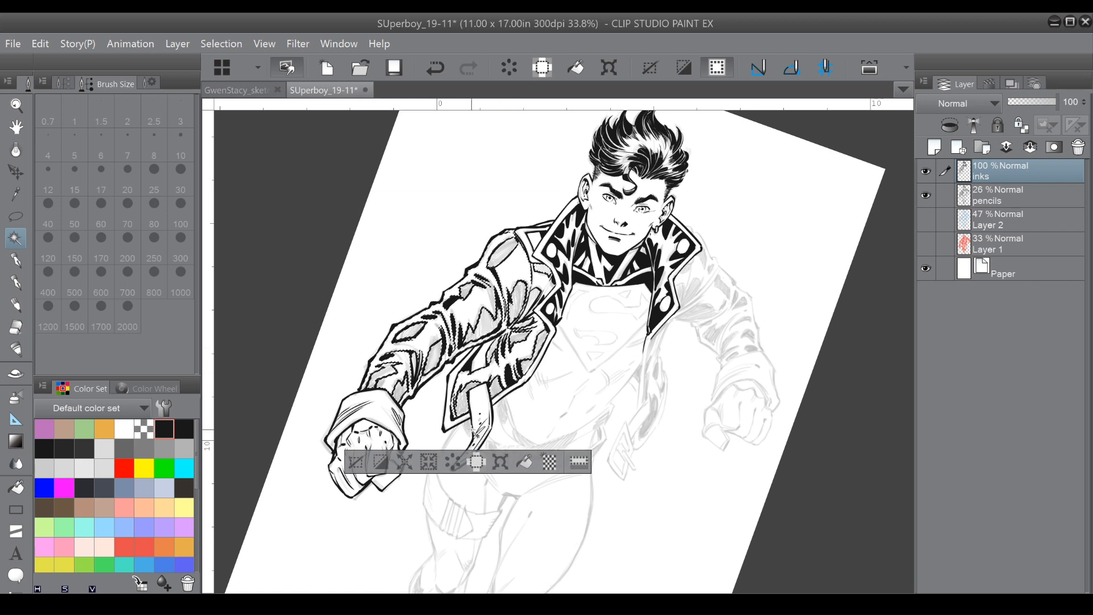
key(ctrl+z)
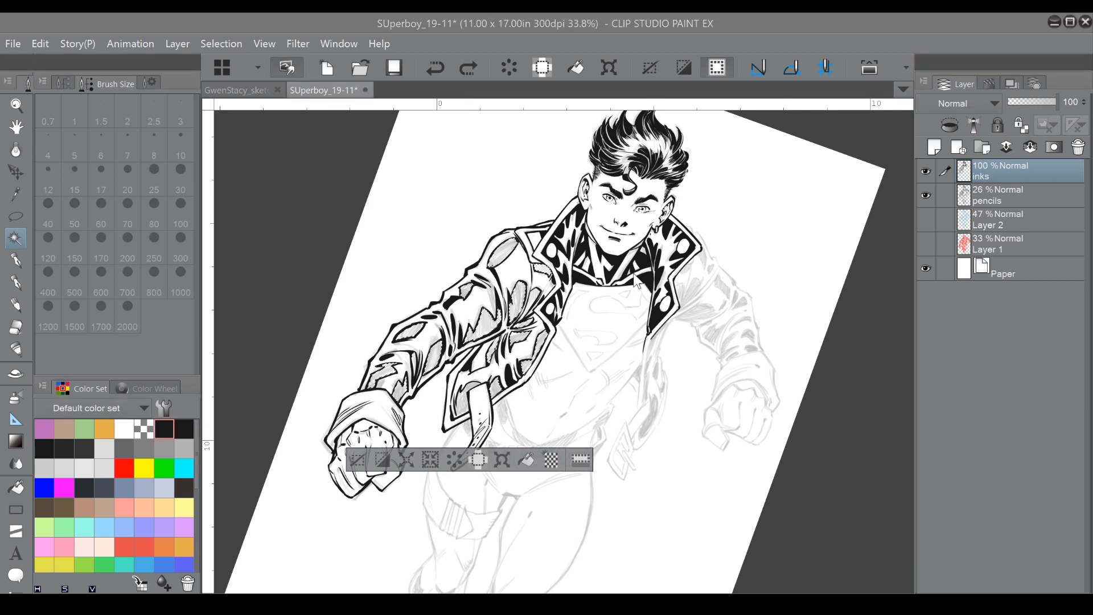
click(526, 459)
click(359, 459)
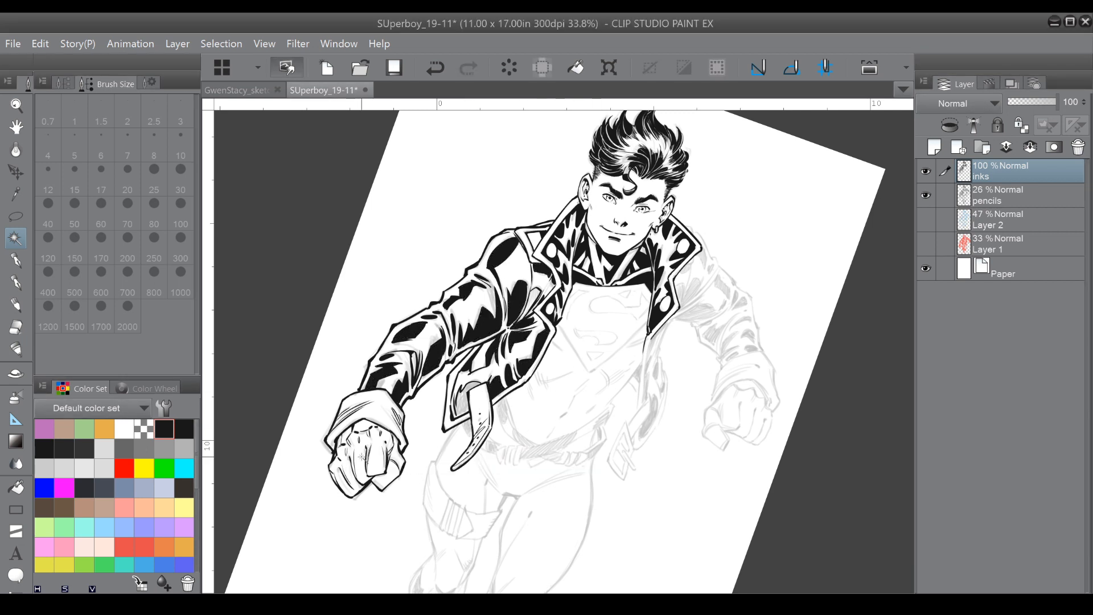
Fill the remaining shadow area beside the jacket's hanging strap with black and save the drawing.
click(18, 283)
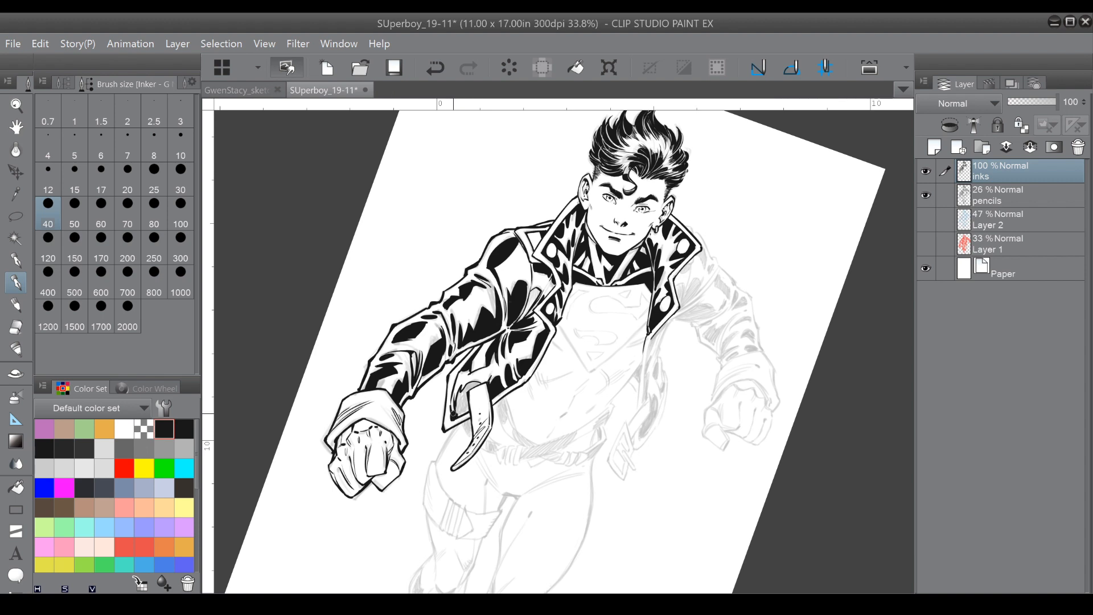
key(w)
click(530, 297)
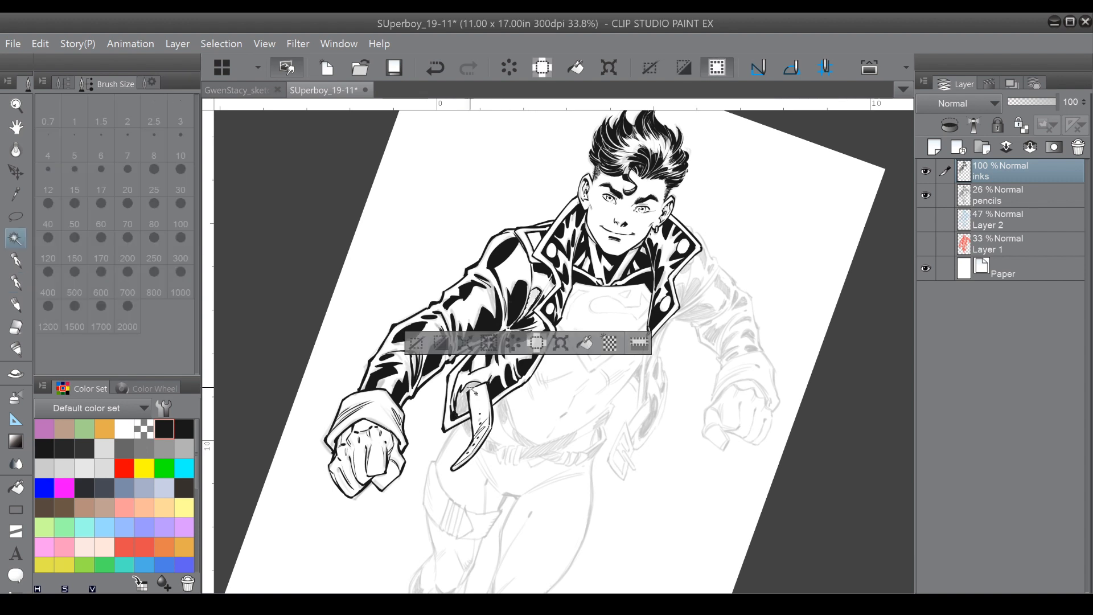
shift+click(462, 402)
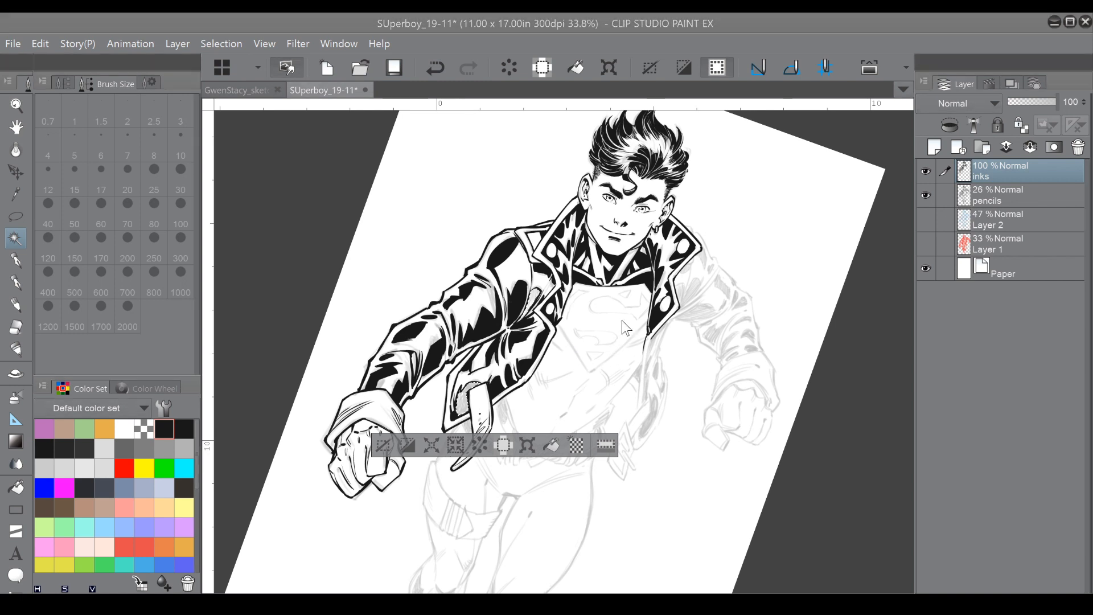
click(382, 446)
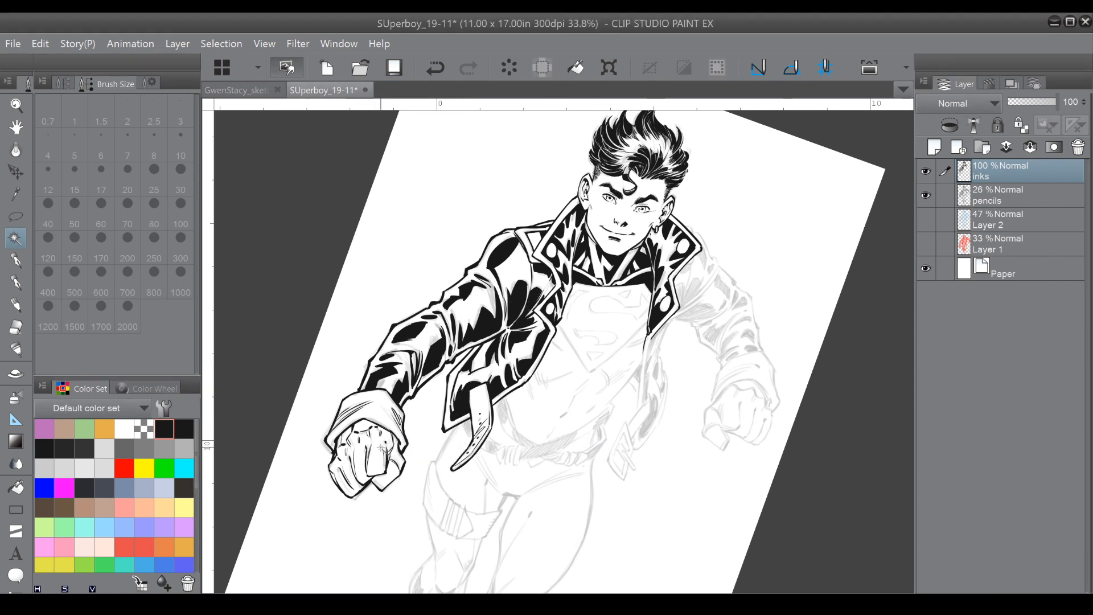
click(394, 71)
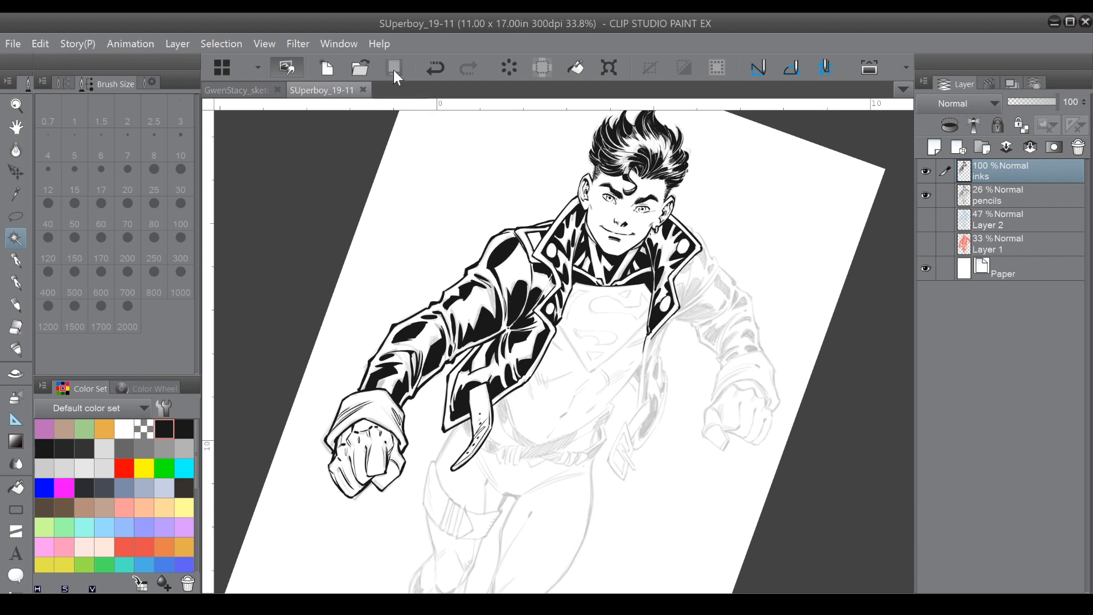
Ink the collar's back edge and the pointed fold shapes behind the lapel on the uninked arm's side.
drag(564, 352, 356, 369)
scroll(551, 261, up, 2)
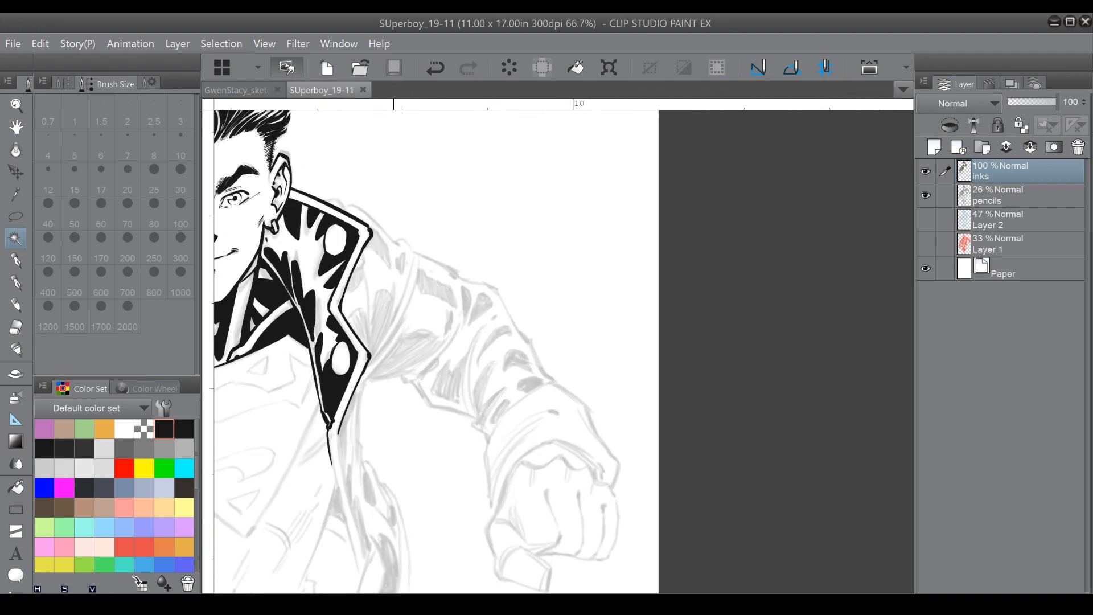
click(20, 257)
click(24, 276)
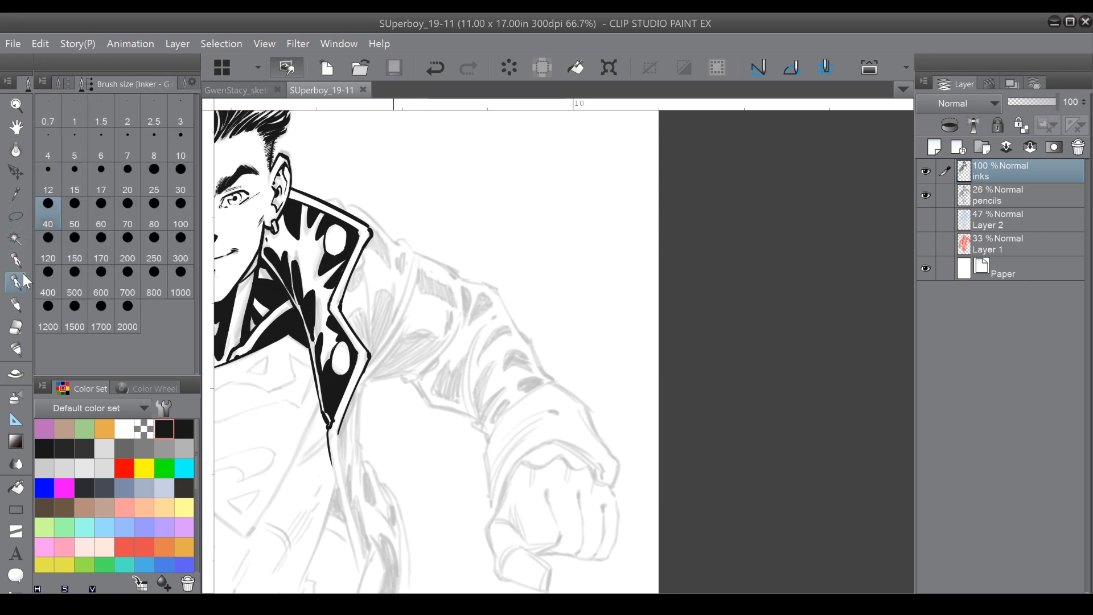
drag(329, 197, 335, 198)
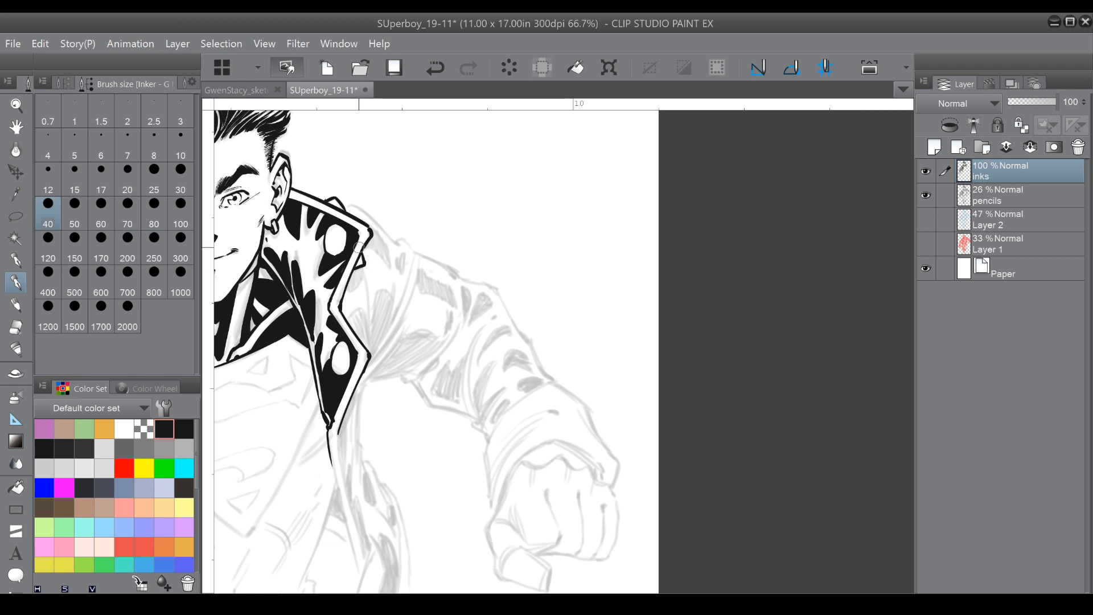
mouse_move(366, 267)
mouse_down()
mouse_move(371, 321)
mouse_move(366, 272)
mouse_move(358, 314)
mouse_move(368, 321)
mouse_move(370, 306)
mouse_move(371, 336)
mouse_up()
mouse_move(370, 304)
mouse_down()
mouse_move(369, 355)
mouse_move(376, 313)
mouse_move(374, 329)
mouse_up()
mouse_move(378, 293)
mouse_down()
mouse_move(374, 355)
mouse_move(395, 315)
mouse_move(370, 343)
mouse_up()
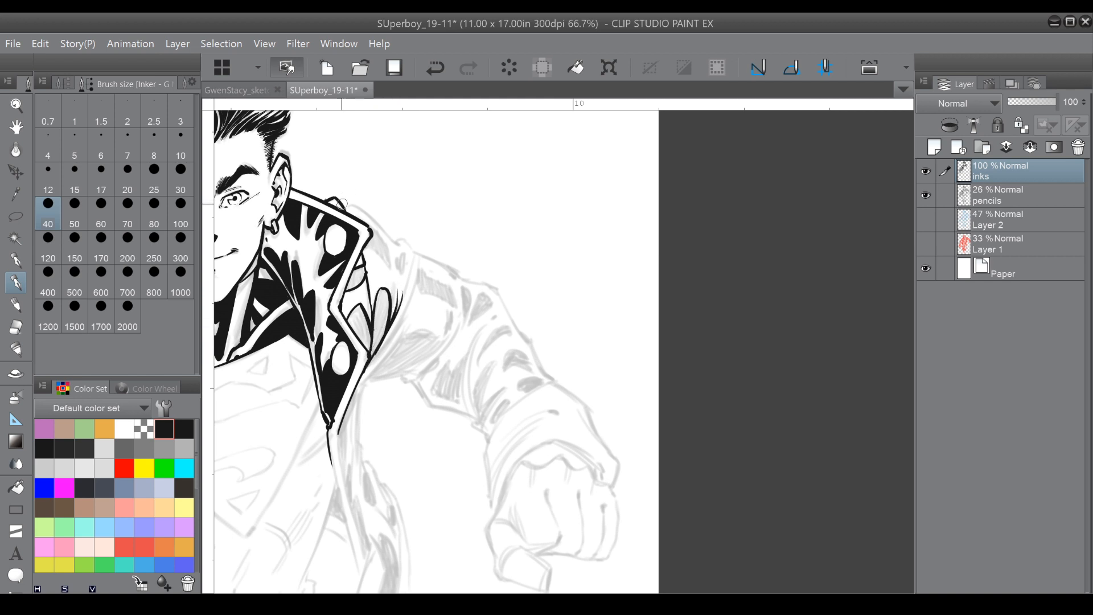
Ink the second arm's shoulder line, armpit fold and outer upper-sleeve contour with a heavier line at the bend.
mouse_move(347, 198)
mouse_down()
mouse_move(397, 243)
mouse_move(403, 295)
mouse_move(458, 210)
mouse_move(467, 271)
mouse_up()
mouse_move(377, 317)
mouse_down()
mouse_move(421, 351)
mouse_move(411, 342)
mouse_move(464, 352)
mouse_up()
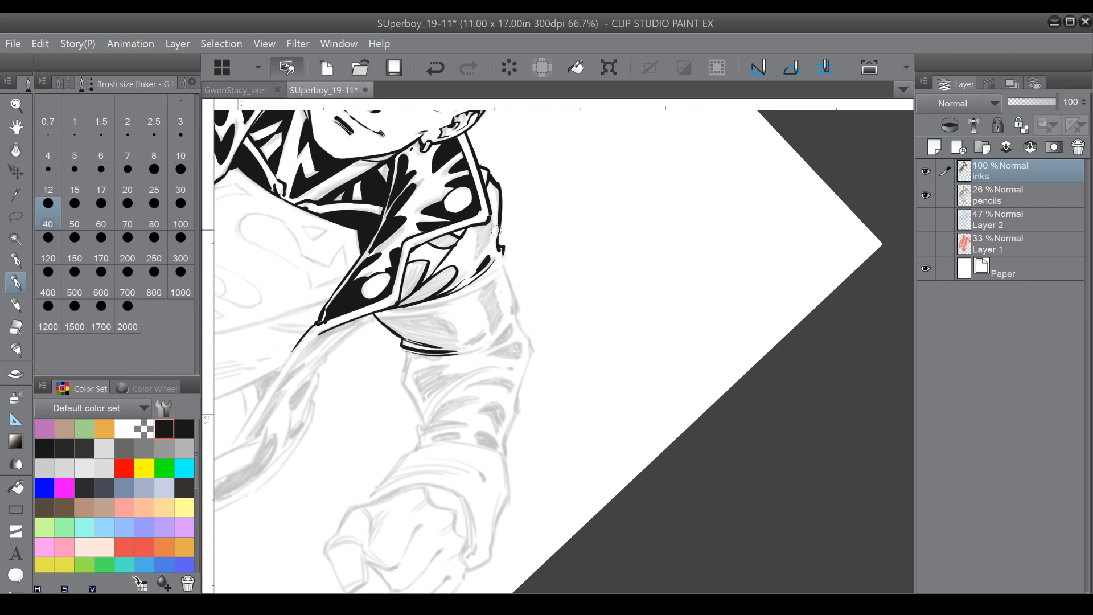
drag(499, 242, 531, 350)
drag(516, 297, 519, 313)
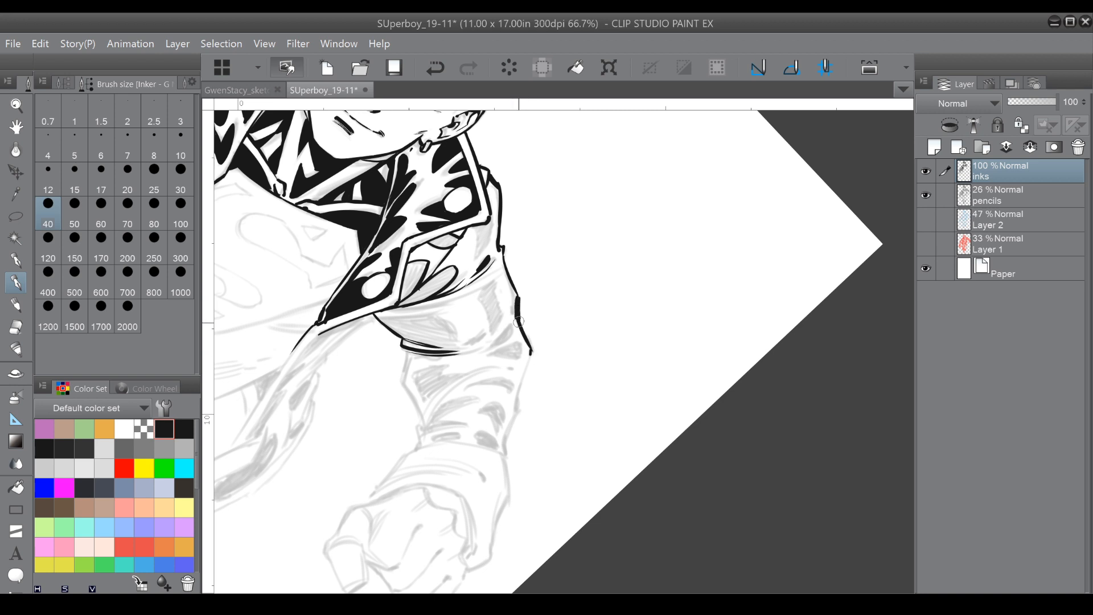
Ink solid shadow marks and fold lines across the shoulder and upper part of the second sleeve.
drag(496, 267, 489, 278)
drag(490, 207, 486, 254)
mouse_move(477, 227)
mouse_down()
mouse_move(477, 257)
mouse_move(493, 215)
mouse_up()
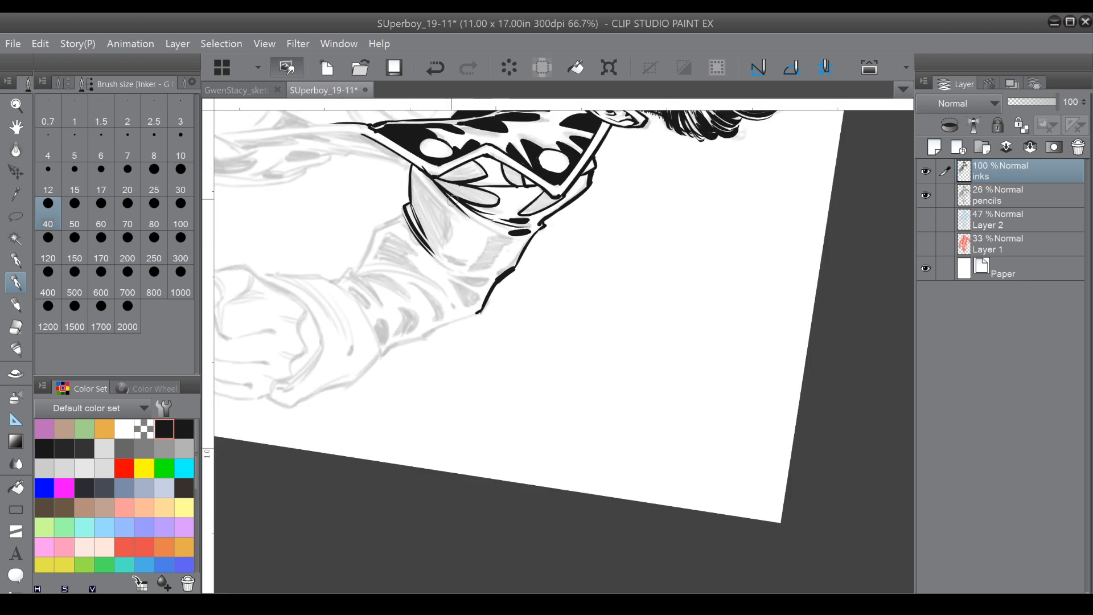
click(436, 69)
mouse_move(422, 175)
mouse_down()
mouse_move(471, 225)
mouse_move(417, 173)
mouse_move(466, 225)
mouse_move(419, 209)
mouse_move(427, 232)
mouse_move(447, 234)
mouse_move(445, 212)
mouse_move(535, 257)
mouse_move(528, 284)
mouse_move(543, 273)
mouse_move(557, 293)
mouse_move(540, 330)
mouse_move(547, 307)
mouse_move(559, 306)
mouse_move(553, 327)
mouse_move(566, 307)
mouse_up()
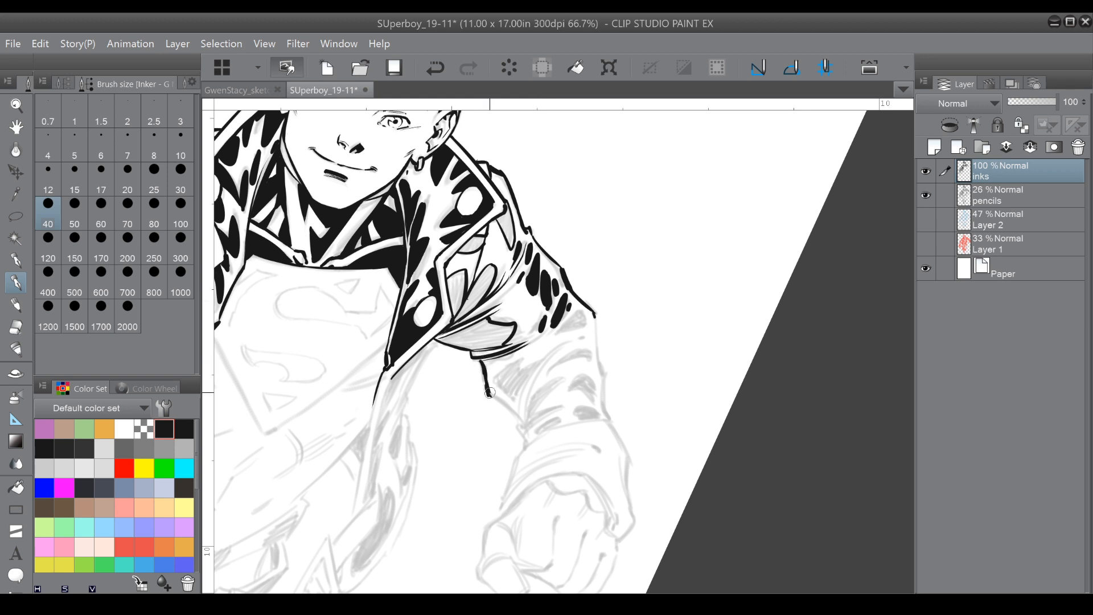
Ink the second sleeve's inner and outer forearm contours, the curved elbow fold and the seam where the cuff begins.
mouse_move(487, 386)
mouse_down()
mouse_move(517, 422)
mouse_move(555, 346)
mouse_up()
mouse_move(518, 422)
mouse_down()
mouse_move(573, 341)
mouse_move(604, 372)
mouse_move(606, 403)
mouse_up()
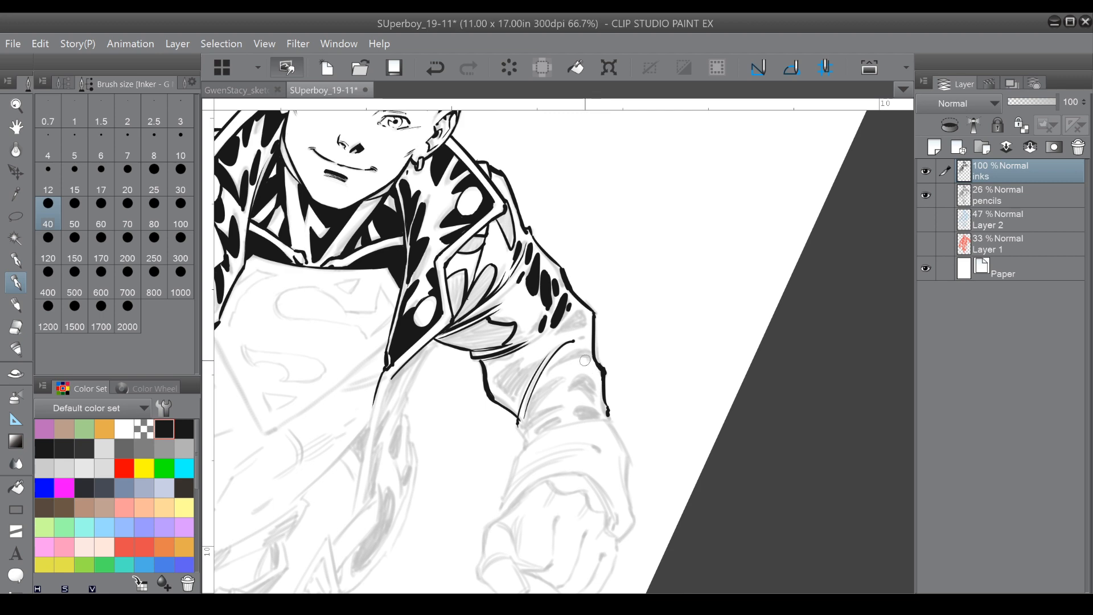
scroll(586, 361, down, 1)
drag(585, 360, 513, 308)
scroll(570, 288, down, 1)
key(ctrl+plus)
key(ctrl+plus)
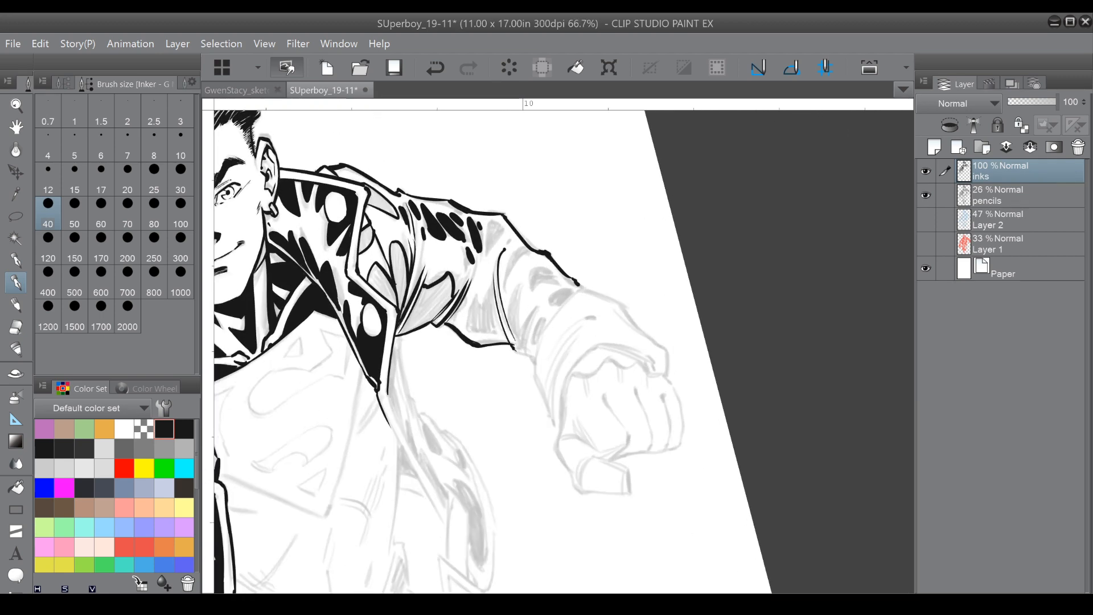
mouse_move(491, 375)
mouse_down()
mouse_move(518, 399)
mouse_move(553, 324)
mouse_move(610, 283)
mouse_up()
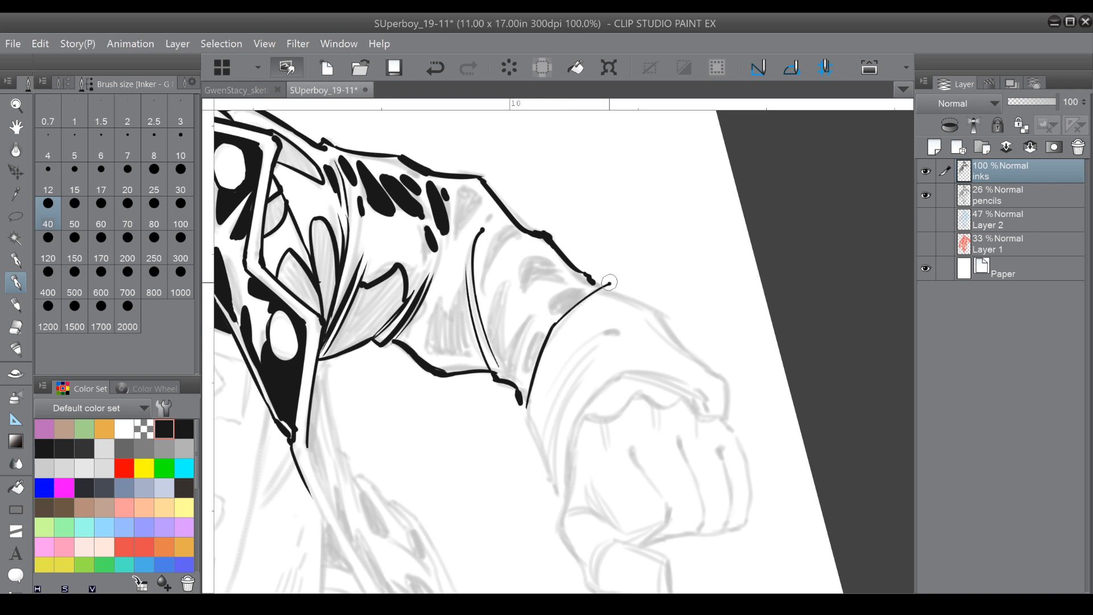
Ink the jagged and curved shadow shapes on the second forearm and a solid black shadow along the cuff seam.
mouse_move(421, 304)
mouse_down()
mouse_move(413, 329)
mouse_move(425, 291)
mouse_move(427, 329)
mouse_move(454, 301)
mouse_move(469, 331)
mouse_move(441, 356)
mouse_move(472, 354)
mouse_move(472, 330)
mouse_move(428, 330)
mouse_move(438, 355)
mouse_up()
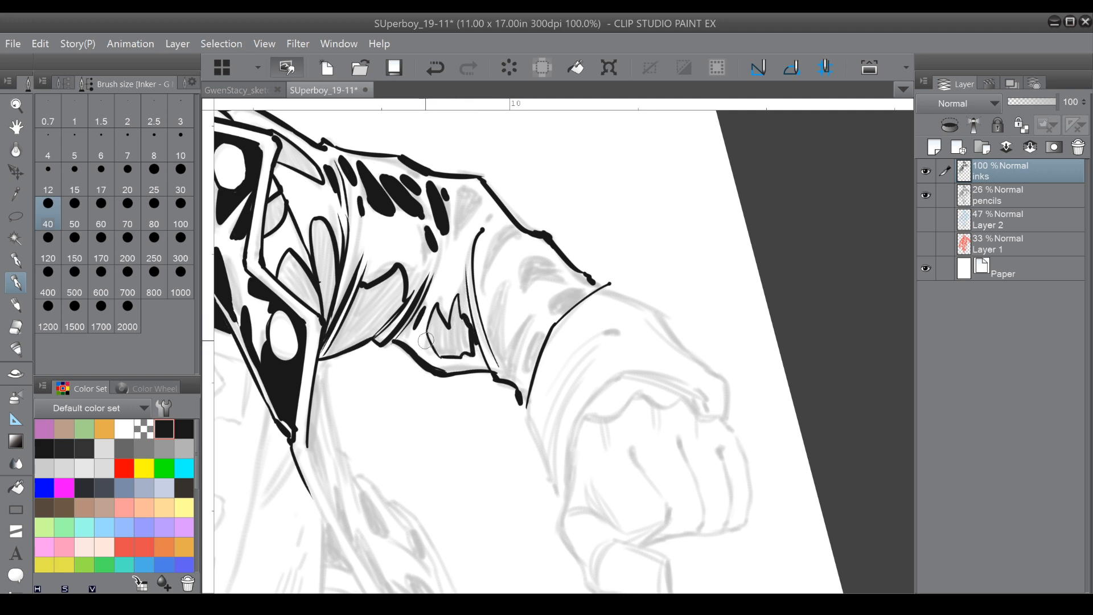
drag(437, 225, 440, 254)
drag(436, 305, 423, 340)
mouse_move(460, 193)
mouse_down()
mouse_move(457, 240)
mouse_move(479, 203)
mouse_move(466, 191)
mouse_move(487, 228)
mouse_move(491, 216)
mouse_move(489, 283)
mouse_up()
drag(488, 284, 507, 236)
mouse_move(482, 316)
mouse_down()
mouse_move(504, 289)
mouse_move(516, 359)
mouse_move(508, 370)
mouse_move(534, 337)
mouse_move(530, 367)
mouse_move(541, 340)
mouse_move(529, 381)
mouse_move(503, 379)
mouse_move(522, 400)
mouse_up()
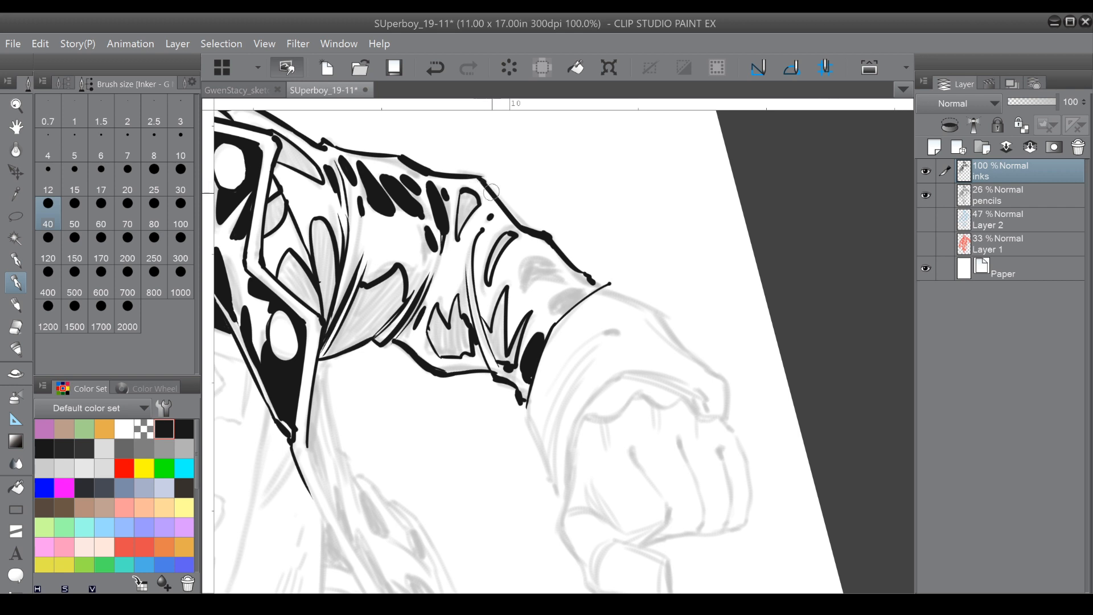
Ink the remaining fold shadows beside the second cuff and thicken the forearm's contour at its bends.
drag(589, 274, 589, 279)
mouse_move(590, 151)
mouse_down()
mouse_move(573, 152)
mouse_move(611, 313)
mouse_up()
drag(478, 389, 502, 369)
mouse_move(502, 368)
mouse_down()
mouse_move(512, 391)
mouse_move(483, 385)
mouse_move(517, 397)
mouse_move(507, 369)
mouse_move(521, 401)
mouse_up()
mouse_move(513, 374)
mouse_down()
mouse_move(522, 398)
mouse_move(498, 407)
mouse_move(526, 428)
mouse_up()
click(494, 406)
mouse_move(424, 397)
mouse_down()
mouse_move(417, 430)
mouse_move(425, 408)
mouse_up()
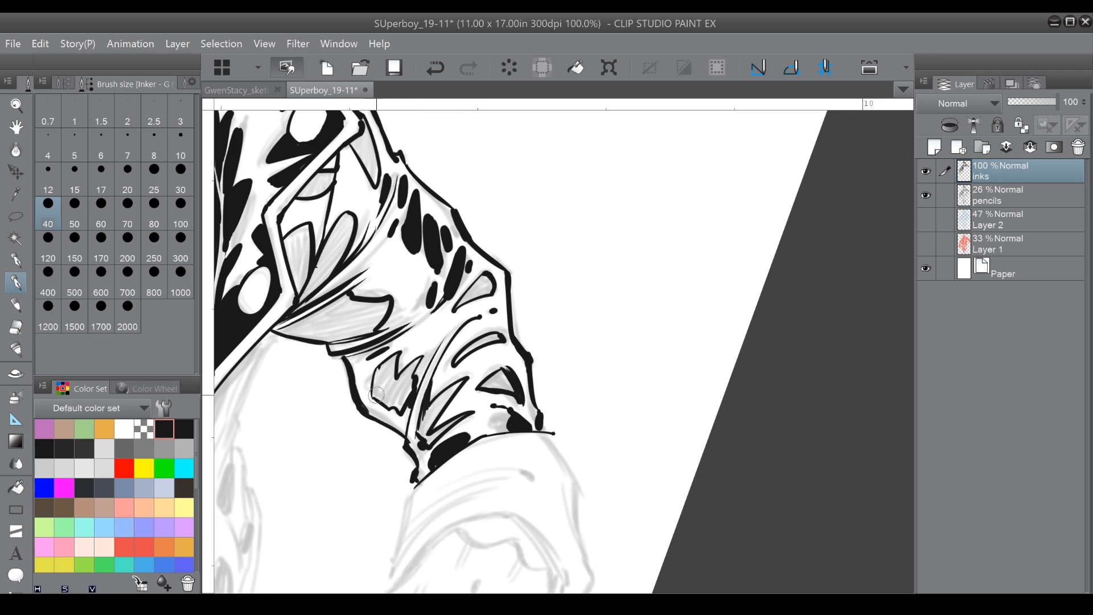
drag(358, 402, 370, 415)
click(366, 261)
Examine the newly inked sleeve against the face and jacket, and the uninked jacket edge and fist below it.
key(ctrl+minus)
drag(364, 256, 380, 194)
key(ctrl+minus)
key(minus)
key(minus)
key(minus)
key(minus)
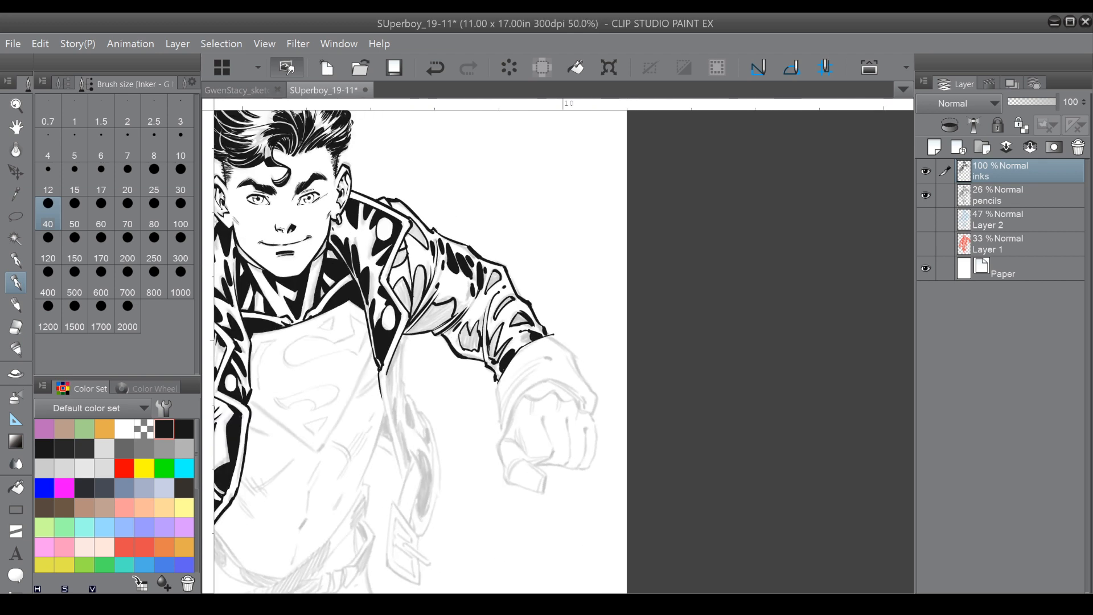
drag(433, 318, 455, 290)
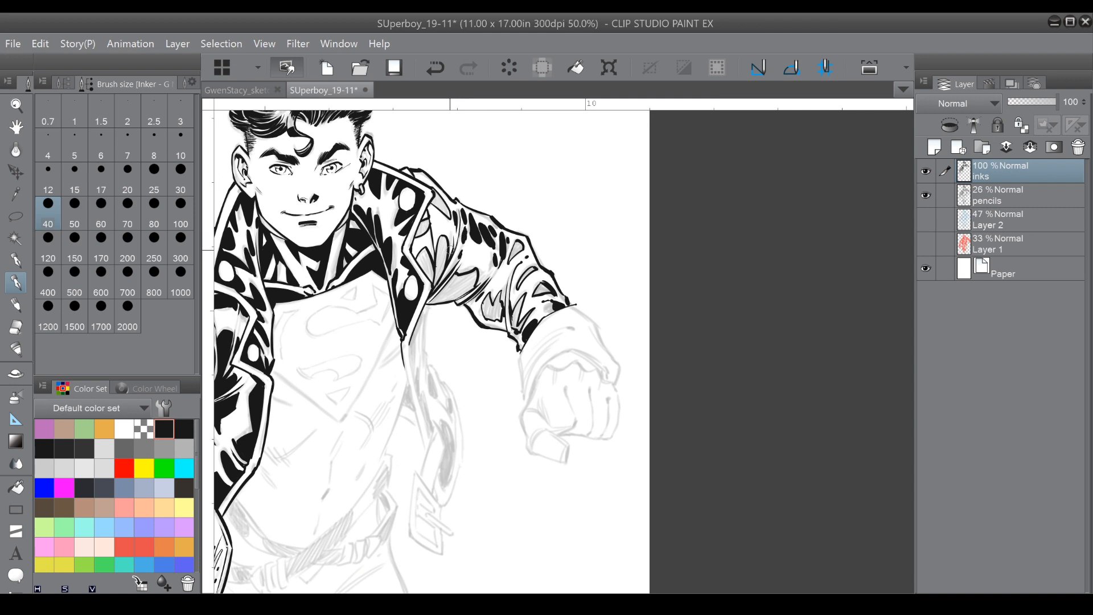
drag(506, 328, 511, 345)
scroll(490, 227, up, 3)
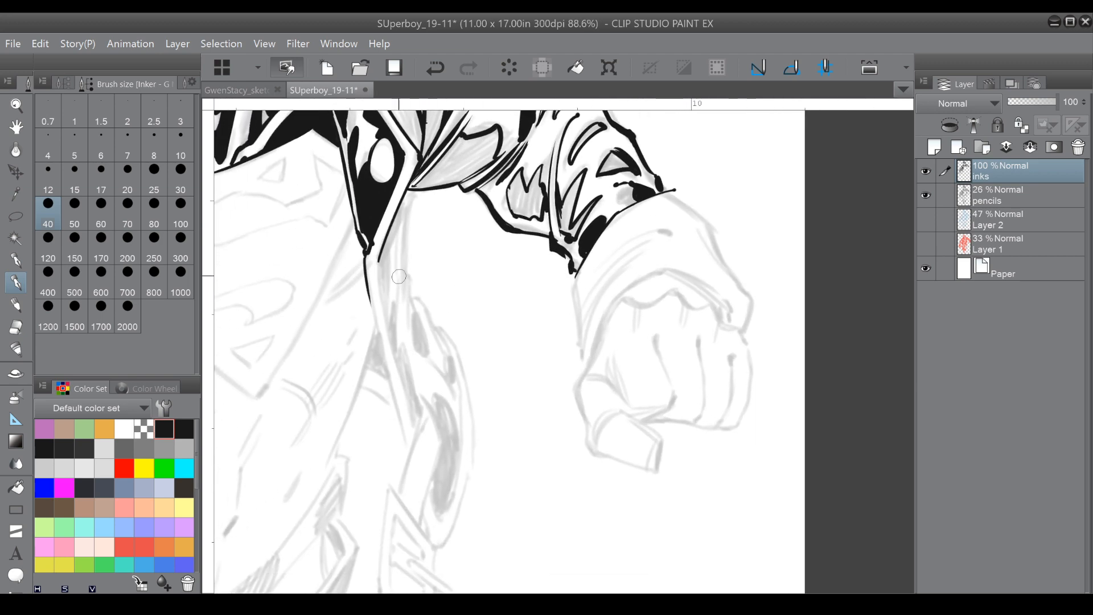
Ink both edges of the jacket's front border down to the waist and the outlines of the strap below it.
drag(372, 258, 419, 414)
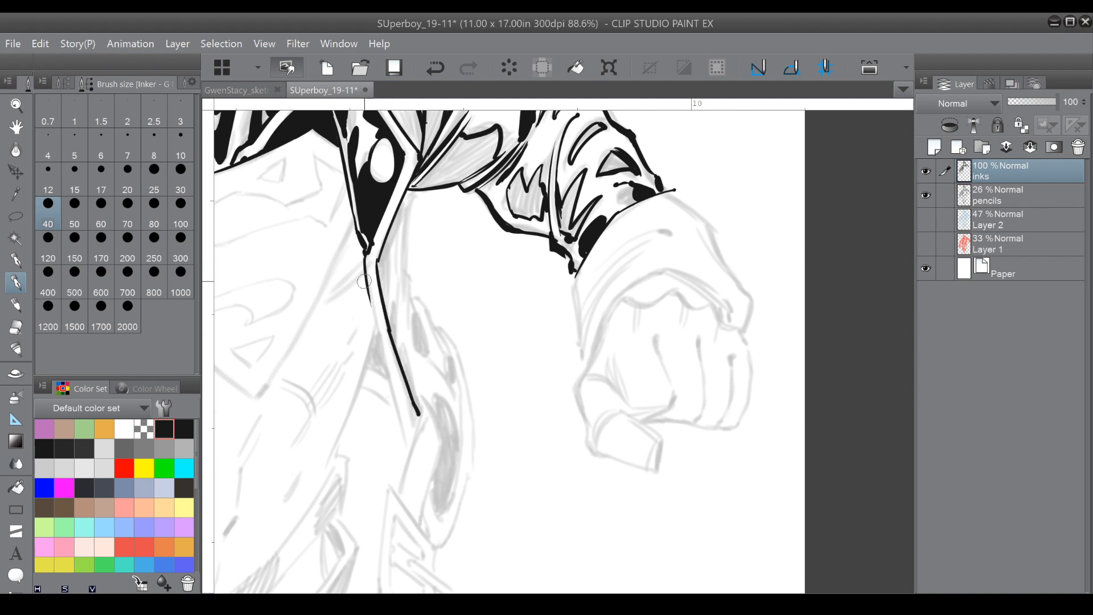
drag(368, 306, 379, 341)
drag(369, 299, 408, 446)
drag(423, 405, 443, 447)
drag(399, 490, 423, 405)
drag(421, 523, 440, 446)
Ink the bulging fold and side contour of the jacket beneath the arm, with black shading below the lapel.
drag(426, 364, 451, 403)
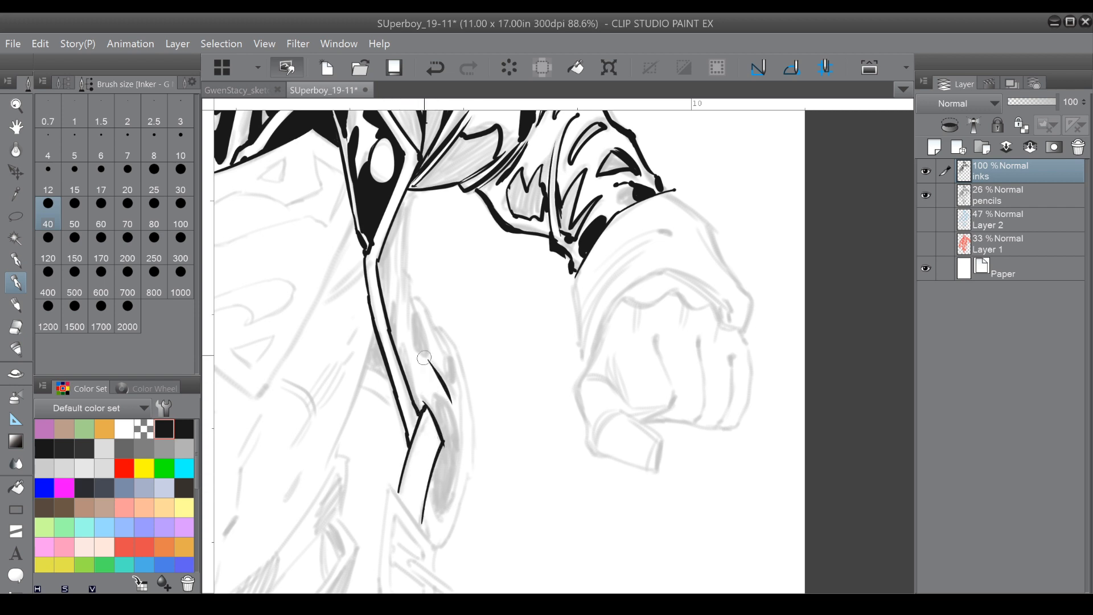
drag(413, 302, 429, 359)
mouse_move(411, 294)
mouse_down()
mouse_move(437, 320)
mouse_move(447, 388)
mouse_up()
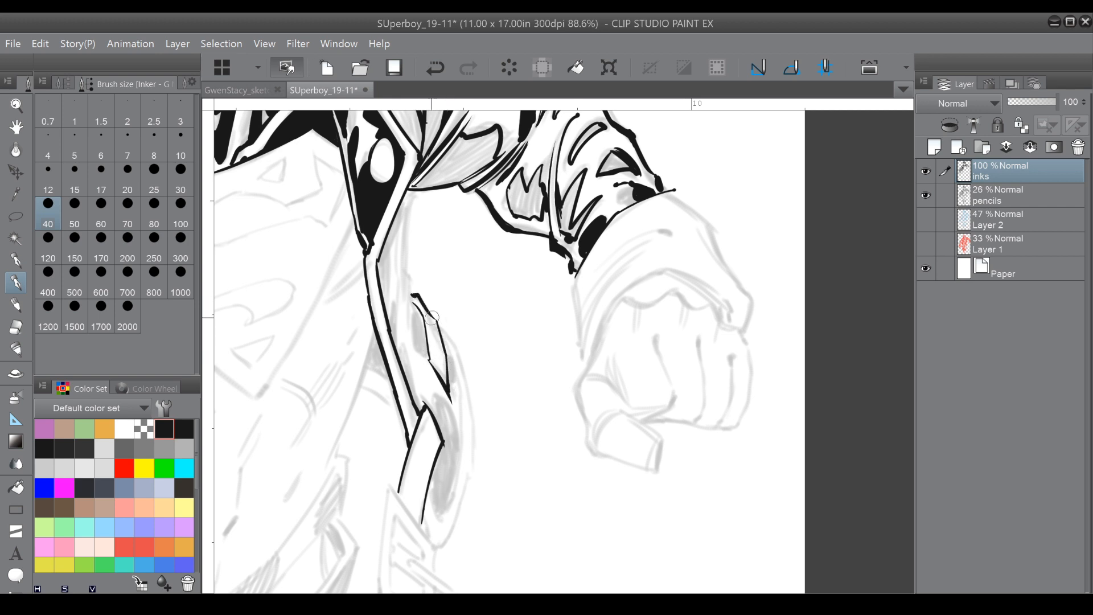
drag(428, 310, 443, 341)
mouse_move(409, 188)
mouse_down()
mouse_move(399, 248)
mouse_move(408, 216)
mouse_move(418, 309)
mouse_up()
mouse_move(401, 206)
mouse_down()
mouse_move(384, 286)
mouse_move(378, 261)
mouse_move(403, 202)
mouse_move(398, 240)
mouse_move(407, 192)
mouse_move(389, 267)
mouse_up()
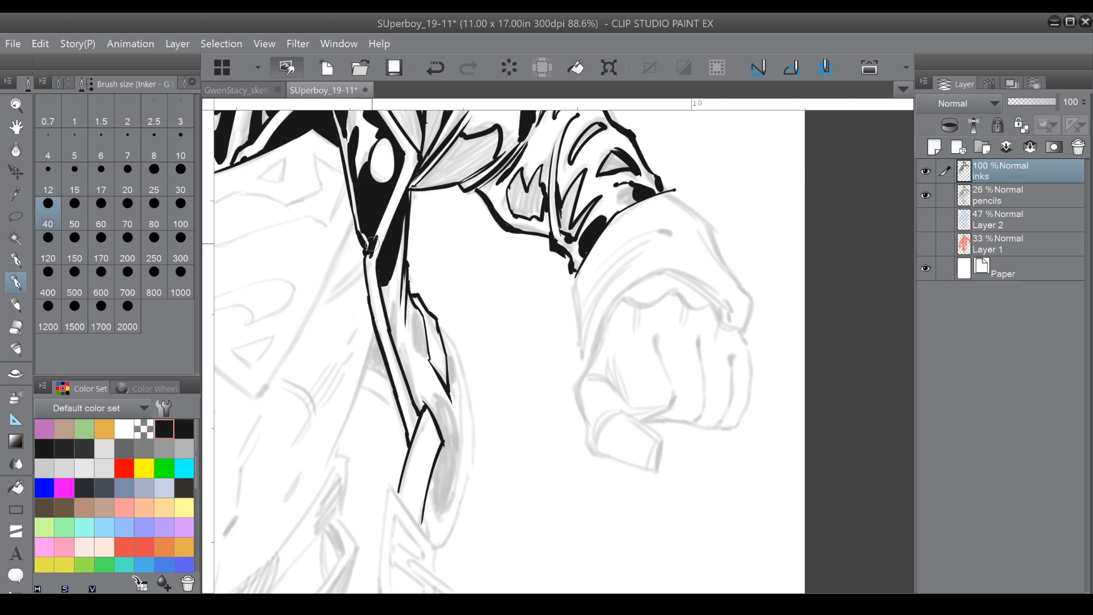
Clean up the ink at the lapel's lower corner with transparent colour and add black shadows along the jacket's folds.
click(144, 429)
click(435, 67)
drag(373, 244, 371, 241)
click(169, 421)
mouse_move(390, 289)
mouse_down()
mouse_move(392, 320)
mouse_move(394, 299)
mouse_move(421, 317)
mouse_move(423, 337)
mouse_move(417, 326)
mouse_move(413, 348)
mouse_move(398, 344)
mouse_move(402, 336)
mouse_move(415, 392)
mouse_move(398, 358)
mouse_move(421, 409)
mouse_move(399, 385)
mouse_move(439, 332)
mouse_up()
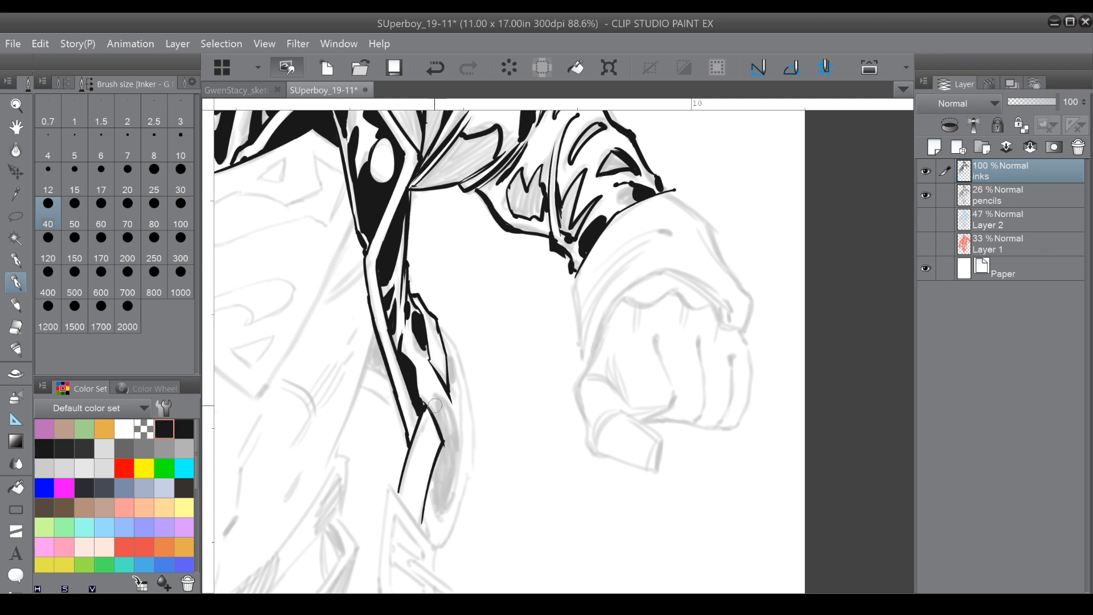
Ink the curled lower flap of the jacket, its inner shadow outline and its outer contour.
mouse_move(421, 400)
mouse_down()
mouse_move(454, 421)
mouse_move(450, 453)
mouse_move(458, 434)
mouse_up()
drag(445, 485, 434, 500)
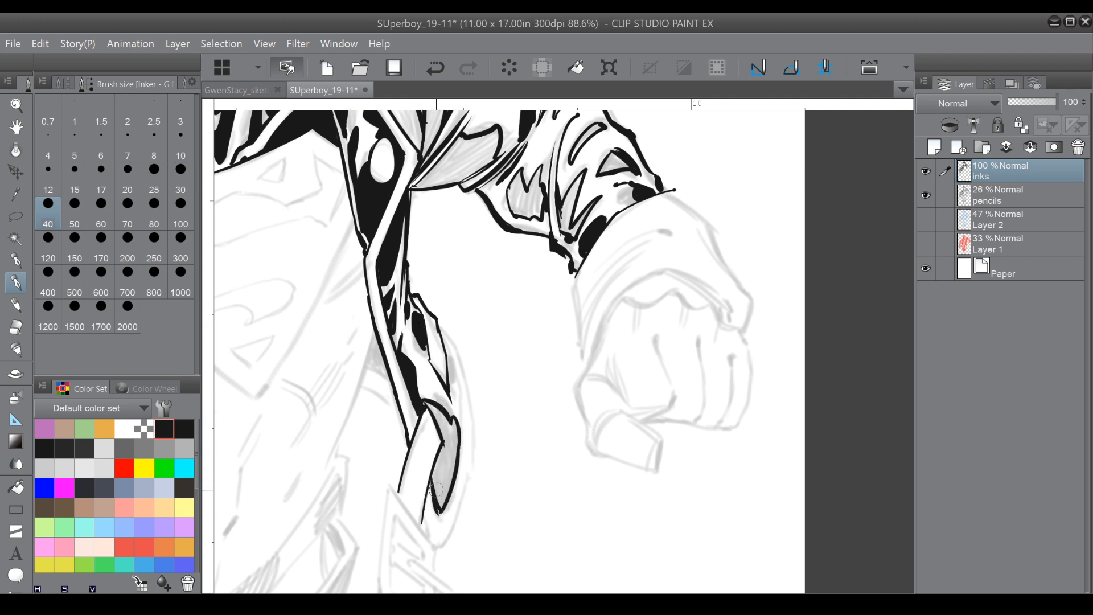
mouse_move(443, 337)
mouse_down()
mouse_move(459, 438)
mouse_move(449, 368)
mouse_up()
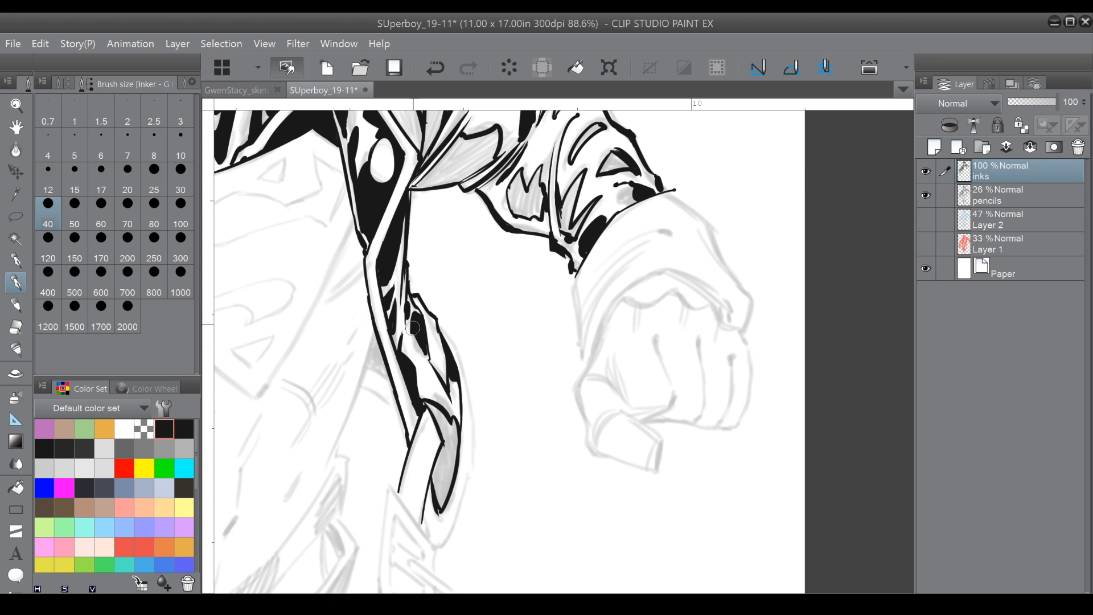
drag(420, 323, 385, 236)
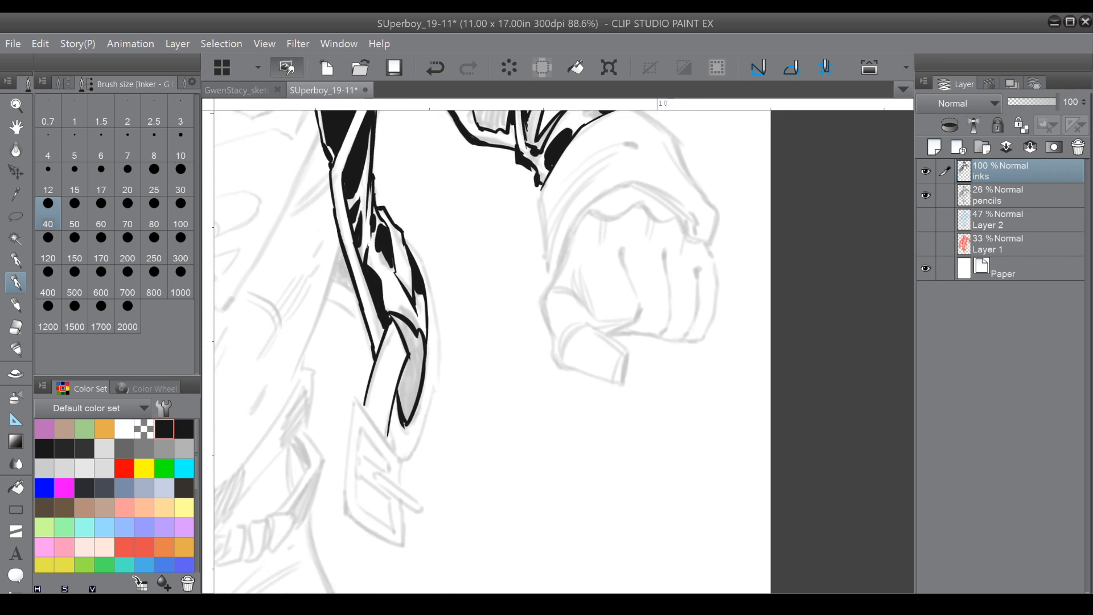
mouse_move(406, 424)
mouse_down()
mouse_move(391, 437)
mouse_move(406, 456)
mouse_move(435, 388)
mouse_move(443, 299)
mouse_move(402, 236)
mouse_move(469, 270)
mouse_up()
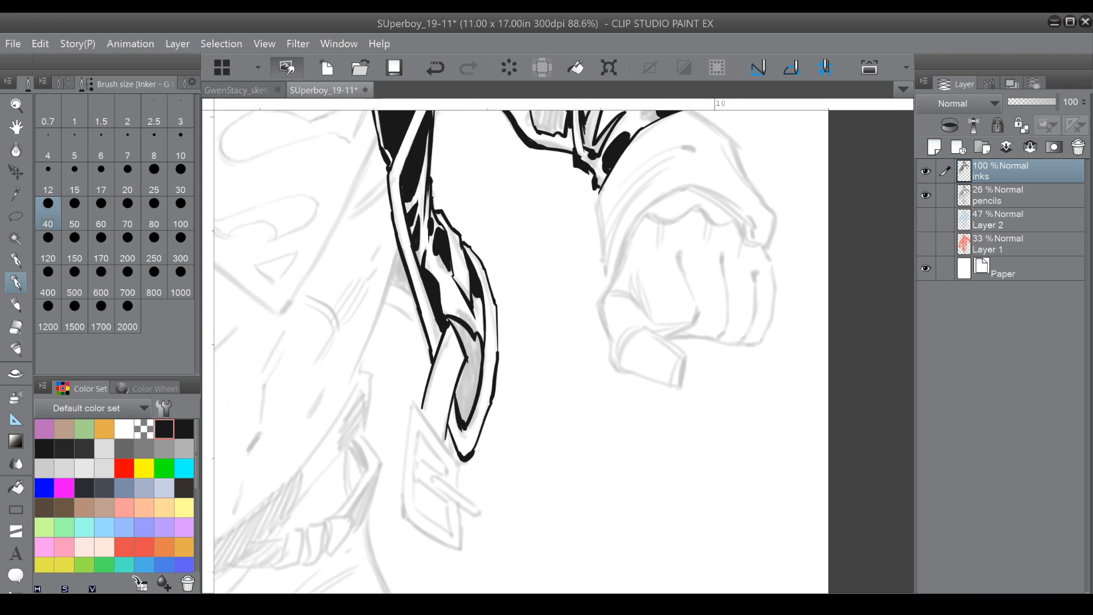
Ink the belt buckle's upper edge, inner frame, crossbar and protruding prong at the end of the jacket strap.
scroll(534, 325, down, 2)
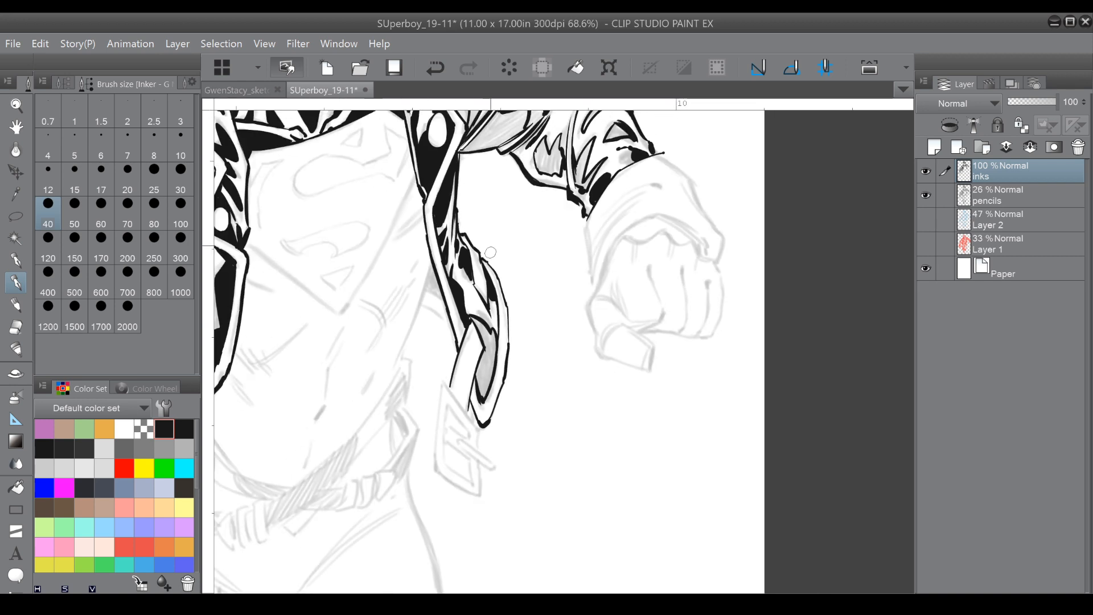
scroll(491, 252, up, 2)
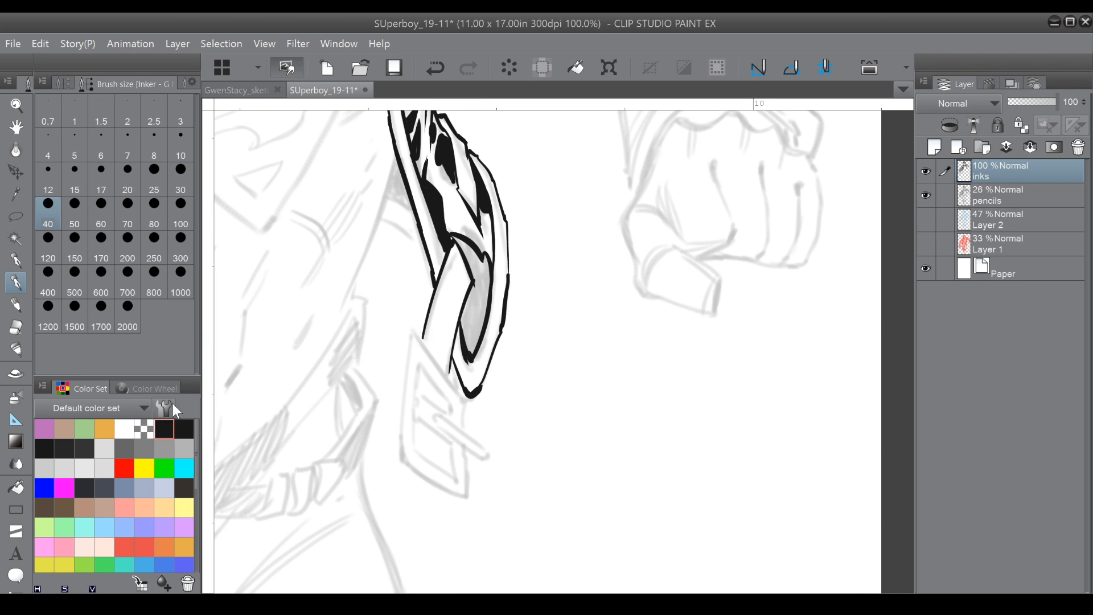
click(440, 64)
click(471, 66)
drag(413, 331, 466, 397)
drag(419, 361, 450, 400)
drag(420, 359, 410, 451)
mouse_move(414, 398)
mouse_down()
mouse_move(447, 439)
mouse_move(453, 425)
mouse_move(440, 422)
mouse_move(487, 454)
mouse_up()
drag(422, 397, 450, 416)
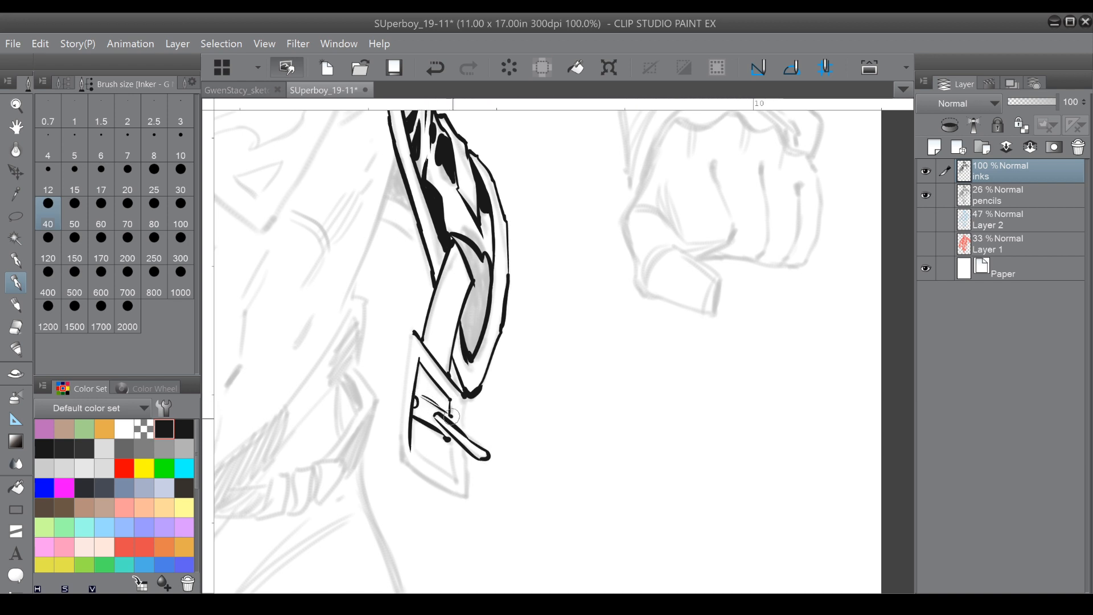
Ink the buckle's outer frame and close the lower part of its inner opening.
drag(399, 454, 412, 336)
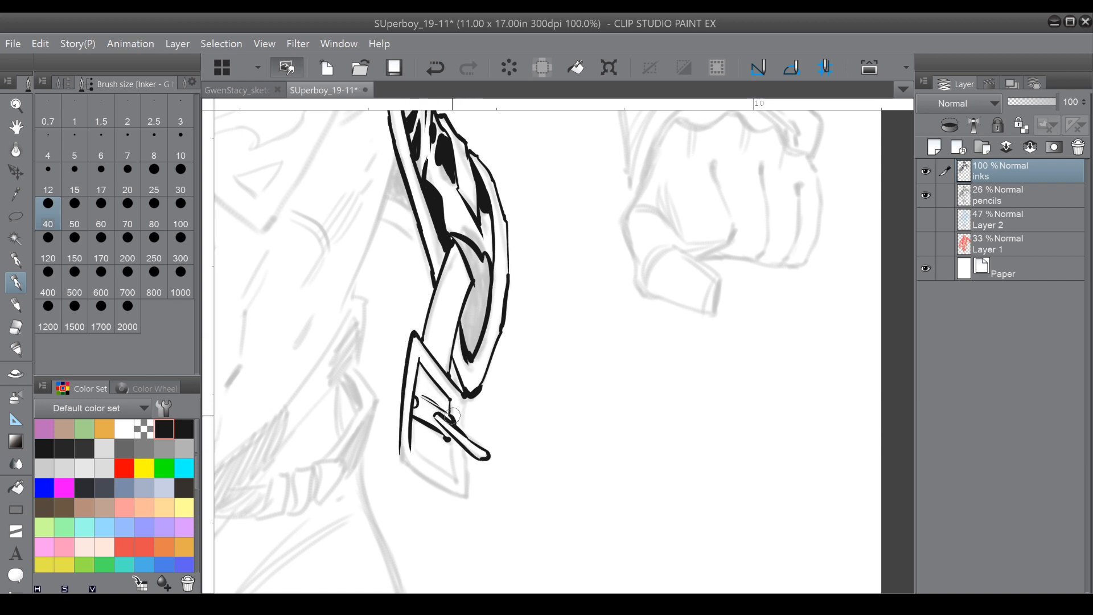
drag(448, 439, 448, 471)
drag(463, 397, 462, 491)
mouse_move(413, 445)
mouse_down()
mouse_move(445, 469)
mouse_move(459, 493)
mouse_move(452, 511)
mouse_up()
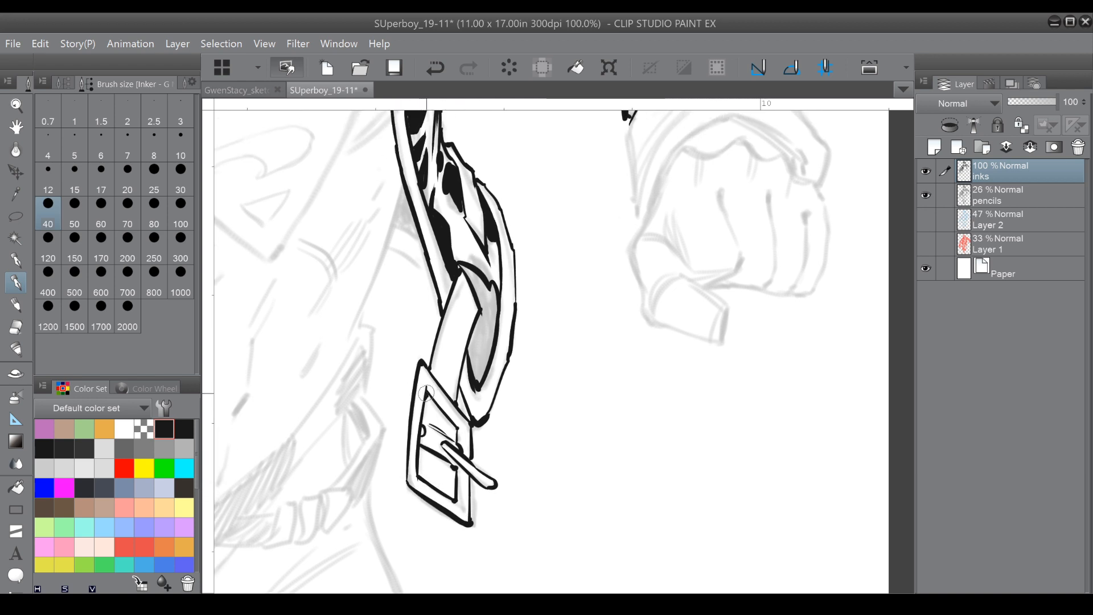
Ink the strap's inner edge line, the torso's side contour and the jacket lining behind it with a black shadow.
drag(434, 372, 463, 287)
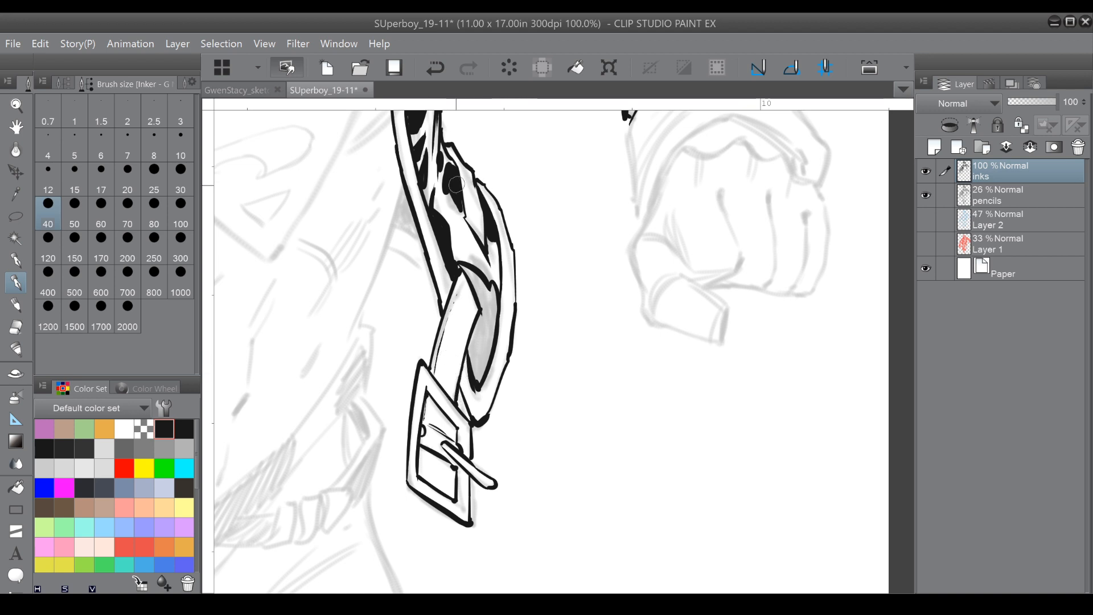
drag(390, 246, 433, 282)
drag(396, 225, 418, 239)
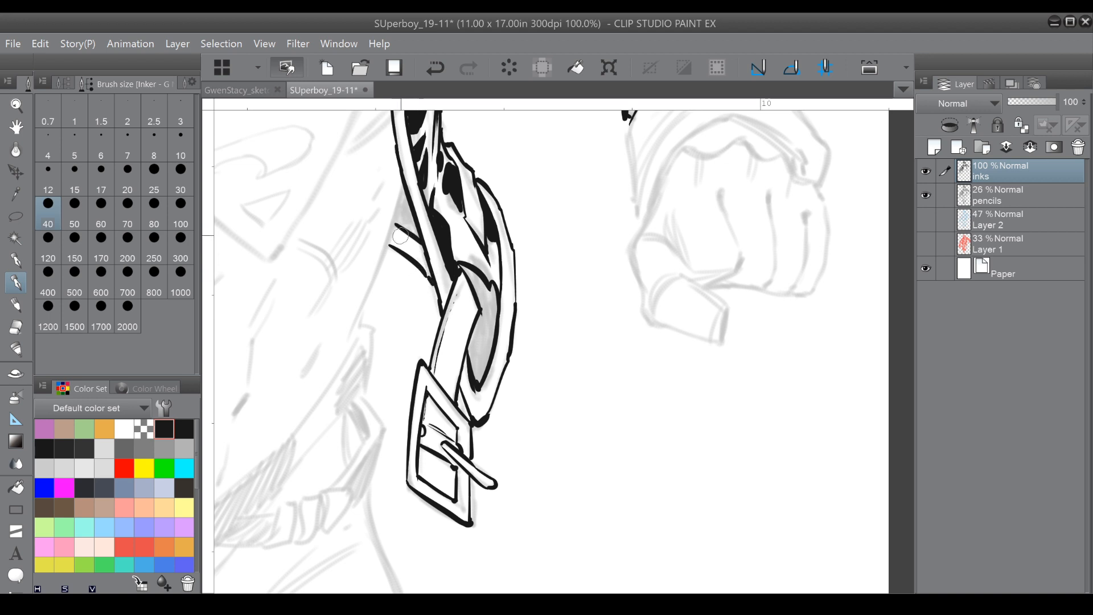
mouse_move(402, 184)
mouse_down()
mouse_move(356, 293)
mouse_move(357, 328)
mouse_move(362, 299)
mouse_up()
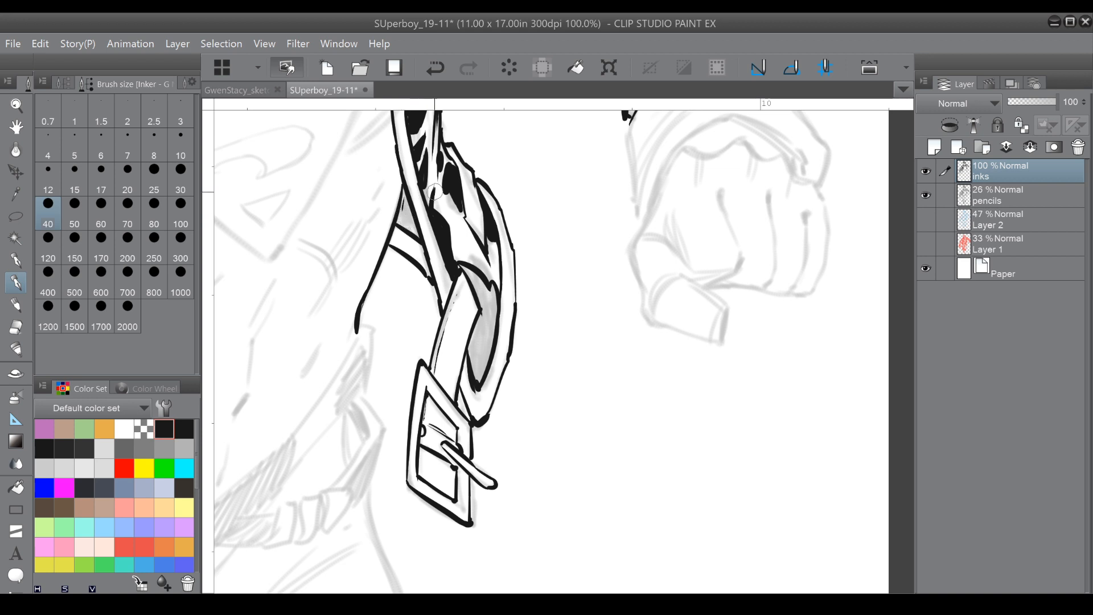
mouse_move(402, 221)
mouse_down()
mouse_move(413, 229)
mouse_move(409, 208)
mouse_up()
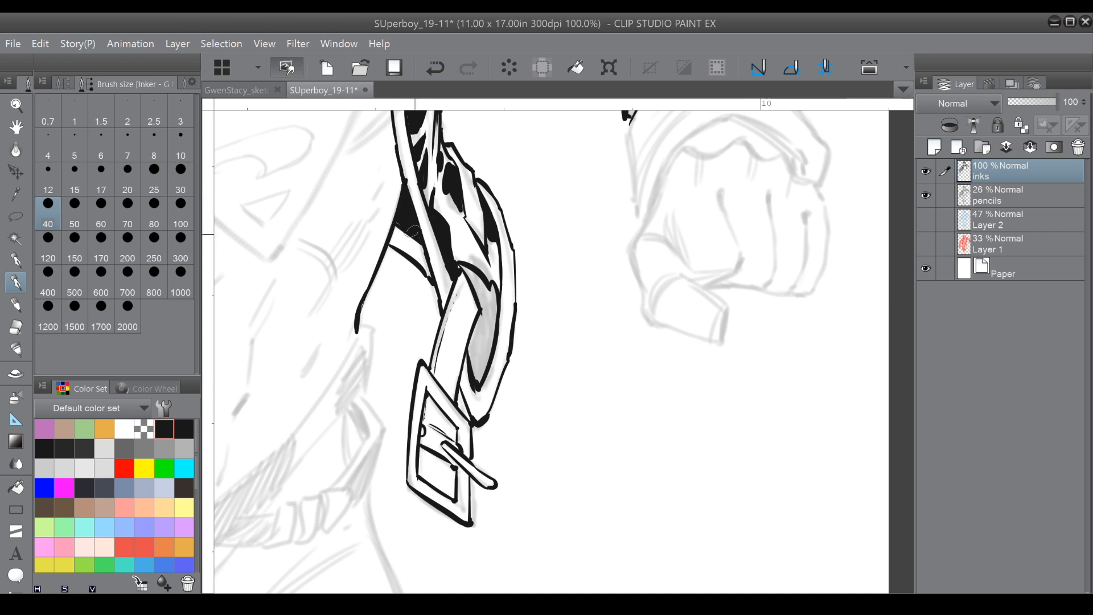
Ink the second cuff's inner side in black, with its fold lines and thickened lower corner.
key(c)
drag(401, 165, 95, 369)
click(164, 429)
mouse_move(323, 325)
mouse_down()
mouse_move(330, 410)
mouse_move(402, 268)
mouse_up()
drag(329, 360, 356, 312)
drag(336, 413, 403, 317)
mouse_move(329, 403)
mouse_down()
mouse_move(336, 423)
mouse_move(328, 408)
mouse_move(326, 421)
mouse_up()
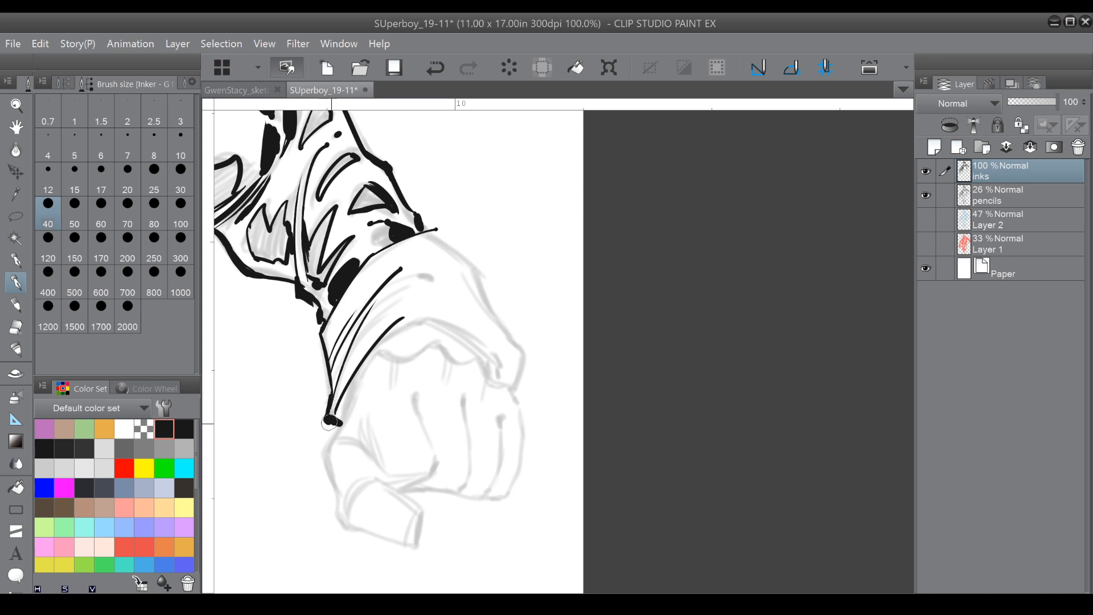
Ink the second cuff's opening edge over the hand and its outer contour down to the far corner.
drag(403, 317, 498, 357)
drag(436, 230, 467, 262)
mouse_move(437, 231)
mouse_down()
mouse_move(487, 282)
mouse_move(501, 325)
mouse_up()
drag(469, 277, 514, 340)
mouse_move(471, 287)
mouse_down()
mouse_move(518, 344)
mouse_move(517, 394)
mouse_up()
drag(522, 351, 517, 393)
Ink the scalloped knuckle edge and the small oval knuckle marks on the fist below the cuff.
mouse_move(385, 351)
mouse_down()
mouse_move(483, 364)
mouse_move(492, 380)
mouse_move(483, 398)
mouse_up()
mouse_move(446, 365)
mouse_down()
mouse_move(443, 385)
mouse_move(401, 387)
mouse_up()
drag(488, 351, 515, 400)
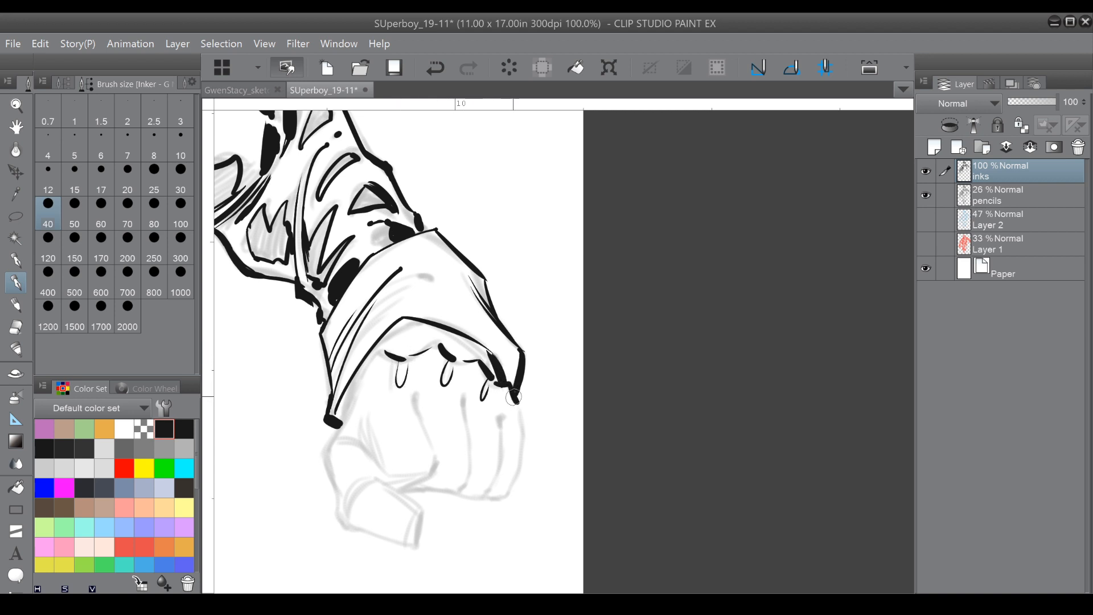
Ink the hand's contour where it leaves the cuff, thicken the cuff opening's edge and ink the cuff's fold.
drag(381, 355, 329, 446)
mouse_move(353, 388)
mouse_down()
mouse_move(379, 345)
mouse_move(351, 281)
mouse_move(359, 325)
mouse_move(361, 286)
mouse_up()
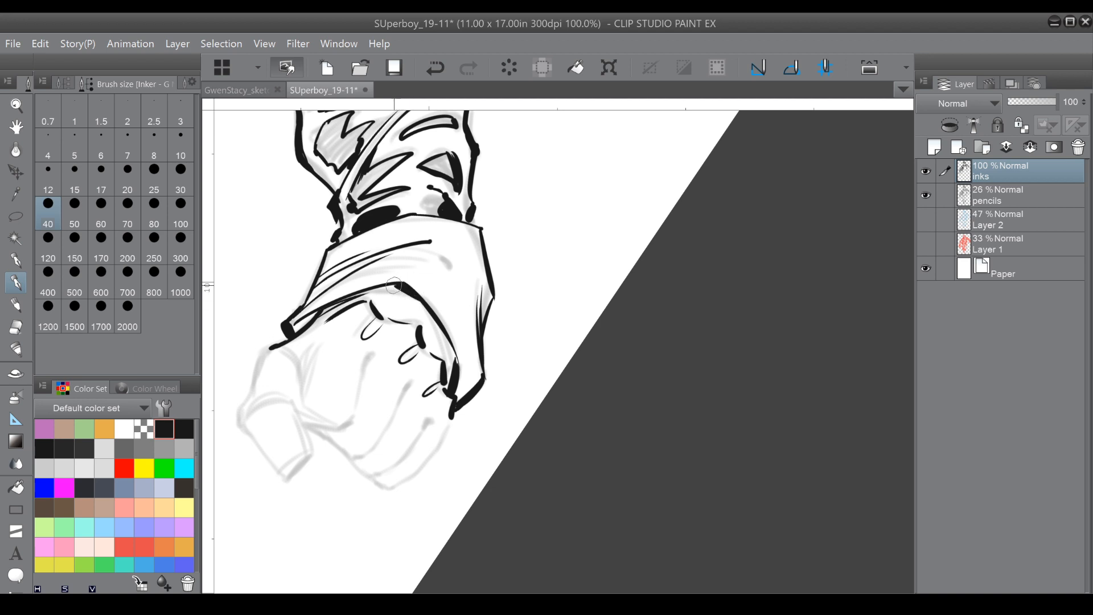
drag(398, 287, 446, 339)
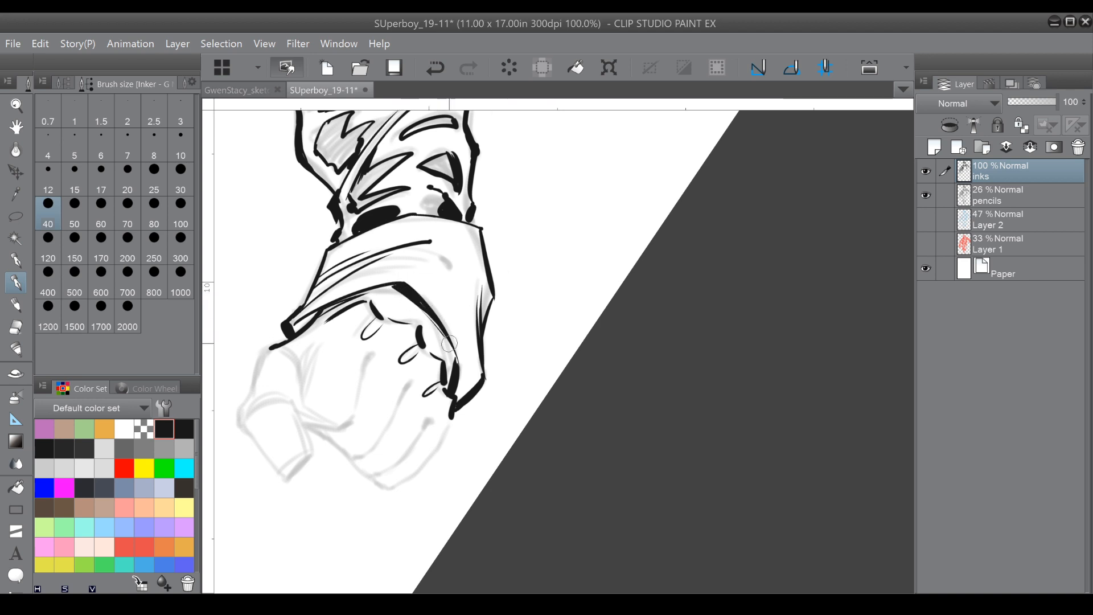
drag(427, 244, 454, 268)
Ink the dividing lines between the fist's fingers and the crease across the palm side.
mouse_move(470, 210)
mouse_down()
mouse_move(472, 220)
mouse_move(508, 130)
mouse_move(483, 308)
mouse_move(546, 389)
mouse_up()
mouse_move(459, 387)
mouse_down()
mouse_move(505, 415)
mouse_move(542, 403)
mouse_move(538, 419)
mouse_up()
mouse_move(518, 311)
mouse_down()
mouse_move(560, 341)
mouse_move(579, 375)
mouse_up()
drag(558, 300, 605, 368)
drag(551, 273, 555, 283)
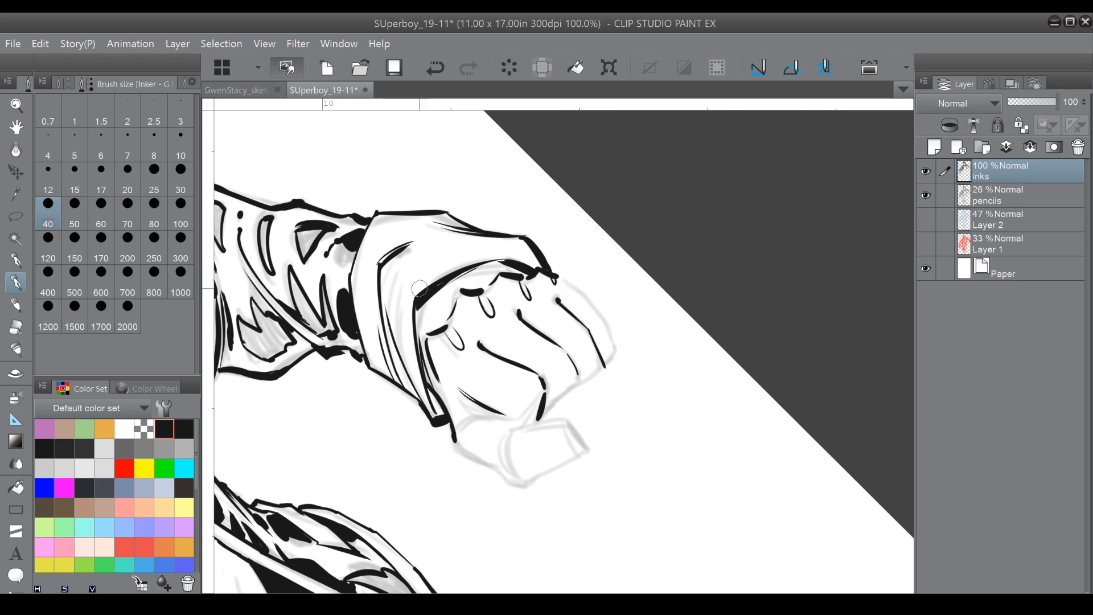
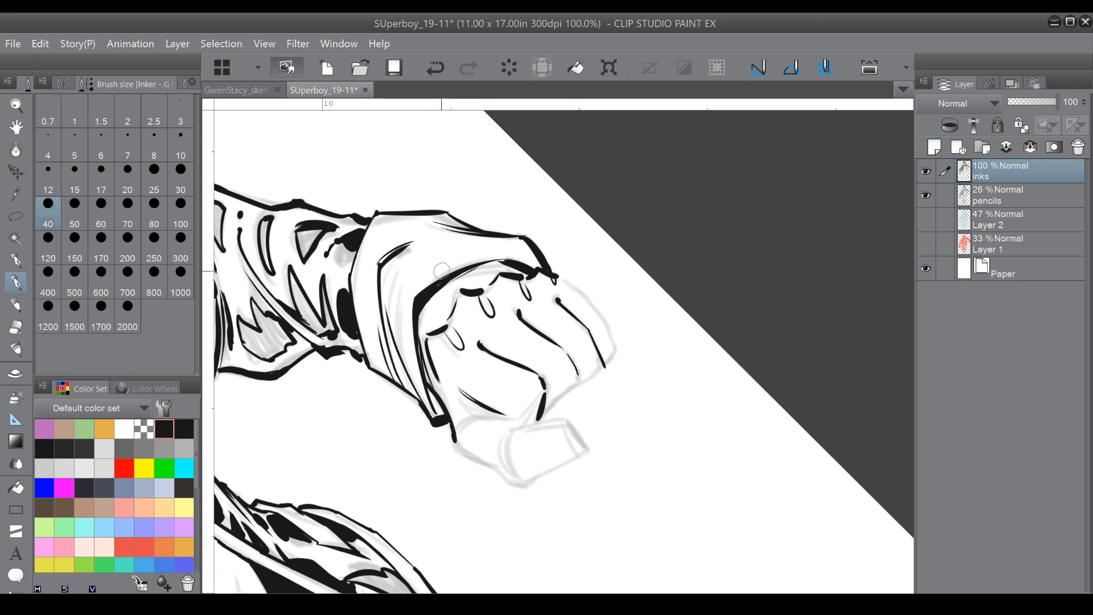
drag(473, 357, 543, 379)
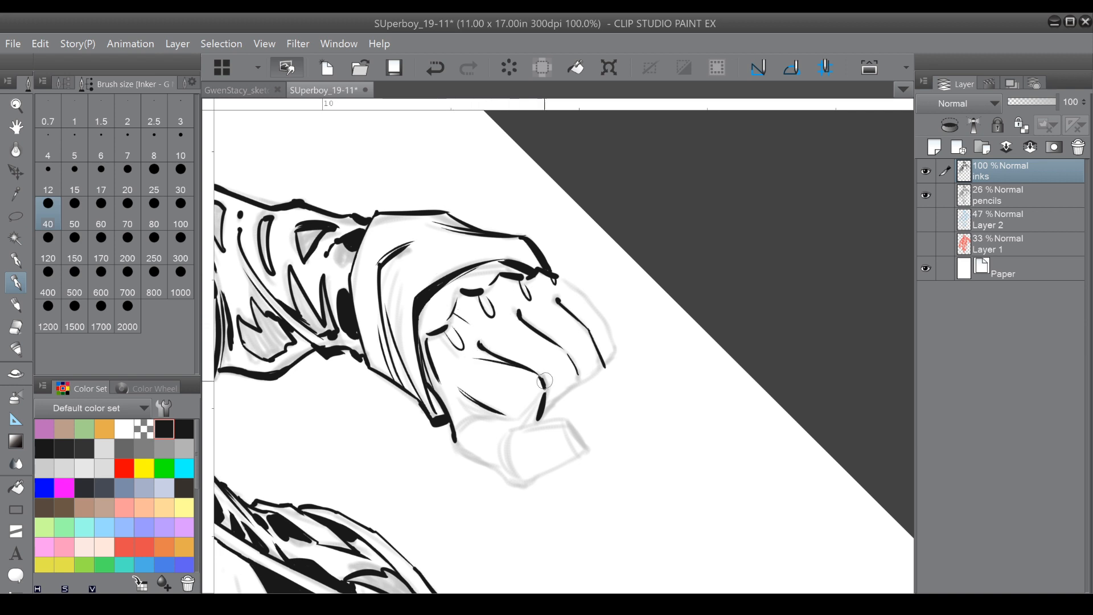
Ink the little finger's outer contour and the lower edges of the curled fingers to close the fist.
mouse_move(506, 322)
mouse_down()
mouse_move(560, 349)
mouse_move(571, 323)
mouse_move(587, 337)
mouse_move(613, 333)
mouse_up()
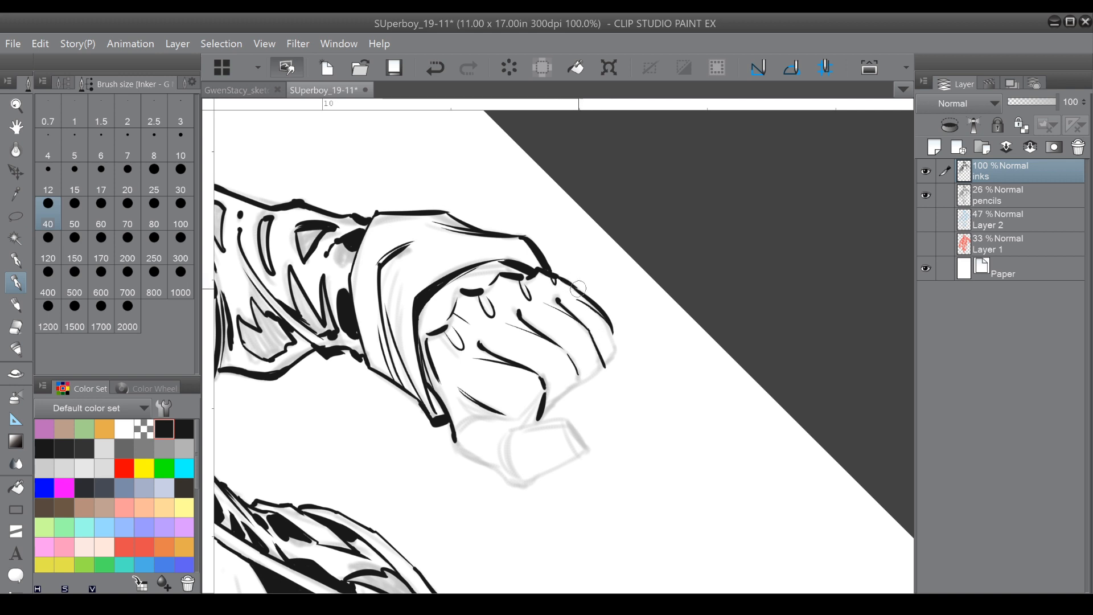
scroll(593, 122, down, 3)
mouse_move(571, 369)
mouse_down()
mouse_move(520, 309)
mouse_move(508, 329)
mouse_up()
drag(497, 286, 484, 334)
drag(518, 266, 495, 310)
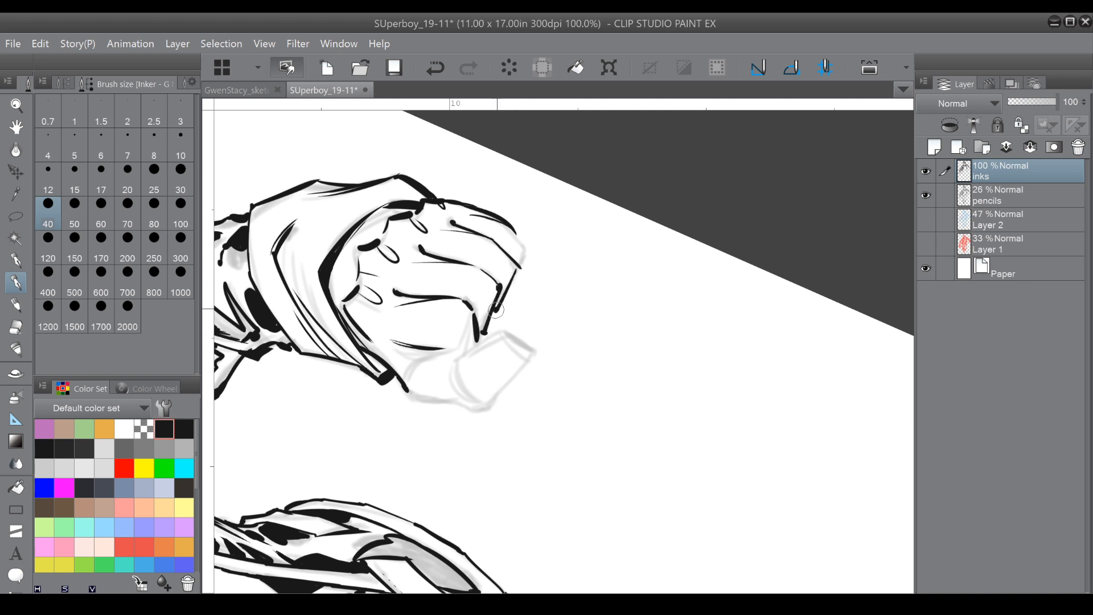
mouse_move(514, 231)
mouse_down()
mouse_move(521, 255)
mouse_move(483, 332)
mouse_up()
mouse_move(517, 266)
mouse_down()
mouse_move(461, 343)
mouse_move(521, 254)
mouse_up()
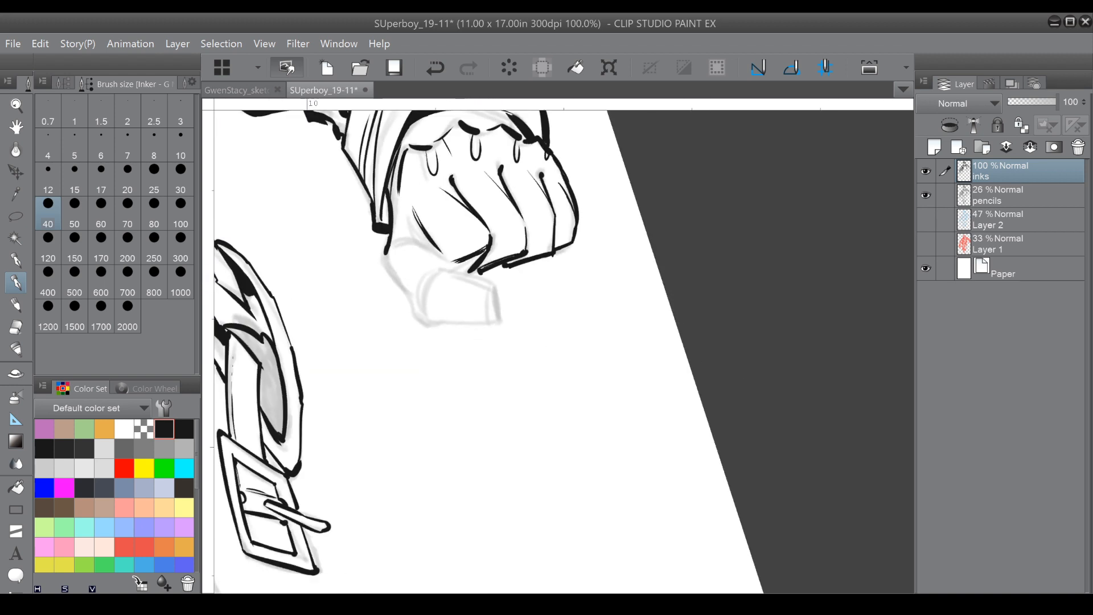
Ink the fist's thumb contour and squared tip, with fold lines across the thumb and hatching beside it.
drag(463, 318, 467, 414)
mouse_move(422, 316)
mouse_down()
mouse_move(444, 339)
mouse_move(394, 351)
mouse_move(392, 308)
mouse_up()
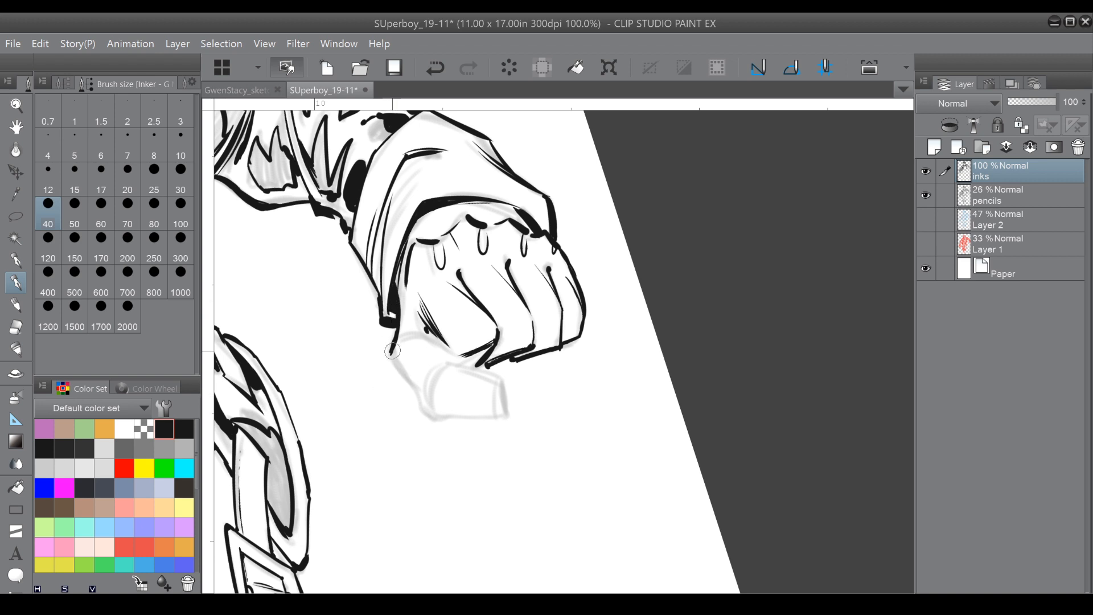
mouse_move(392, 349)
mouse_down()
mouse_move(421, 402)
mouse_move(377, 300)
mouse_up()
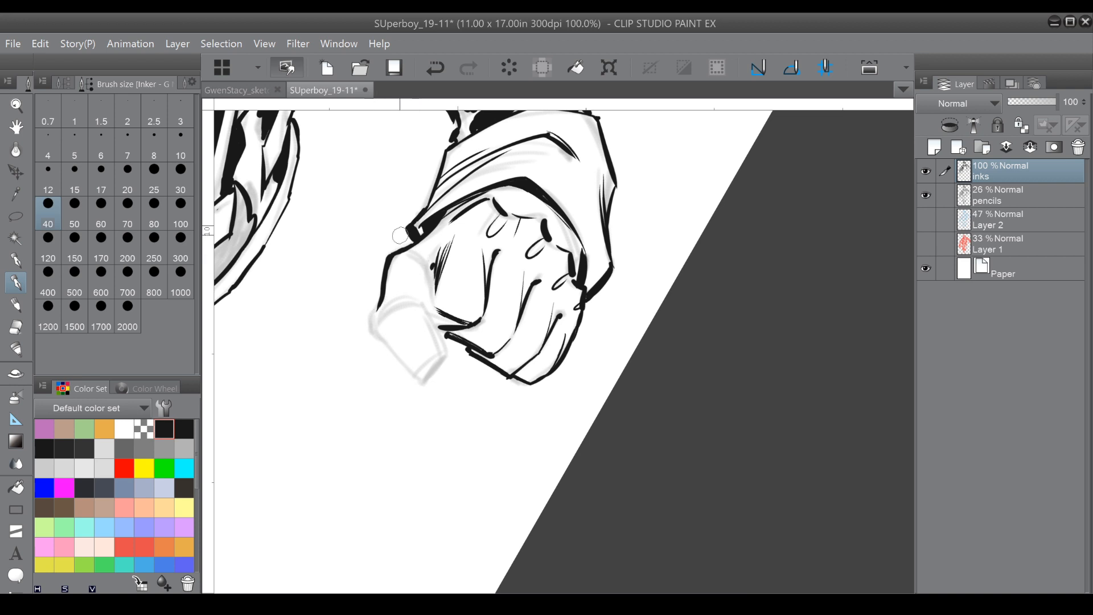
drag(425, 298, 445, 353)
mouse_move(378, 307)
mouse_down()
mouse_move(379, 331)
mouse_move(383, 299)
mouse_move(372, 323)
mouse_move(393, 348)
mouse_move(370, 324)
mouse_move(415, 381)
mouse_move(444, 349)
mouse_up()
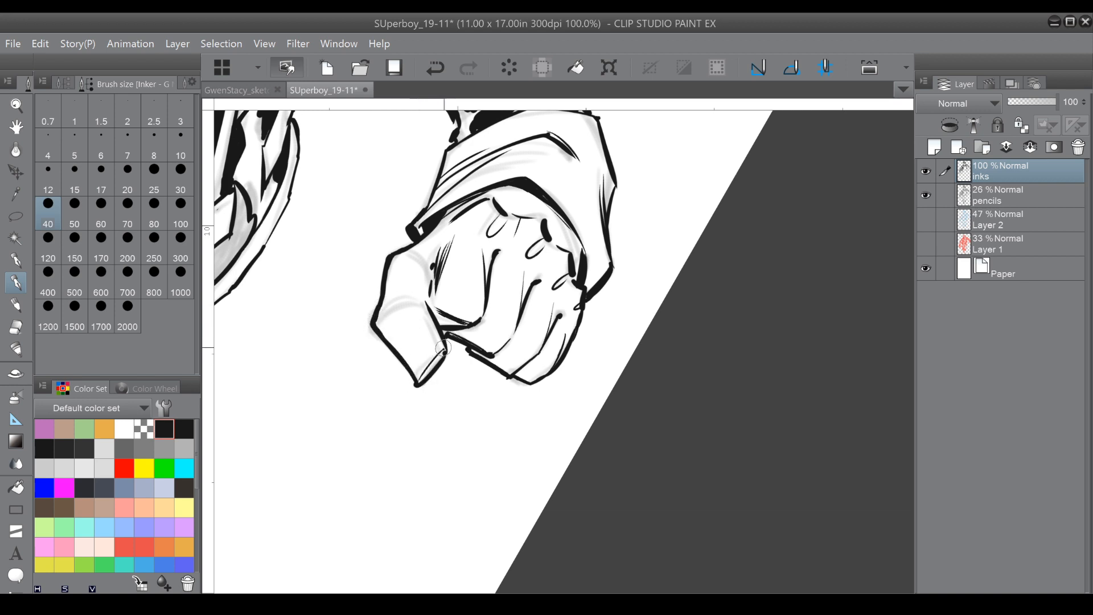
mouse_move(429, 265)
mouse_down()
mouse_move(431, 328)
mouse_move(427, 309)
mouse_move(445, 298)
mouse_move(373, 334)
mouse_up()
drag(423, 289, 368, 329)
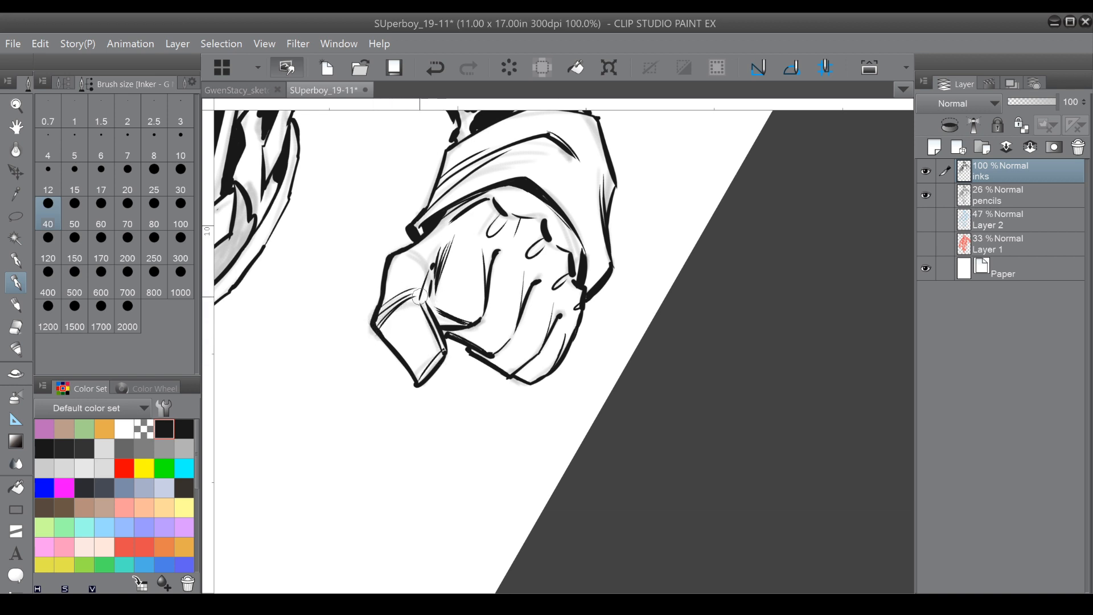
Add short ink accents around the fist's knuckles and fingers.
drag(467, 203, 469, 225)
drag(552, 246, 552, 260)
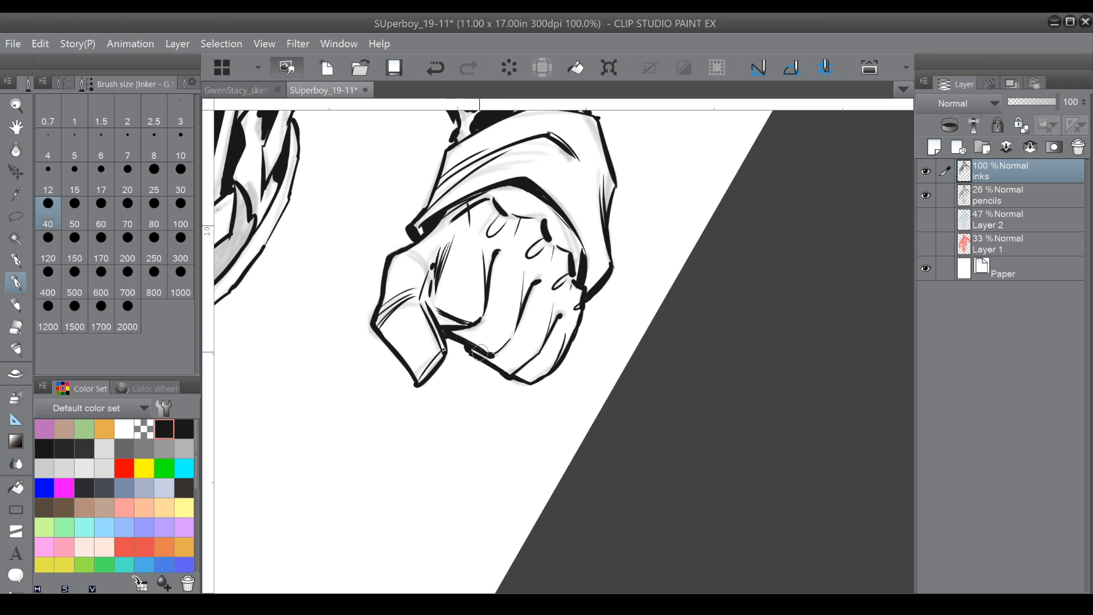
mouse_move(406, 371)
mouse_down()
mouse_move(418, 385)
mouse_move(406, 411)
mouse_up()
Select the enclosed shadow areas on the bent arm's sleeve and the hanging jacket flap, fill them with black, and clear the selection.
drag(519, 327, 516, 377)
key(w)
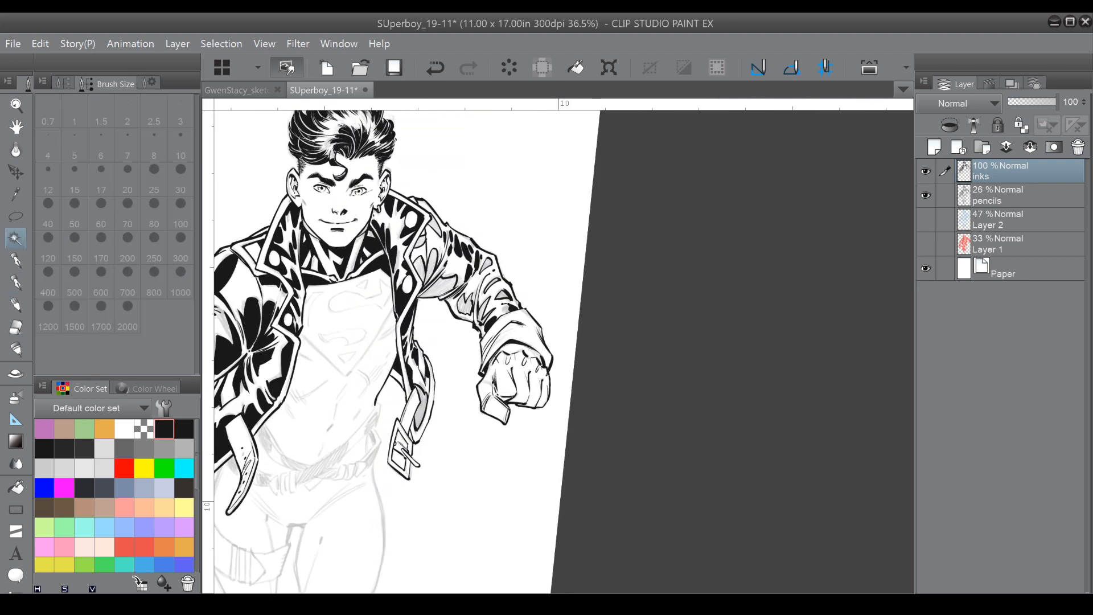
click(422, 242)
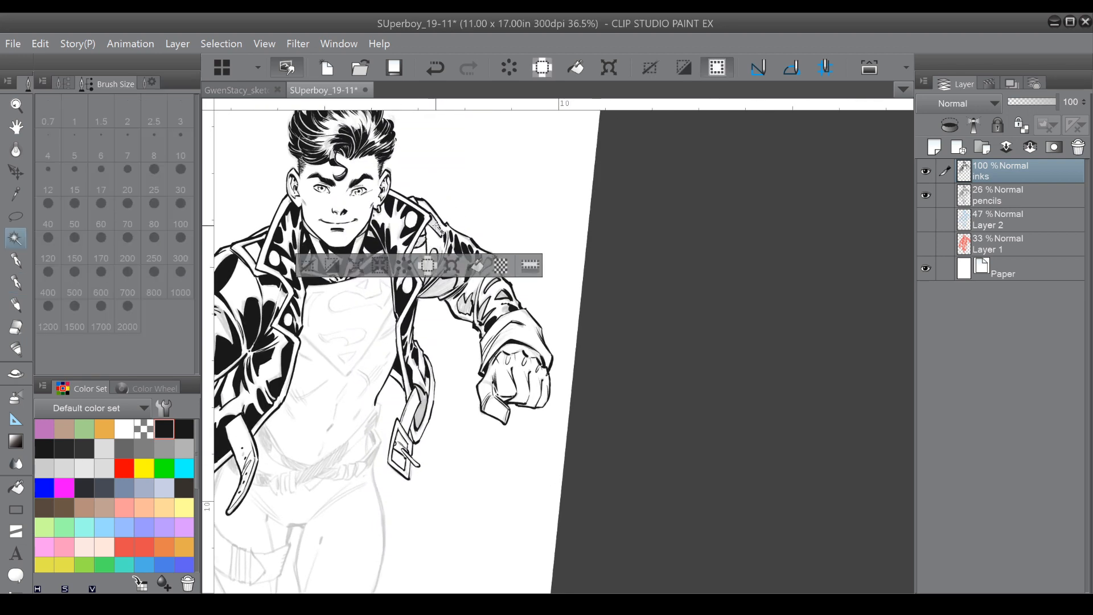
click(483, 314)
click(441, 277)
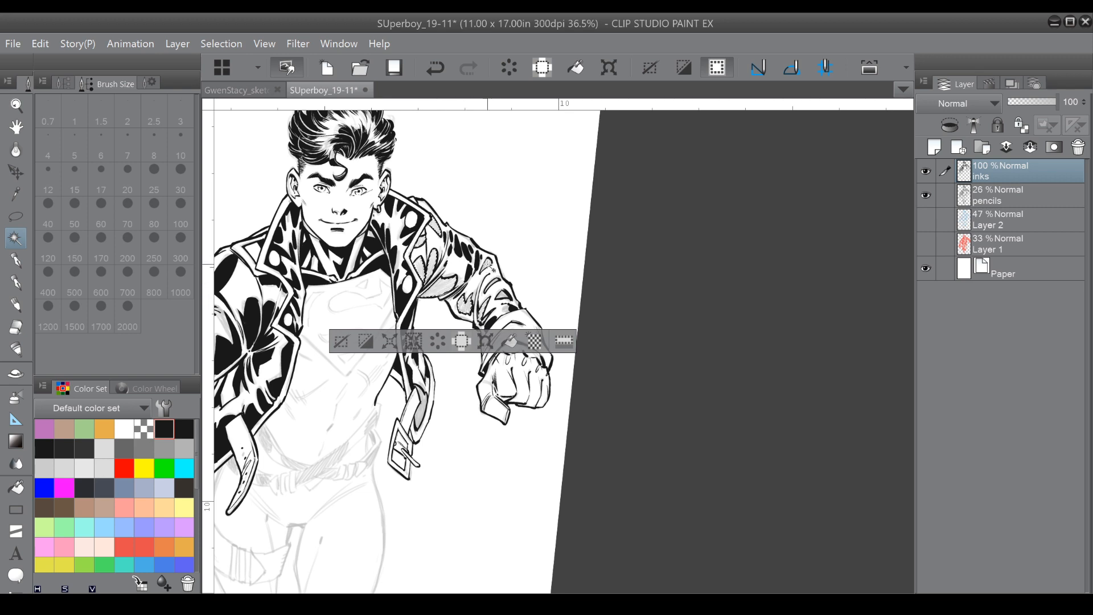
click(496, 283)
click(502, 298)
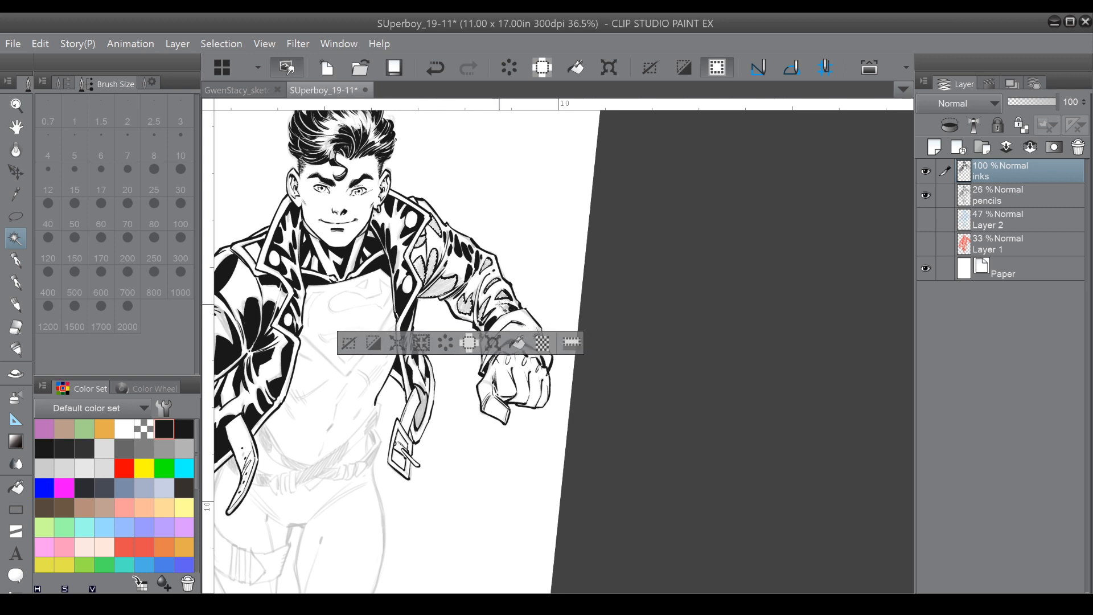
click(426, 401)
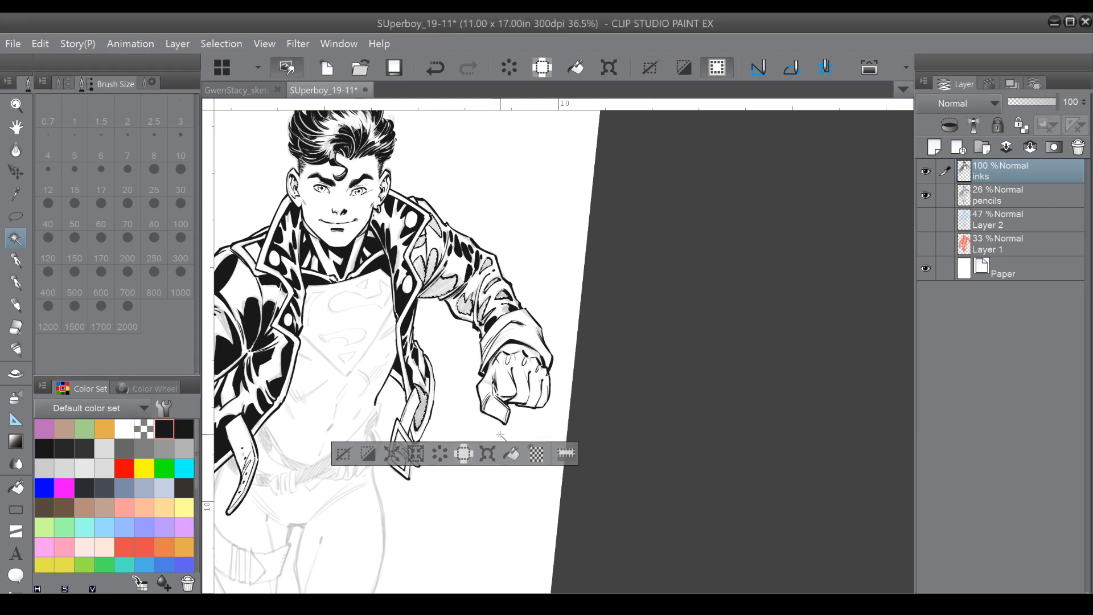
click(511, 453)
click(347, 454)
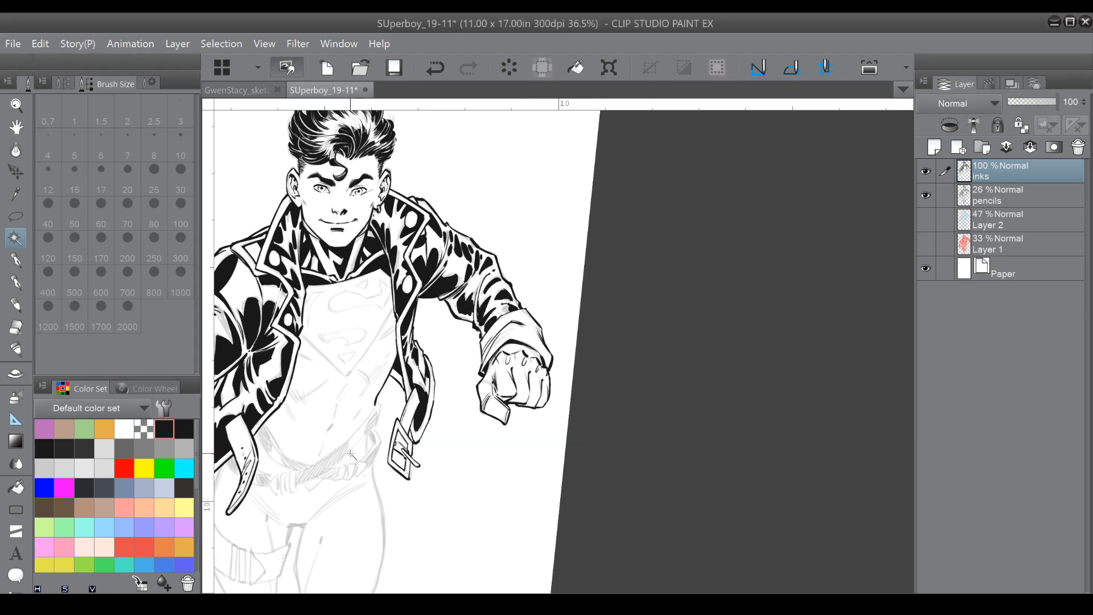
Ink the two lower edges of the chest shield with the size 40 inker, meeting in a point between the jacket fronts.
drag(351, 454, 444, 319)
drag(610, 217, 565, 297)
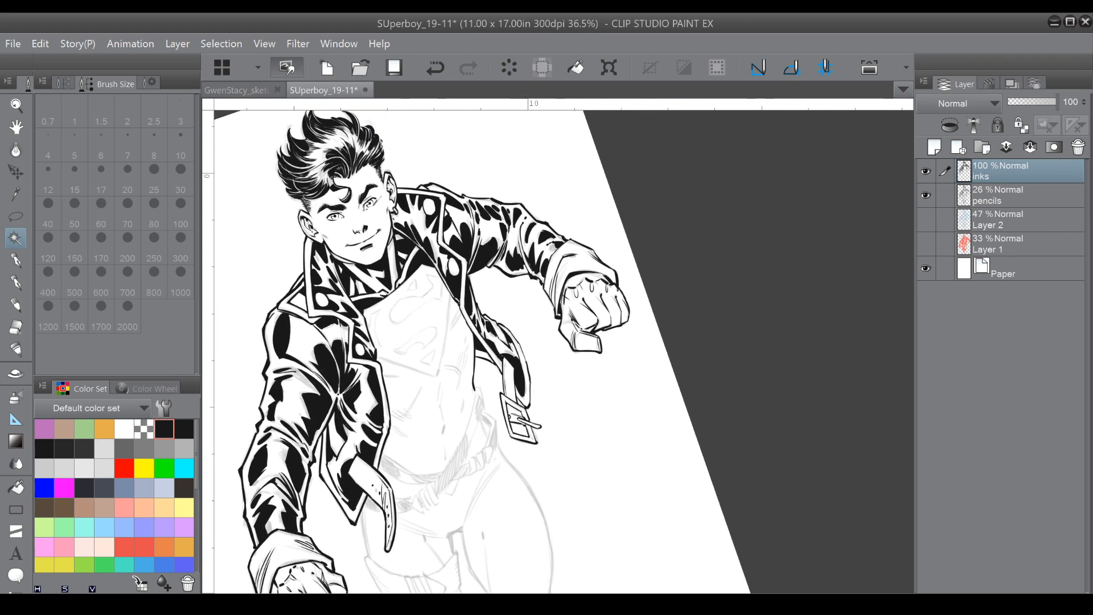
click(17, 283)
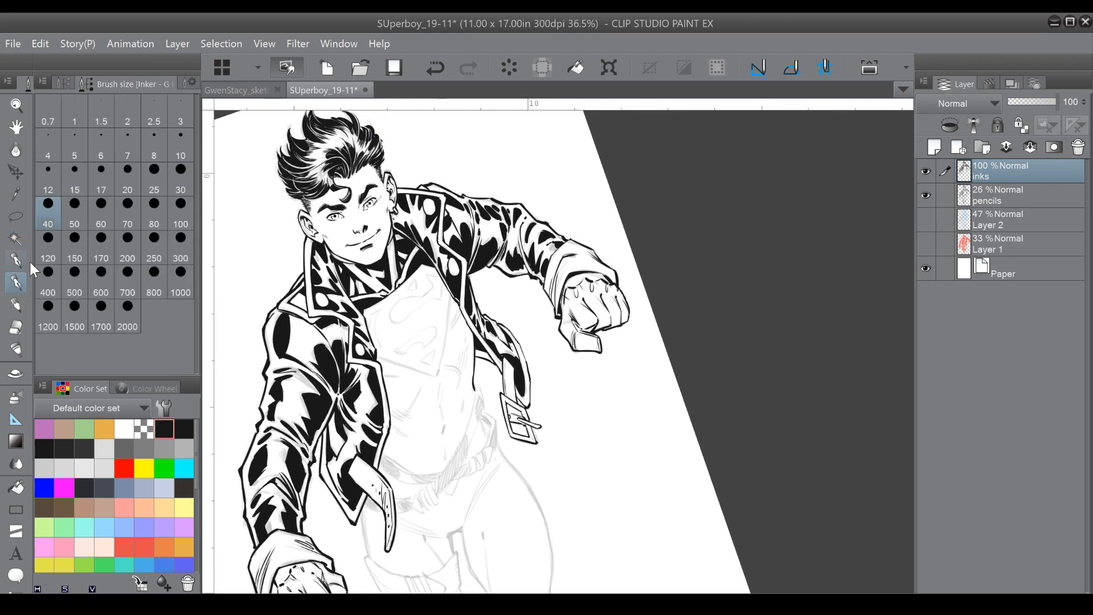
key(ctrl+plus)
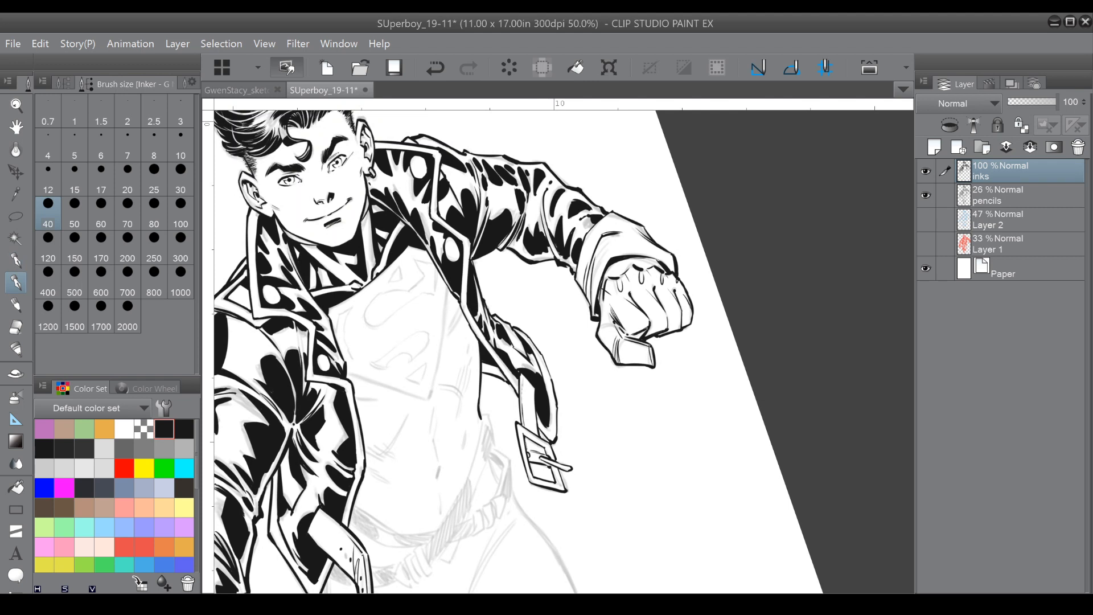
mouse_move(349, 376)
mouse_down()
mouse_move(425, 400)
mouse_move(453, 447)
mouse_move(486, 452)
mouse_up()
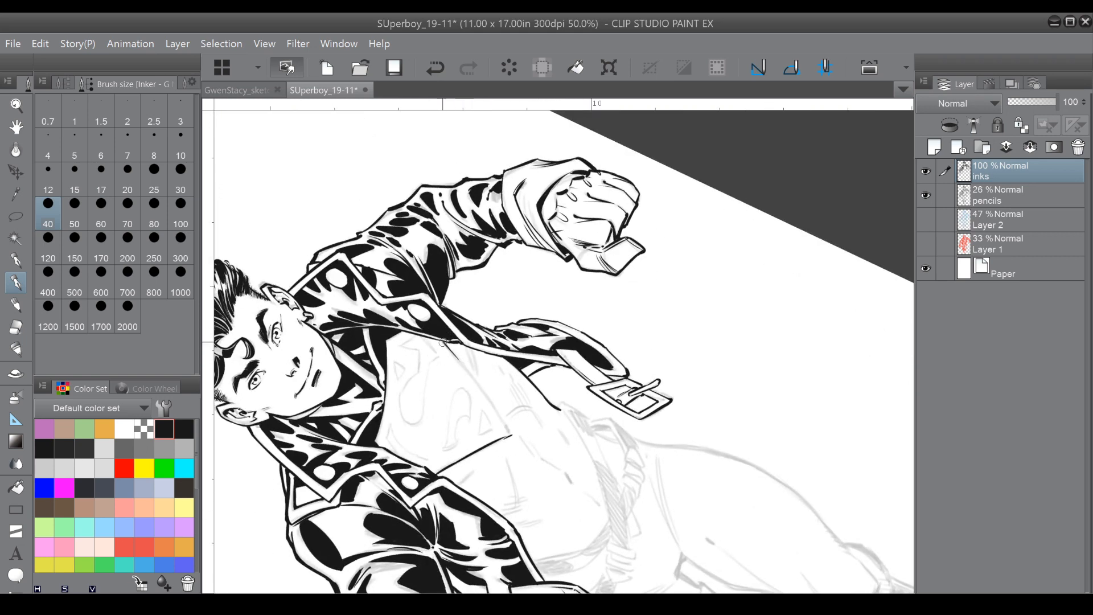
drag(496, 407, 469, 372)
drag(531, 226, 456, 424)
scroll(564, 352, up, 2)
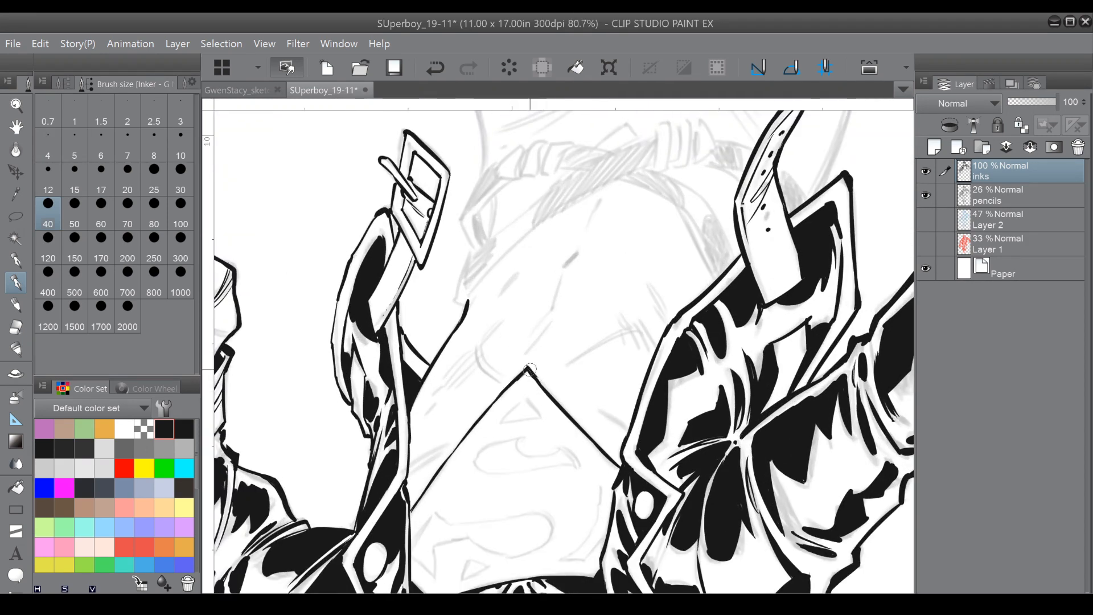
drag(520, 379, 494, 298)
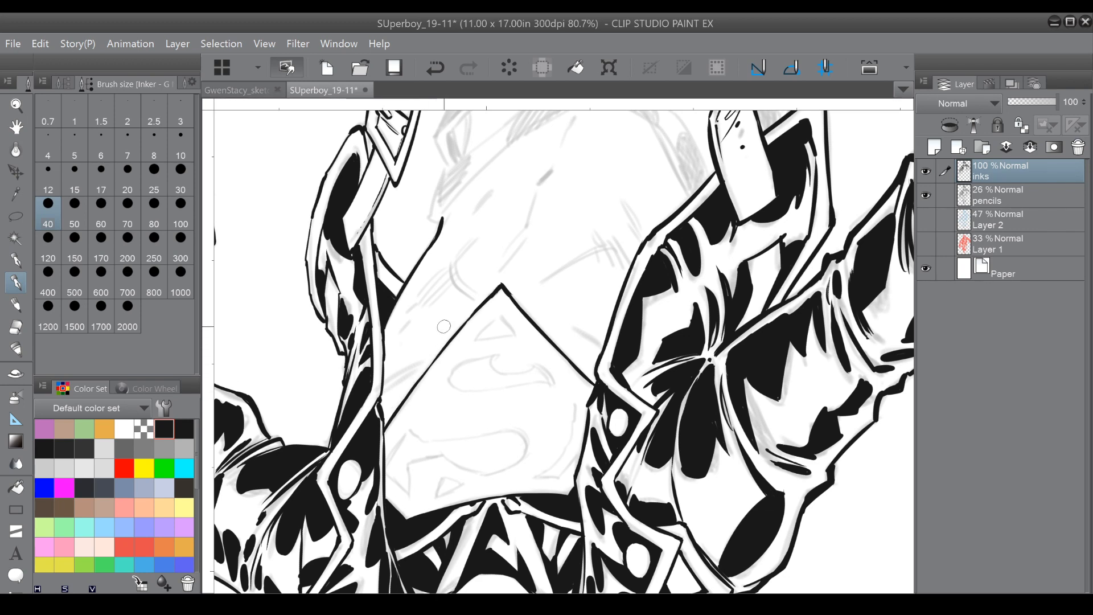
Ink the small triangle near the shield's upper edge and the jagged upper end of the S beside it.
drag(607, 122, 632, 584)
drag(353, 374, 362, 347)
mouse_move(405, 262)
mouse_down()
mouse_move(399, 283)
mouse_move(407, 258)
mouse_move(410, 275)
mouse_up()
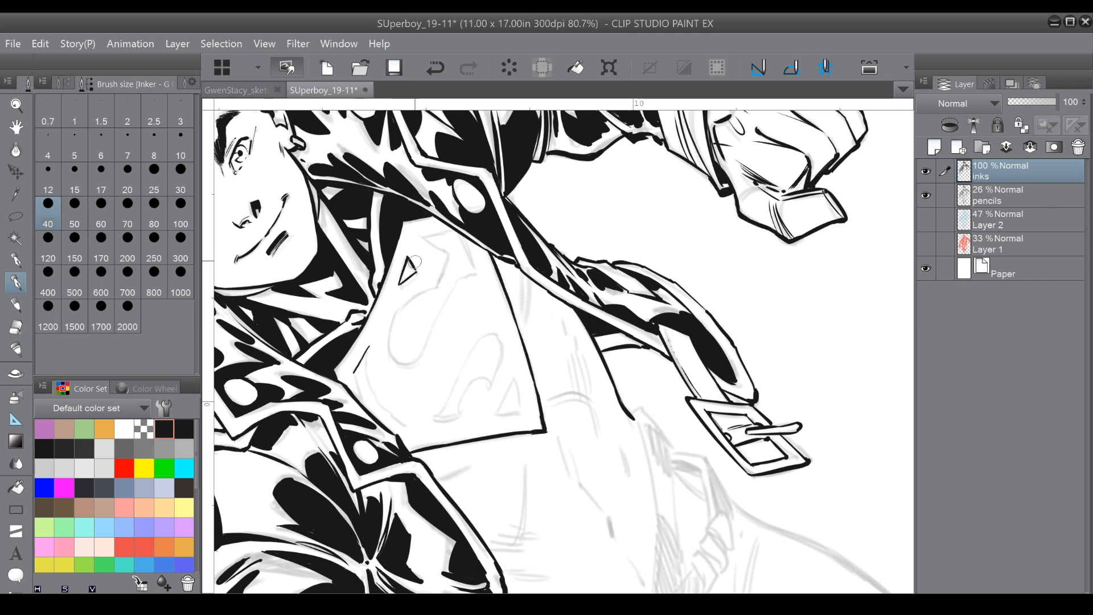
mouse_move(422, 236)
mouse_down()
mouse_move(447, 252)
mouse_move(437, 287)
mouse_up()
mouse_move(422, 242)
mouse_down()
mouse_move(458, 208)
mouse_move(451, 257)
mouse_move(478, 216)
mouse_move(497, 237)
mouse_move(455, 234)
mouse_move(428, 254)
mouse_move(434, 262)
mouse_up()
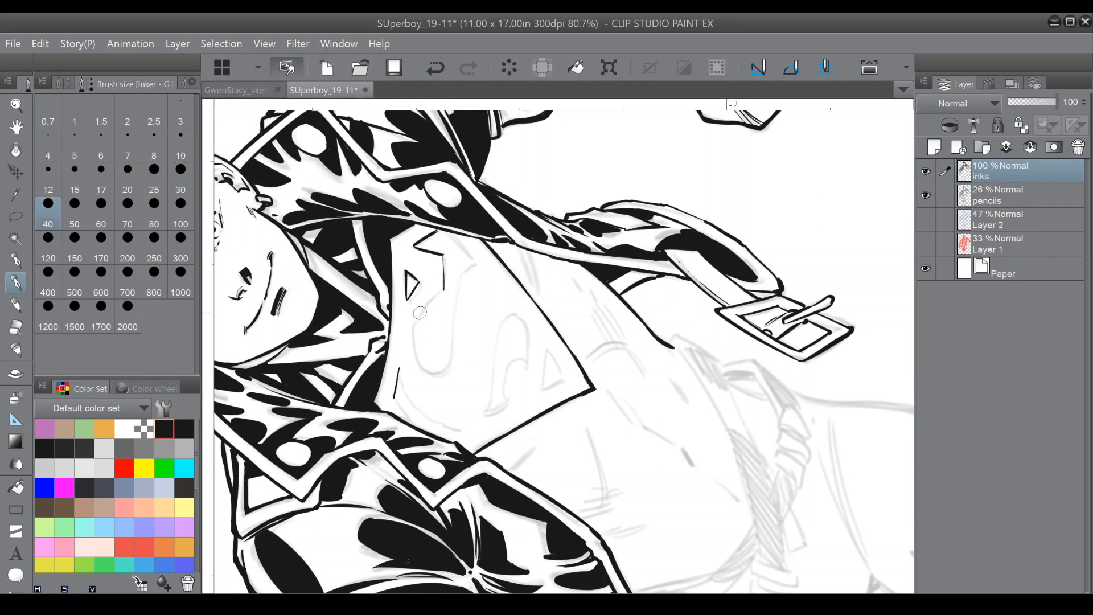
Ink the long rounded curve inside the upper half of the S and connect it to the letter's jagged end.
drag(414, 321, 443, 287)
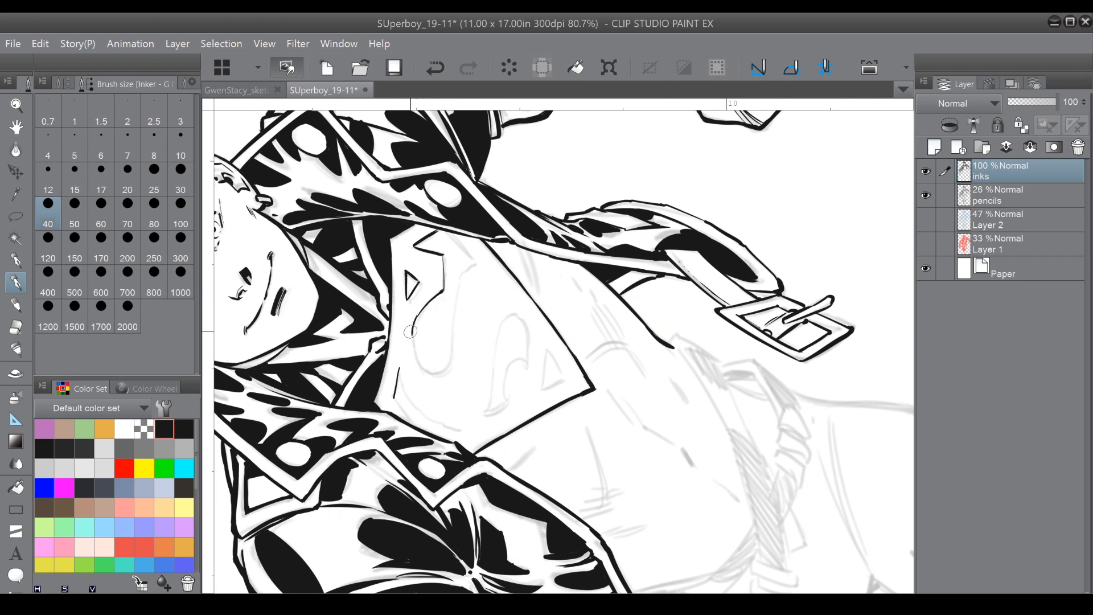
mouse_move(414, 338)
mouse_down()
mouse_move(439, 363)
mouse_move(432, 372)
mouse_move(450, 342)
mouse_move(446, 363)
mouse_move(464, 267)
mouse_up()
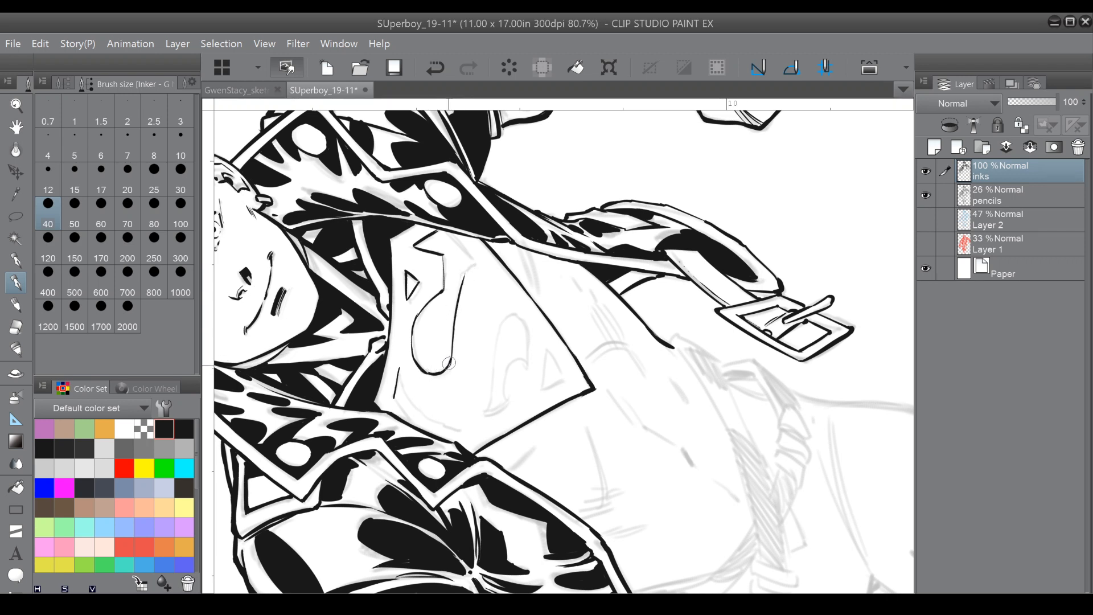
drag(462, 280, 475, 264)
drag(448, 230, 479, 264)
mouse_move(394, 393)
mouse_down()
mouse_move(308, 317)
mouse_move(346, 295)
mouse_move(336, 266)
mouse_up()
mouse_move(400, 295)
mouse_down()
mouse_move(424, 329)
mouse_move(416, 333)
mouse_move(416, 314)
mouse_move(425, 329)
mouse_move(459, 336)
mouse_up()
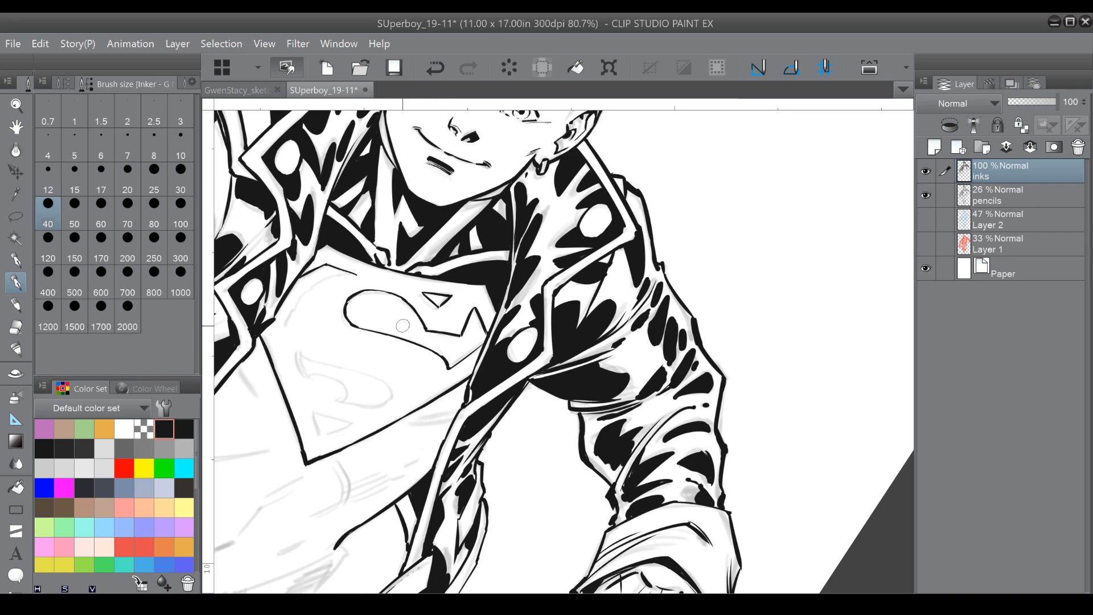
Ink the outer side contour of the S from the shield's upper corner along its side edge.
mouse_move(383, 147)
mouse_down()
mouse_move(429, 123)
mouse_move(284, 199)
mouse_up()
mouse_move(370, 303)
mouse_down()
mouse_move(349, 345)
mouse_move(357, 381)
mouse_up()
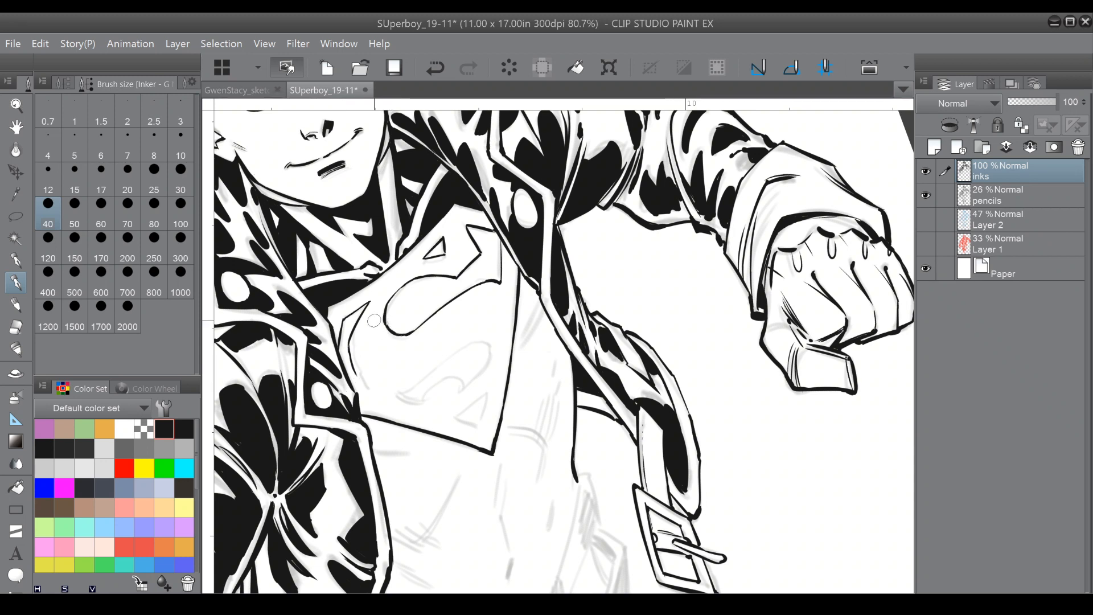
mouse_move(357, 376)
mouse_down()
mouse_move(375, 410)
mouse_move(376, 359)
mouse_up()
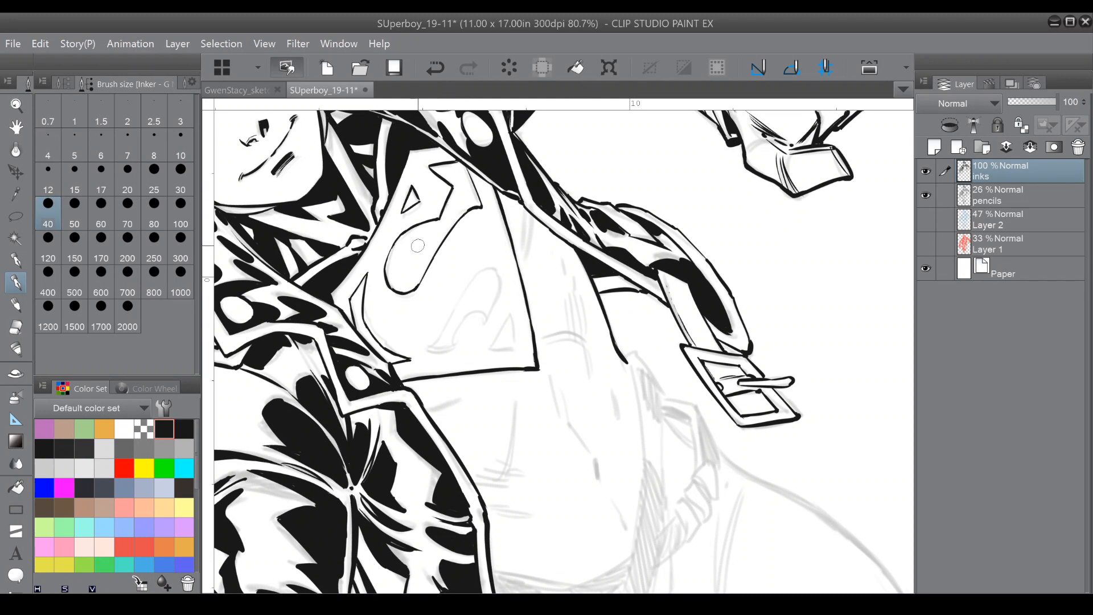
Ink the lower curve and tail of the S, adding small face marks inside the emblem's two rounded shapes.
drag(401, 266, 419, 263)
mouse_move(430, 347)
mouse_down()
mouse_move(487, 263)
mouse_move(500, 285)
mouse_move(445, 350)
mouse_move(495, 287)
mouse_up()
click(480, 284)
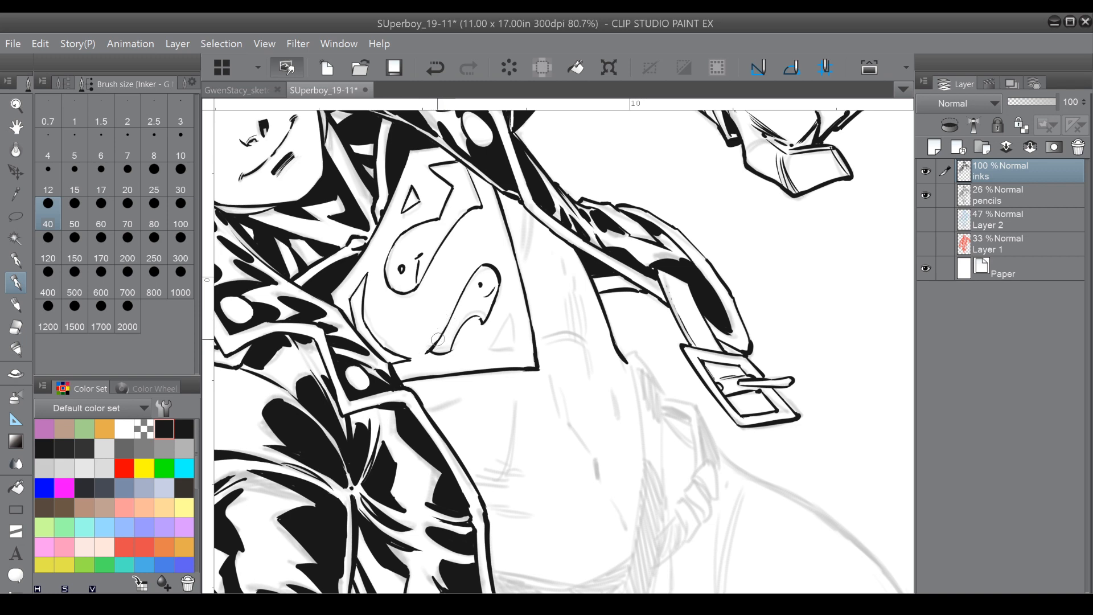
mouse_move(420, 333)
mouse_down()
mouse_move(423, 264)
mouse_move(464, 289)
mouse_move(475, 271)
mouse_move(476, 312)
mouse_up()
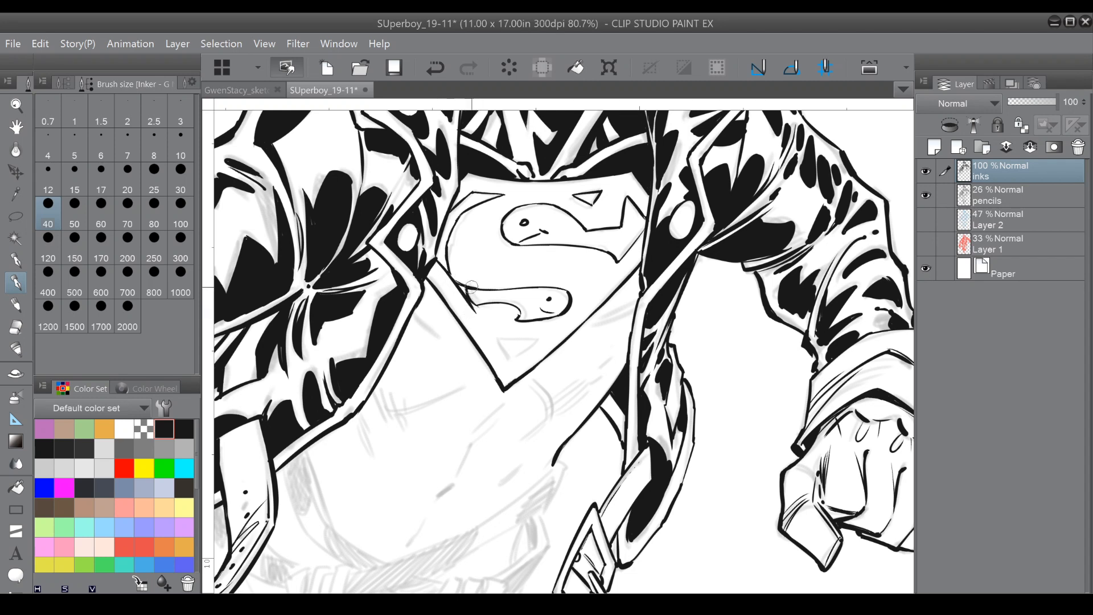
mouse_move(474, 301)
mouse_down()
mouse_move(503, 319)
mouse_move(522, 281)
mouse_move(503, 322)
mouse_up()
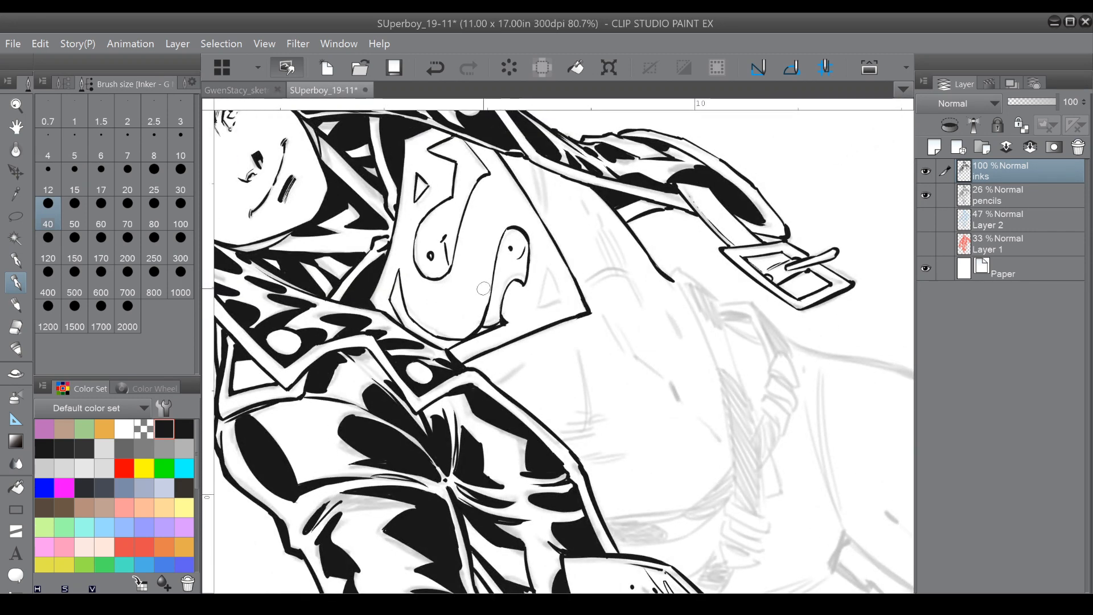
Erase the face marks inside the emblem with the transparent colour and clean up the lower contour of the S.
click(144, 429)
mouse_move(430, 252)
mouse_down()
mouse_move(445, 264)
mouse_move(457, 227)
mouse_move(512, 252)
mouse_up()
mouse_move(489, 315)
mouse_down()
mouse_move(480, 325)
mouse_move(492, 322)
mouse_up()
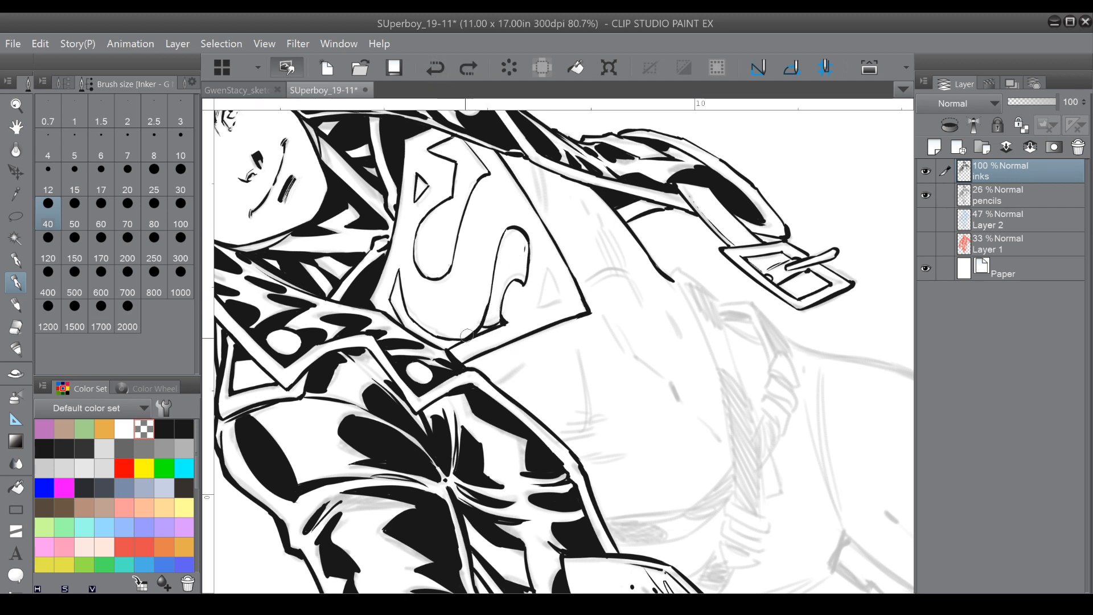
drag(467, 338, 474, 329)
mouse_move(442, 318)
mouse_down()
mouse_move(416, 219)
mouse_move(433, 330)
mouse_move(455, 280)
mouse_move(443, 324)
mouse_up()
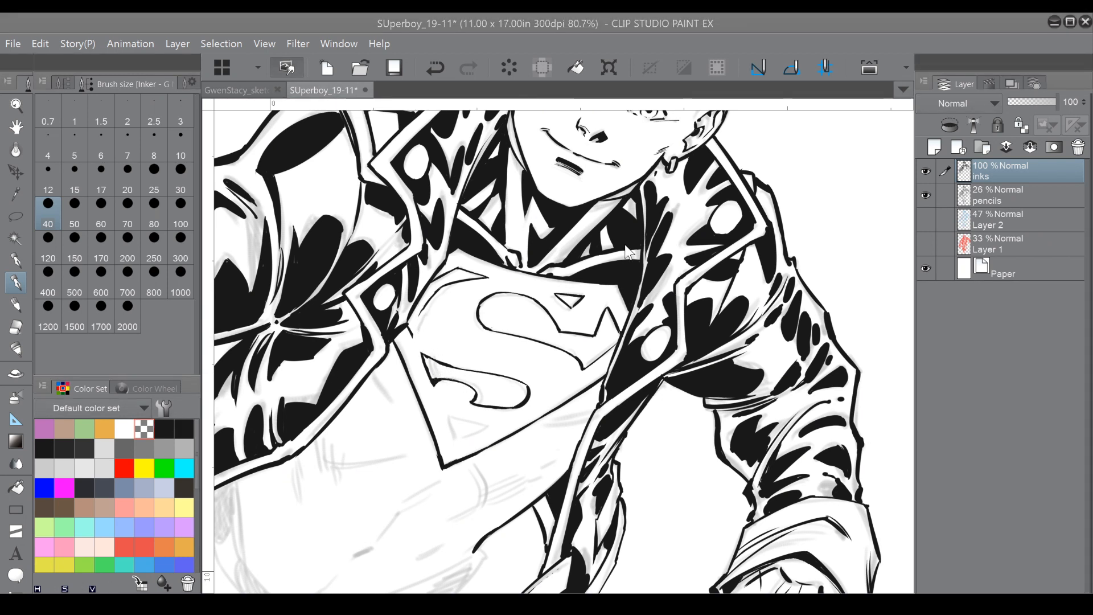
Redraw the pointed tail end of the S in black and outline the small triangle in the shield's lower tip.
click(162, 433)
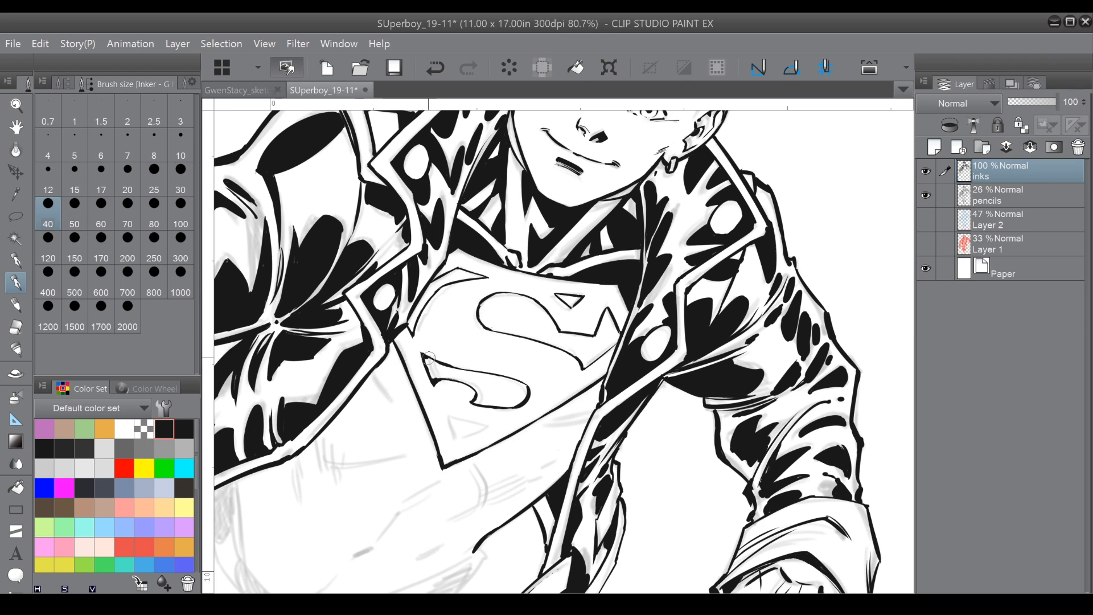
drag(424, 355, 450, 366)
mouse_move(447, 419)
mouse_down()
mouse_move(489, 428)
mouse_move(501, 410)
mouse_move(557, 386)
mouse_move(531, 318)
mouse_move(511, 303)
mouse_up()
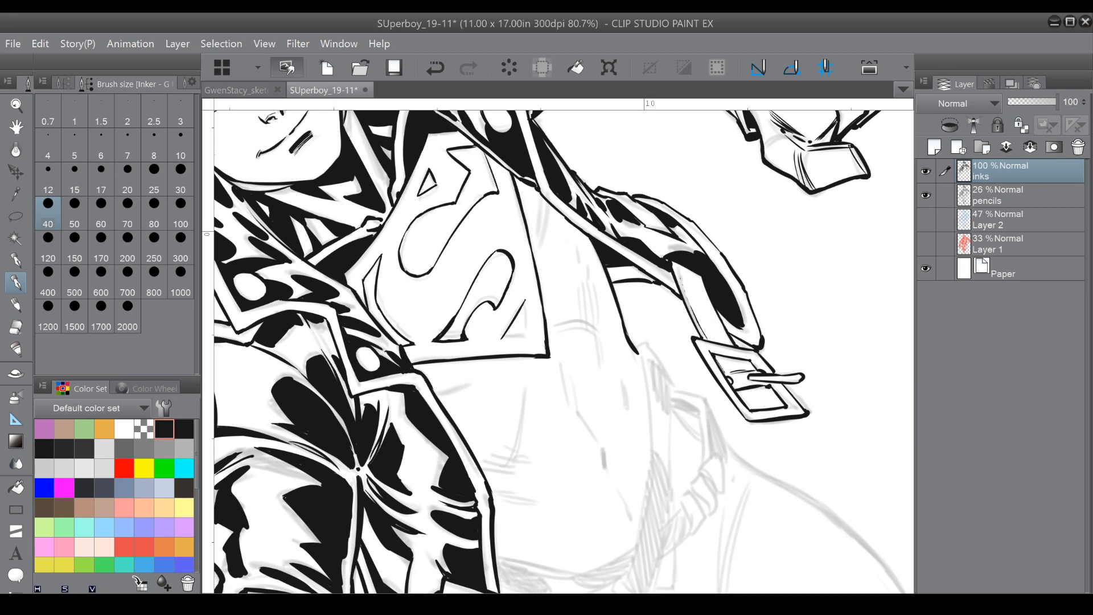
mouse_move(526, 297)
mouse_down()
mouse_move(533, 334)
mouse_move(565, 293)
mouse_up()
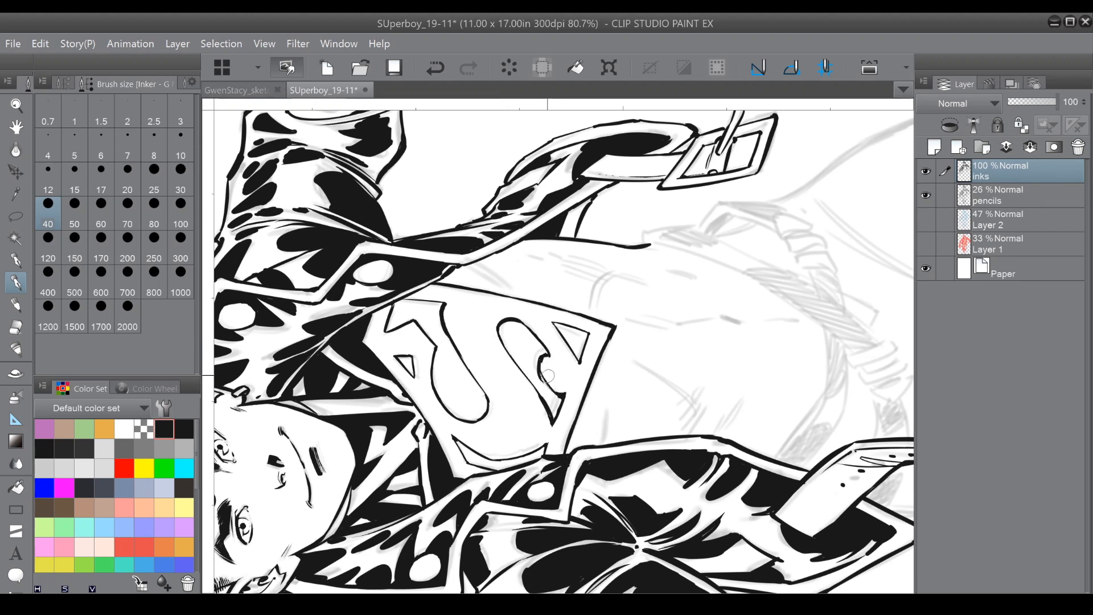
Trim the ink around the tail of the S with the transparent colour and return to black.
key(c)
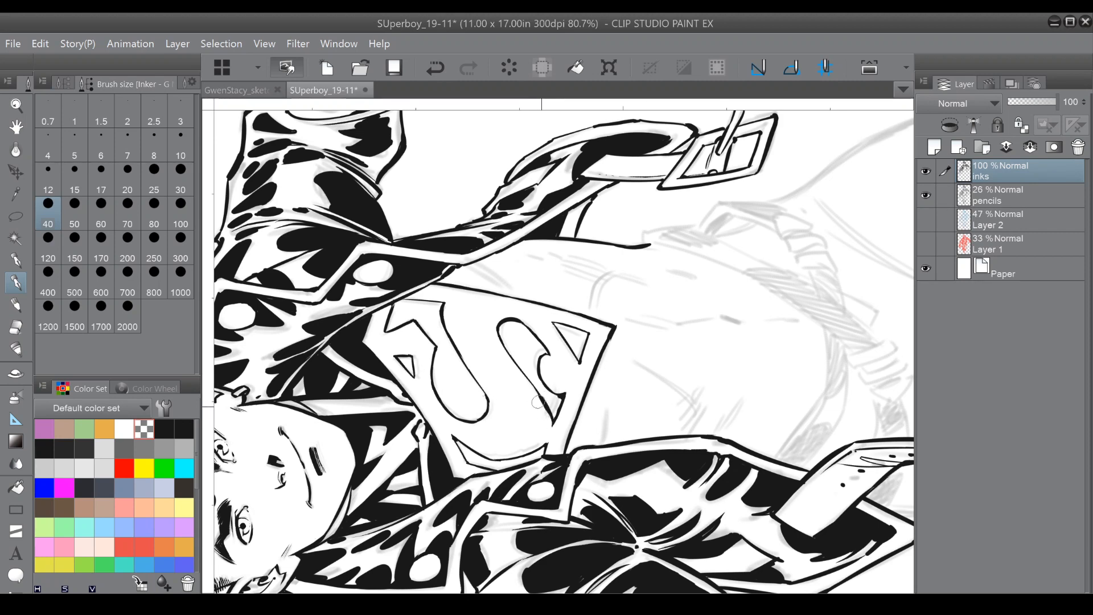
drag(546, 414, 434, 340)
key(c)
Ink hatching on the torso beside both jacket edges and a curved rib line below the shield's tip.
mouse_move(559, 228)
mouse_down()
mouse_move(553, 272)
mouse_move(598, 261)
mouse_move(613, 275)
mouse_up()
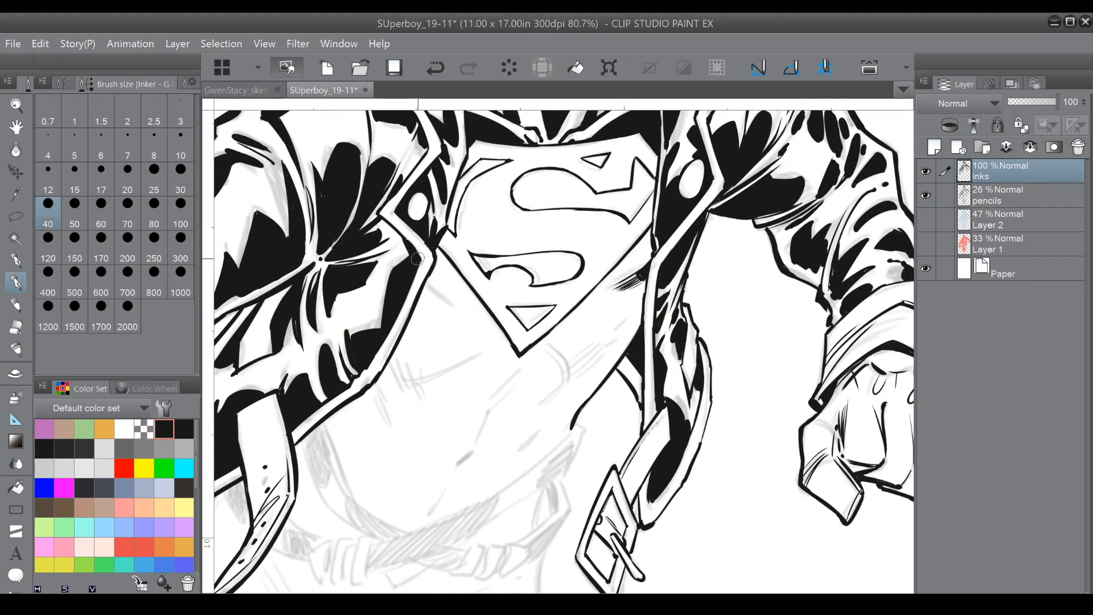
drag(426, 281, 453, 302)
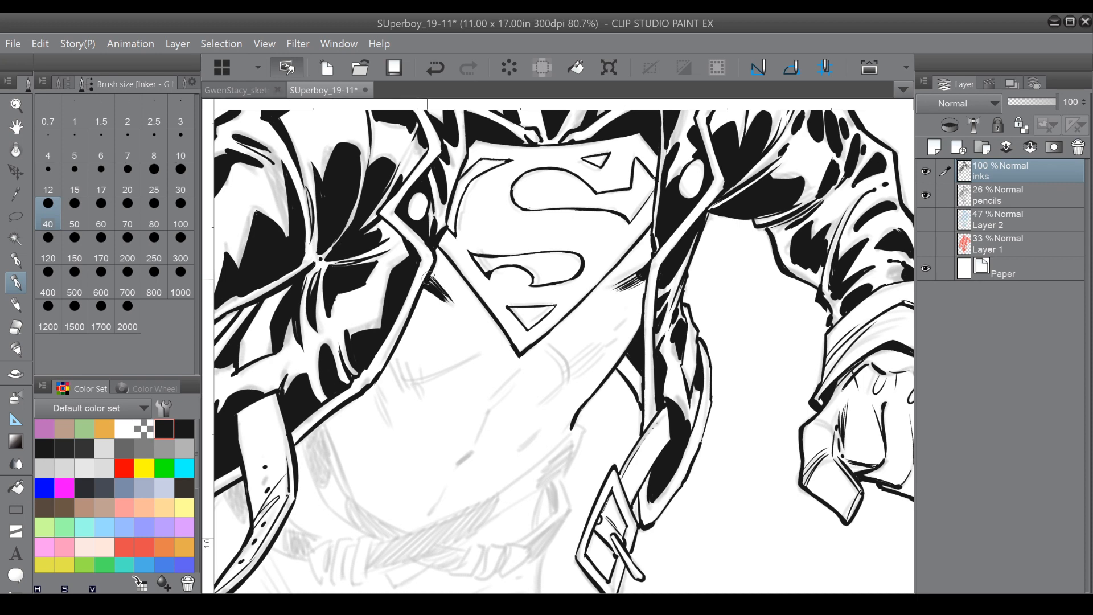
drag(551, 345, 569, 389)
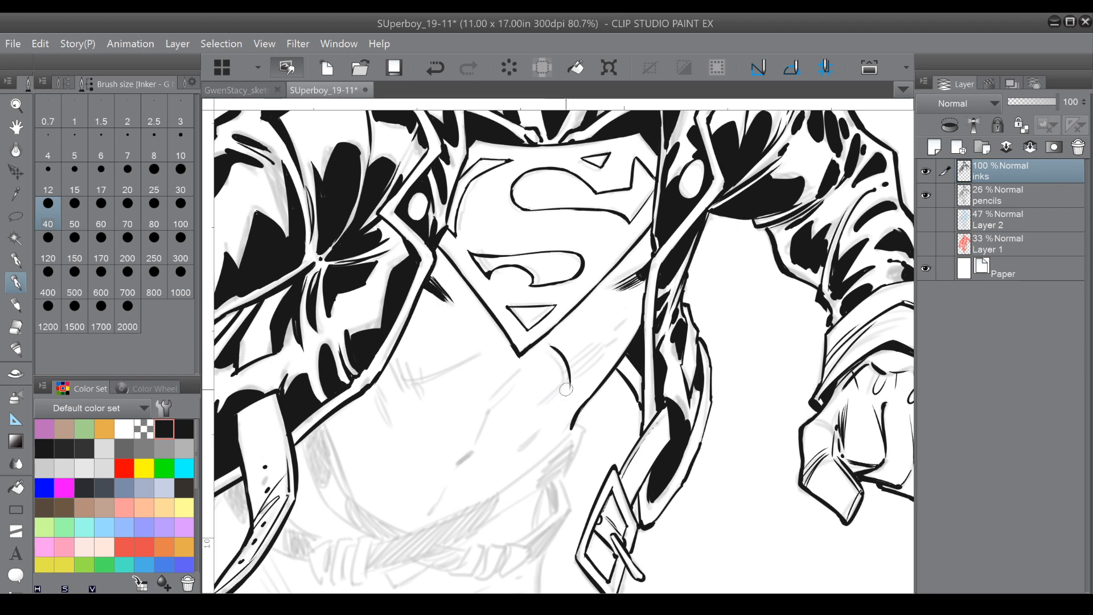
Ink the hatched rib creases on both sides of the torso, plus the abdomen's centre line and navel.
drag(503, 372, 524, 326)
key(ctrl+minus)
drag(503, 373, 495, 344)
mouse_move(516, 301)
mouse_down()
mouse_move(484, 343)
mouse_move(496, 330)
mouse_up()
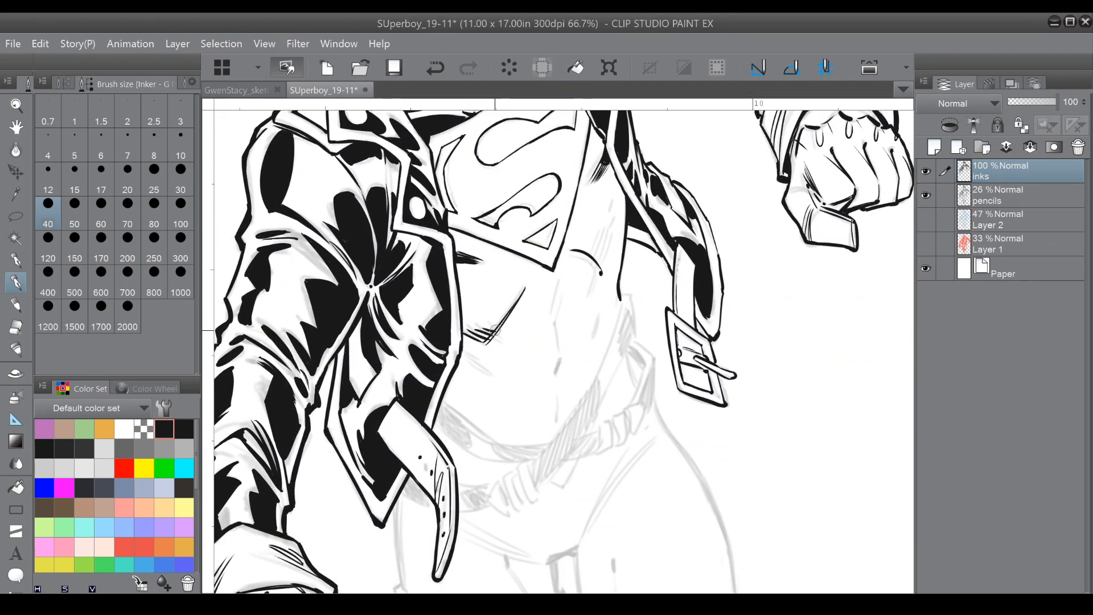
mouse_move(602, 253)
mouse_down()
mouse_move(601, 272)
mouse_move(559, 311)
mouse_move(558, 371)
mouse_up()
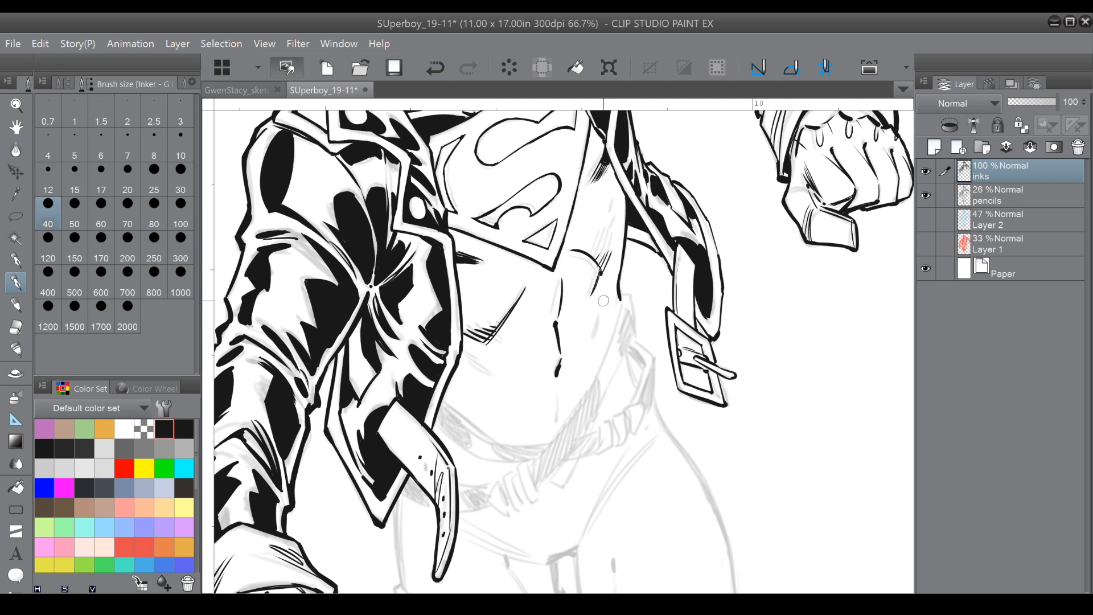
Ink the curved lower edge of the torso above the belt and the waist contour joining it at the side.
key(asciicircum)
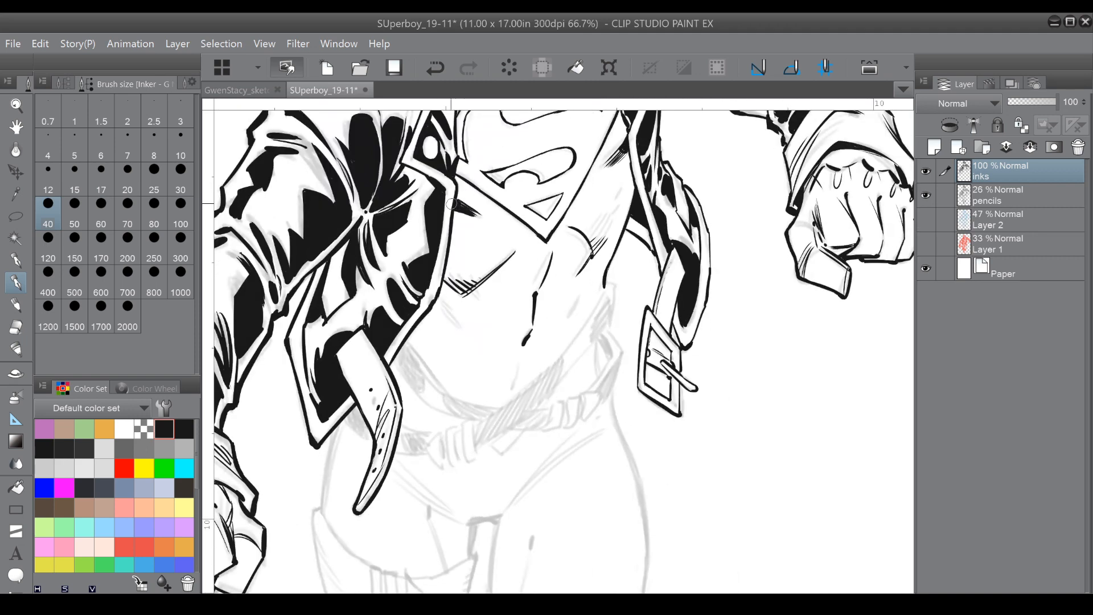
mouse_move(408, 340)
mouse_down()
mouse_move(441, 400)
mouse_move(447, 379)
mouse_move(448, 393)
mouse_move(494, 406)
mouse_up()
mouse_move(398, 365)
mouse_down()
mouse_move(428, 405)
mouse_move(477, 423)
mouse_move(436, 328)
mouse_move(450, 291)
mouse_up()
mouse_move(476, 302)
mouse_down()
mouse_move(422, 349)
mouse_move(474, 398)
mouse_move(422, 378)
mouse_move(426, 351)
mouse_move(524, 427)
mouse_up()
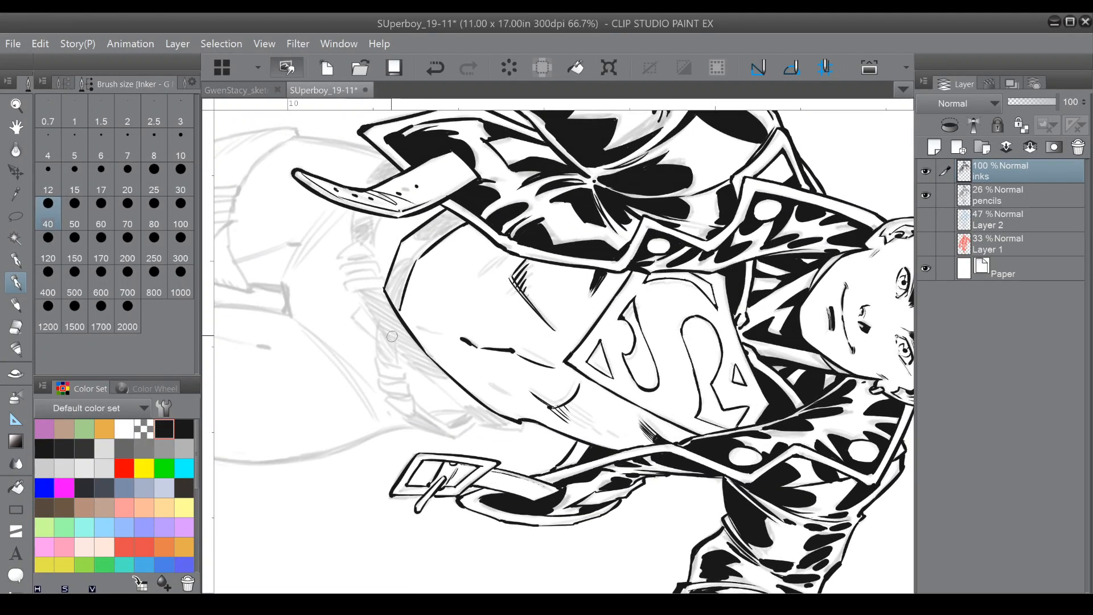
Ink the waistband's outer edge and side end, and outline the shaded areas on its side section.
mouse_move(363, 296)
mouse_down()
mouse_move(413, 369)
mouse_move(478, 422)
mouse_move(565, 425)
mouse_move(540, 373)
mouse_move(491, 382)
mouse_up()
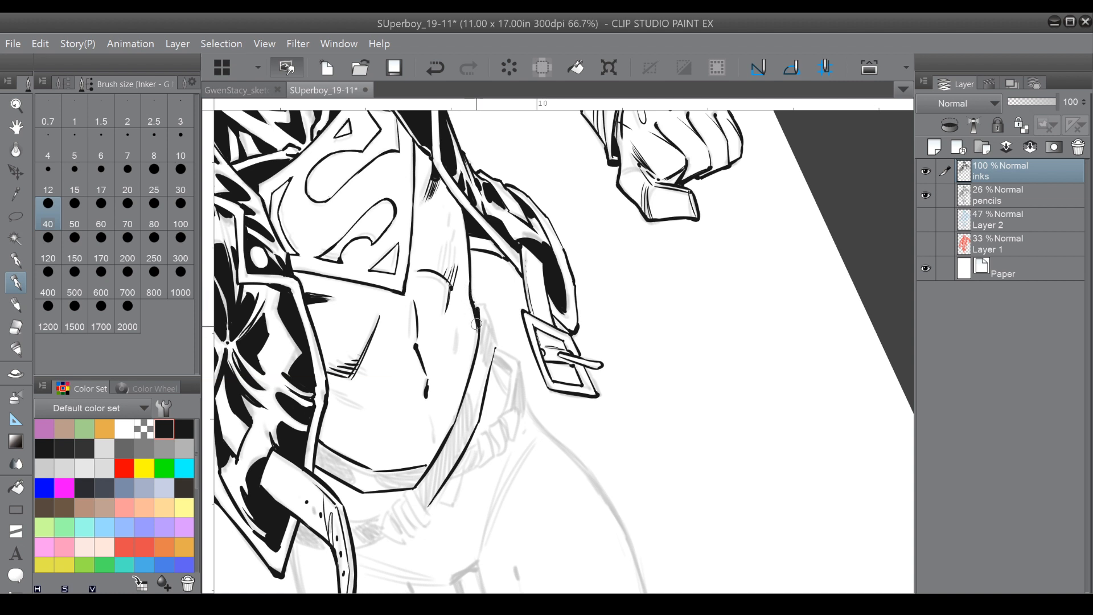
drag(480, 301, 494, 344)
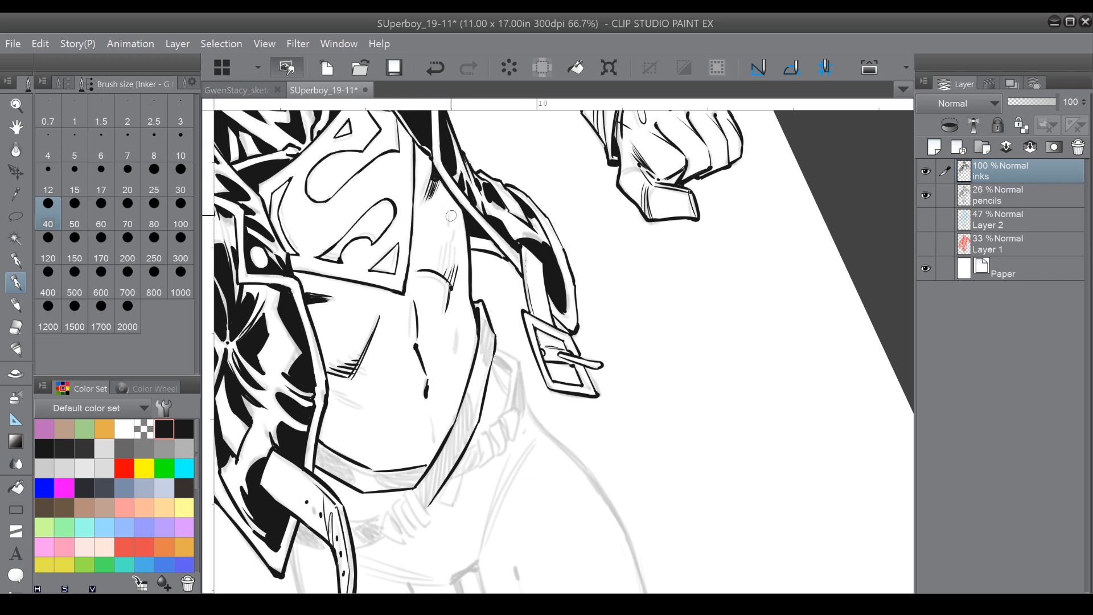
drag(482, 311, 485, 347)
mouse_move(471, 359)
mouse_down()
mouse_move(527, 226)
mouse_move(504, 237)
mouse_up()
mouse_move(476, 373)
mouse_down()
mouse_move(507, 281)
mouse_move(515, 295)
mouse_up()
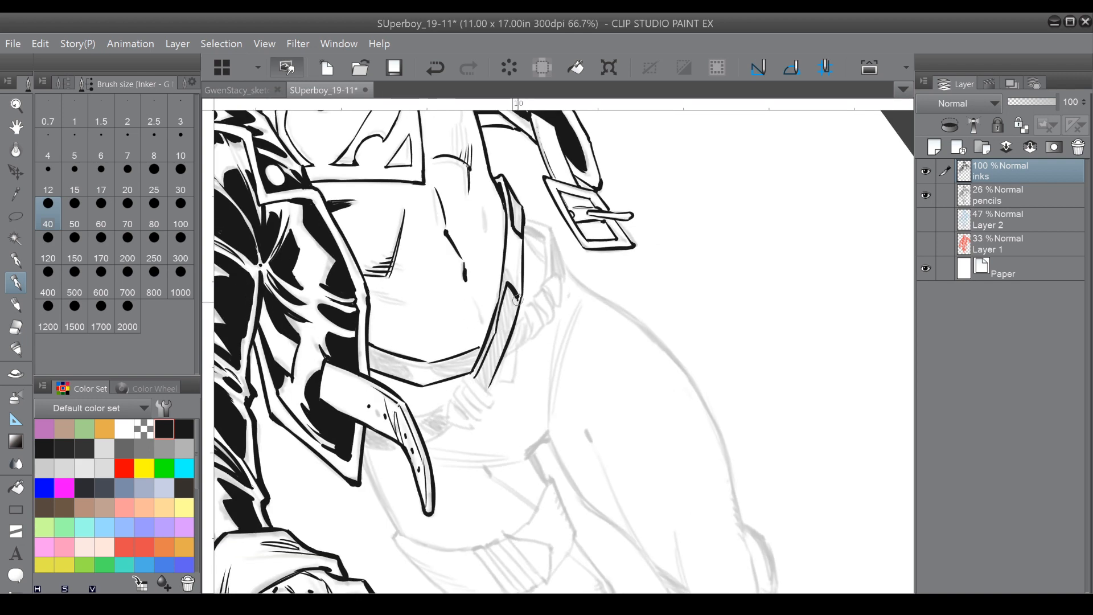
Ink the belt's front clasp with black bands and a pointed end, and return to the black colour.
mouse_move(471, 374)
mouse_down()
mouse_move(492, 397)
mouse_move(462, 378)
mouse_move(491, 409)
mouse_move(464, 374)
mouse_move(480, 408)
mouse_move(455, 393)
mouse_move(468, 392)
mouse_up()
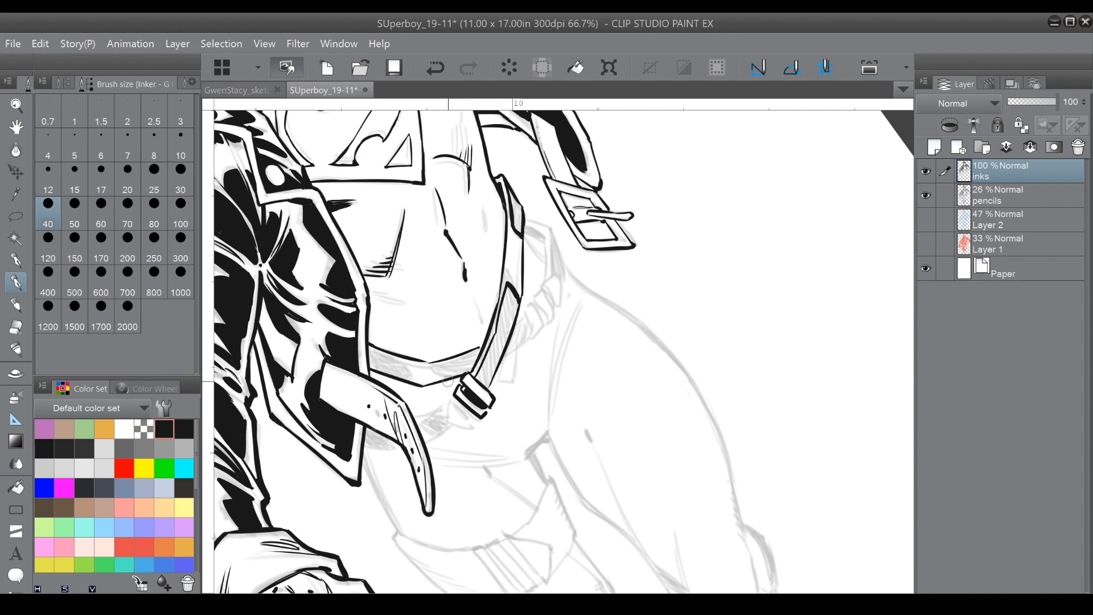
drag(456, 383, 480, 313)
drag(612, 364, 595, 282)
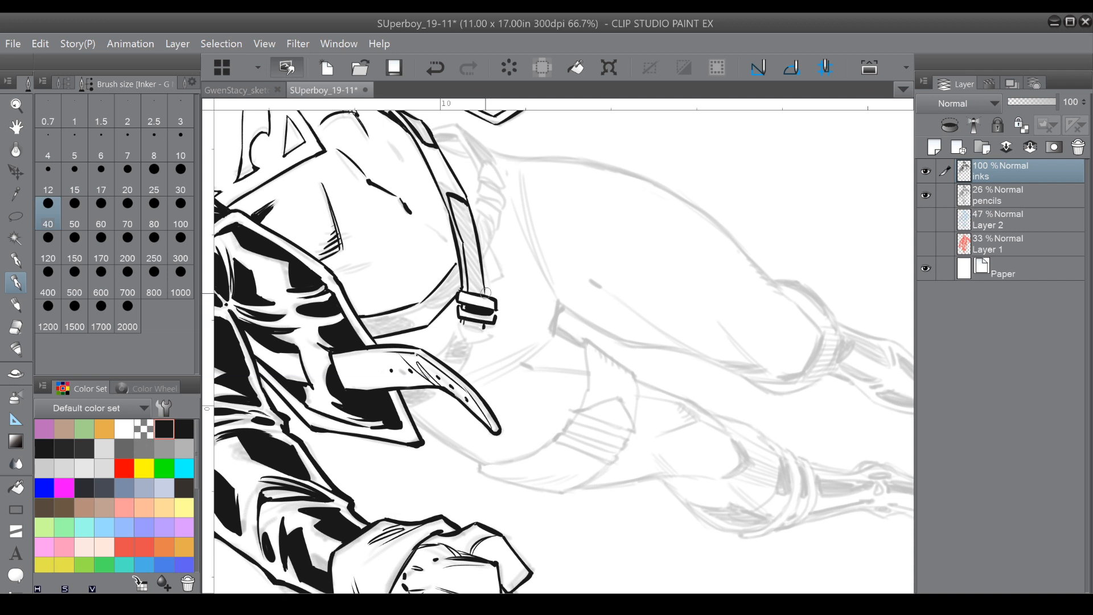
mouse_move(468, 329)
mouse_down()
mouse_move(493, 334)
mouse_move(470, 342)
mouse_move(493, 336)
mouse_move(484, 333)
mouse_up()
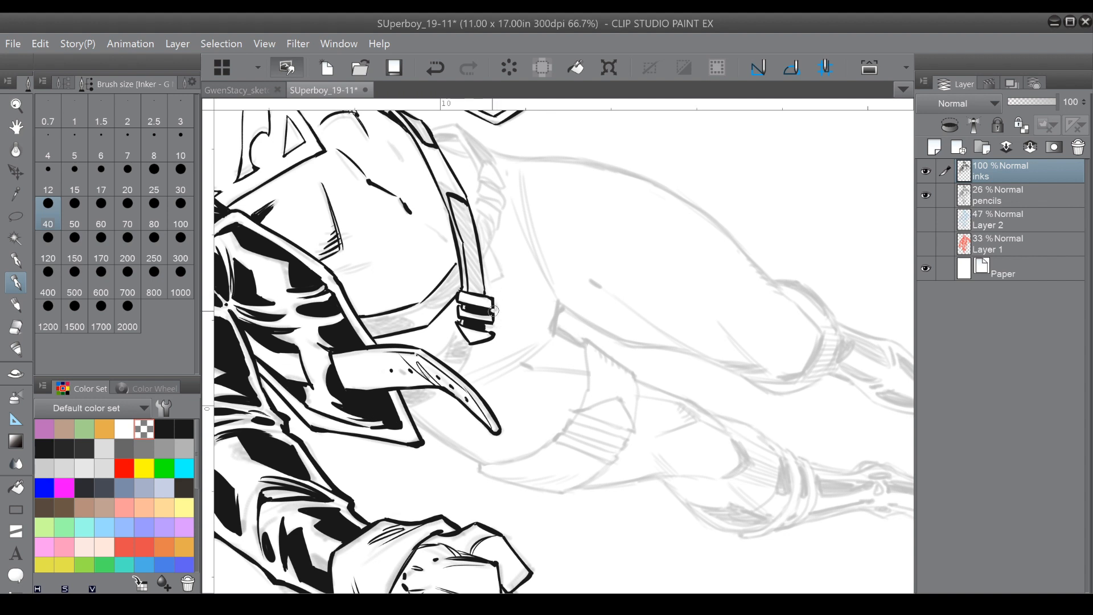
click(166, 428)
Ink the lower belt section running from the front clasp to beneath the hanging jacket strap.
mouse_move(459, 321)
mouse_down()
mouse_move(484, 357)
mouse_move(500, 357)
mouse_move(464, 321)
mouse_move(503, 288)
mouse_move(485, 336)
mouse_move(501, 377)
mouse_up()
key(ctrl+plus)
mouse_move(488, 334)
mouse_down()
mouse_move(507, 367)
mouse_move(519, 355)
mouse_move(513, 316)
mouse_move(524, 338)
mouse_move(507, 291)
mouse_move(431, 297)
mouse_move(436, 310)
mouse_move(526, 342)
mouse_move(530, 356)
mouse_move(522, 331)
mouse_move(535, 361)
mouse_up()
drag(540, 401, 536, 455)
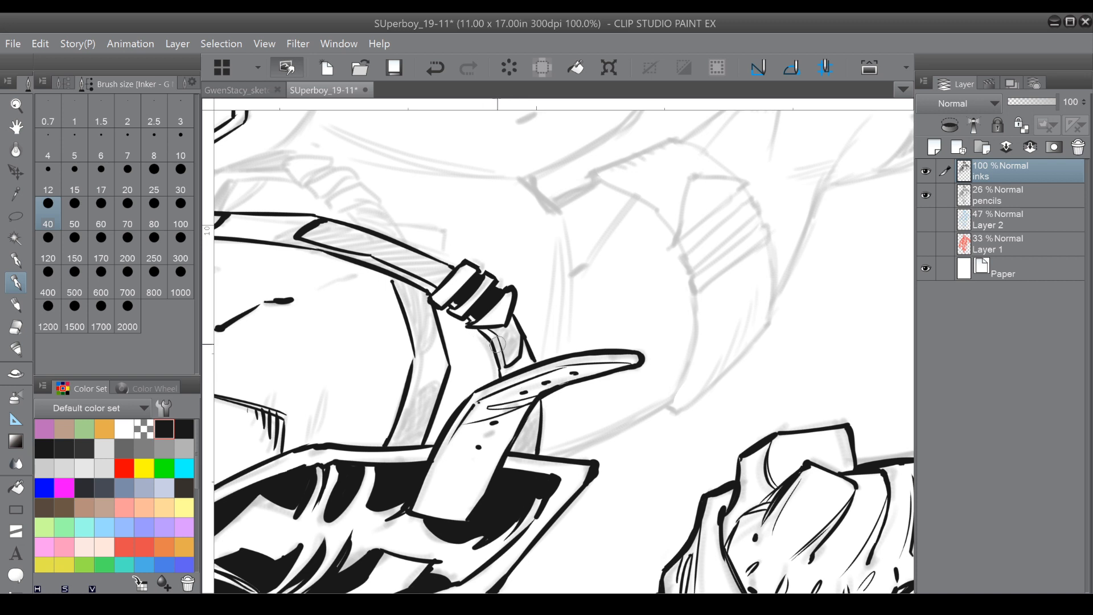
Outline the shaded shapes inside the waistband on both sides of its front corner.
drag(389, 278, 397, 296)
drag(396, 281, 423, 338)
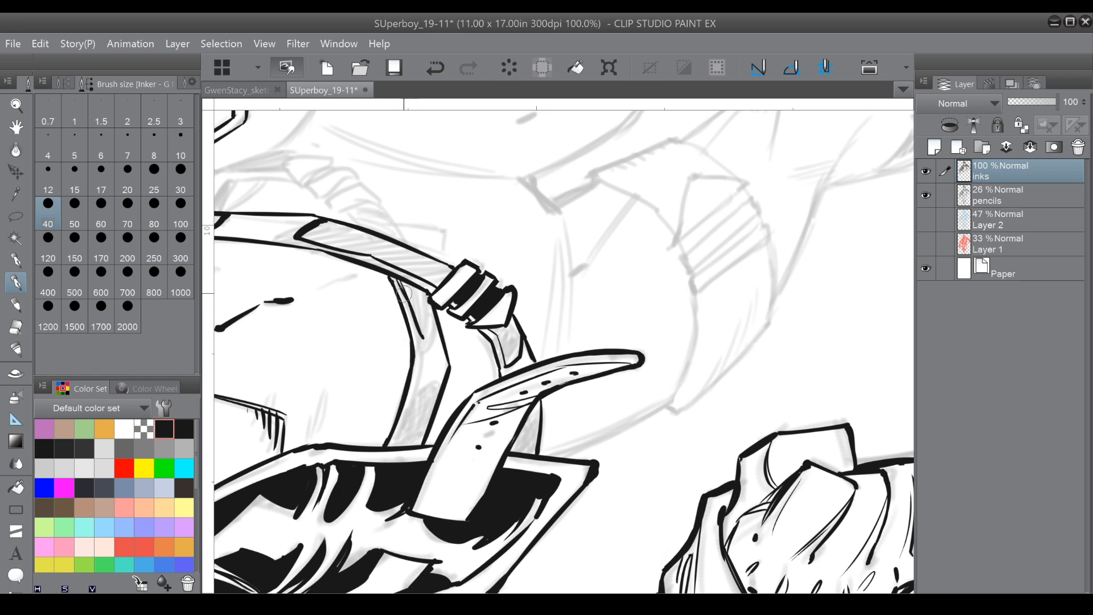
mouse_move(400, 285)
mouse_down()
mouse_move(419, 334)
mouse_move(439, 341)
mouse_up()
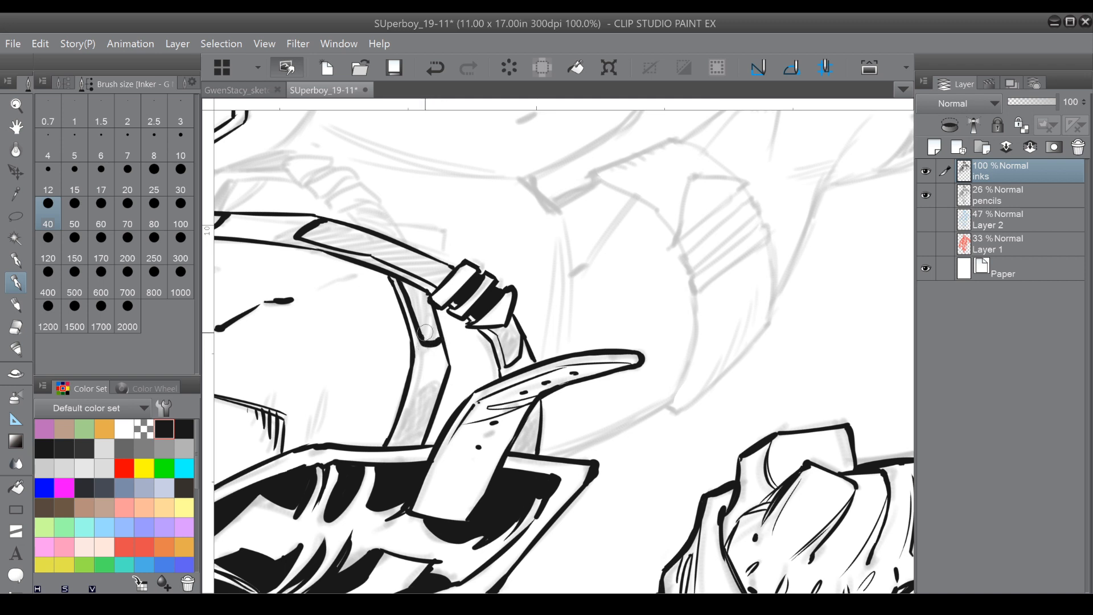
mouse_move(395, 444)
mouse_down()
mouse_move(433, 384)
mouse_move(415, 383)
mouse_move(441, 381)
mouse_up()
mouse_move(396, 442)
mouse_down()
mouse_move(416, 388)
mouse_move(435, 380)
mouse_move(420, 385)
mouse_move(453, 478)
mouse_up()
drag(505, 385, 453, 473)
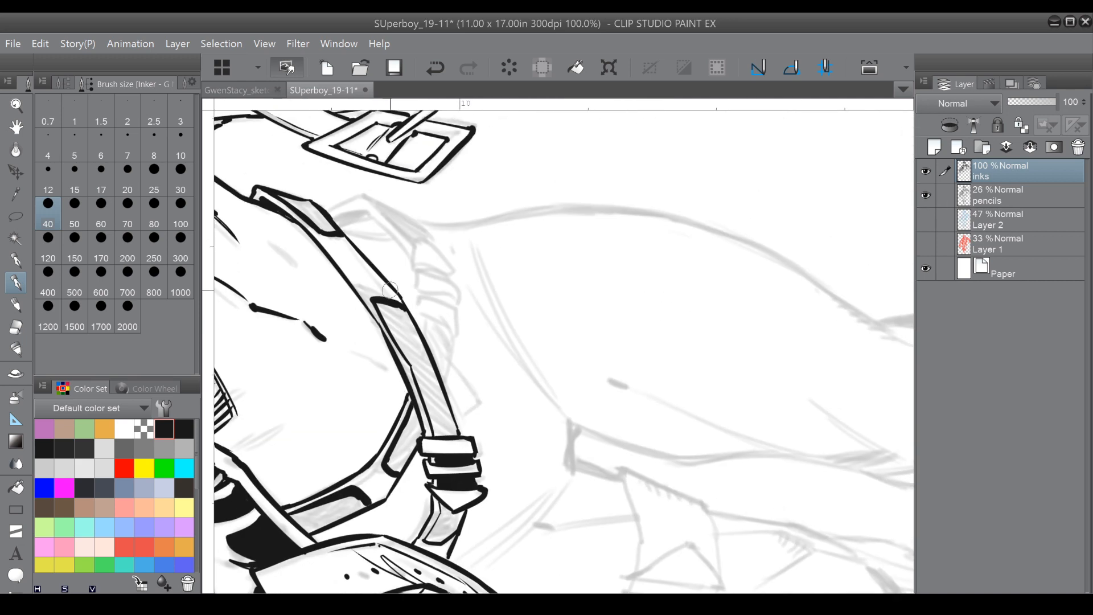
Ink the second banded clasp beyond the belt crossing and the belt section running from it up to the hip.
mouse_move(425, 321)
mouse_down()
mouse_move(451, 332)
mouse_move(437, 248)
mouse_move(450, 230)
mouse_move(461, 263)
mouse_move(451, 229)
mouse_up()
mouse_move(451, 229)
mouse_down()
mouse_move(460, 267)
mouse_move(450, 281)
mouse_move(462, 266)
mouse_up()
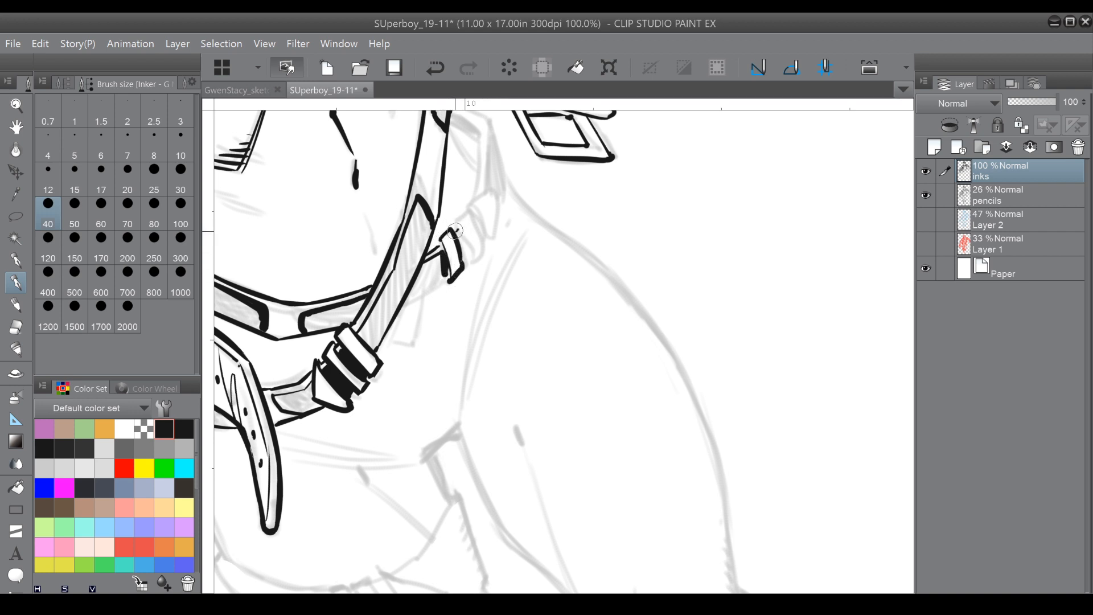
mouse_move(457, 229)
mouse_down()
mouse_move(464, 259)
mouse_move(473, 243)
mouse_up()
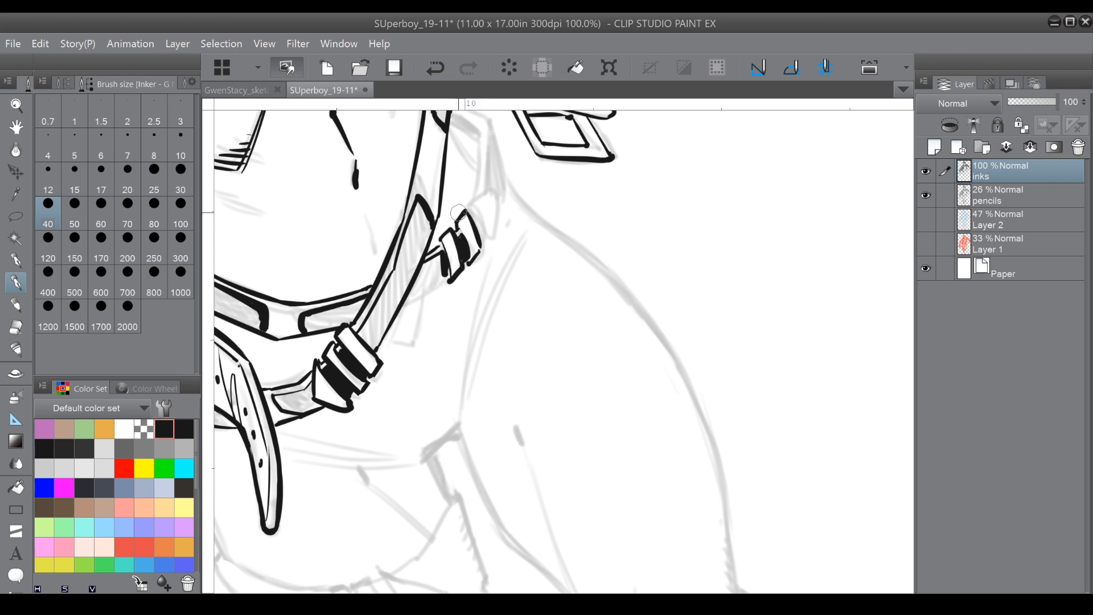
mouse_move(472, 212)
mouse_down()
mouse_move(491, 237)
mouse_move(430, 233)
mouse_move(425, 220)
mouse_up()
mouse_move(423, 268)
mouse_down()
mouse_move(447, 278)
mouse_move(402, 445)
mouse_up()
drag(351, 294, 391, 346)
mouse_move(350, 276)
mouse_down()
mouse_move(412, 332)
mouse_move(372, 256)
mouse_move(377, 322)
mouse_up()
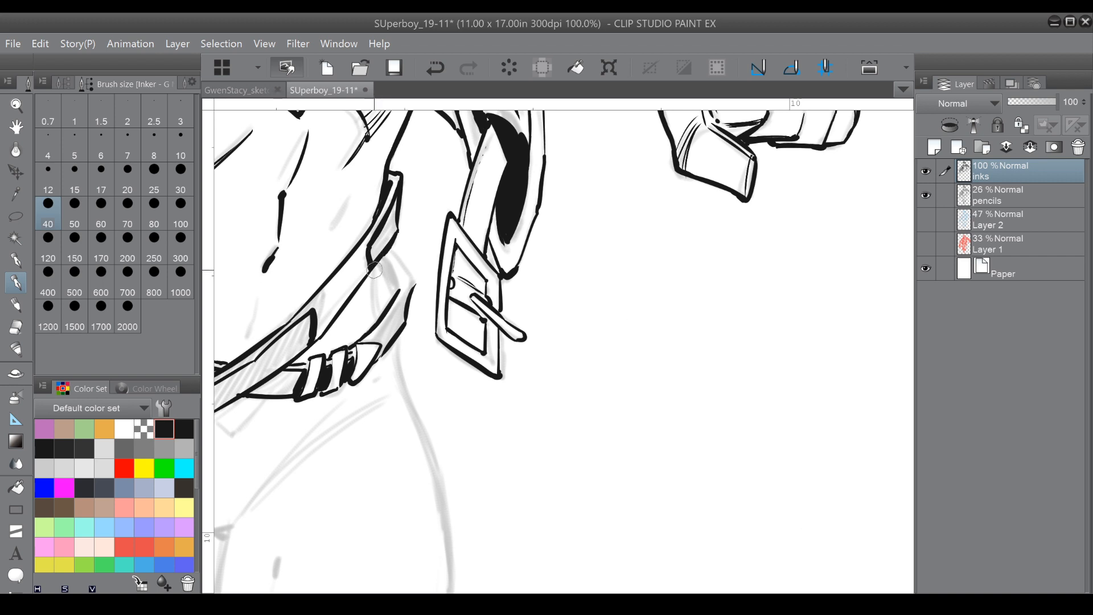
Ink the belt's junction at the hip with solid black and add the shadow and inner edge of the side loop.
mouse_move(370, 240)
mouse_down()
mouse_move(361, 277)
mouse_move(371, 264)
mouse_move(377, 313)
mouse_up()
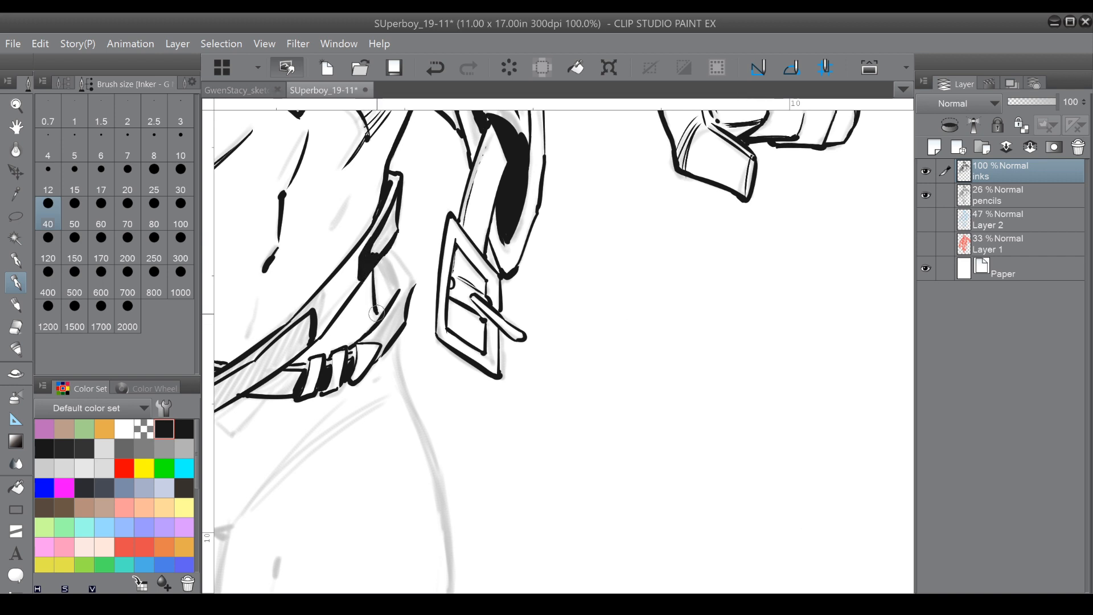
drag(373, 263, 380, 317)
mouse_move(383, 257)
mouse_down()
mouse_move(396, 289)
mouse_move(377, 273)
mouse_move(393, 290)
mouse_move(393, 281)
mouse_move(390, 300)
mouse_move(379, 272)
mouse_move(386, 292)
mouse_move(392, 250)
mouse_move(409, 285)
mouse_move(385, 274)
mouse_up()
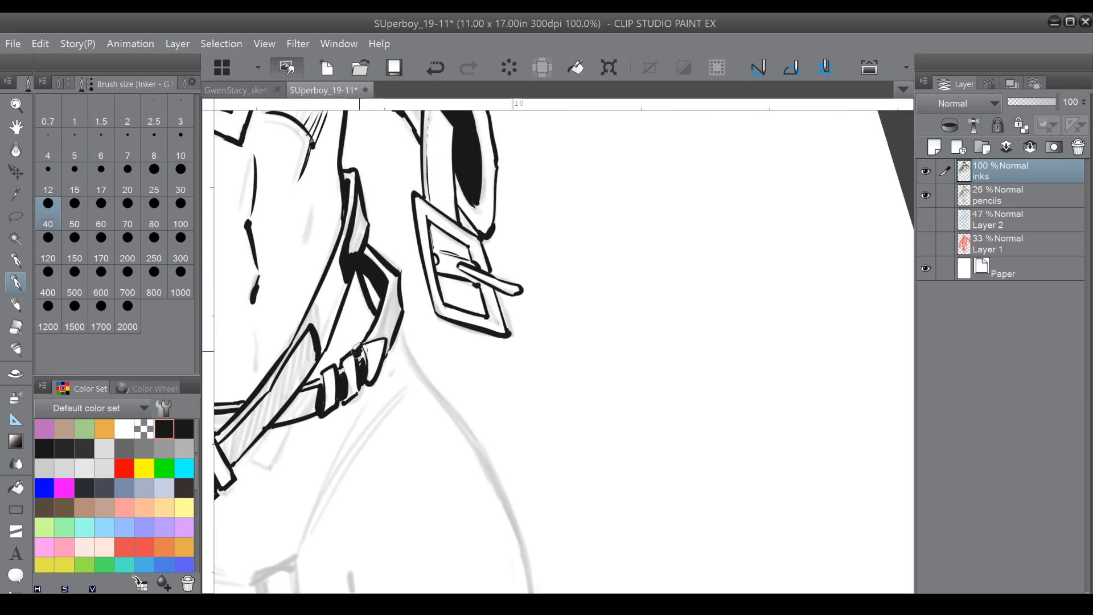
mouse_move(366, 342)
mouse_down()
mouse_move(396, 276)
mouse_move(384, 314)
mouse_up()
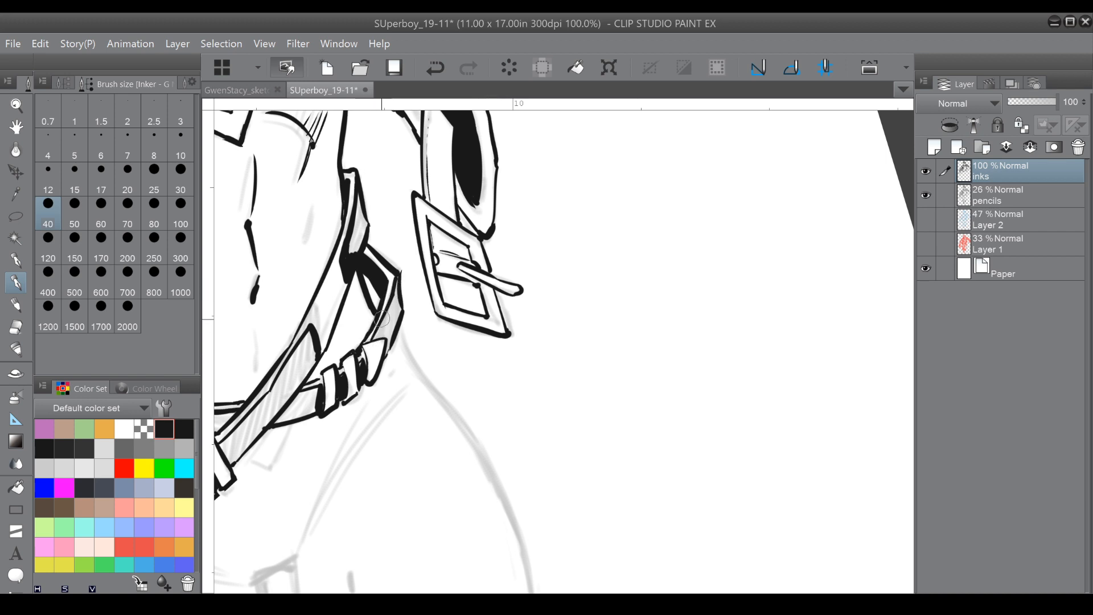
mouse_move(397, 272)
mouse_down()
mouse_move(397, 313)
mouse_move(491, 340)
mouse_move(609, 336)
mouse_up()
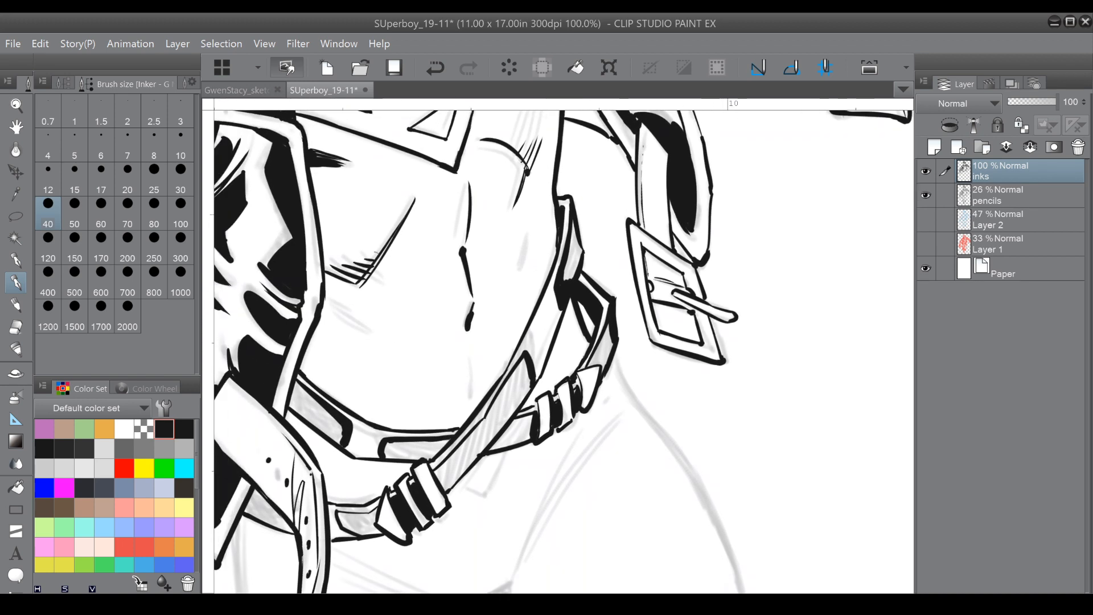
Thicken the rib creases and navel, and ink a short muscle mark on the abdomen near the jacket.
drag(527, 170, 521, 189)
mouse_move(370, 279)
mouse_down()
mouse_move(374, 271)
mouse_move(380, 281)
mouse_move(367, 327)
mouse_up()
drag(473, 306, 472, 318)
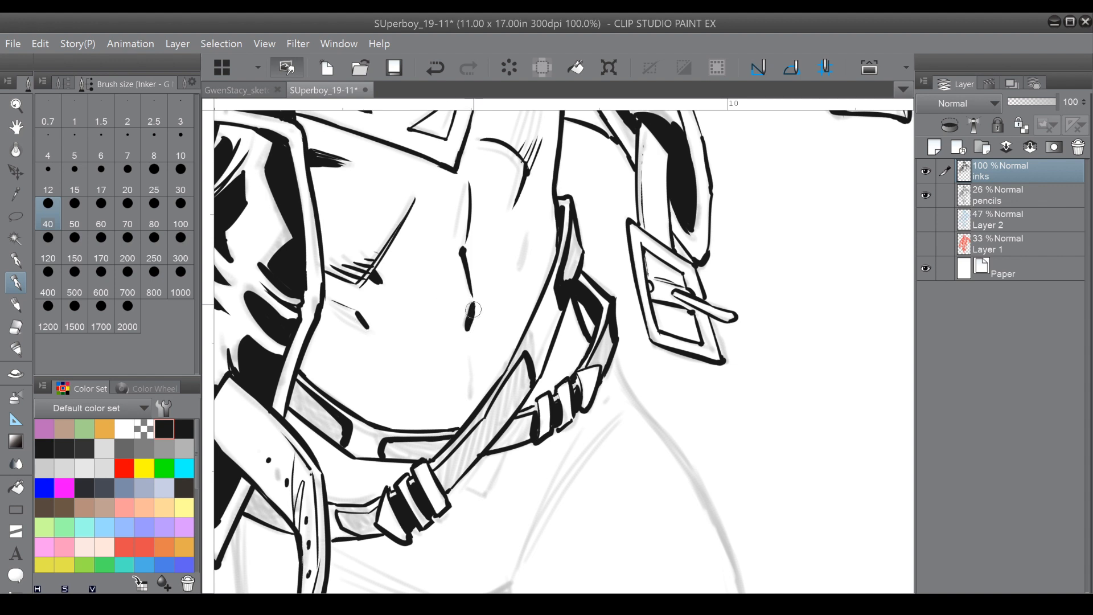
mouse_move(447, 151)
mouse_down()
mouse_move(395, 250)
mouse_move(408, 278)
mouse_up()
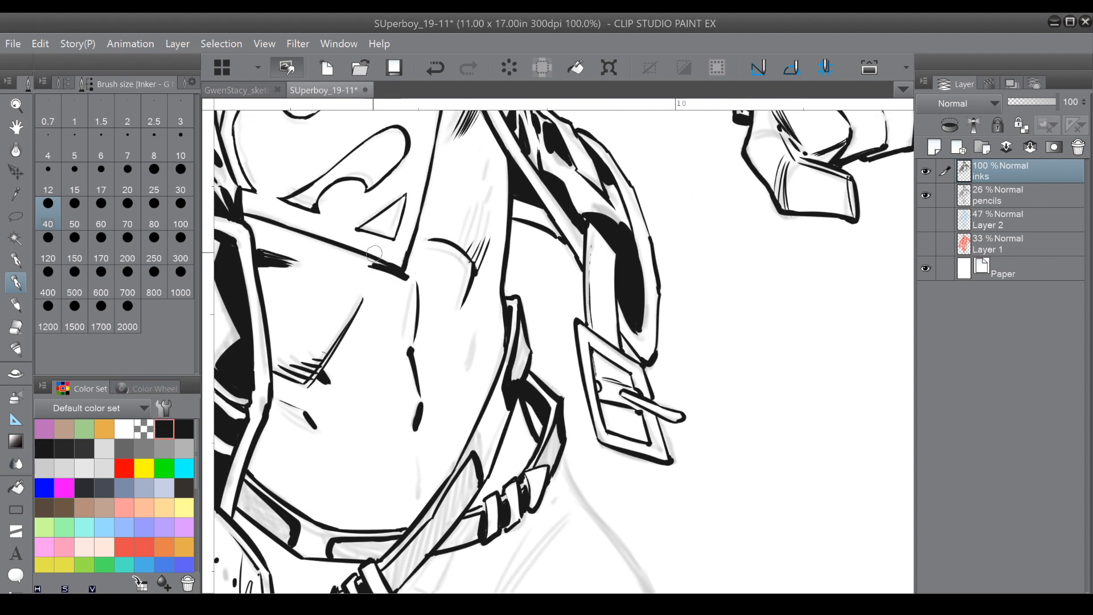
click(434, 68)
click(144, 429)
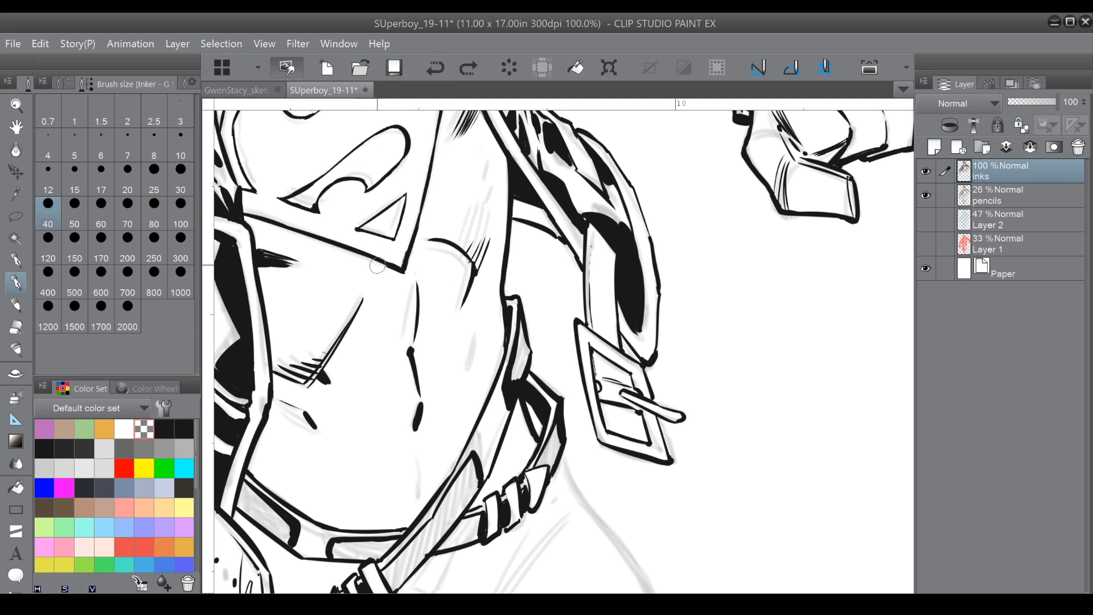
drag(402, 276, 406, 279)
click(161, 426)
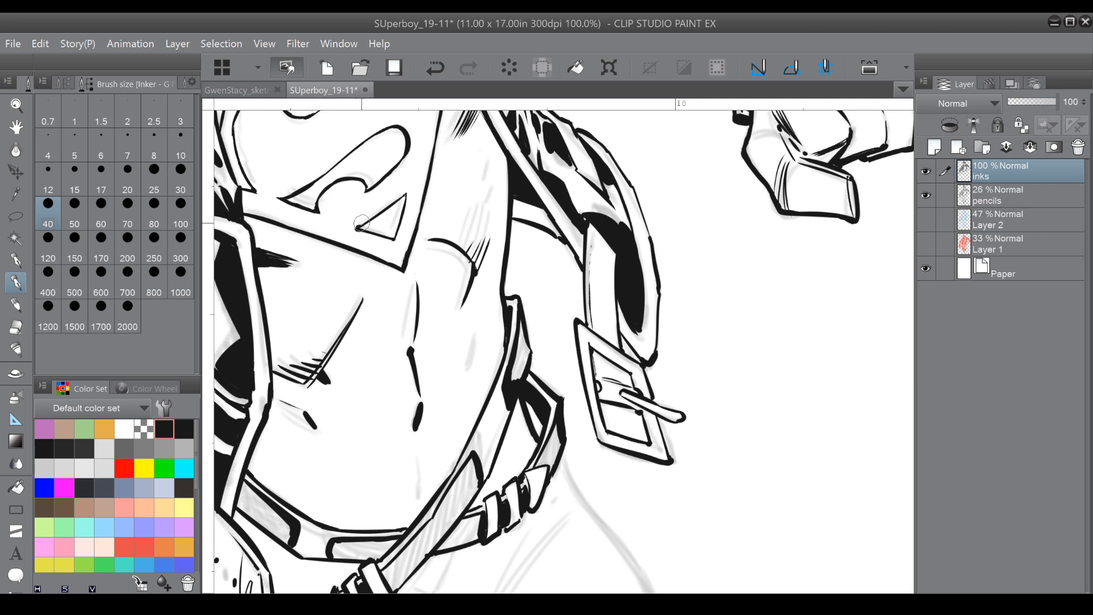
click(435, 68)
Ink short tapered muscle marks on the far side of the abdomen and along the centre line below the navel.
drag(368, 185, 359, 192)
drag(477, 315, 468, 358)
click(479, 309)
drag(421, 439, 420, 486)
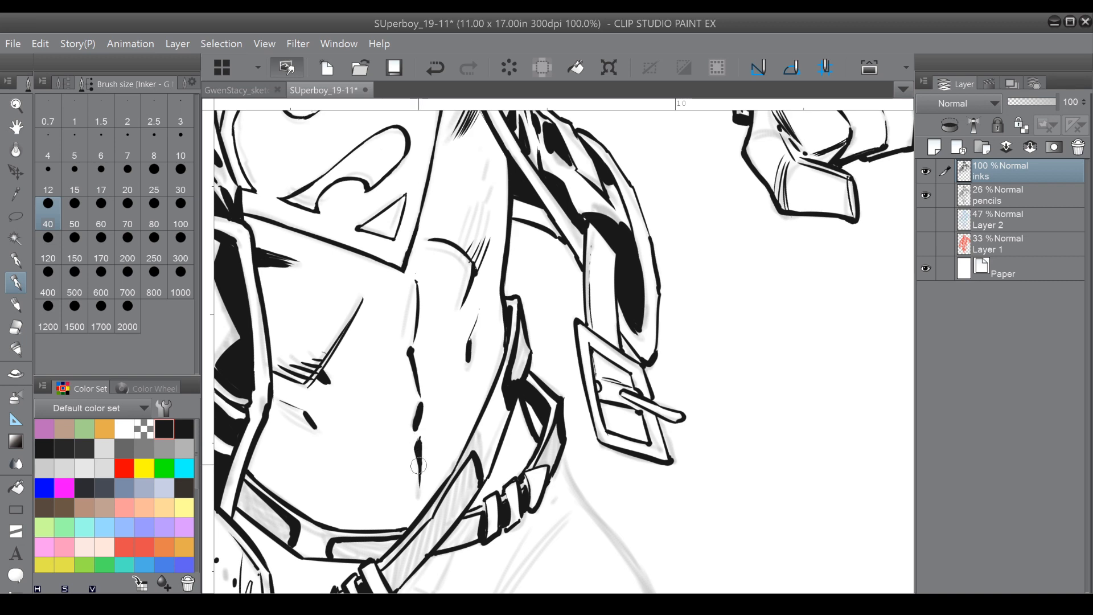
Ink the small angular flap hanging below the point where the two belts cross.
drag(410, 478, 415, 361)
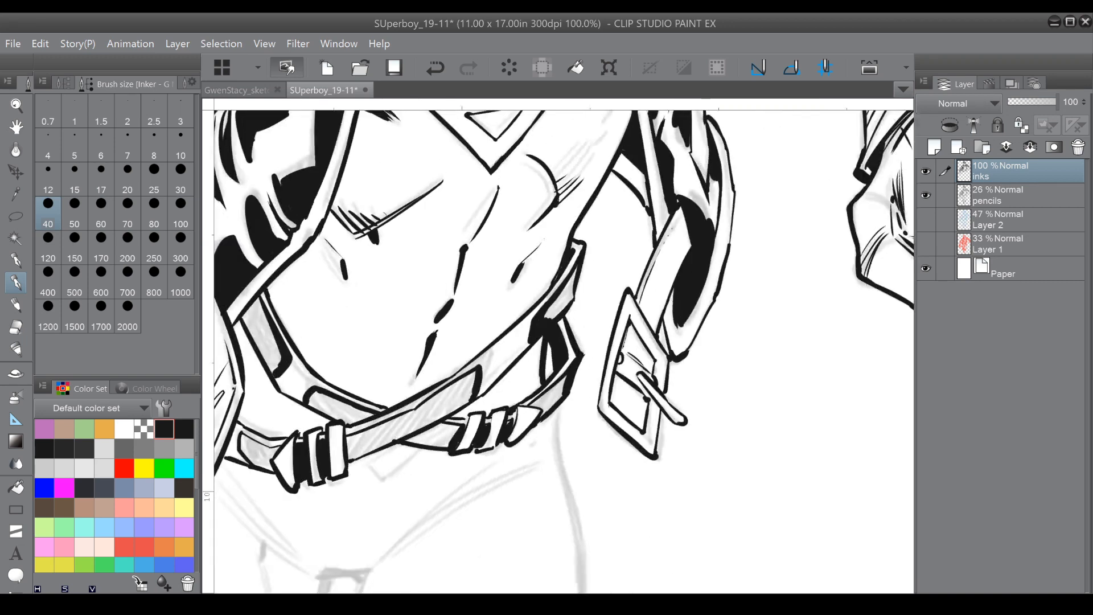
drag(521, 317, 554, 277)
drag(268, 285, 293, 341)
mouse_move(365, 459)
mouse_down()
mouse_move(511, 569)
mouse_move(491, 451)
mouse_up()
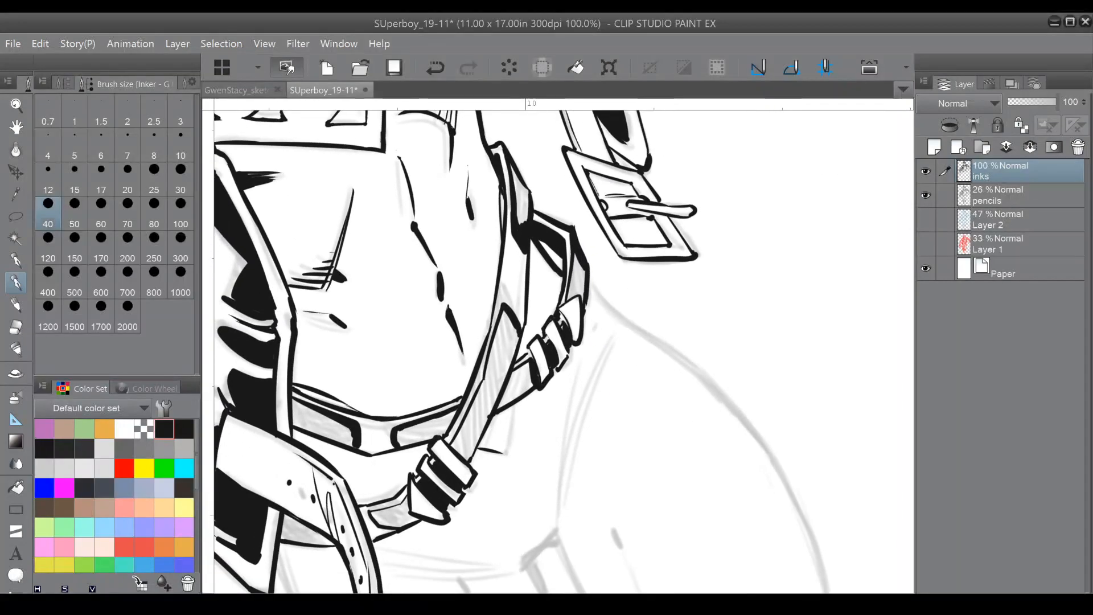
drag(506, 412, 505, 455)
key(ctrl+minus)
drag(499, 419, 480, 394)
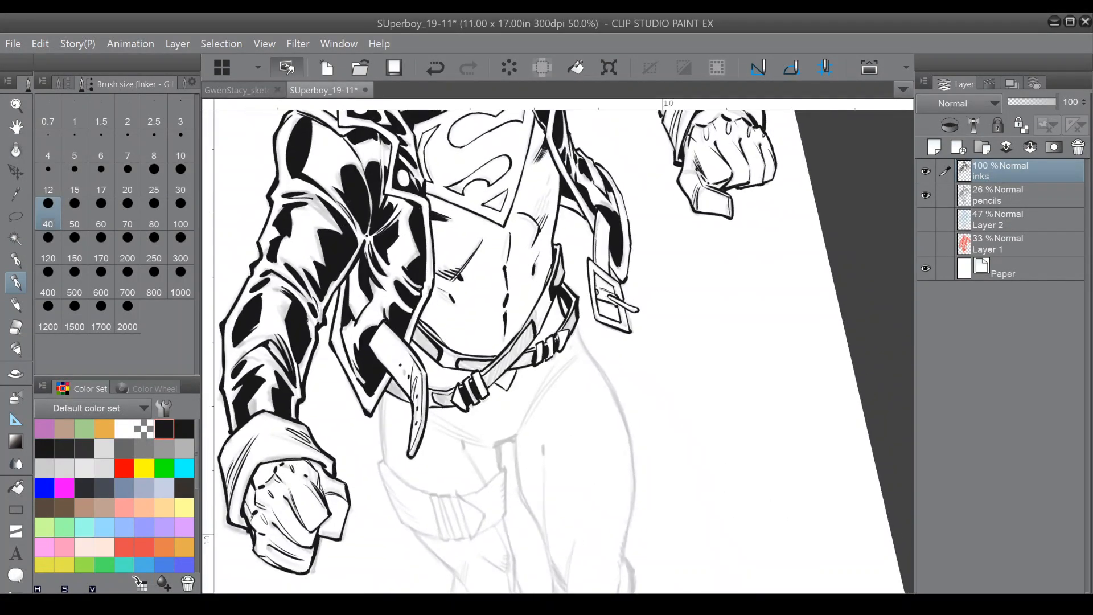
Auto-select the outlined shaded areas of both belts, fill them with black and clear the selection.
key(w)
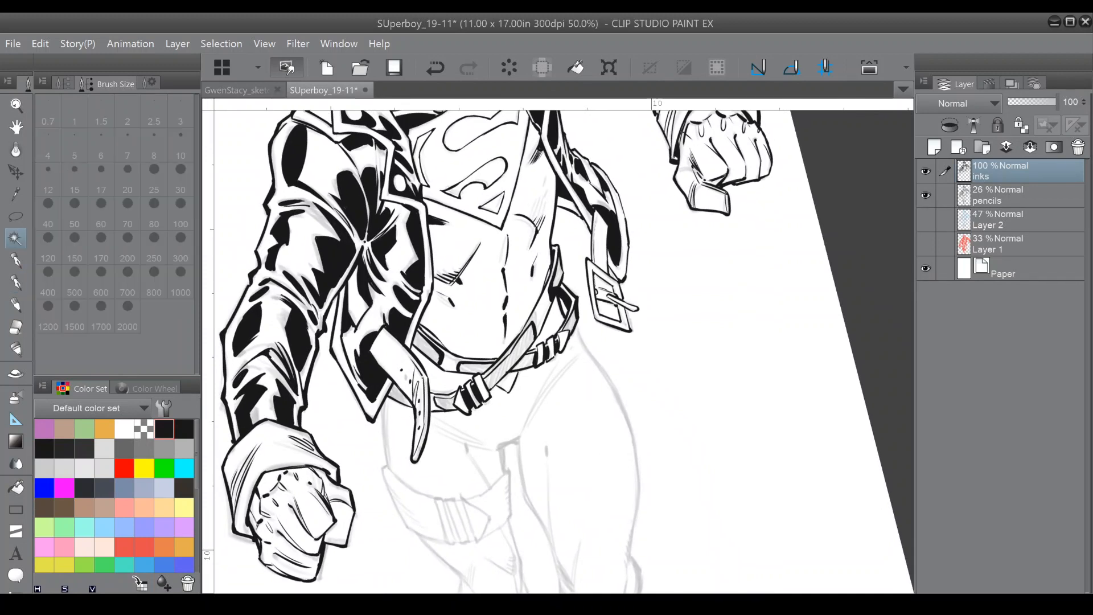
click(556, 276)
click(567, 321)
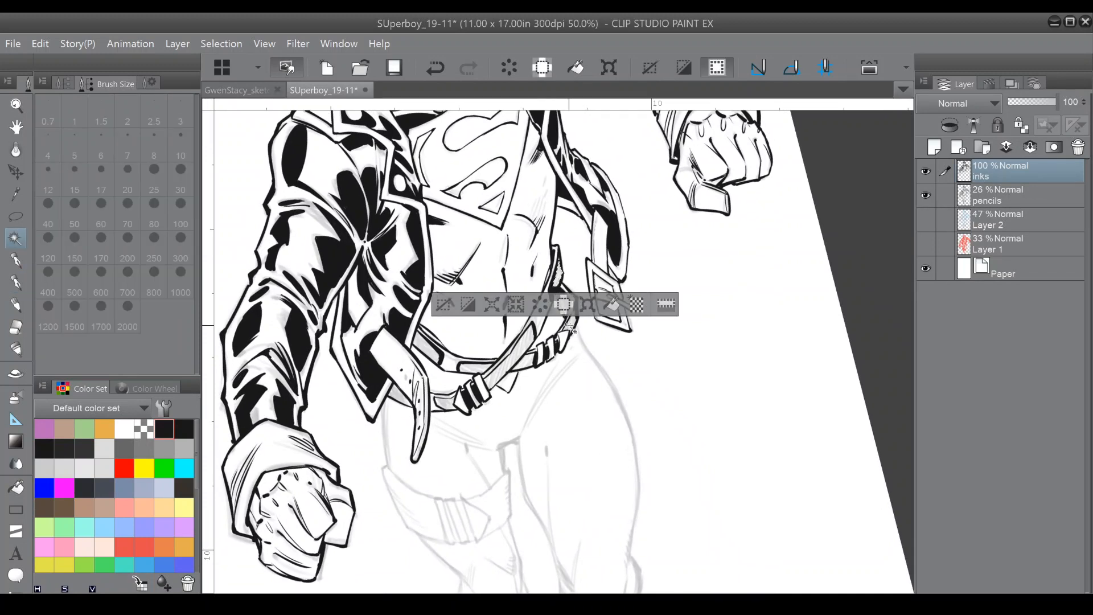
click(501, 379)
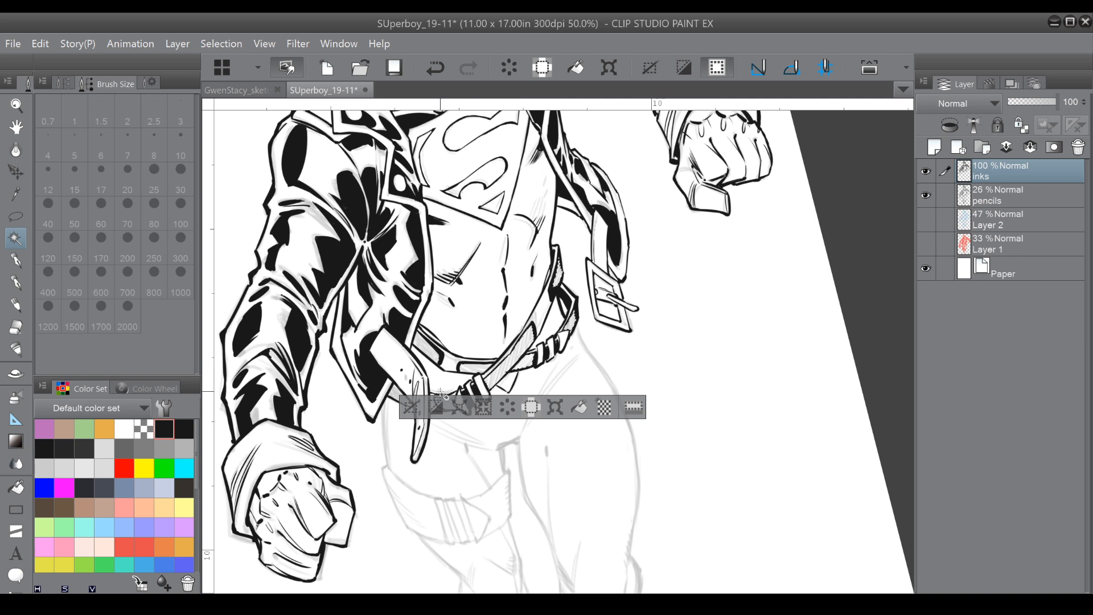
click(395, 404)
click(449, 407)
click(472, 363)
click(431, 398)
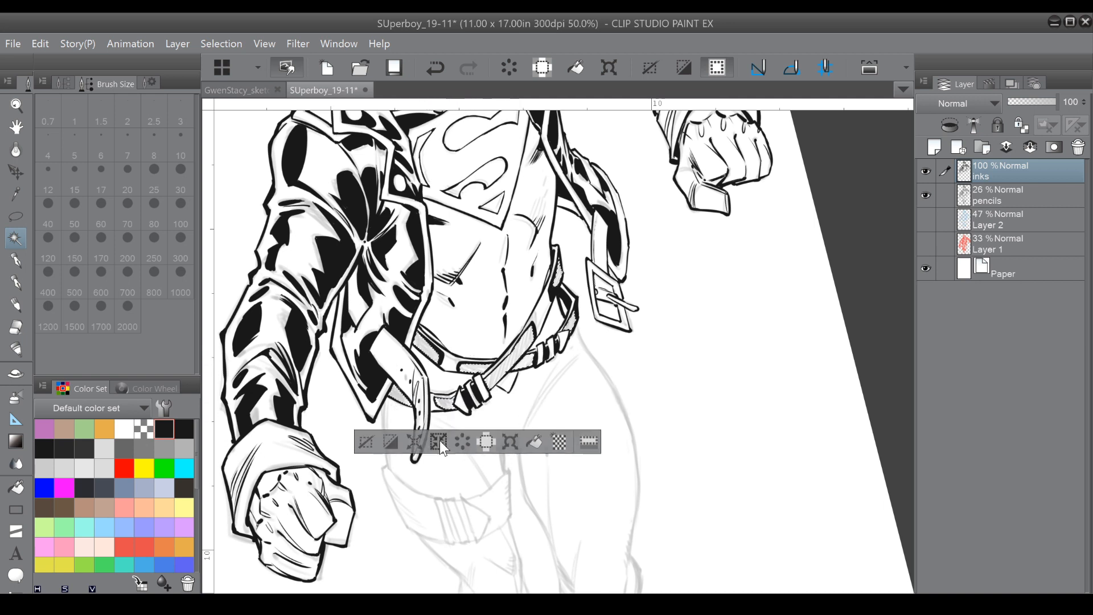
click(534, 440)
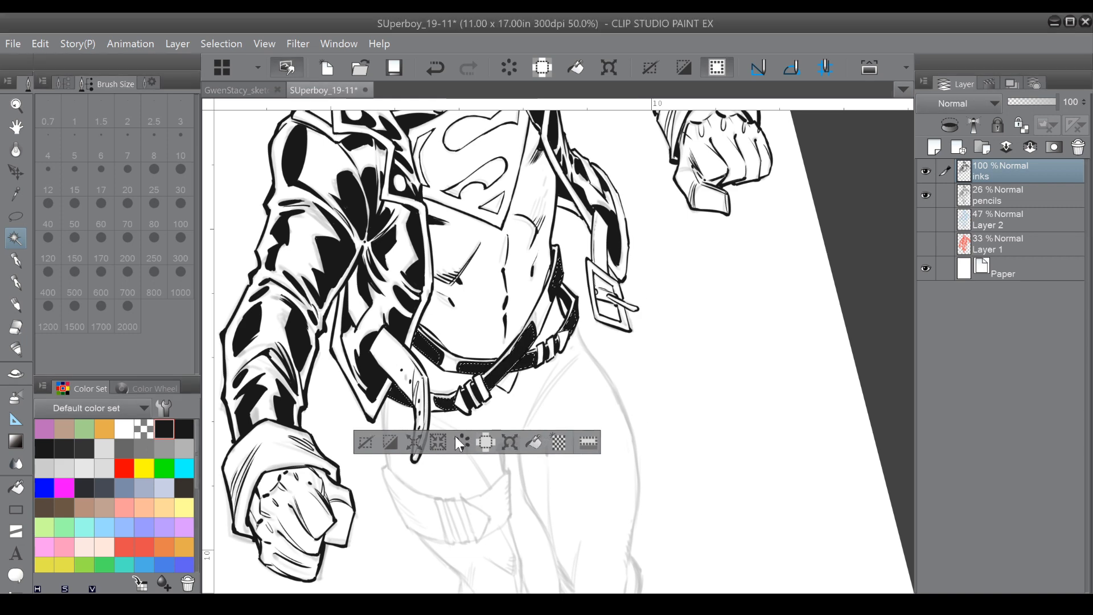
click(369, 443)
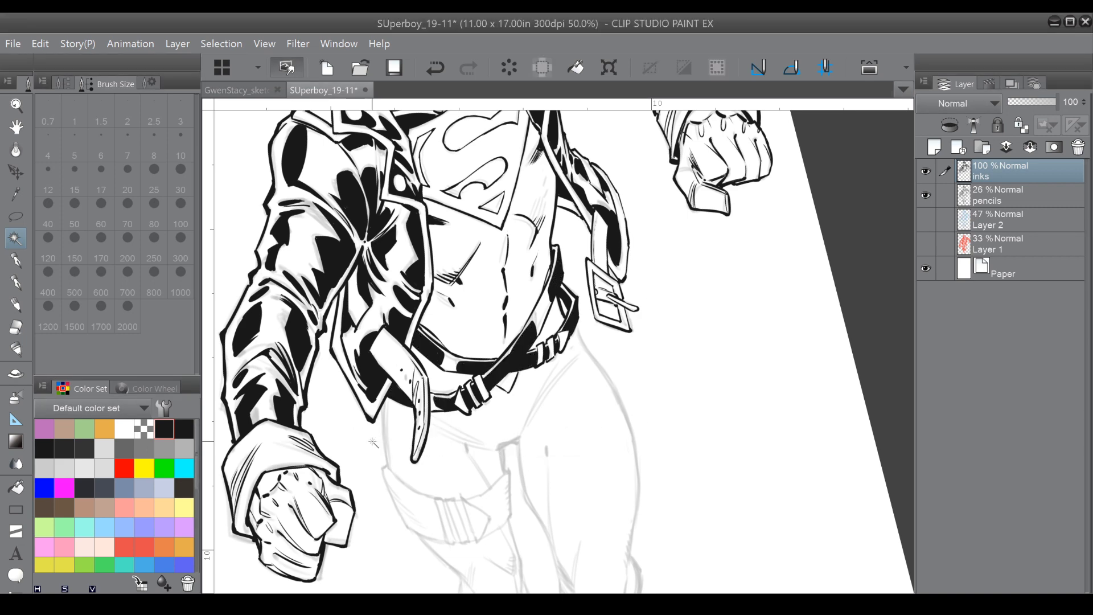
Switch back to the Inker pen at size 40 for the pencilled legs.
drag(372, 442, 282, 577)
key(ctrl+minus)
drag(456, 484, 439, 328)
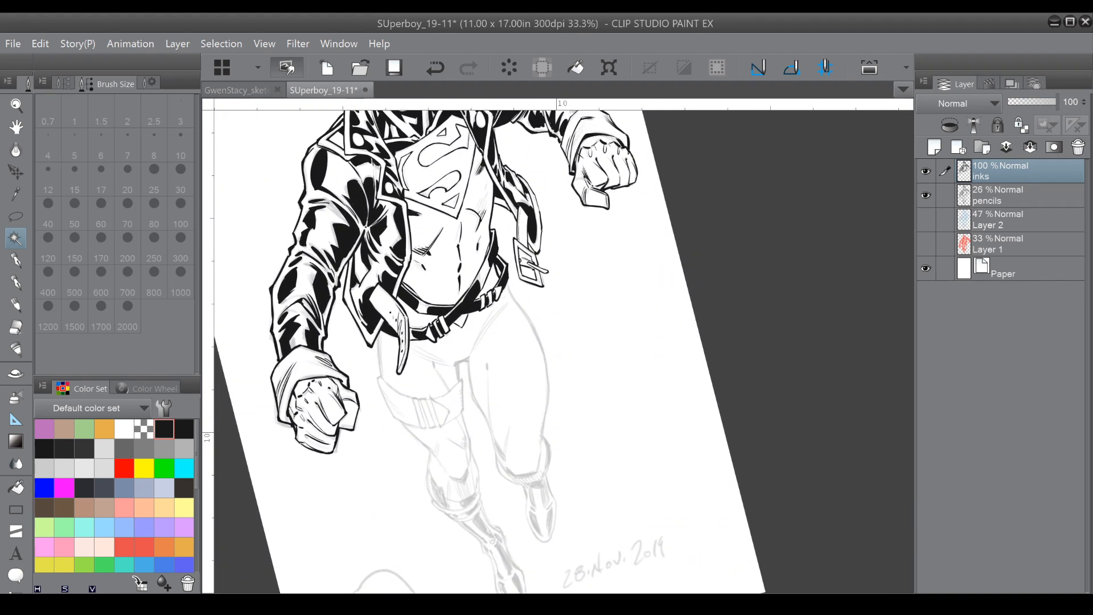
click(15, 261)
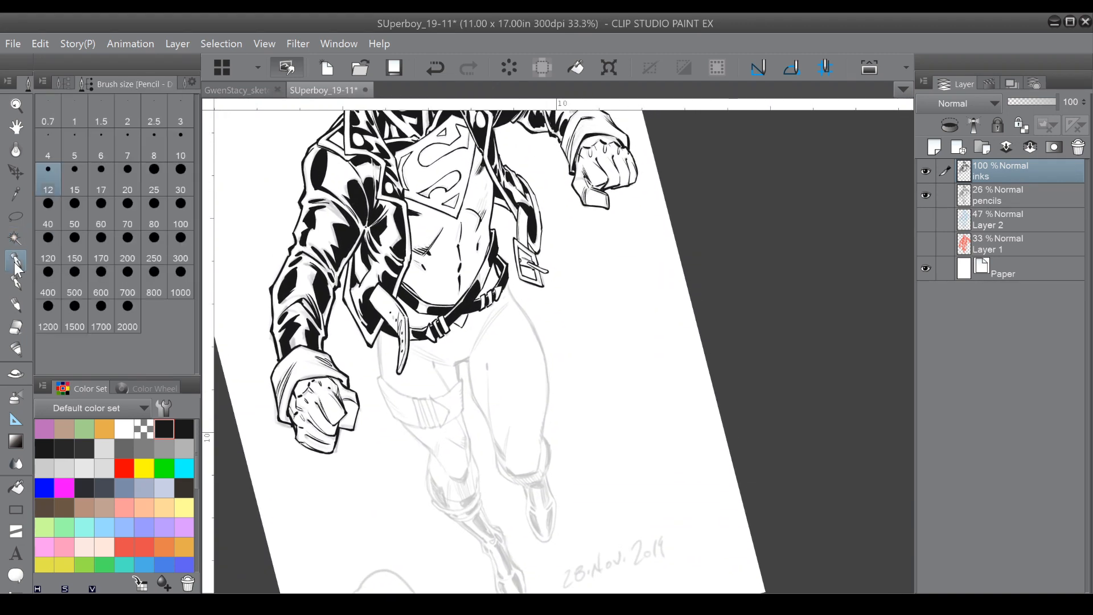
click(21, 284)
scroll(511, 347, up, 2)
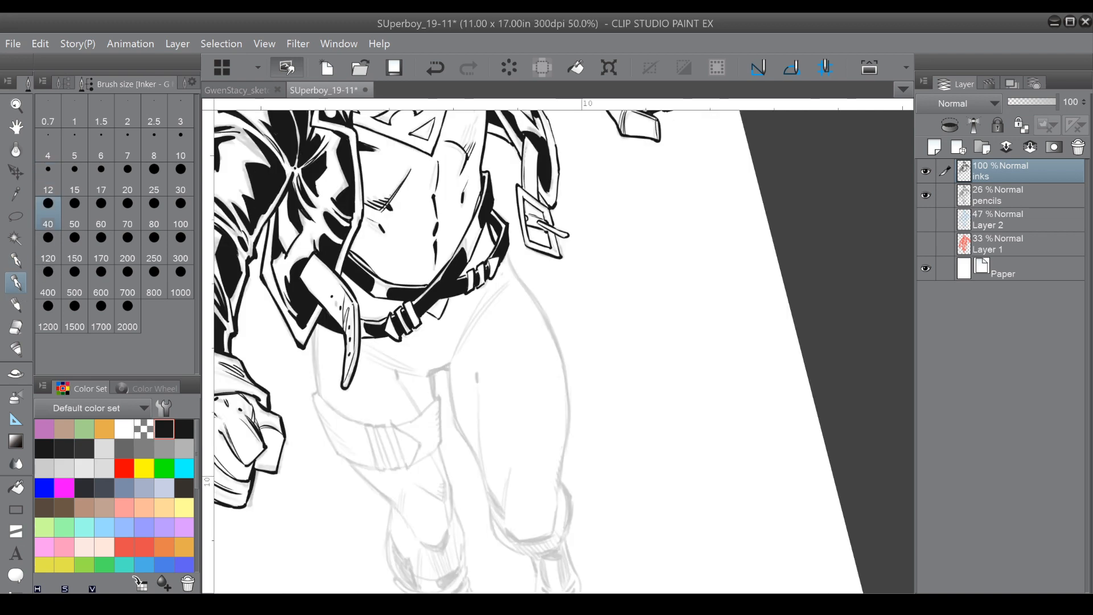
drag(643, 274, 666, 388)
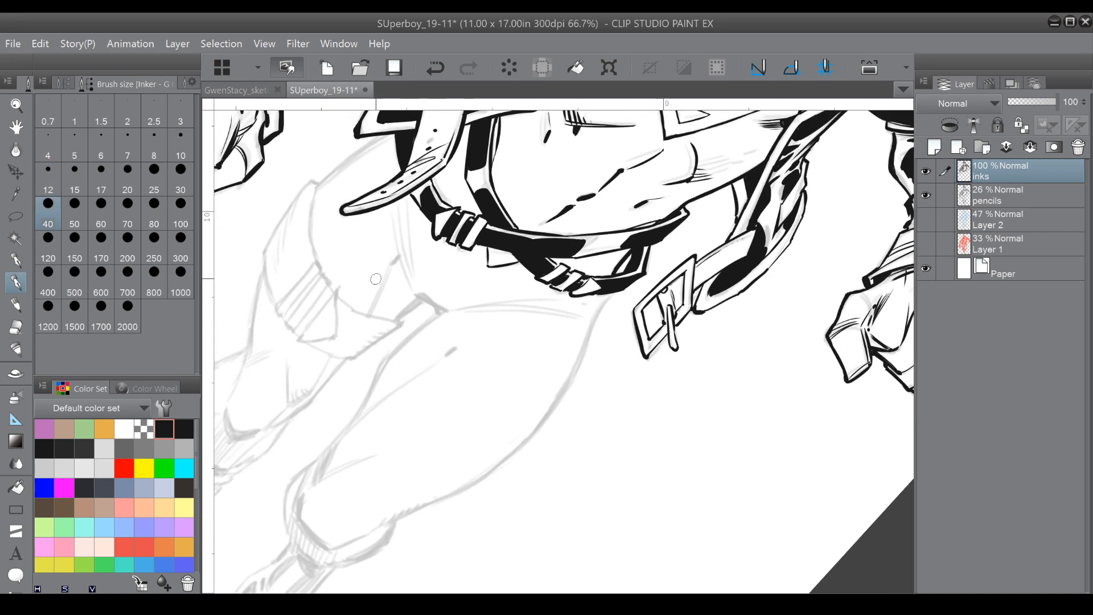
Ink the short thick stroke at the crotch and the tapered groin creases running from it toward both hips.
drag(419, 296, 439, 312)
mouse_move(655, 387)
mouse_down()
mouse_move(643, 280)
mouse_move(627, 265)
mouse_up()
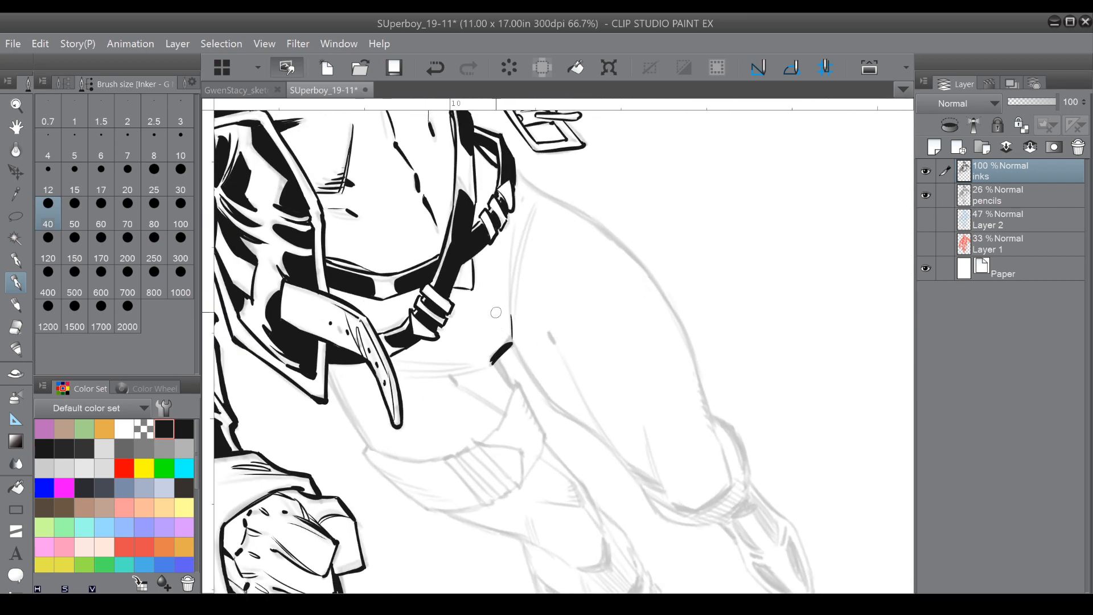
mouse_move(511, 307)
mouse_down()
mouse_move(541, 200)
mouse_move(518, 238)
mouse_move(601, 233)
mouse_up()
drag(387, 233, 450, 292)
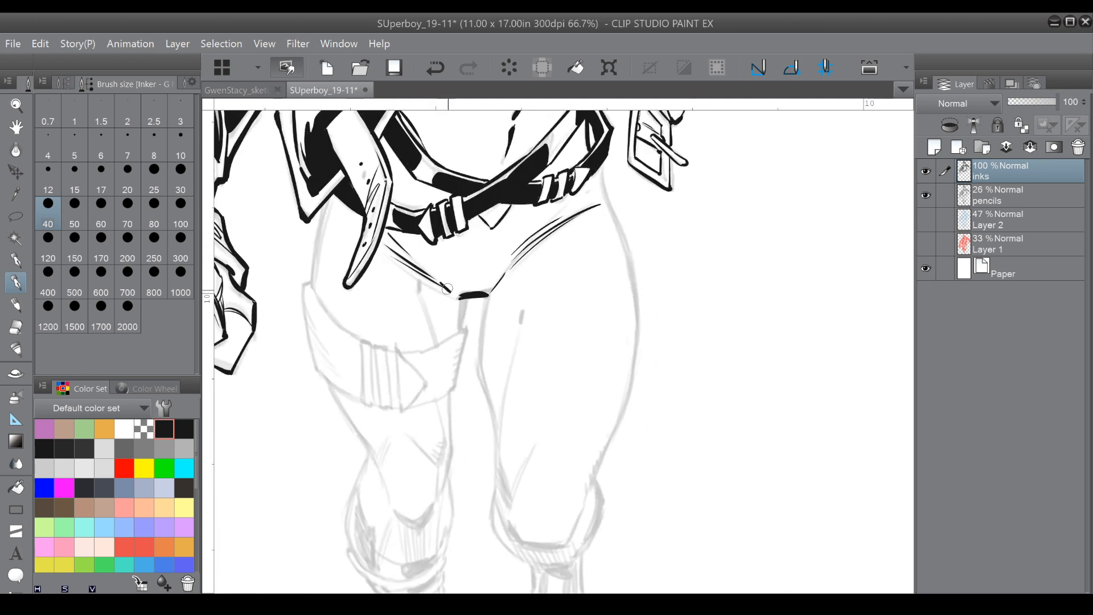
drag(399, 253, 417, 295)
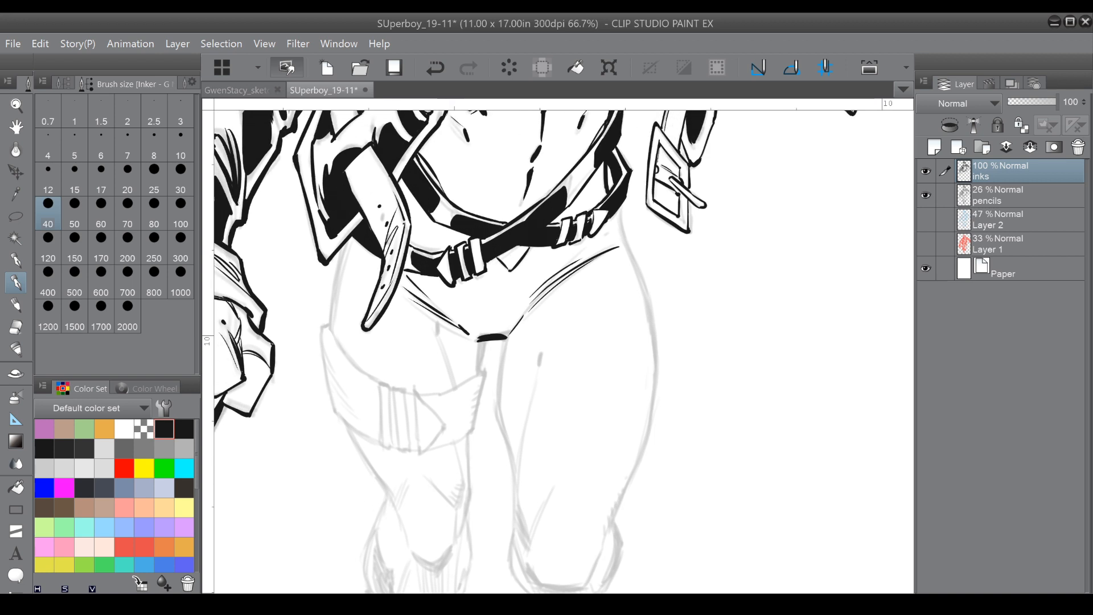
Ink the outer edge of the strapped thigh and the curved upper edge of its strap, redoing the first thigh stroke.
drag(330, 327, 344, 244)
drag(330, 325, 343, 246)
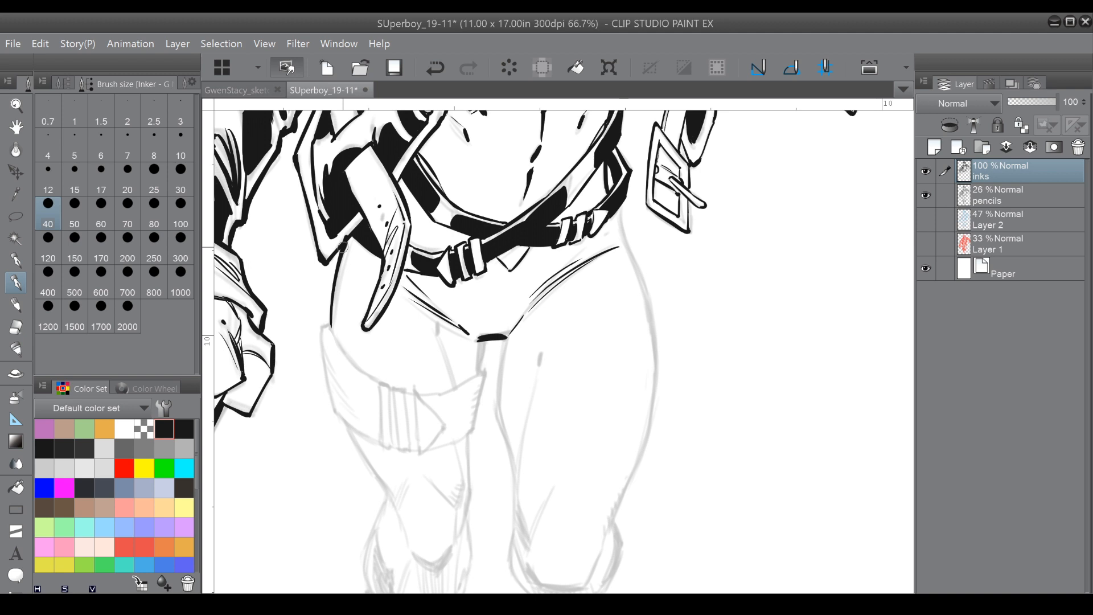
key(ctrl+z)
drag(329, 319, 374, 380)
drag(336, 342, 369, 378)
Ink the parallel bars of the thigh strap's clasp, trim their ends with transparent colour and close them in black.
mouse_move(378, 383)
mouse_down()
mouse_move(381, 459)
mouse_move(378, 380)
mouse_move(388, 382)
mouse_move(391, 453)
mouse_up()
drag(395, 385, 400, 449)
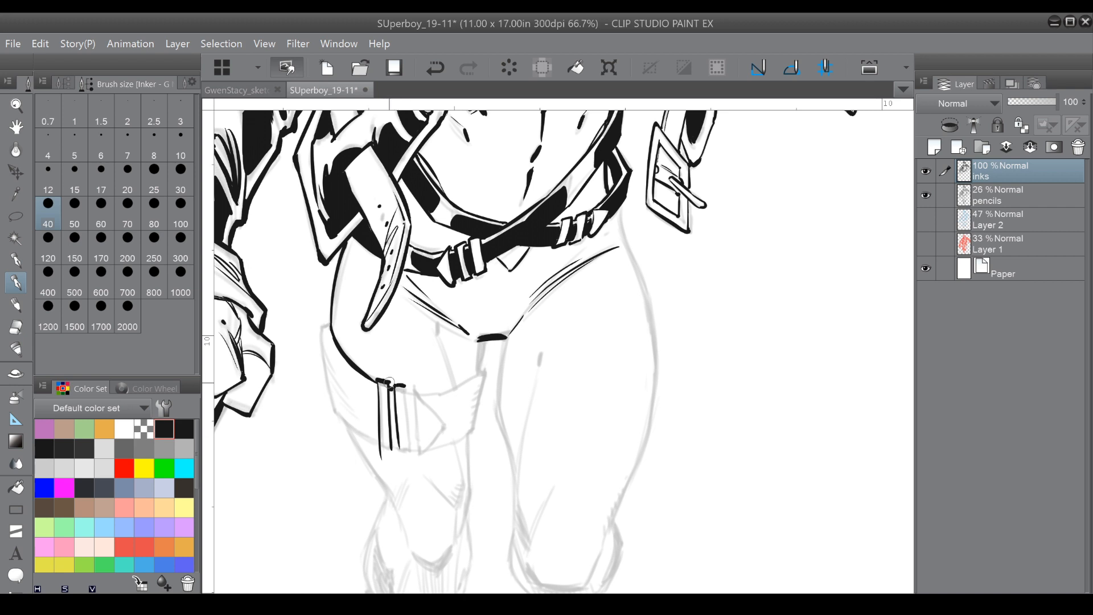
mouse_move(400, 385)
mouse_down()
mouse_move(409, 449)
mouse_move(389, 459)
mouse_up()
key(c)
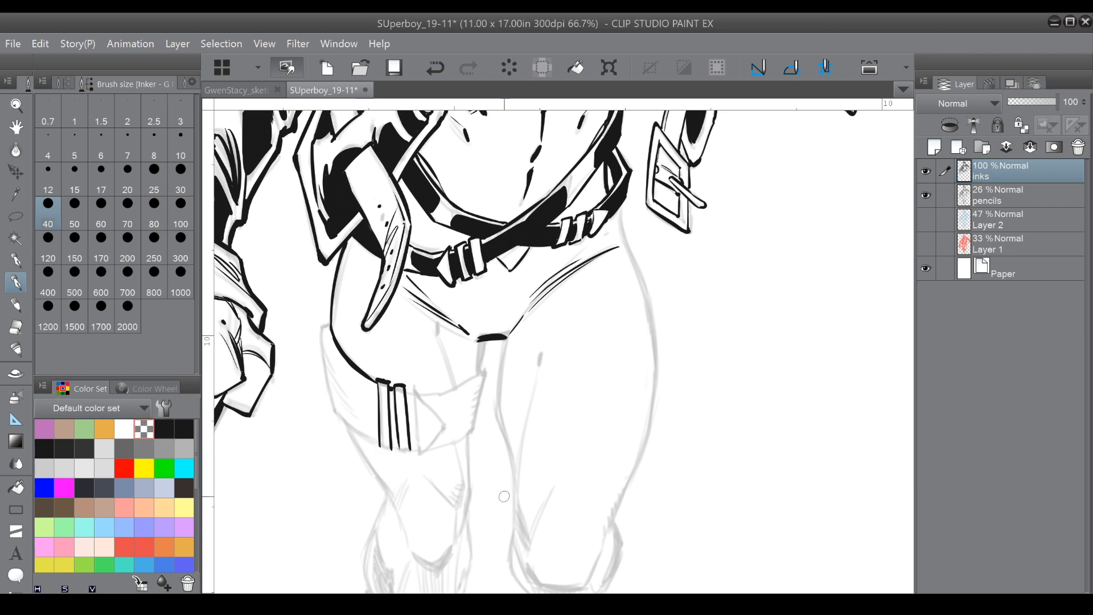
click(164, 428)
drag(382, 442, 413, 454)
Ink the lower edge of the thigh strap and close its outer end along the side of the thigh.
drag(333, 405, 376, 443)
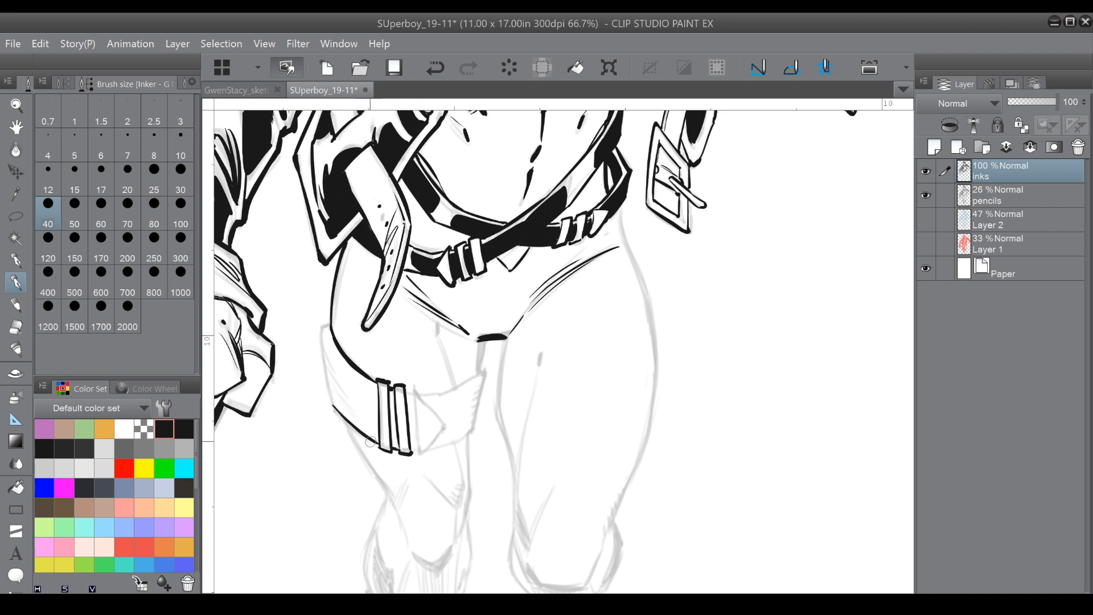
drag(534, 129, 352, 358)
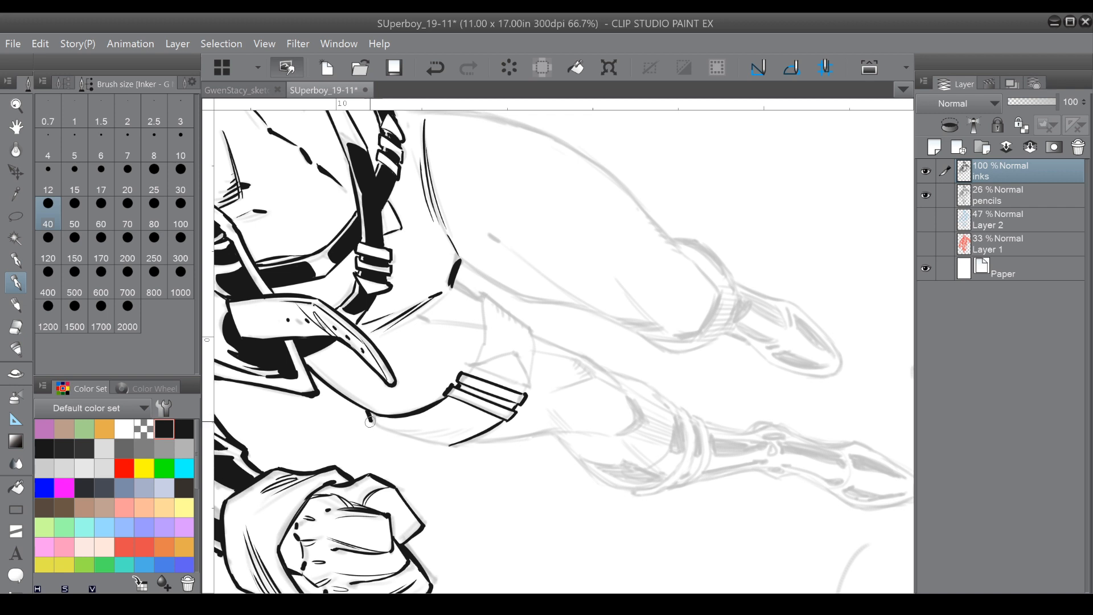
mouse_move(374, 424)
mouse_down()
mouse_move(450, 445)
mouse_move(397, 487)
mouse_move(324, 414)
mouse_up()
drag(513, 341, 525, 471)
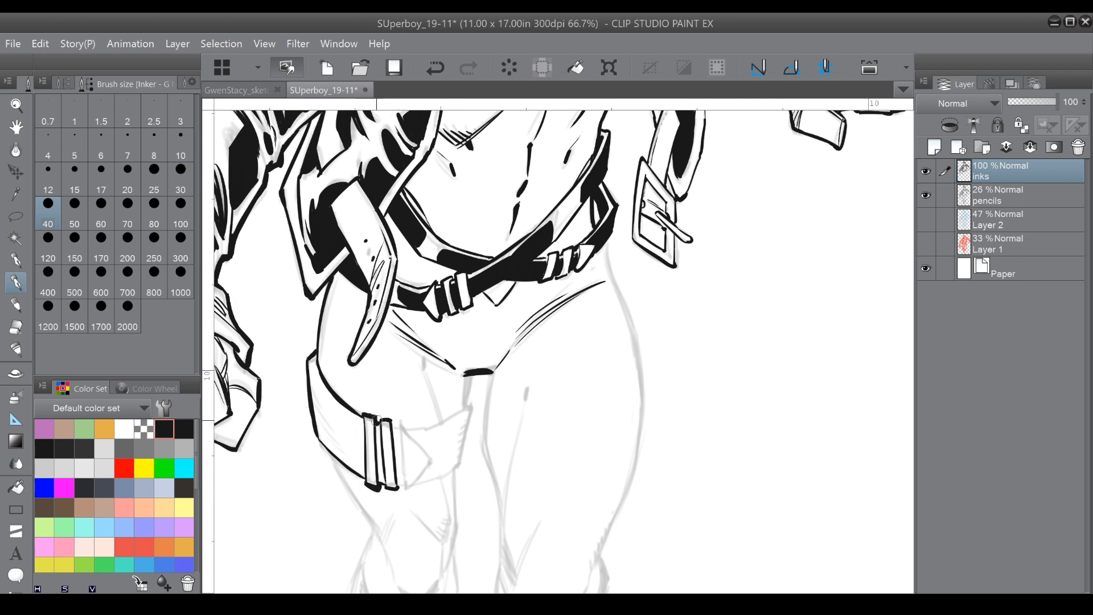
Ink the pointed tip of the thigh strap beside the clasp bars.
drag(398, 423, 406, 489)
drag(399, 424, 427, 451)
drag(405, 487, 429, 454)
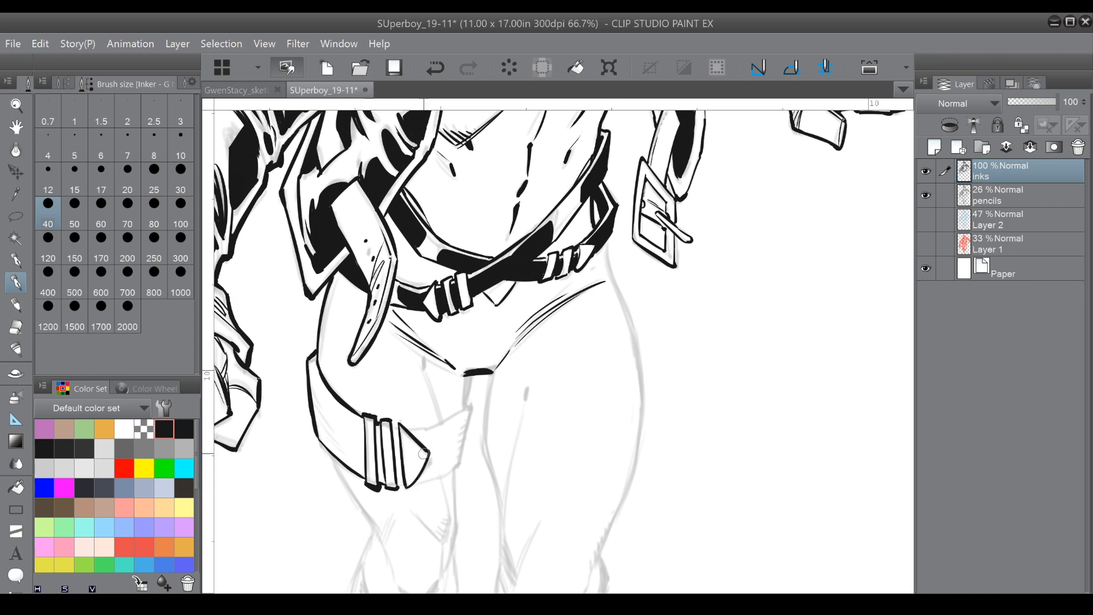
Ink the rest of the thigh strap from the pointed tip around the inner thigh up to the crotch.
drag(395, 488, 358, 327)
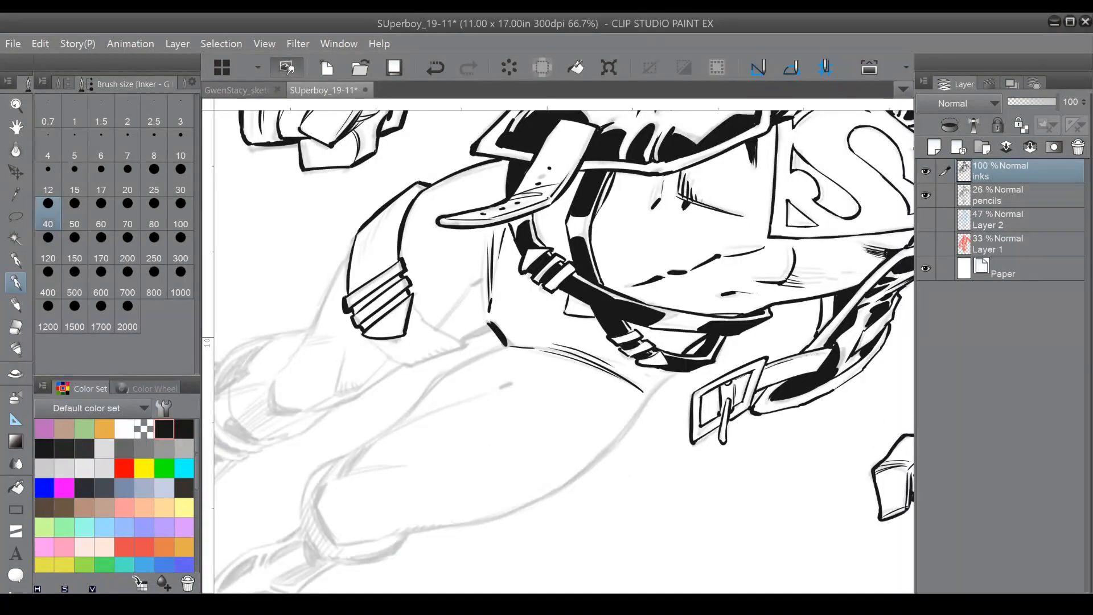
mouse_move(410, 296)
mouse_down()
mouse_move(431, 325)
mouse_move(469, 338)
mouse_up()
drag(372, 339, 410, 363)
mouse_move(706, 450)
mouse_down()
mouse_move(723, 288)
mouse_move(588, 177)
mouse_up()
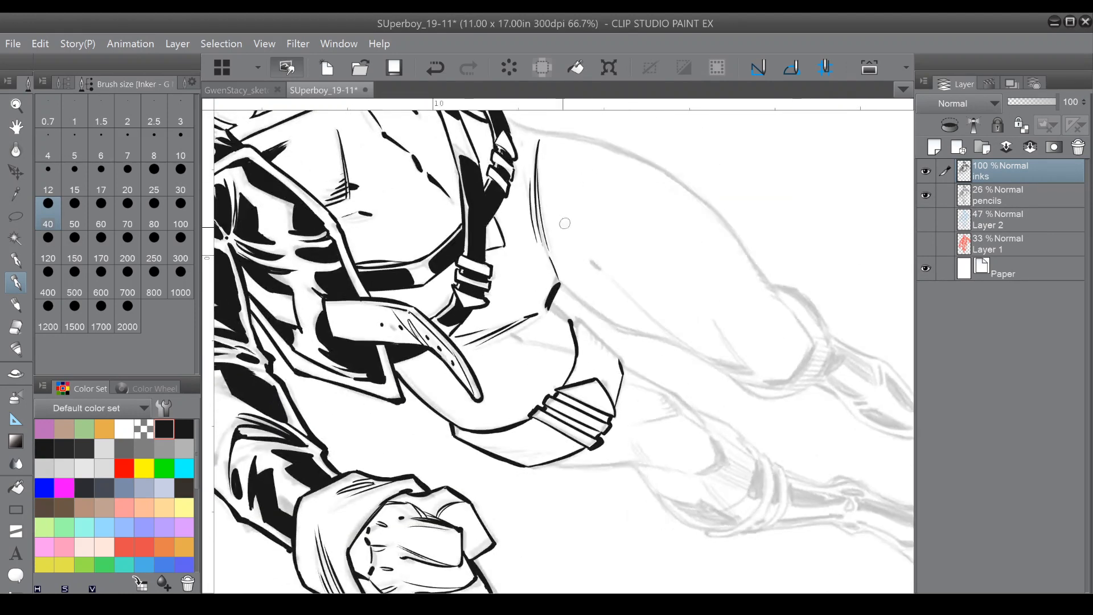
mouse_move(550, 303)
mouse_down()
mouse_move(615, 352)
mouse_move(623, 374)
mouse_up()
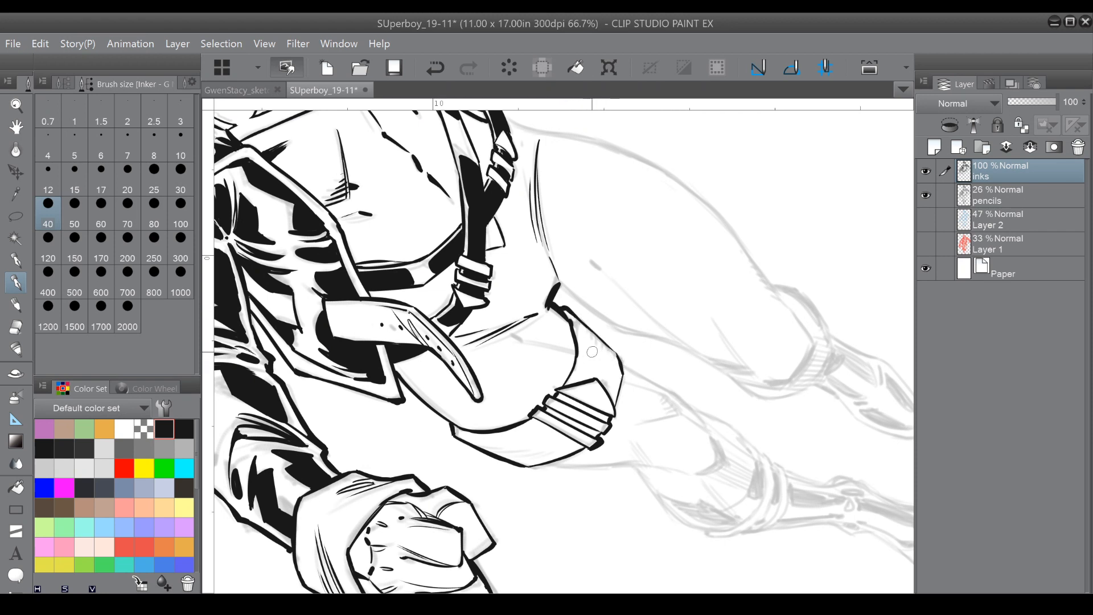
Ink the inner edge of the strapped leg from below the strap to the knee, with dark accents beside the kneecap.
scroll(623, 180, down, 2)
drag(622, 181, 700, 233)
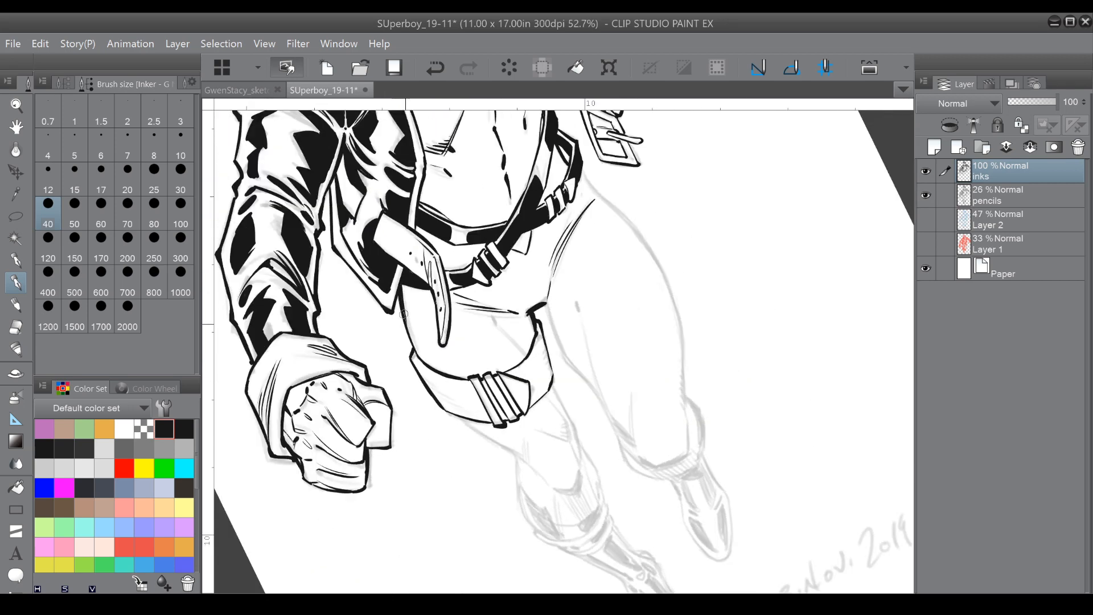
mouse_move(569, 364)
mouse_down()
mouse_move(552, 294)
mouse_move(546, 331)
mouse_up()
drag(523, 260, 562, 382)
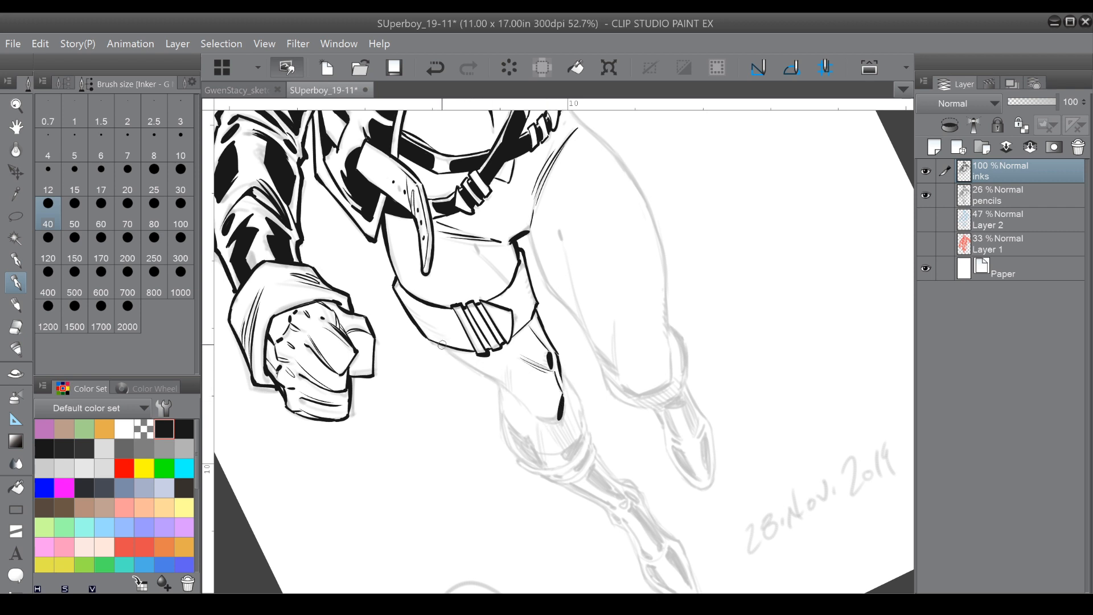
Ink the leg's outer edge below the strap and add hatching at the knee and strap plus a fold on the upper thigh.
mouse_move(440, 345)
mouse_down()
mouse_move(476, 369)
mouse_move(439, 345)
mouse_move(506, 390)
mouse_up()
mouse_move(511, 371)
mouse_down()
mouse_move(512, 383)
mouse_move(463, 359)
mouse_up()
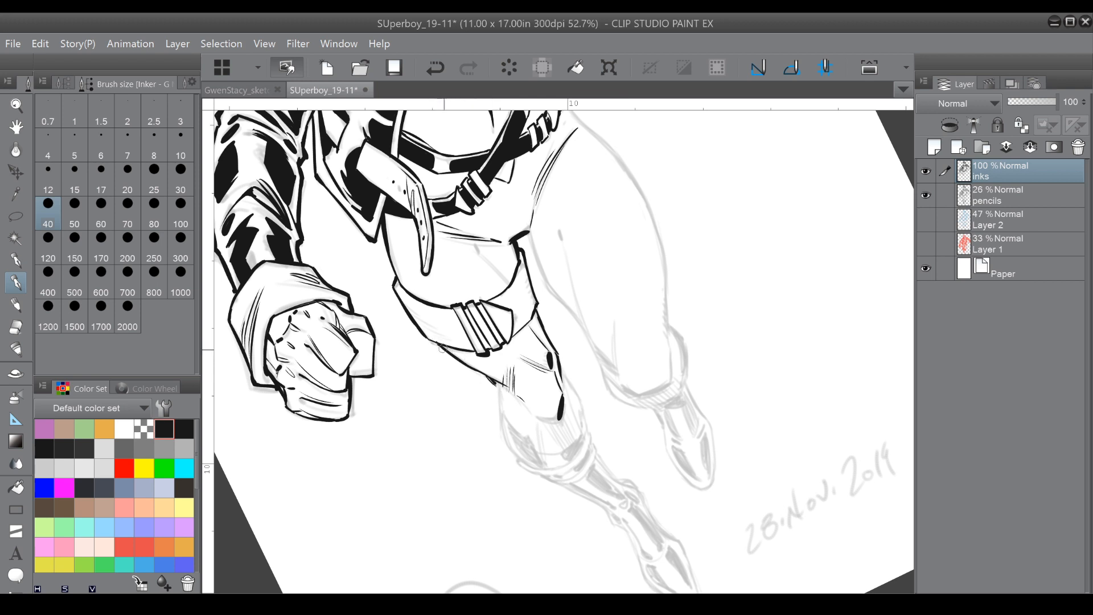
drag(426, 324, 449, 338)
drag(476, 244, 505, 282)
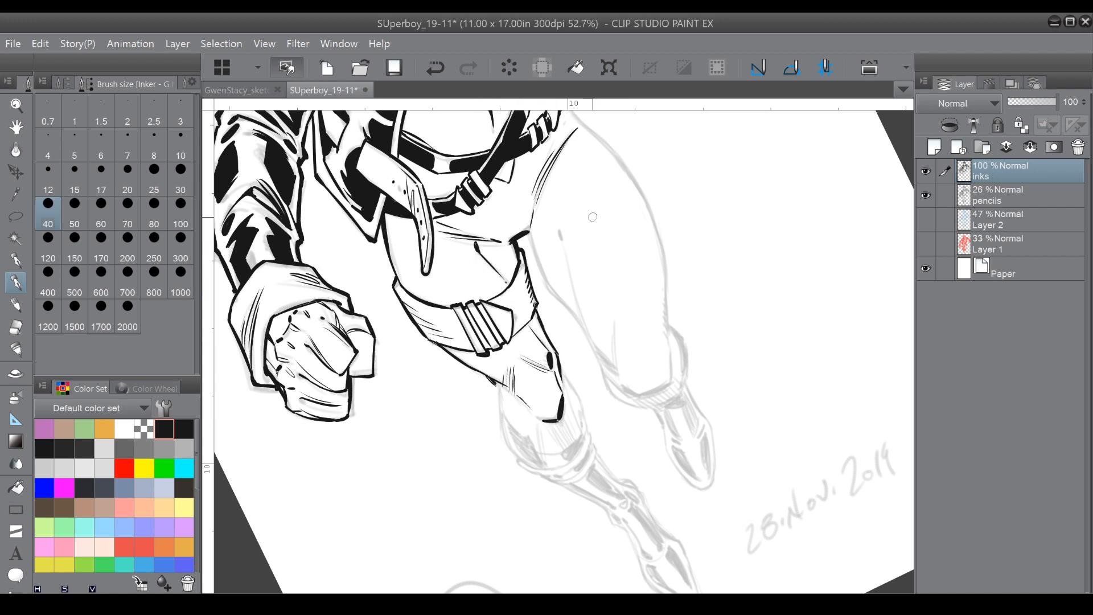
Extend the inner contour of the strapped leg past the knee with thickening strokes.
drag(593, 217, 564, 126)
scroll(601, 326, up, 3)
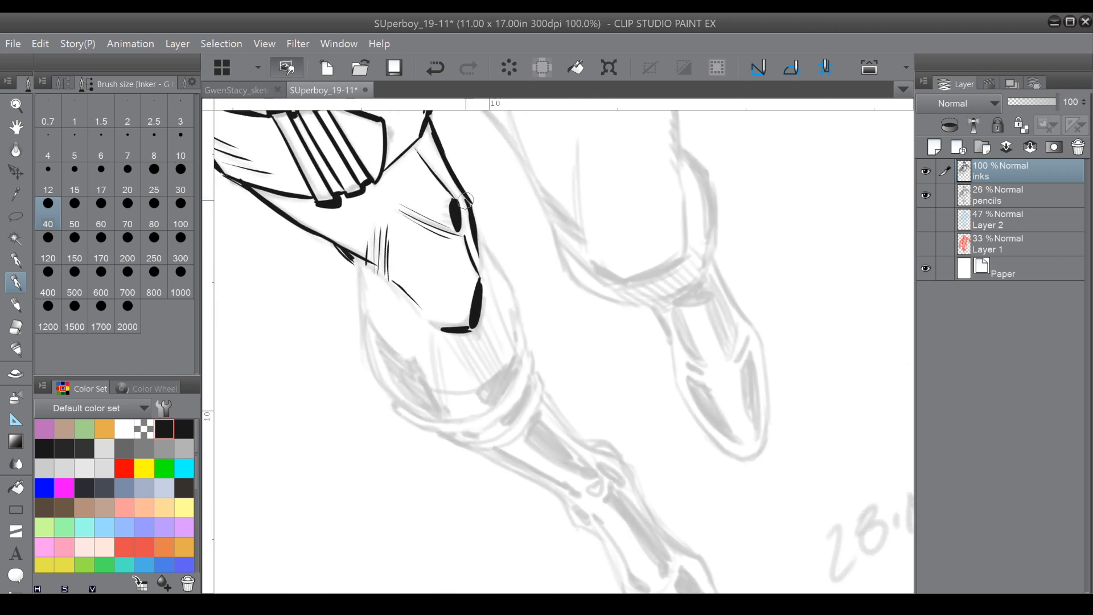
drag(467, 200, 480, 258)
drag(469, 203, 476, 239)
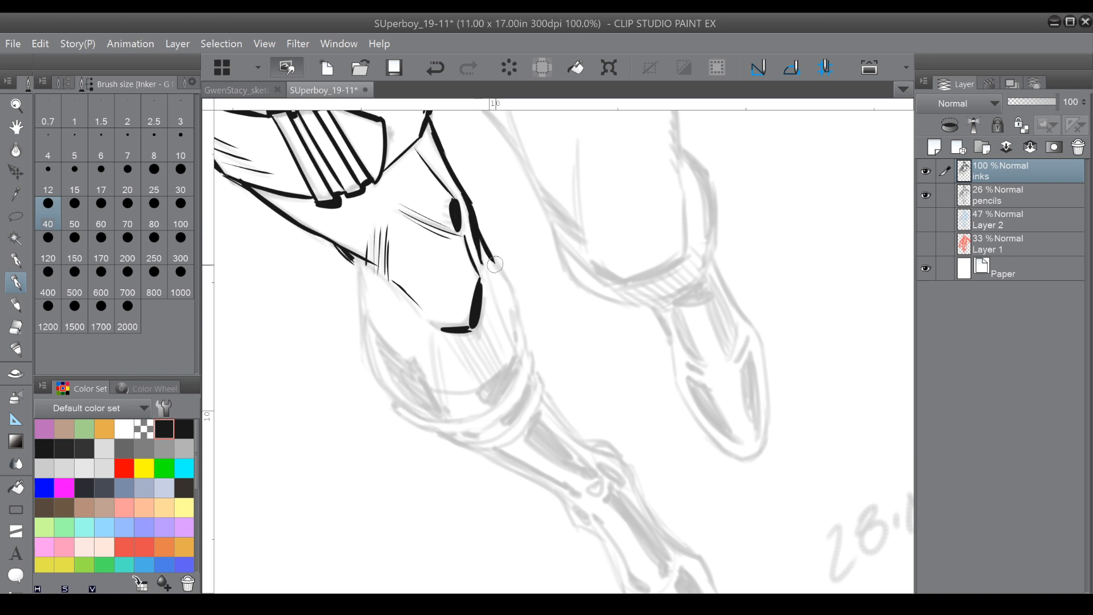
drag(479, 236, 514, 294)
Ink the outer contour bulging below the knee, add crossing fold lines above it and thicken the inner edge.
drag(254, 190, 335, 221)
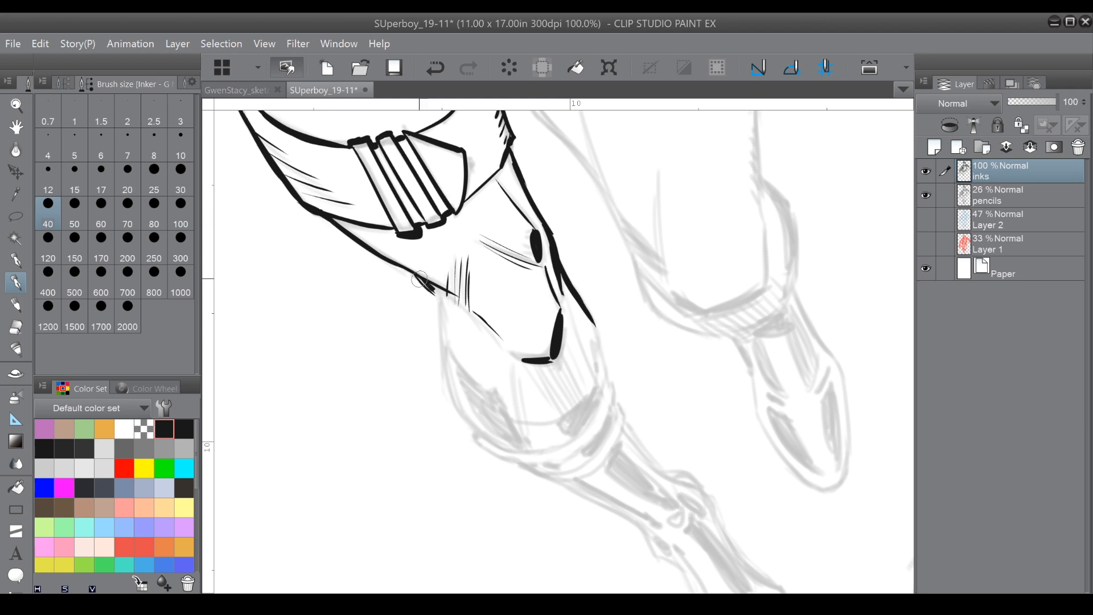
mouse_move(421, 297)
mouse_down()
mouse_move(403, 265)
mouse_move(391, 384)
mouse_move(350, 338)
mouse_move(346, 315)
mouse_move(372, 188)
mouse_up()
mouse_move(461, 331)
mouse_down()
mouse_move(484, 309)
mouse_move(495, 325)
mouse_move(494, 269)
mouse_up()
mouse_move(392, 269)
mouse_down()
mouse_move(396, 286)
mouse_move(390, 269)
mouse_move(393, 283)
mouse_move(443, 188)
mouse_move(414, 291)
mouse_move(443, 182)
mouse_move(416, 282)
mouse_up()
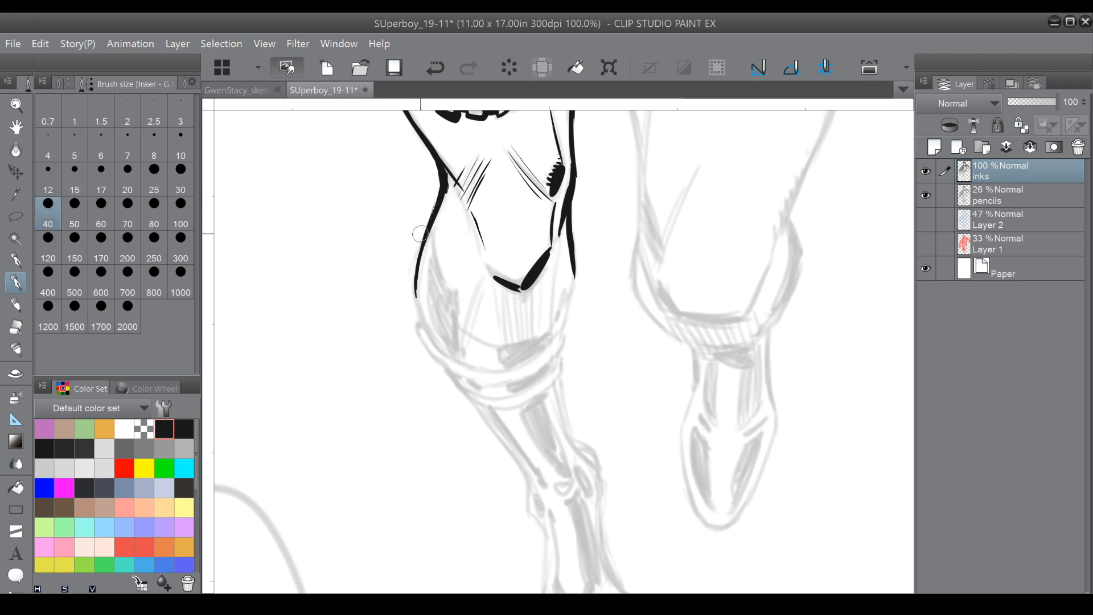
drag(574, 176, 570, 211)
Ink the inside contour below the knee and carry it around in a curve to join the inner edge of the leg.
drag(433, 222, 453, 283)
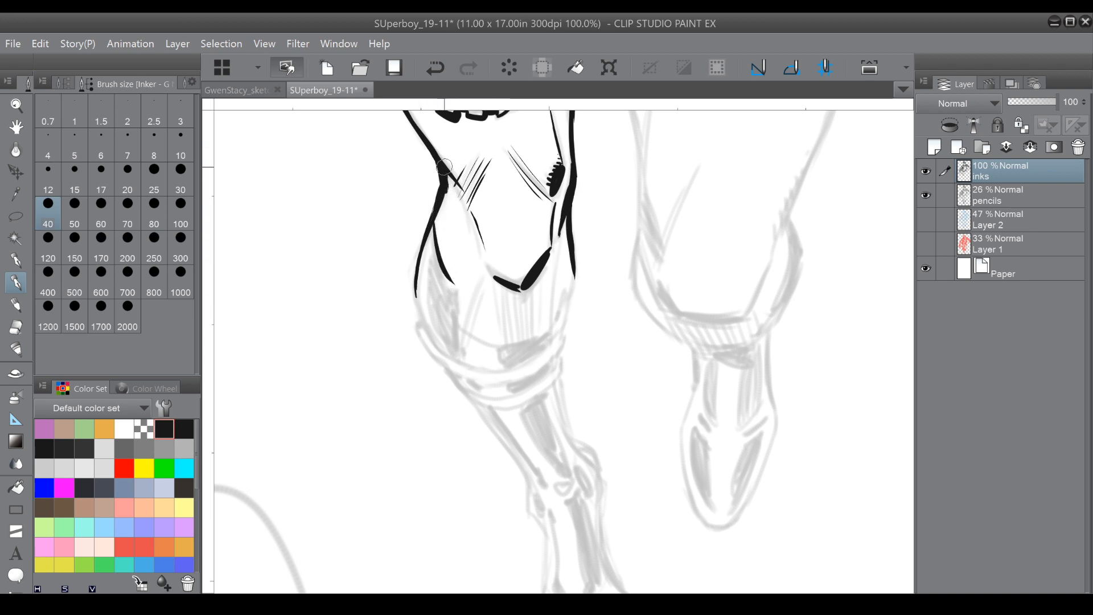
mouse_move(454, 283)
mouse_down()
mouse_move(458, 326)
mouse_move(405, 224)
mouse_move(396, 283)
mouse_up()
mouse_move(394, 245)
mouse_down()
mouse_move(397, 277)
mouse_move(417, 300)
mouse_up()
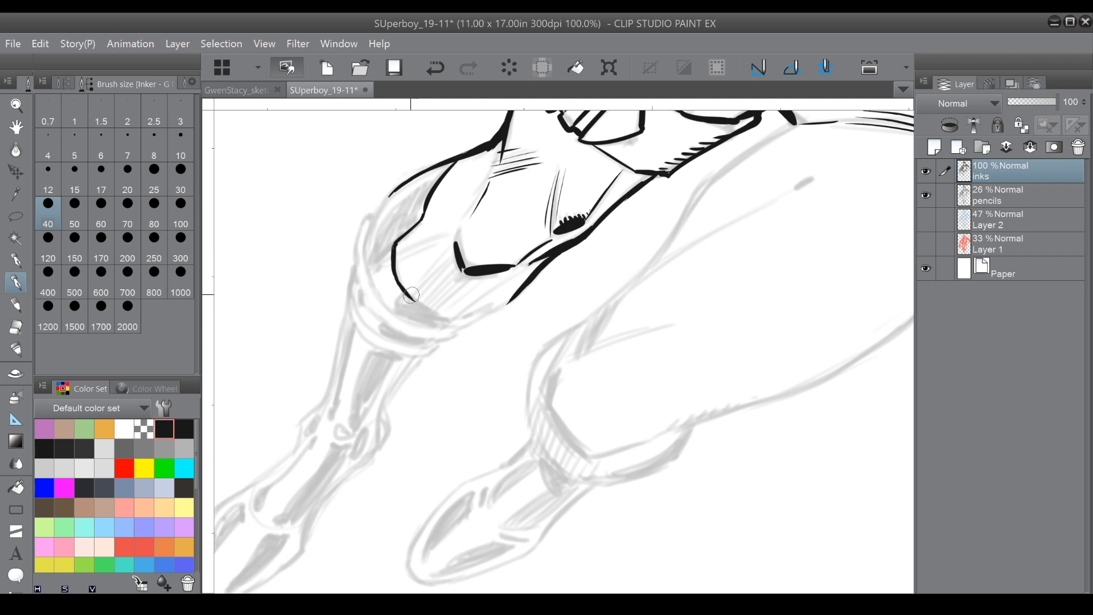
drag(448, 159, 514, 189)
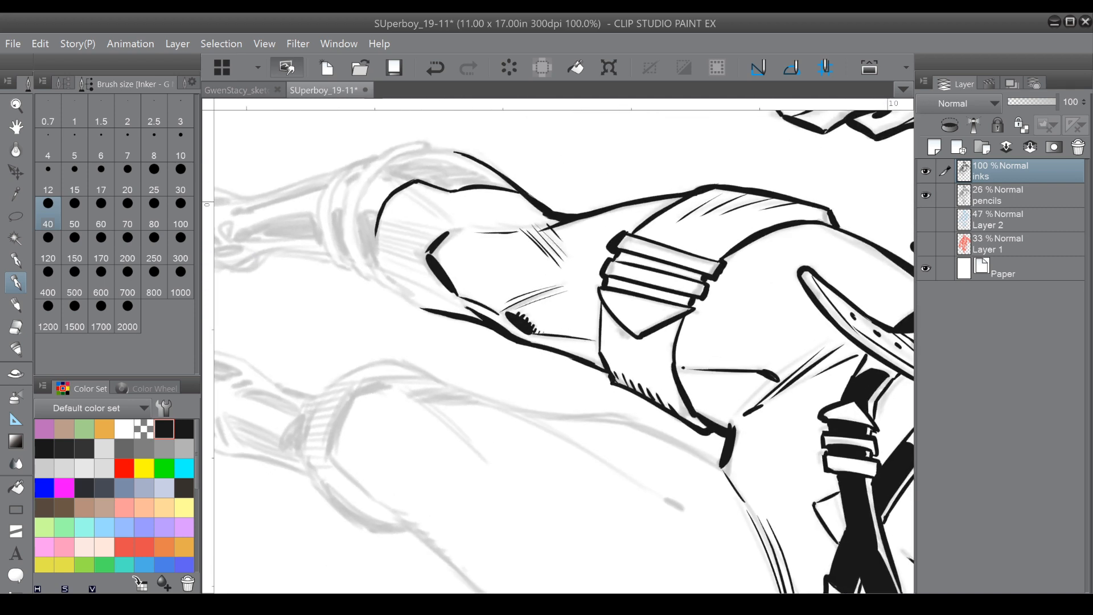
drag(375, 233, 383, 280)
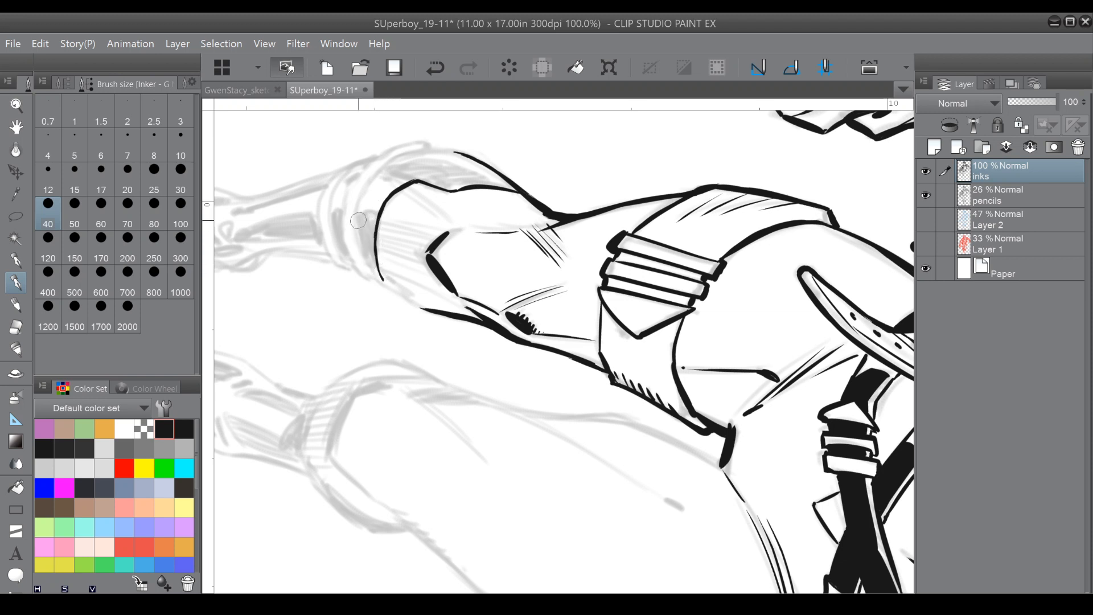
drag(380, 273, 421, 311)
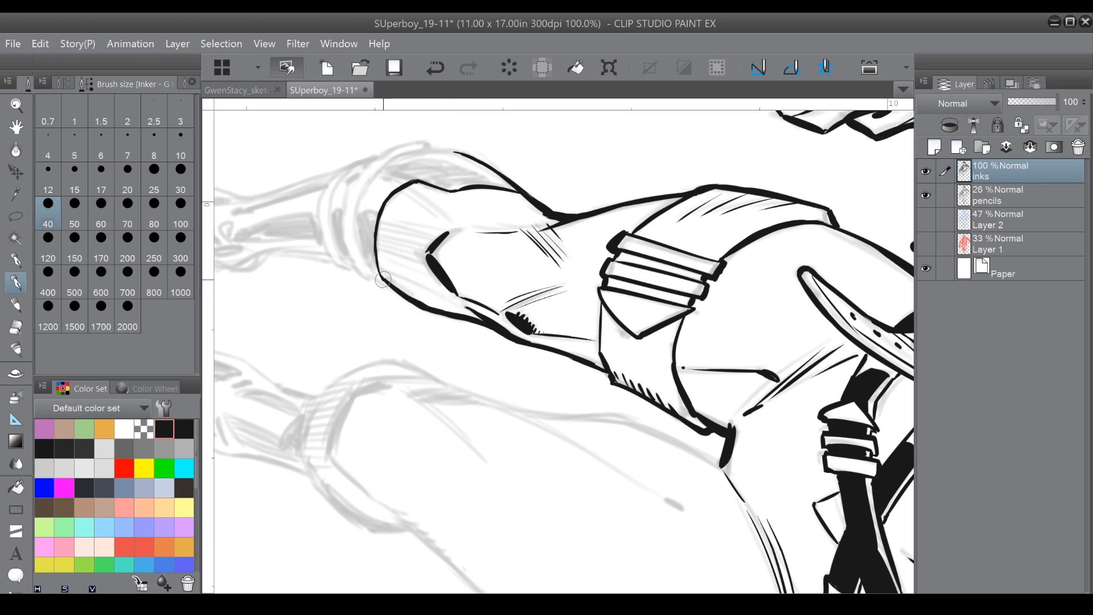
Hatch the shadow directly under the kneecap and ink a small black fold at the side of the curved edge.
drag(389, 299, 555, 269)
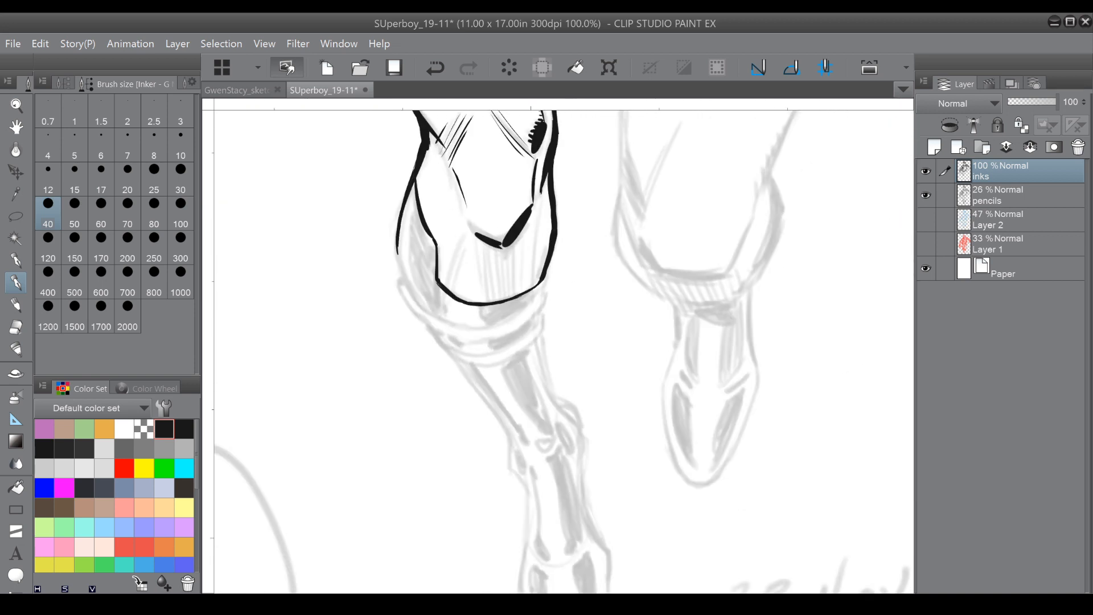
drag(478, 235, 490, 278)
mouse_move(493, 240)
mouse_down()
mouse_move(501, 297)
mouse_move(514, 232)
mouse_move(515, 285)
mouse_up()
drag(518, 228, 523, 286)
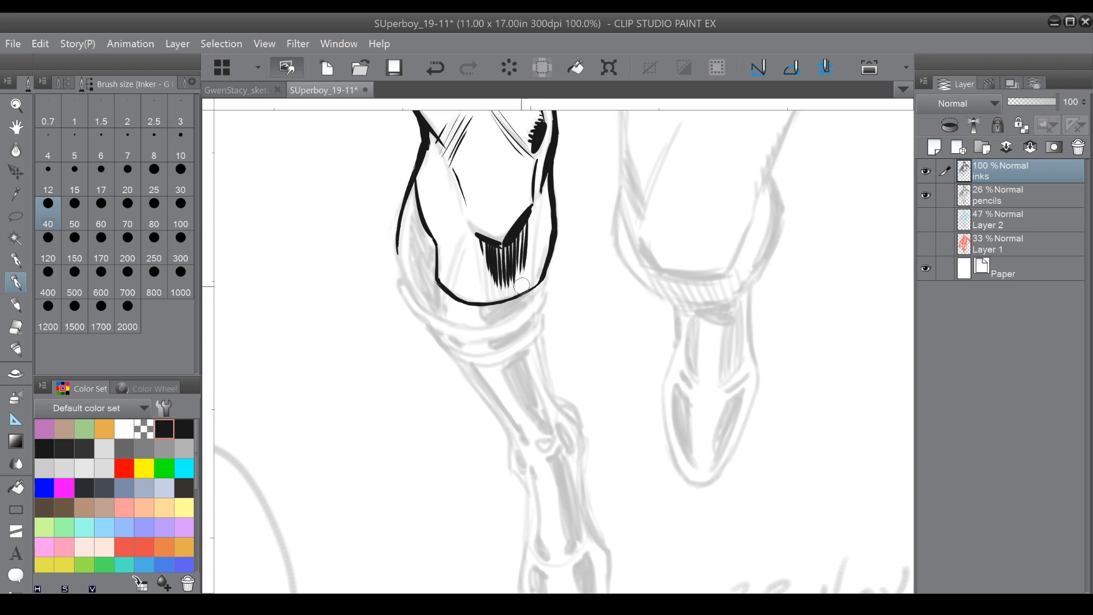
mouse_move(440, 283)
mouse_down()
mouse_move(460, 250)
mouse_move(444, 279)
mouse_move(458, 238)
mouse_up()
mouse_move(438, 283)
mouse_down()
mouse_move(458, 251)
mouse_move(442, 187)
mouse_up()
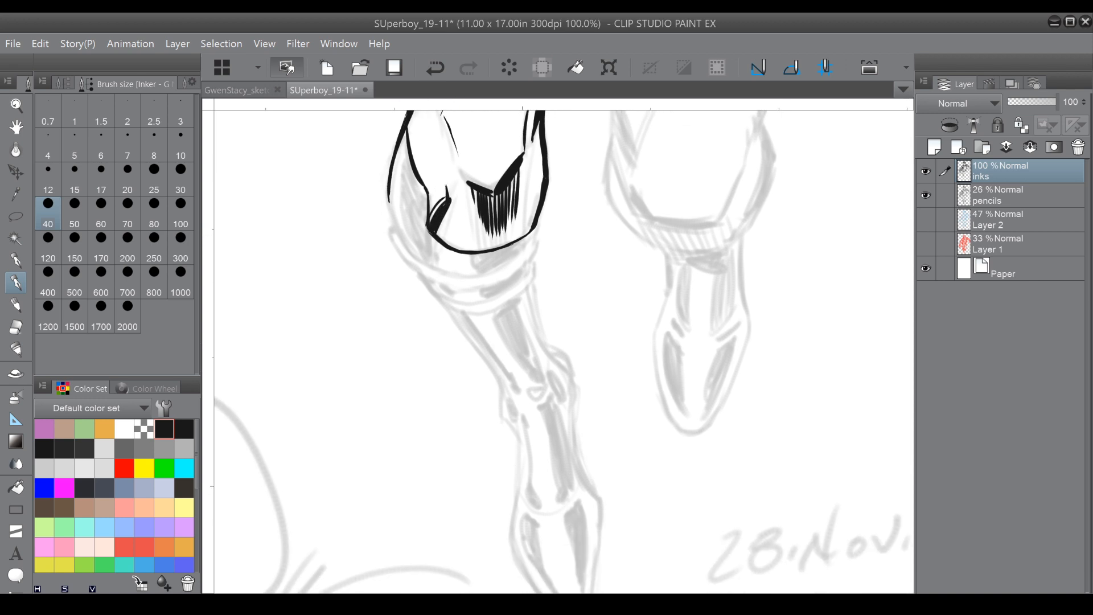
Ink the outer contour of the lower leg from beside the knee down to the ankle.
scroll(552, 269, down, 3)
drag(561, 261, 512, 324)
scroll(515, 322, up, 1)
scroll(516, 327, up, 1)
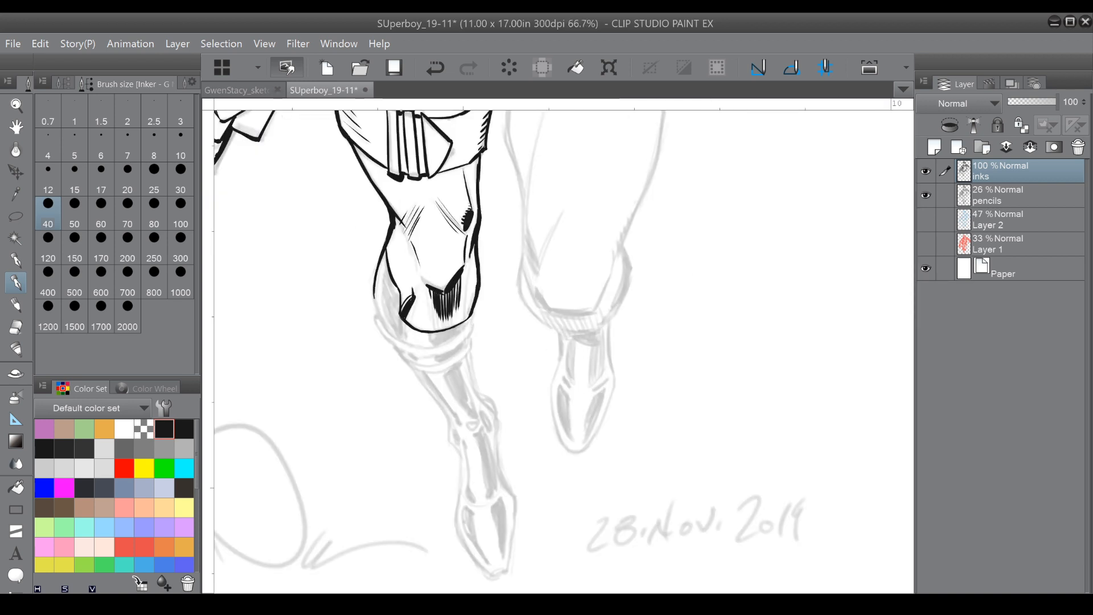
drag(373, 286, 383, 323)
drag(584, 342, 457, 388)
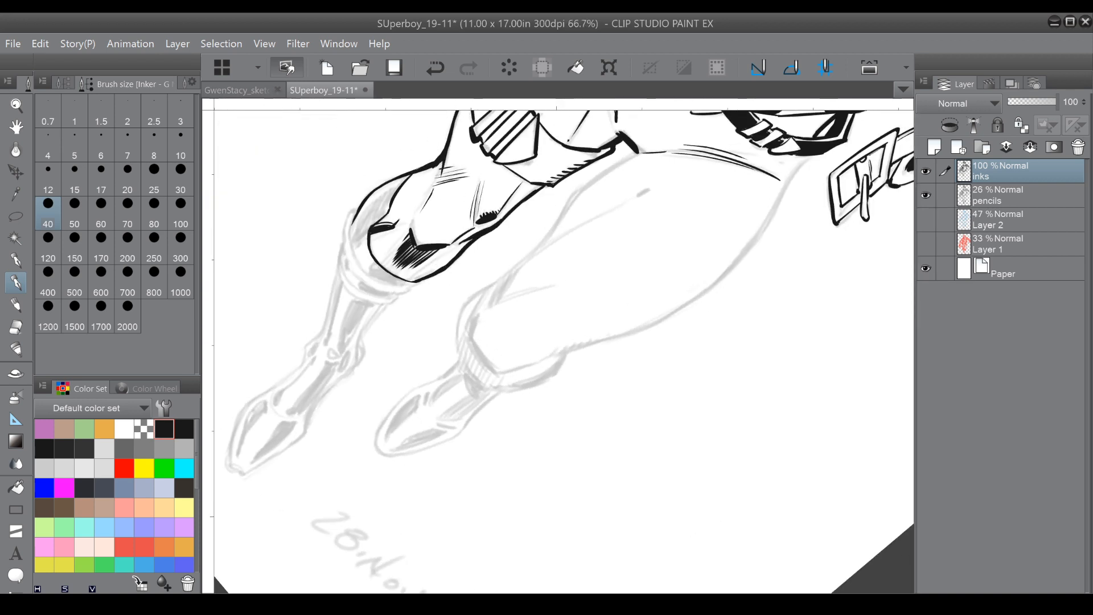
drag(353, 219, 334, 294)
drag(321, 334, 341, 258)
Ink the inner contour of the lower leg down to a small hooked bump at the ankle.
drag(356, 184, 420, 317)
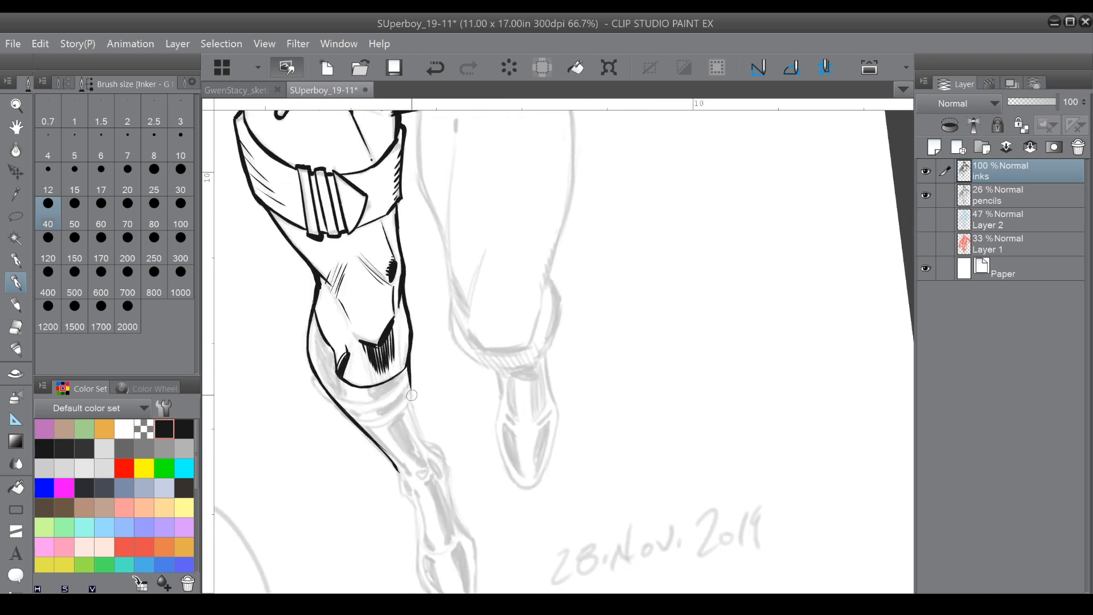
drag(411, 394, 426, 466)
drag(459, 317, 487, 208)
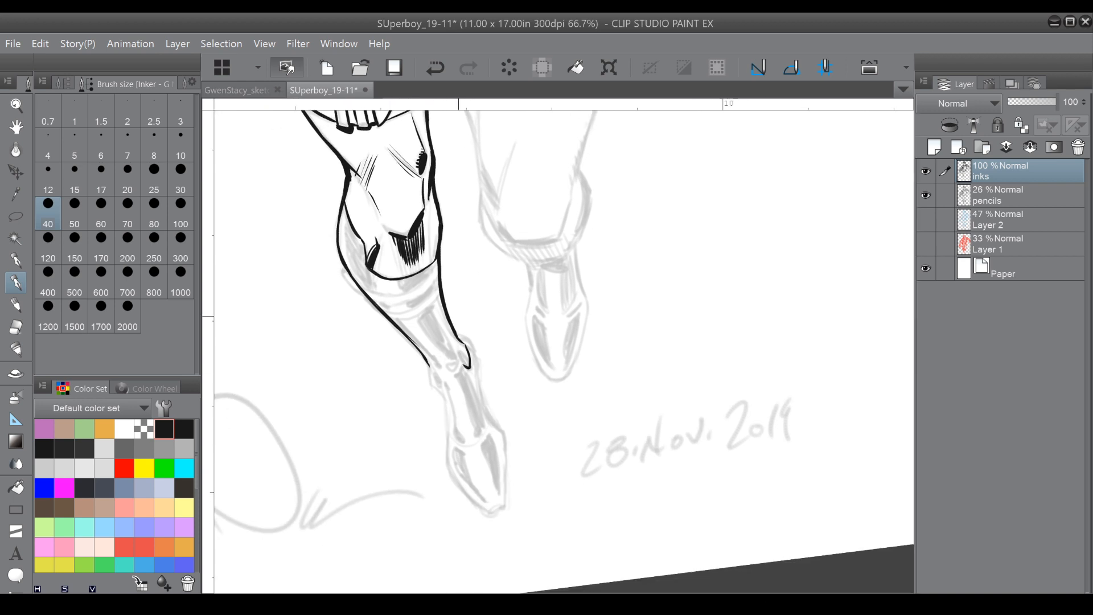
Ink curved strap lines wrapping around the leg just below the knee, following the pencil sketch.
scroll(480, 326, up, 6)
drag(480, 326, 510, 292)
mouse_move(342, 312)
mouse_down()
mouse_move(392, 376)
mouse_move(398, 417)
mouse_move(418, 429)
mouse_move(399, 508)
mouse_move(262, 418)
mouse_up()
mouse_move(340, 141)
mouse_down()
mouse_move(416, 308)
mouse_move(381, 263)
mouse_move(382, 280)
mouse_move(463, 297)
mouse_up()
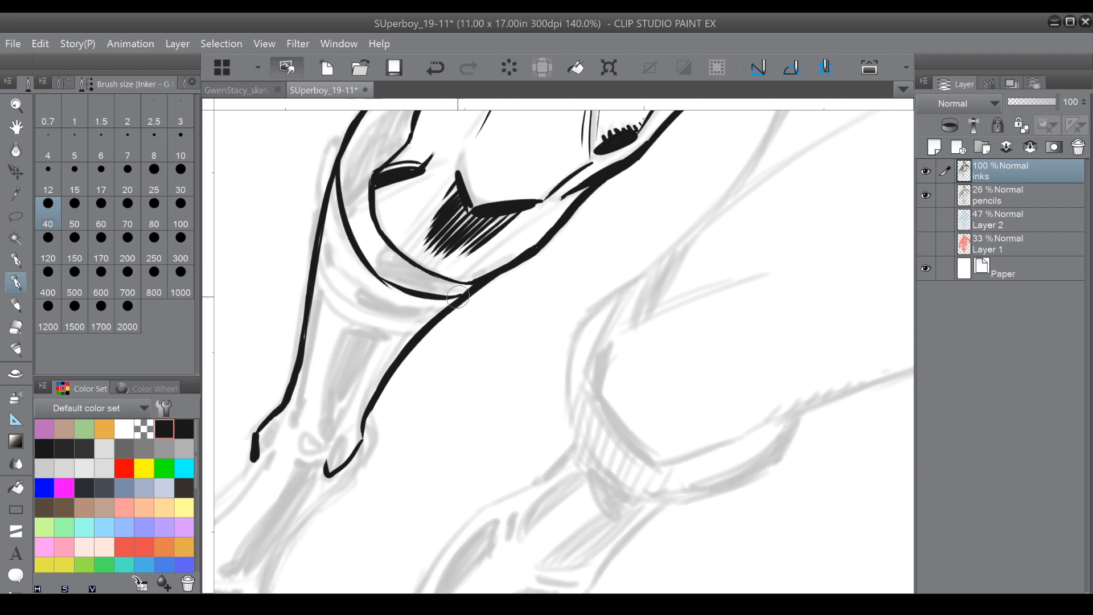
click(144, 429)
click(169, 427)
mouse_move(323, 218)
mouse_down()
mouse_move(355, 285)
mouse_move(381, 295)
mouse_up()
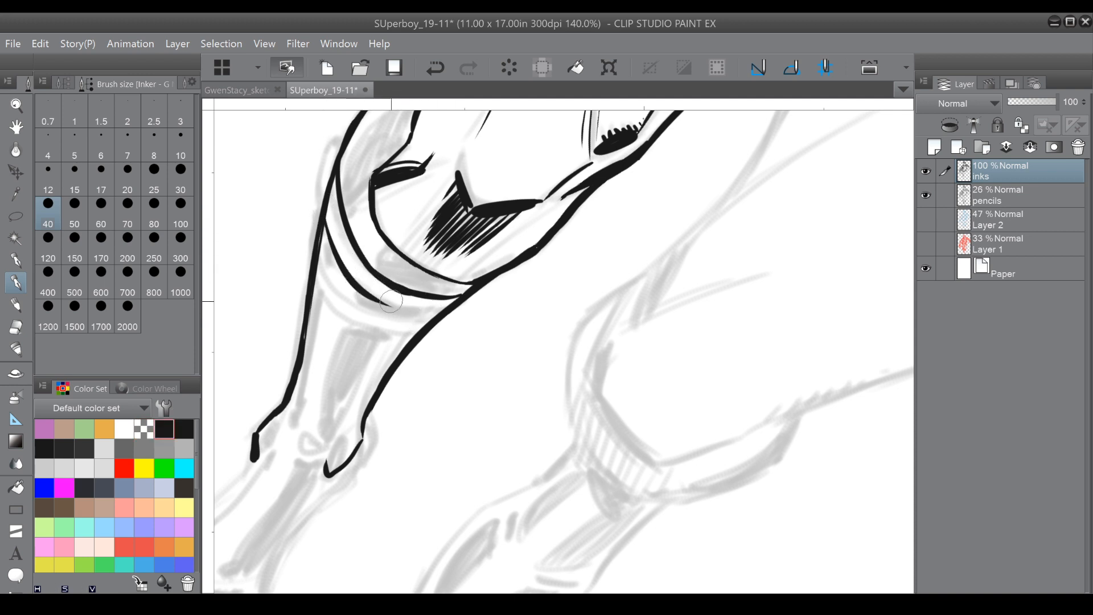
mouse_move(319, 236)
mouse_down()
mouse_move(377, 319)
mouse_move(430, 315)
mouse_up()
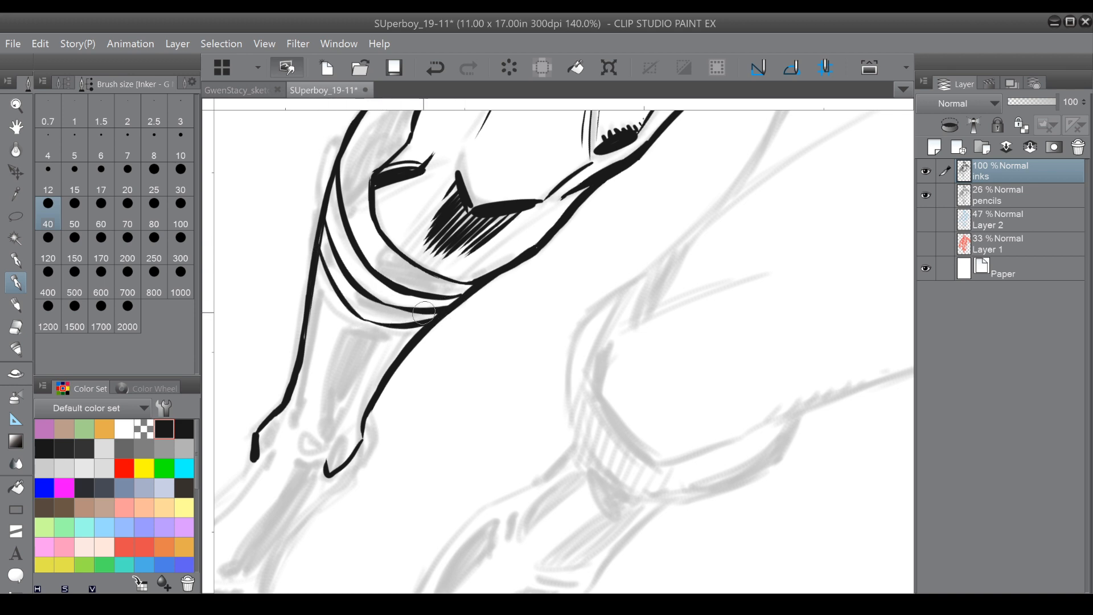
Ink the lowest strap line and erase the leg contours where they cross the straps using the transparent colour.
mouse_move(345, 329)
mouse_down()
mouse_move(429, 324)
mouse_move(380, 412)
mouse_up()
mouse_move(306, 267)
mouse_down()
mouse_move(311, 307)
mouse_move(311, 296)
mouse_up()
key(ctrl+z)
click(144, 428)
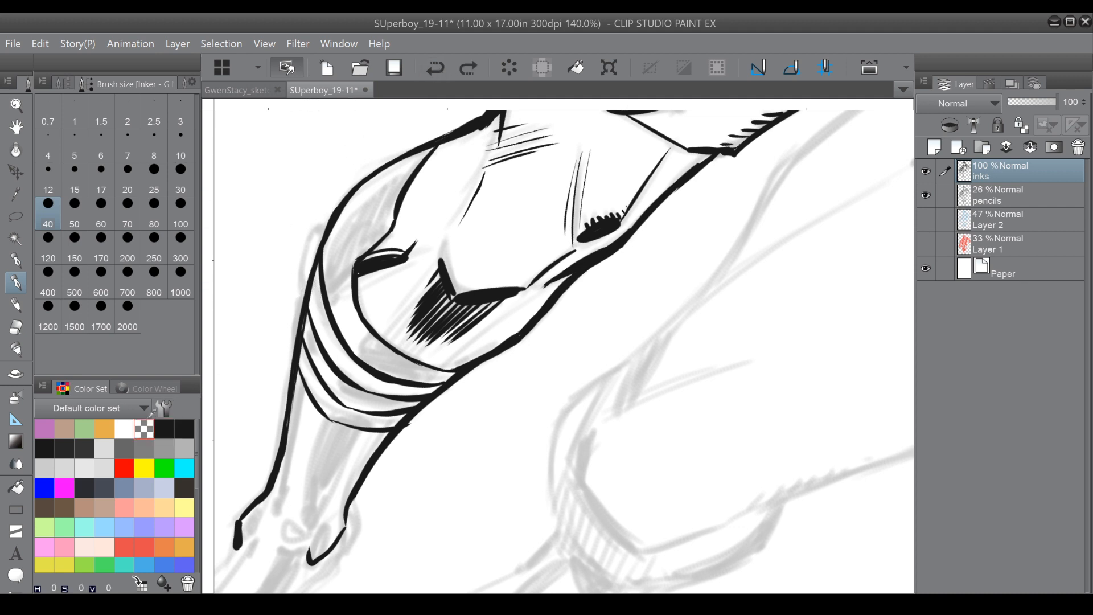
mouse_move(308, 289)
mouse_down()
mouse_move(314, 259)
mouse_move(305, 284)
mouse_up()
mouse_move(296, 355)
mouse_down()
mouse_move(302, 347)
mouse_move(305, 364)
mouse_move(291, 339)
mouse_move(366, 178)
mouse_up()
mouse_move(354, 279)
mouse_down()
mouse_move(356, 307)
mouse_move(415, 327)
mouse_move(445, 352)
mouse_up()
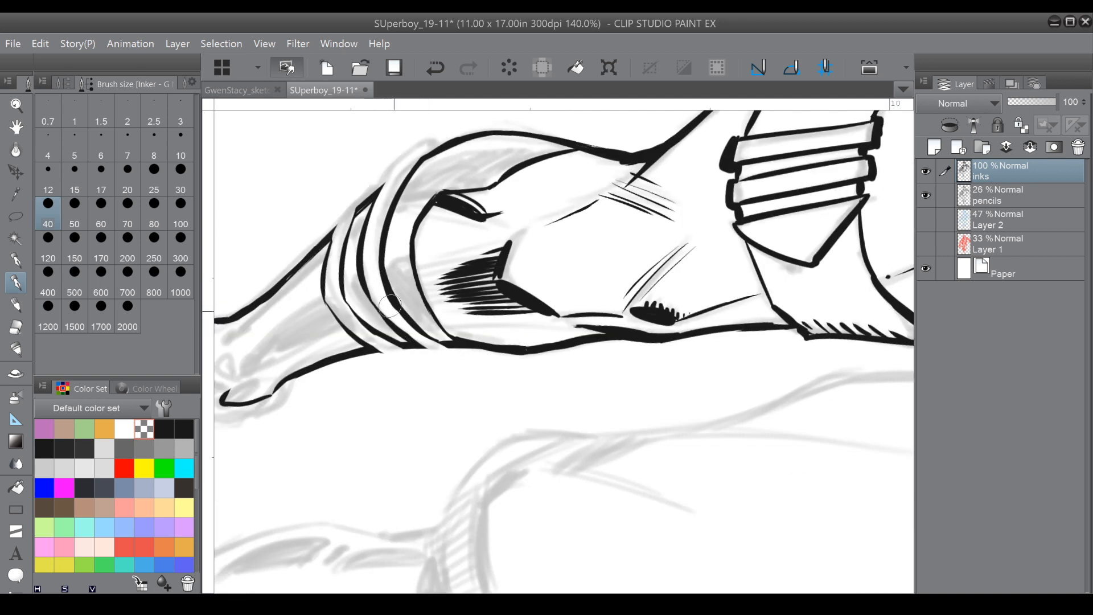
Redraw the outer ends of the straps in black so they overlap the leg contour on both sides.
click(165, 428)
drag(564, 352, 573, 280)
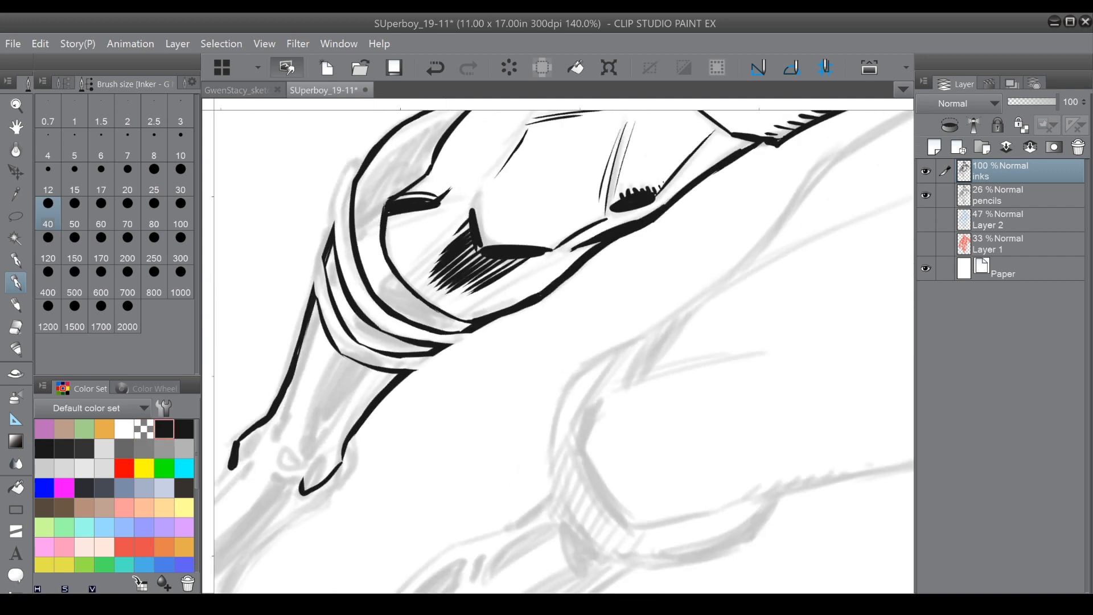
mouse_move(332, 218)
mouse_down()
mouse_move(331, 227)
mouse_move(359, 164)
mouse_up()
drag(312, 284, 323, 235)
drag(555, 245, 474, 294)
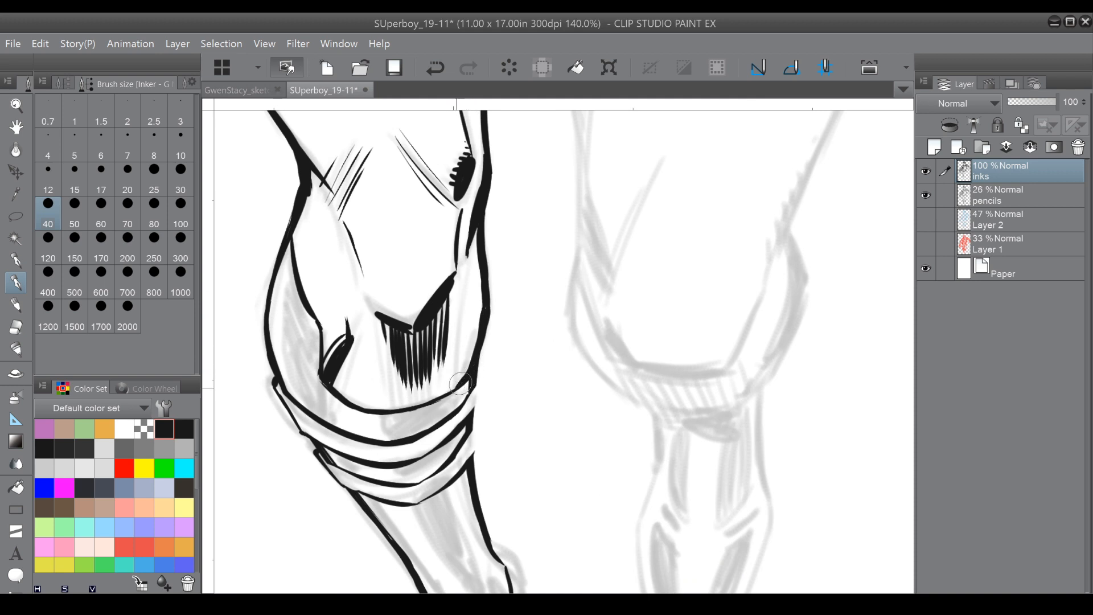
mouse_move(481, 369)
mouse_down()
mouse_move(478, 450)
mouse_move(472, 365)
mouse_up()
Ink the ankle folds and black ankle shadow, and carry both boot contours down from the ankle.
scroll(472, 353, down, 2)
mouse_move(447, 431)
mouse_down()
mouse_move(367, 350)
mouse_move(383, 386)
mouse_move(414, 384)
mouse_move(407, 400)
mouse_move(412, 391)
mouse_up()
mouse_move(417, 344)
mouse_down()
mouse_move(434, 361)
mouse_move(464, 491)
mouse_up()
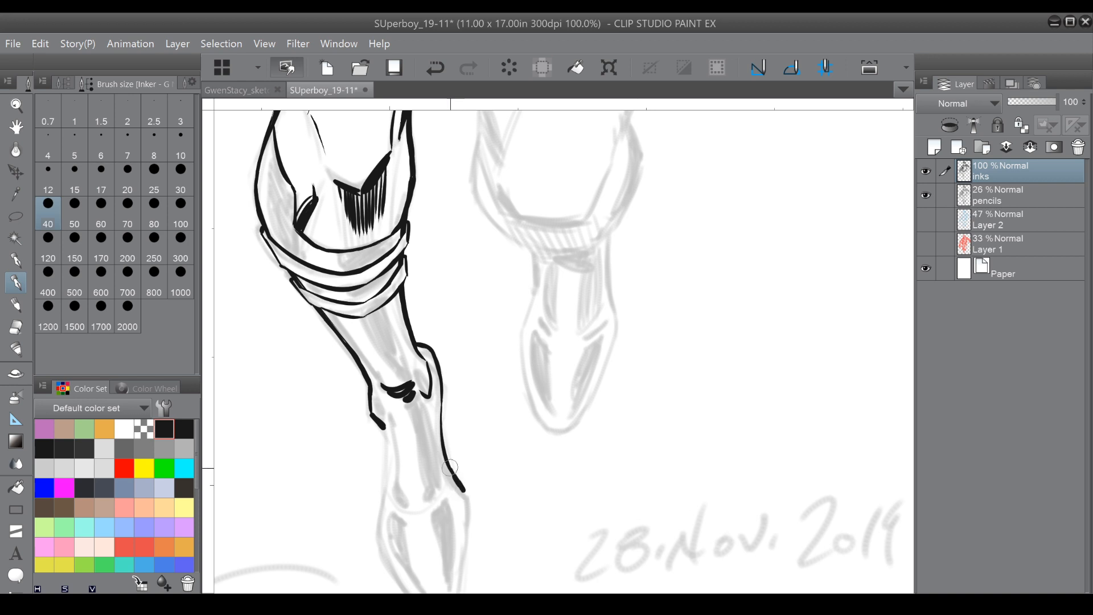
mouse_move(429, 371)
mouse_down()
mouse_move(433, 411)
mouse_move(440, 278)
mouse_up()
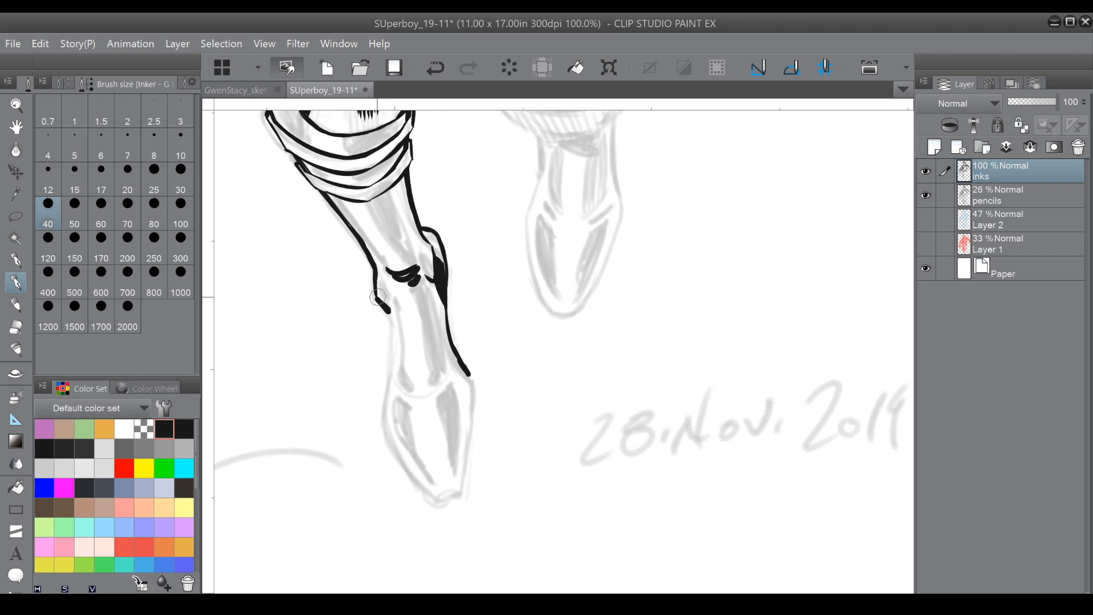
drag(388, 312, 381, 402)
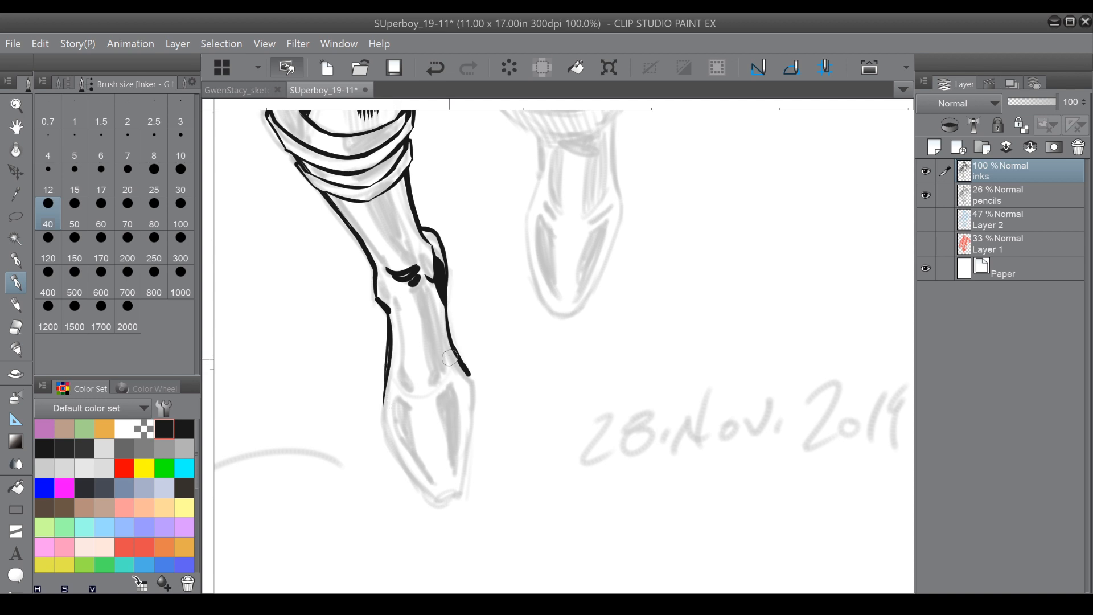
drag(461, 365, 470, 378)
Ink both sides of the boot's pointed toe.
drag(381, 367, 402, 311)
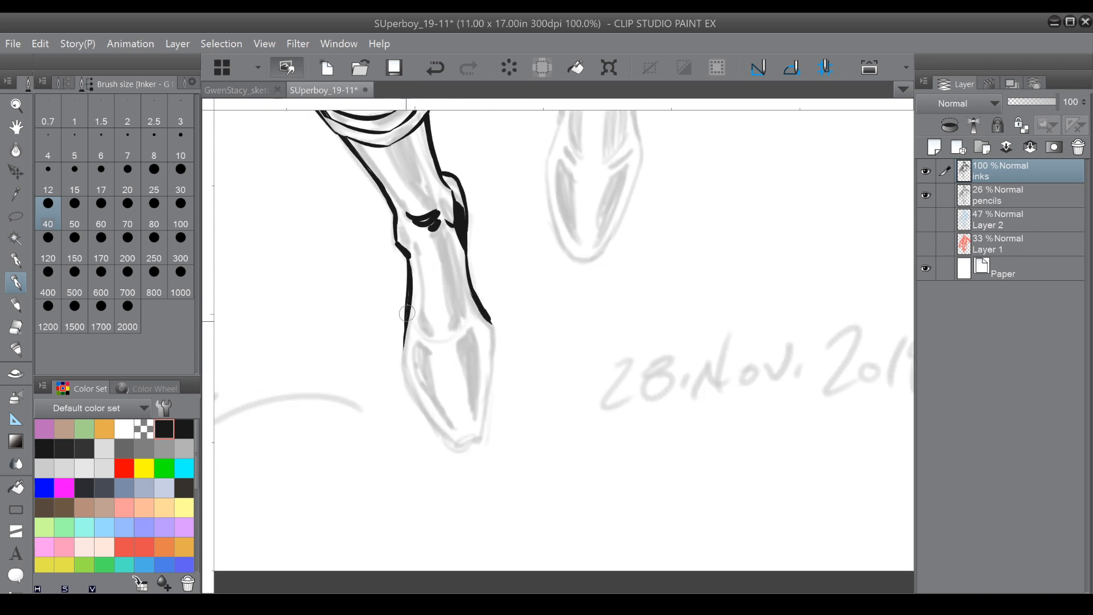
mouse_move(406, 372)
mouse_down()
mouse_move(423, 405)
mouse_move(414, 387)
mouse_move(466, 438)
mouse_up()
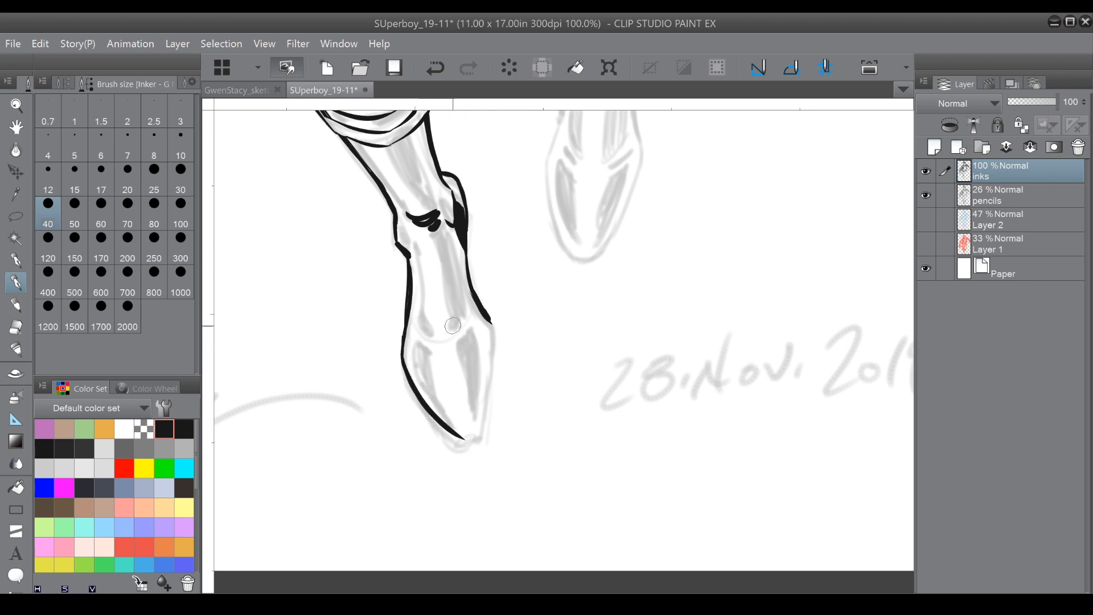
mouse_move(453, 326)
mouse_down()
mouse_move(526, 226)
mouse_move(470, 299)
mouse_move(447, 275)
mouse_move(455, 331)
mouse_up()
drag(361, 297, 426, 368)
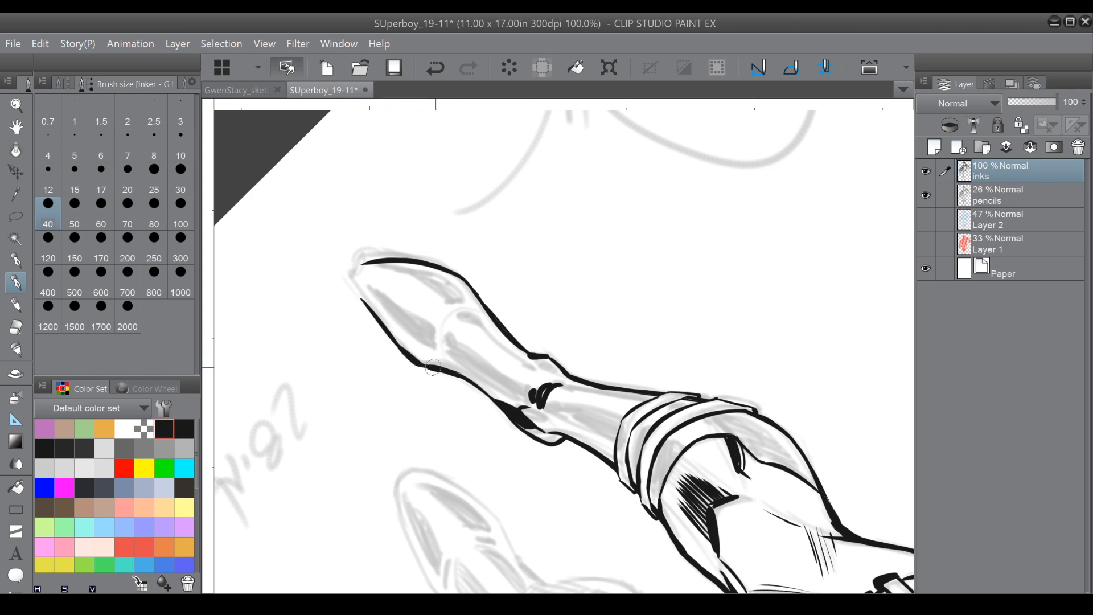
drag(362, 301, 406, 353)
Close the toe tip and ink the shadow outlines and black accents along the shin, ankle and upper foot.
drag(488, 149, 337, 212)
mouse_move(364, 387)
mouse_down()
mouse_move(532, 476)
mouse_move(495, 450)
mouse_up()
mouse_move(527, 347)
mouse_down()
mouse_move(520, 420)
mouse_move(487, 365)
mouse_move(546, 387)
mouse_move(489, 329)
mouse_move(504, 351)
mouse_move(429, 384)
mouse_move(353, 554)
mouse_up()
drag(342, 294, 342, 311)
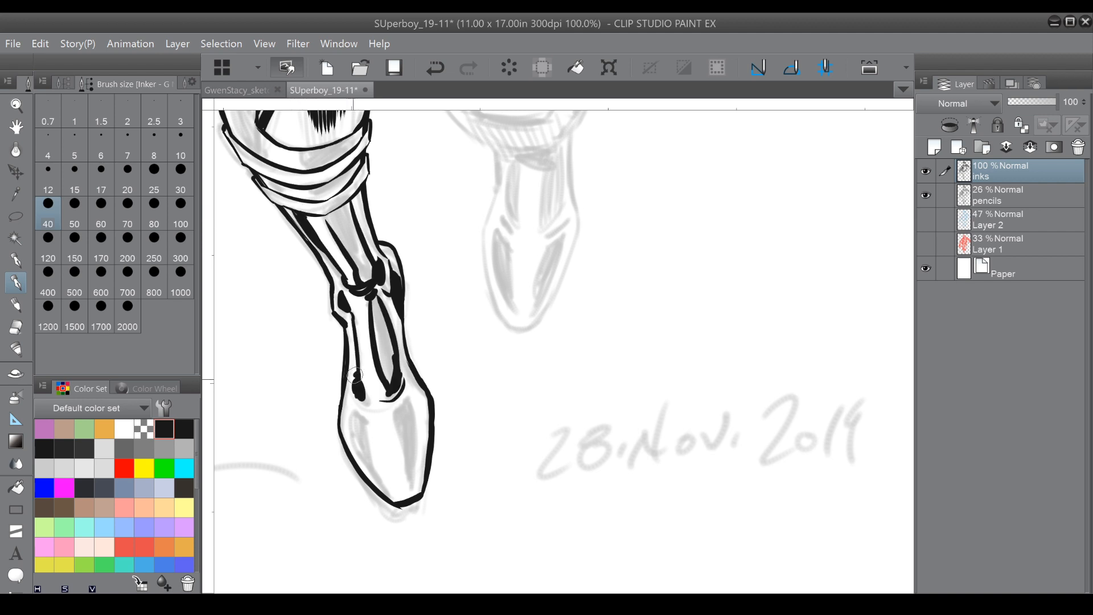
mouse_move(355, 375)
mouse_down()
mouse_move(363, 397)
mouse_move(409, 391)
mouse_move(422, 450)
mouse_up()
Outline the two long shadow shapes on the boot's toe.
drag(393, 409, 412, 489)
mouse_move(353, 406)
mouse_down()
mouse_move(369, 410)
mouse_move(356, 443)
mouse_move(363, 455)
mouse_up()
drag(366, 412, 369, 462)
drag(359, 446, 409, 535)
click(395, 493)
Outline the shadow areas across the straps and on the calf beside the knee.
drag(333, 261, 338, 274)
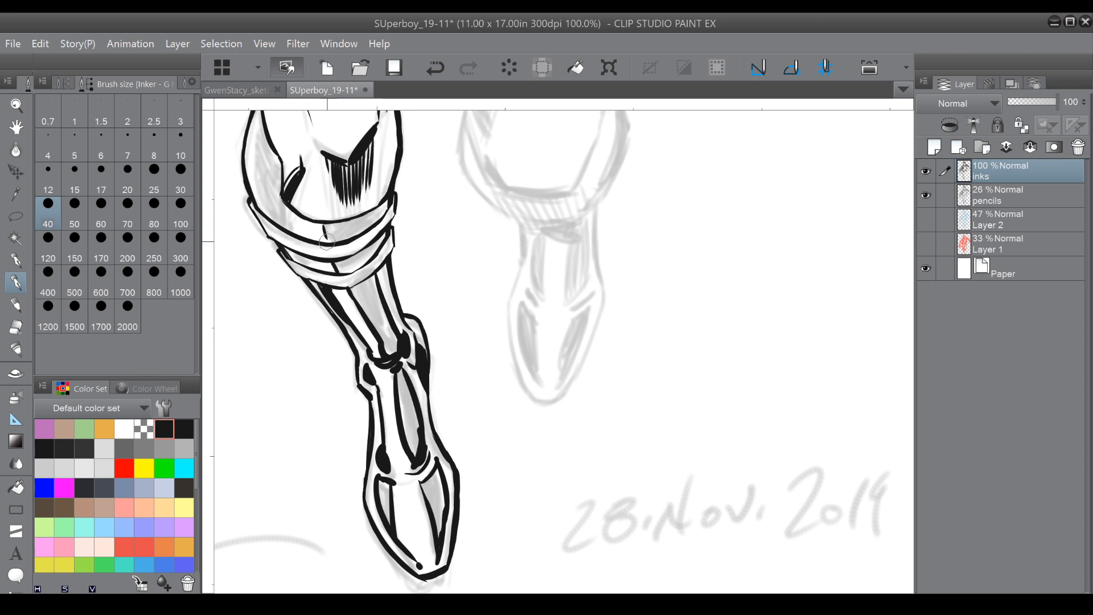
drag(328, 240, 329, 302)
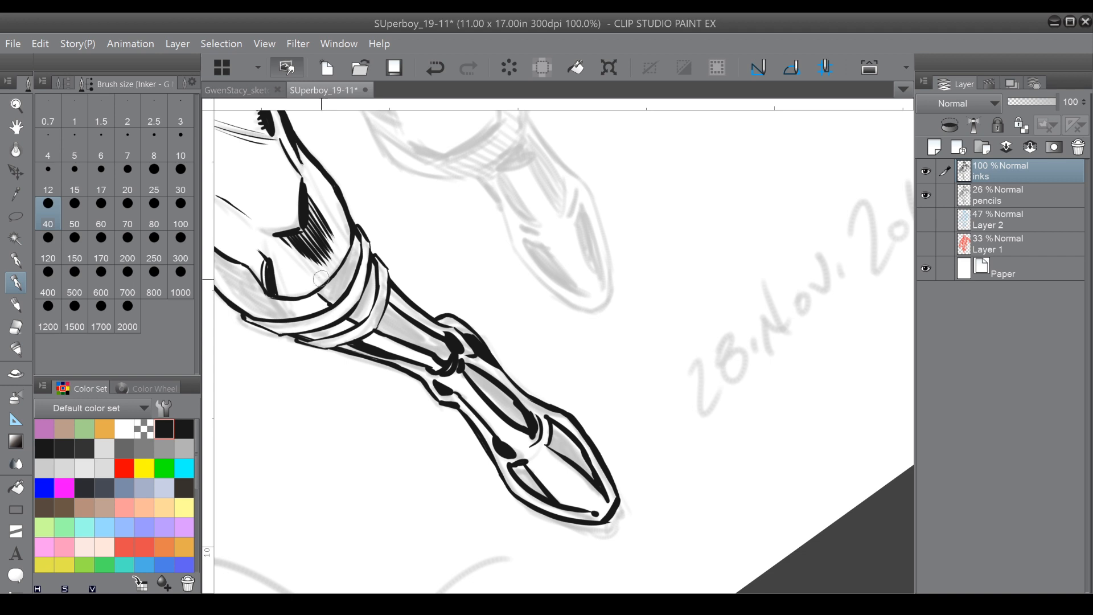
drag(336, 280, 354, 249)
key(ctrl+@)
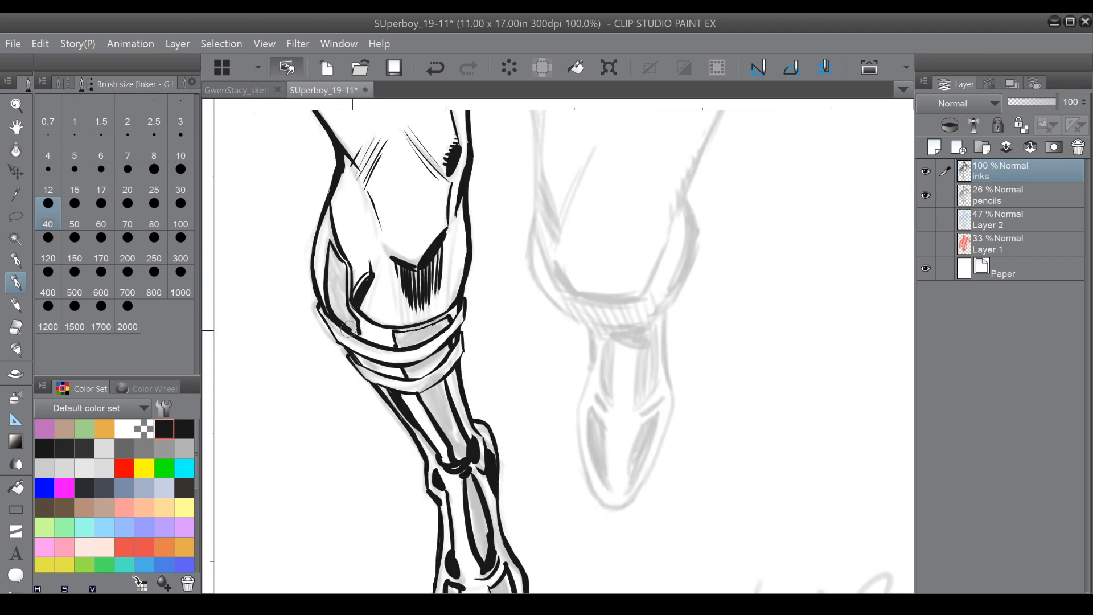
drag(361, 357, 373, 368)
drag(393, 250, 389, 146)
Select the enclosed shadow areas on the calf, straps and boot, fill them with black, and deselect.
key(ctrl+minus)
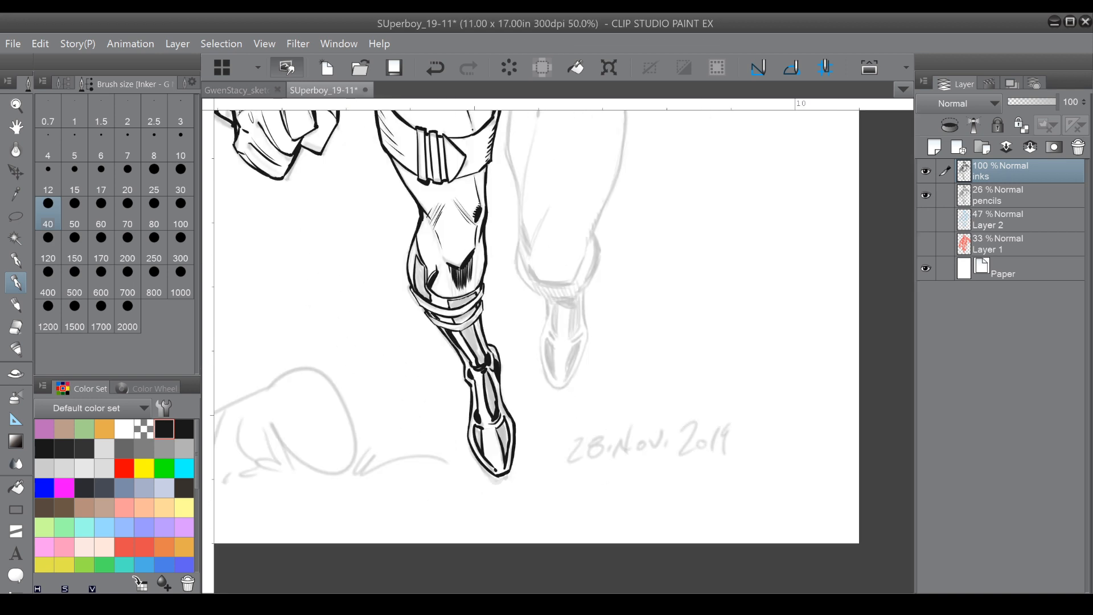
key(w)
click(420, 281)
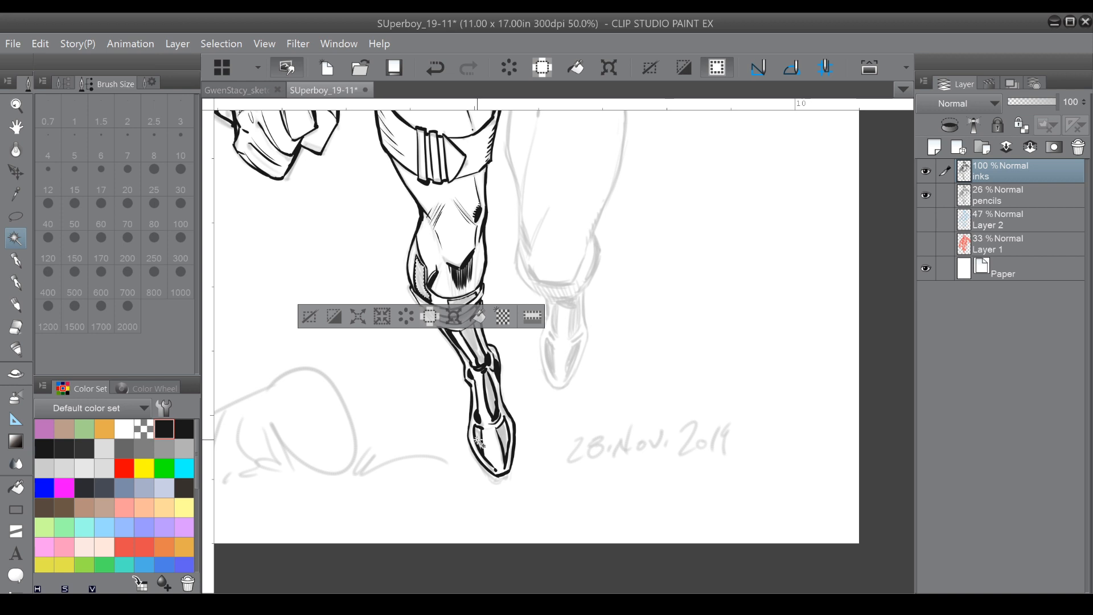
click(480, 442)
click(499, 427)
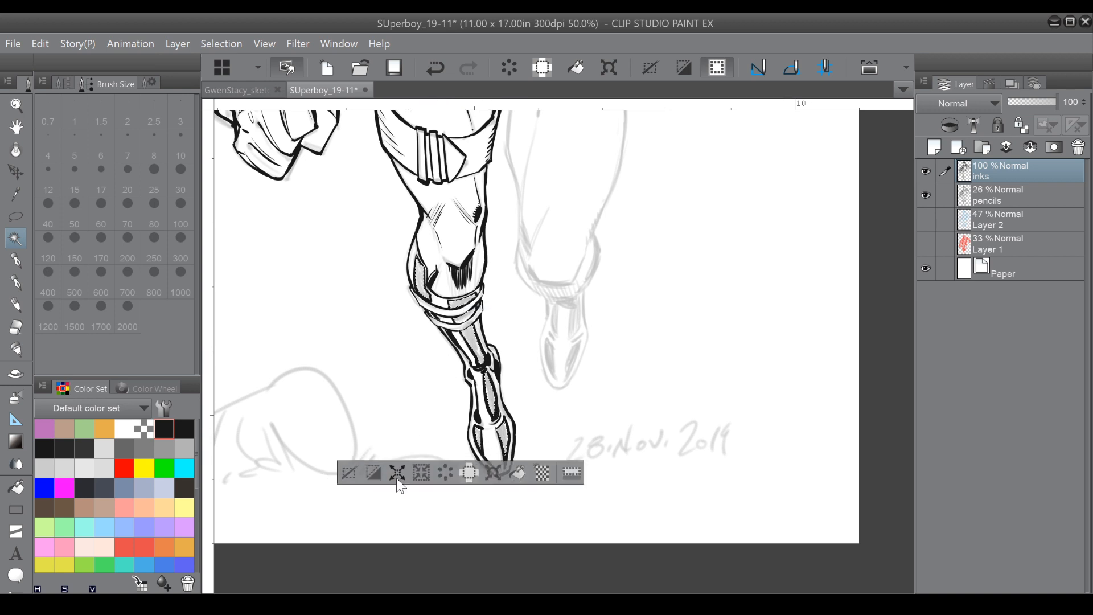
click(518, 472)
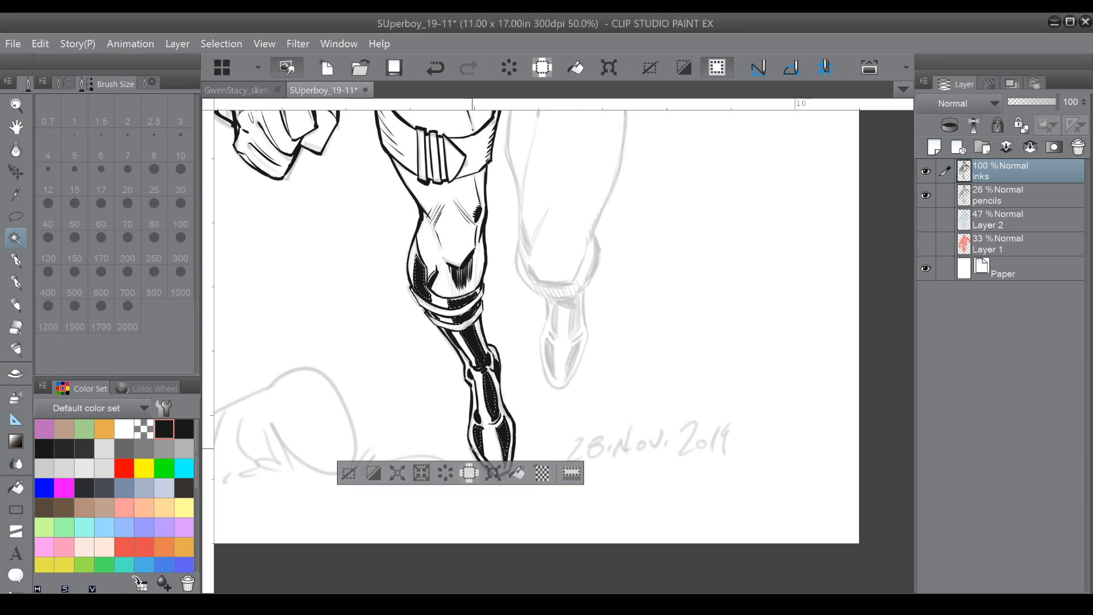
click(349, 472)
Ink the inner contour of the other thigh from the crotch down and add long hatching strokes beside it.
drag(362, 449, 330, 529)
drag(362, 399, 310, 516)
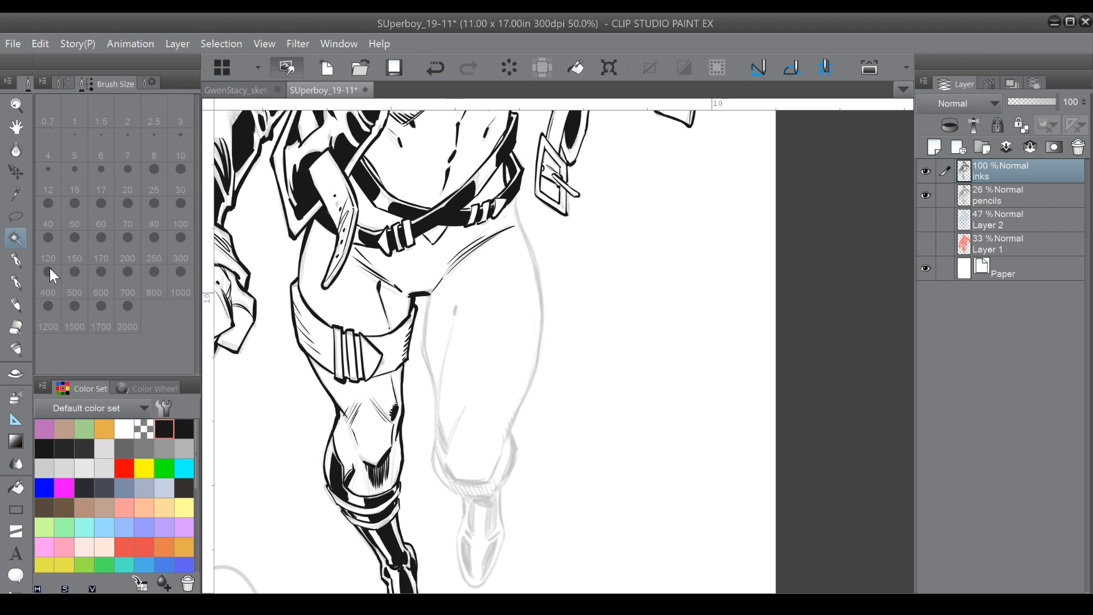
click(16, 281)
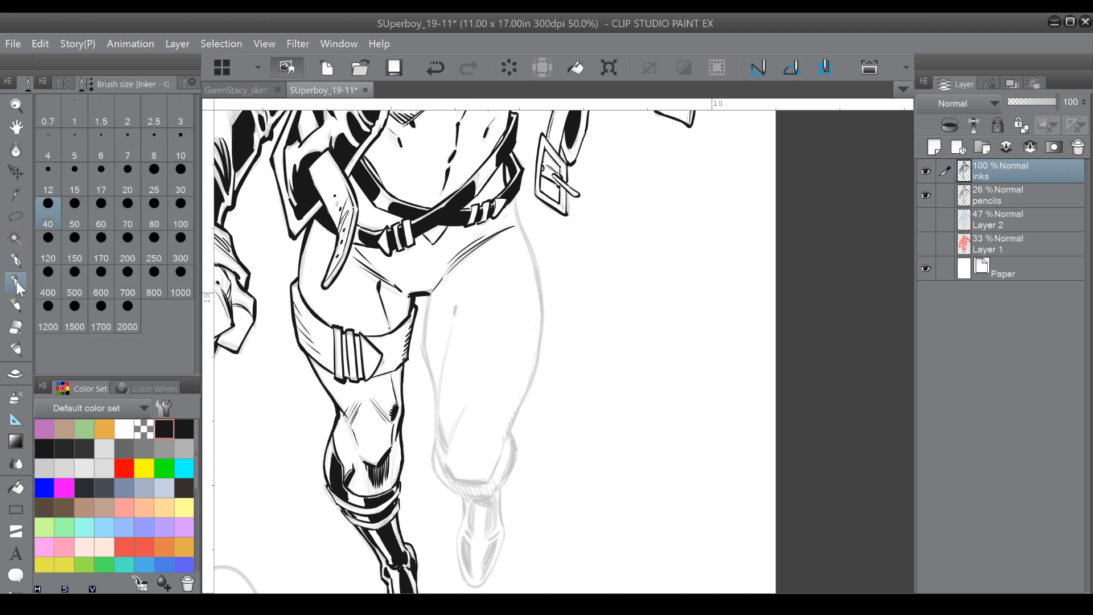
drag(429, 292, 425, 351)
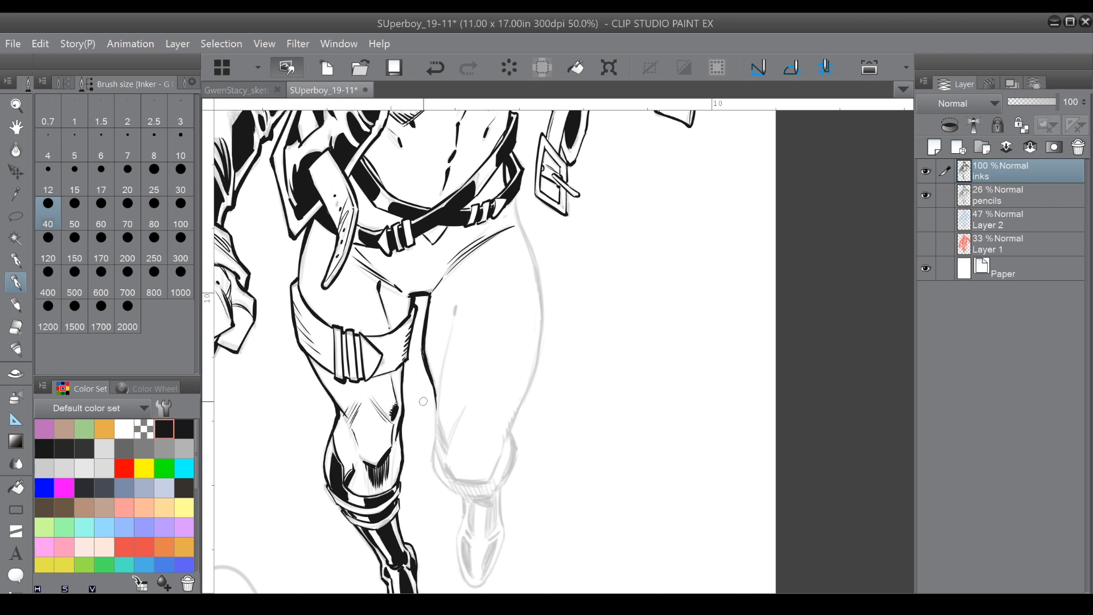
drag(437, 429, 459, 299)
drag(438, 395, 460, 291)
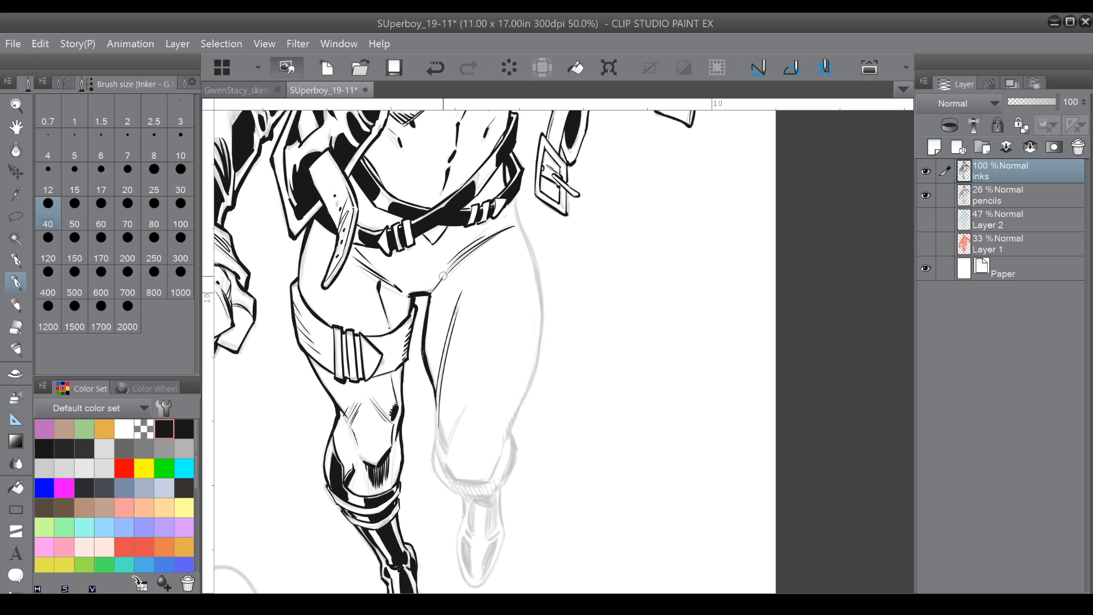
drag(440, 427, 450, 364)
drag(446, 448, 462, 411)
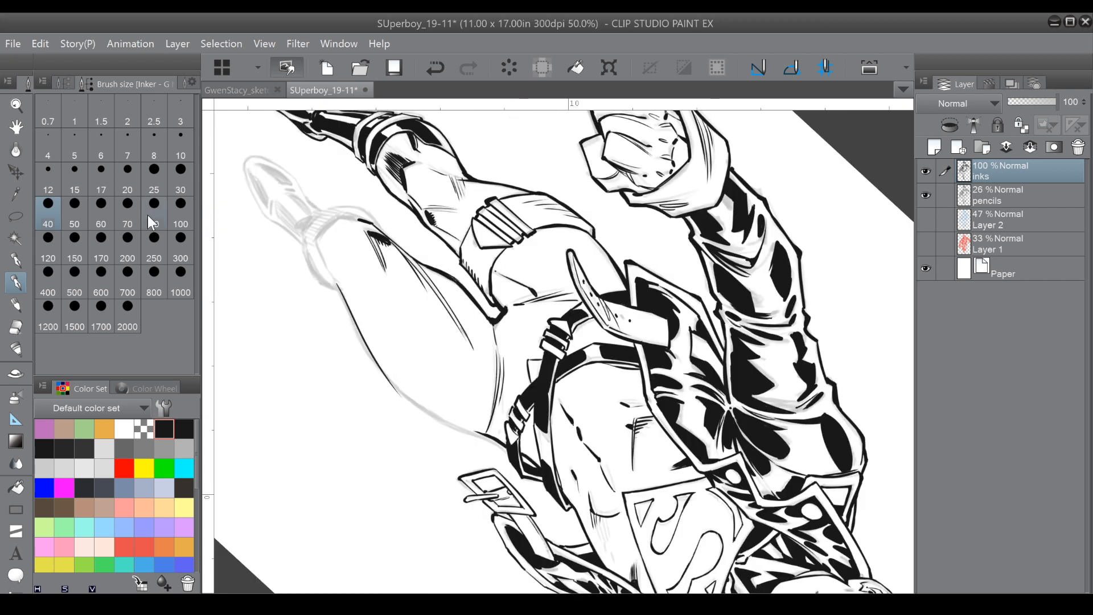
Set the brush size to 50, thicken the outer hip and thigh contour, and clean its edge with the transparent colour.
click(77, 224)
mouse_move(383, 373)
mouse_down()
mouse_move(487, 434)
mouse_move(438, 415)
mouse_move(475, 429)
mouse_up()
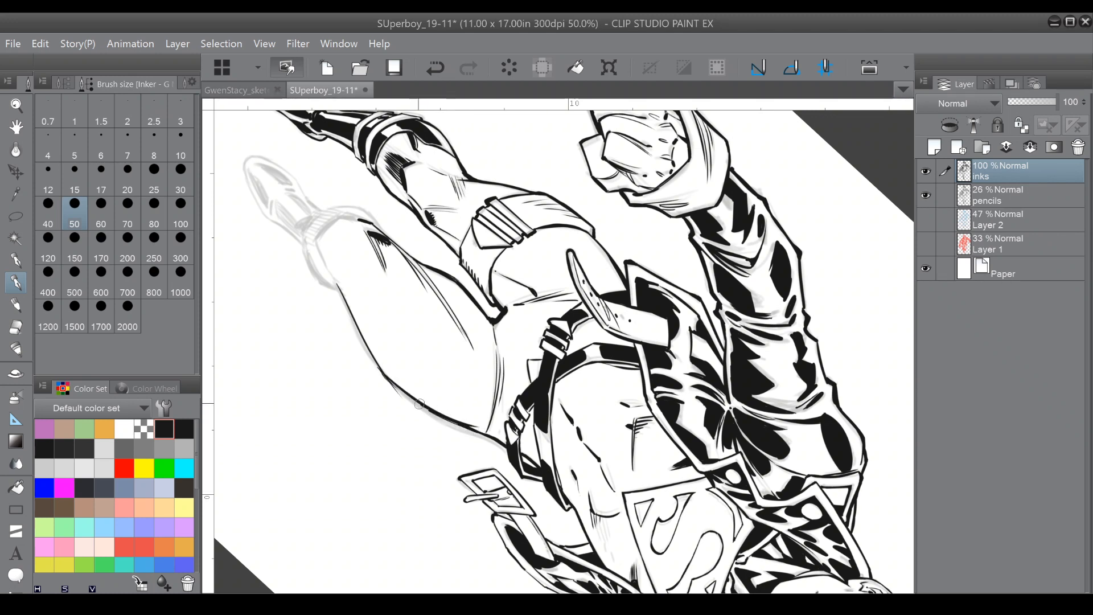
drag(396, 387, 456, 424)
key(c)
scroll(451, 384, up, 2)
mouse_move(303, 346)
mouse_down()
mouse_move(358, 413)
mouse_move(325, 381)
mouse_up()
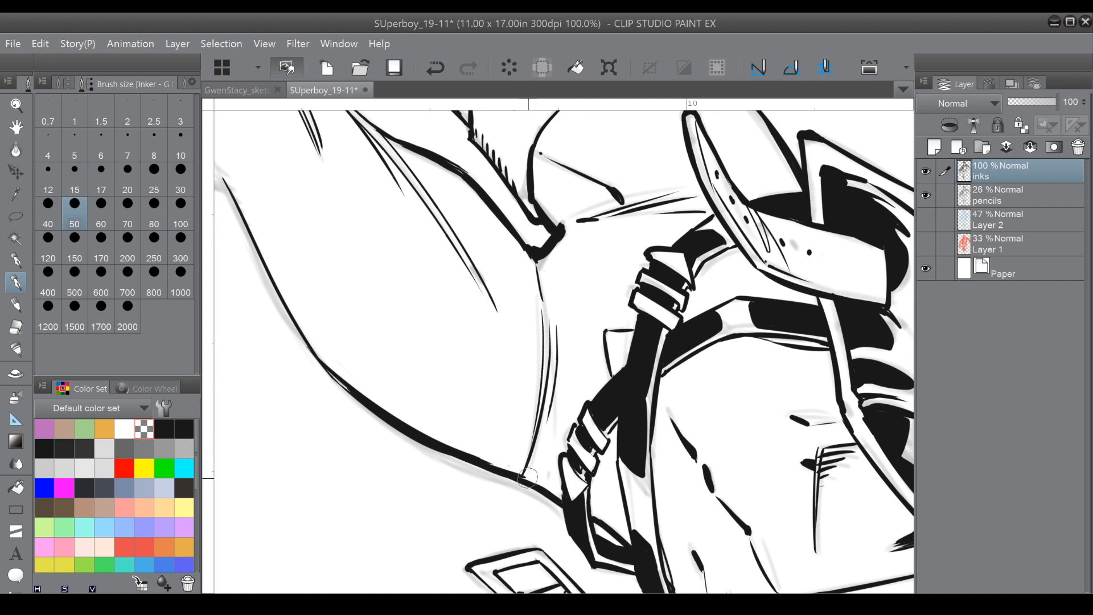
click(164, 429)
drag(331, 373, 349, 392)
Thicken the inner thigh contour and its black shadow above the knee, and reinforce the strapped thigh's edge near the crotch.
drag(331, 287, 410, 411)
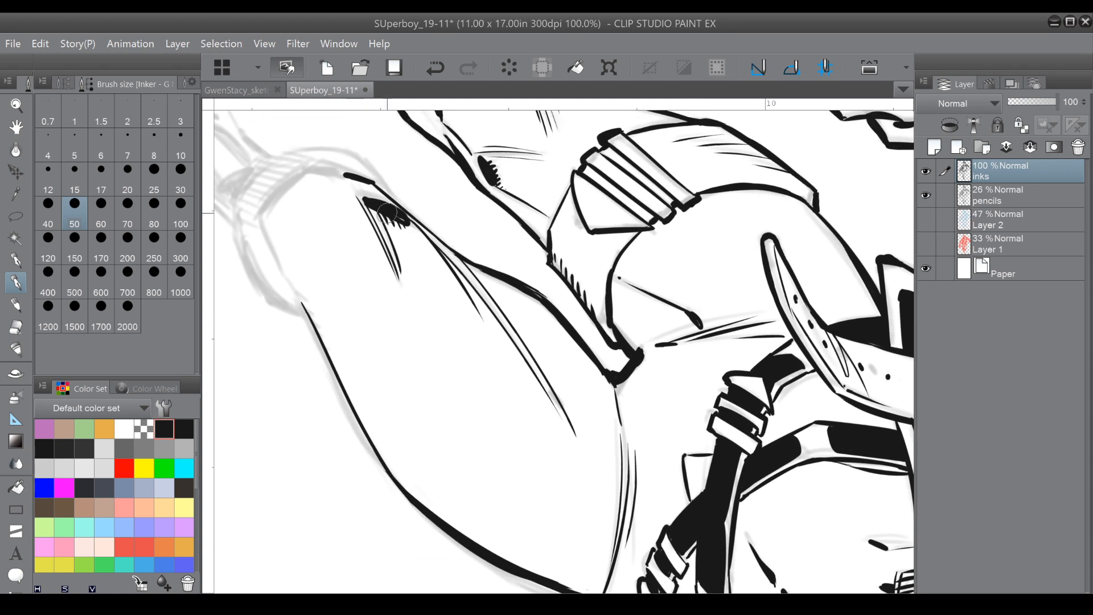
drag(392, 207, 435, 249)
drag(372, 180, 426, 230)
drag(390, 199, 457, 253)
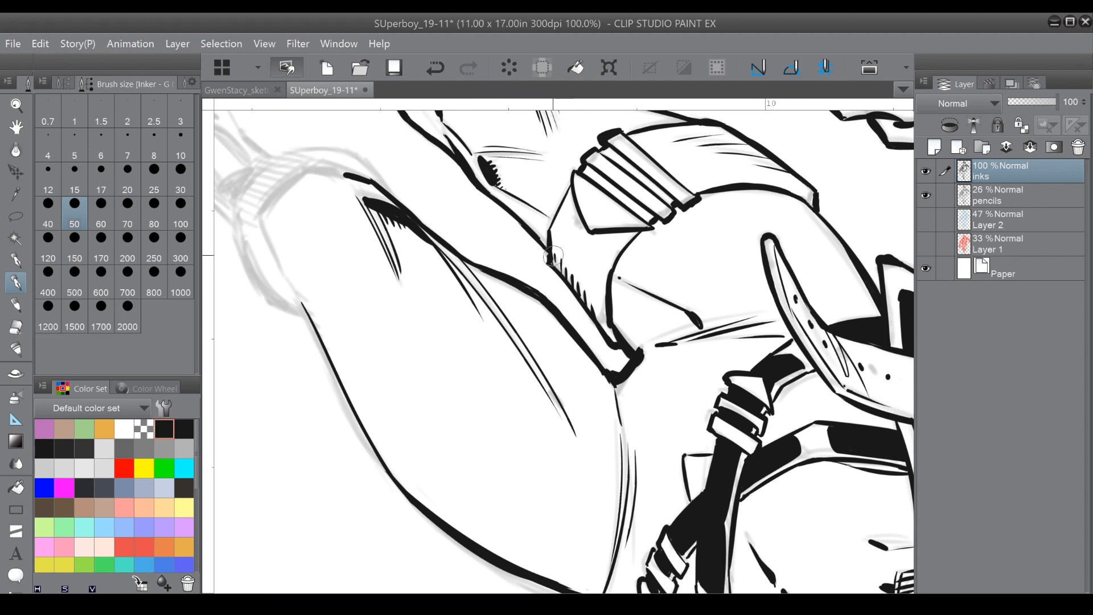
drag(550, 234, 547, 263)
mouse_move(617, 347)
mouse_down()
mouse_move(603, 371)
mouse_move(615, 387)
mouse_move(633, 354)
mouse_up()
Extend the outer thigh contour down to the knee and ink the heavy lower edge of the knee.
drag(612, 158, 702, 137)
drag(355, 208, 386, 272)
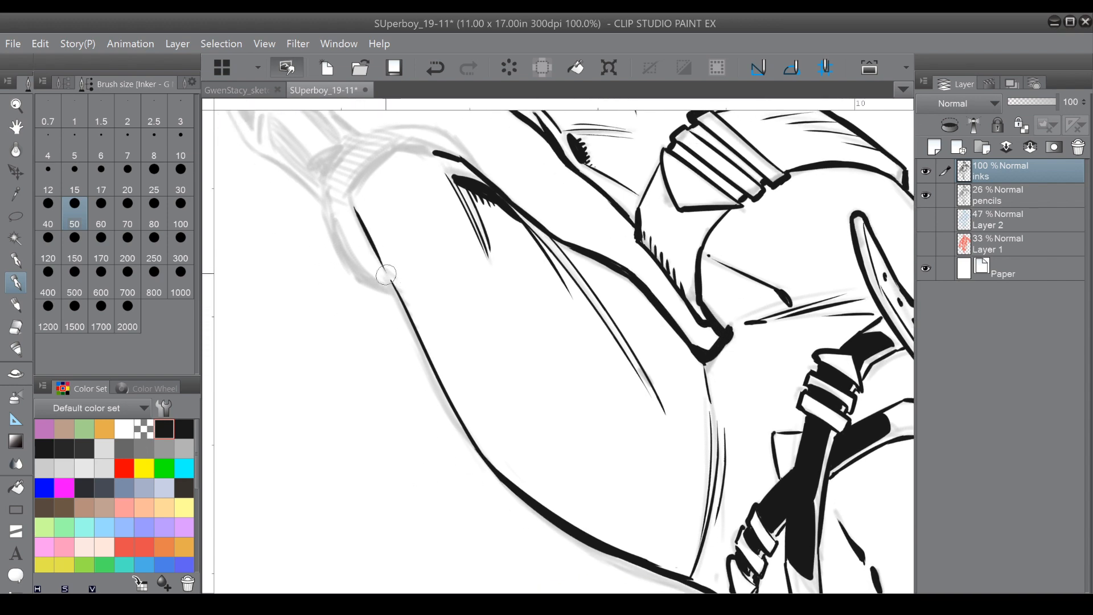
mouse_move(373, 209)
mouse_down()
mouse_move(327, 302)
mouse_move(364, 353)
mouse_move(461, 431)
mouse_up()
drag(367, 409, 415, 442)
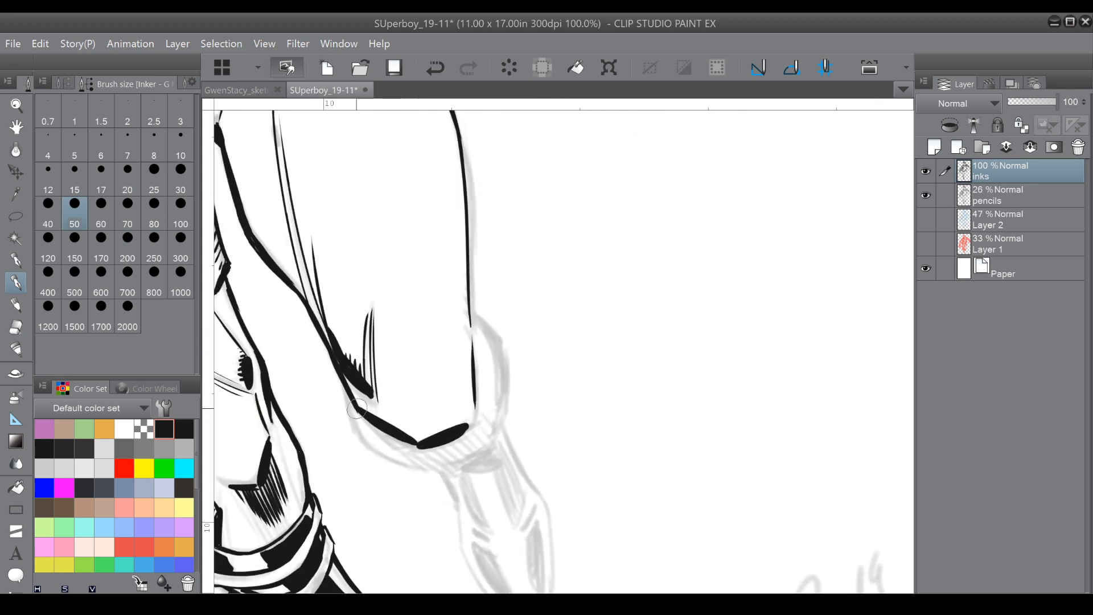
Add short hatching strokes along the outer thigh contour just above the knee.
drag(449, 310, 476, 373)
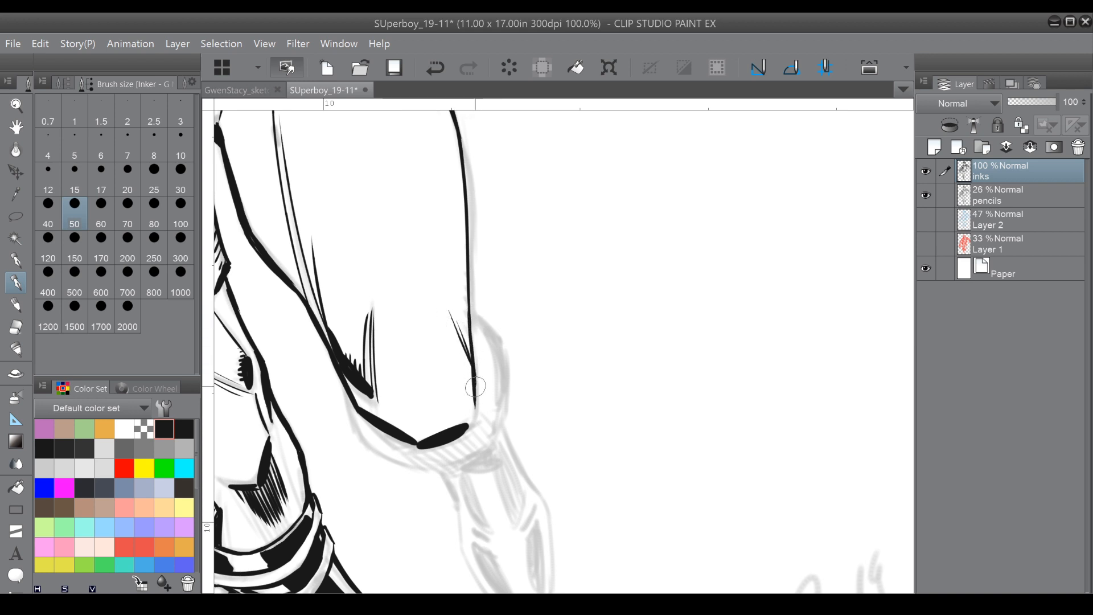
mouse_move(377, 403)
mouse_down()
mouse_move(396, 431)
mouse_move(537, 269)
mouse_move(558, 276)
mouse_up()
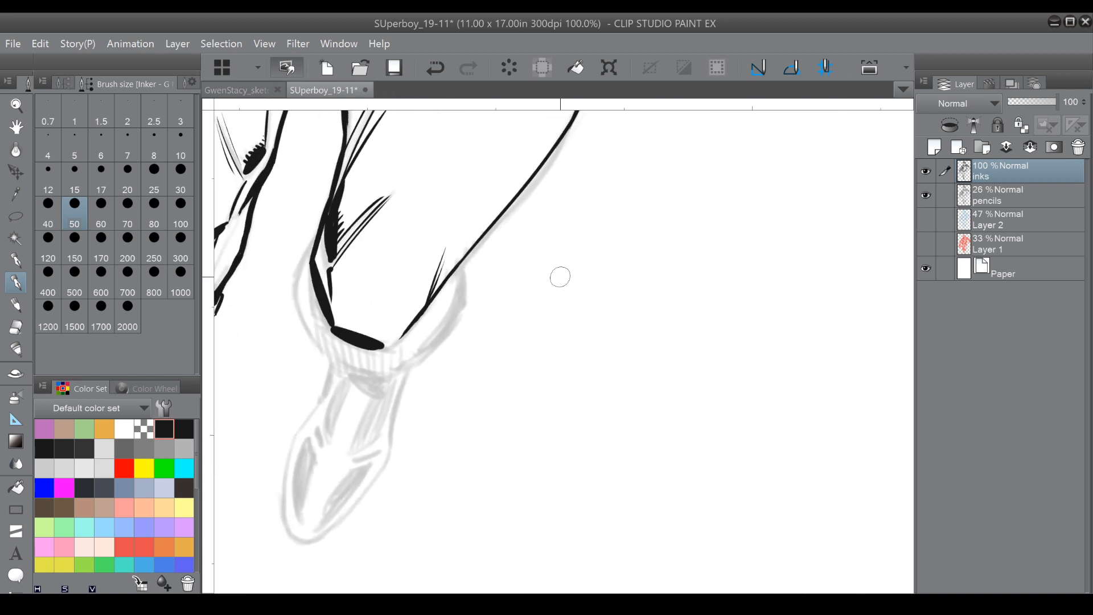
drag(447, 282, 450, 272)
drag(453, 269, 466, 248)
drag(468, 251, 471, 243)
Ink the curved boot cuff below the knee and fill it with short parallel hatching strokes.
mouse_move(319, 234)
mouse_down()
mouse_move(302, 287)
mouse_move(297, 263)
mouse_move(298, 293)
mouse_move(323, 351)
mouse_up()
mouse_move(317, 234)
mouse_down()
mouse_move(297, 287)
mouse_move(321, 350)
mouse_move(374, 373)
mouse_up()
drag(315, 294, 332, 356)
drag(330, 333, 345, 362)
drag(345, 340, 354, 366)
drag(353, 344, 370, 371)
drag(370, 348, 387, 371)
mouse_move(385, 348)
mouse_down()
mouse_move(392, 373)
mouse_move(365, 422)
mouse_move(283, 301)
mouse_move(331, 345)
mouse_move(341, 395)
mouse_move(413, 246)
mouse_move(453, 239)
mouse_move(474, 308)
mouse_move(535, 338)
mouse_up()
Ink the shadow under the cuff and the bulging outer contour beside the knee.
drag(465, 294, 513, 332)
mouse_move(513, 183)
mouse_down()
mouse_move(436, 311)
mouse_move(467, 341)
mouse_up()
mouse_move(505, 163)
mouse_down()
mouse_move(399, 251)
mouse_move(376, 319)
mouse_up()
Ink both outer contours of the second boot from under the knee cuff down to the toe.
drag(518, 287, 545, 344)
drag(459, 342, 483, 387)
mouse_move(456, 340)
mouse_down()
mouse_move(498, 450)
mouse_move(483, 426)
mouse_move(557, 494)
mouse_up()
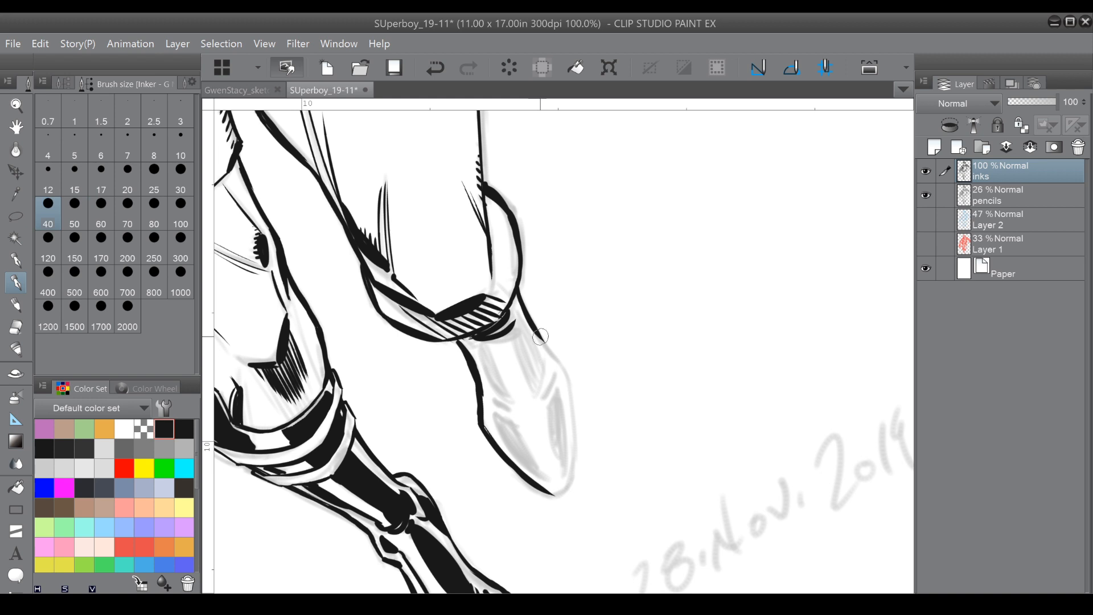
drag(477, 381, 480, 414)
drag(535, 333, 561, 364)
mouse_move(603, 194)
mouse_down()
mouse_move(693, 251)
mouse_move(717, 320)
mouse_up()
Ink the shading shapes along one side of the boot's shaft and foot, with the ankle crease between them.
mouse_move(412, 341)
mouse_down()
mouse_move(424, 362)
mouse_move(353, 261)
mouse_move(360, 209)
mouse_move(420, 285)
mouse_move(489, 312)
mouse_move(444, 268)
mouse_move(446, 251)
mouse_up()
mouse_move(454, 257)
mouse_down()
mouse_move(498, 294)
mouse_move(448, 282)
mouse_move(508, 300)
mouse_up()
mouse_move(451, 255)
mouse_down()
mouse_move(445, 279)
mouse_move(436, 234)
mouse_up()
mouse_move(372, 211)
mouse_down()
mouse_move(429, 255)
mouse_move(373, 215)
mouse_move(425, 274)
mouse_move(425, 243)
mouse_move(417, 247)
mouse_move(474, 259)
mouse_move(481, 292)
mouse_up()
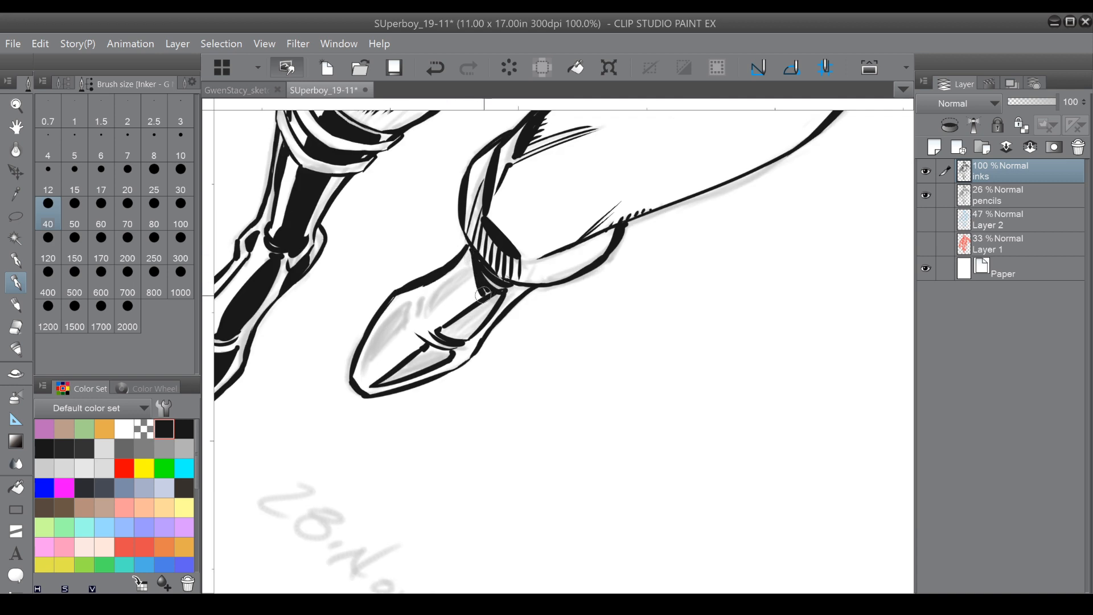
key(minus)
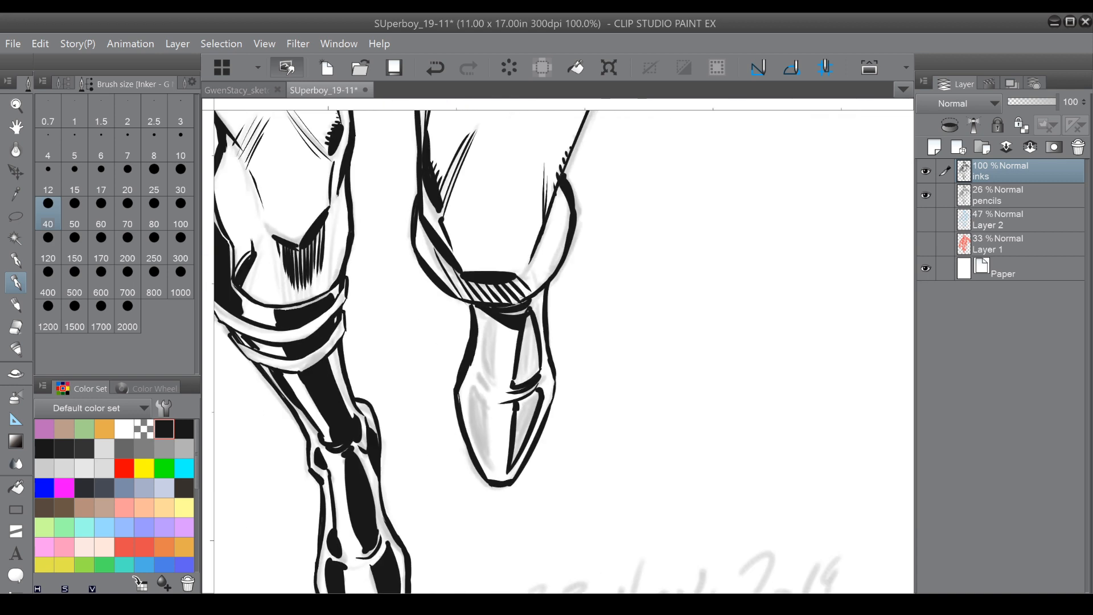
Add short hatching at the cuff's outer corner and outline the matching shading shapes on the boot's other side.
mouse_move(535, 270)
mouse_down()
mouse_move(546, 277)
mouse_move(554, 263)
mouse_move(544, 273)
mouse_up()
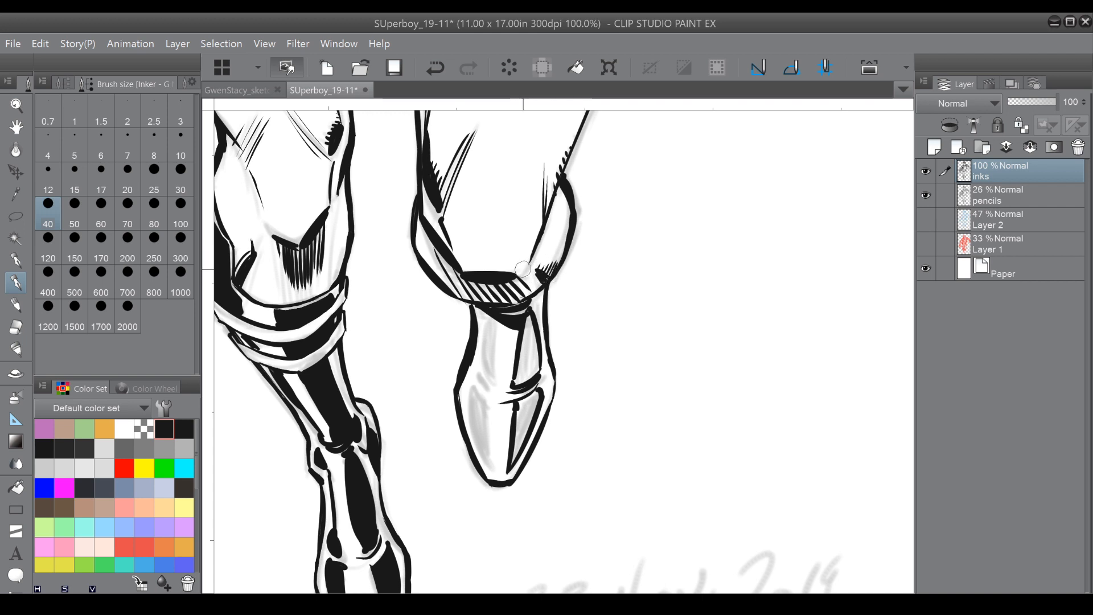
drag(488, 310, 490, 456)
mouse_move(472, 381)
mouse_down()
mouse_move(481, 447)
mouse_move(505, 471)
mouse_up()
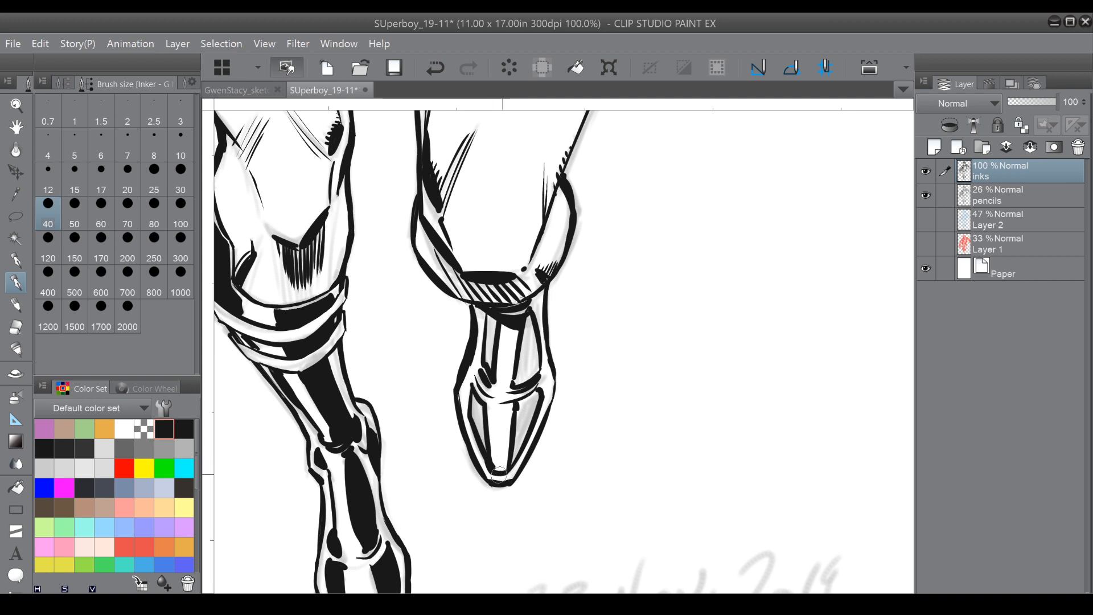
Trim the boot's upper inner contour with transparent ink, redraw it in black, and strengthen the crease line above the cuff.
drag(455, 439, 481, 292)
drag(402, 499, 415, 491)
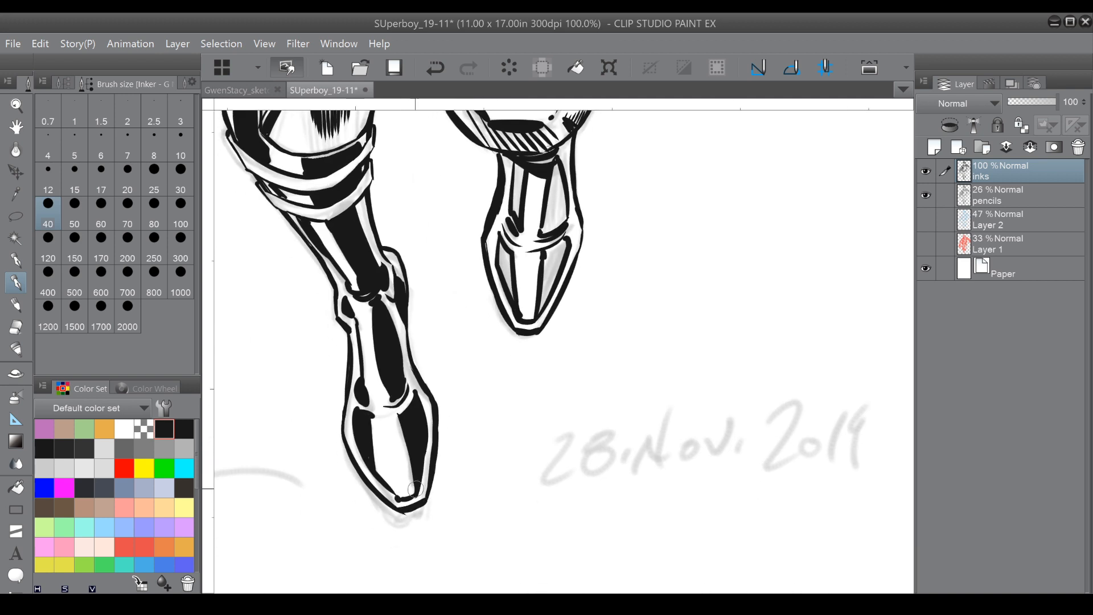
click(144, 428)
drag(474, 196, 395, 398)
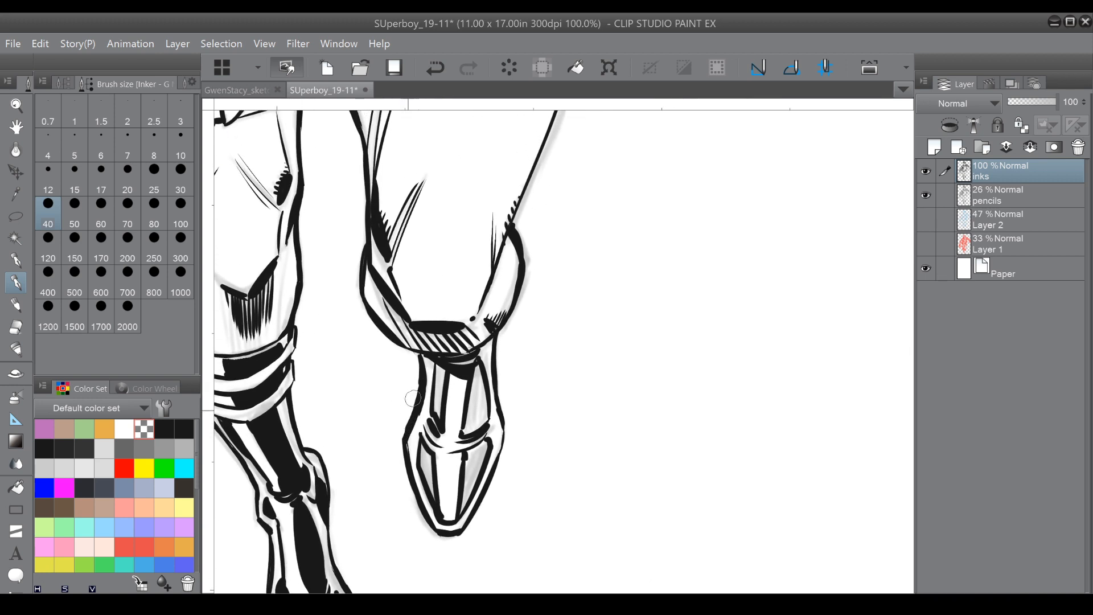
click(164, 428)
drag(422, 360, 408, 425)
drag(421, 357, 443, 367)
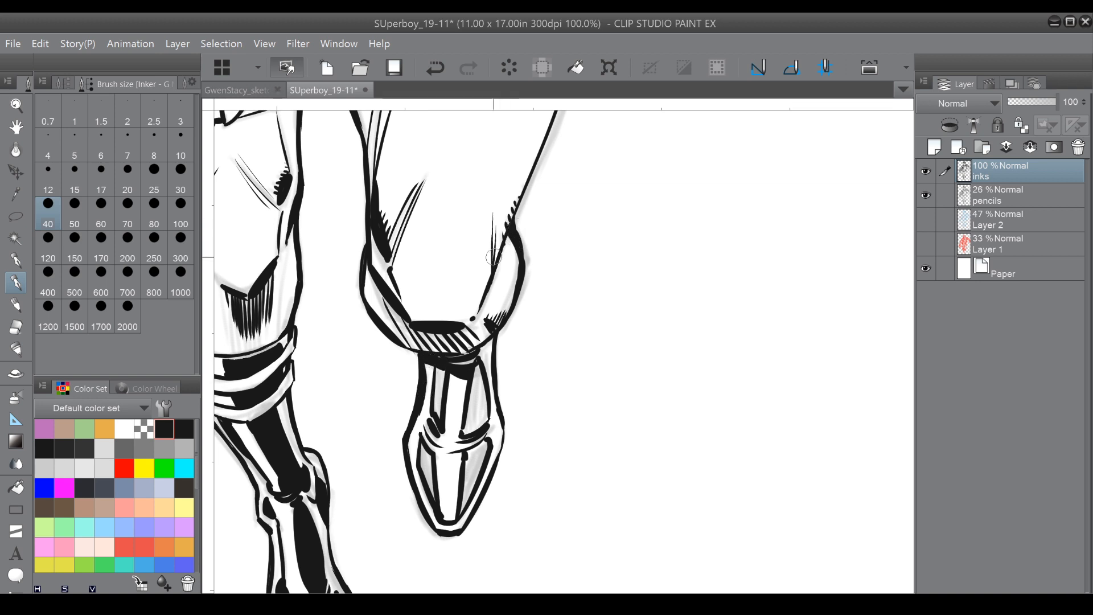
drag(479, 310, 487, 282)
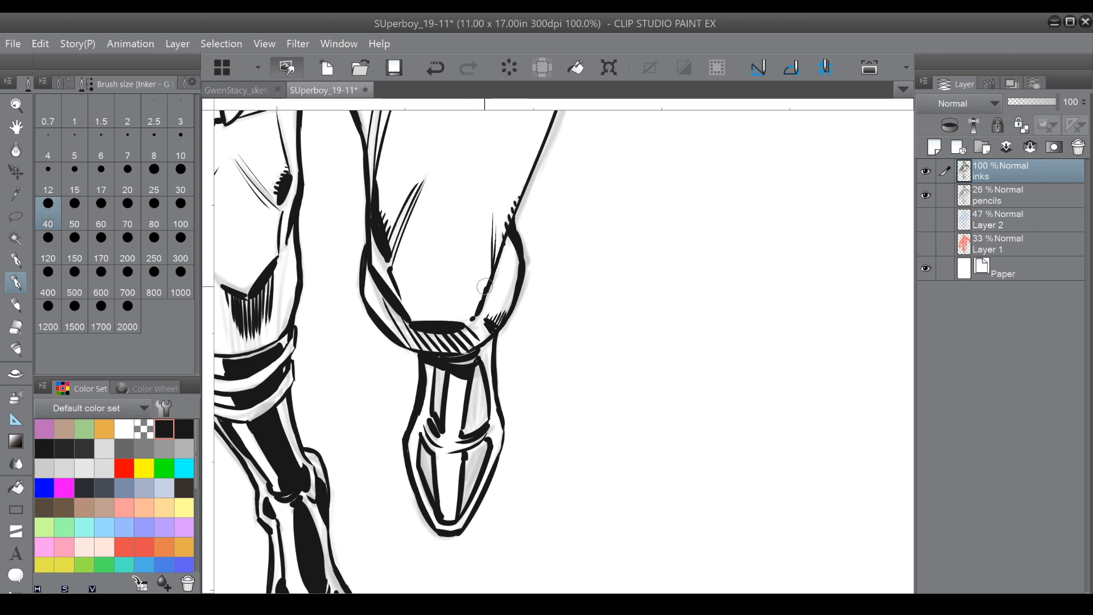
key(w)
click(435, 391)
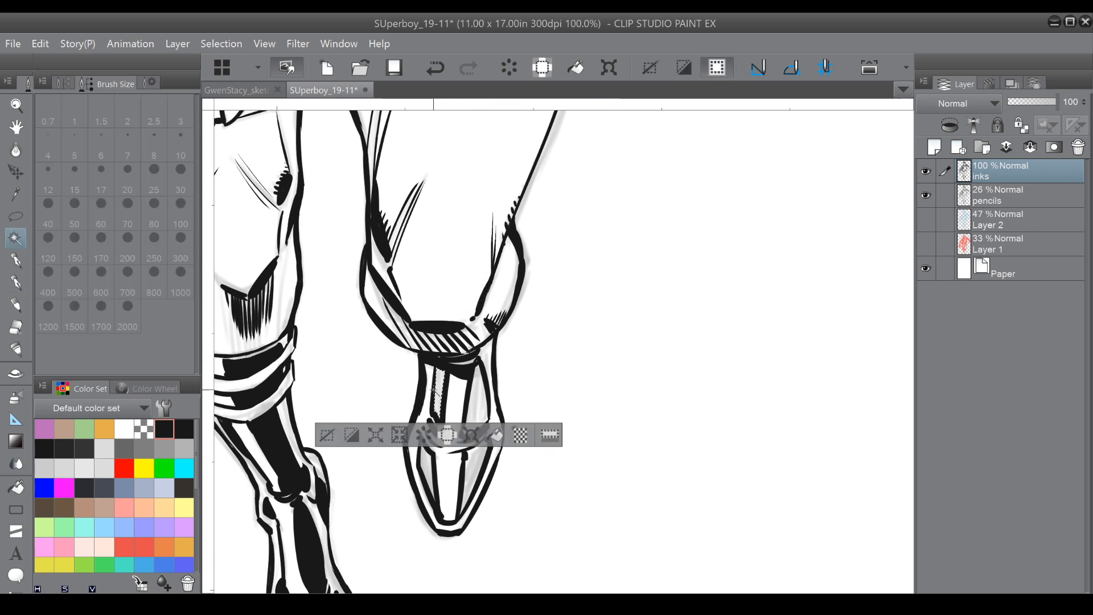
shift+click(470, 419)
shift+click(472, 484)
shift+click(432, 452)
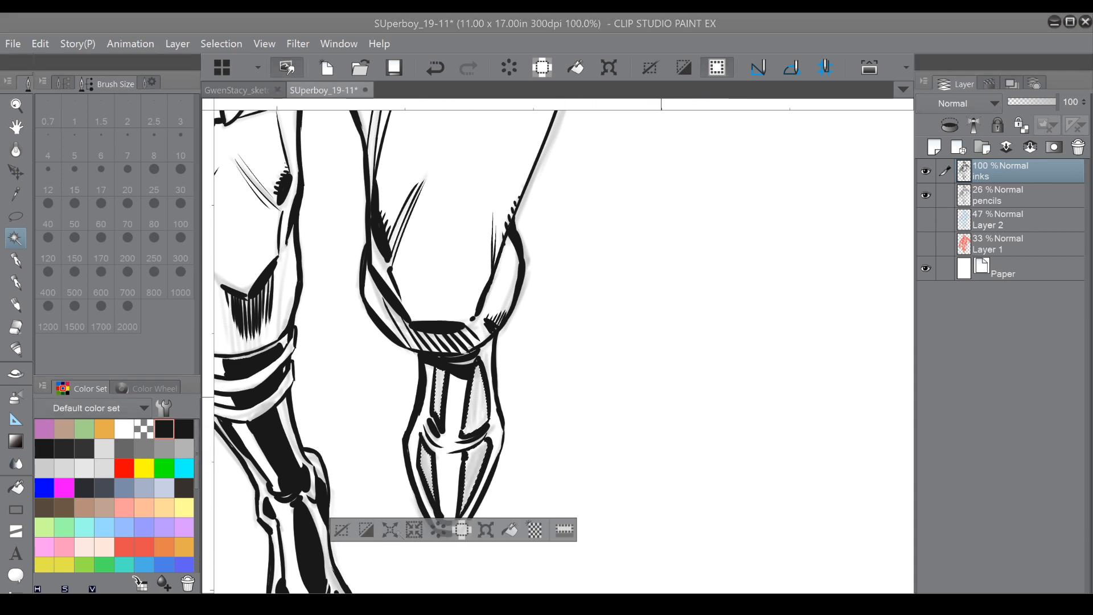
click(496, 481)
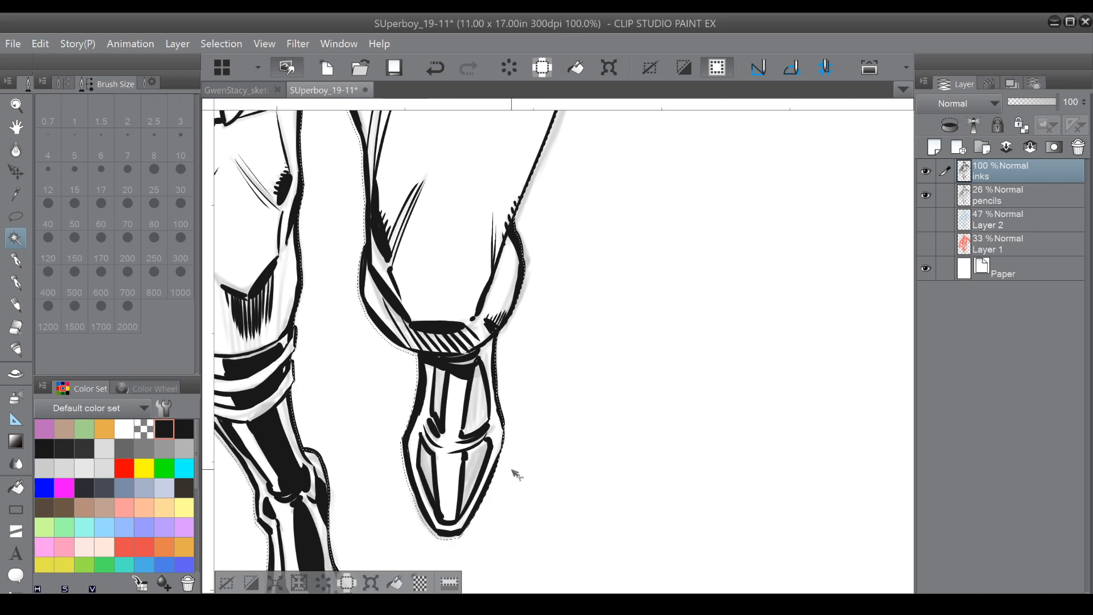
key(ctrl+d)
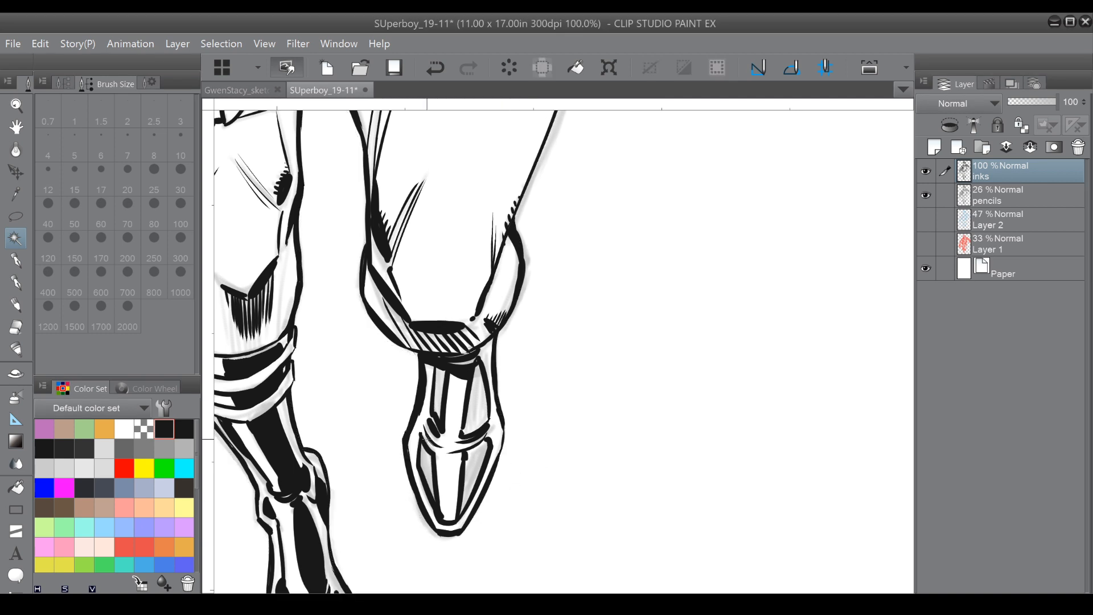
Select the four enclosed shading shapes on the boot, fill them with black, and clear the selection.
click(427, 472)
shift+click(467, 474)
shift+click(476, 409)
shift+click(439, 394)
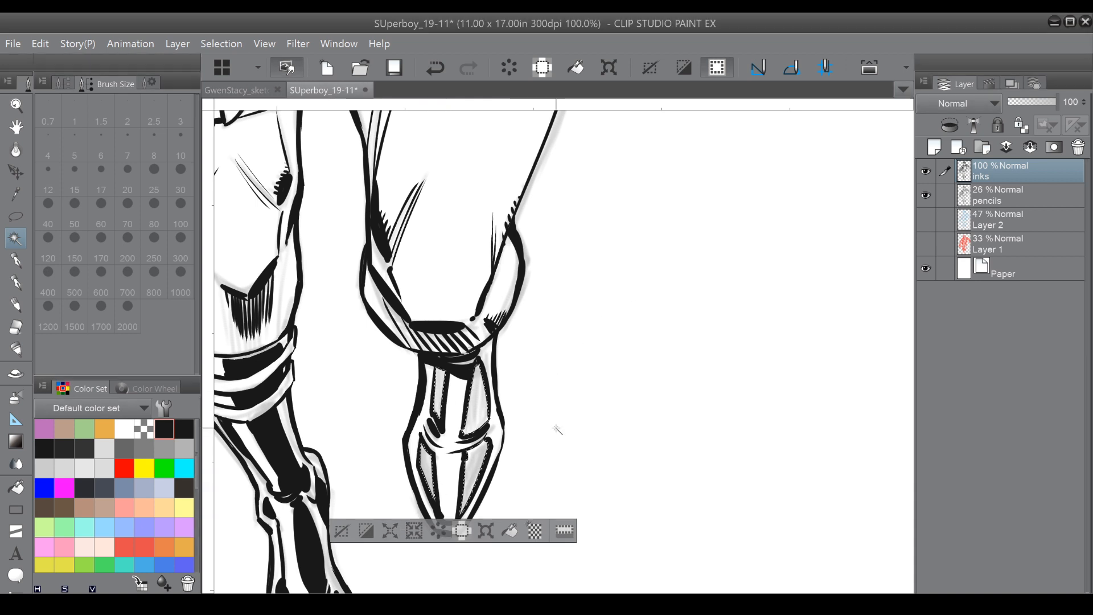
click(502, 530)
click(340, 528)
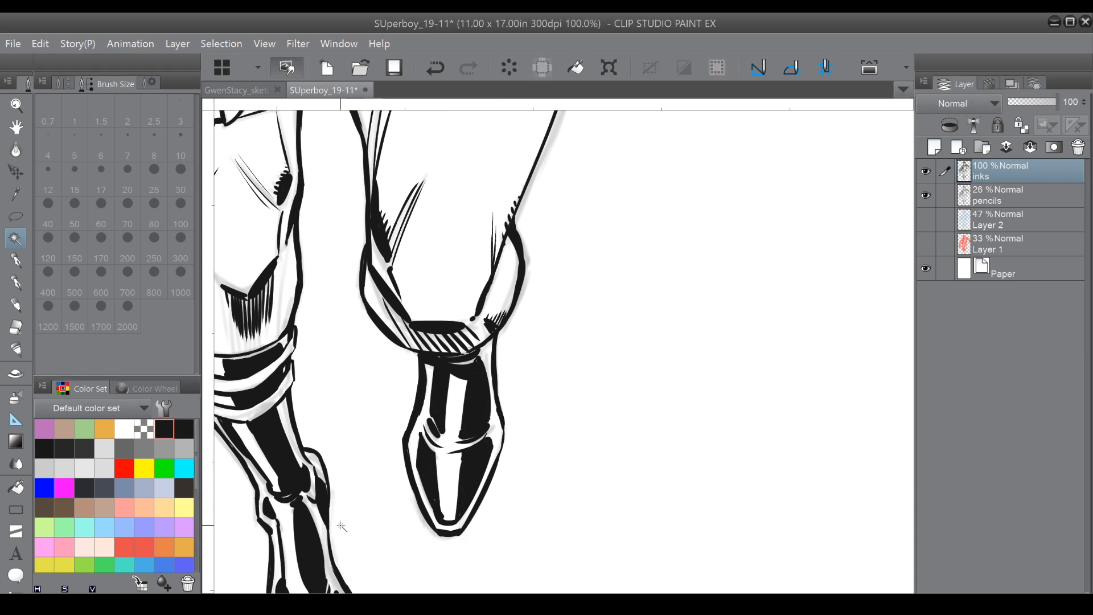
Hide the pencils layer so only the inks show on the full page.
key(ctrl+minus)
drag(501, 296, 482, 405)
scroll(501, 296, down, 2)
drag(502, 296, 482, 401)
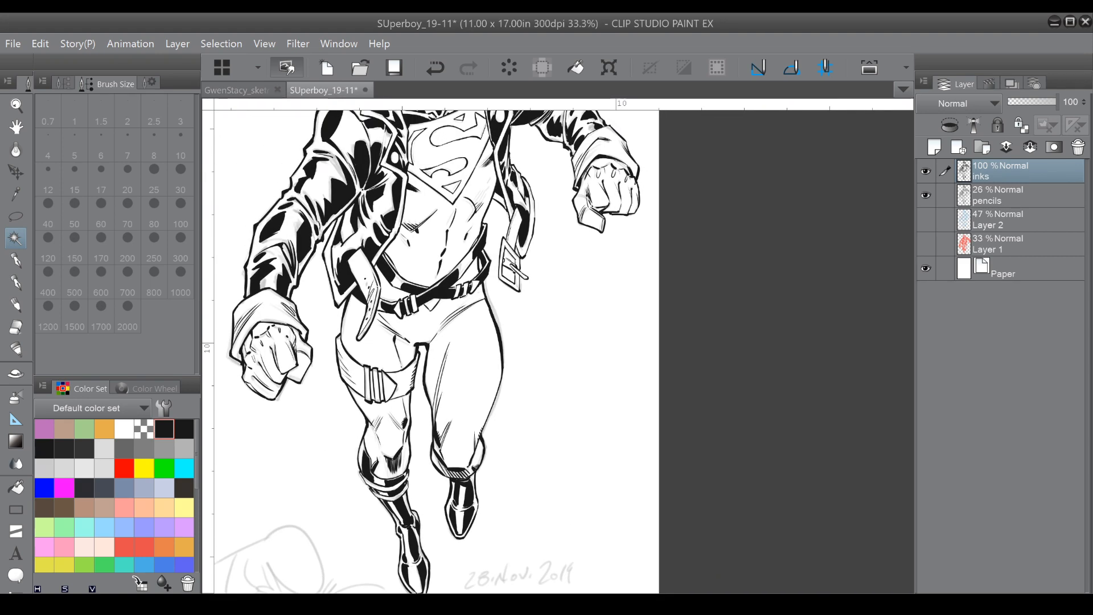
scroll(510, 319, down, 2)
mouse_move(511, 318)
mouse_down()
mouse_move(497, 363)
mouse_move(508, 325)
mouse_up()
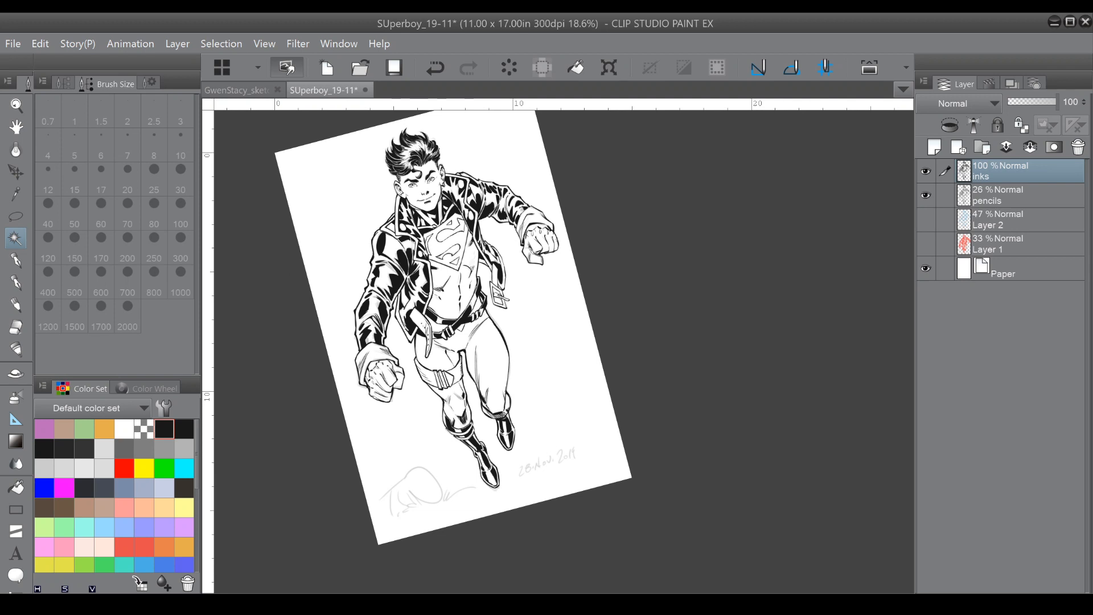
click(927, 195)
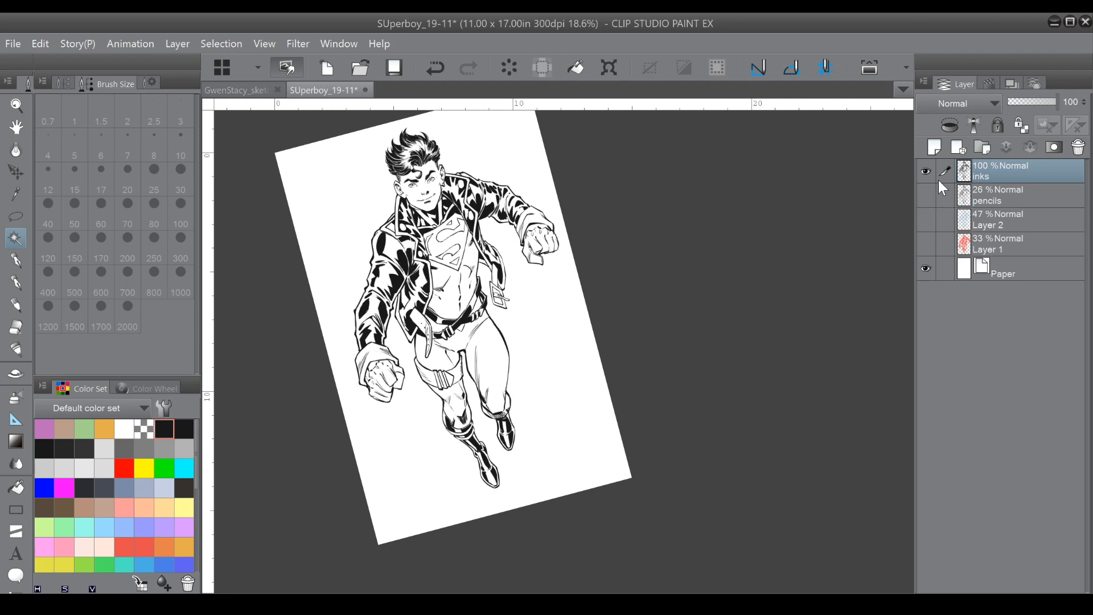
Sign the page below the figure in black with the Inker brush at size 100, ending in a long underline stroke.
drag(506, 347, 508, 276)
click(16, 282)
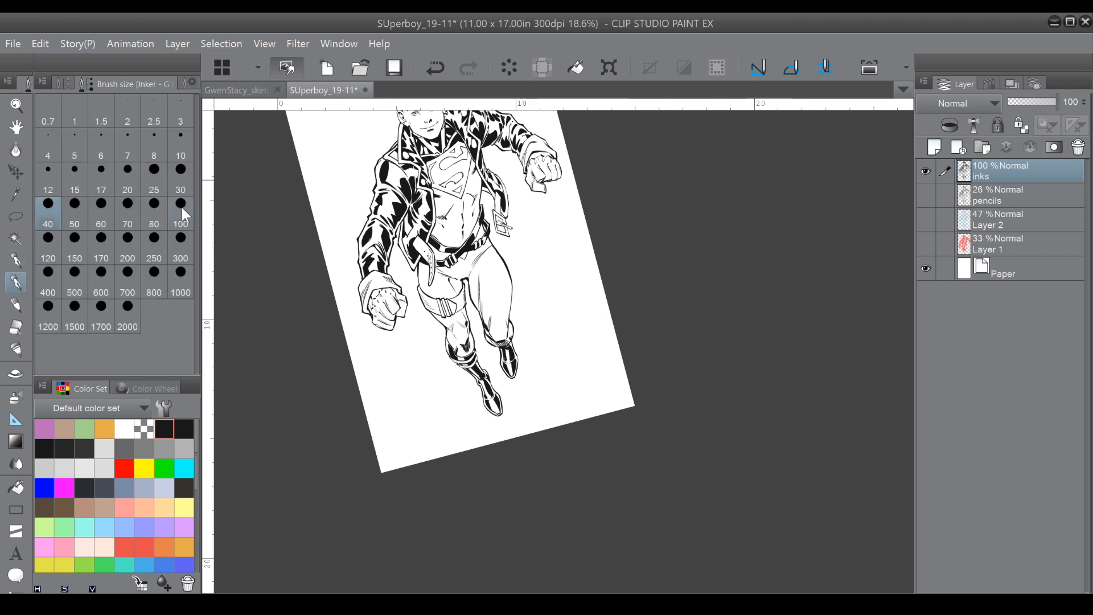
click(178, 216)
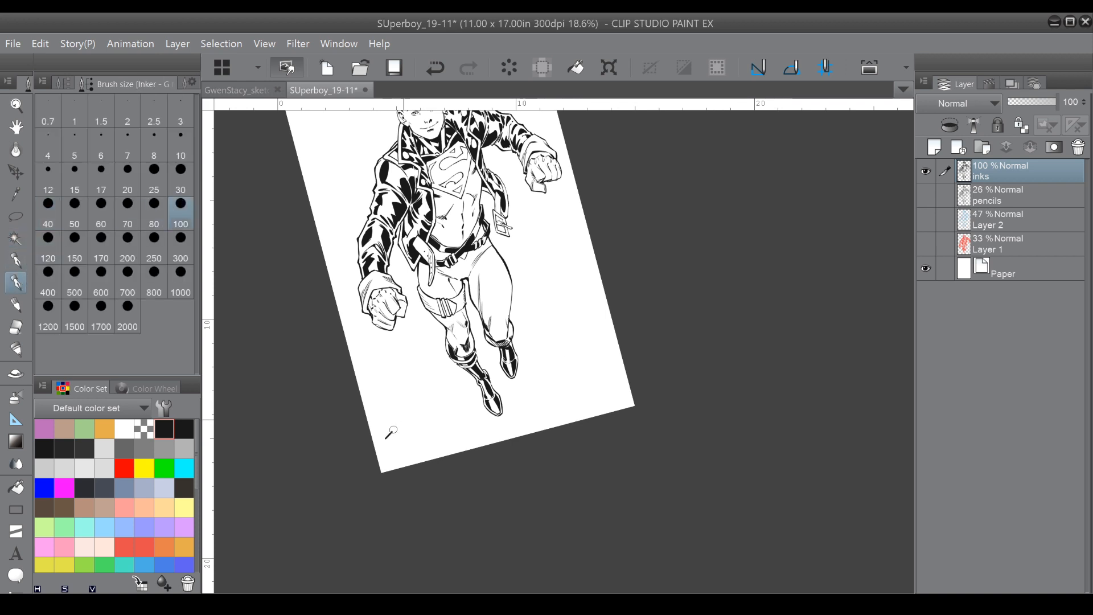
drag(411, 433, 442, 451)
mouse_move(425, 413)
mouse_down()
mouse_move(464, 434)
mouse_move(582, 392)
mouse_up()
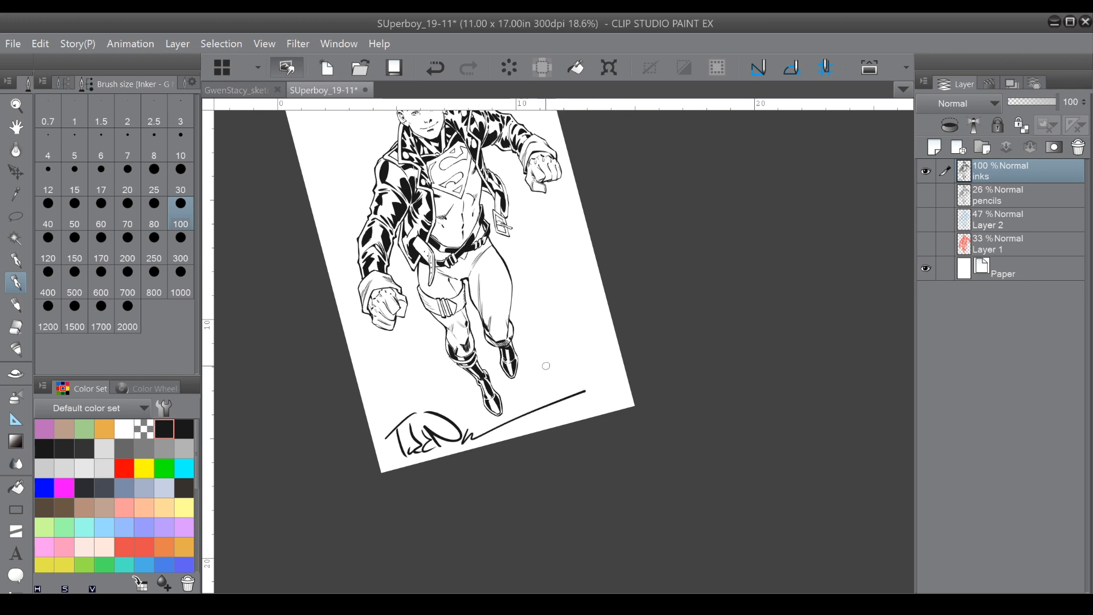
Handwrite the date 30 Nov. 2019 beneath the end of the signature line, redoing the last digit.
mouse_move(557, 408)
mouse_down()
mouse_move(558, 420)
mouse_move(566, 408)
mouse_up()
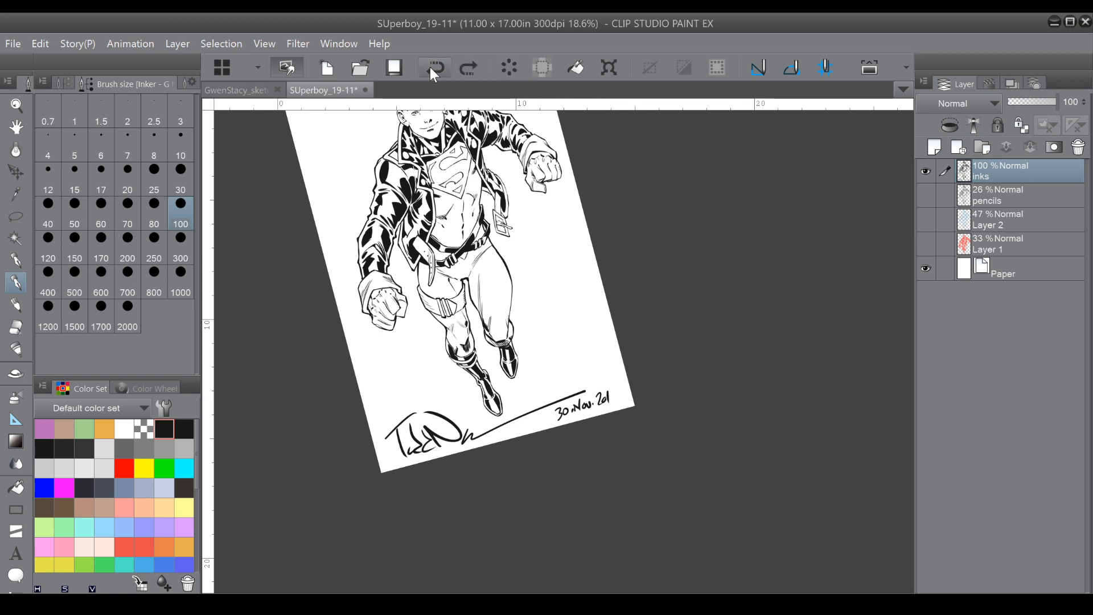
drag(613, 392, 610, 405)
key(ctrl+z)
drag(614, 389, 609, 413)
Reset the canvas rotation to upright and view the whole inked and signed page.
drag(600, 255, 595, 338)
scroll(595, 338, down, 2)
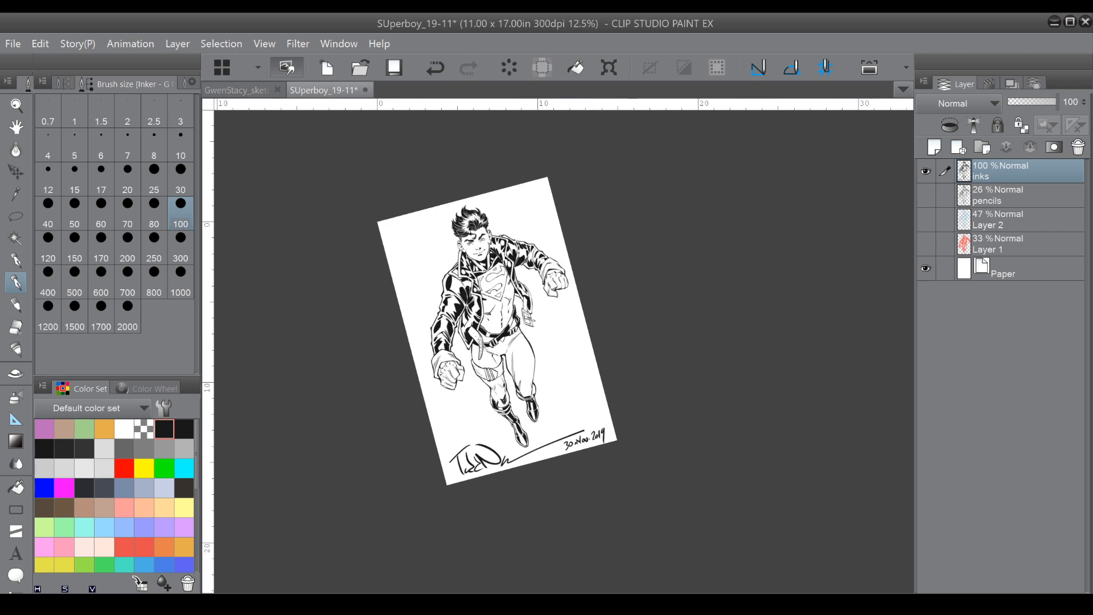
key(ctrl+@)
drag(512, 272, 582, 355)
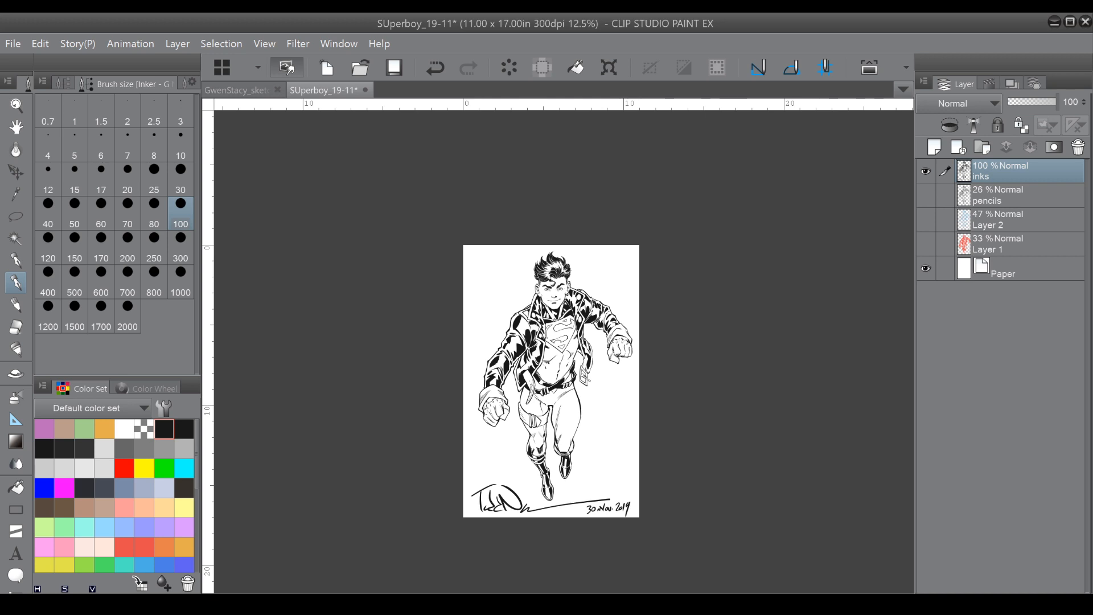
scroll(582, 356, up, 2)
scroll(604, 376, up, 1)
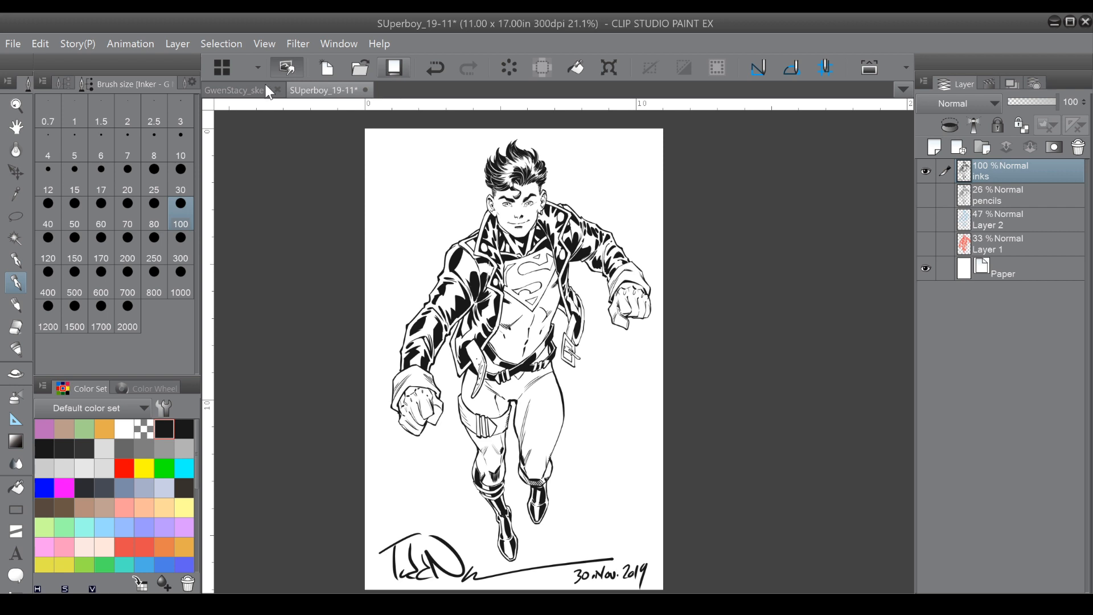
View the GwenStacy_sketches_19-11_300 document, and return to the Superboy drawing.
click(239, 90)
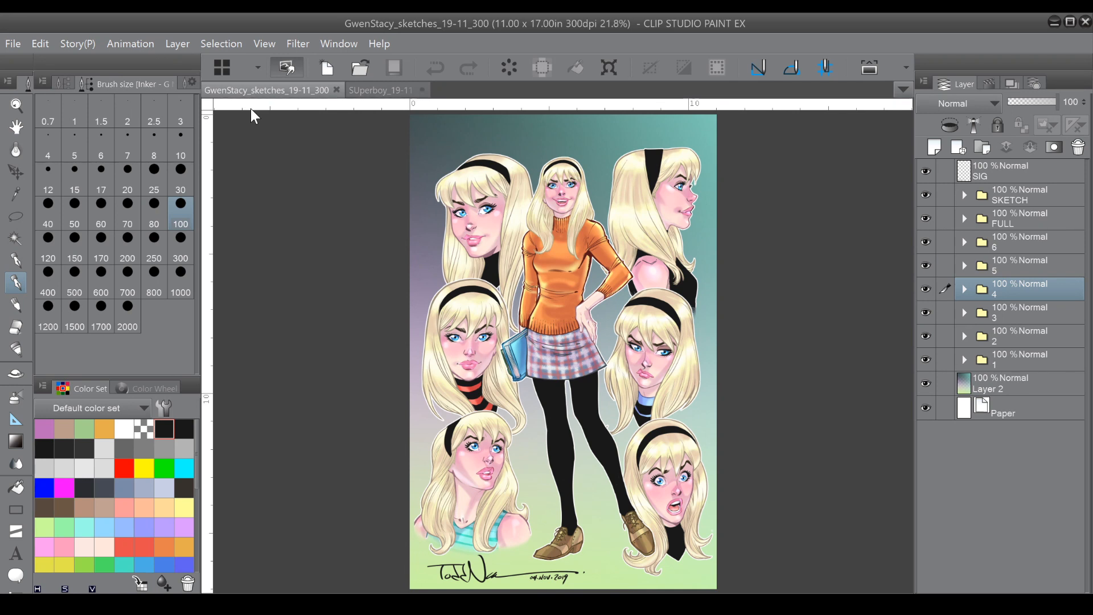
click(390, 89)
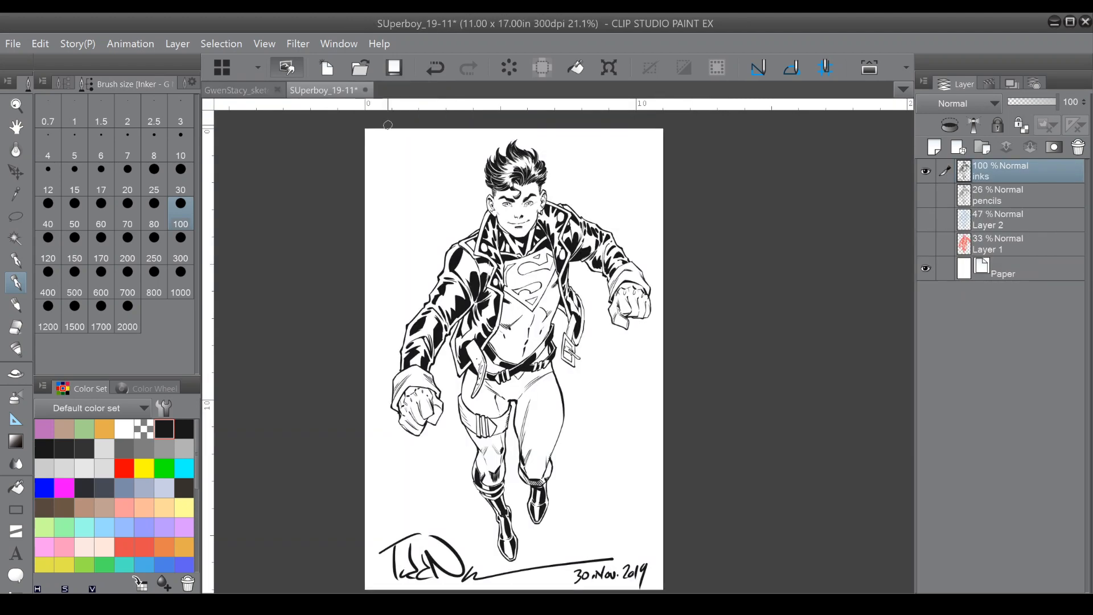